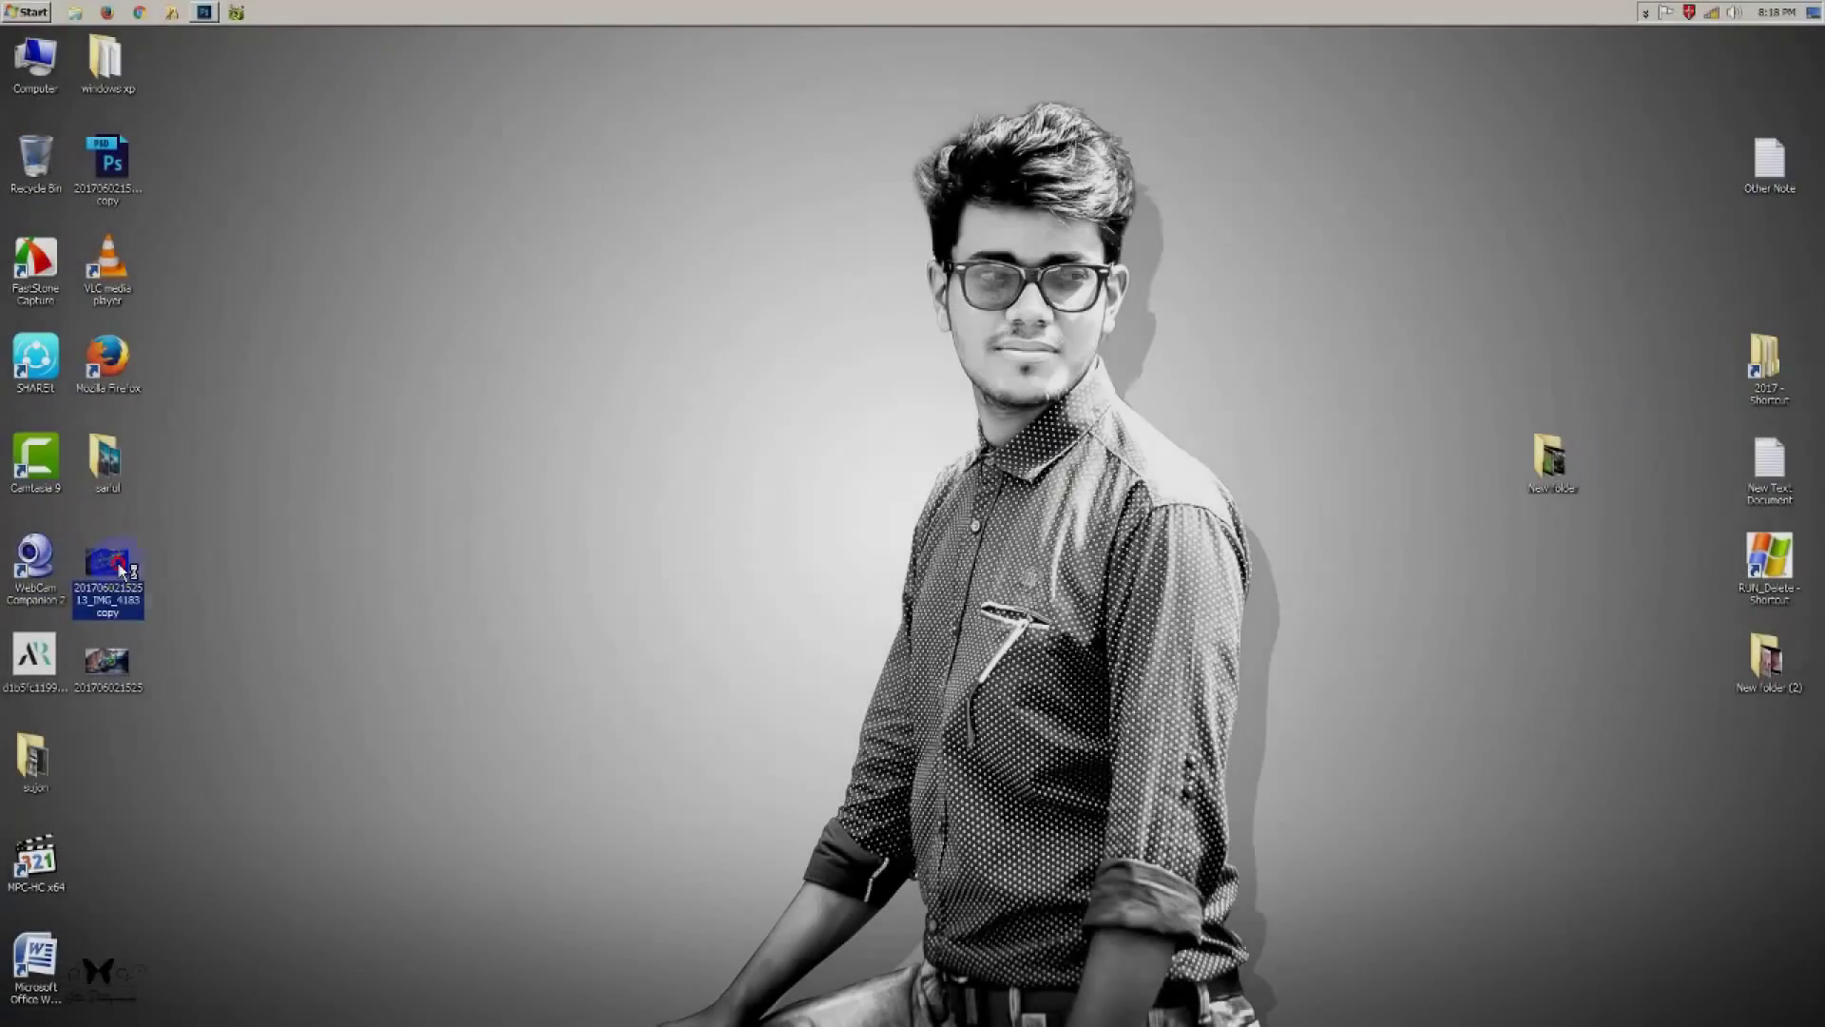
Step: Preview the finished blue-toned SUV edit in Picasa Photo Viewer, then close it
double_click(110, 565)
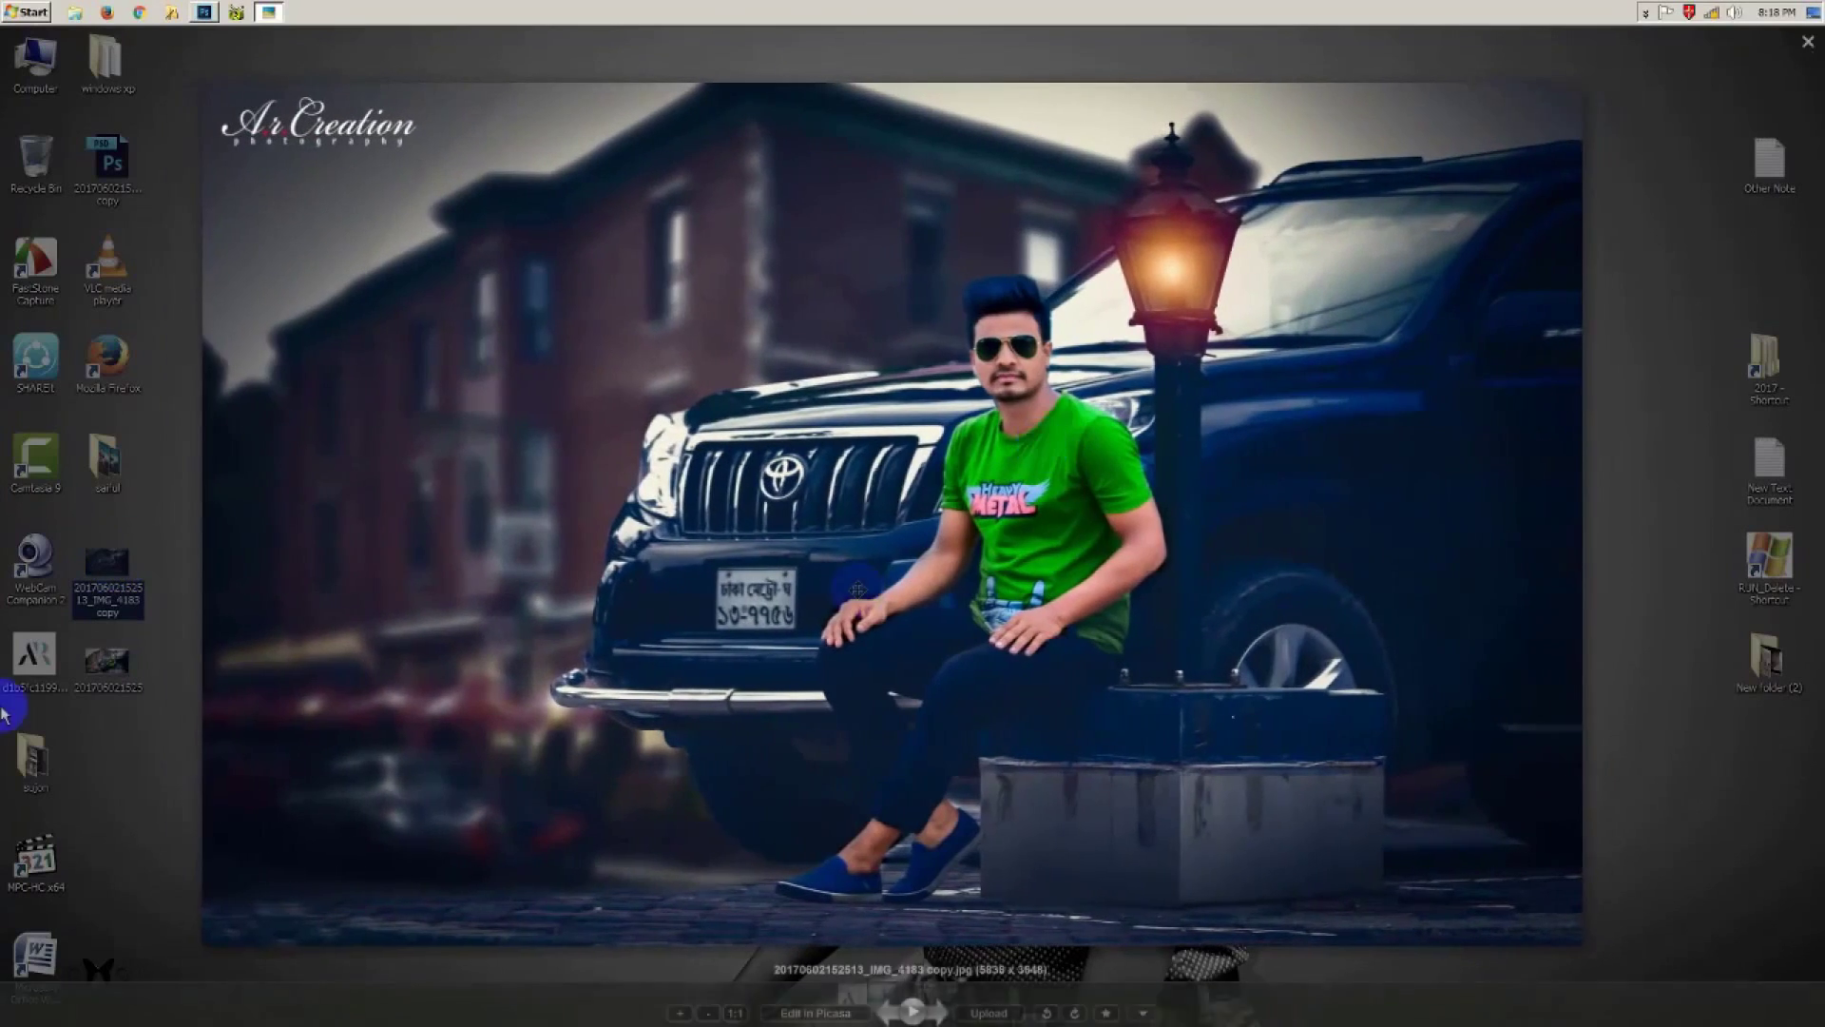
left_click(897, 48)
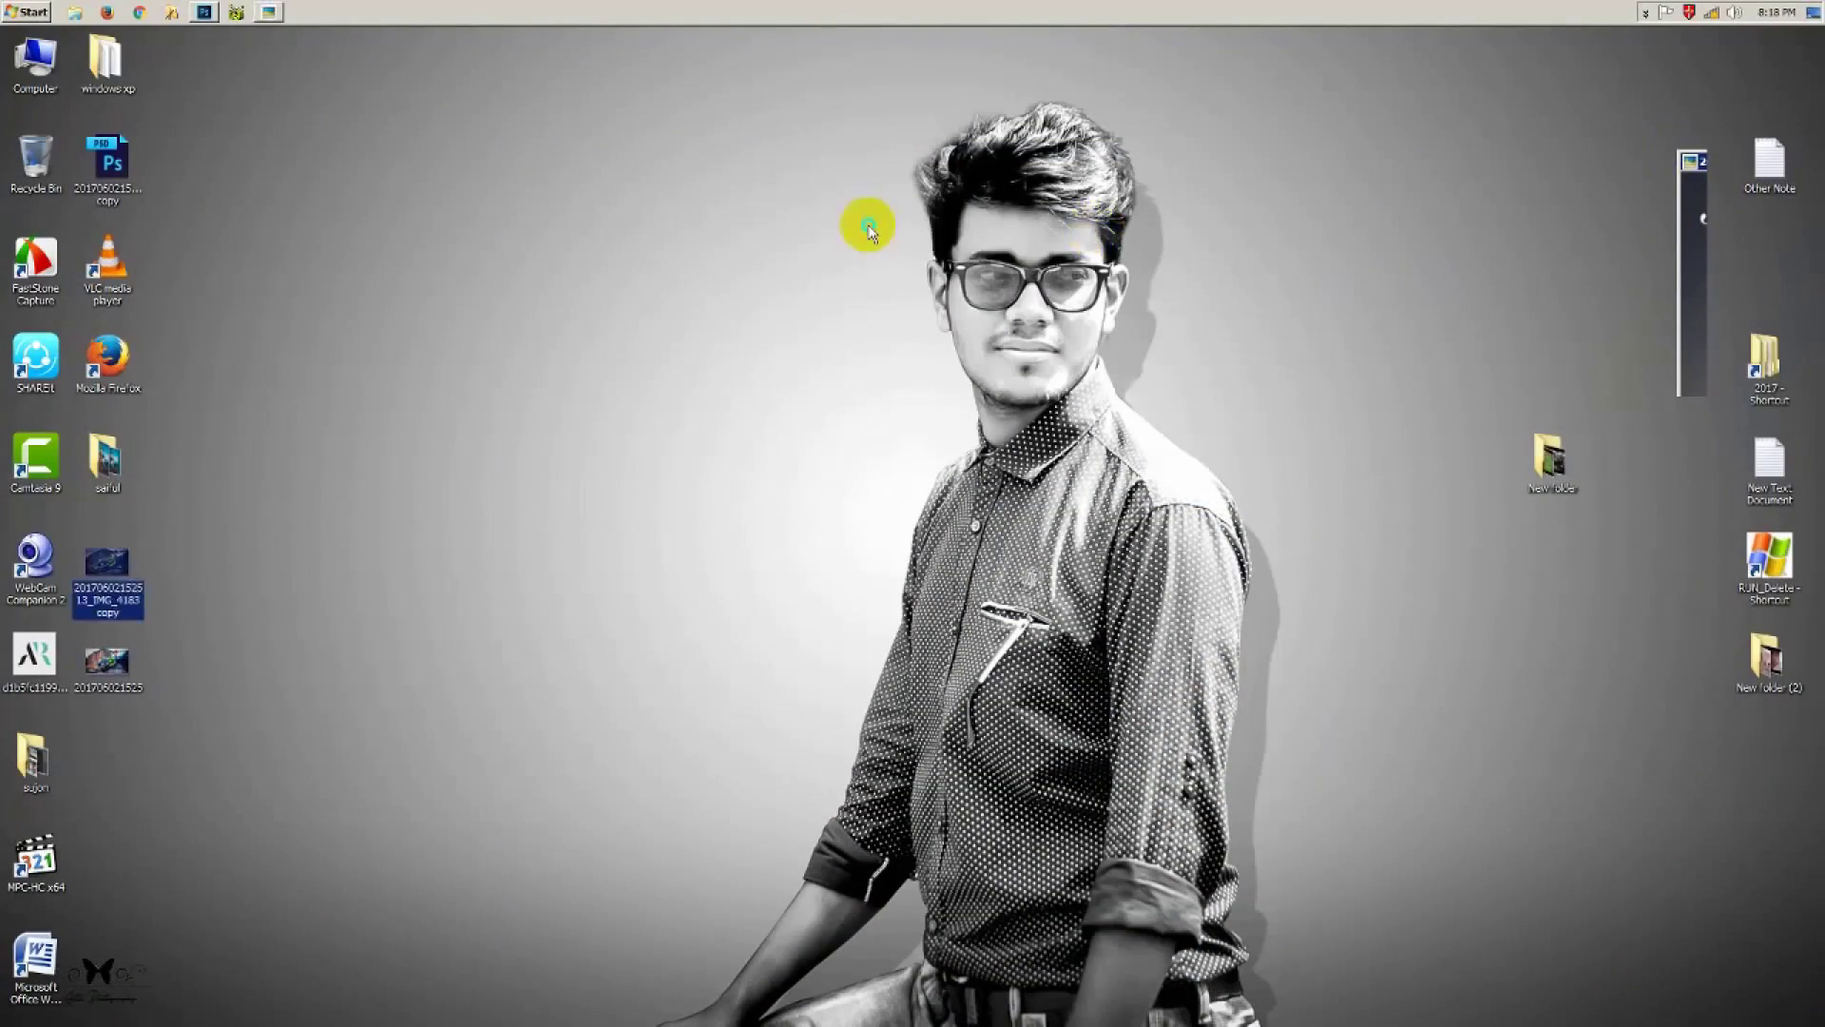
right_click(836, 232)
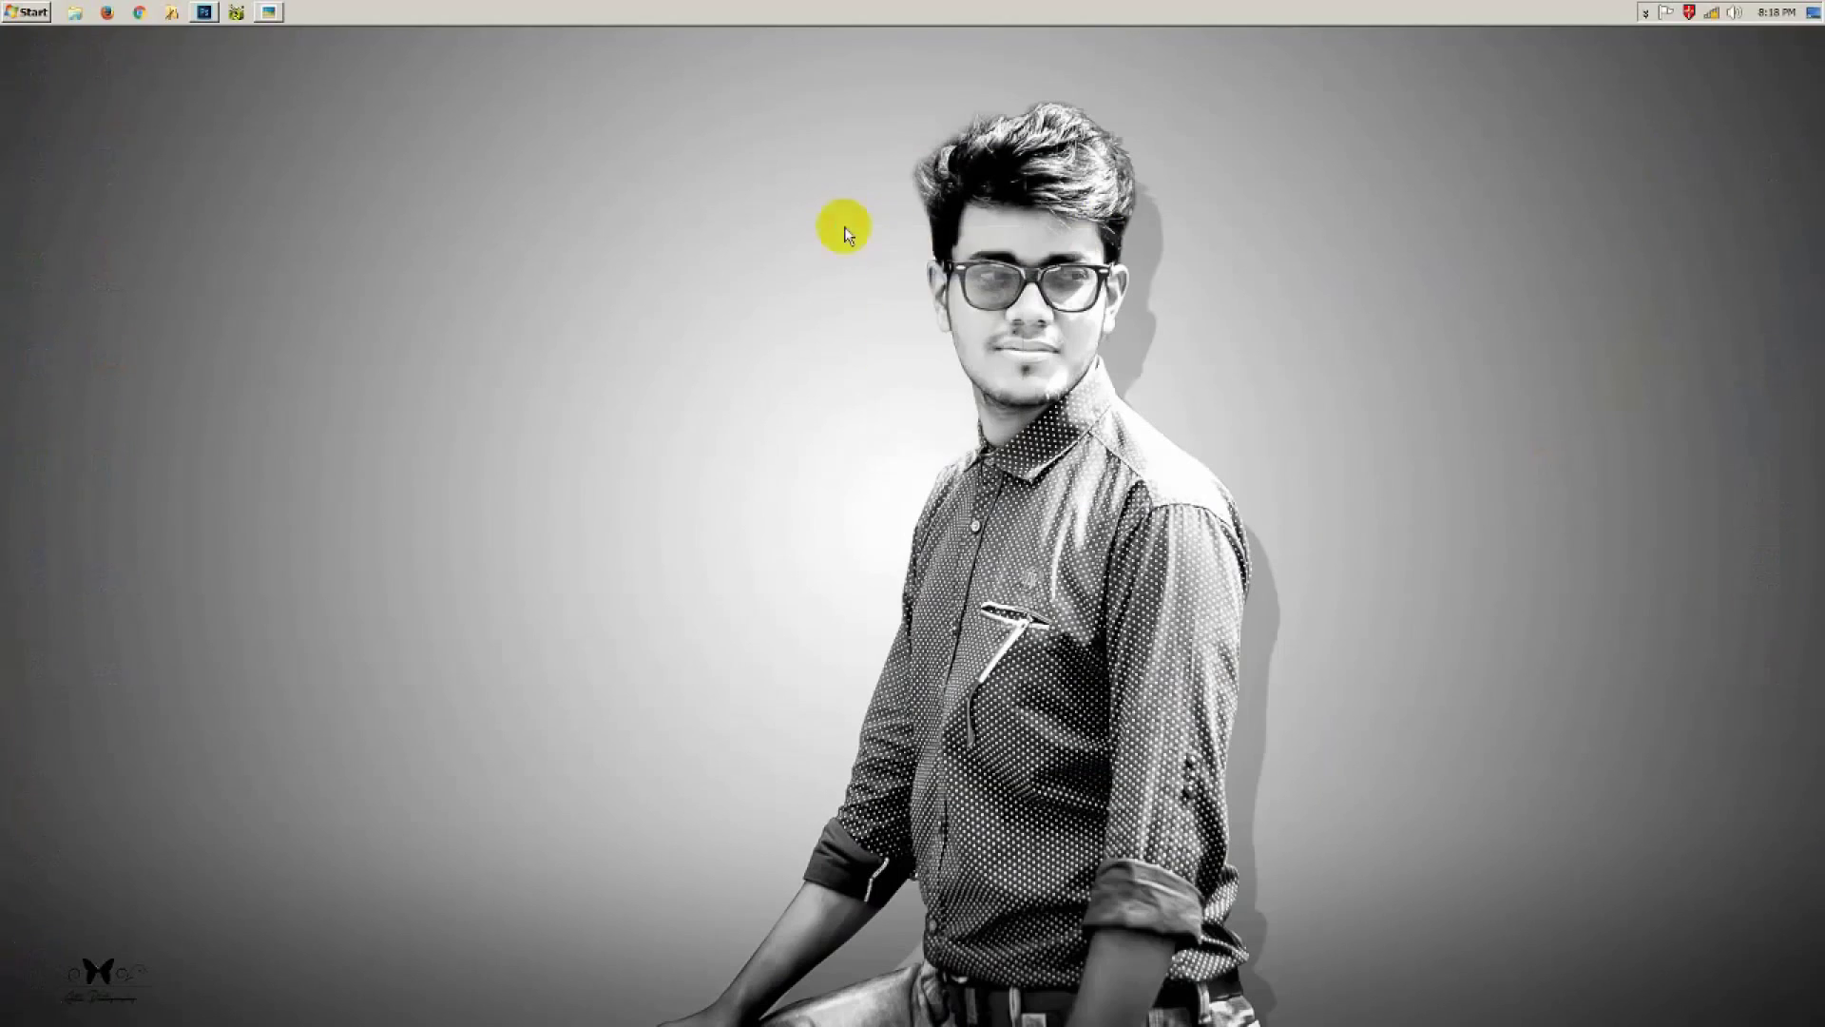
left_click(870, 276)
Step: Browse the building, candle lamp and firework tabs, then duplicate IMG_4183's Background layer
left_click(215, 12)
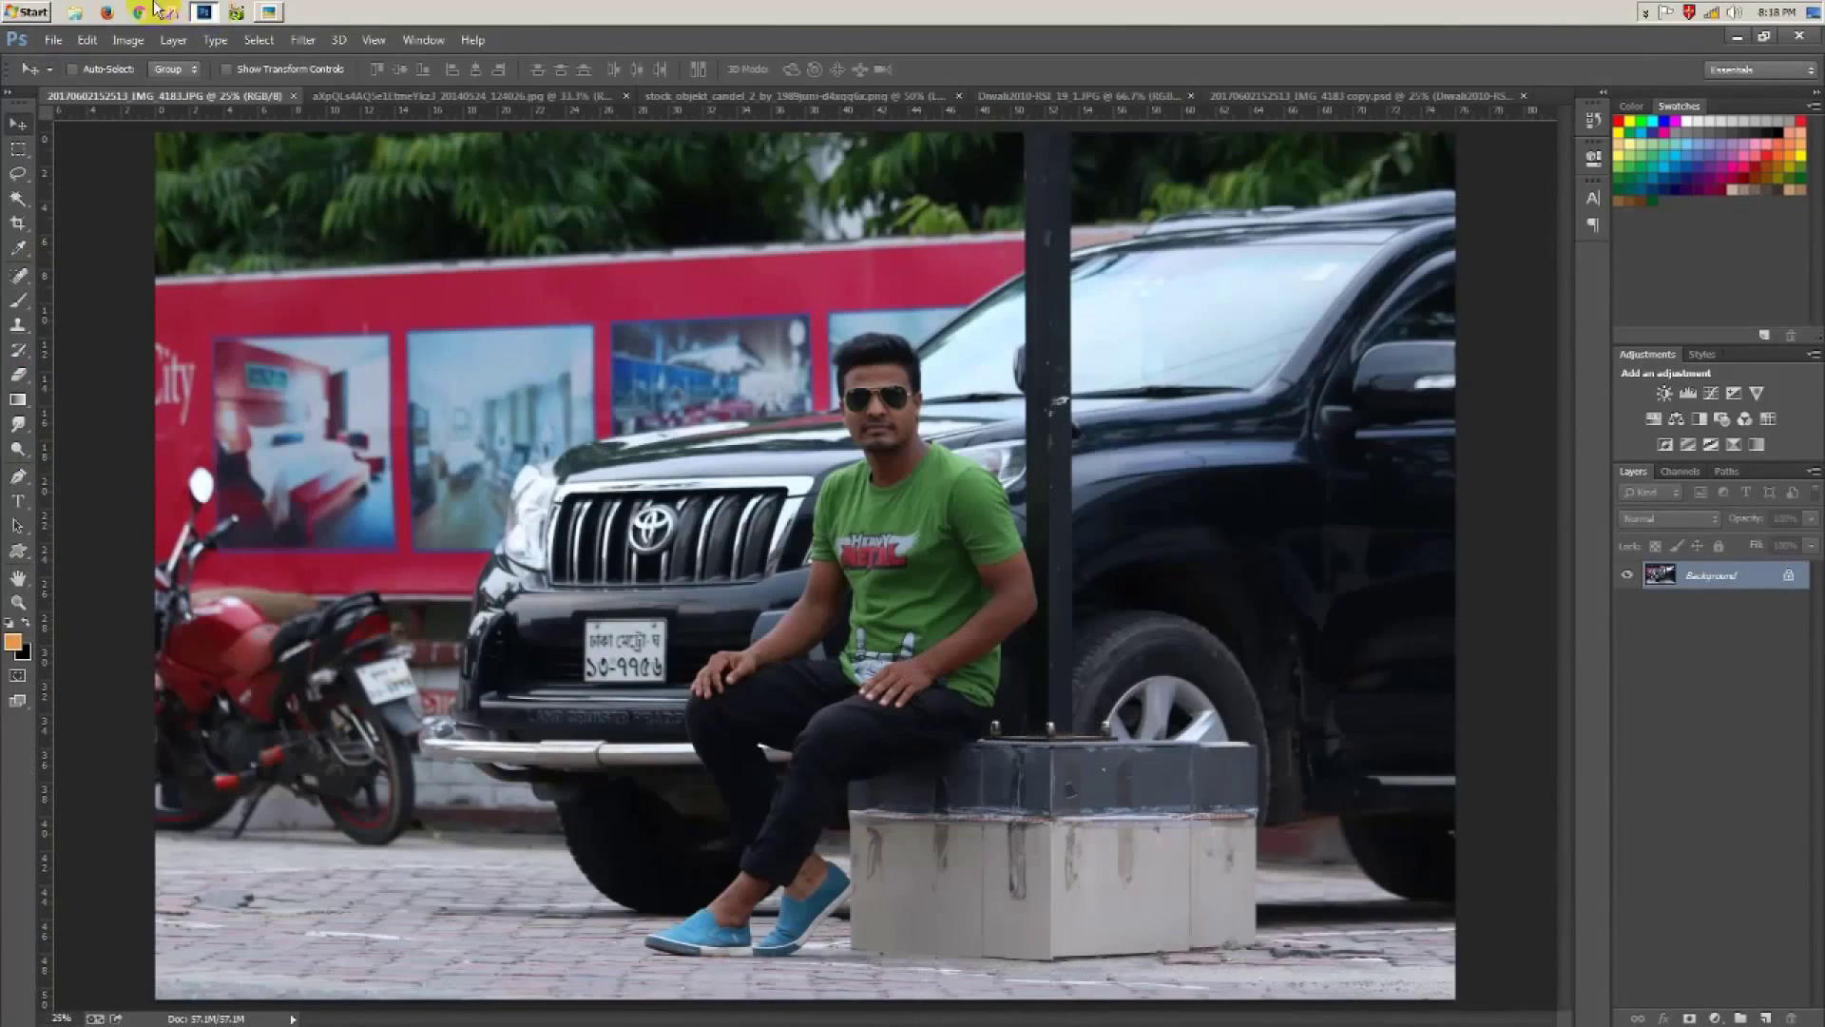
left_click(457, 96)
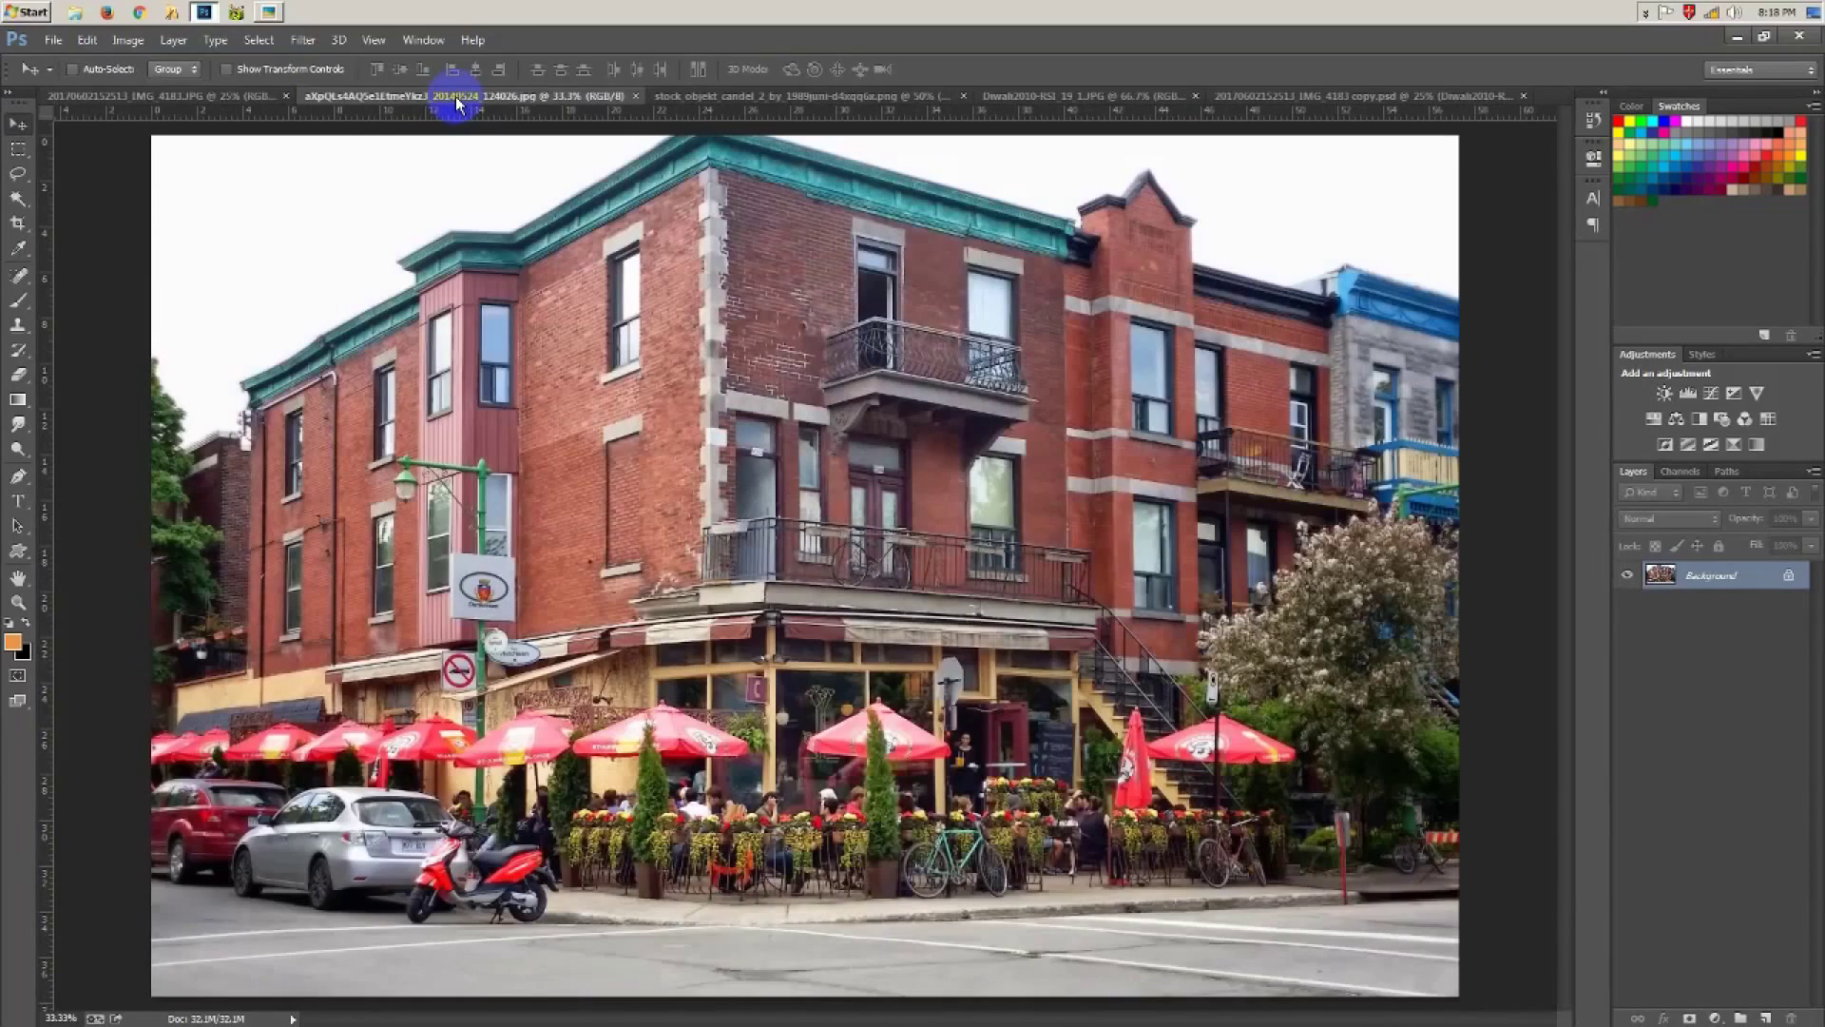
left_click(760, 96)
left_click(1072, 96)
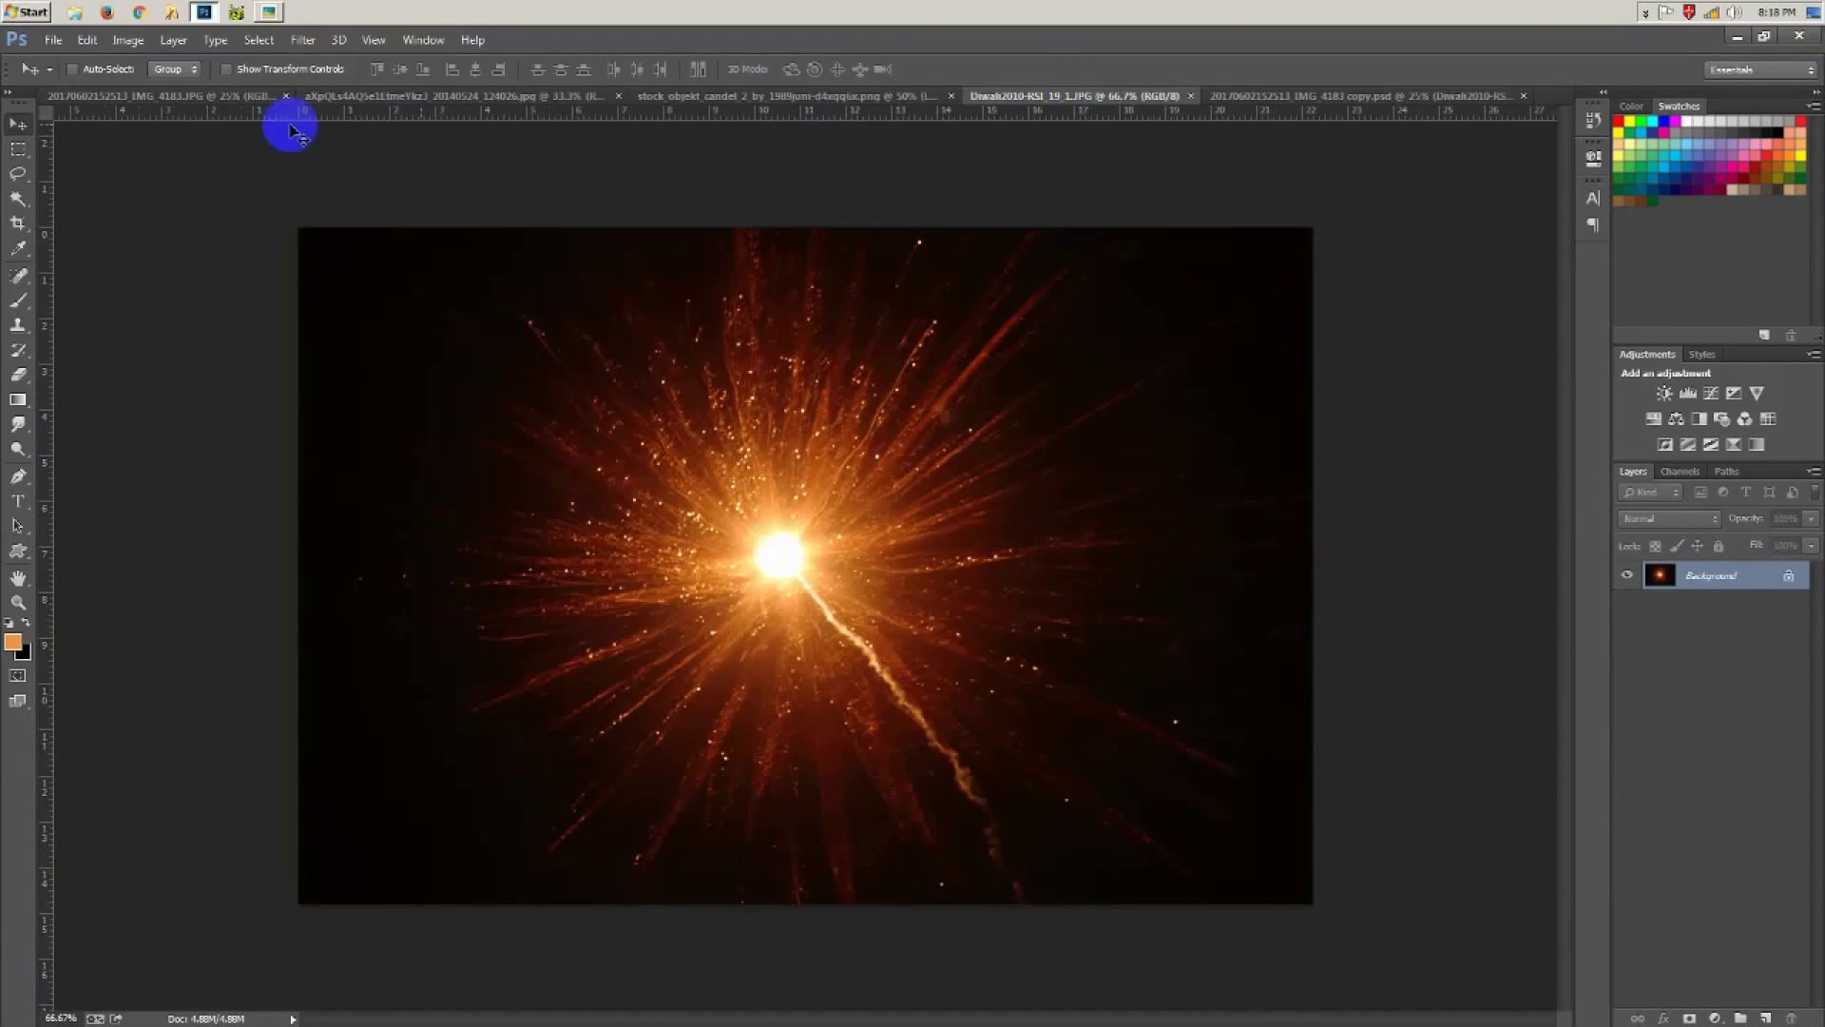
left_click(208, 96)
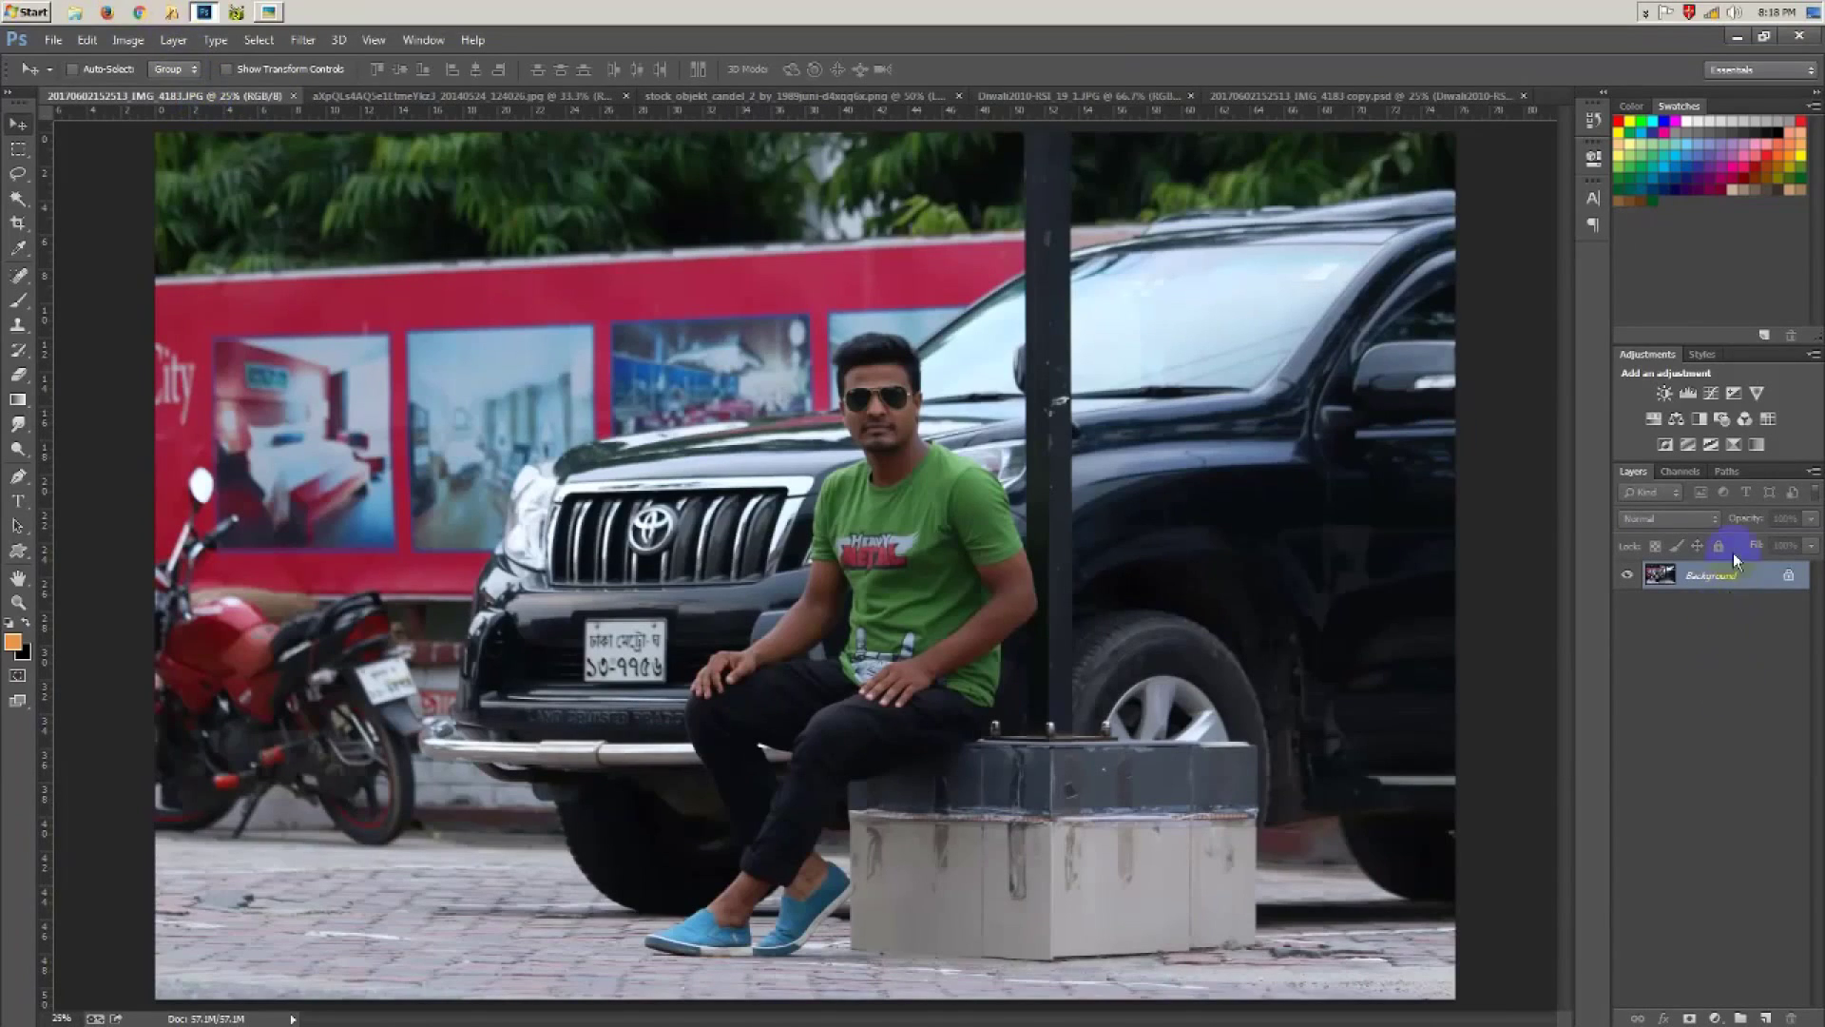
mouse_move(1752, 654)
left_mouse_down()
mouse_move(1795, 1018)
mouse_move(1766, 1017)
left_mouse_up()
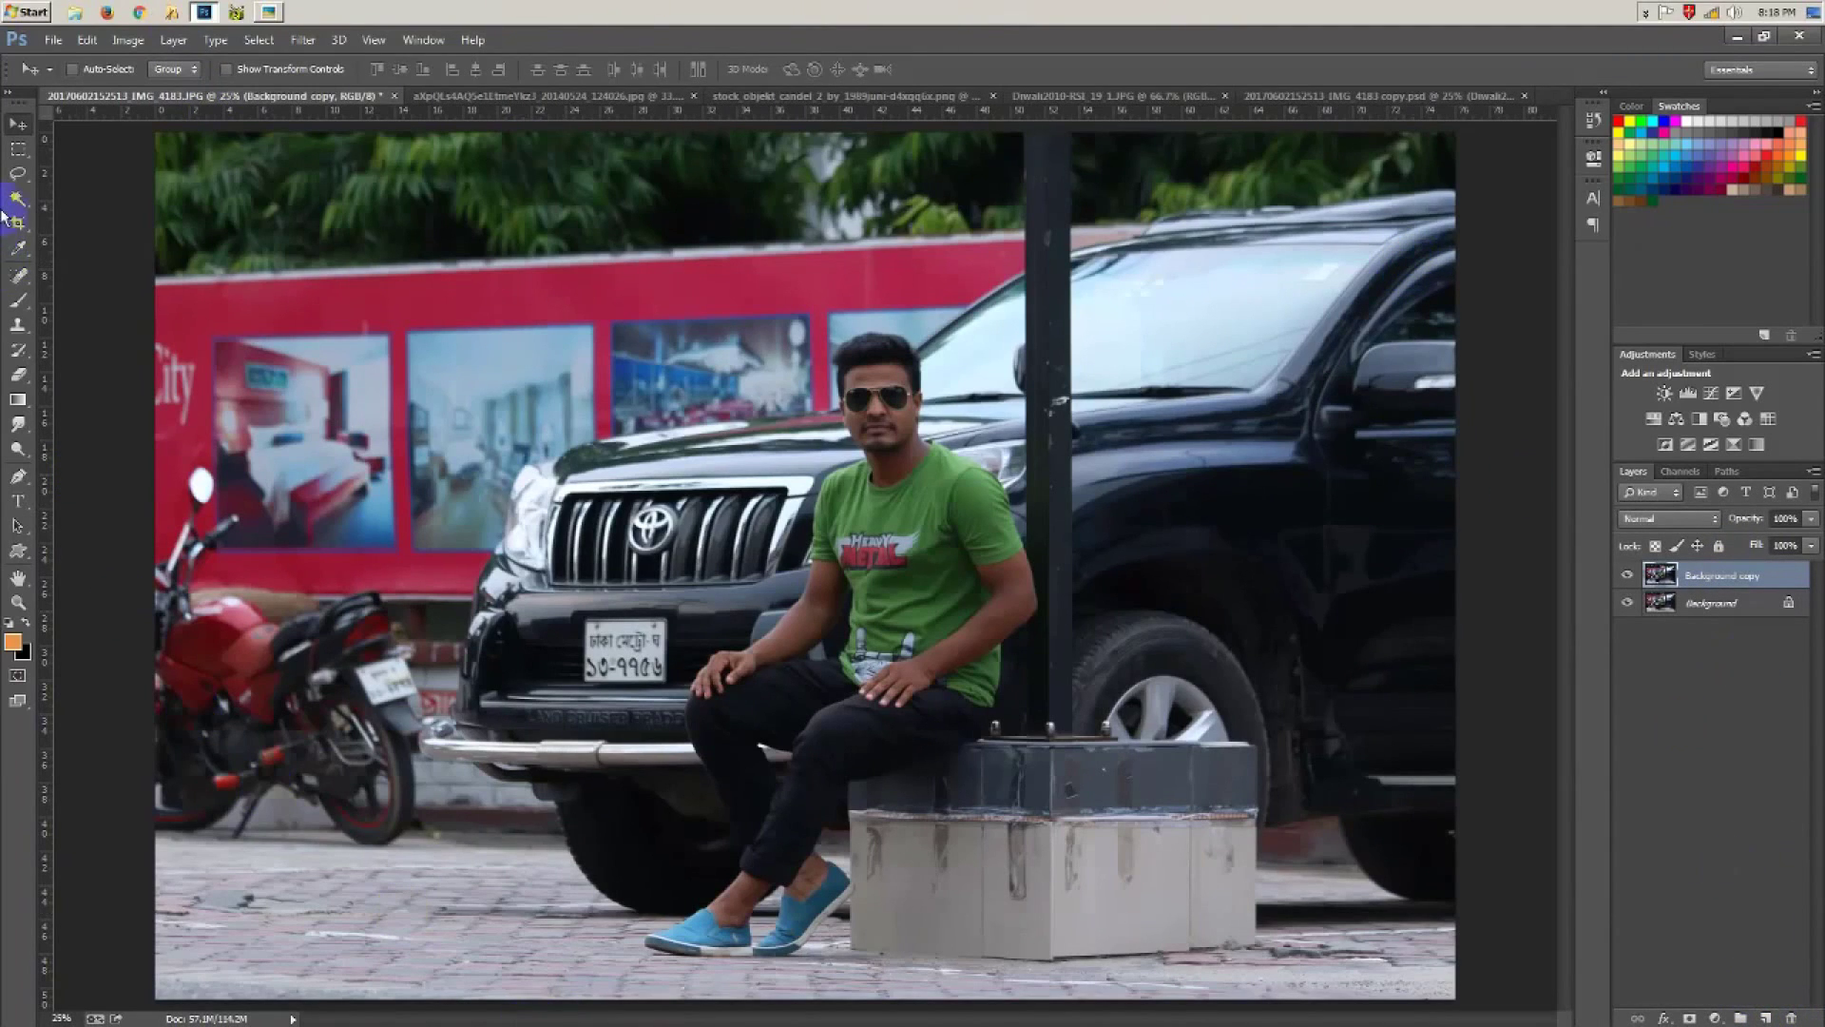
Step: With the Pen tool, zoom into the pavement by the motorbike and start a path there
key("p")
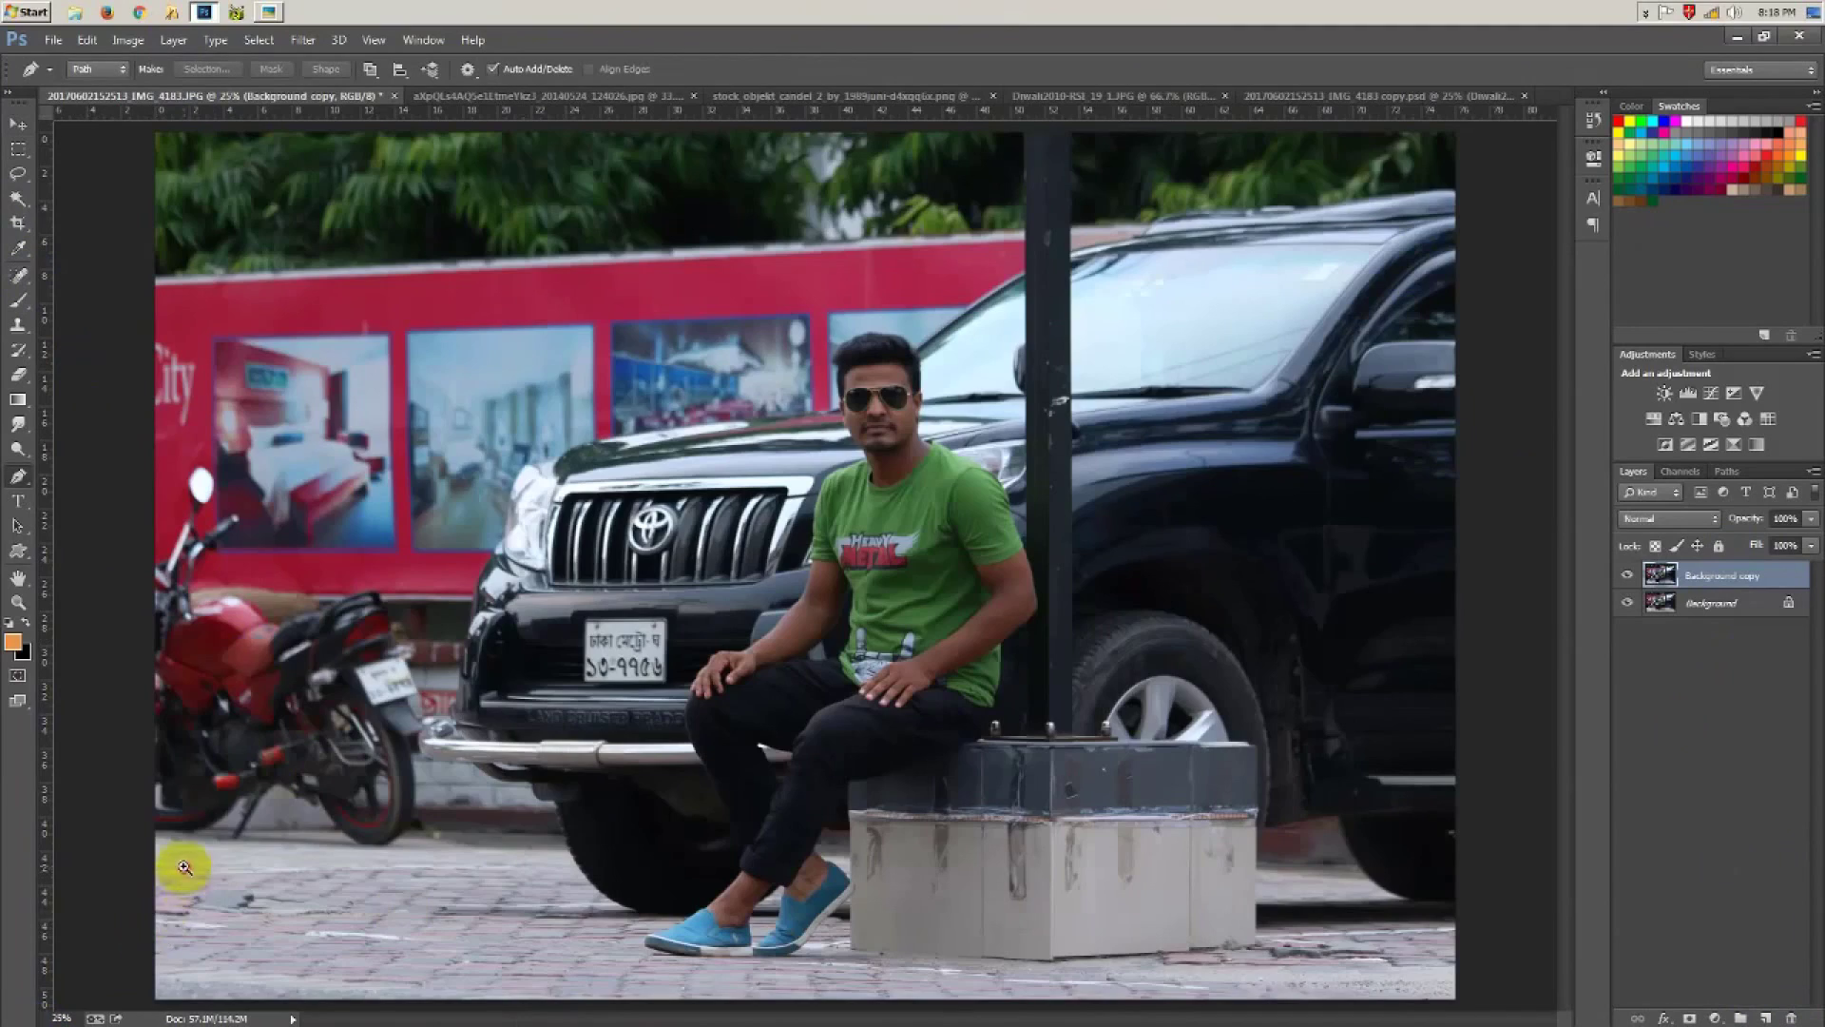
left_click(184, 867)
left_click(184, 861)
left_click_drag(207, 798, 103, 753)
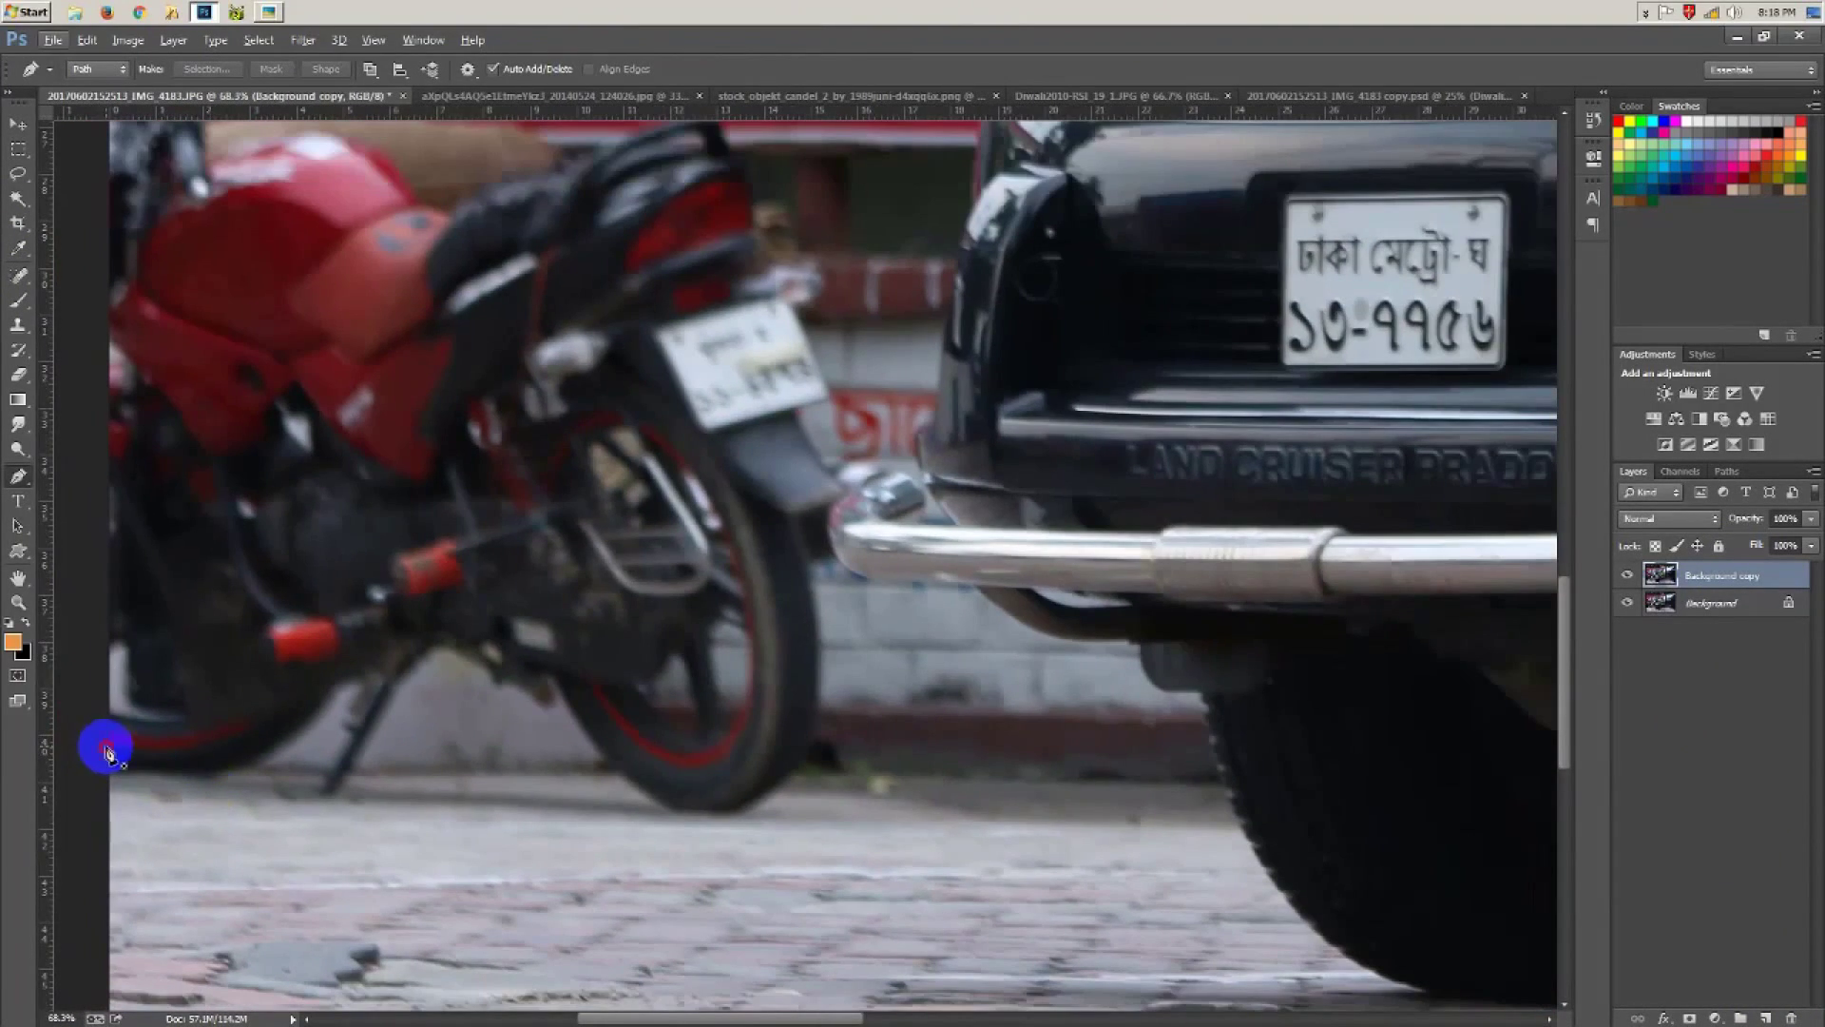
left_click(105, 747)
scroll(1251, 781, "up", 2)
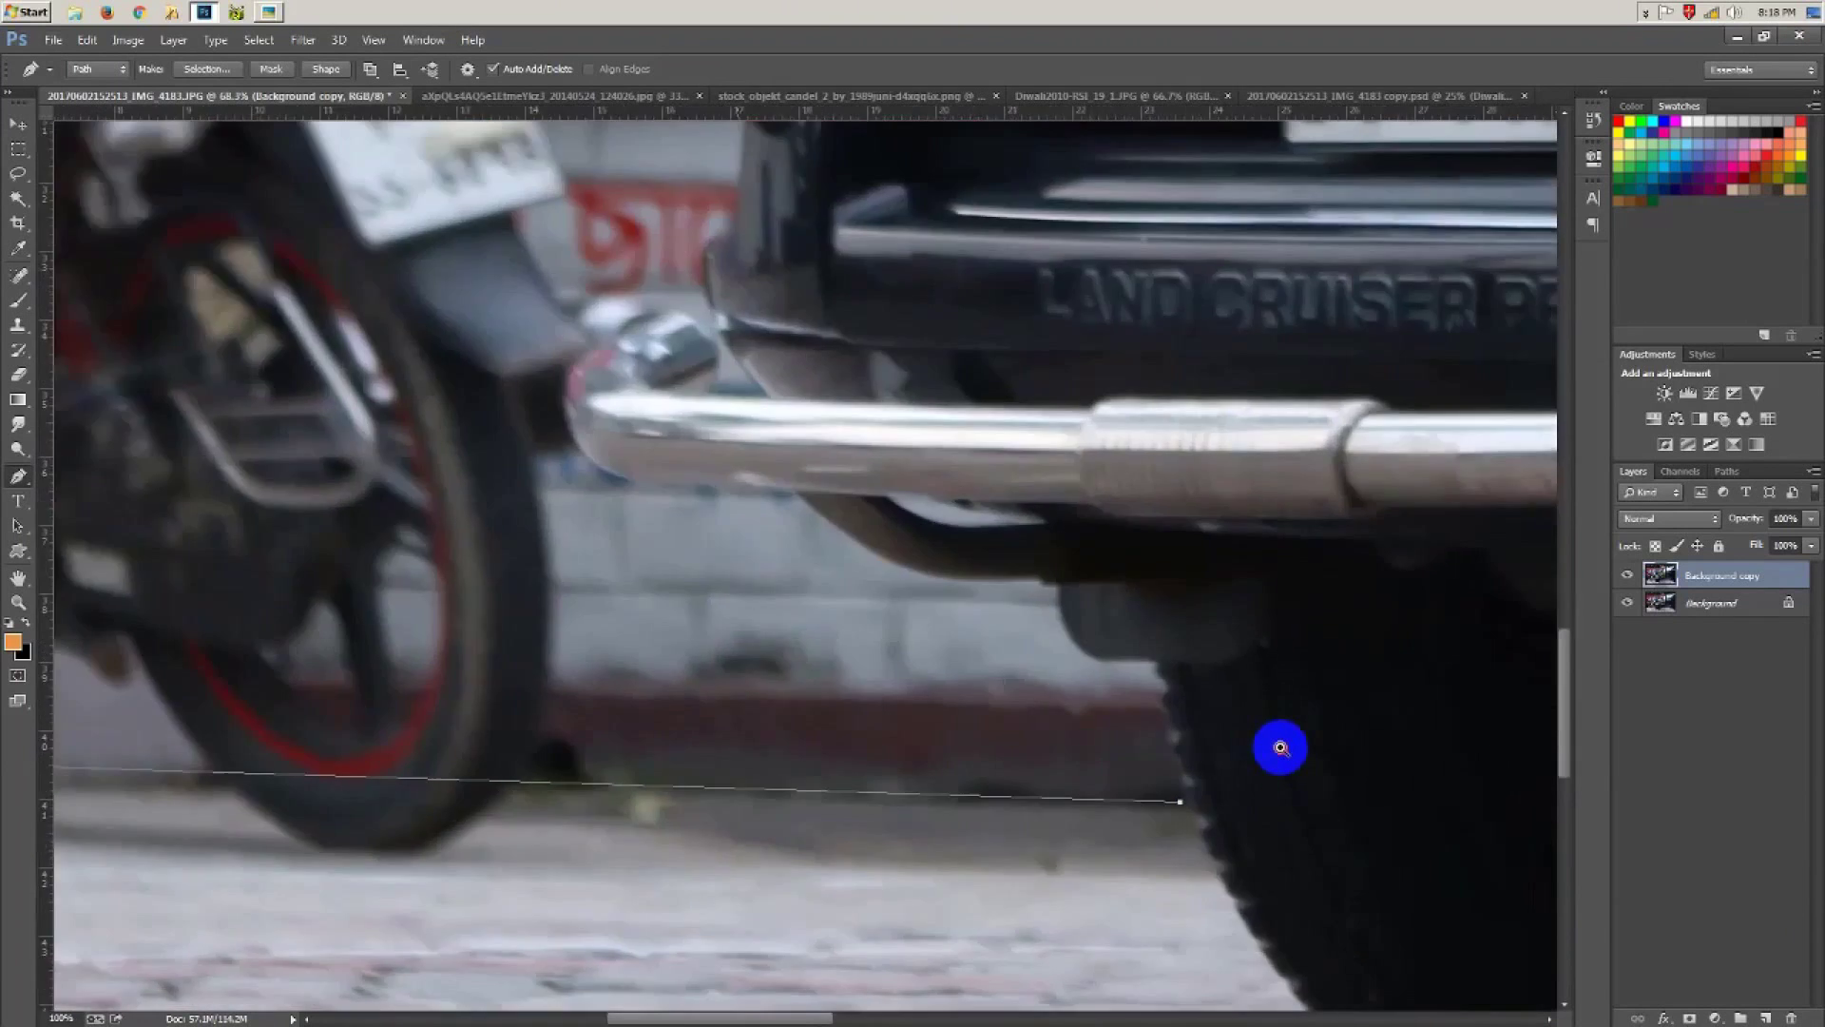
scroll(1275, 745, "up", 2)
scroll(1242, 779, "up", 1)
Step: Trace the path up the SUV's rear tyre and along its underside with curved anchors
left_click(954, 932)
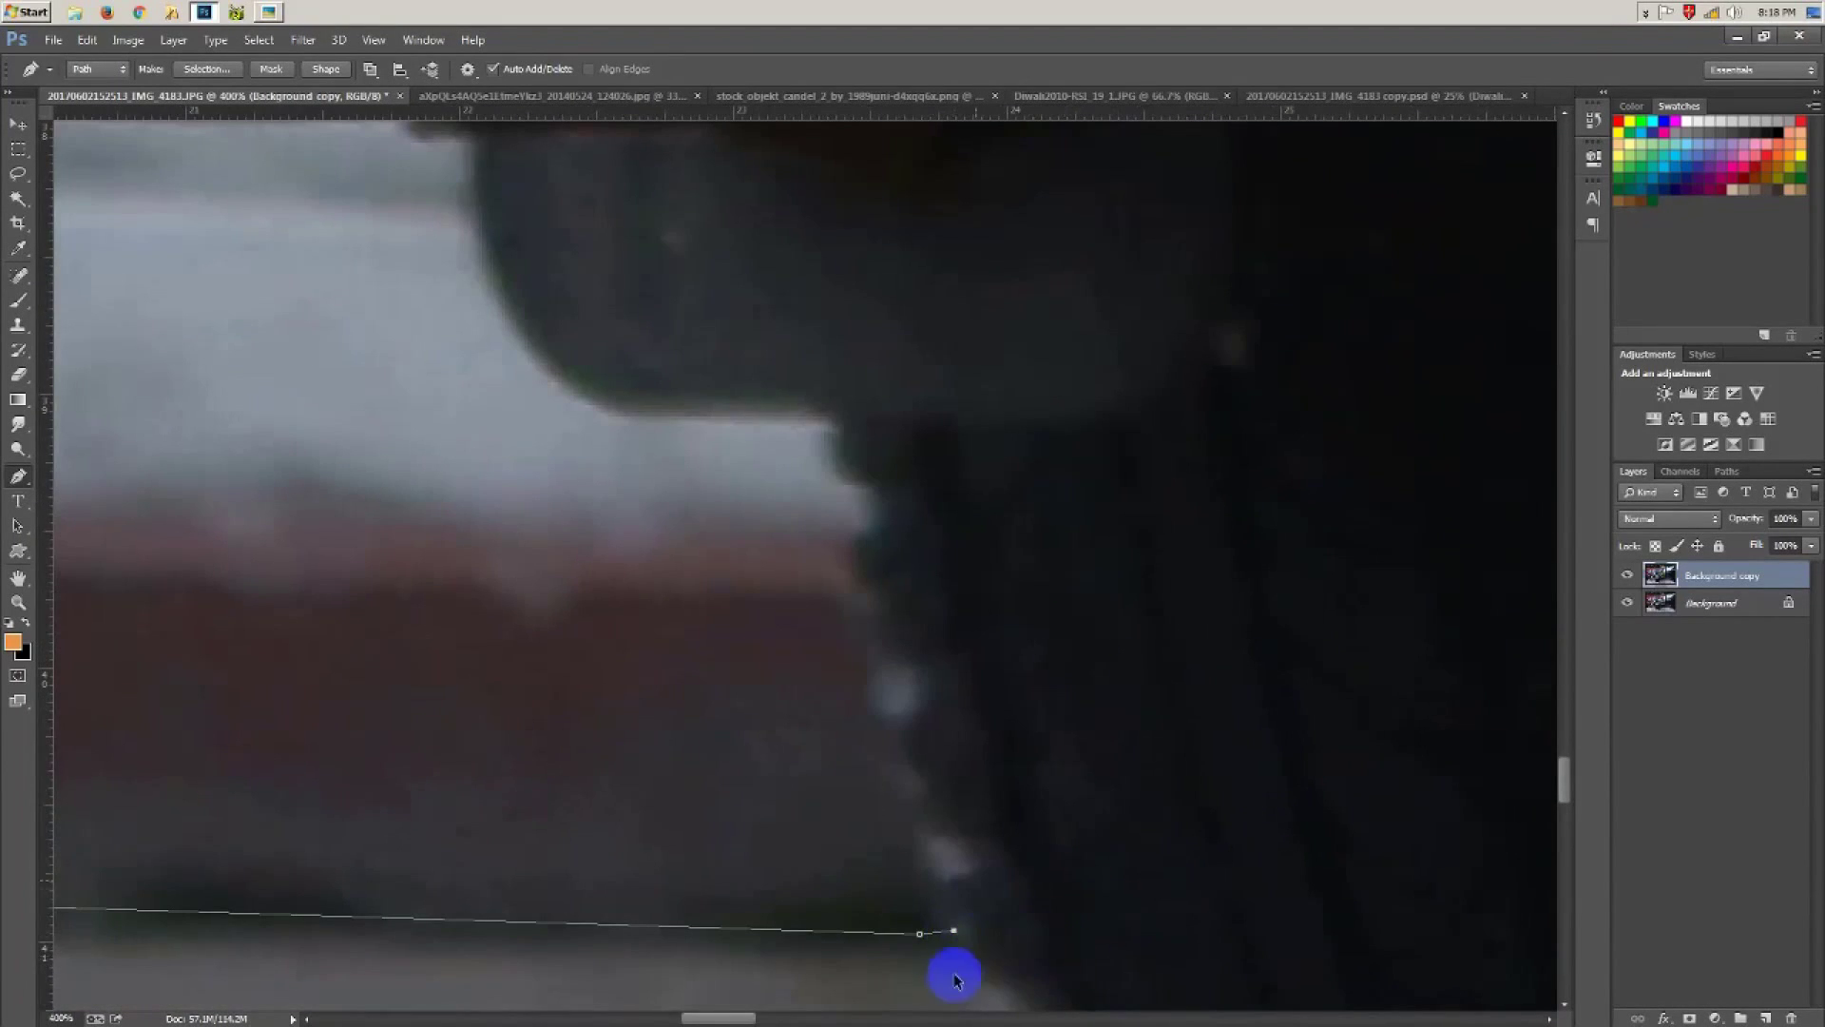
left_click(957, 937)
left_click_drag(835, 424, 829, 251)
left_click(837, 427)
left_click_drag(848, 387, 971, 715)
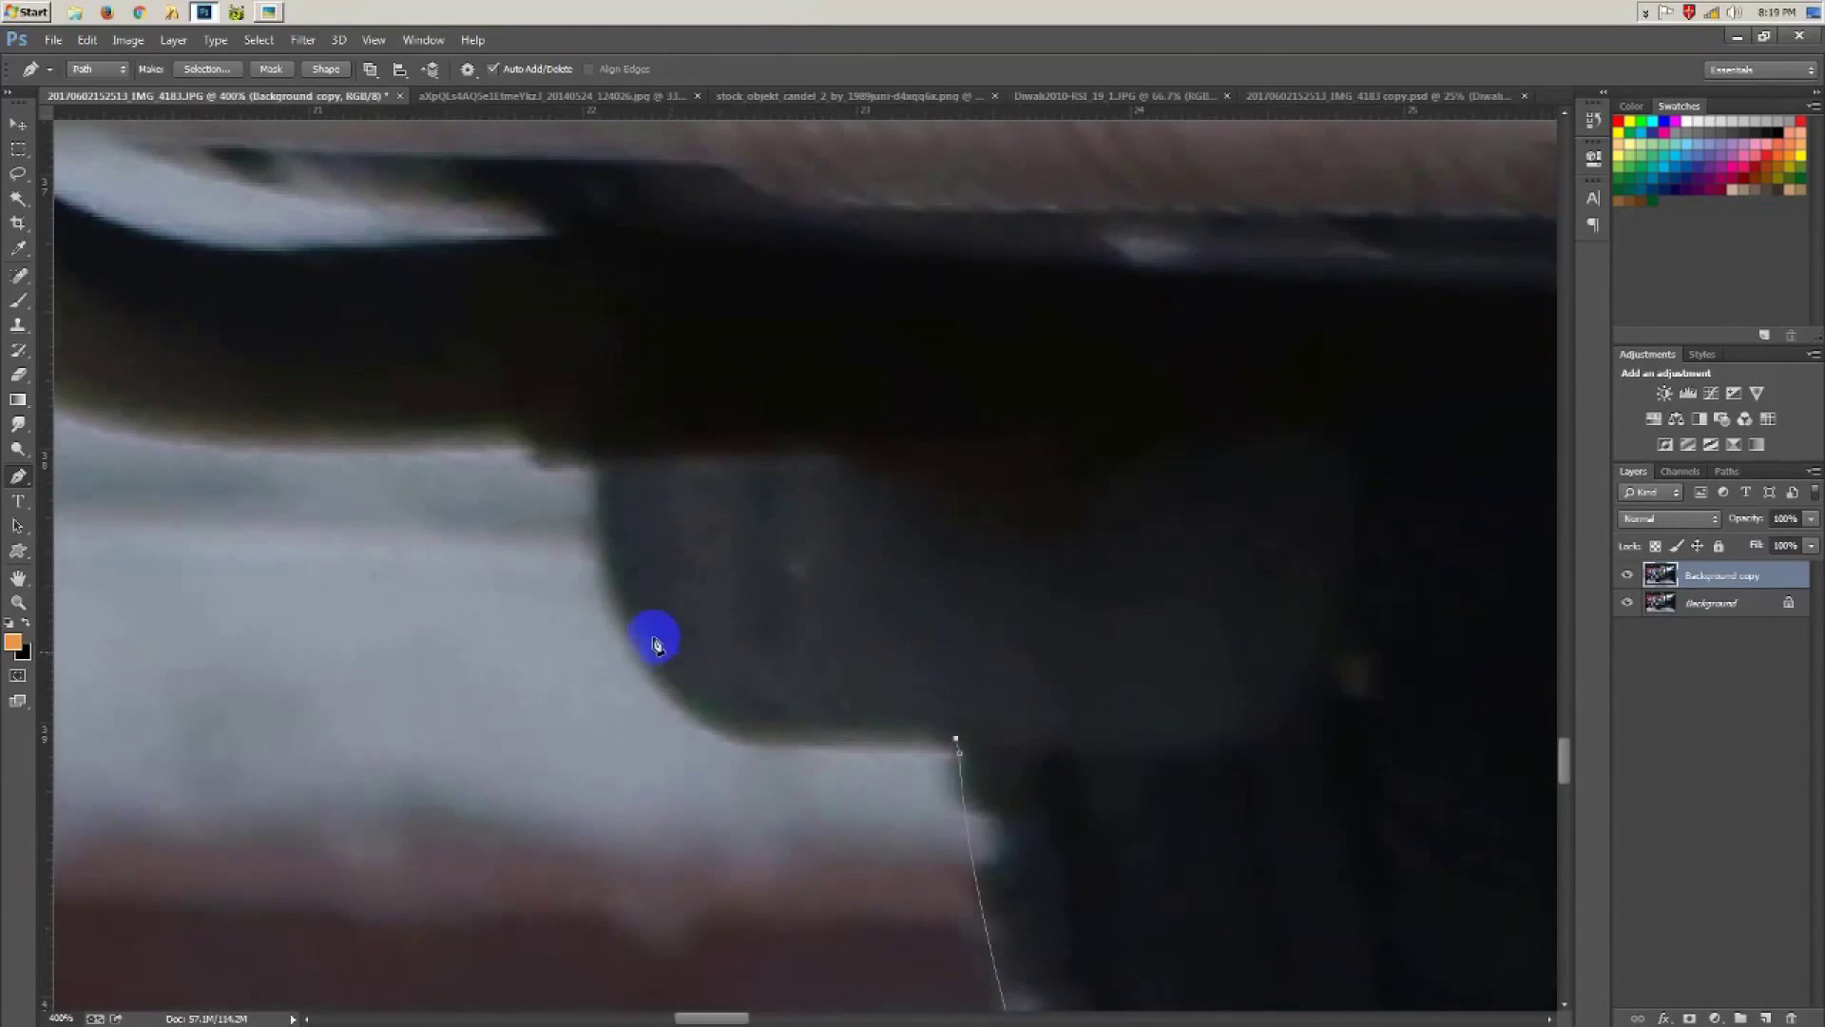
left_click_drag(622, 605, 577, 406)
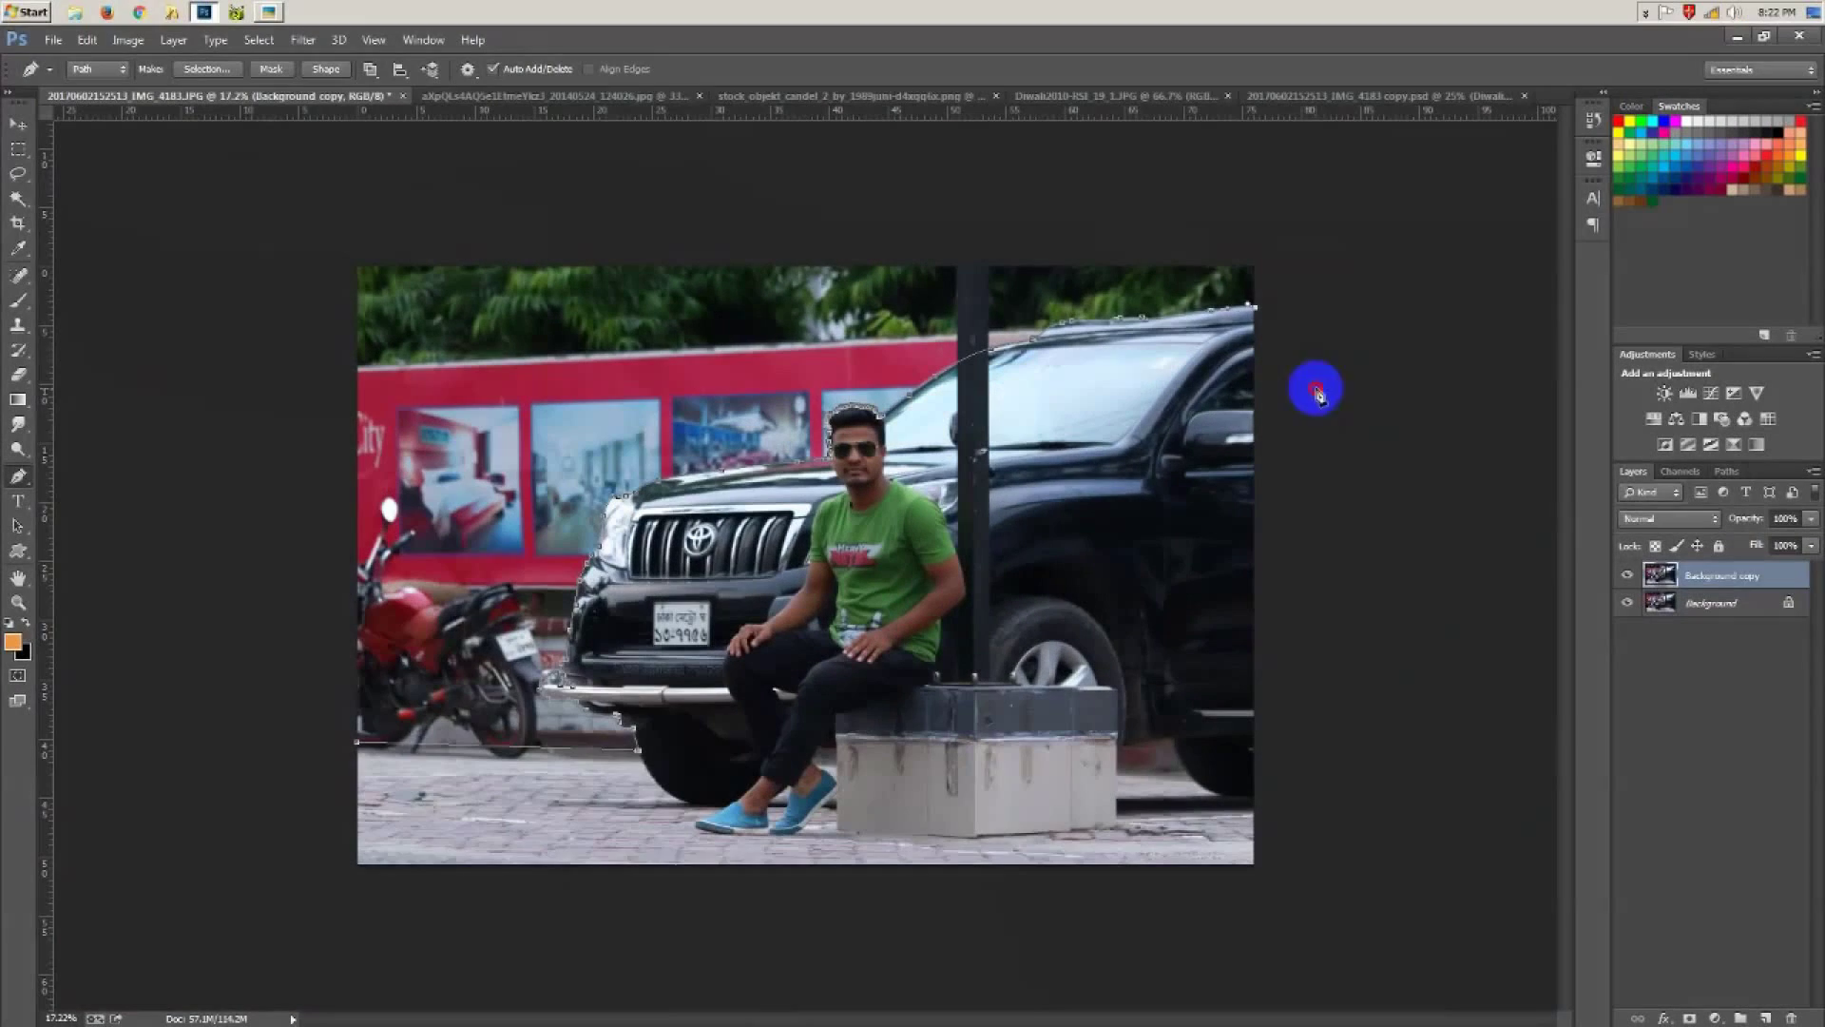
Step: Close the path, load it as a selection, mask Background copy and hide Background
left_click_drag(526, 956, 480, 954)
left_click_drag(317, 874, 309, 820)
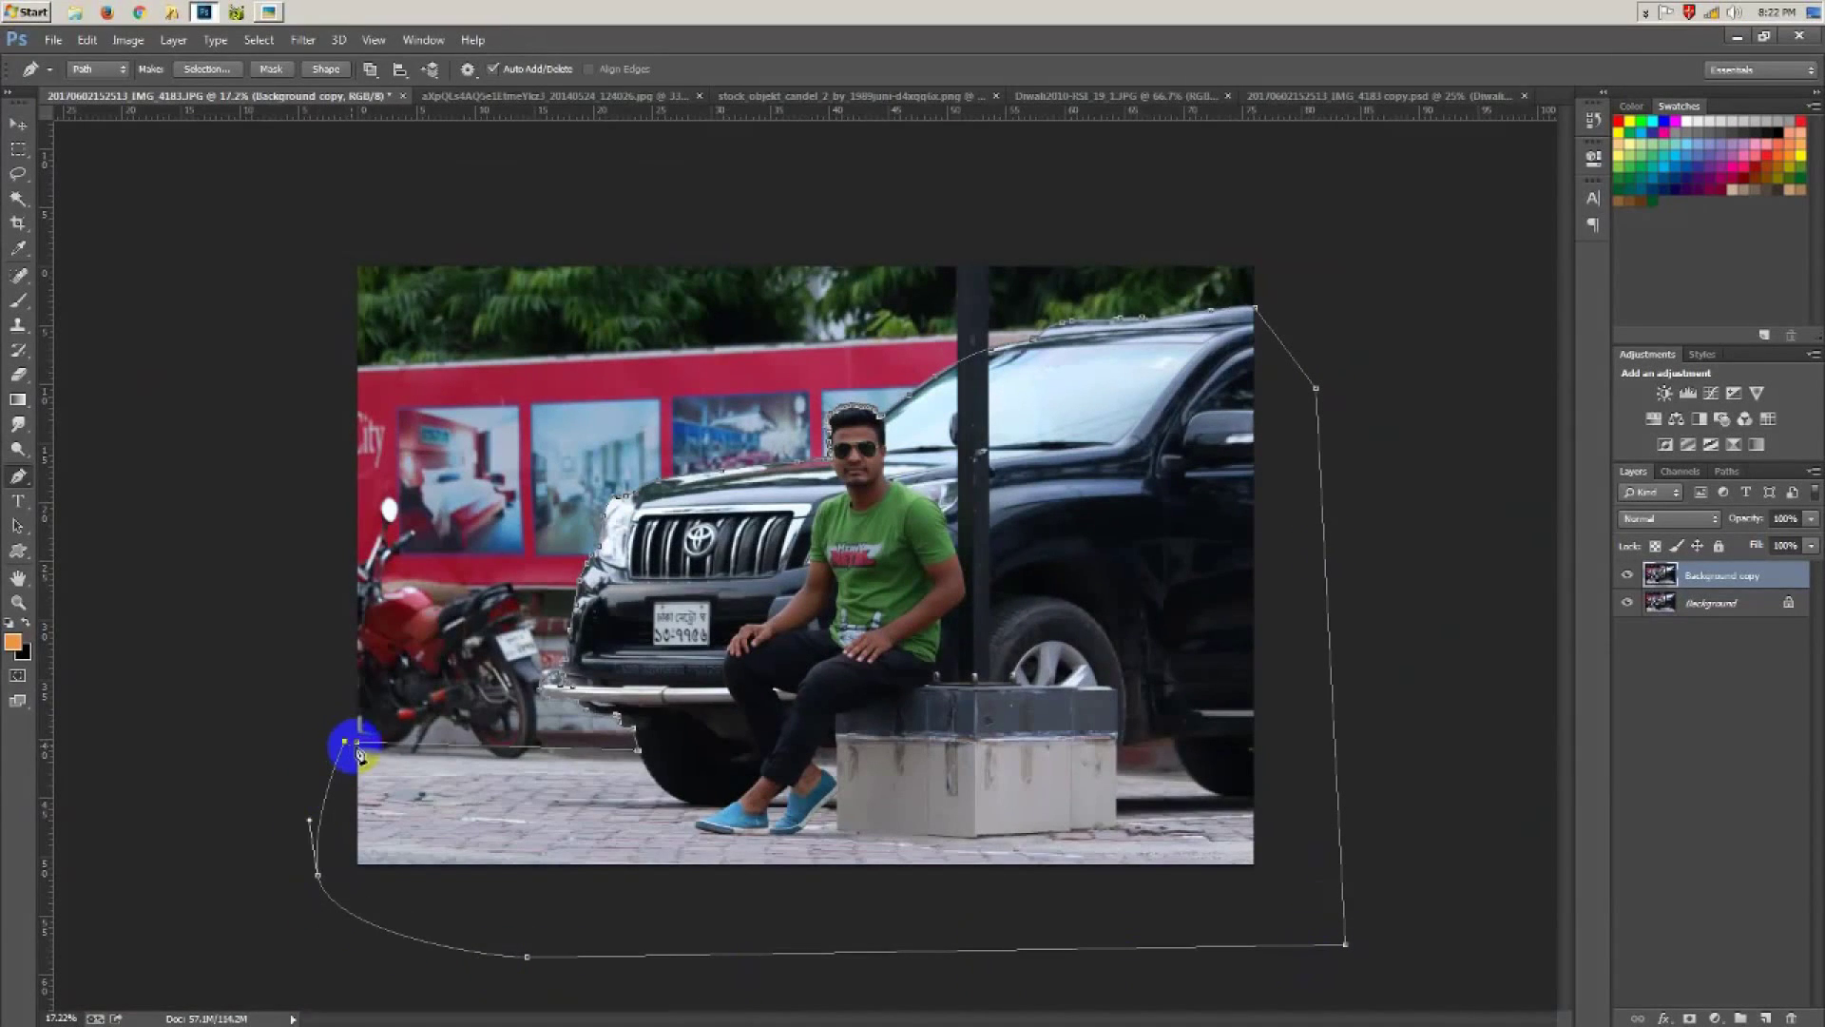
key("ctrl+Return")
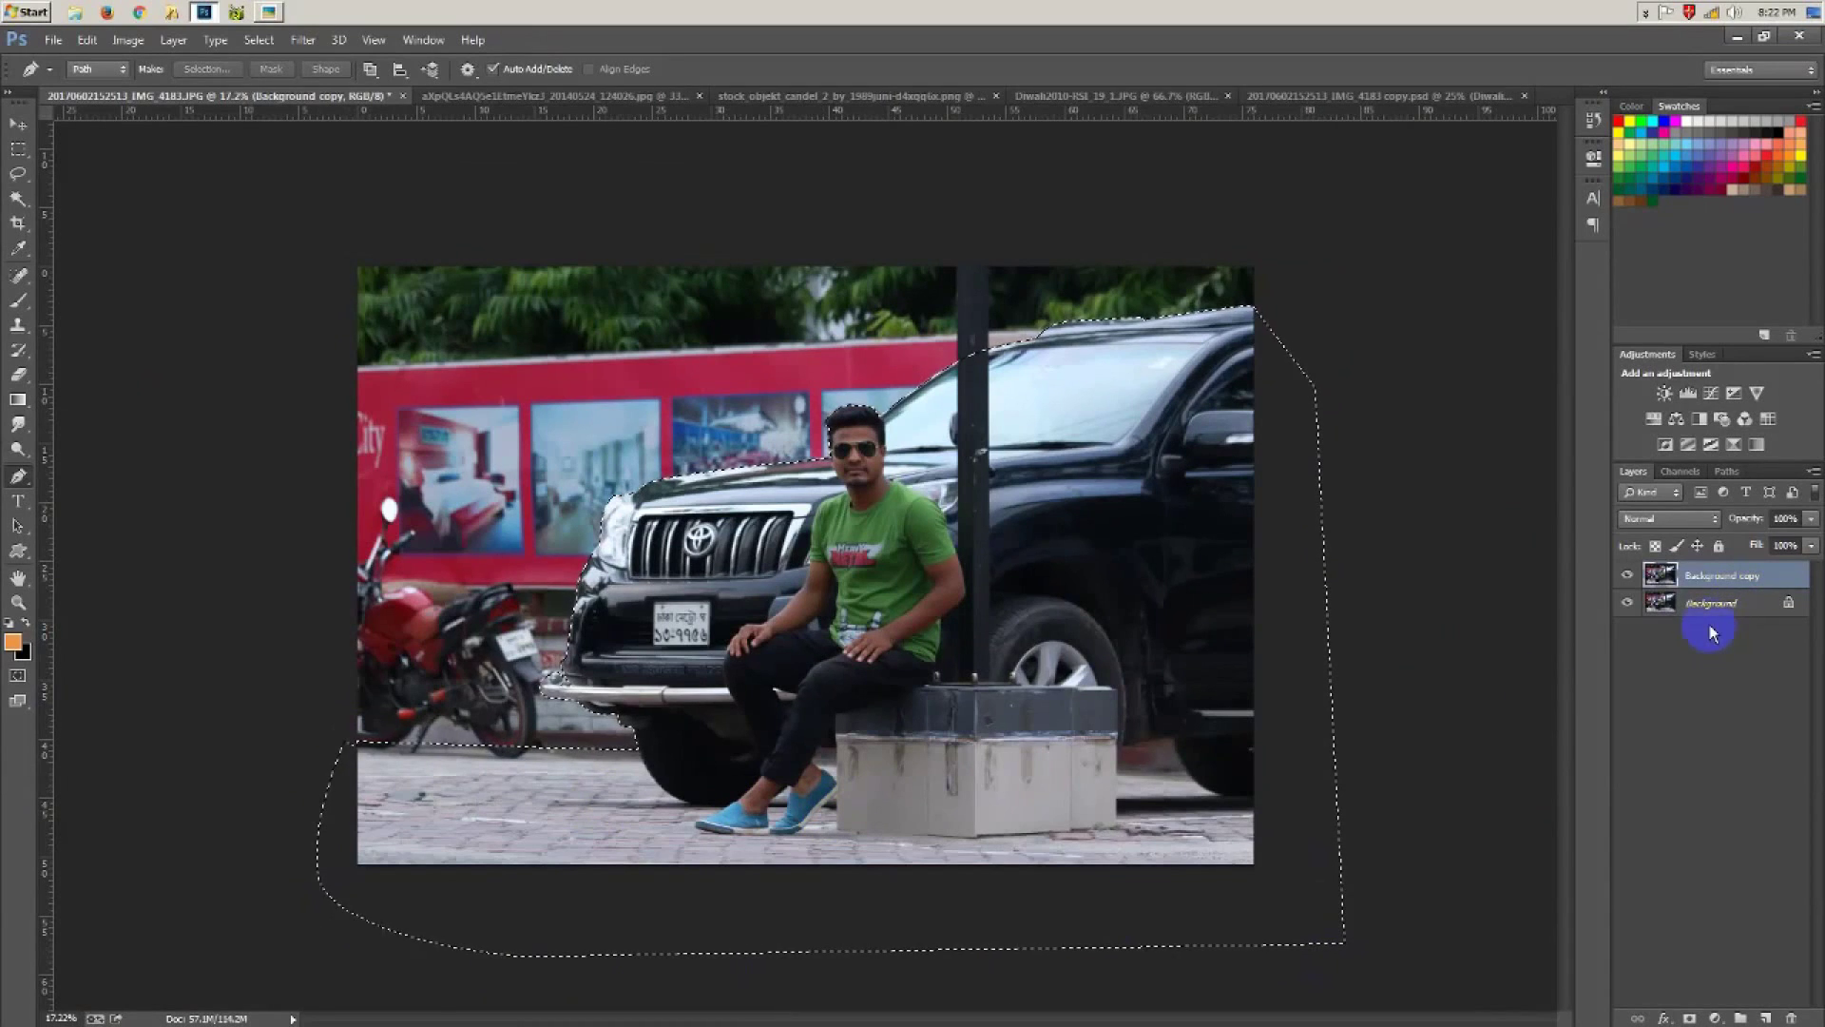
left_click(1691, 1017)
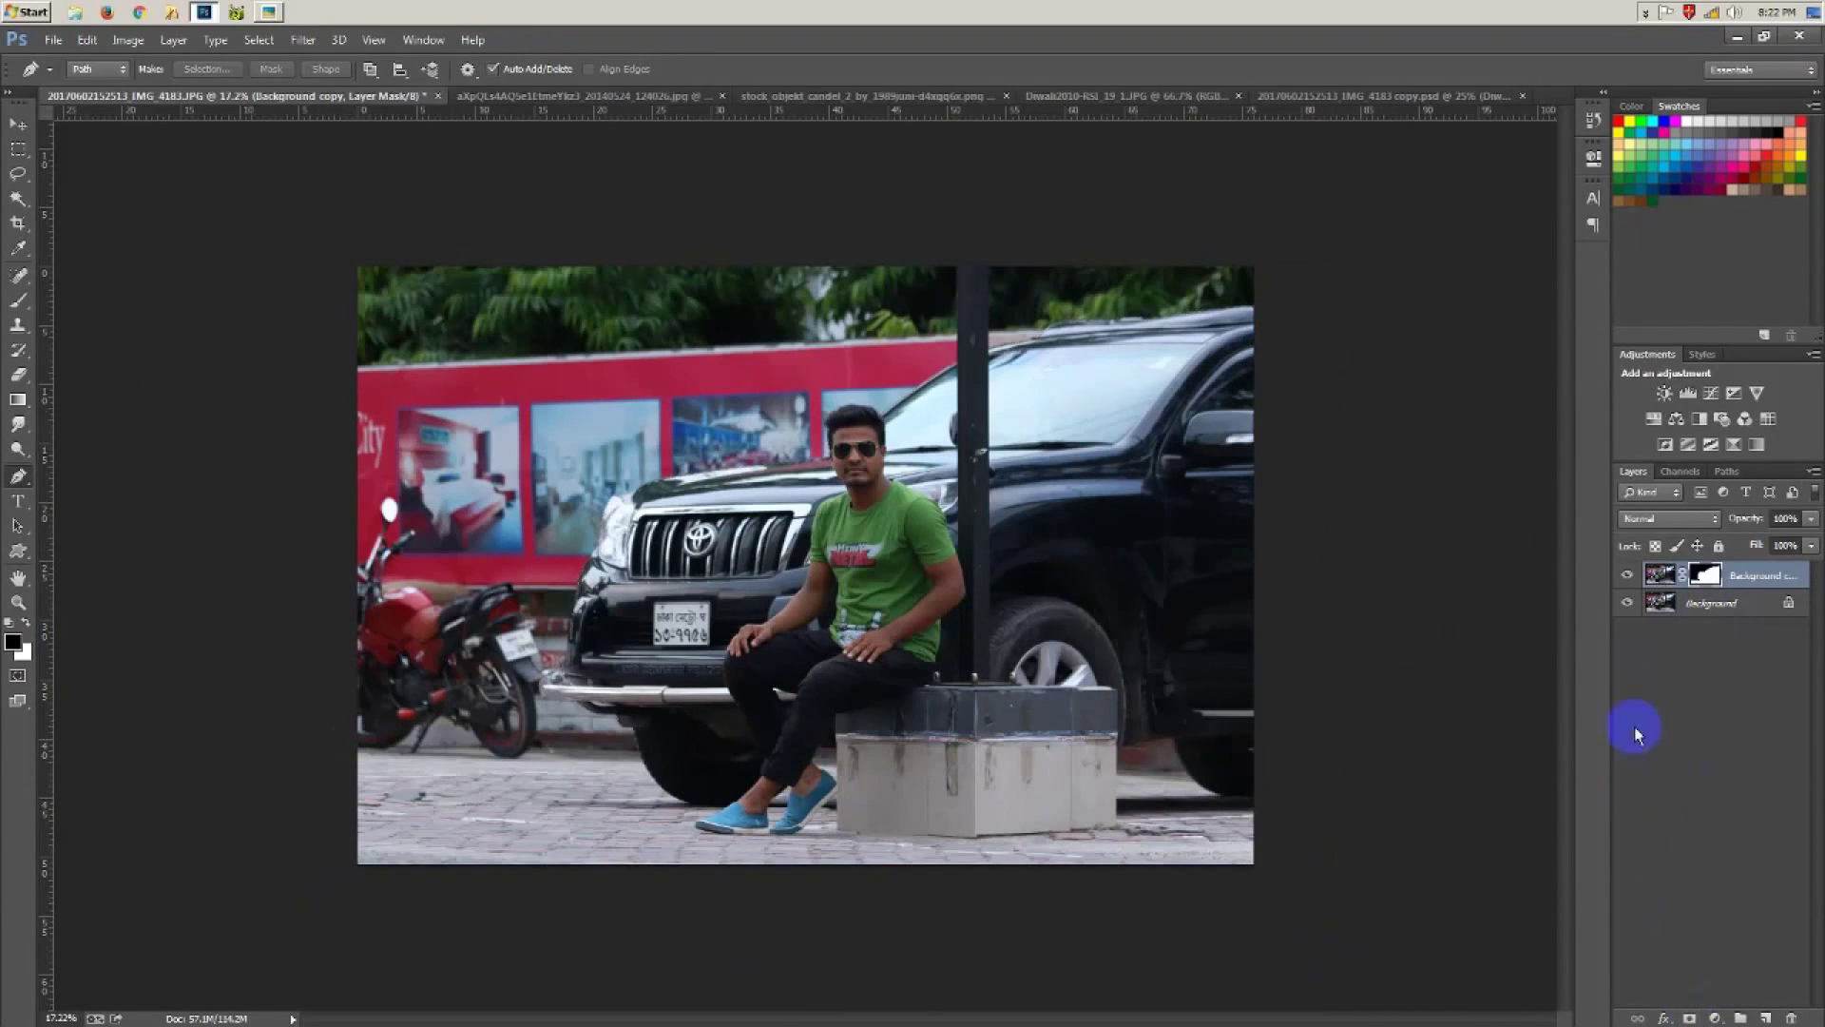
left_click(1623, 603)
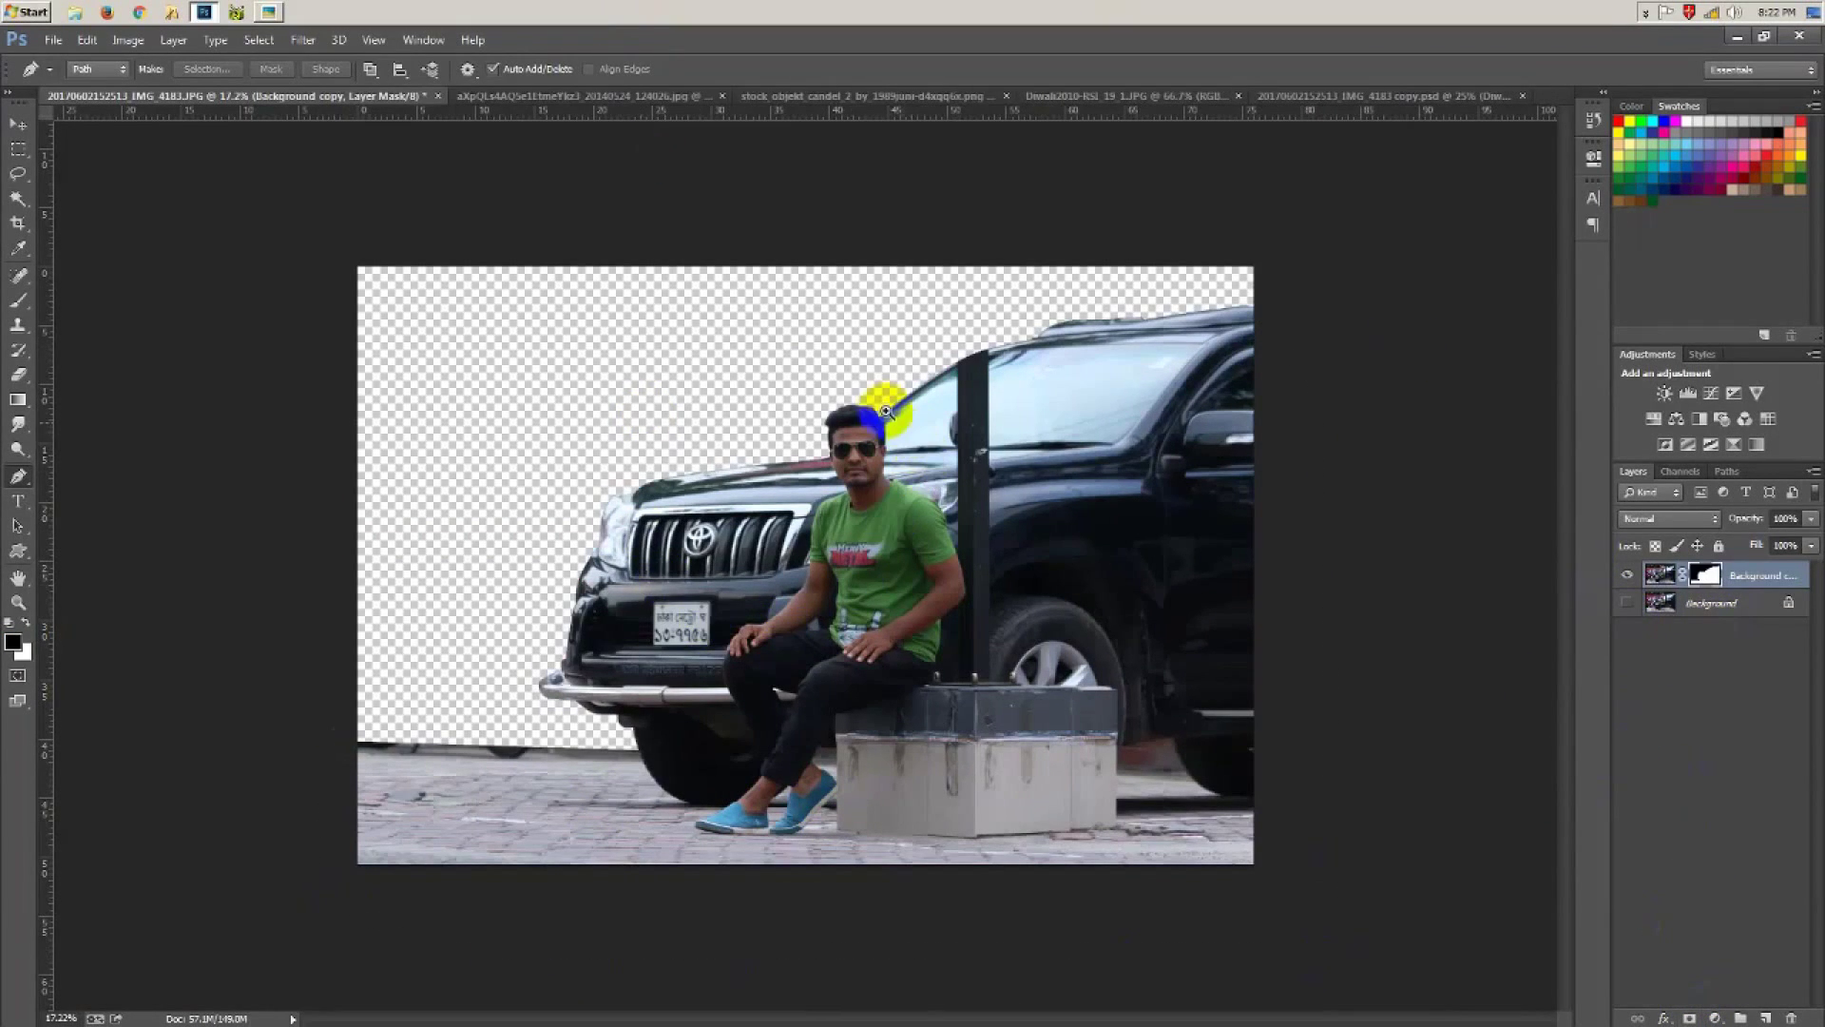
Step: Zoom in to check the cut-out around the man's head, then show the brick building photo
left_click(870, 398, "ctrl")
left_click(901, 276, "ctrl")
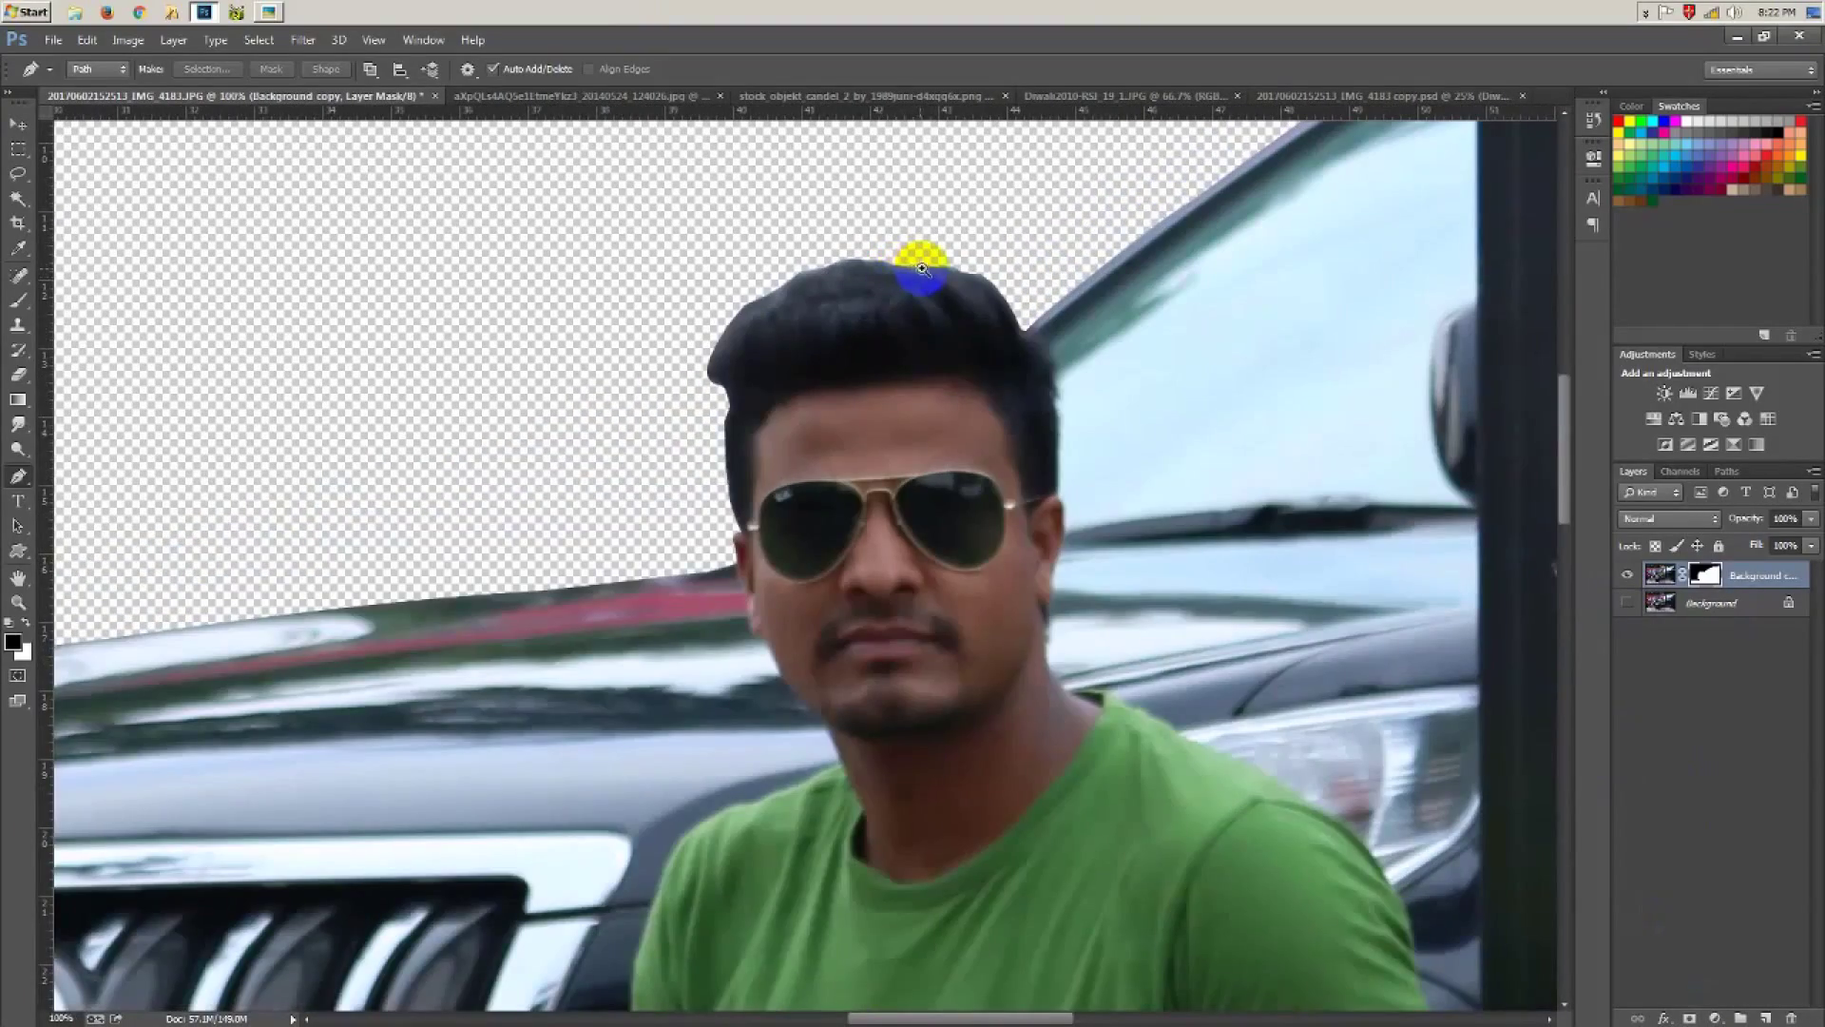
left_click_drag(927, 276, 379, 257)
left_click(18, 123)
left_click(583, 96)
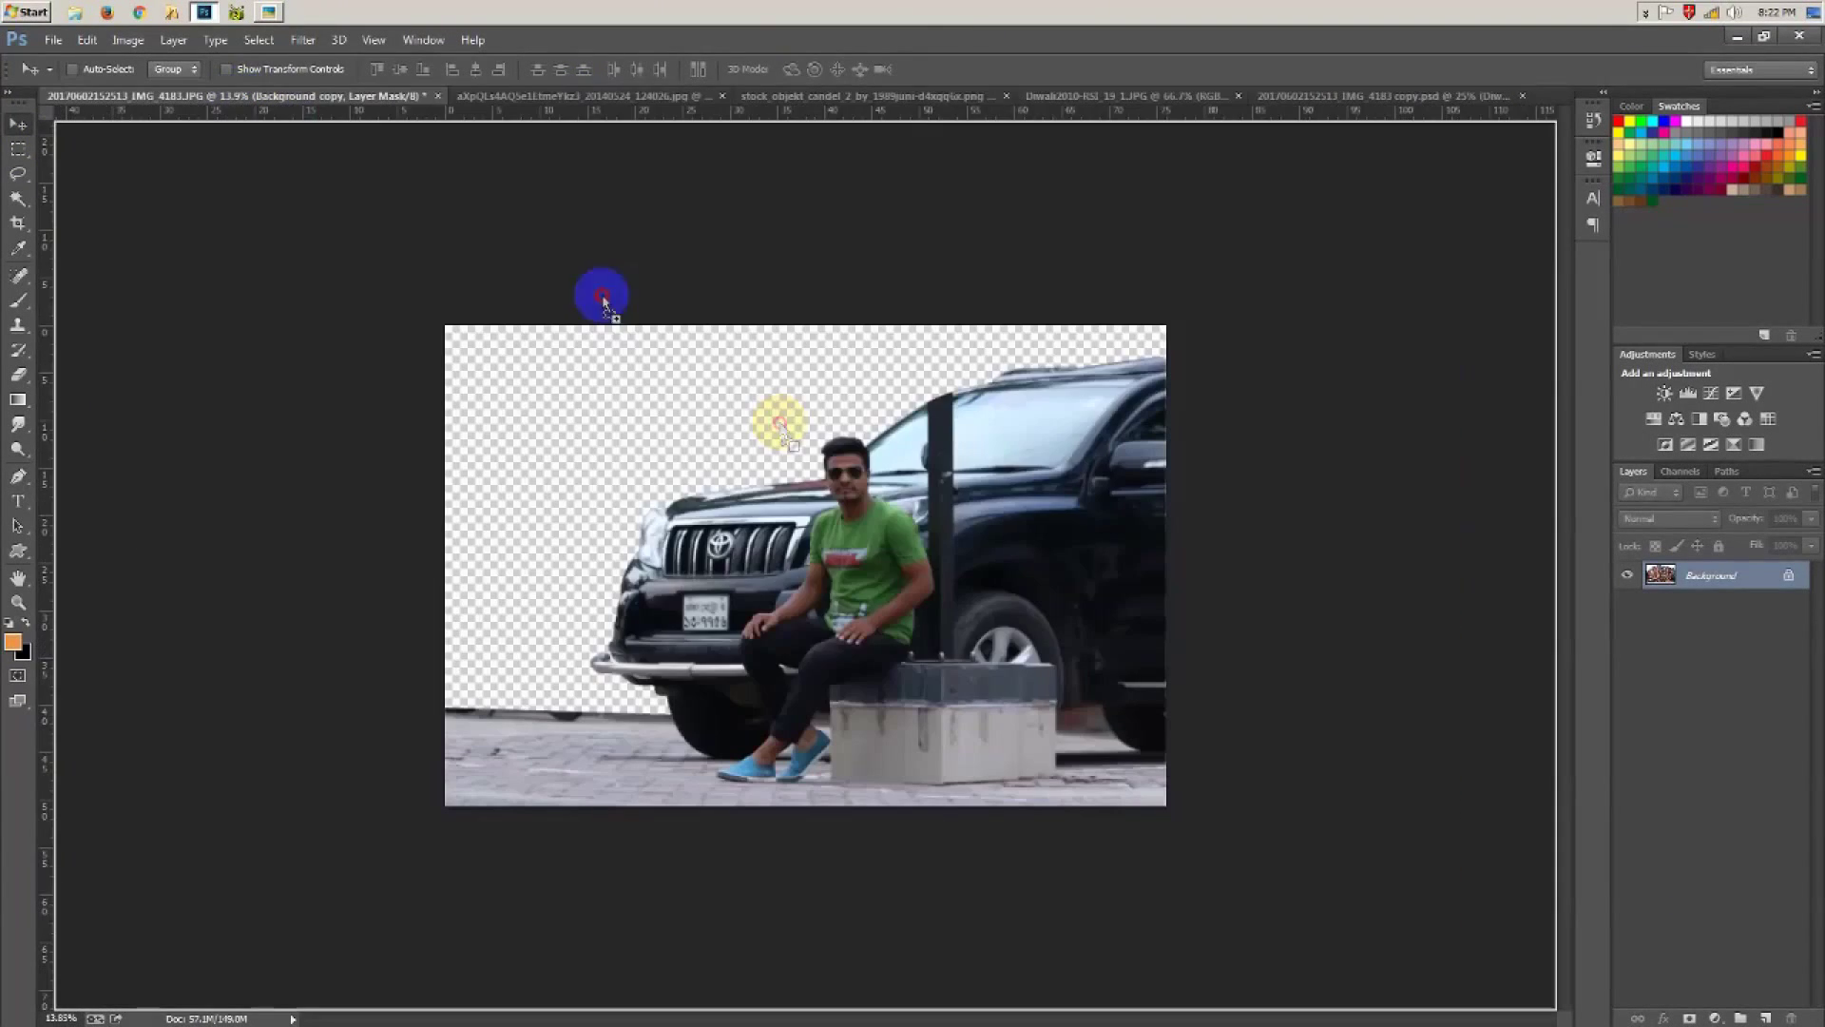
Step: Bring the brick building photo in as Layer 1 below Background copy, shifted left
left_click_drag(242, 97, 783, 422)
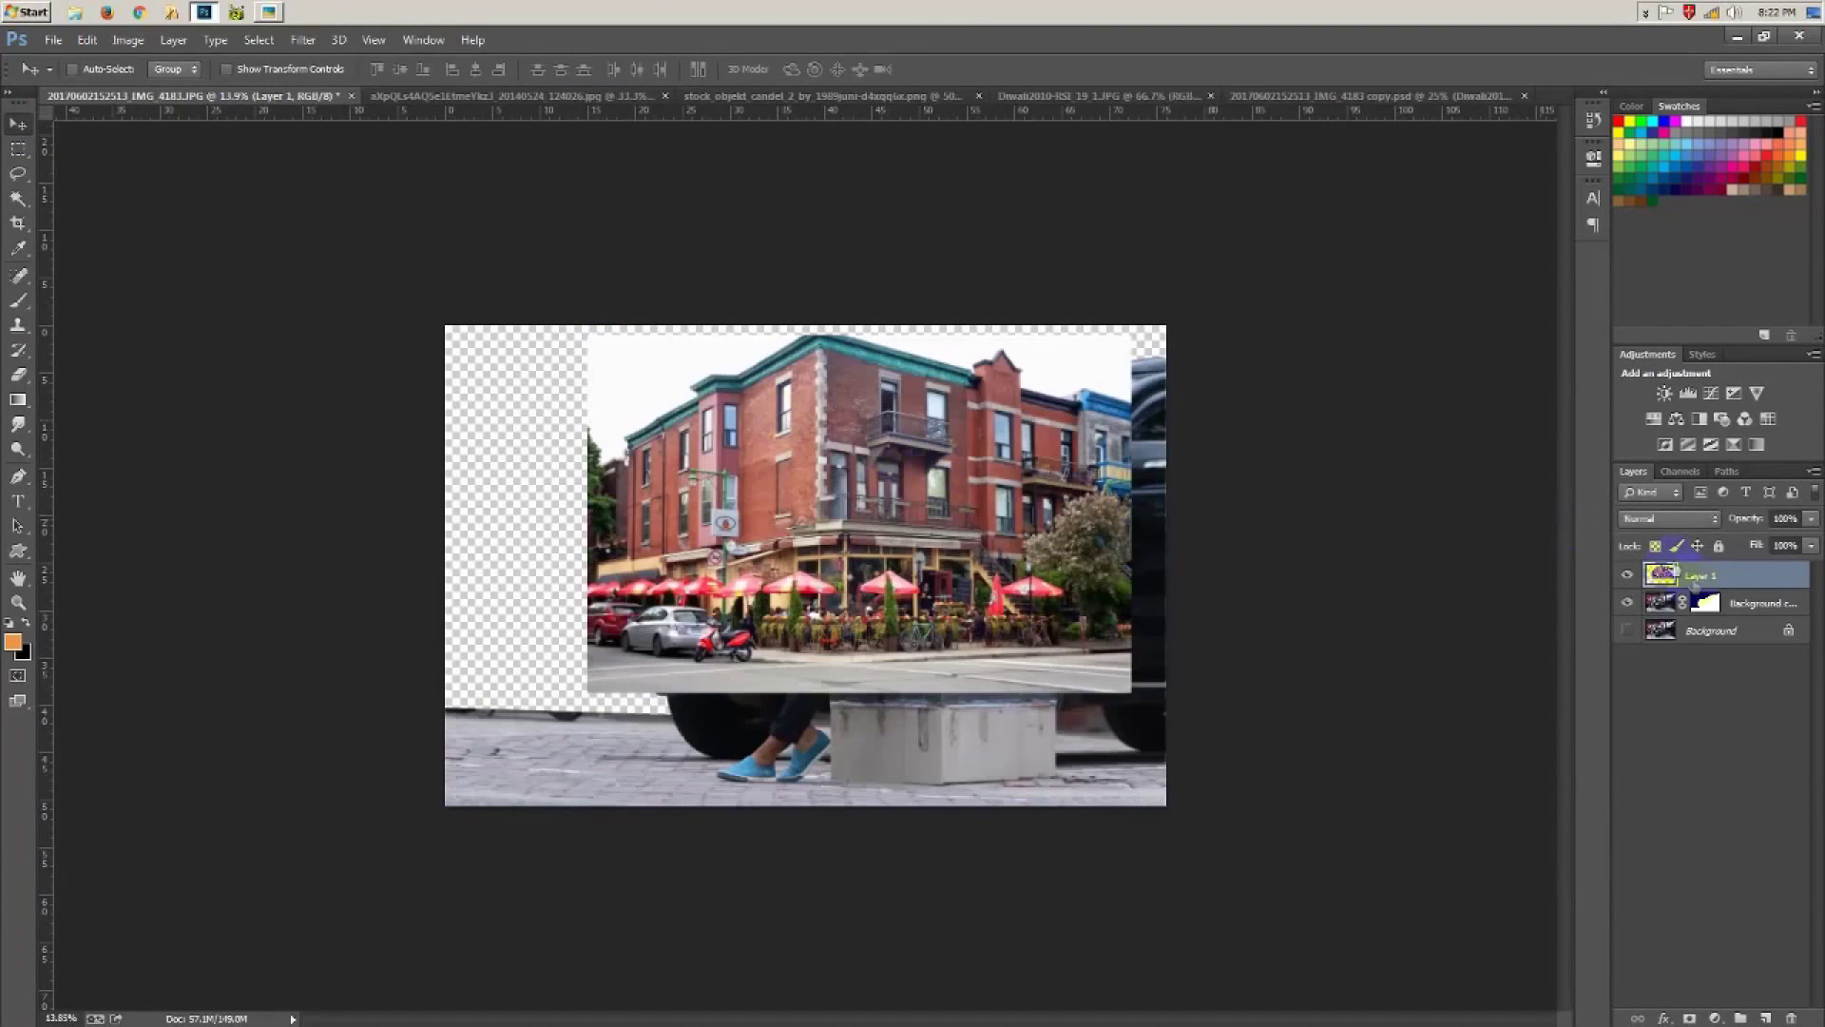
left_click_drag(1728, 579, 1702, 610)
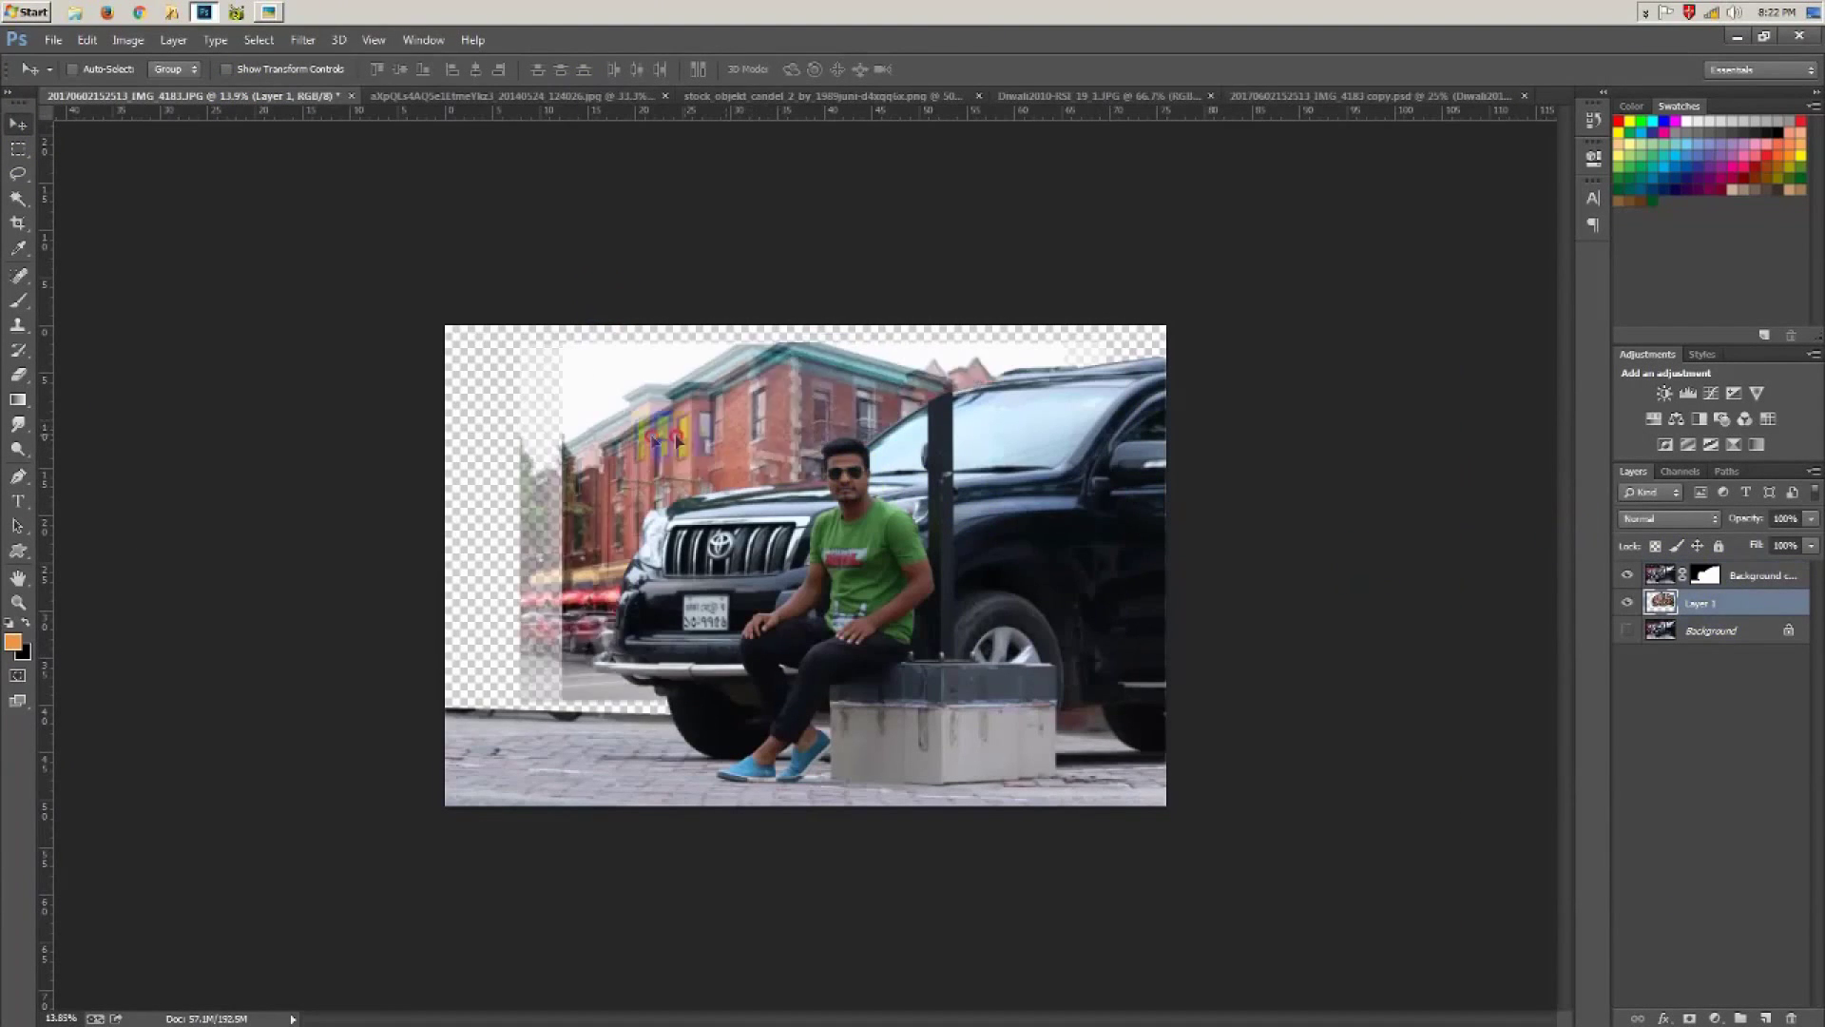
left_click_drag(781, 457, 609, 420)
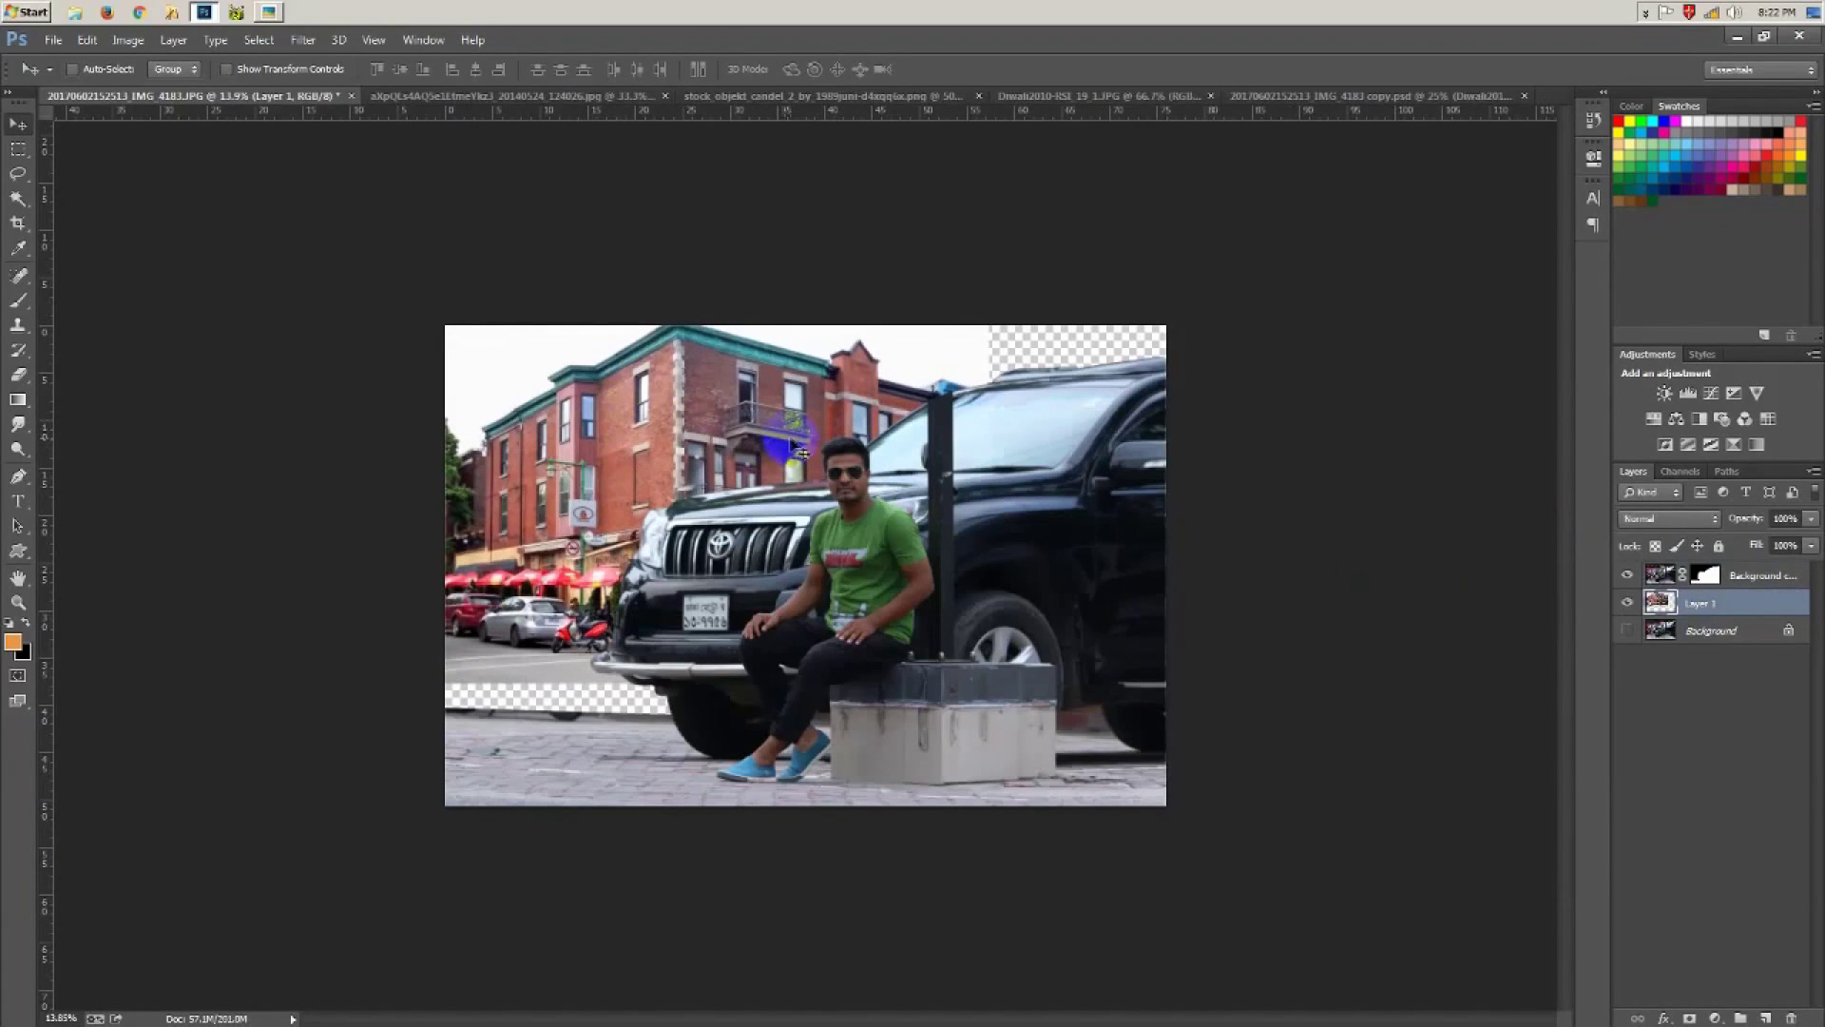
key("ctrl+t")
left_click(955, 69)
Step: Scale Layer 1 to about 145.66% with Free Transform, nudge it right, and commit
right_click(1718, 606)
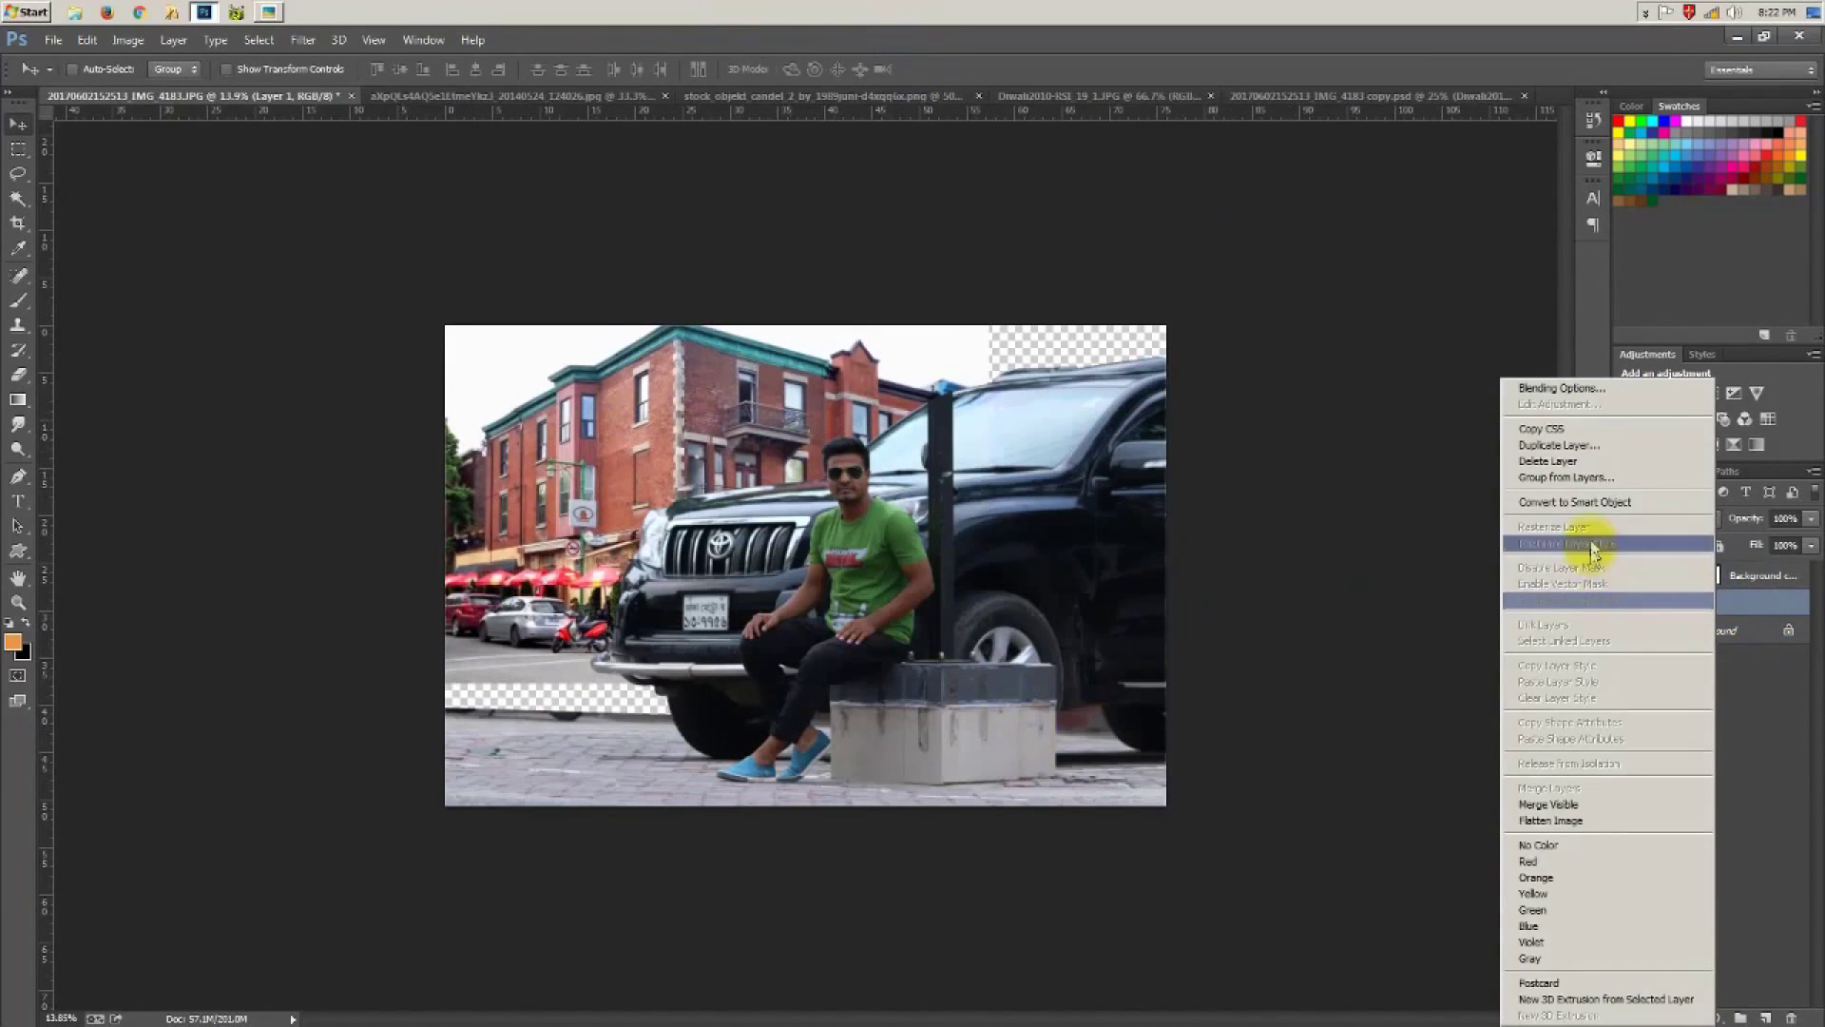
left_click(1568, 504)
key("ctrl+t")
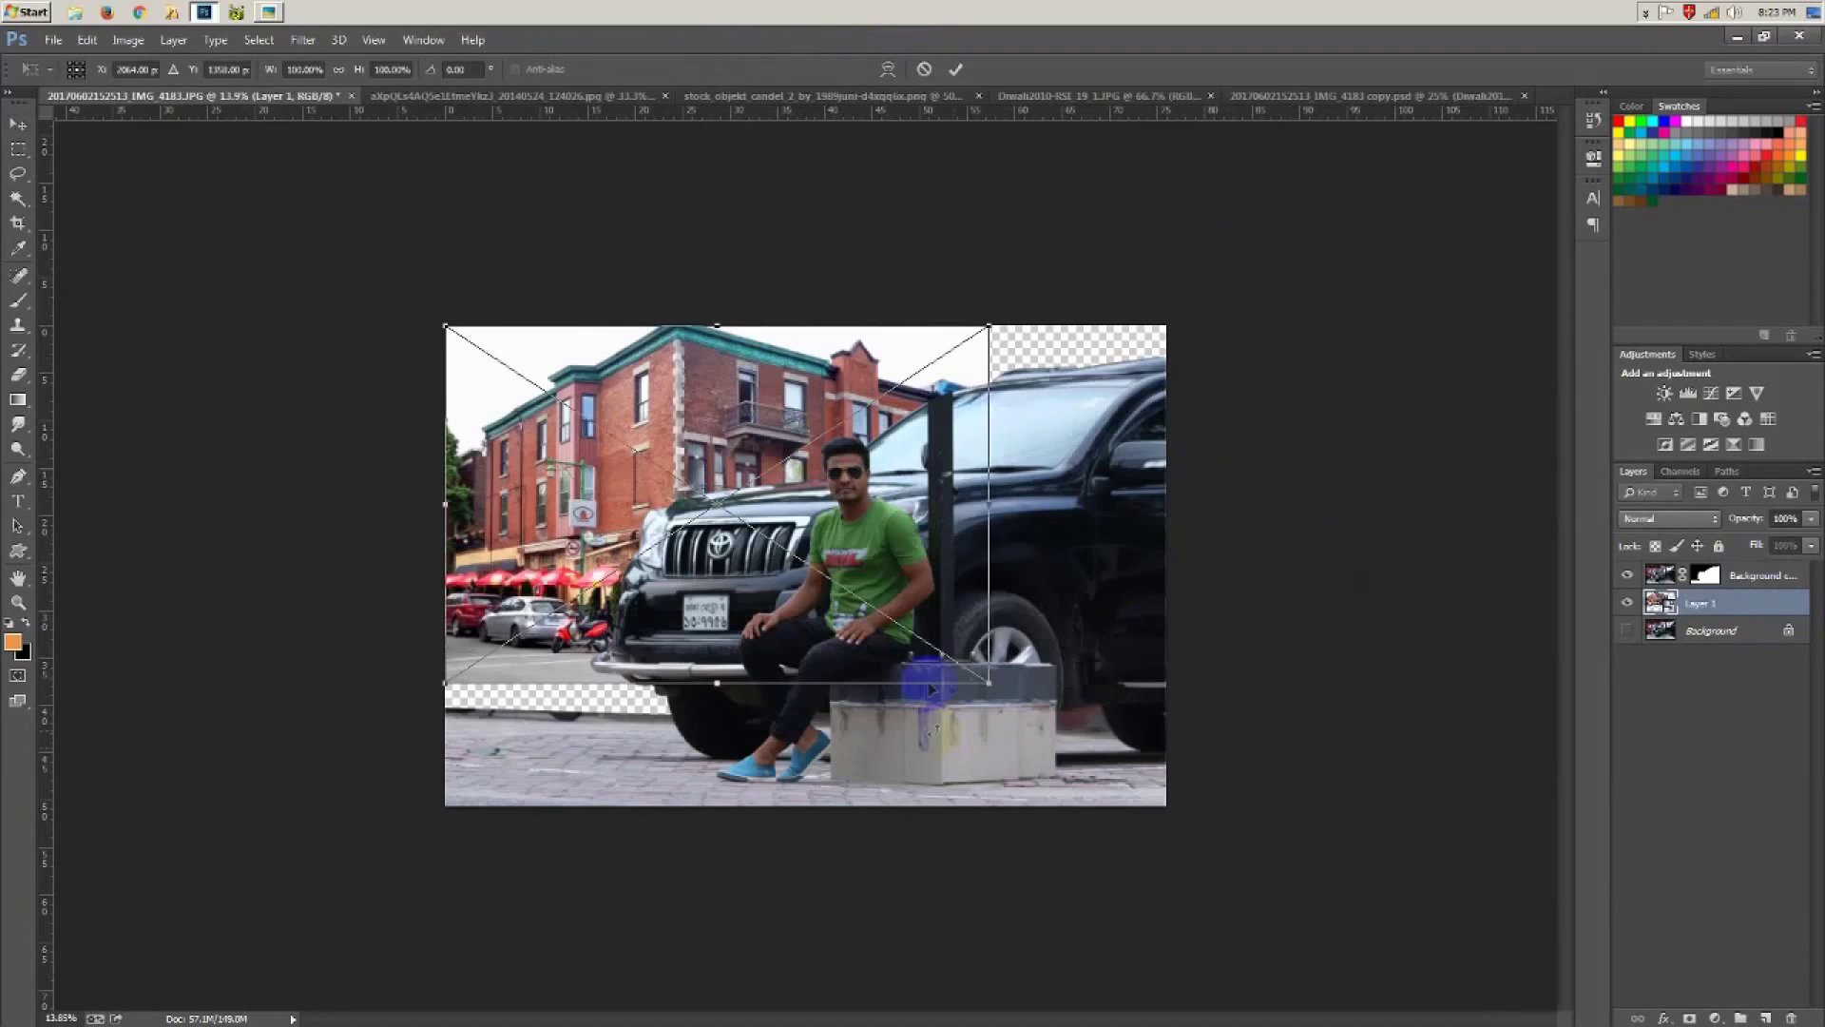
left_click_drag(1025, 712, 1095, 651)
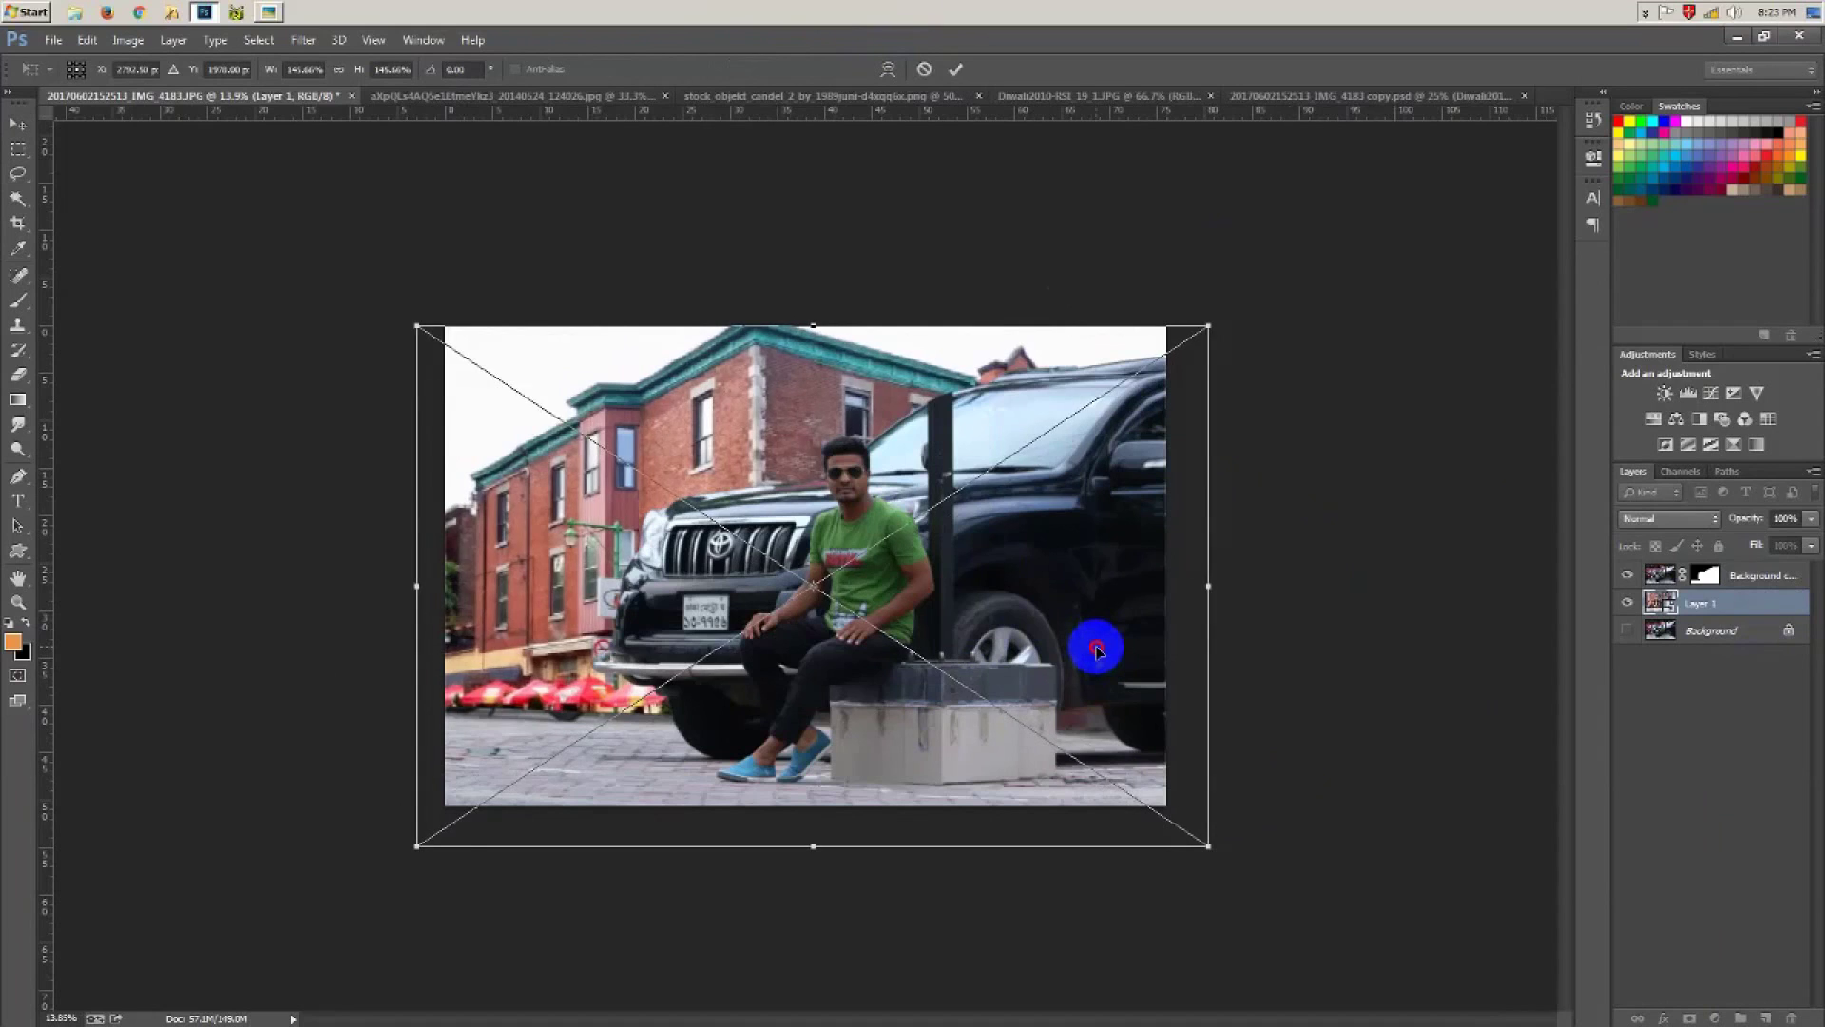
left_click_drag(1094, 651, 1123, 651)
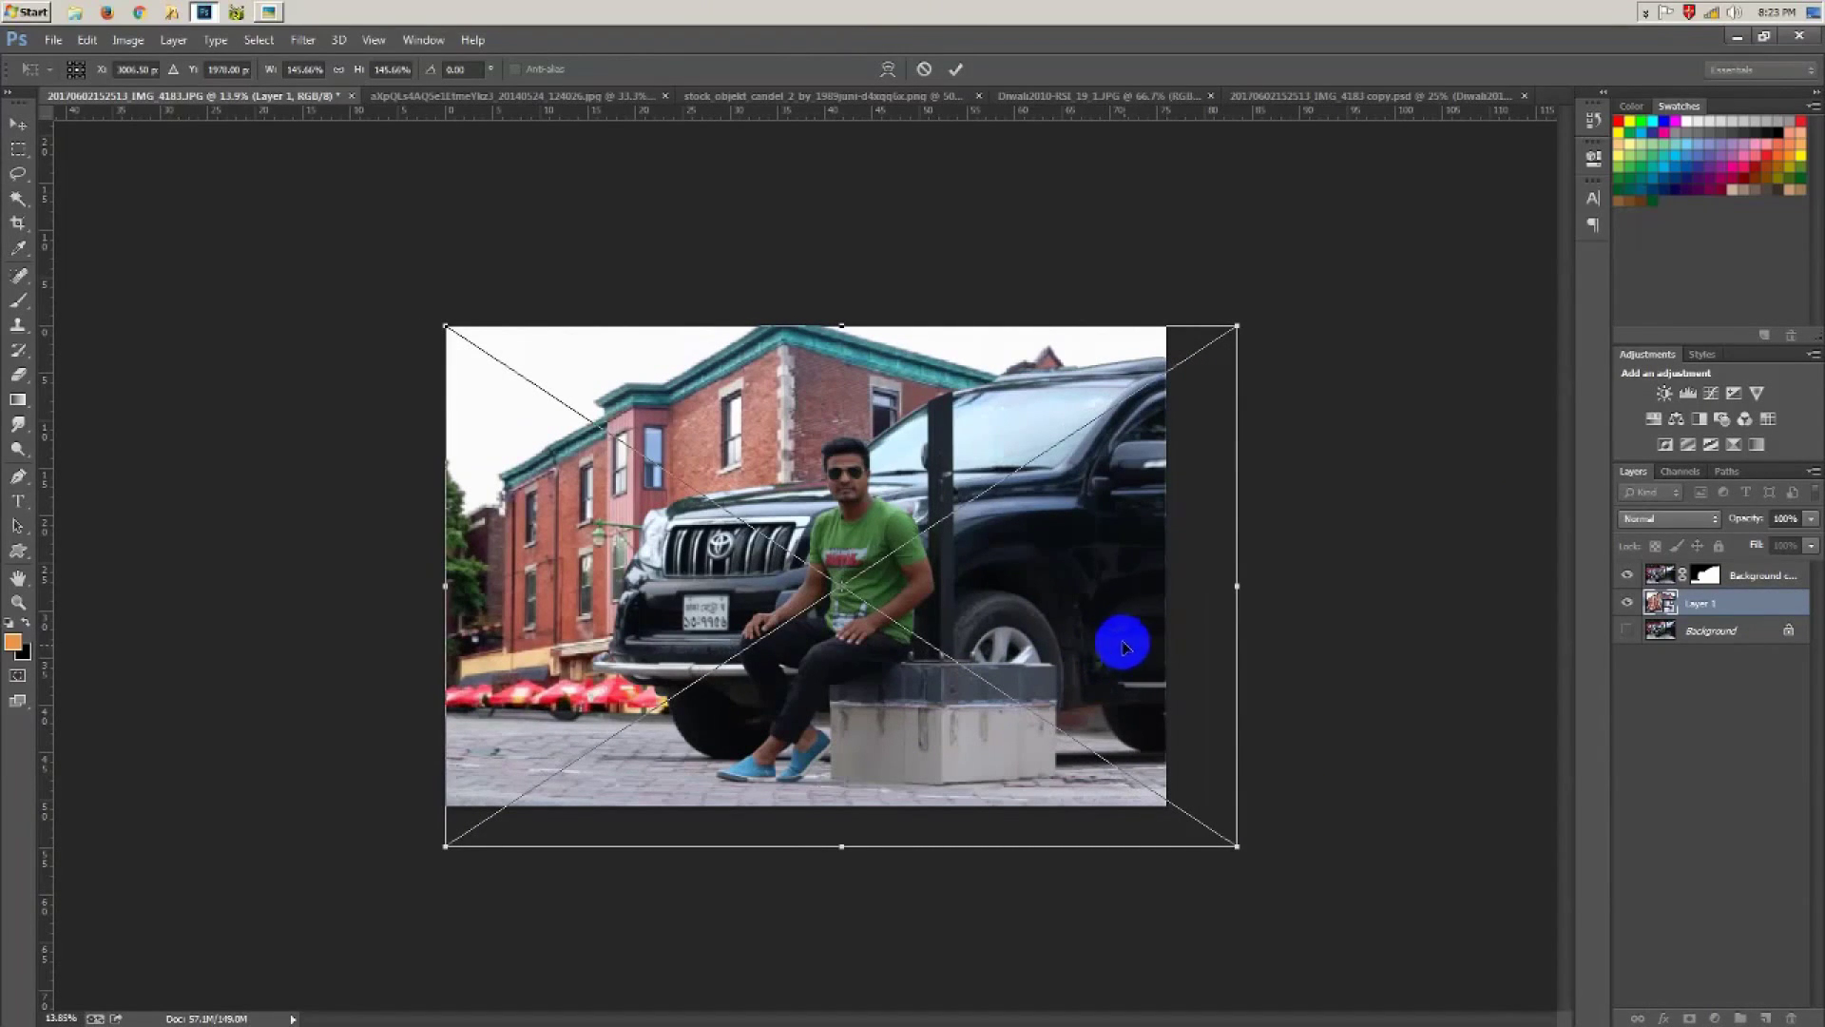
key("ctrl+minus")
key("ctrl+0")
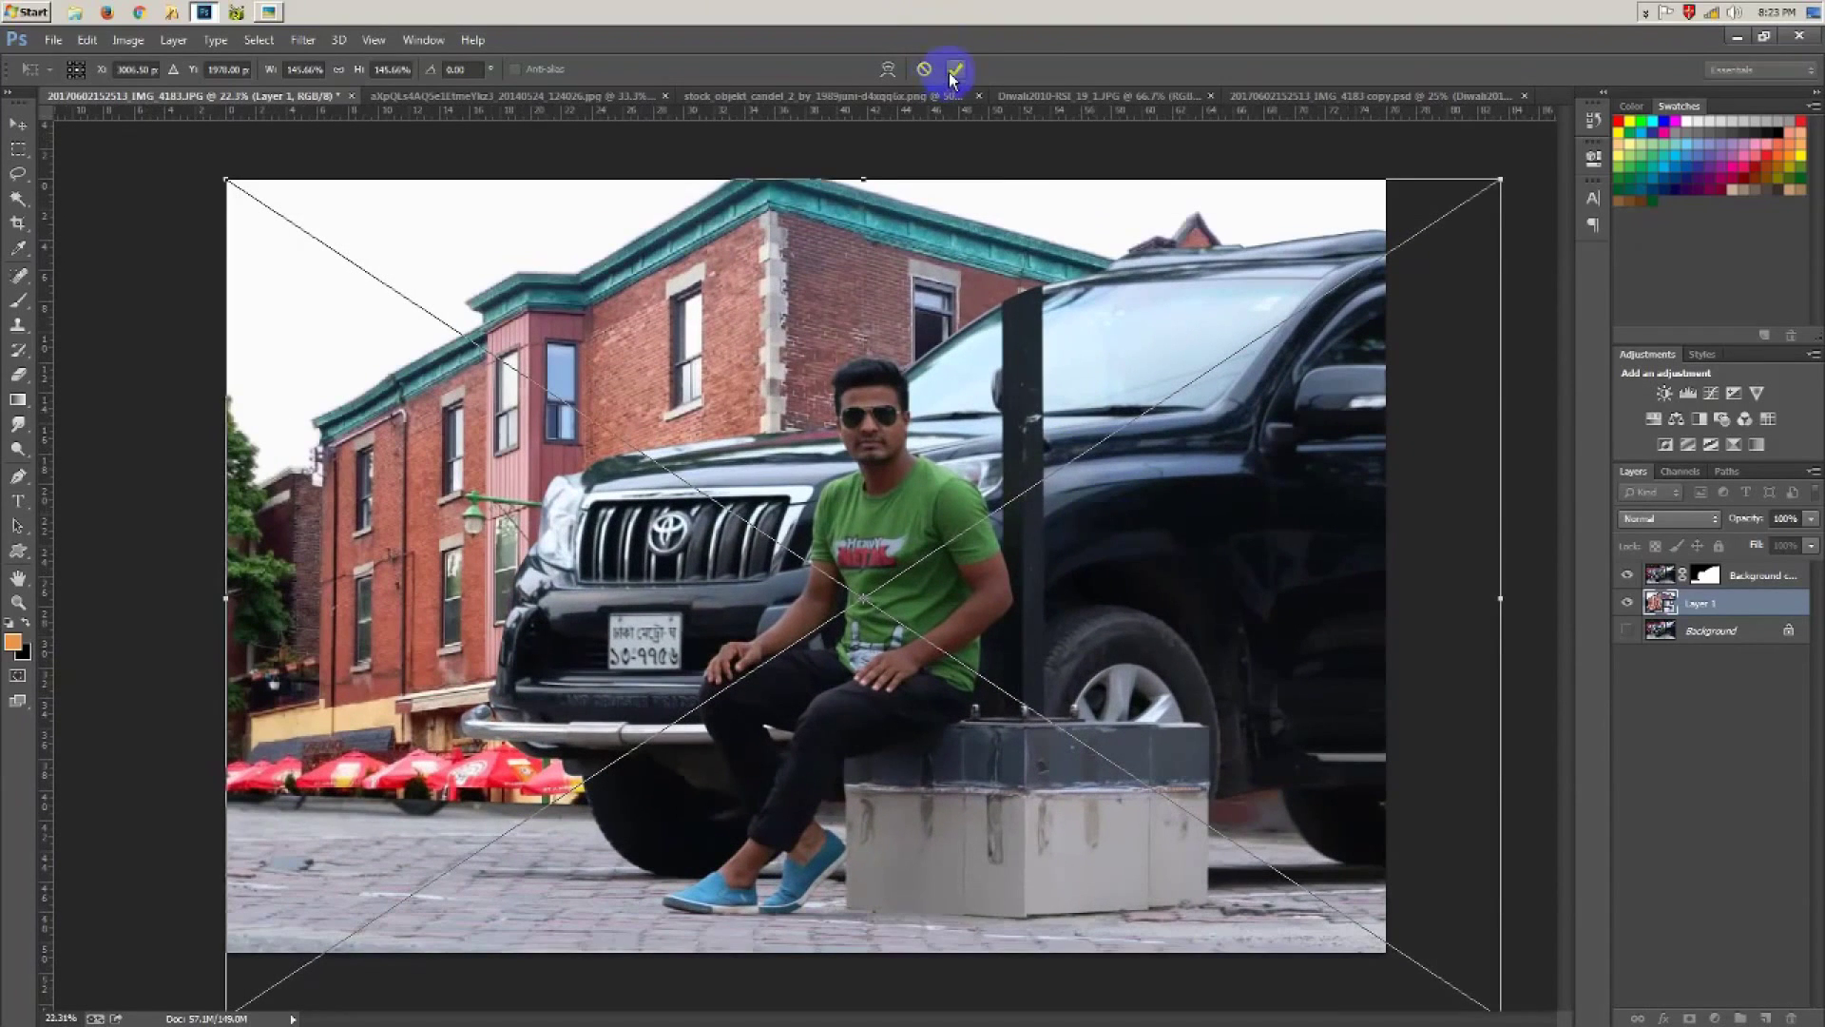
left_click(953, 72)
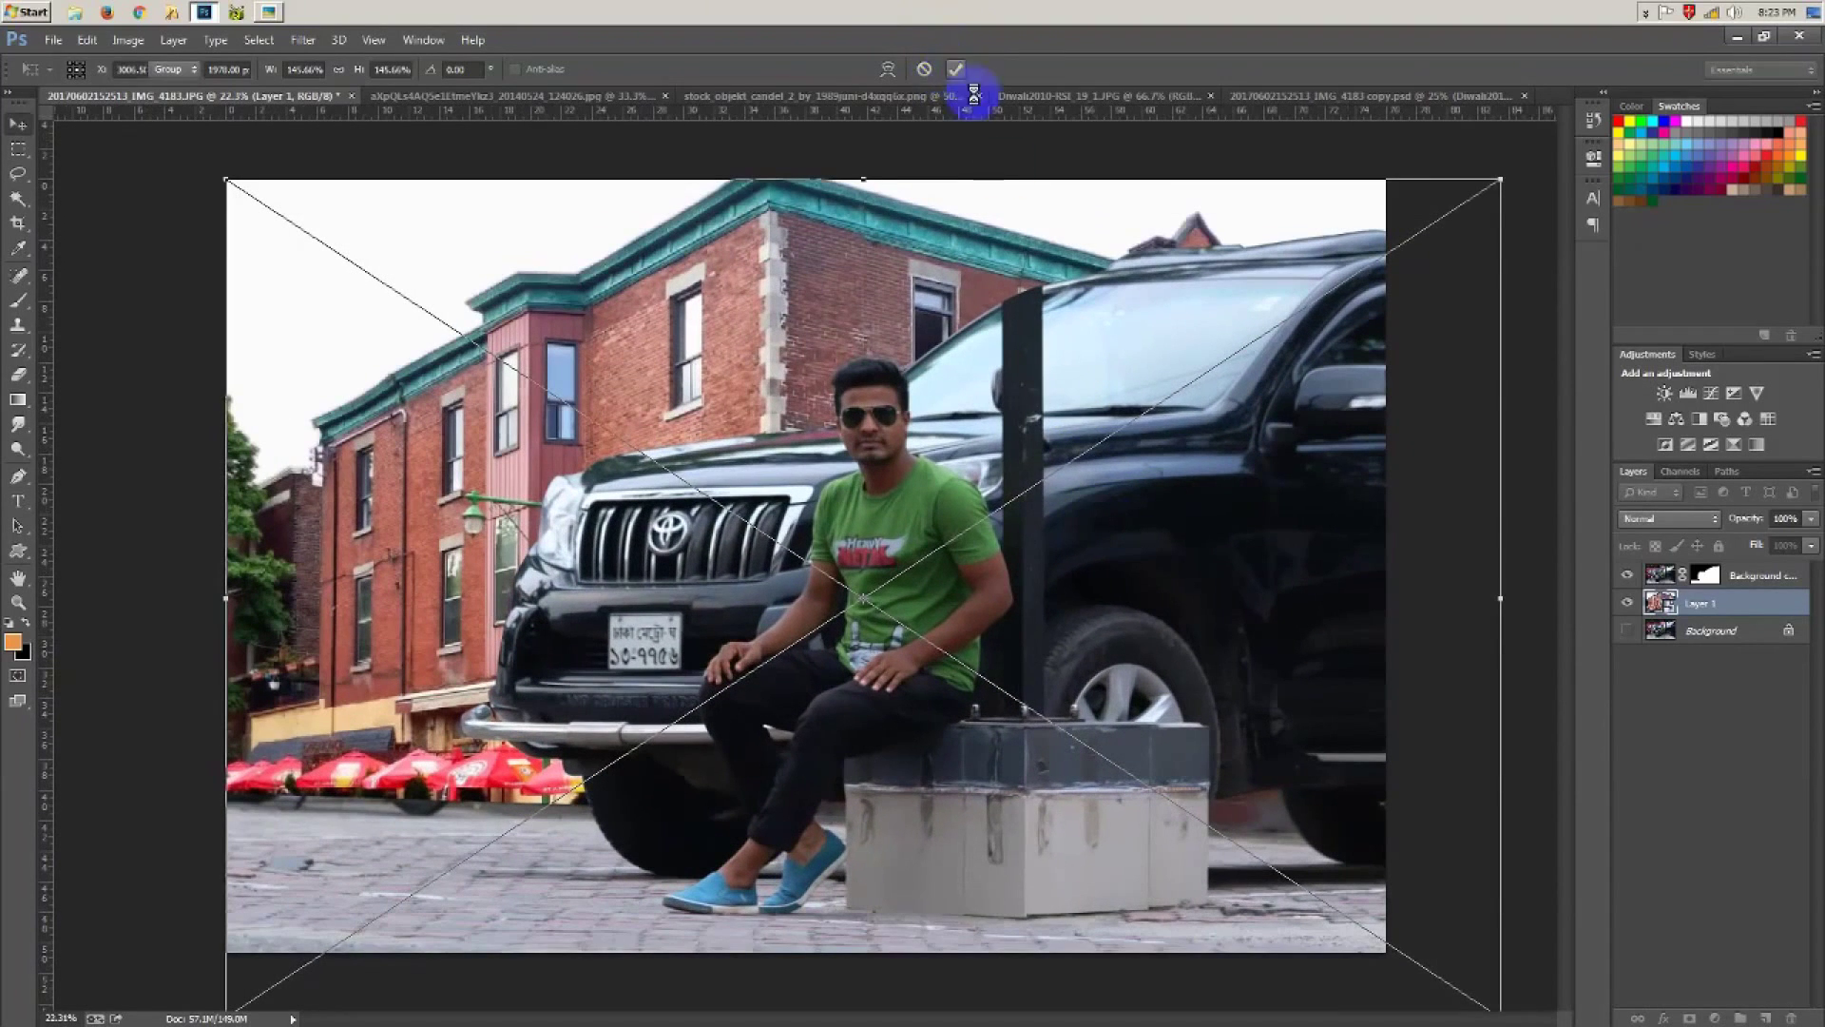
key("ctrl+0")
left_click(17, 222)
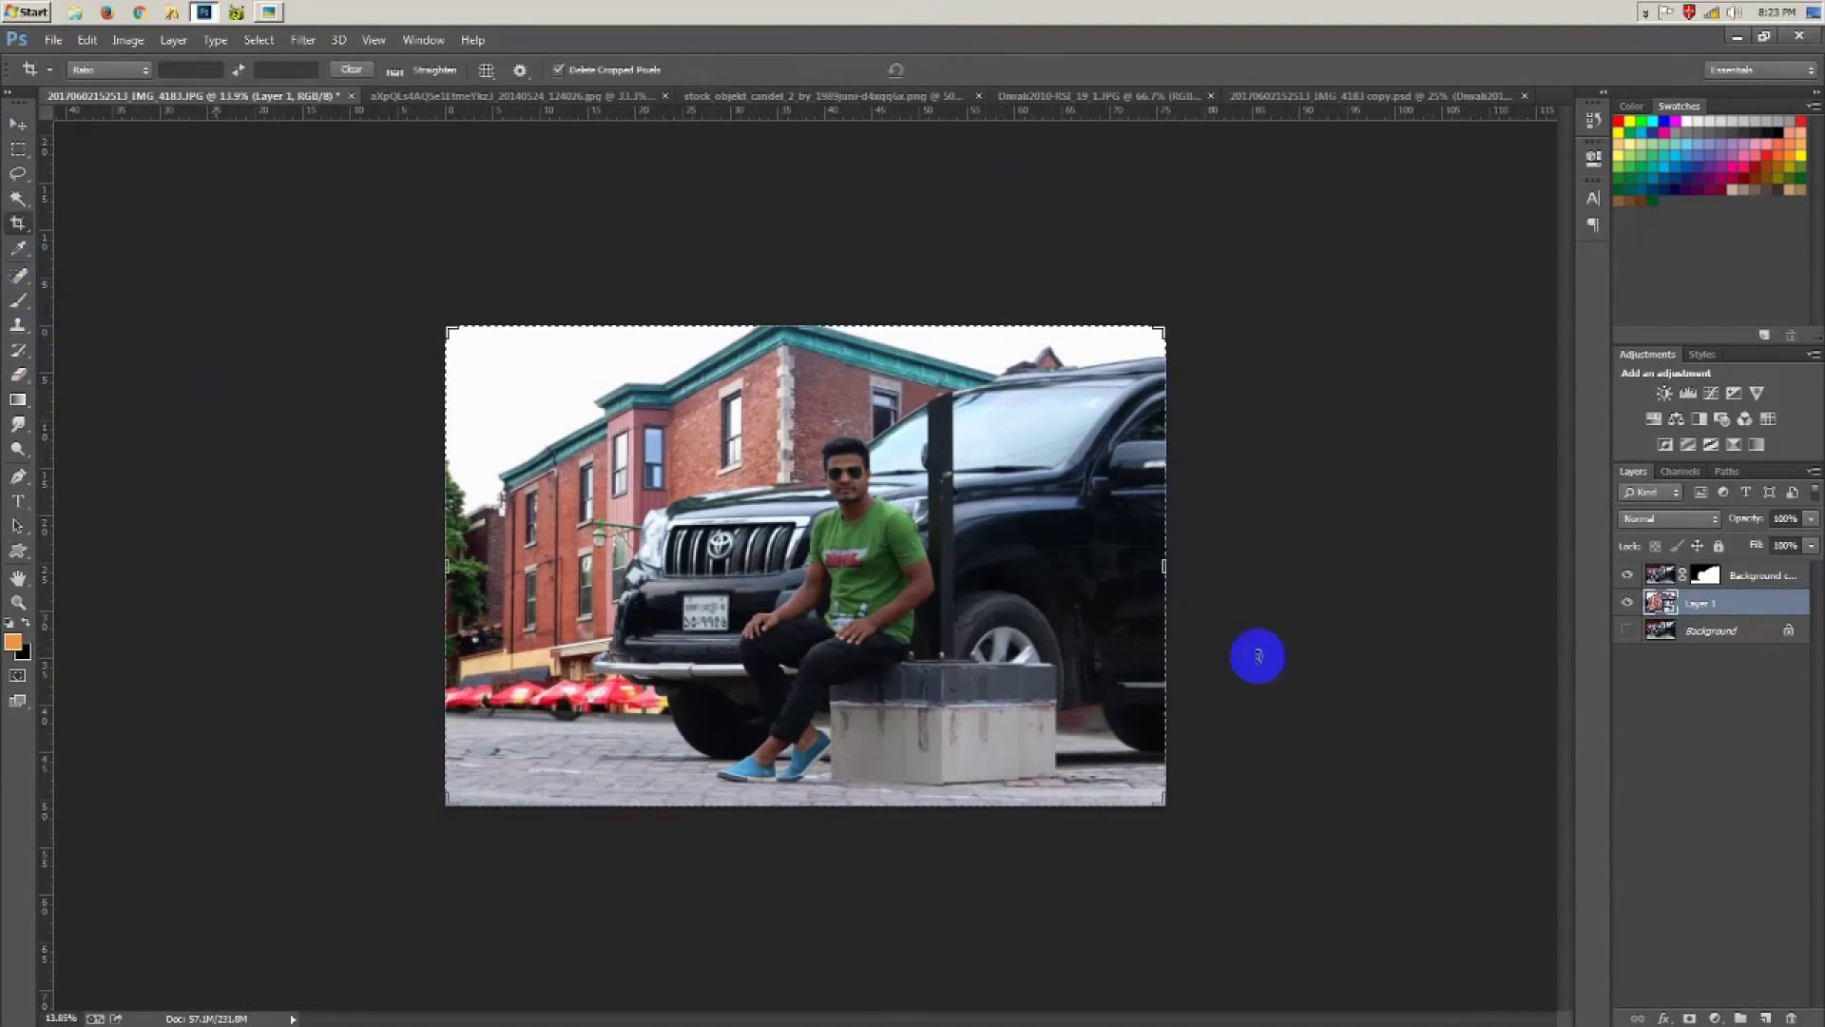
Step: Crop the right edge in, extend the canvas left, and slide Layer 1 left to fill it
left_click_drag(1169, 562, 1166, 569)
left_click(939, 71)
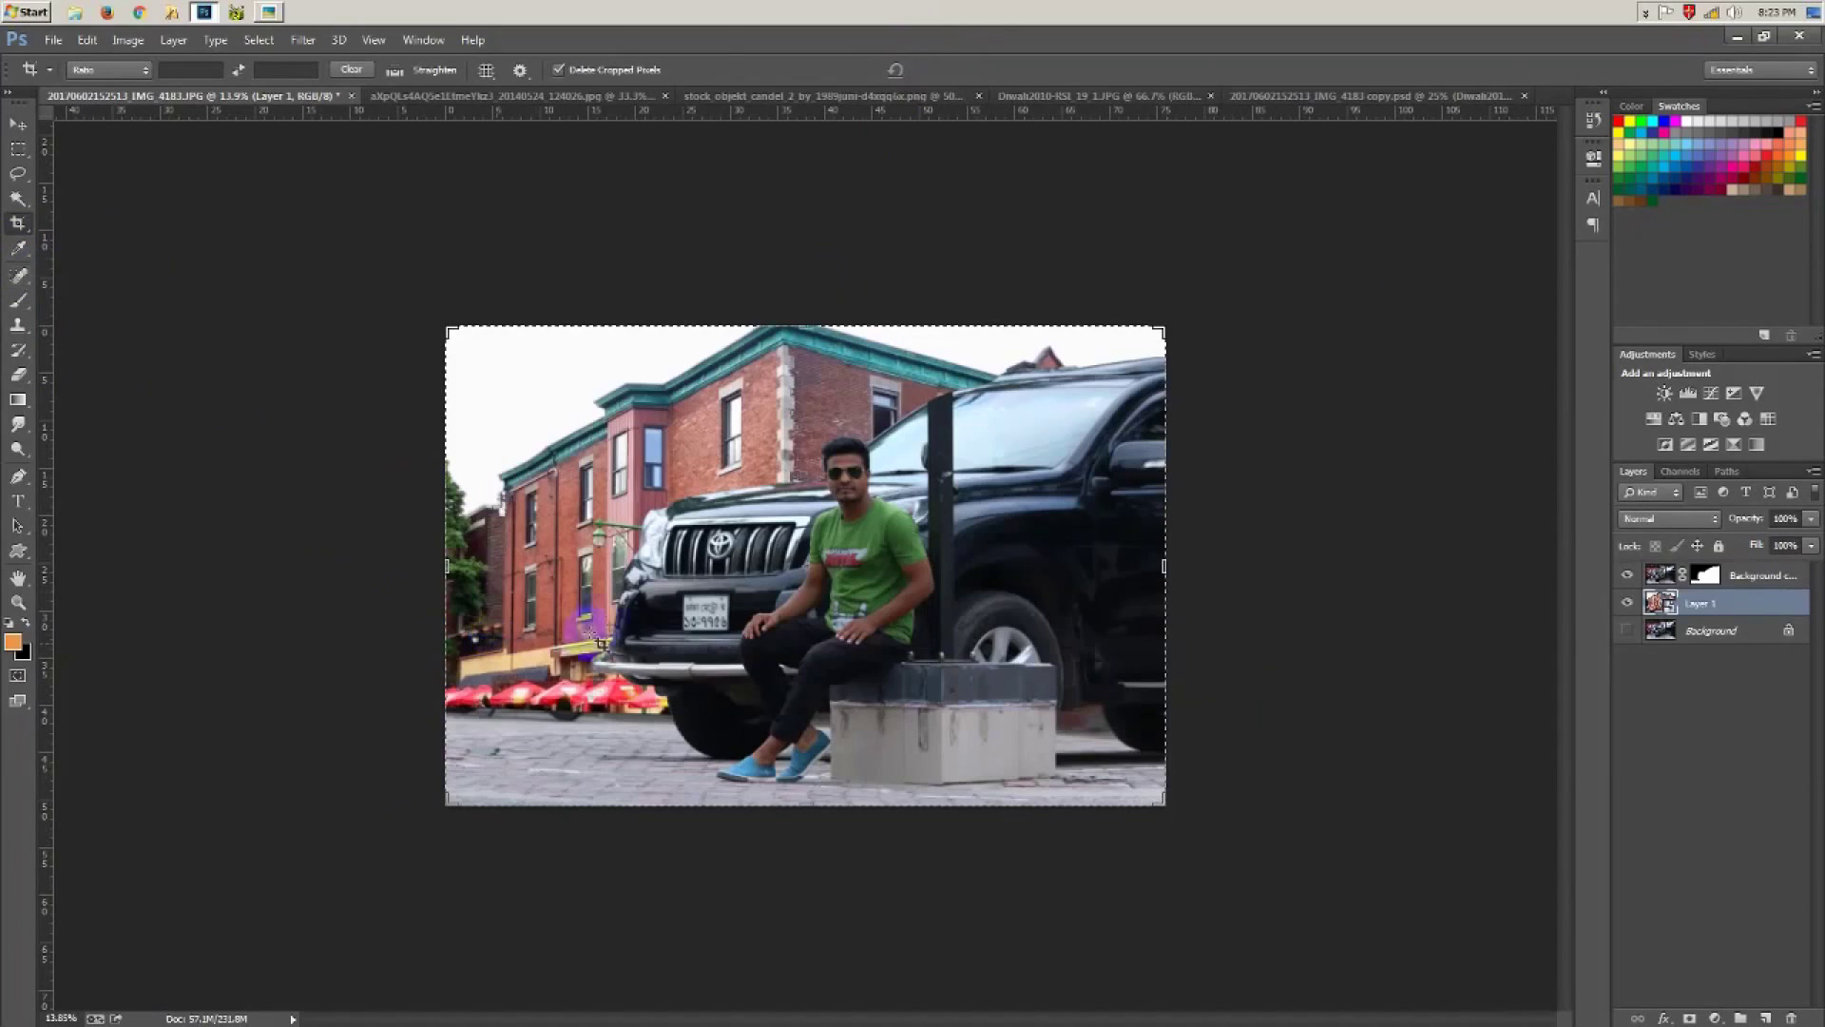
left_click_drag(448, 563, 410, 565)
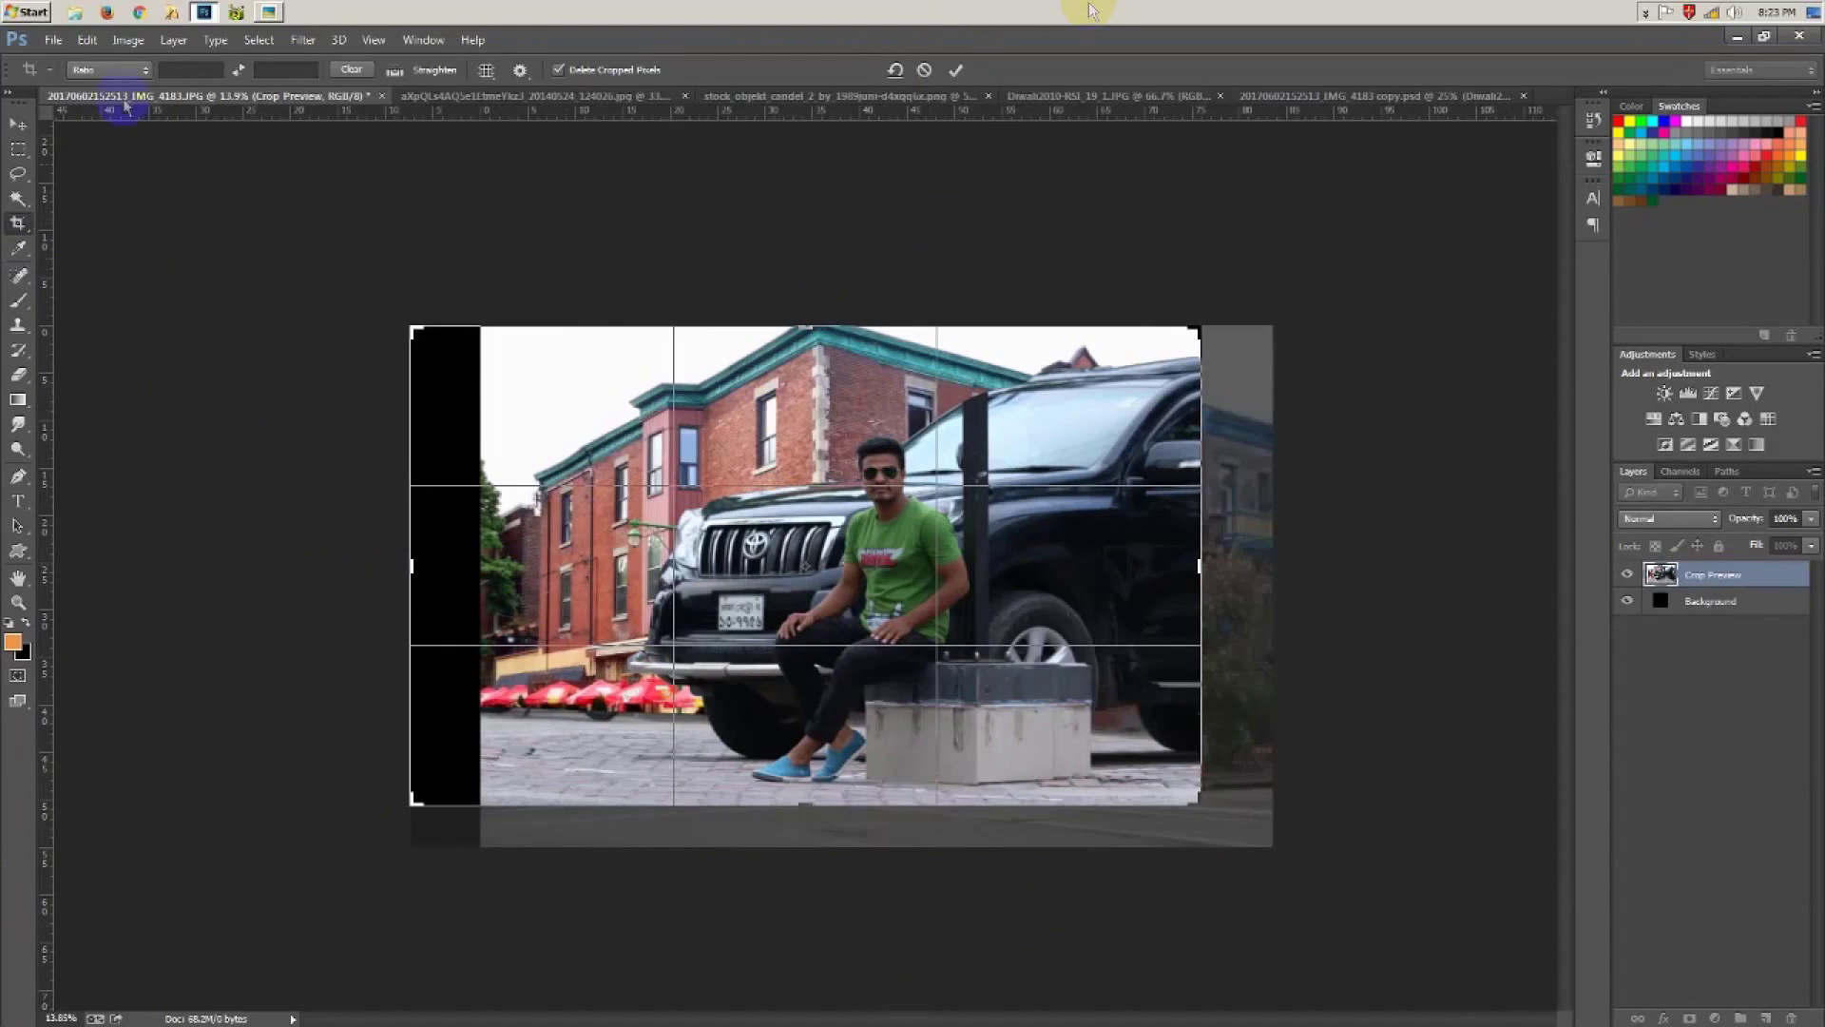
left_click(956, 70)
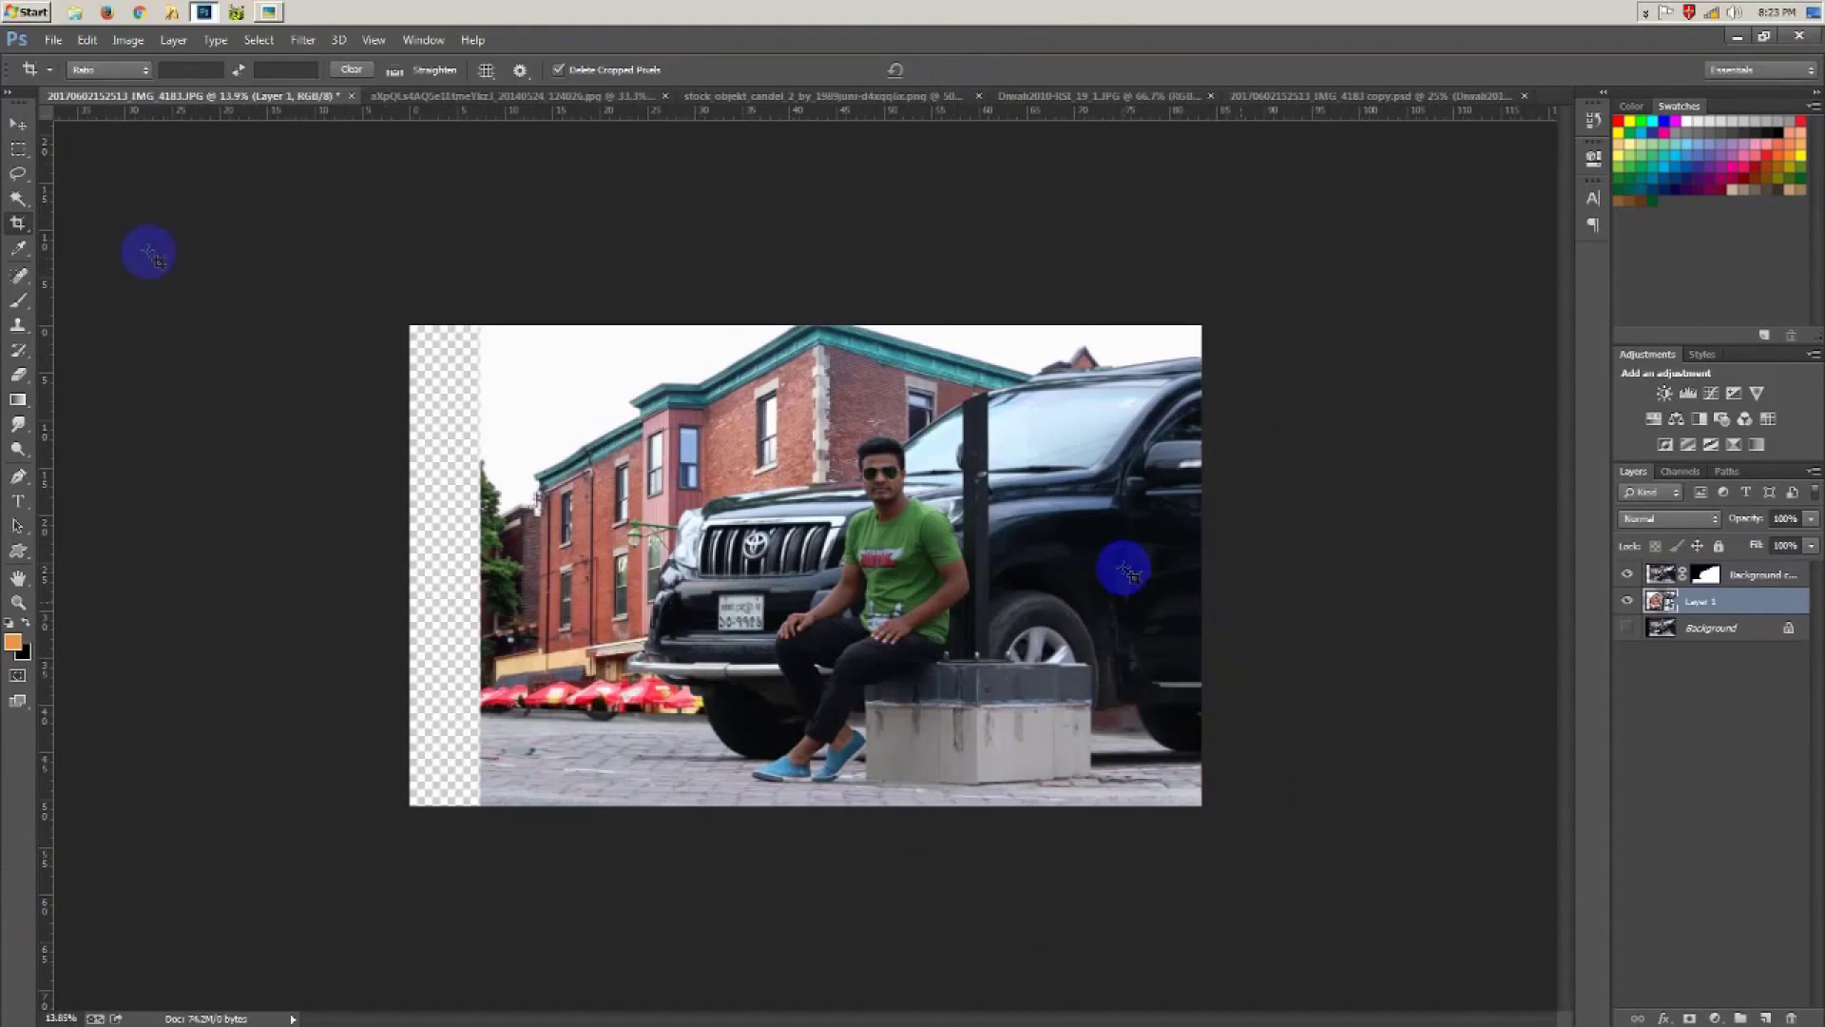
left_click(29, 131)
left_click_drag(763, 464, 695, 464)
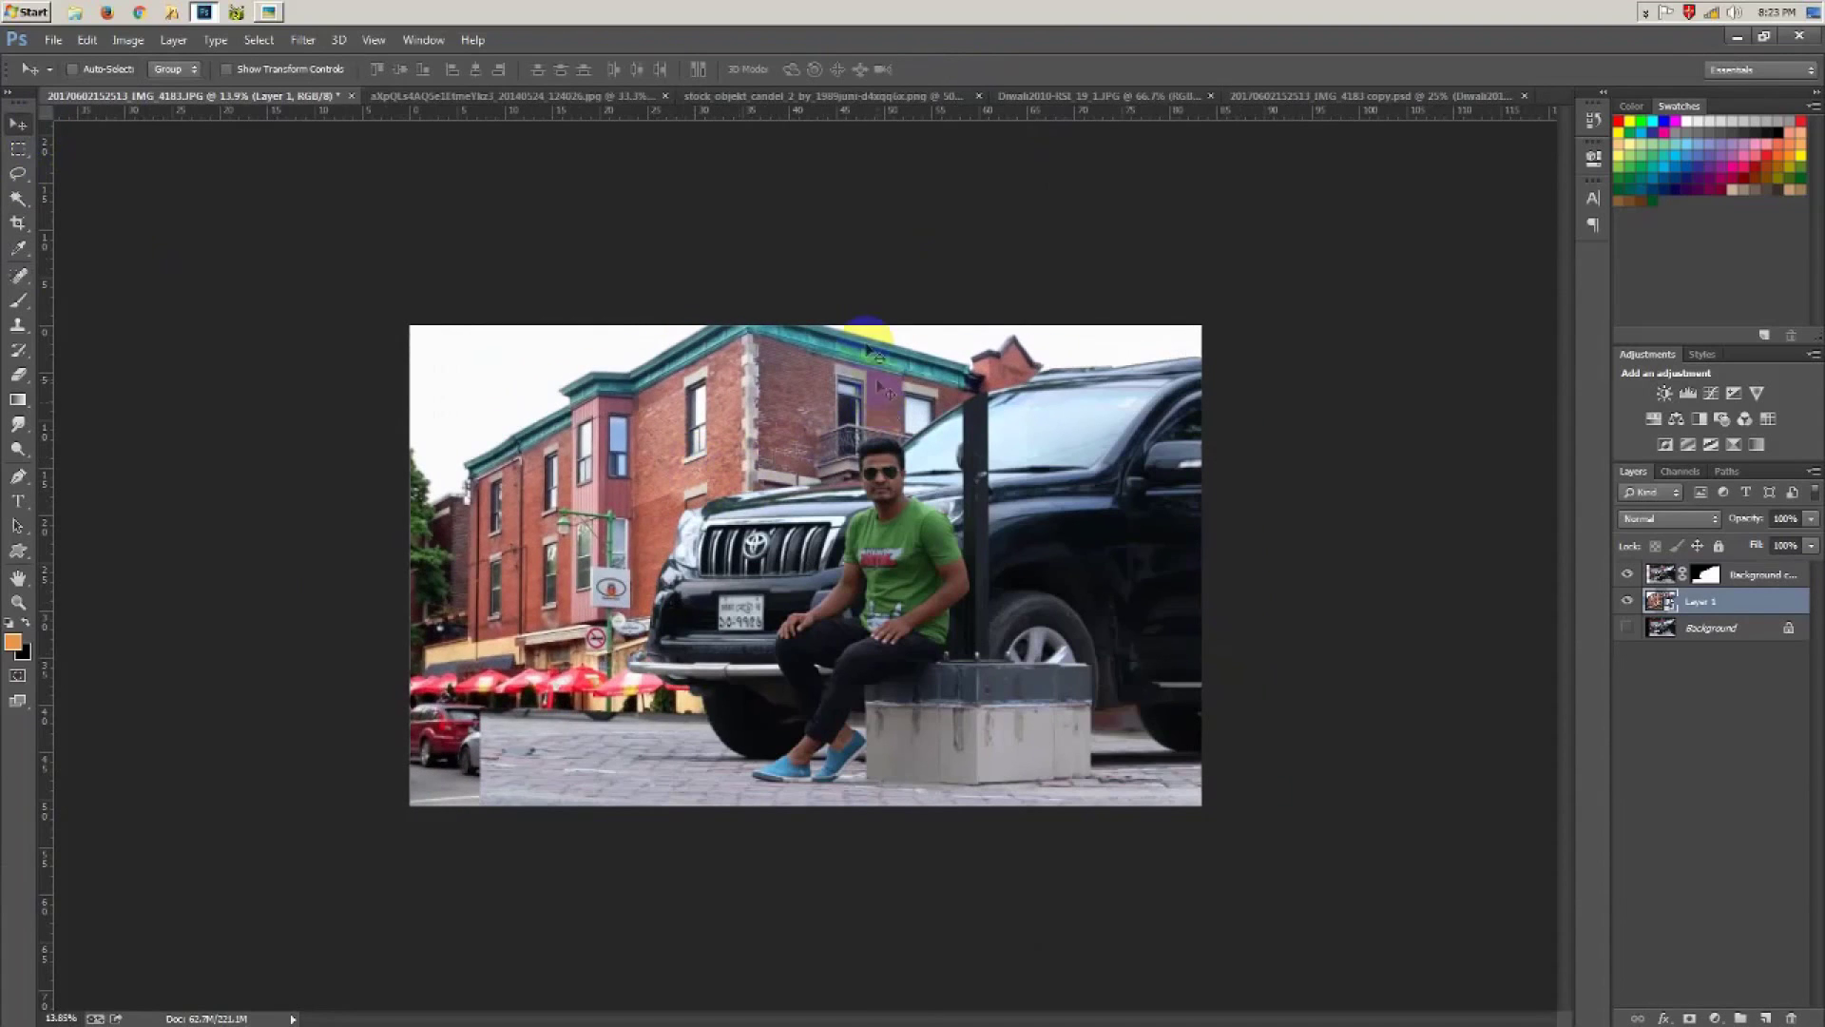
Step: Zoom in around the man's head and nudge the street layer up slightly
key("ctrl+plus")
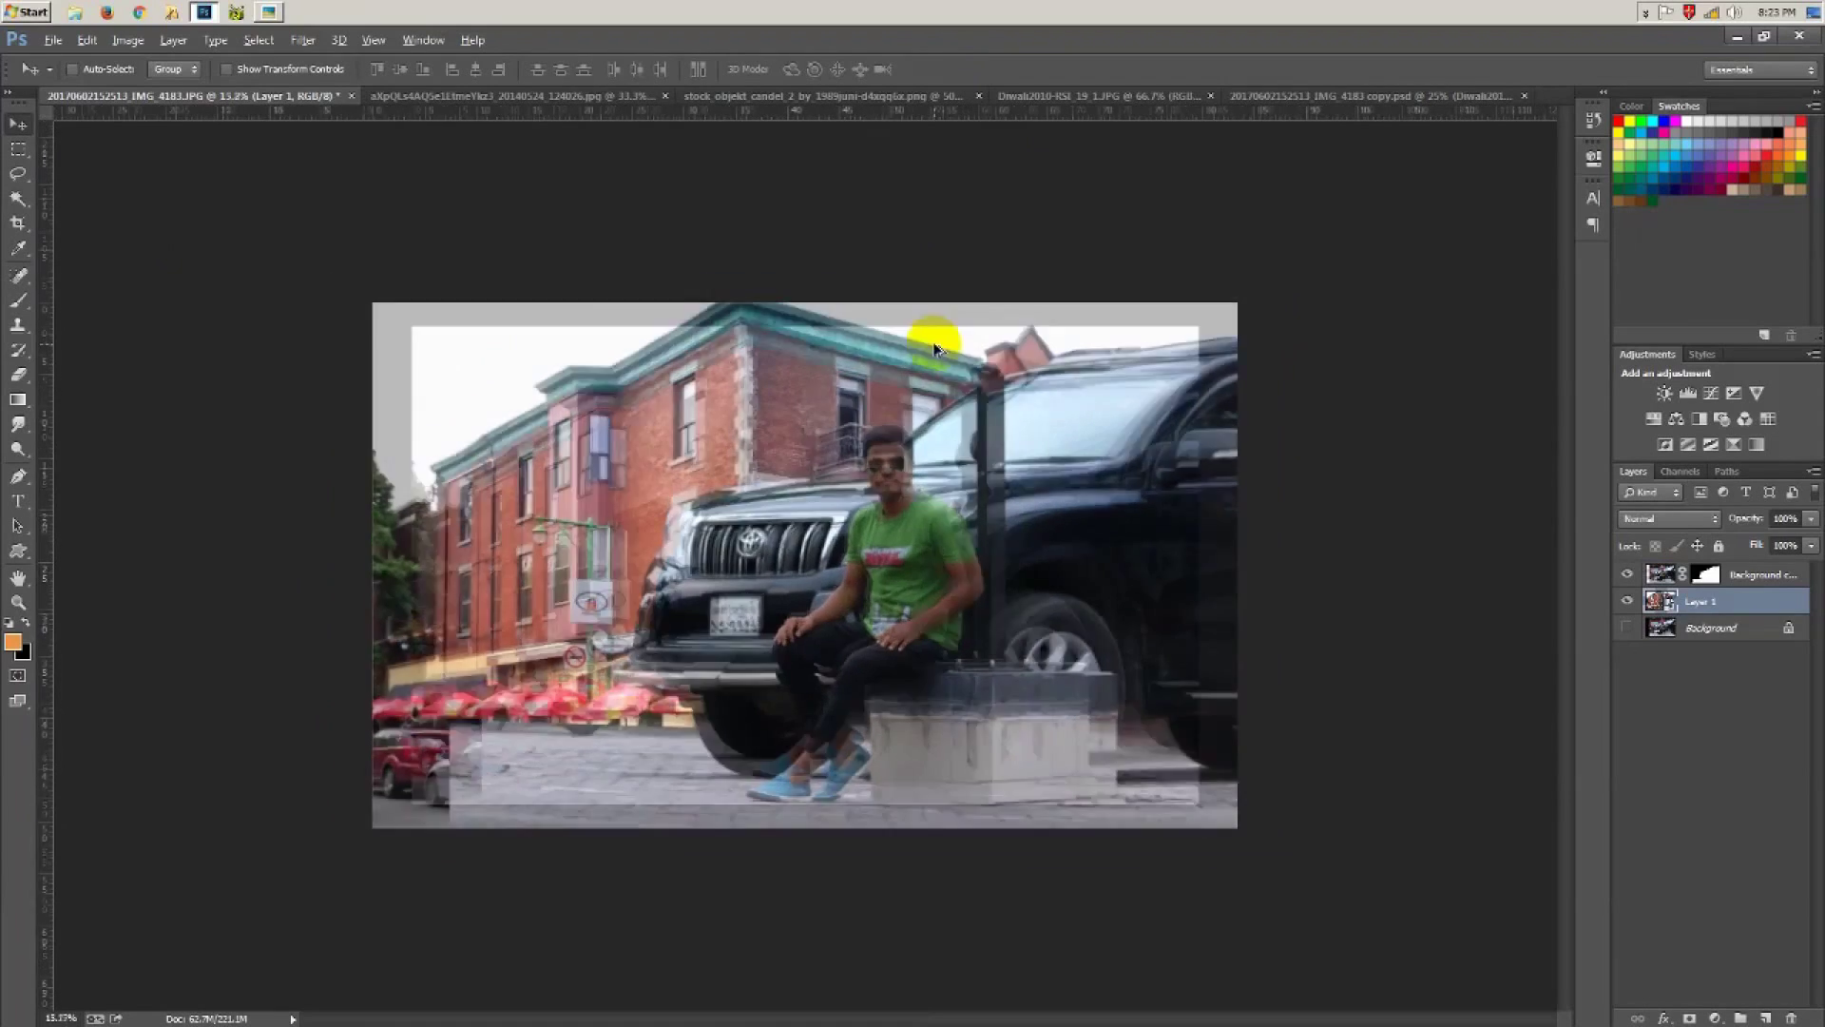
scroll(937, 347, "up", 1)
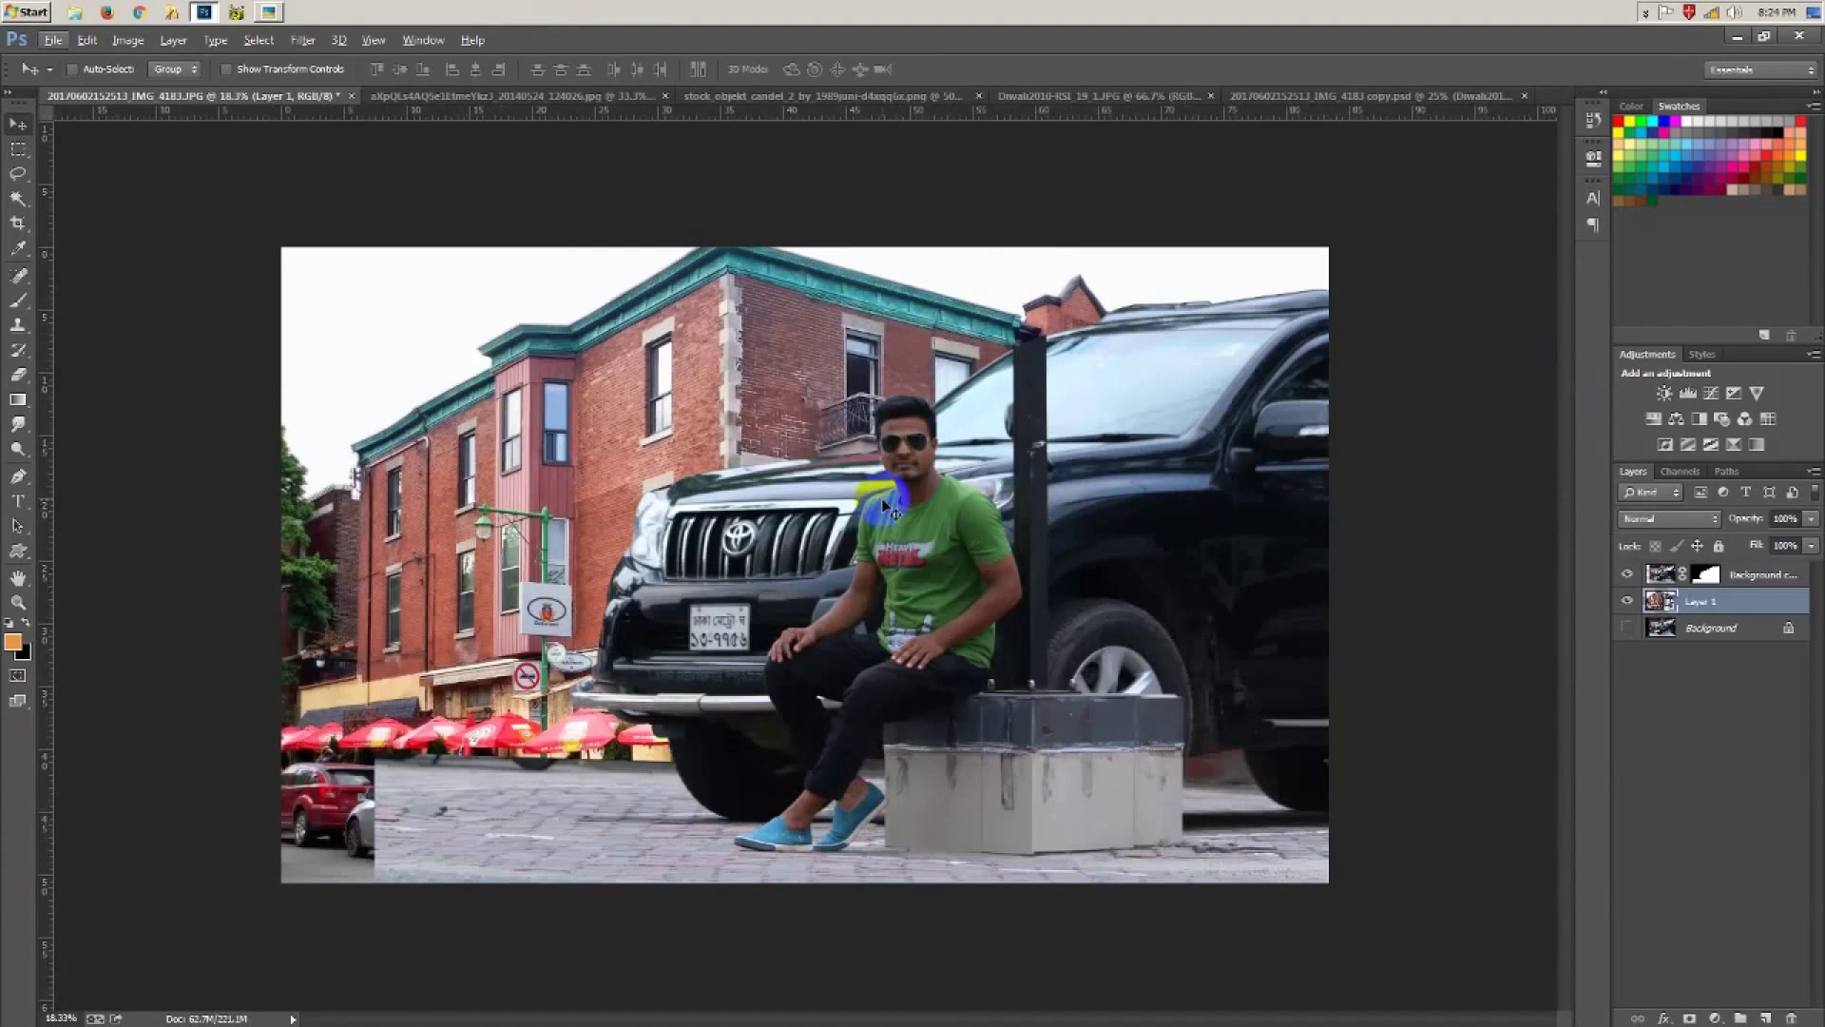
left_click(753, 498)
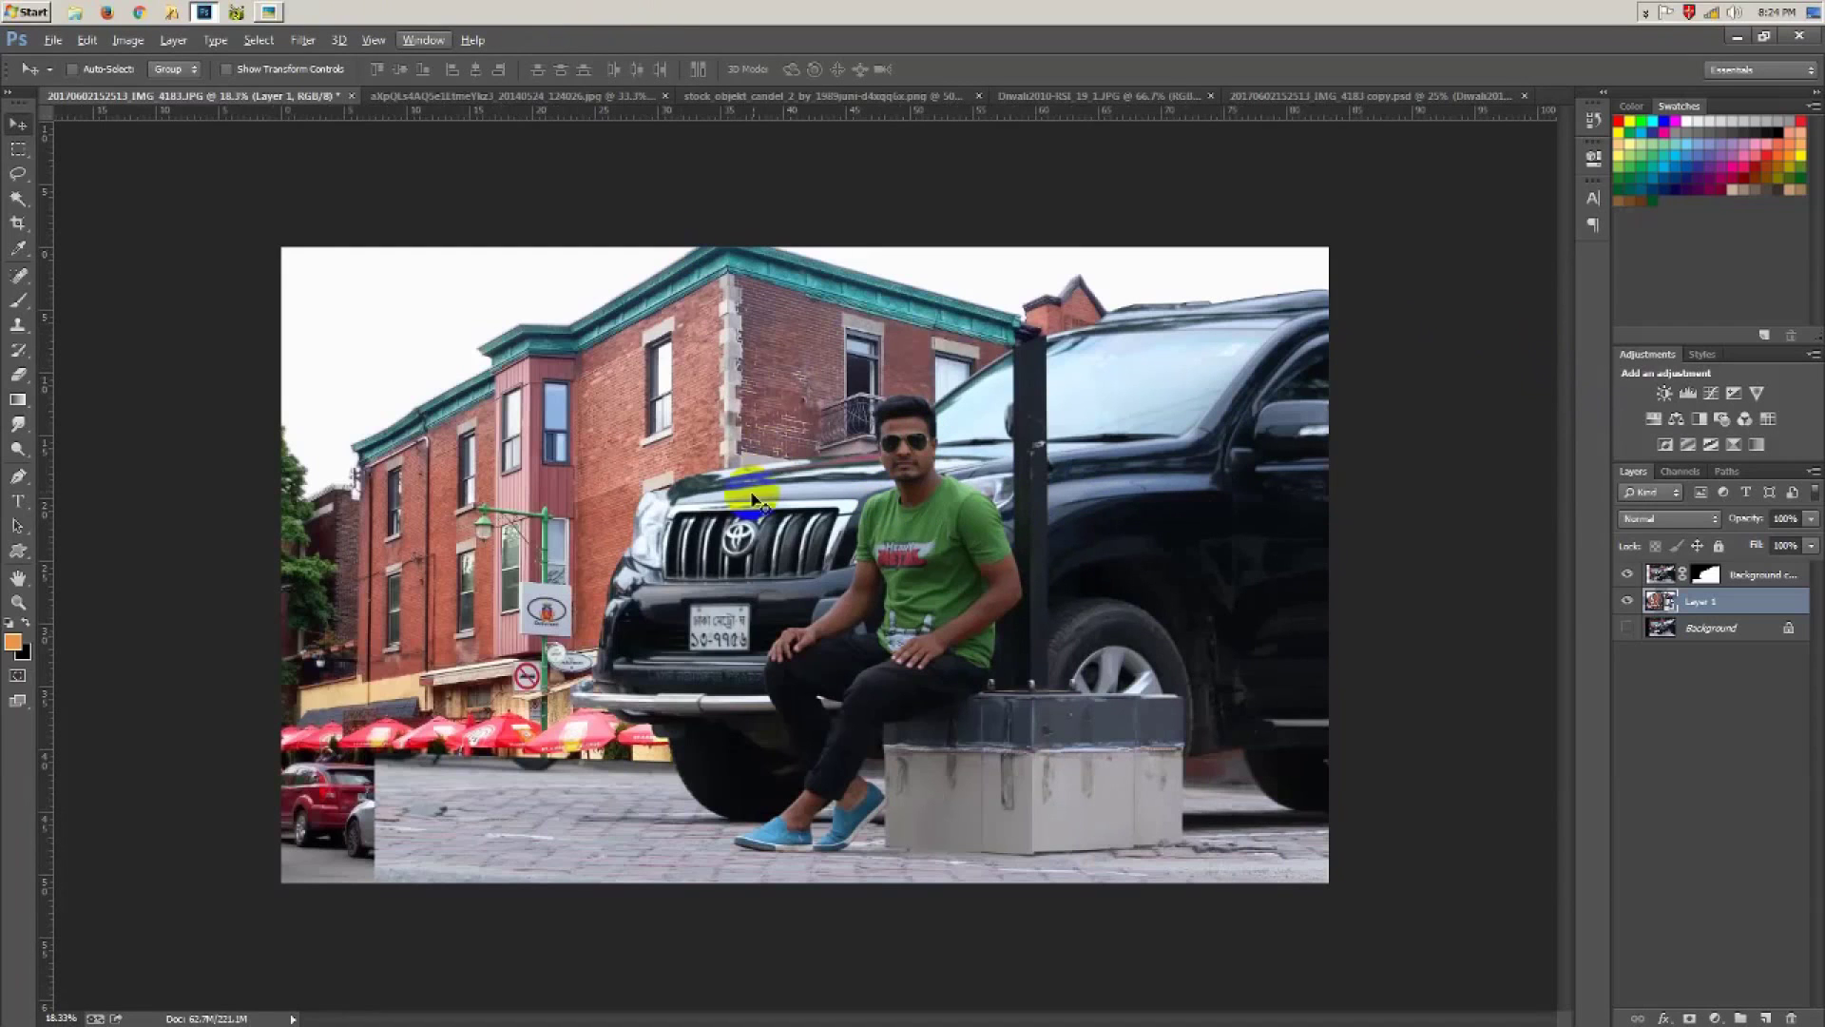
left_click(941, 461)
left_click(870, 445)
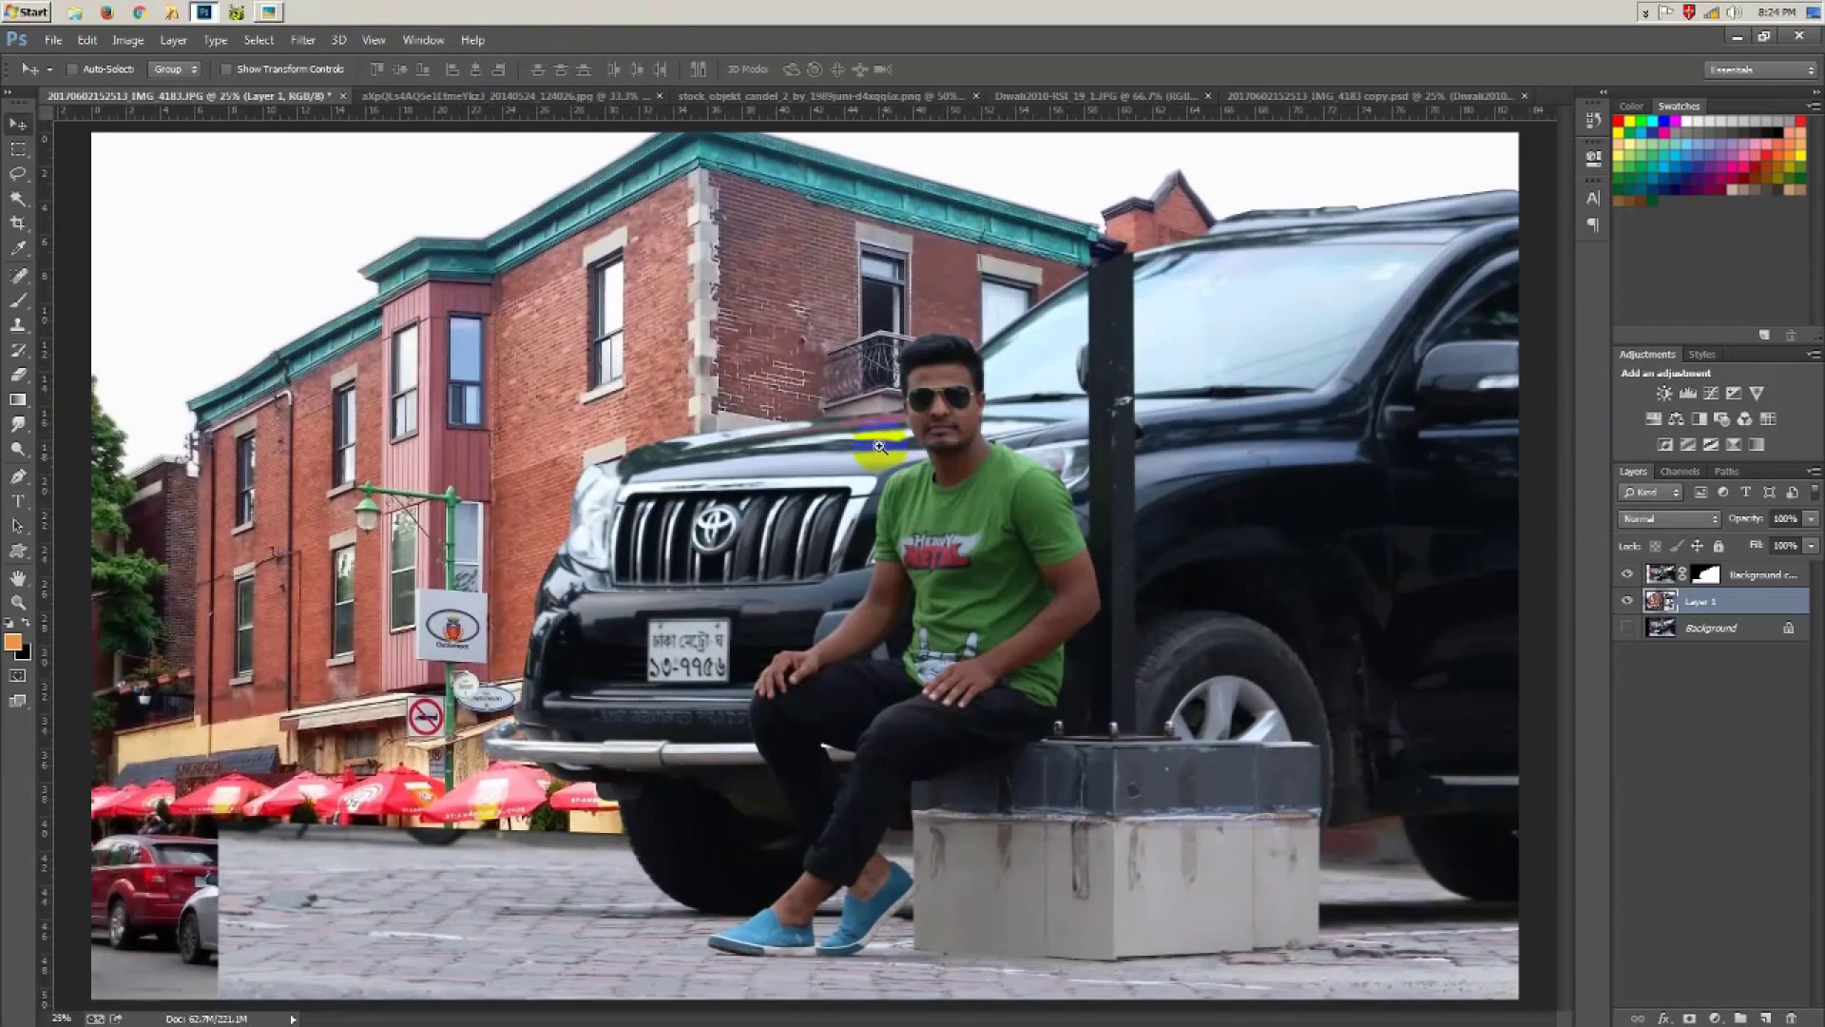
left_click_drag(867, 444, 771, 365)
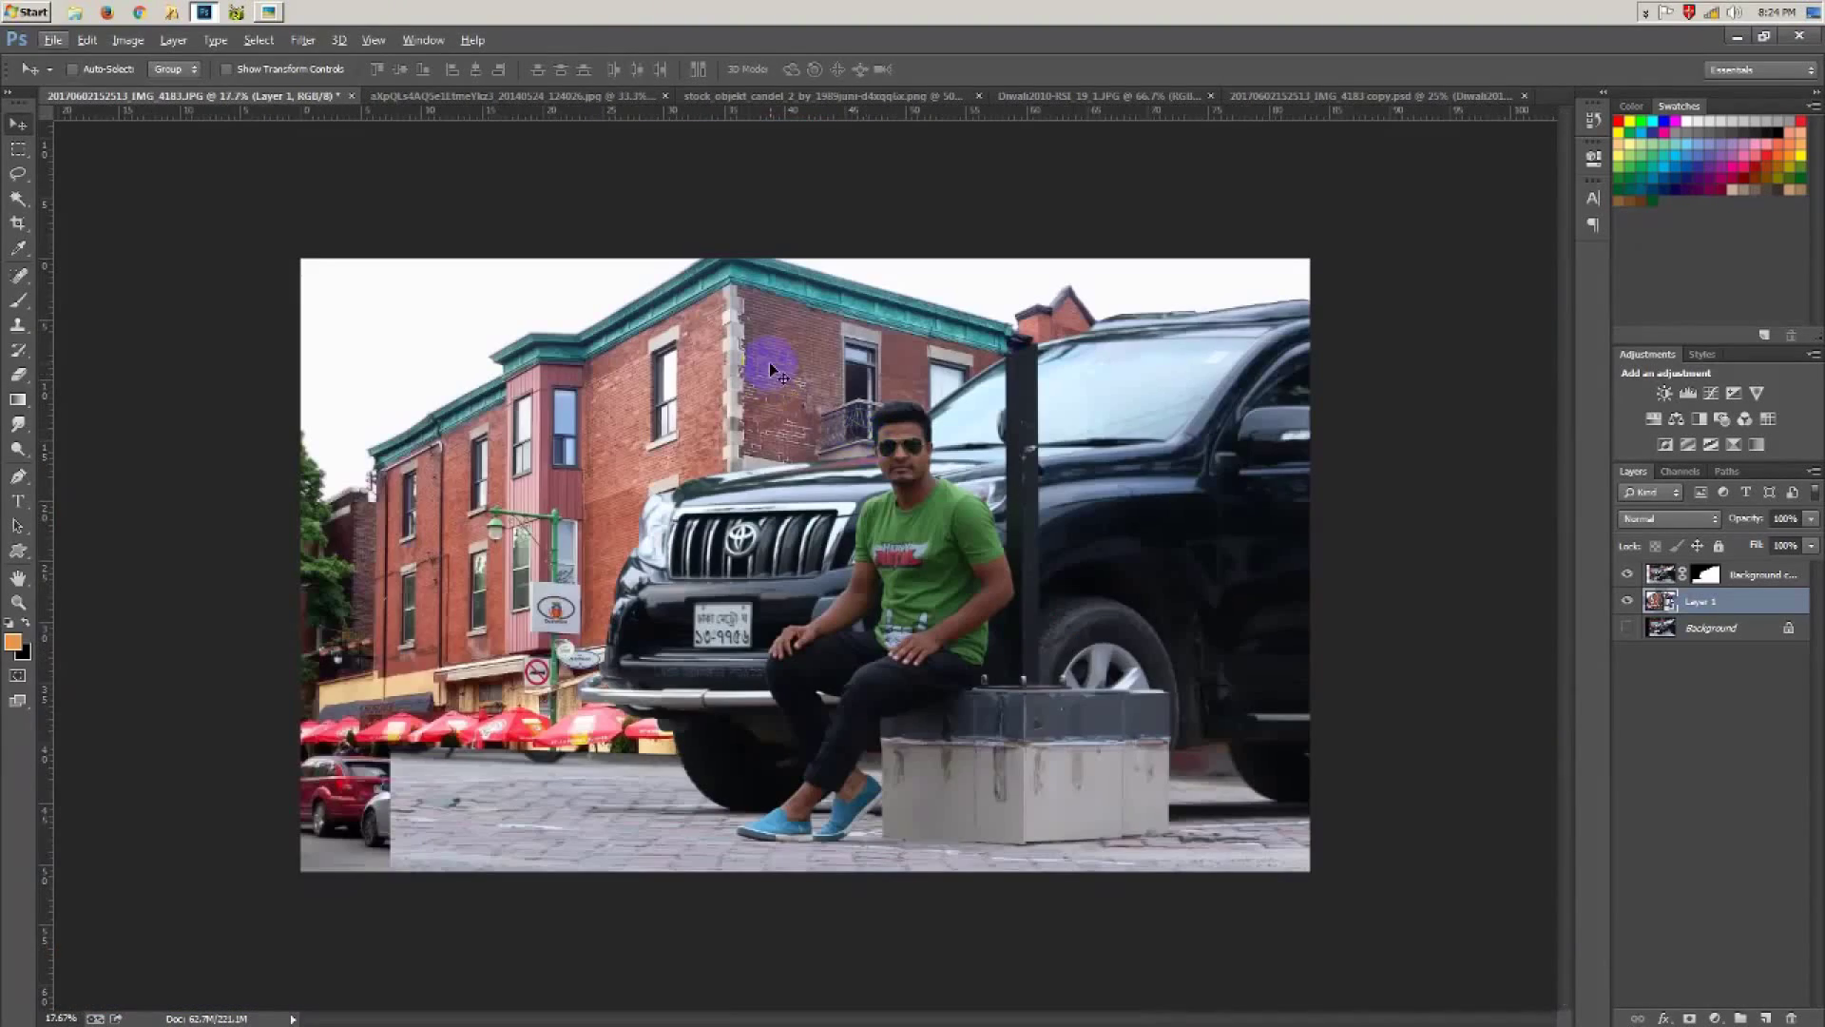
left_click_drag(787, 377, 787, 361)
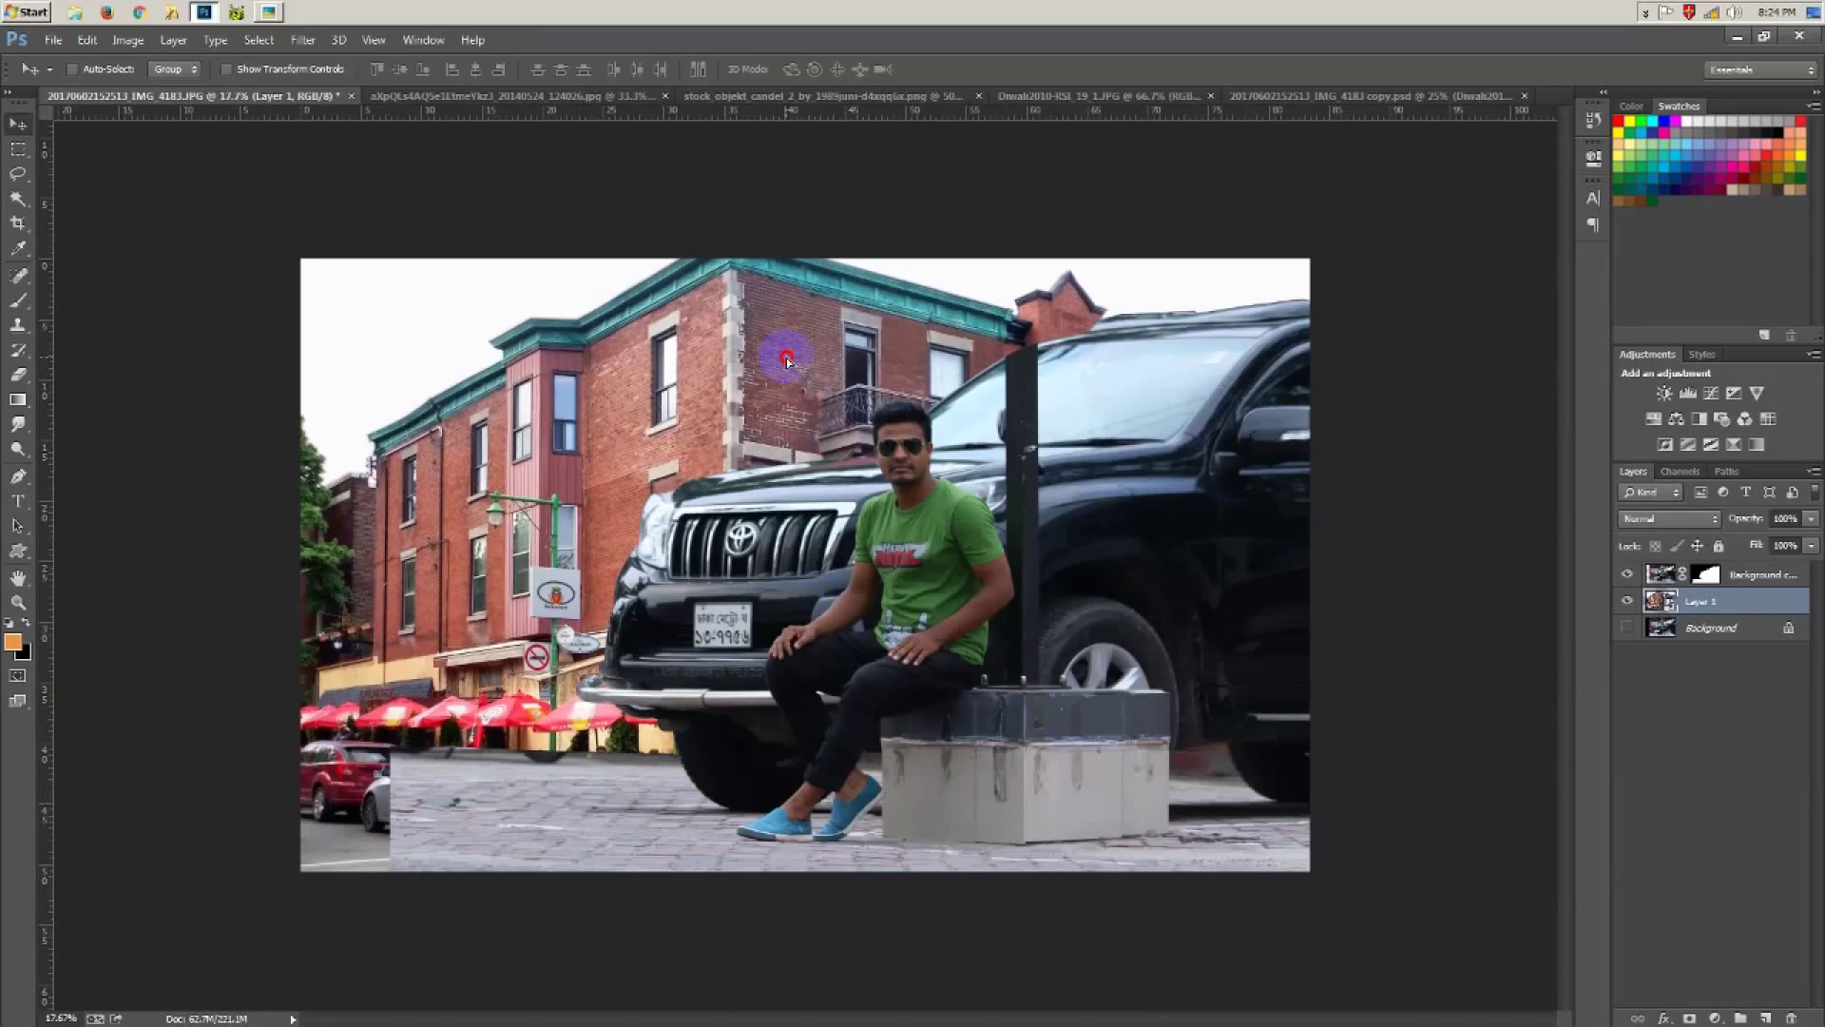
left_click_drag(787, 361, 789, 371)
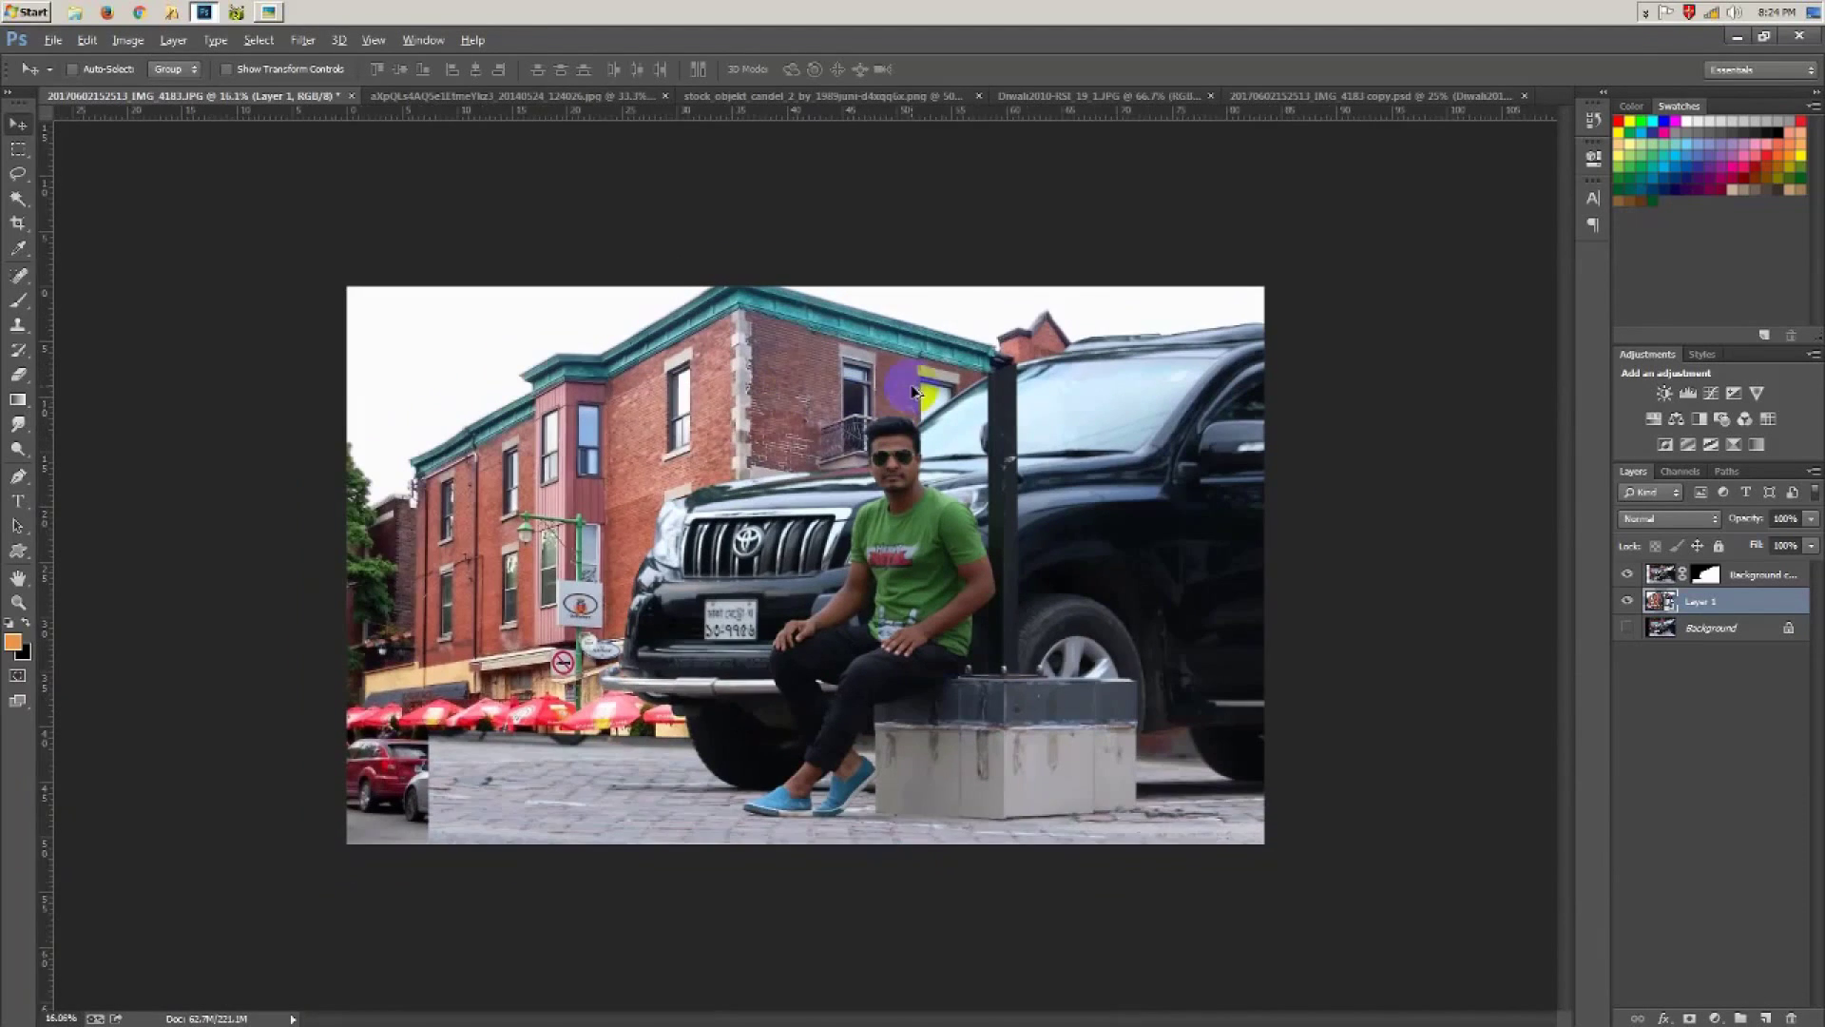
scroll(912, 392, "up", 1)
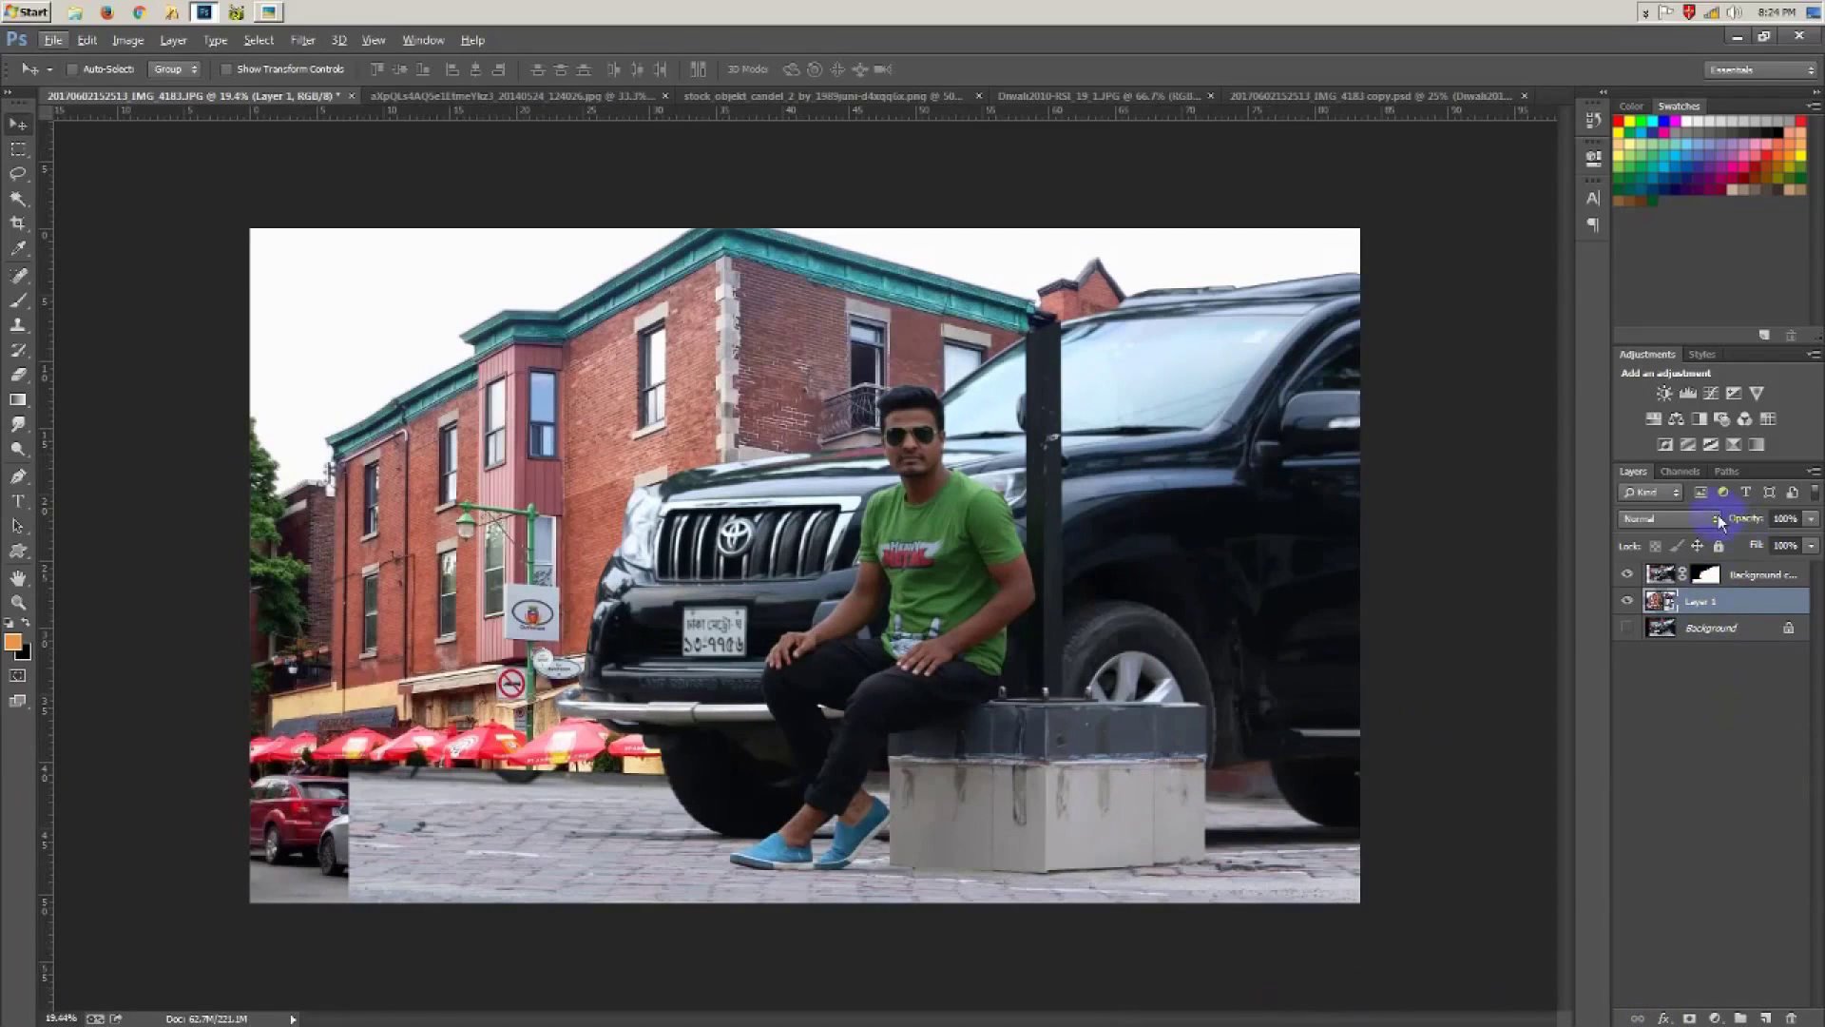
Step: Replace Background copy's old layer mask with a fresh white mask
left_click(1706, 578)
right_click(1706, 578)
left_click(1692, 603)
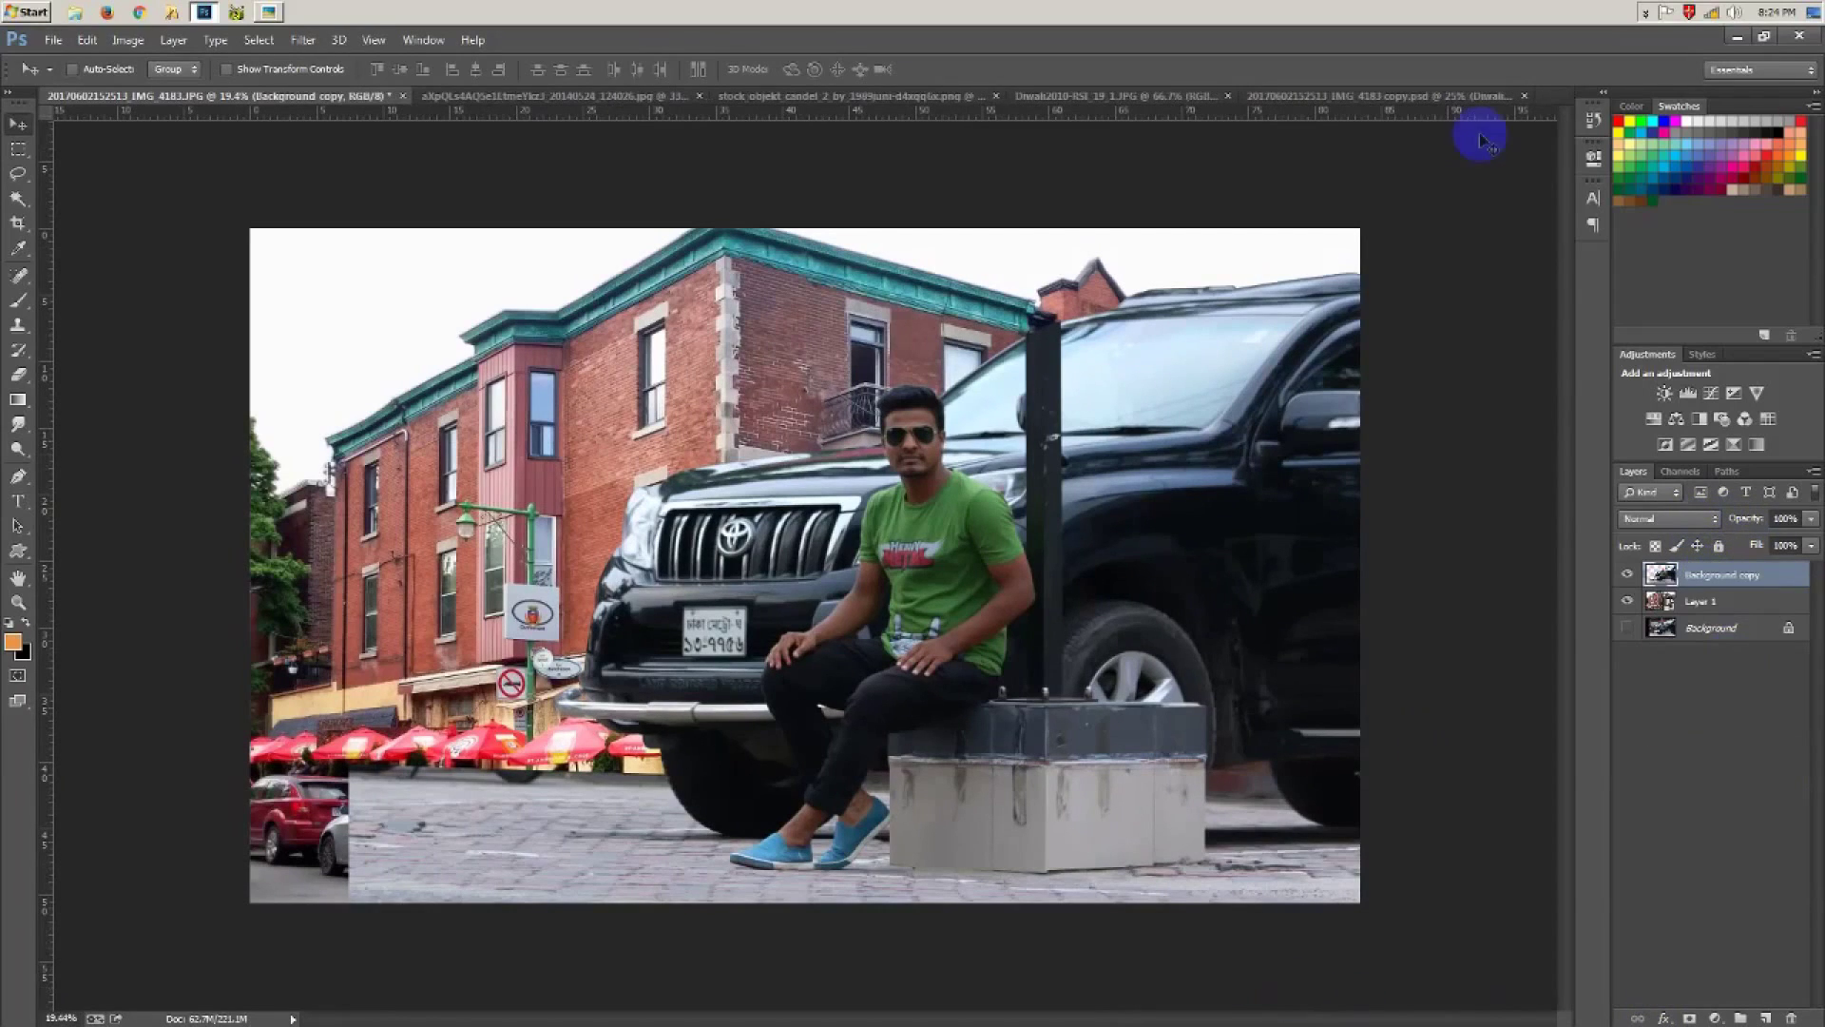
left_click(1689, 1019)
key("ctrl+plus")
key("ctrl+plus")
key("ctrl+plus")
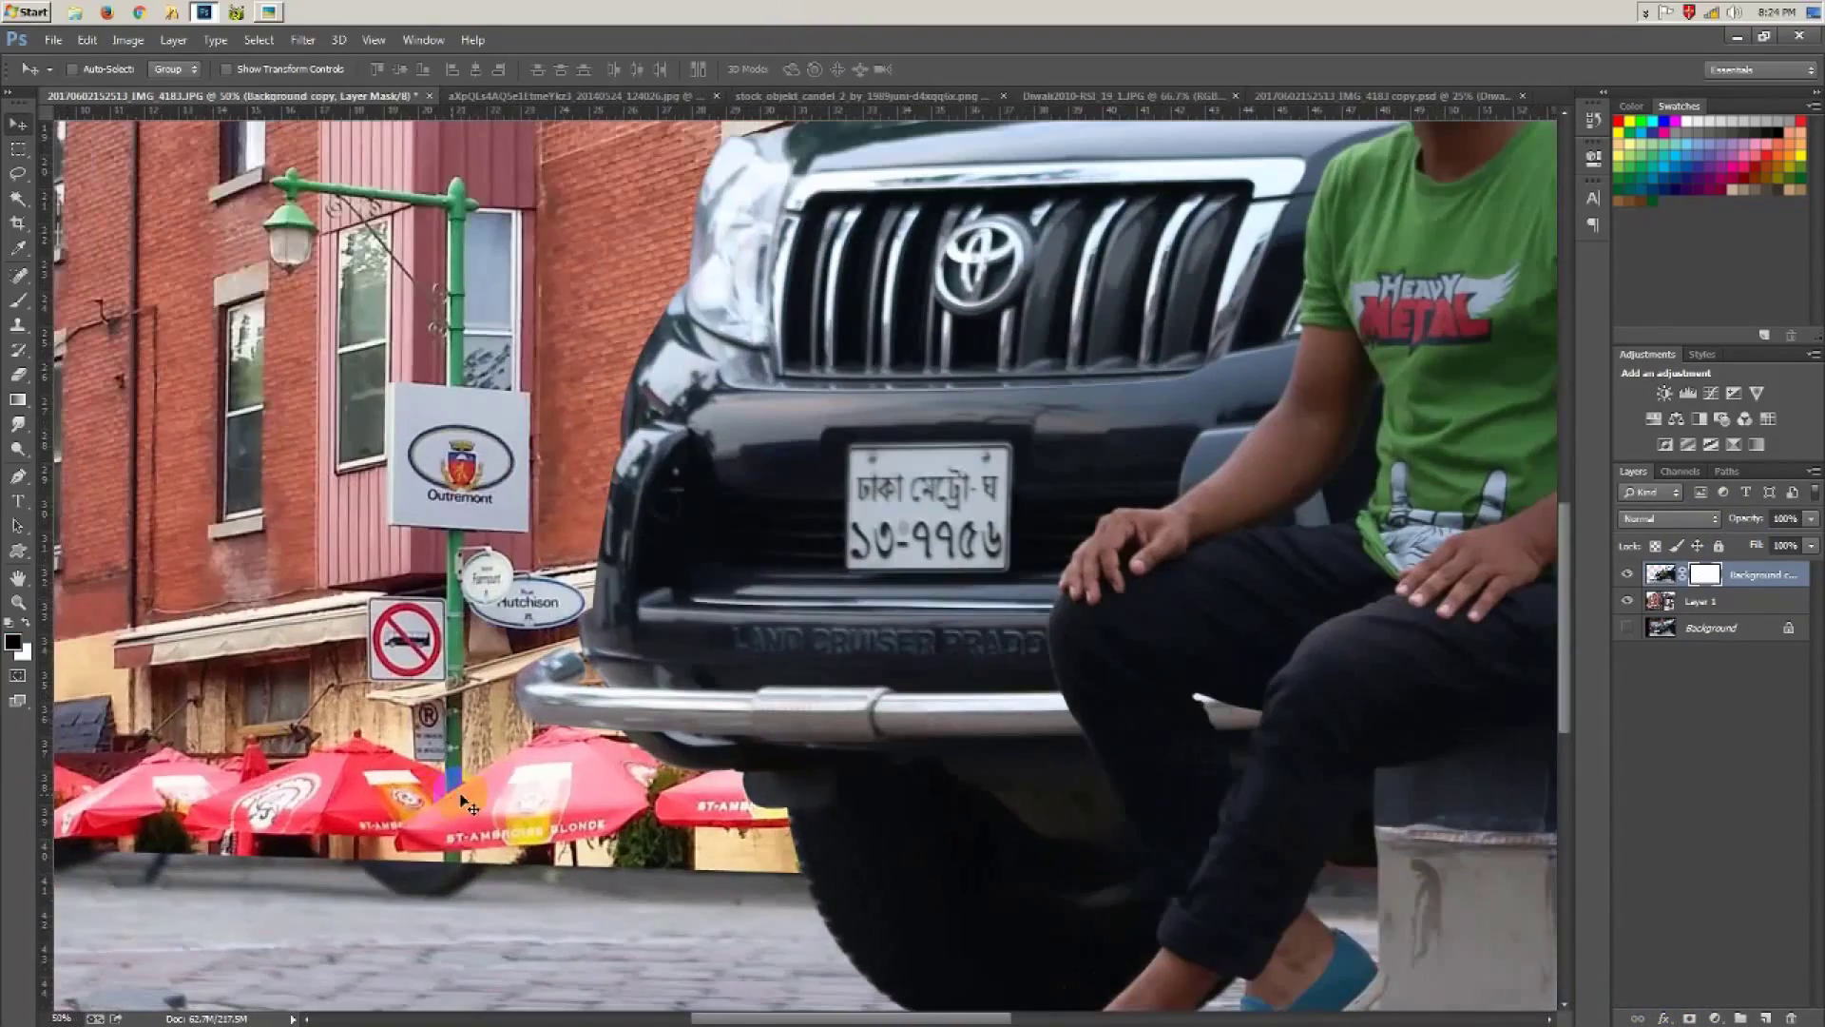
Step: Paint the mask with a 200 px black brush to reveal the white car, people and red scooter
key("b")
left_click_drag(556, 724, 1015, 560)
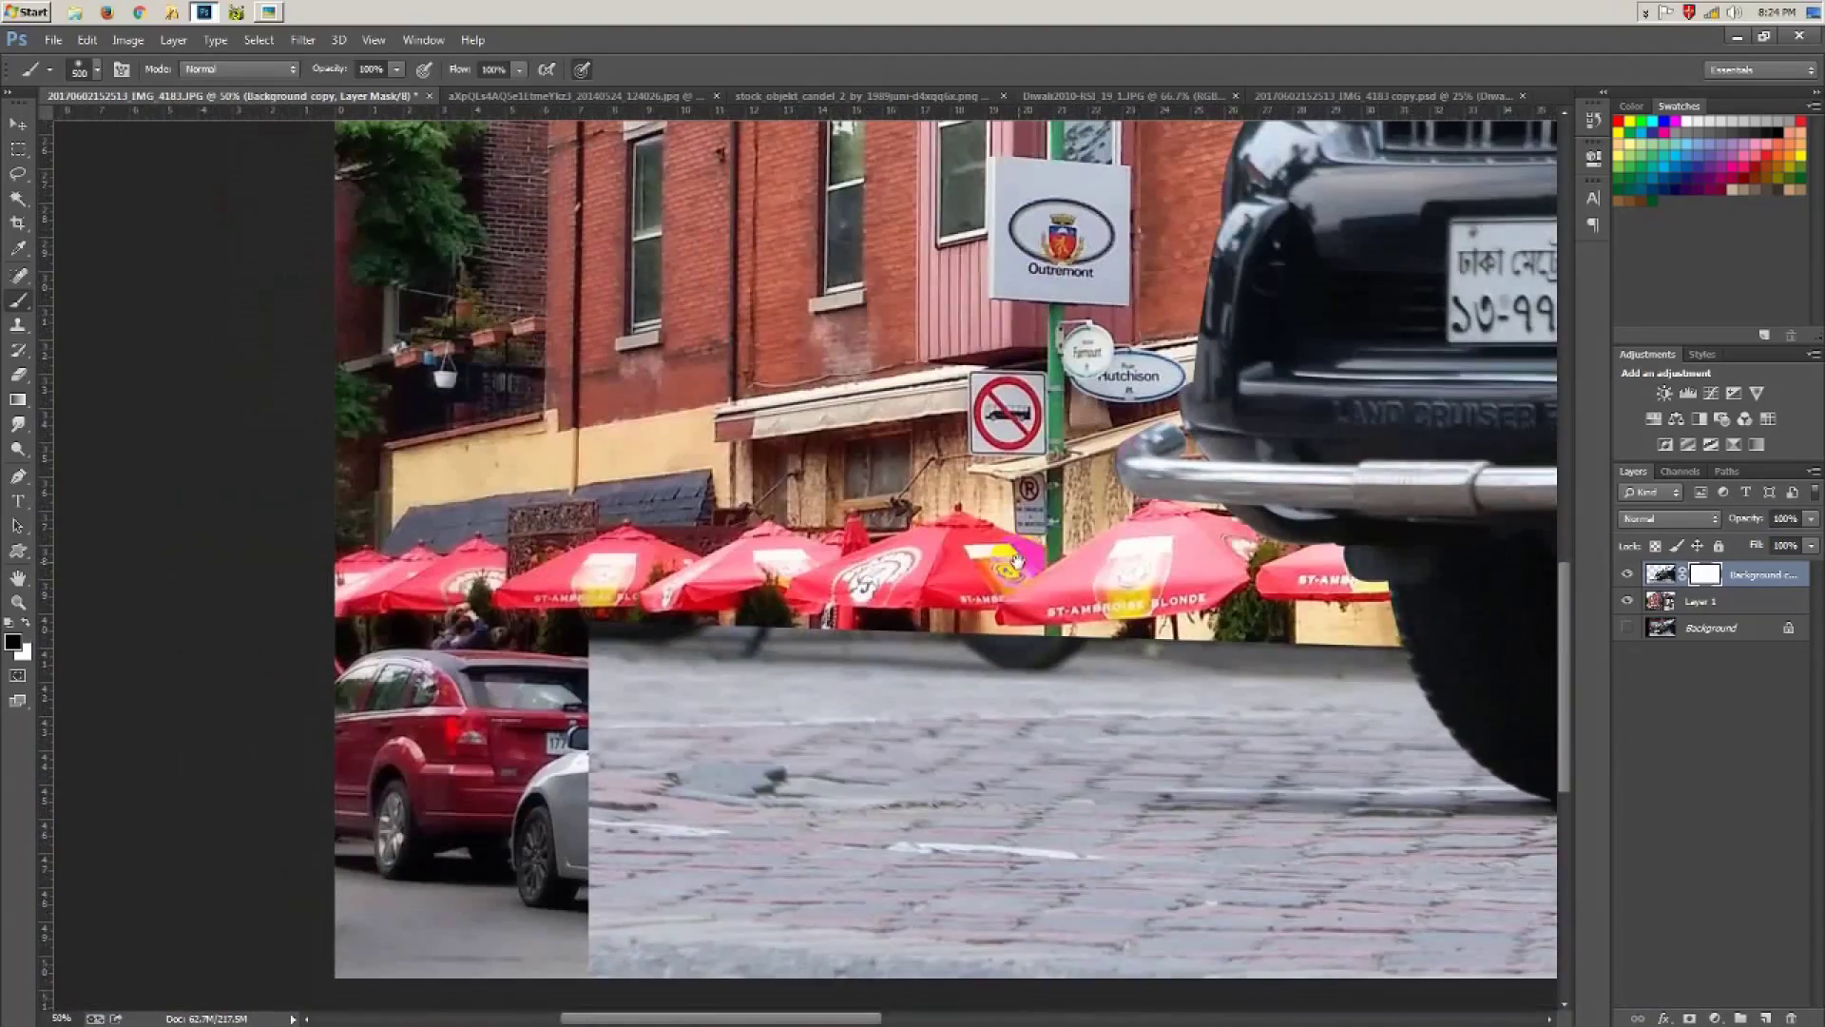
key("bracketleft")
mouse_move(921, 707)
left_mouse_down()
mouse_move(967, 672)
mouse_move(738, 804)
mouse_move(506, 891)
mouse_move(1321, 765)
mouse_move(1023, 645)
left_mouse_up()
mouse_move(950, 761)
left_mouse_down()
mouse_move(703, 816)
mouse_move(478, 830)
left_mouse_up()
scroll(703, 613, "down", 4)
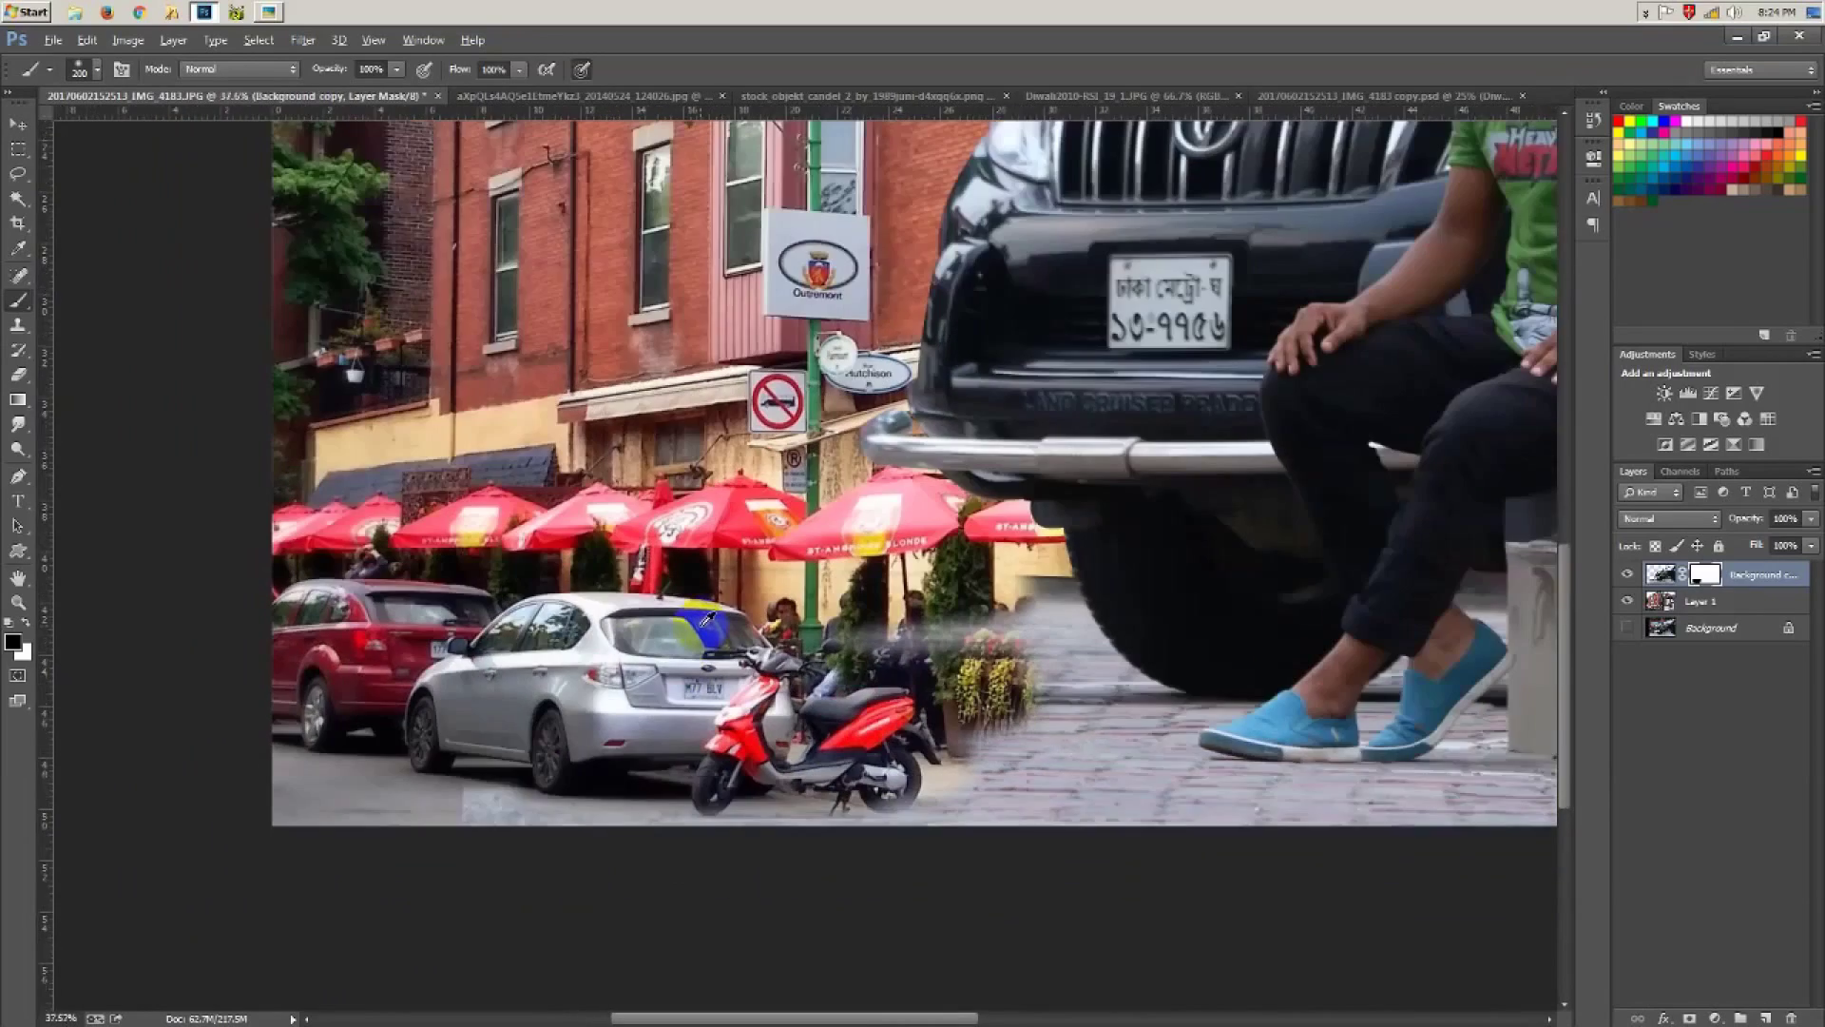
scroll(199, 323, "down", 2)
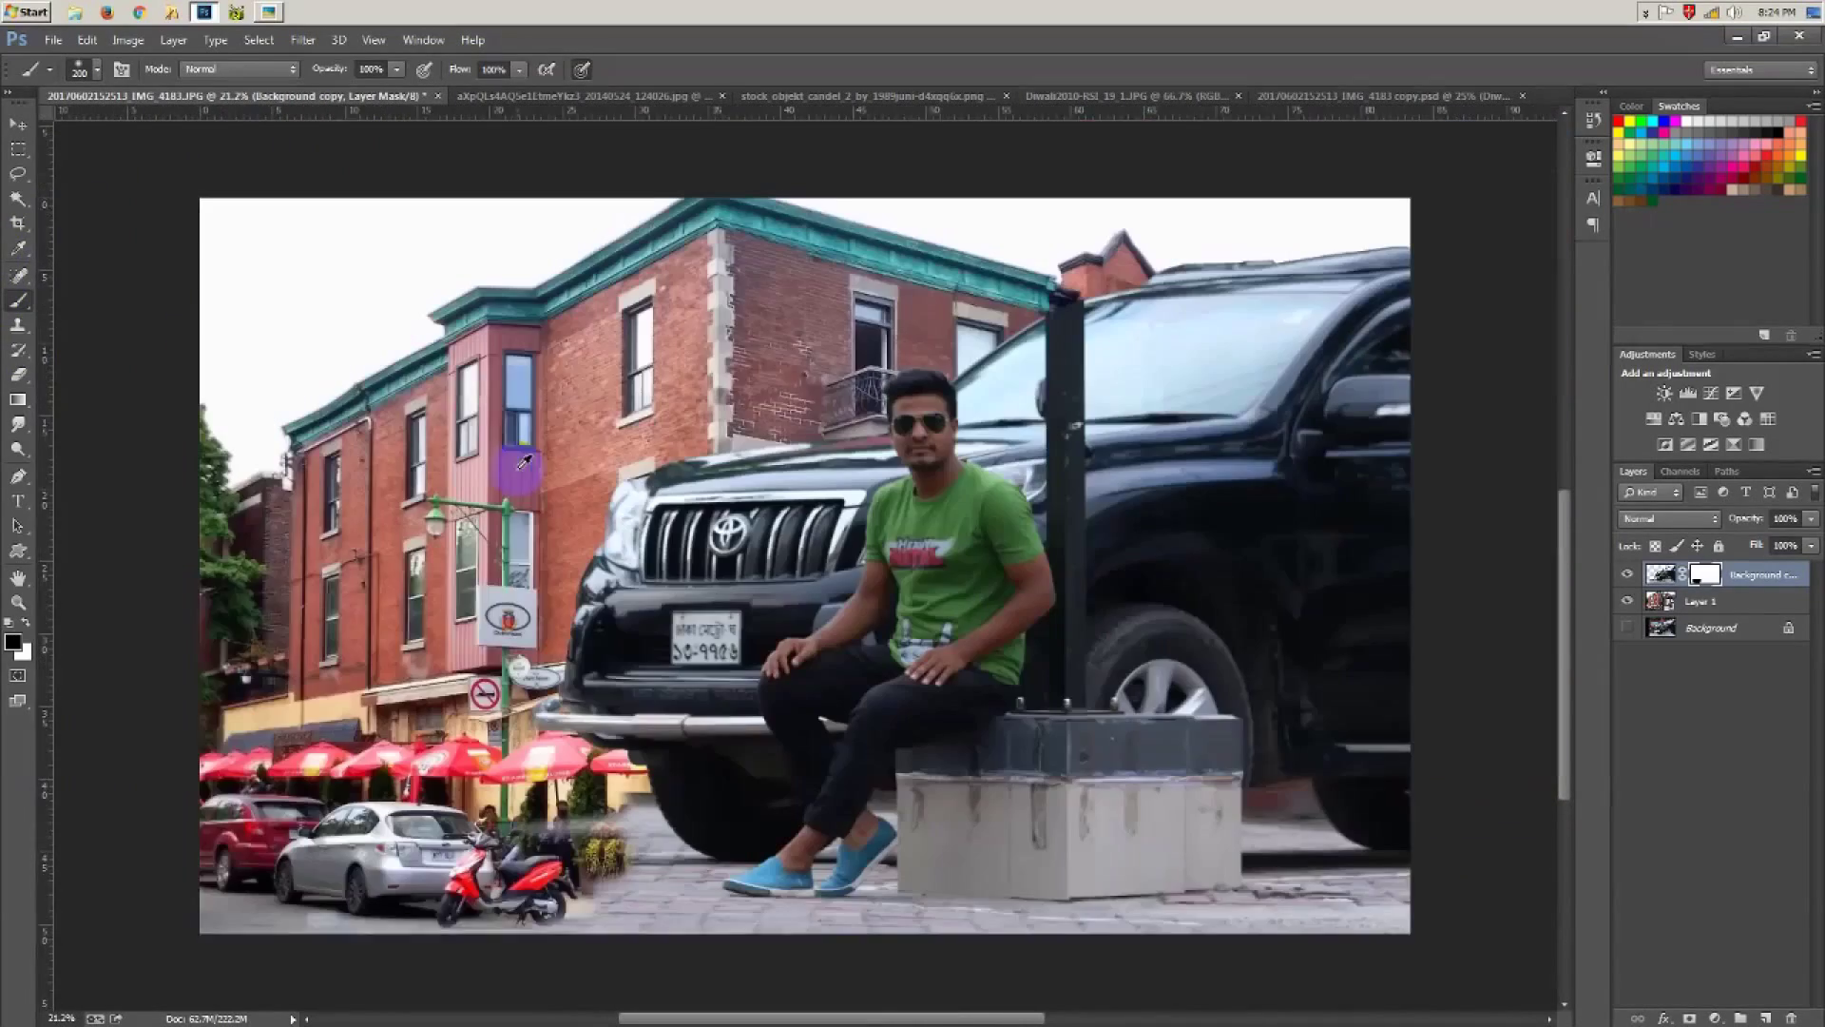
scroll(200, 323, "down", 1)
Step: Select Layer 1 with the Move tool and shift it up about 60 px
left_click(18, 123)
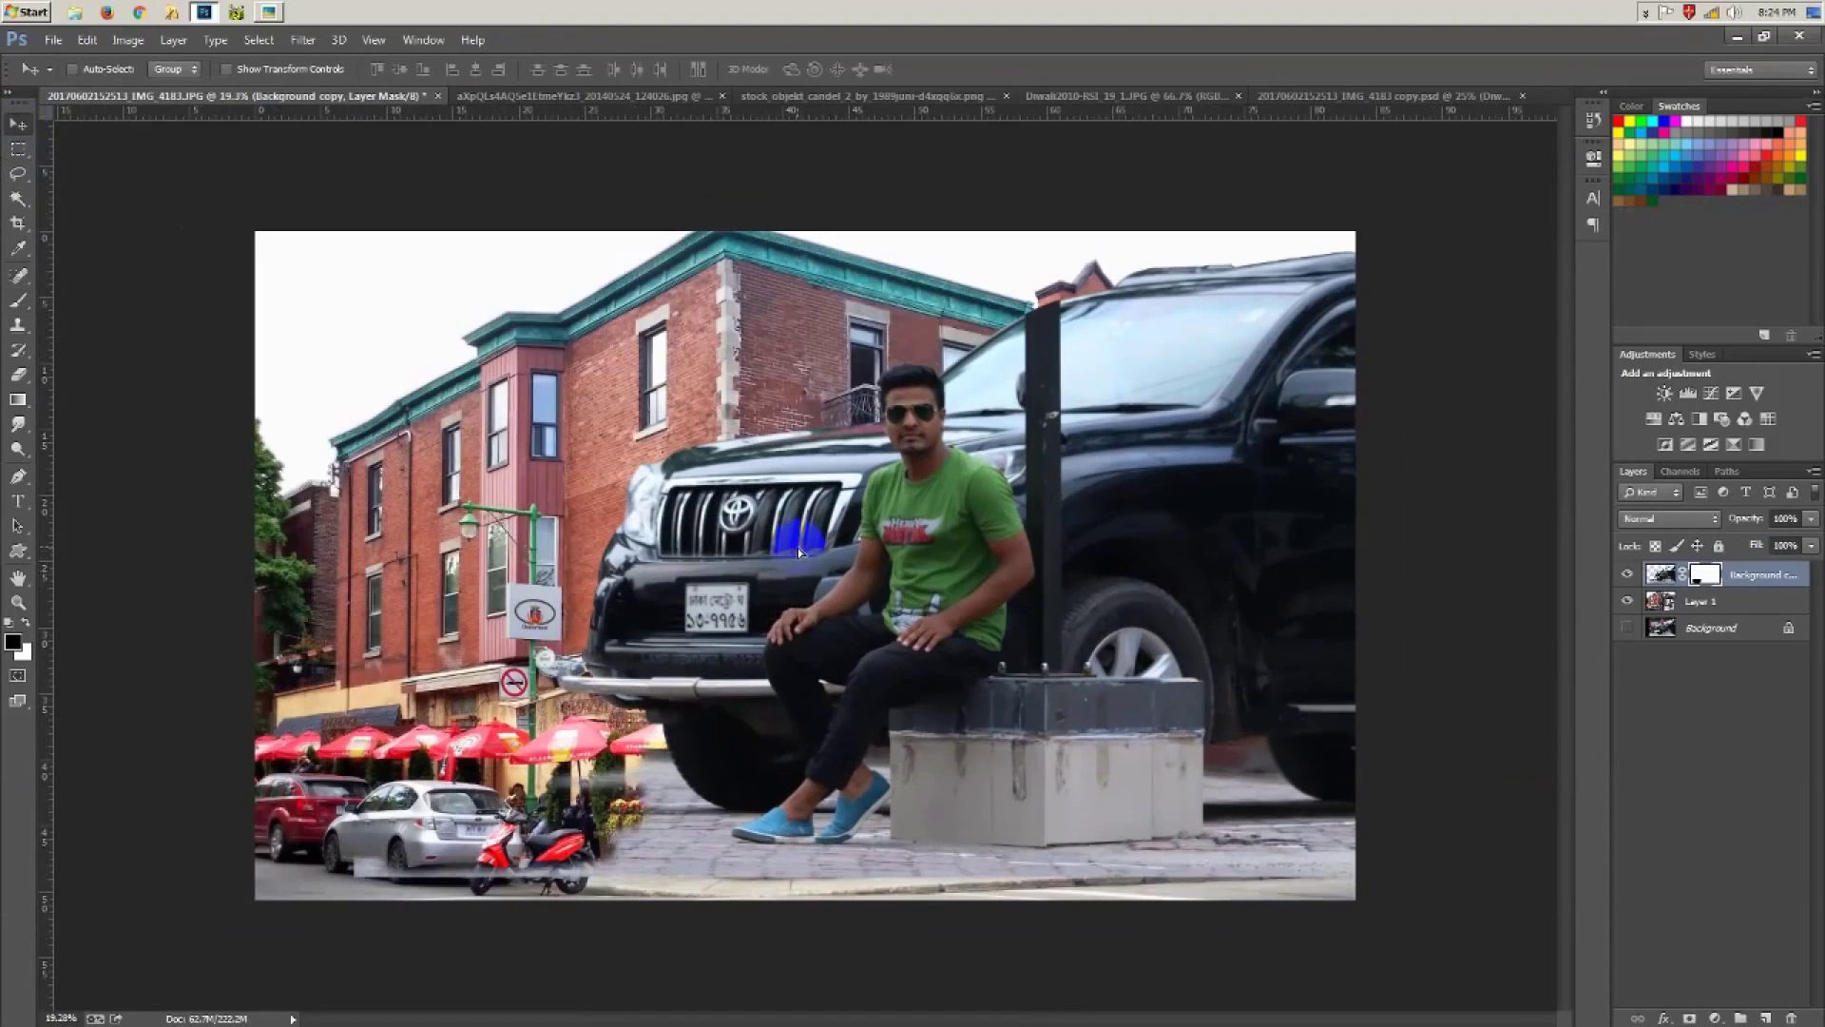
left_click(835, 569, "ctrl")
left_click_drag(564, 590, 561, 528)
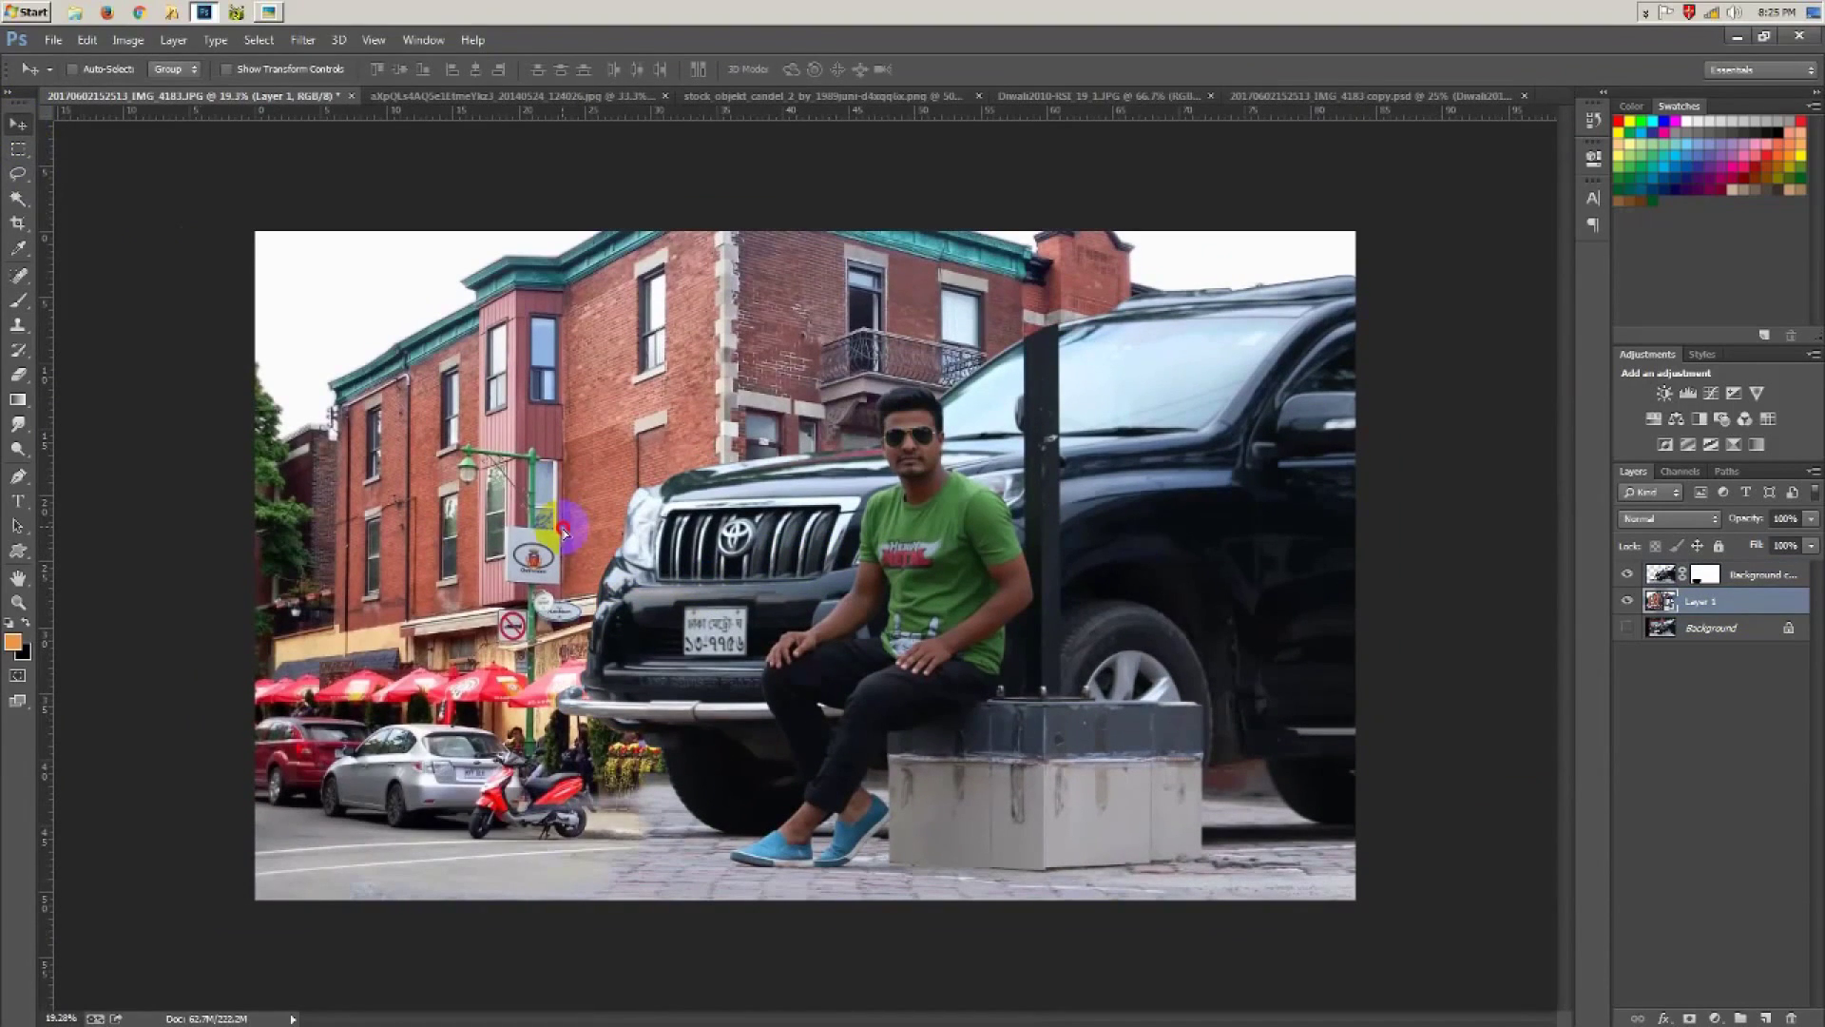
Step: Drag the crop's top edge upward, then cancel with Esc, leaving the canvas unchanged
left_click(19, 222)
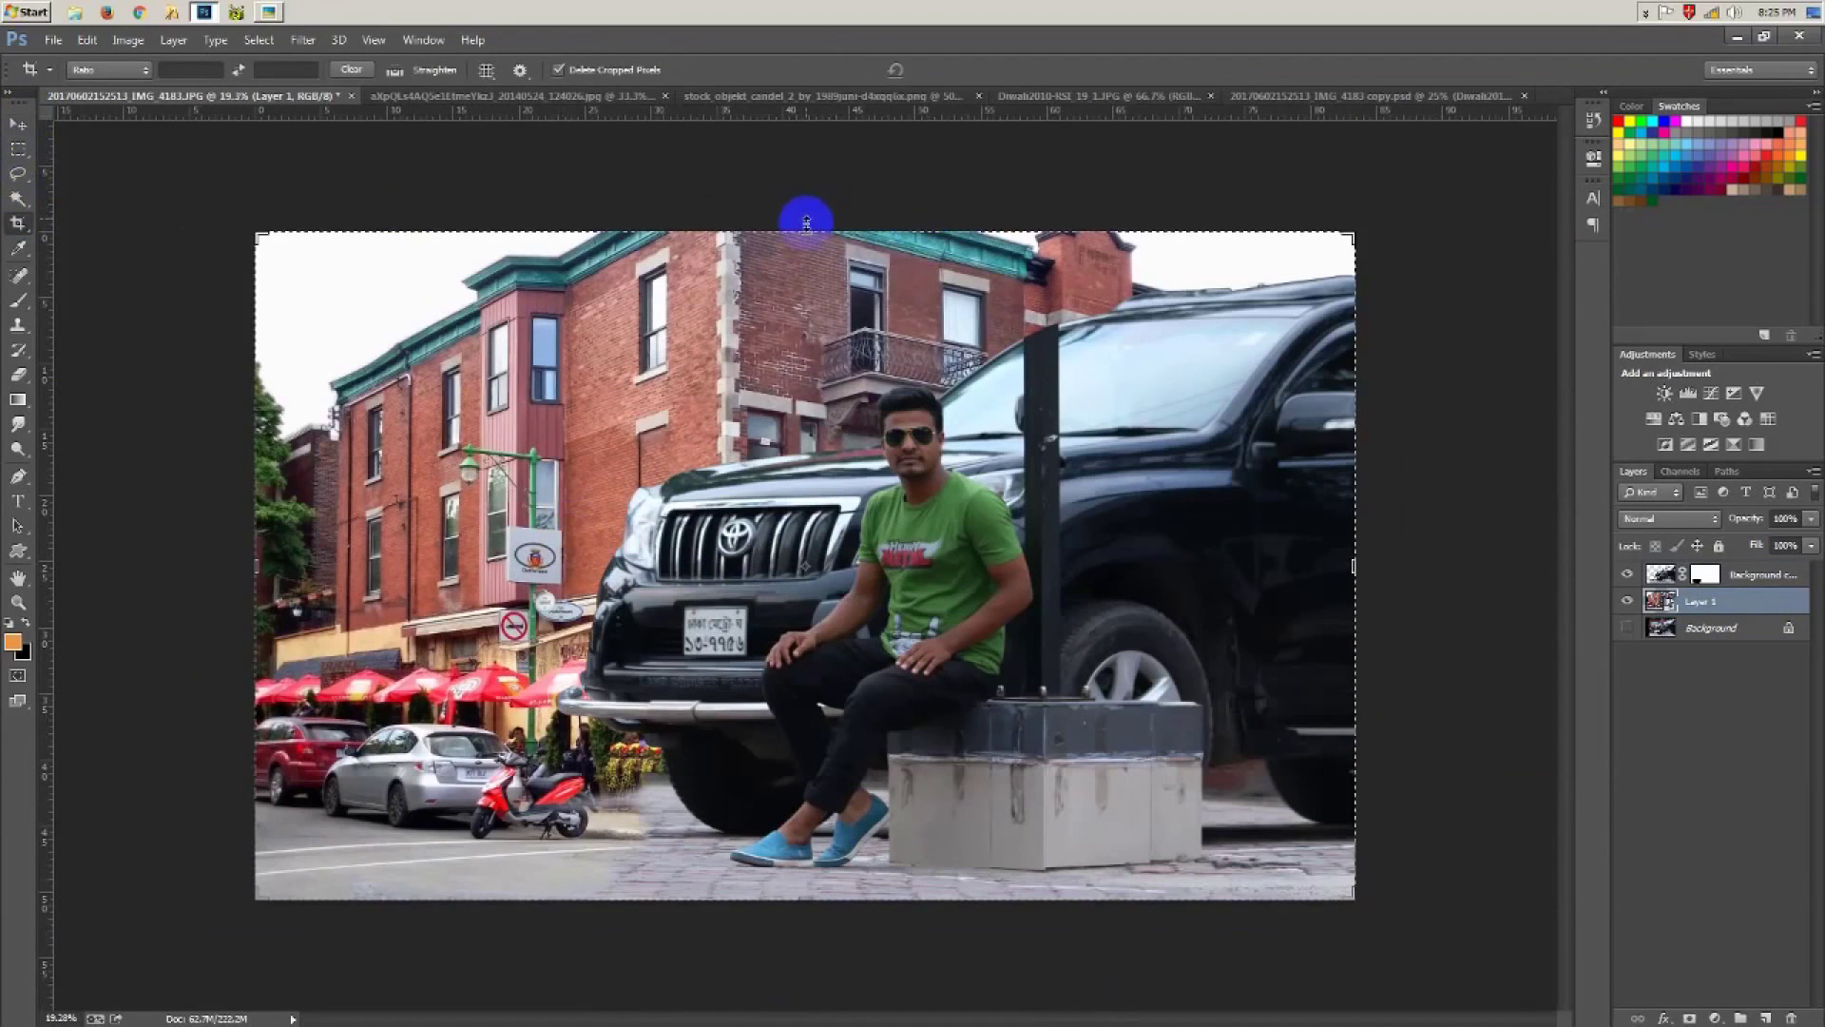
left_click_drag(807, 231, 807, 209)
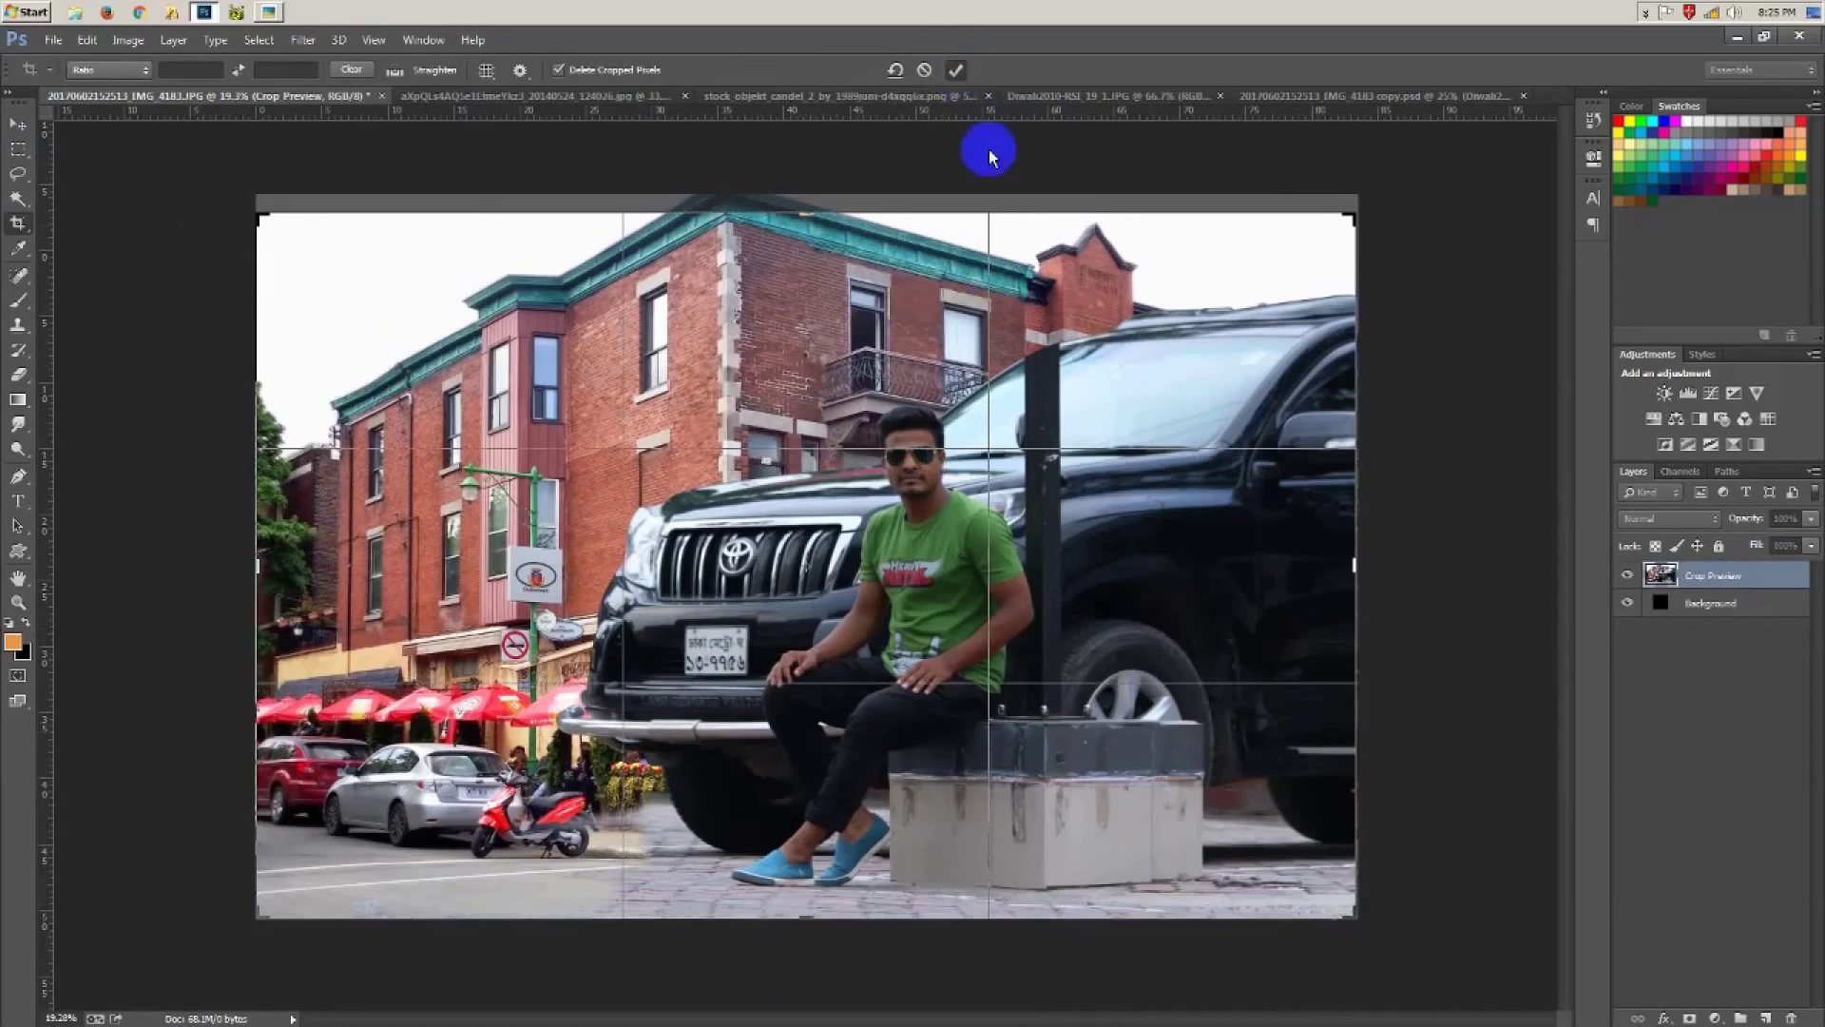
key("Escape")
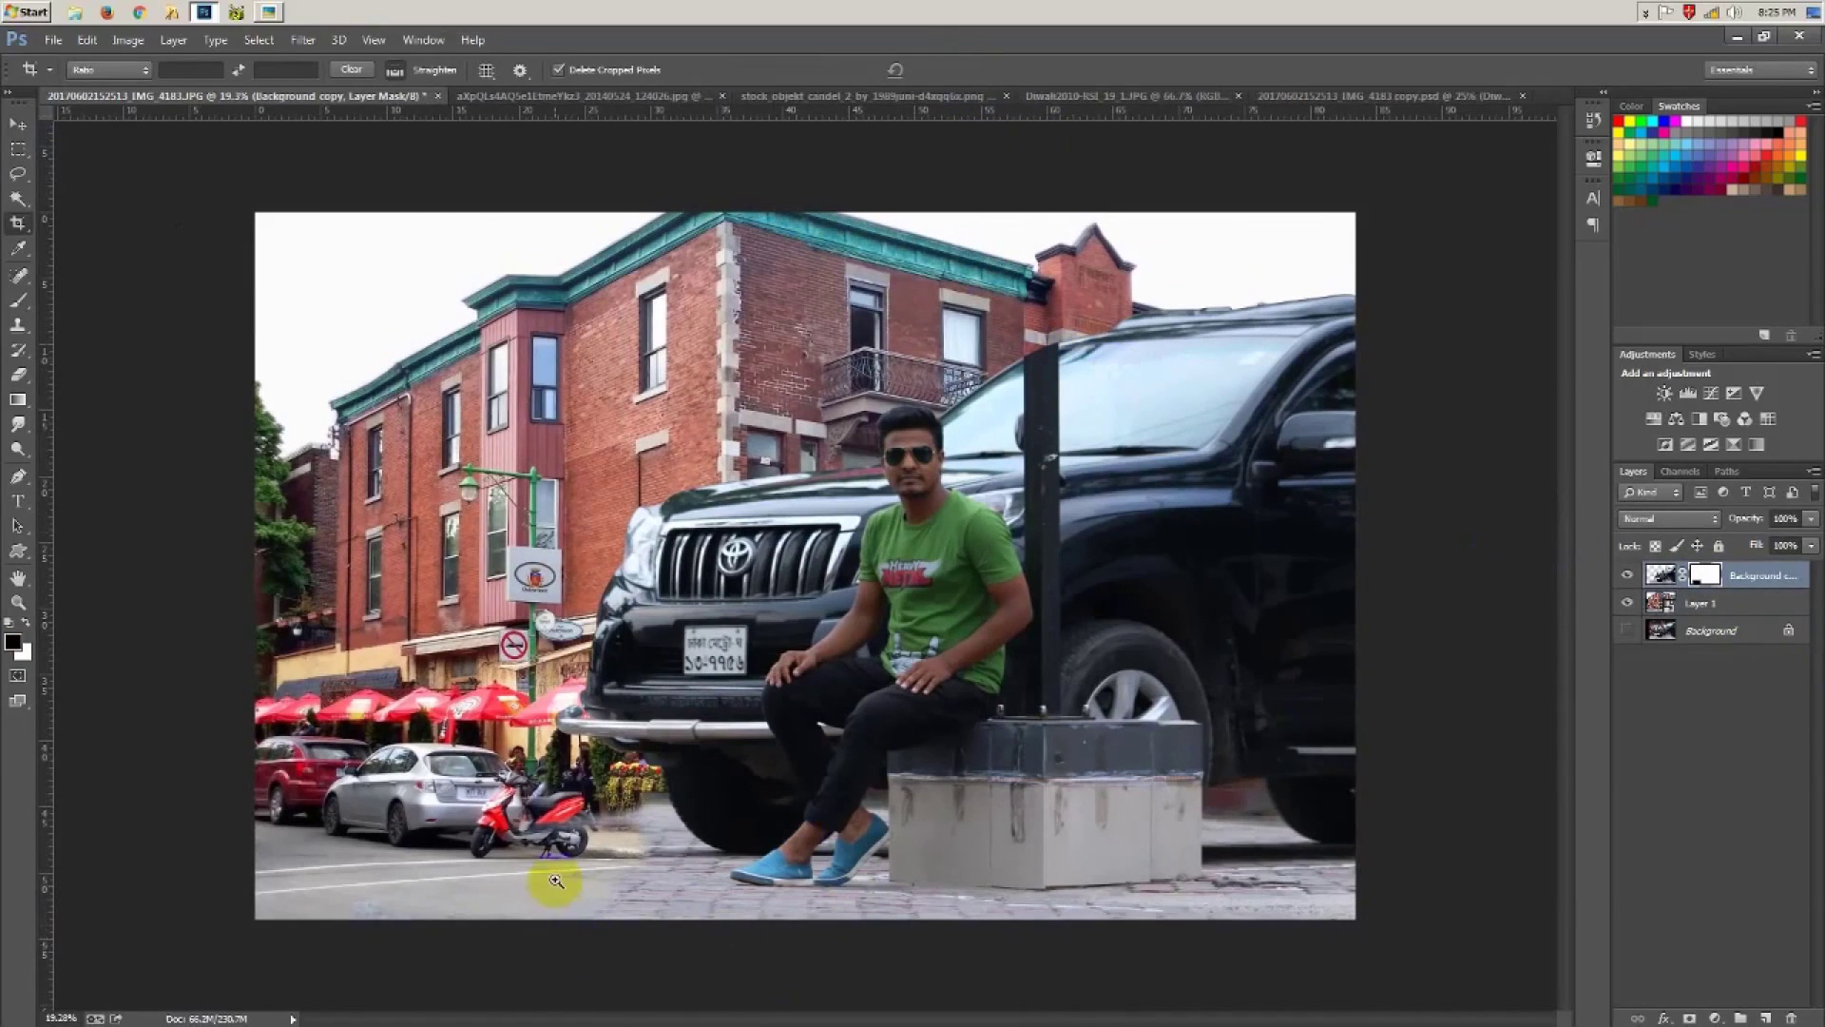
left_click(556, 881)
Step: Brush the mask around the flower pots and restore paving over the lower-left road line
key("b")
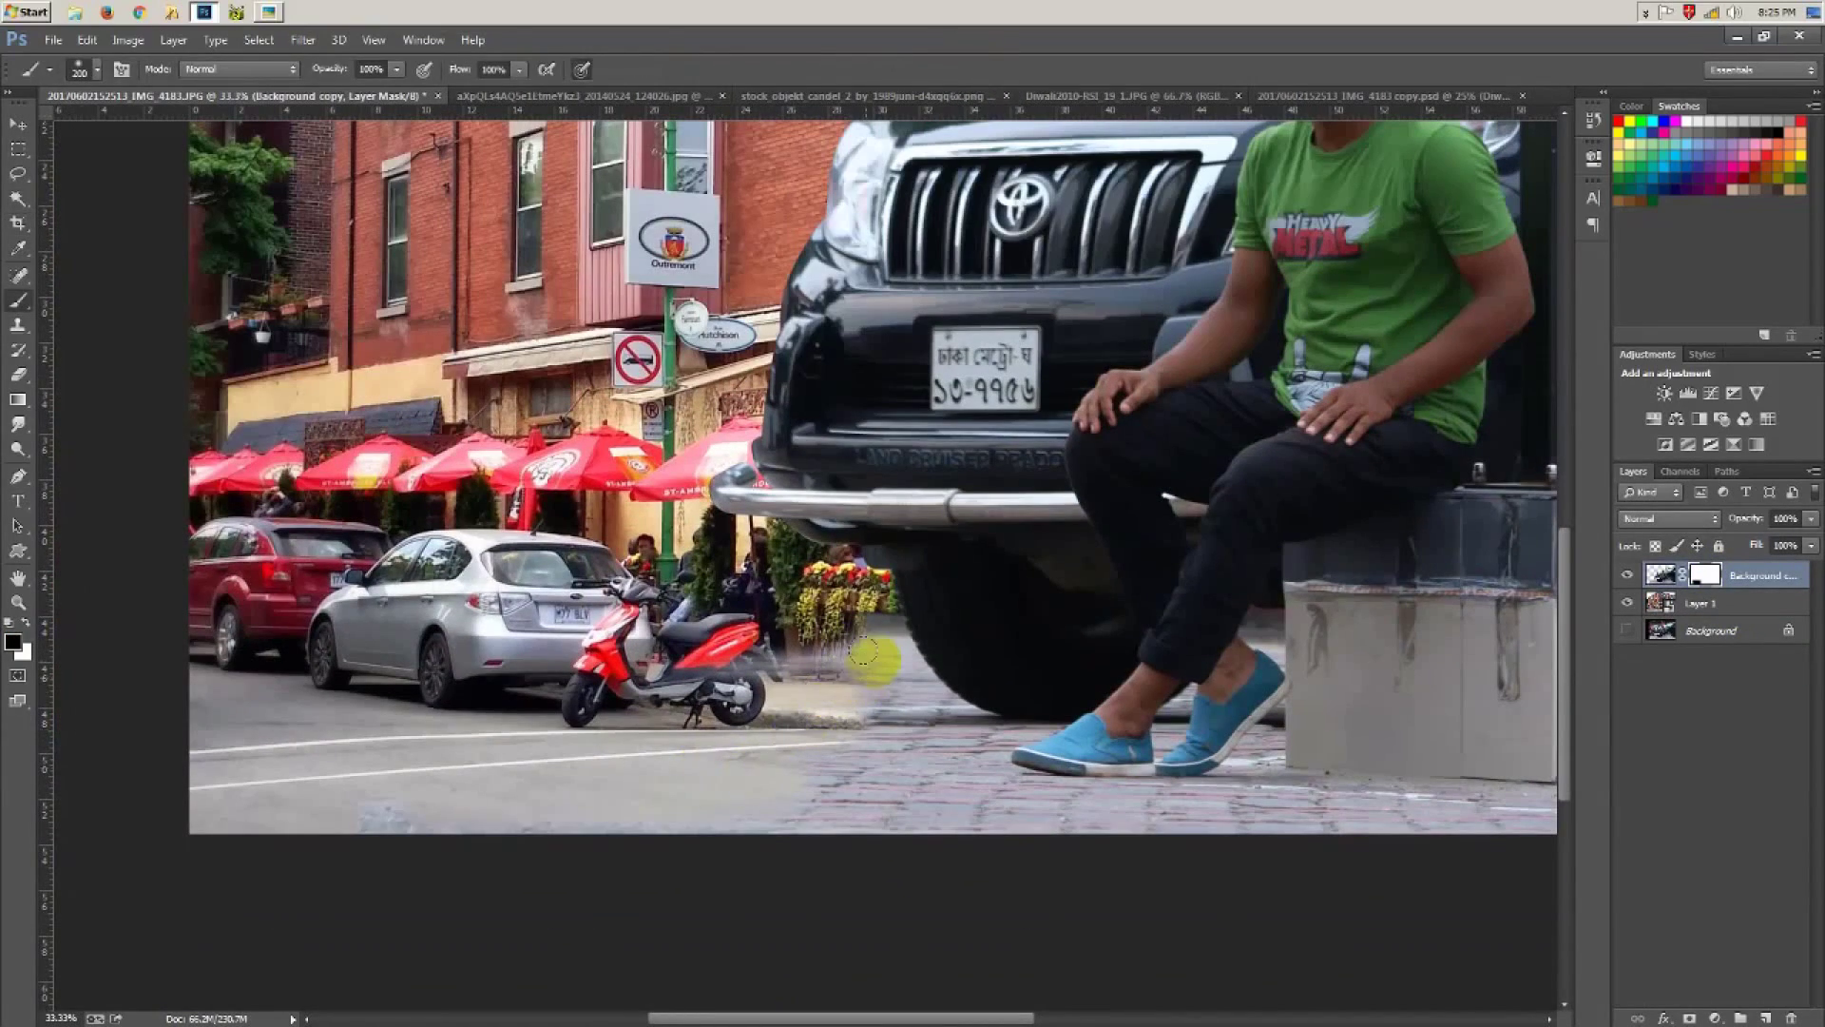
left_click_drag(863, 653, 843, 652)
key("x")
left_click_drag(884, 770, 347, 791)
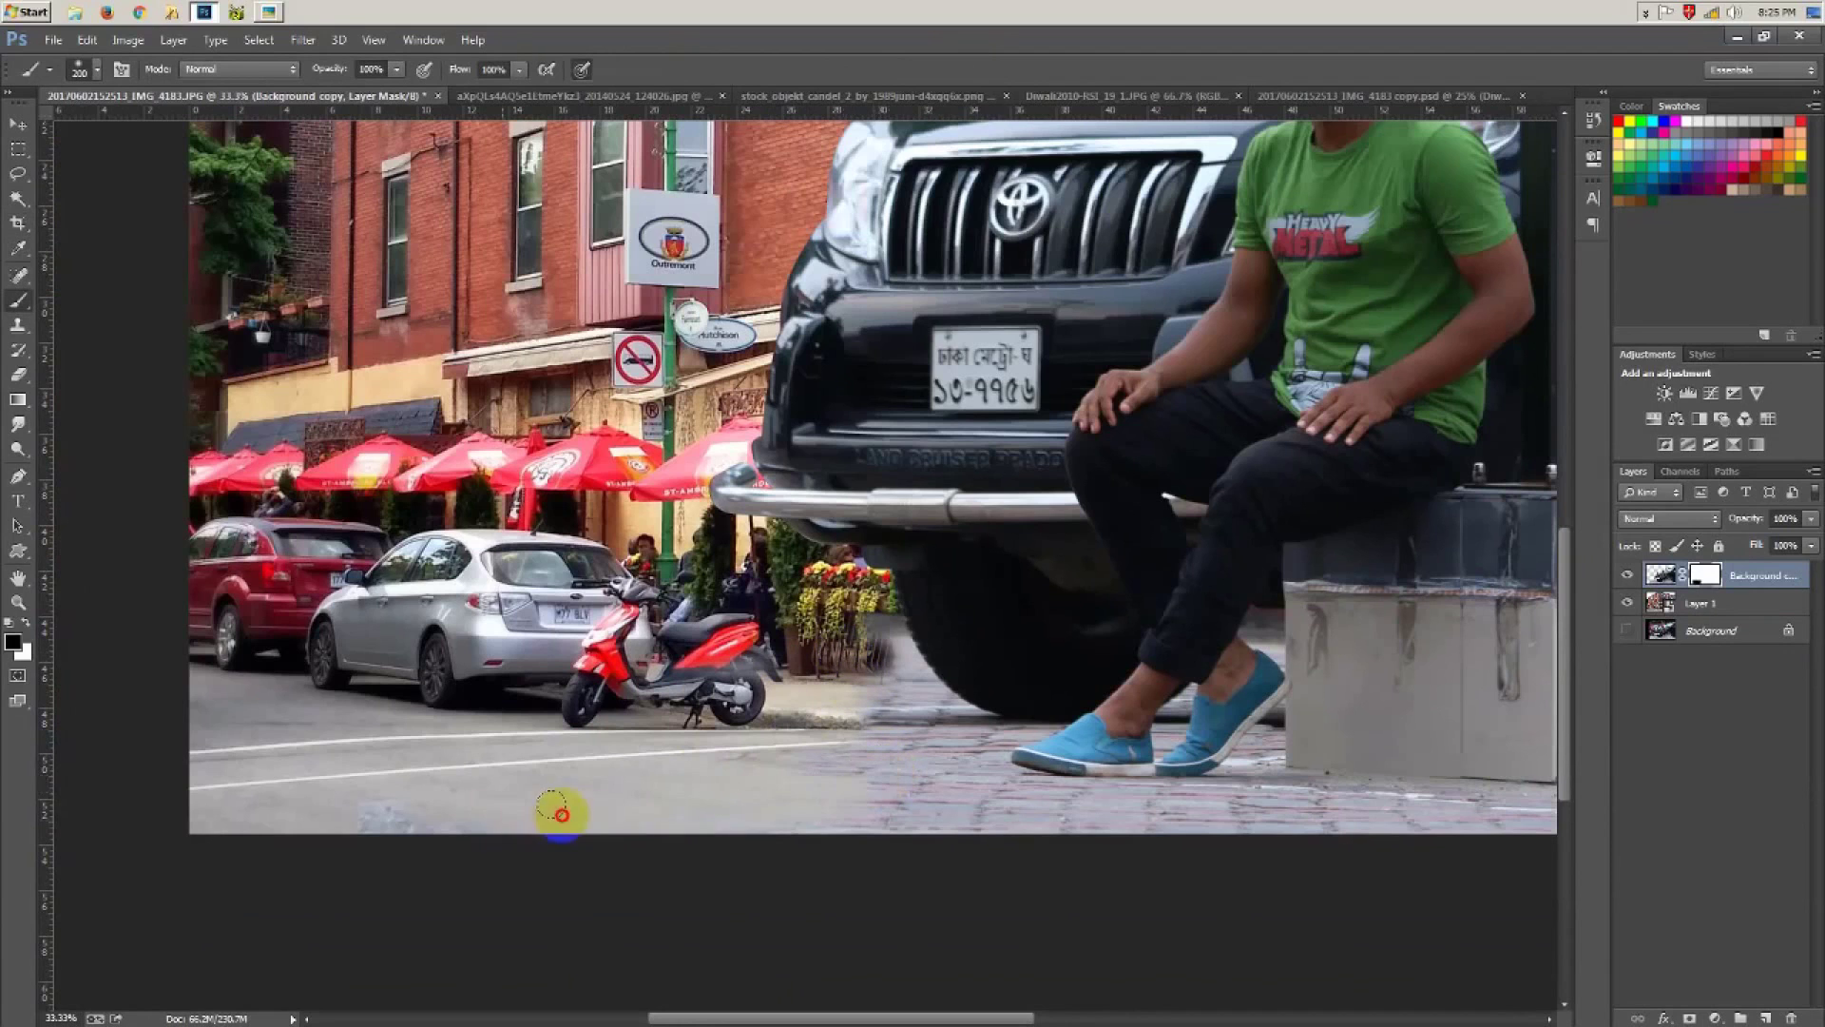
left_click_drag(806, 745, 184, 815)
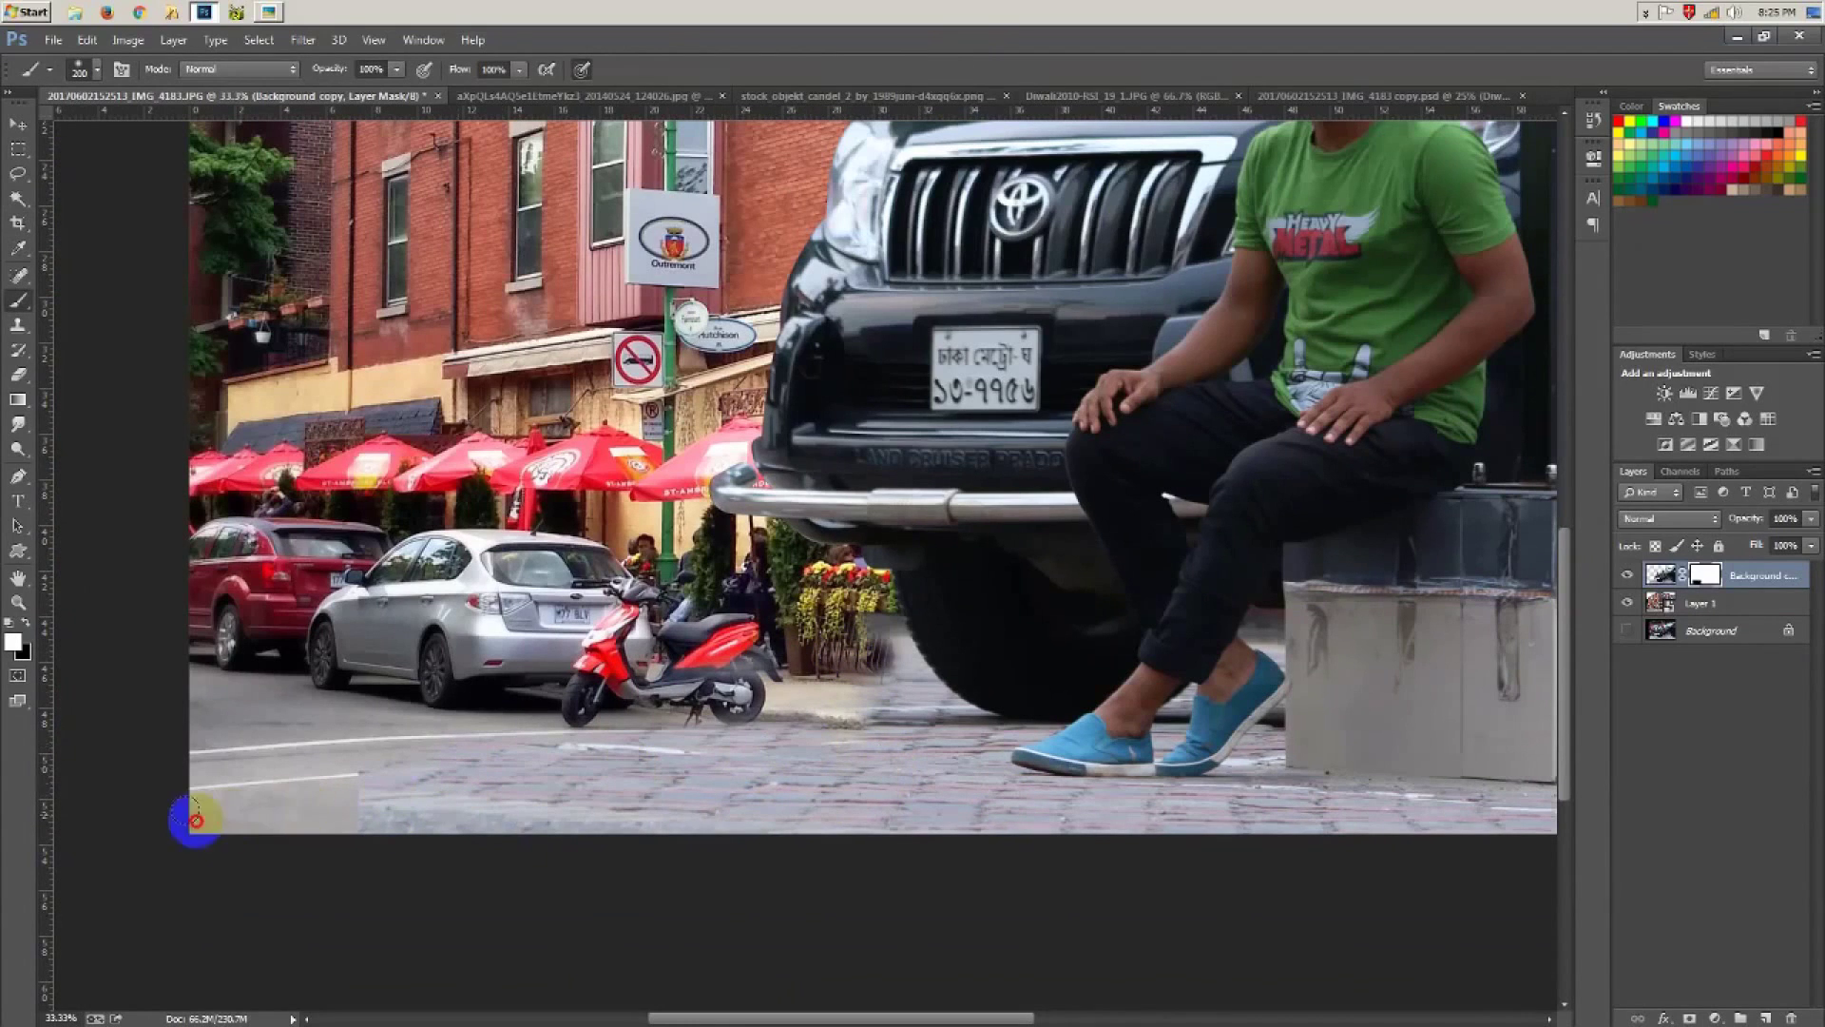
left_click_drag(979, 675, 867, 635)
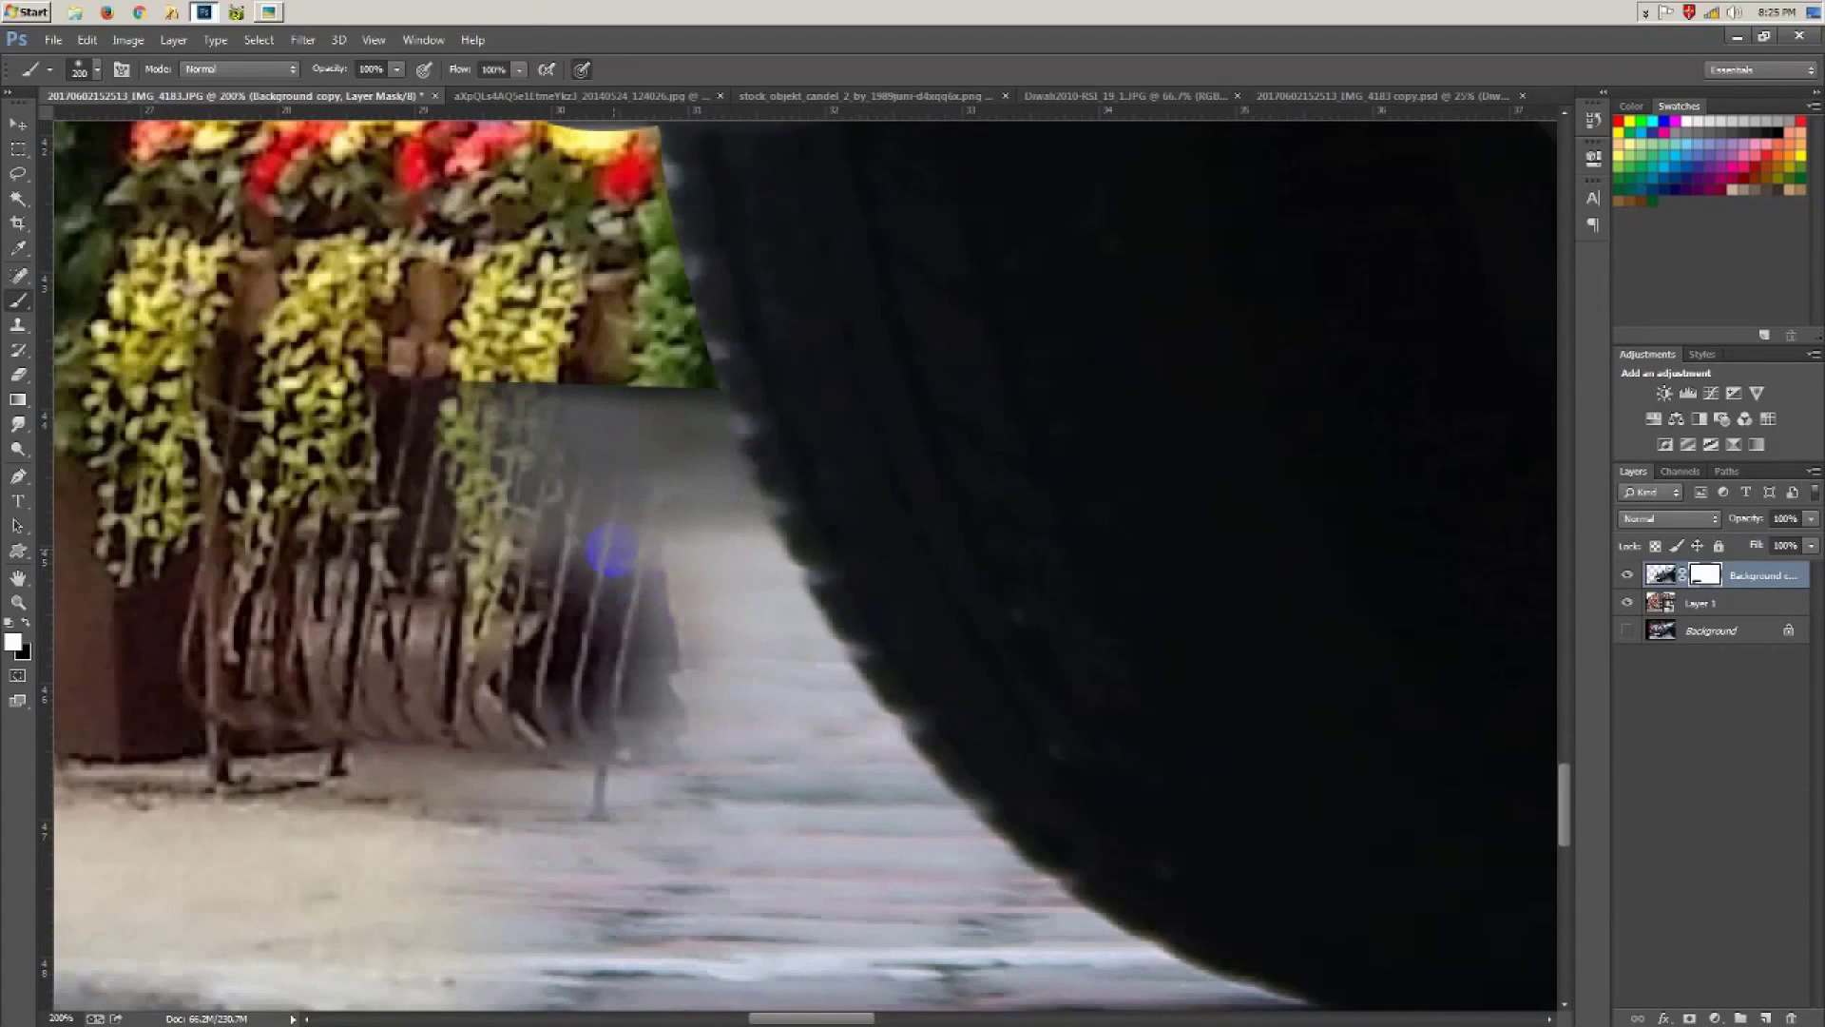
Step: Reveal the fence and pot below the flowers, tracing the mask along the pot's edge
key("x")
mouse_move(535, 464)
left_mouse_down()
mouse_move(493, 359)
mouse_move(603, 395)
mouse_move(566, 595)
mouse_move(600, 734)
mouse_move(692, 633)
mouse_move(736, 613)
mouse_move(656, 404)
left_mouse_up()
mouse_move(683, 502)
left_mouse_down()
mouse_move(754, 632)
mouse_move(570, 335)
mouse_move(703, 538)
mouse_move(795, 754)
left_mouse_up()
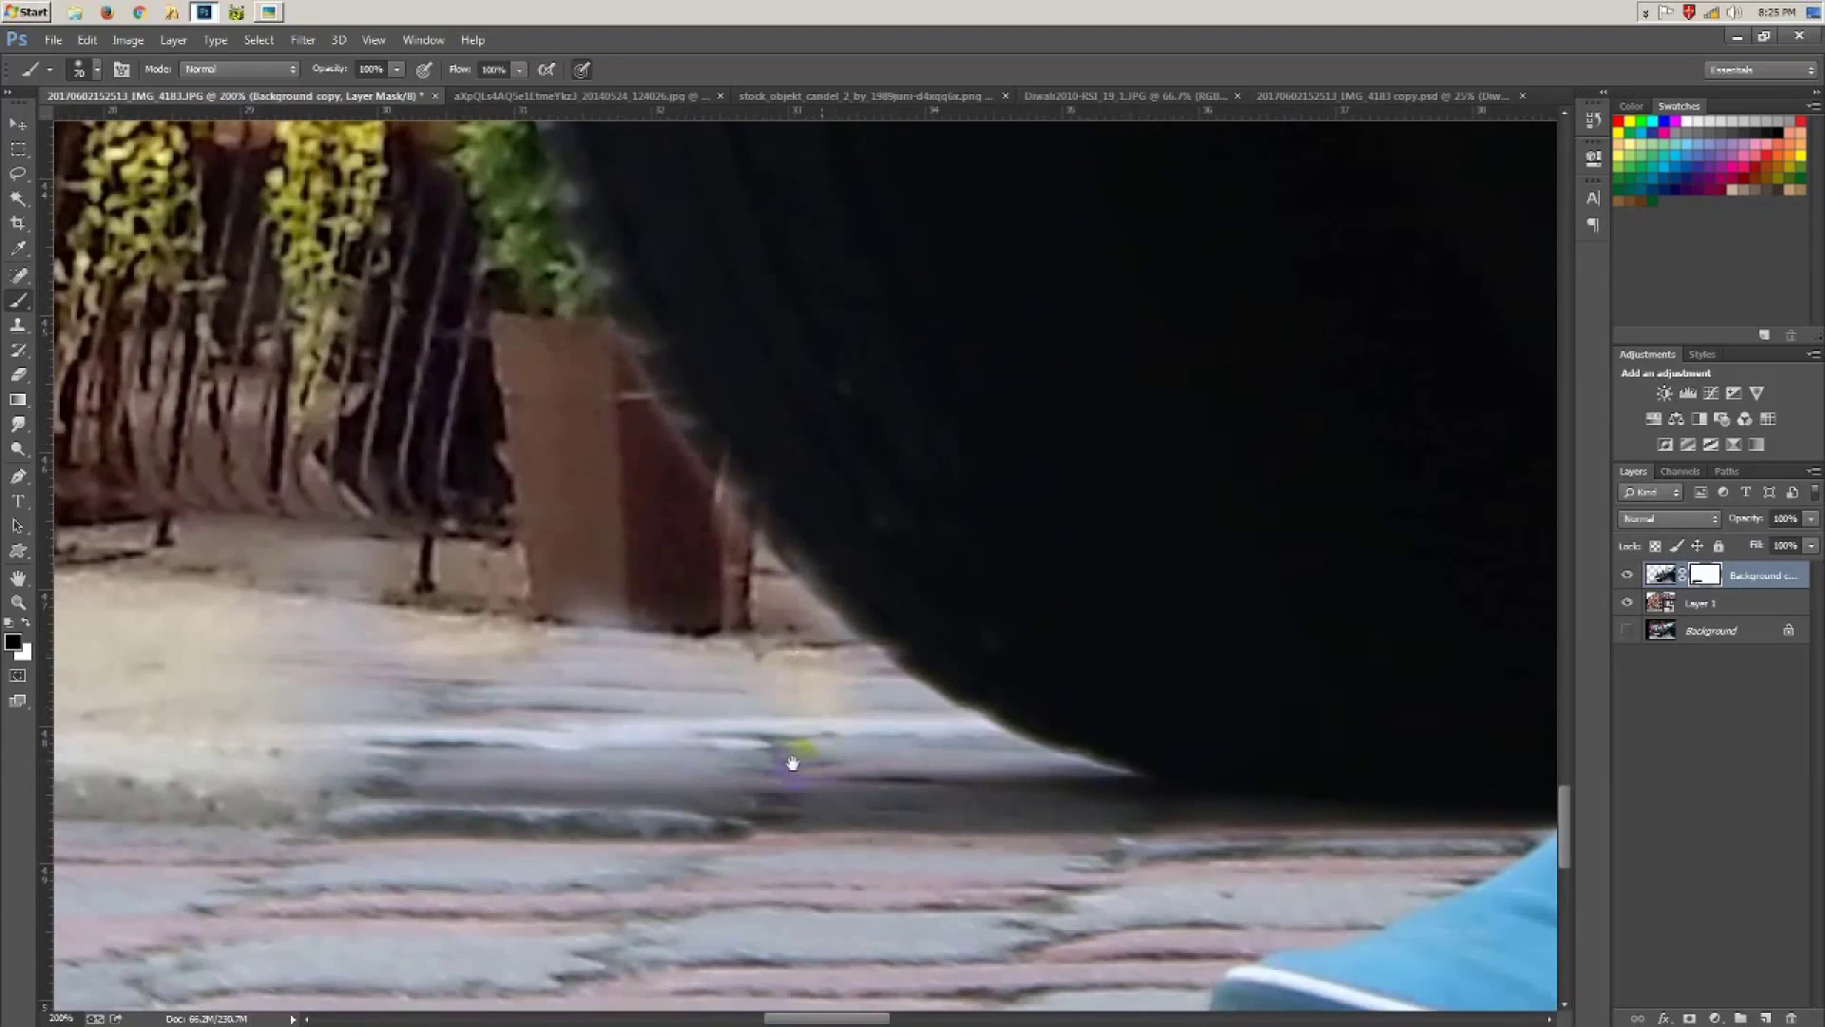
scroll(619, 562, "down", 2)
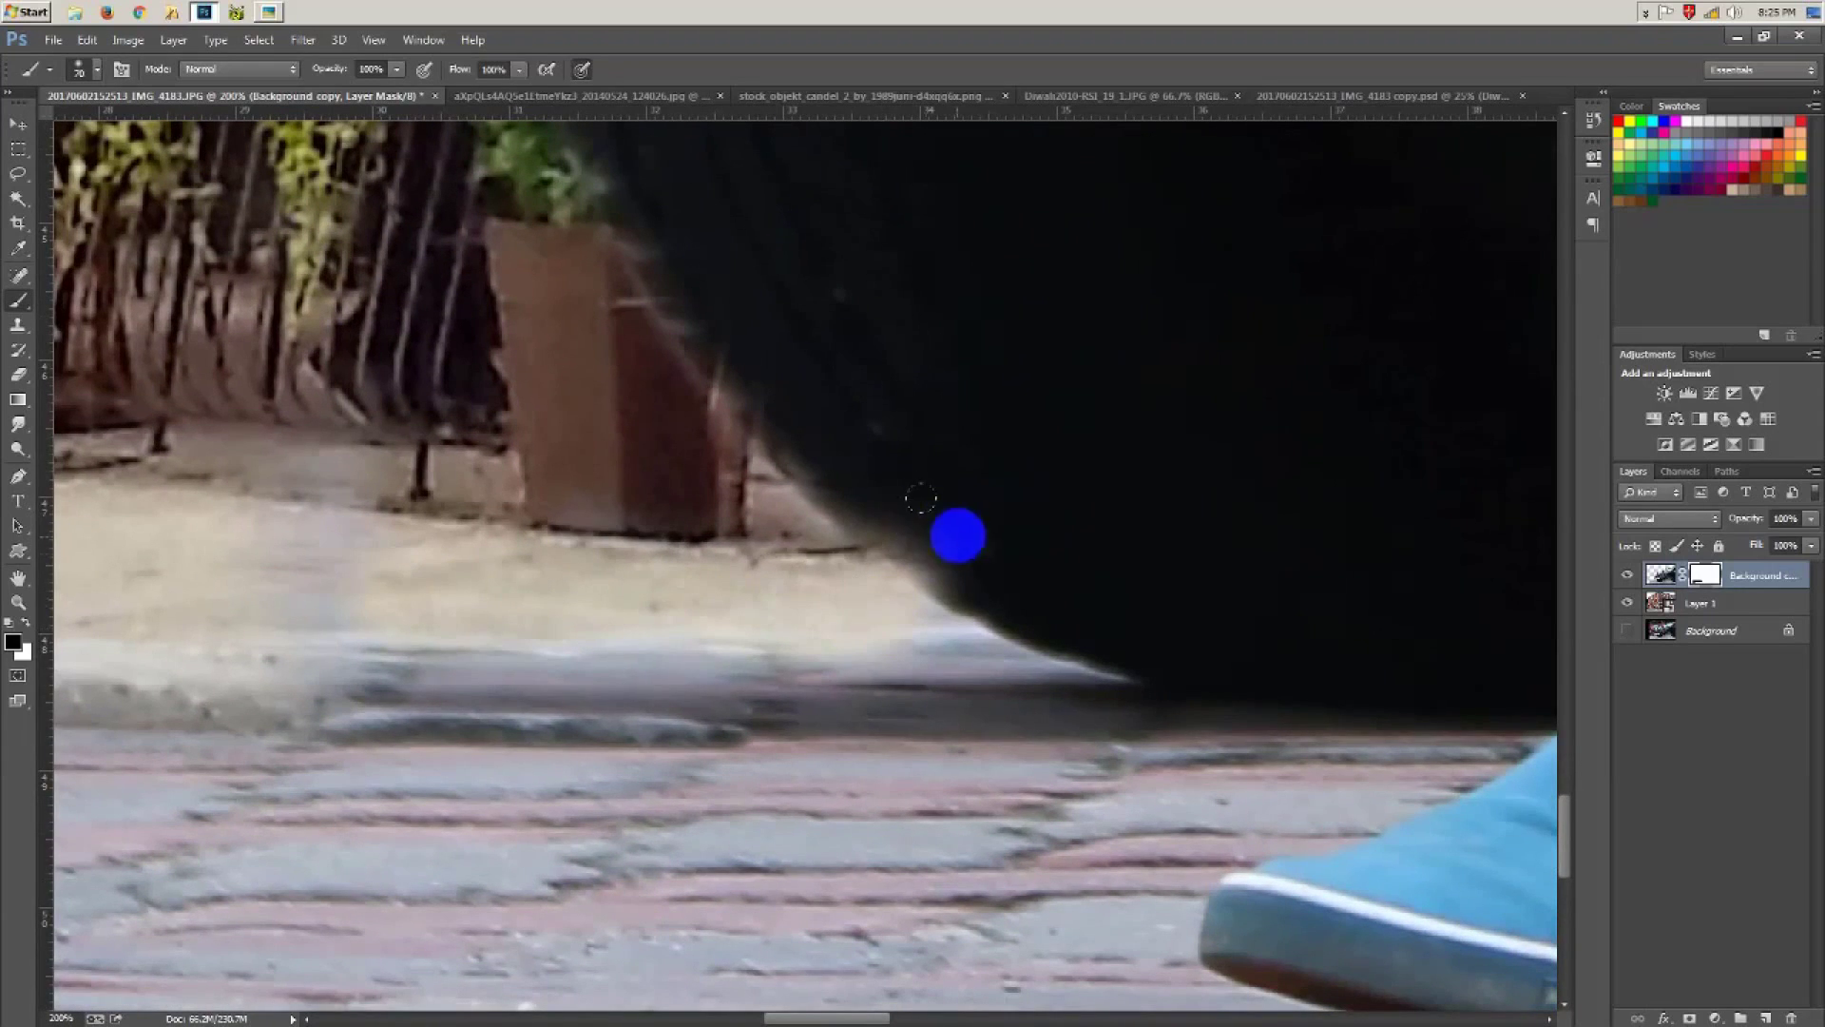
key("x")
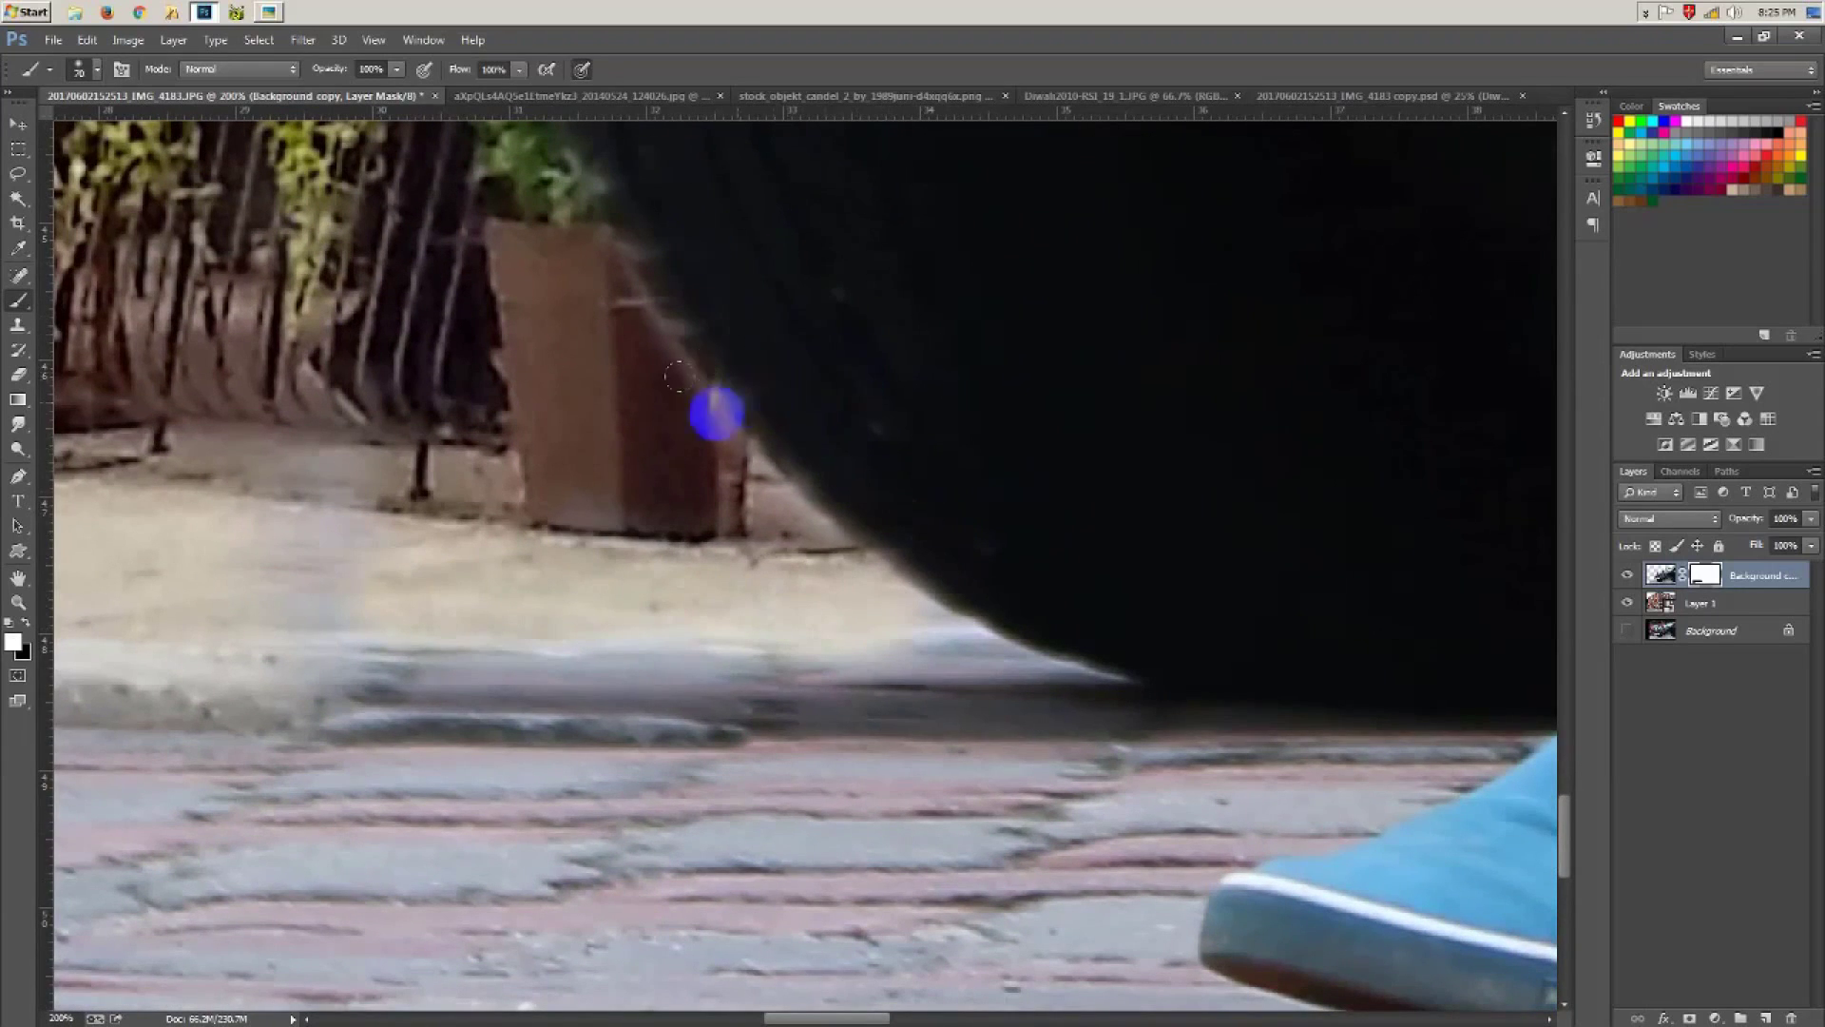
left_click(832, 670)
key("x")
scroll(803, 577, "down", 3)
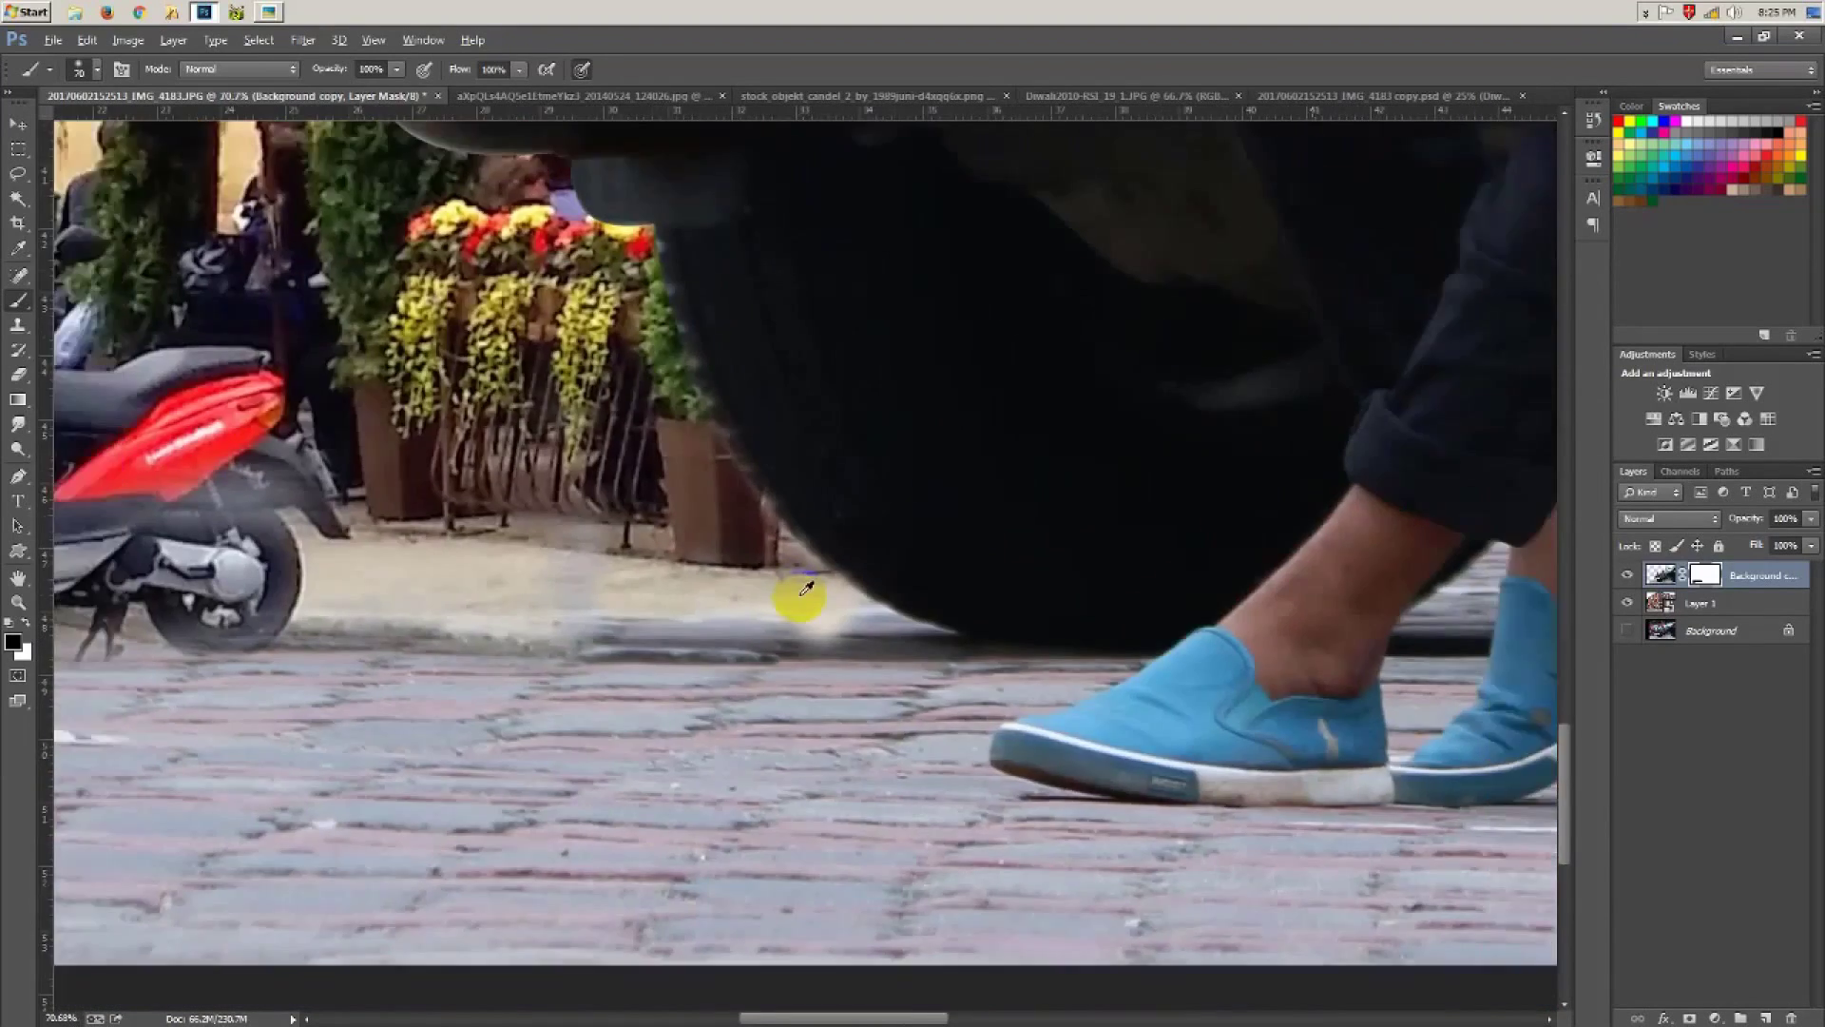
scroll(823, 611, "up", 1)
Step: Smooth the mask edge along the curb and the planter base
mouse_move(832, 639)
left_mouse_down()
mouse_move(599, 664)
mouse_move(265, 660)
mouse_move(428, 619)
mouse_move(847, 601)
left_mouse_up()
mouse_move(610, 587)
left_mouse_down()
mouse_move(204, 611)
mouse_move(603, 561)
mouse_move(853, 587)
left_mouse_up()
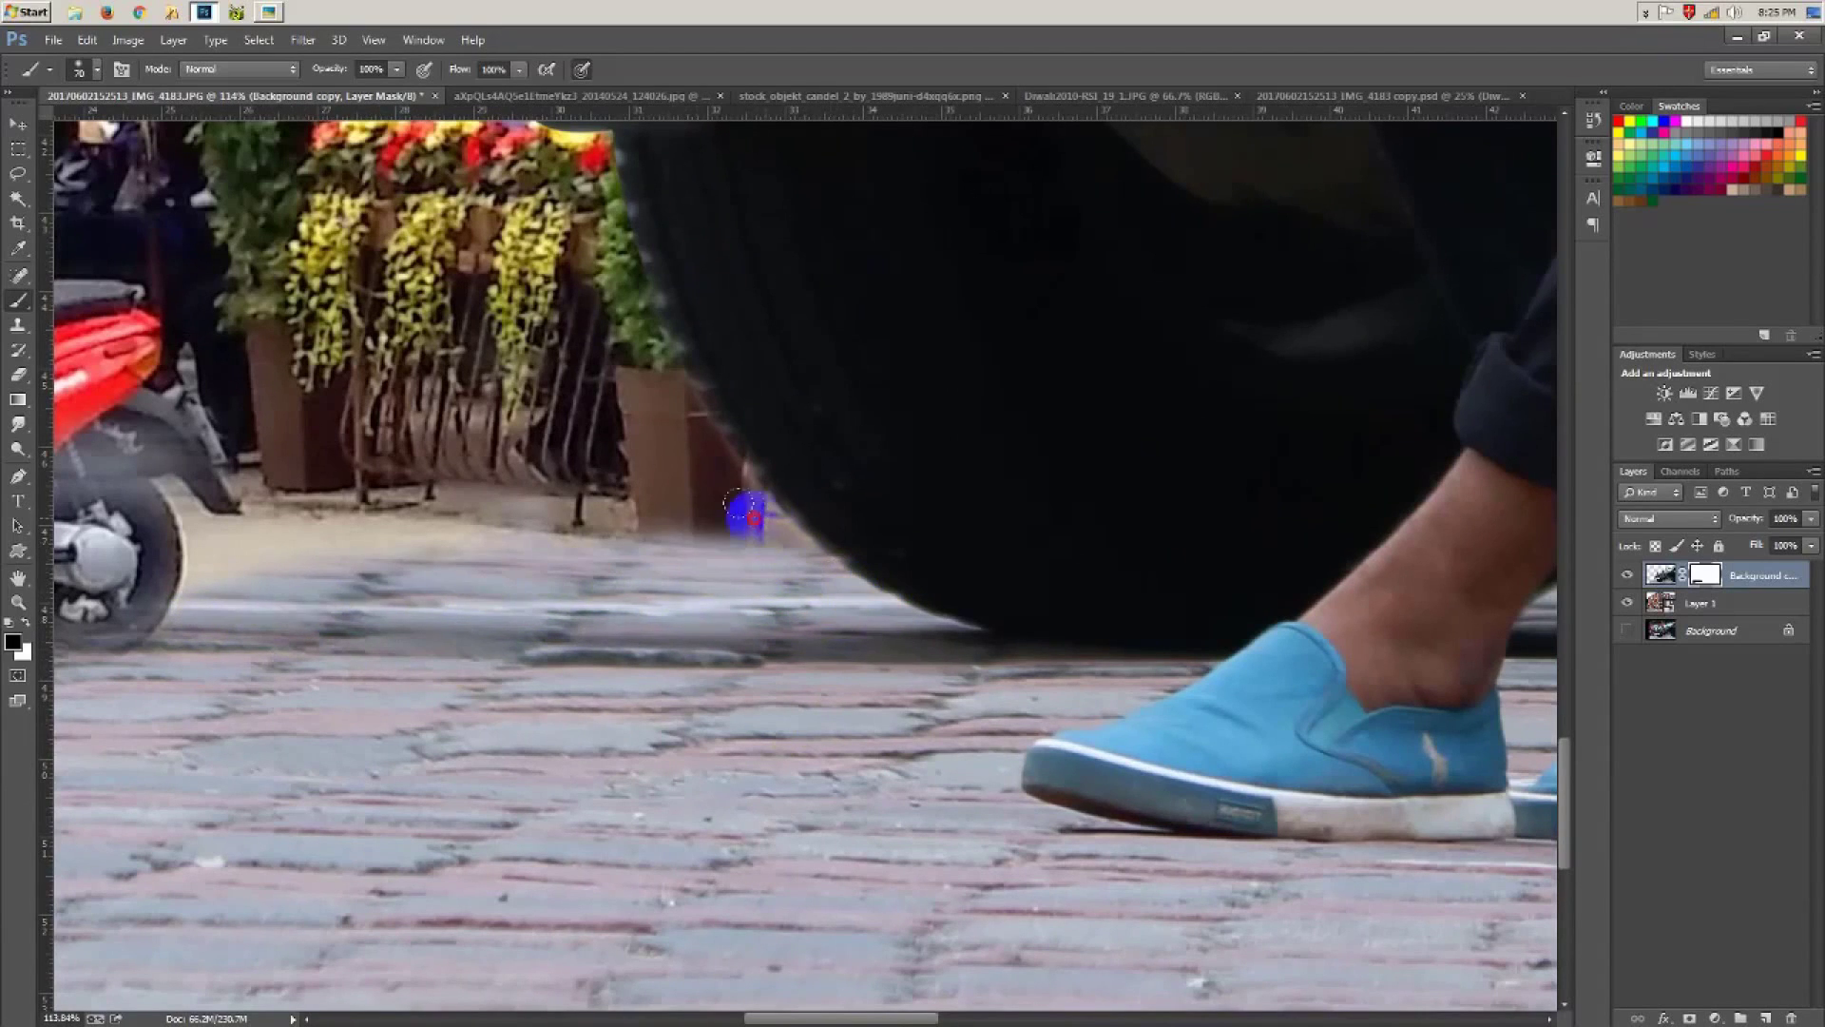
left_click_drag(753, 518, 514, 518)
left_click_drag(354, 543, 791, 583)
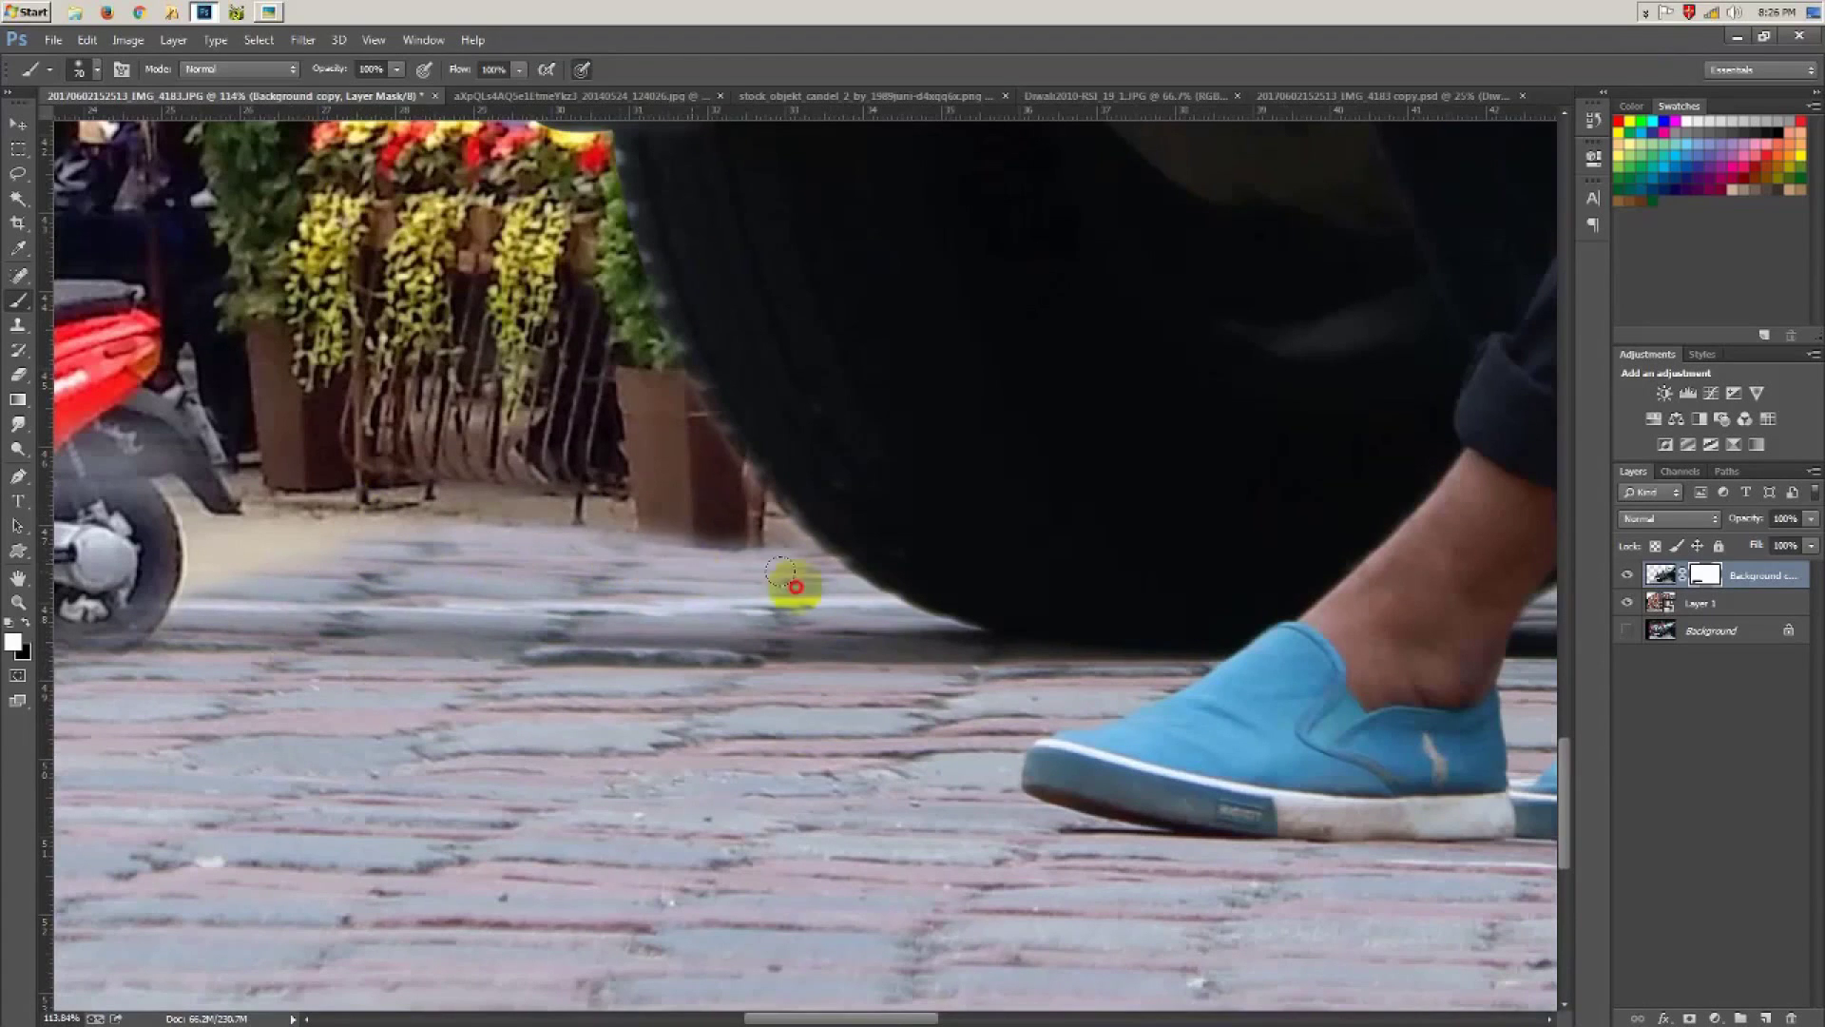
Step: Mask around the scooter's rear wheel and kickstand, and reveal the railing legs by the planter
key("x")
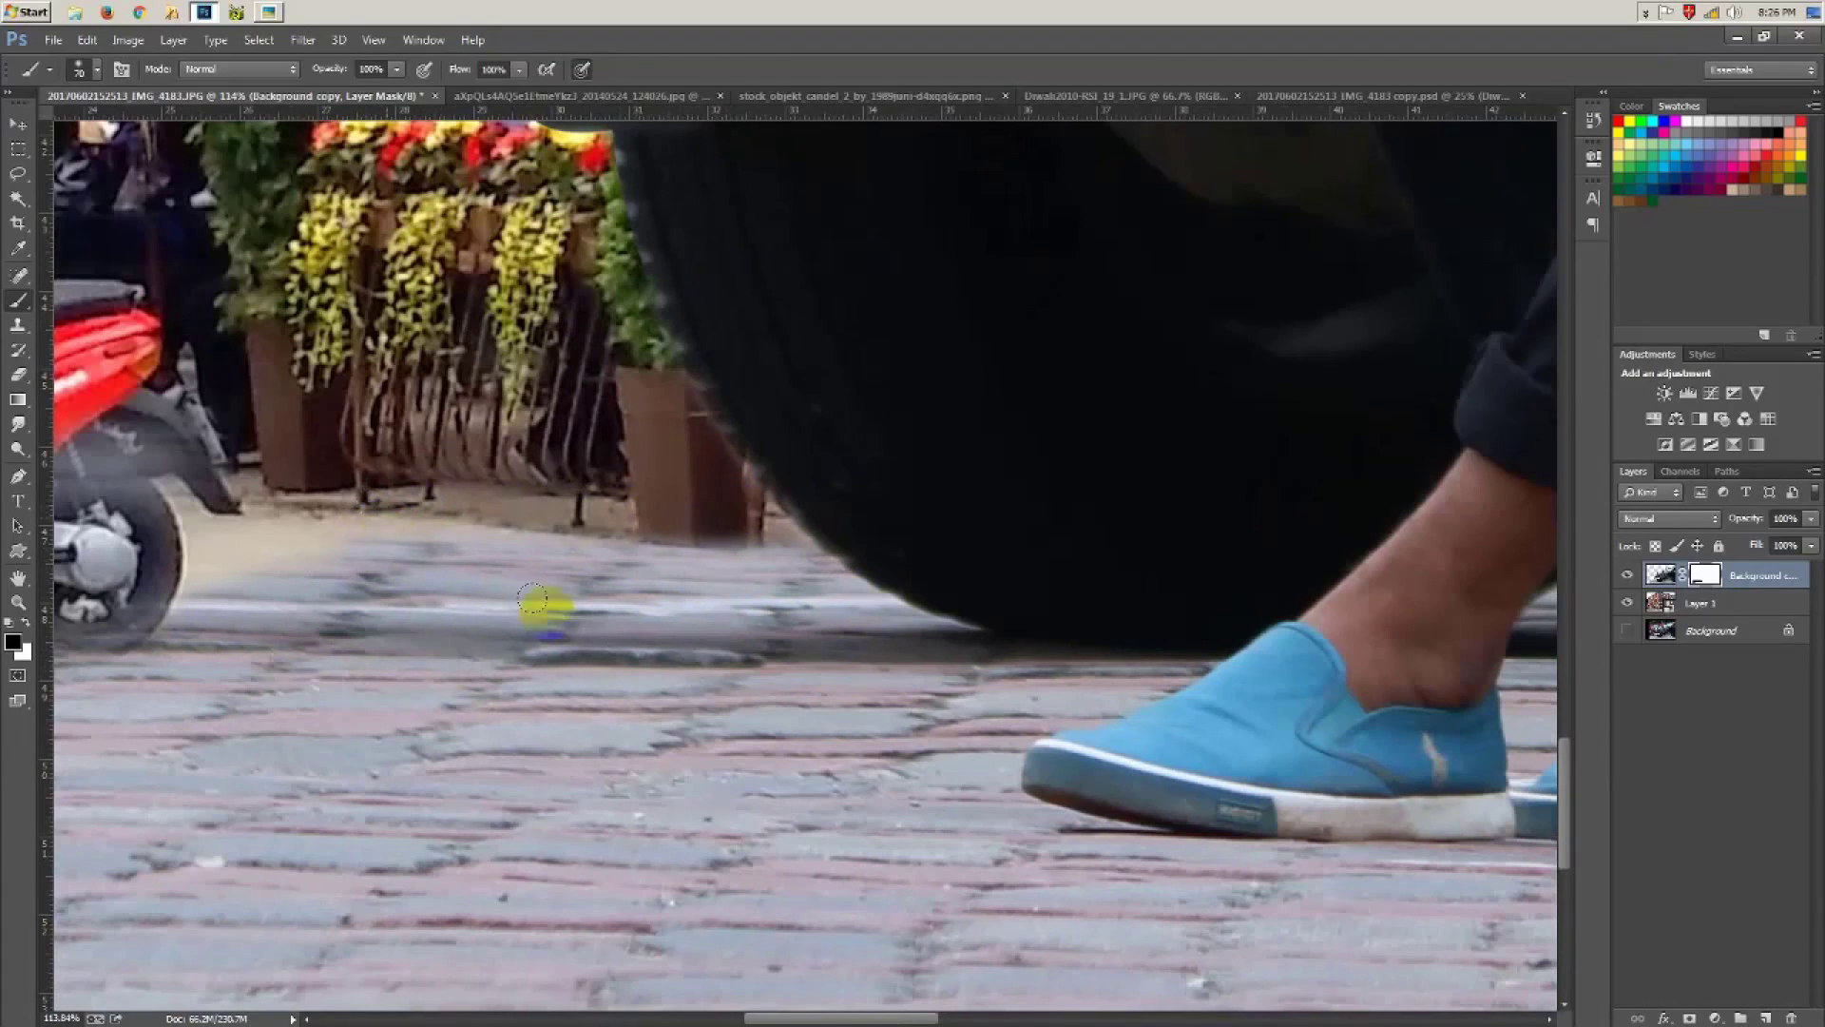
left_click_drag(542, 602, 1015, 601)
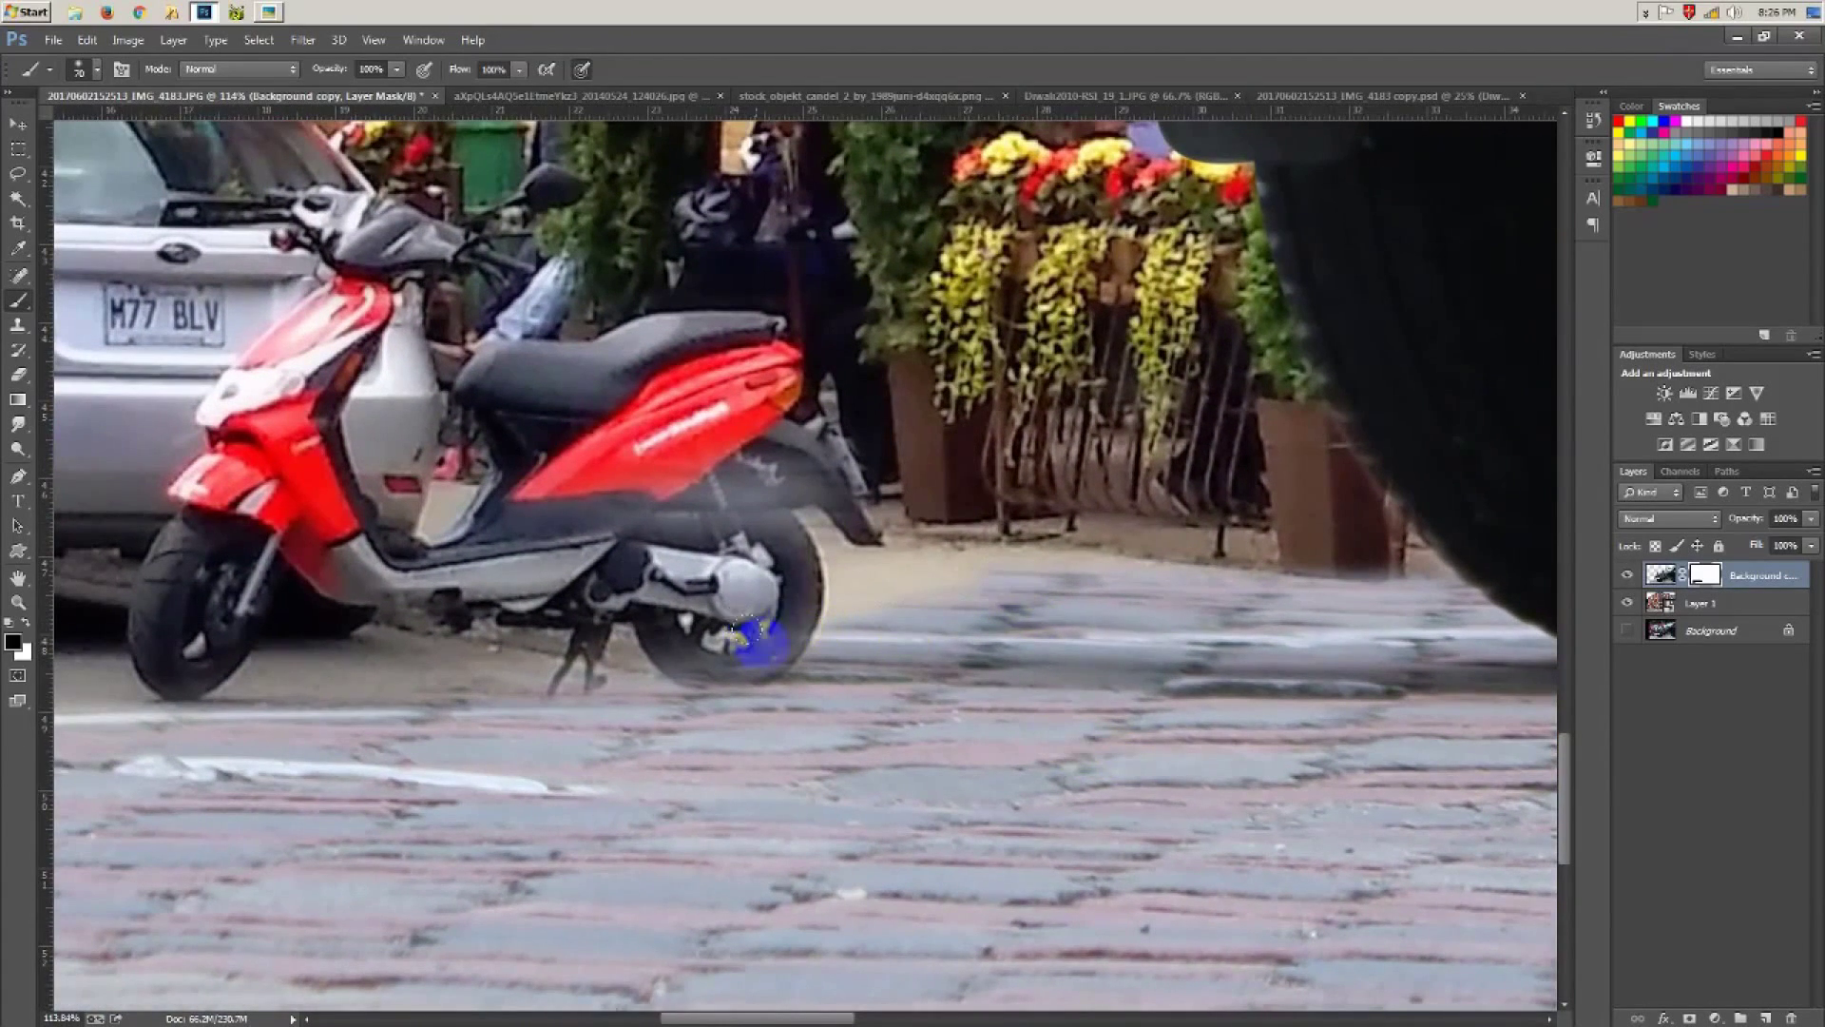
key("x")
left_click_drag(760, 632, 839, 689)
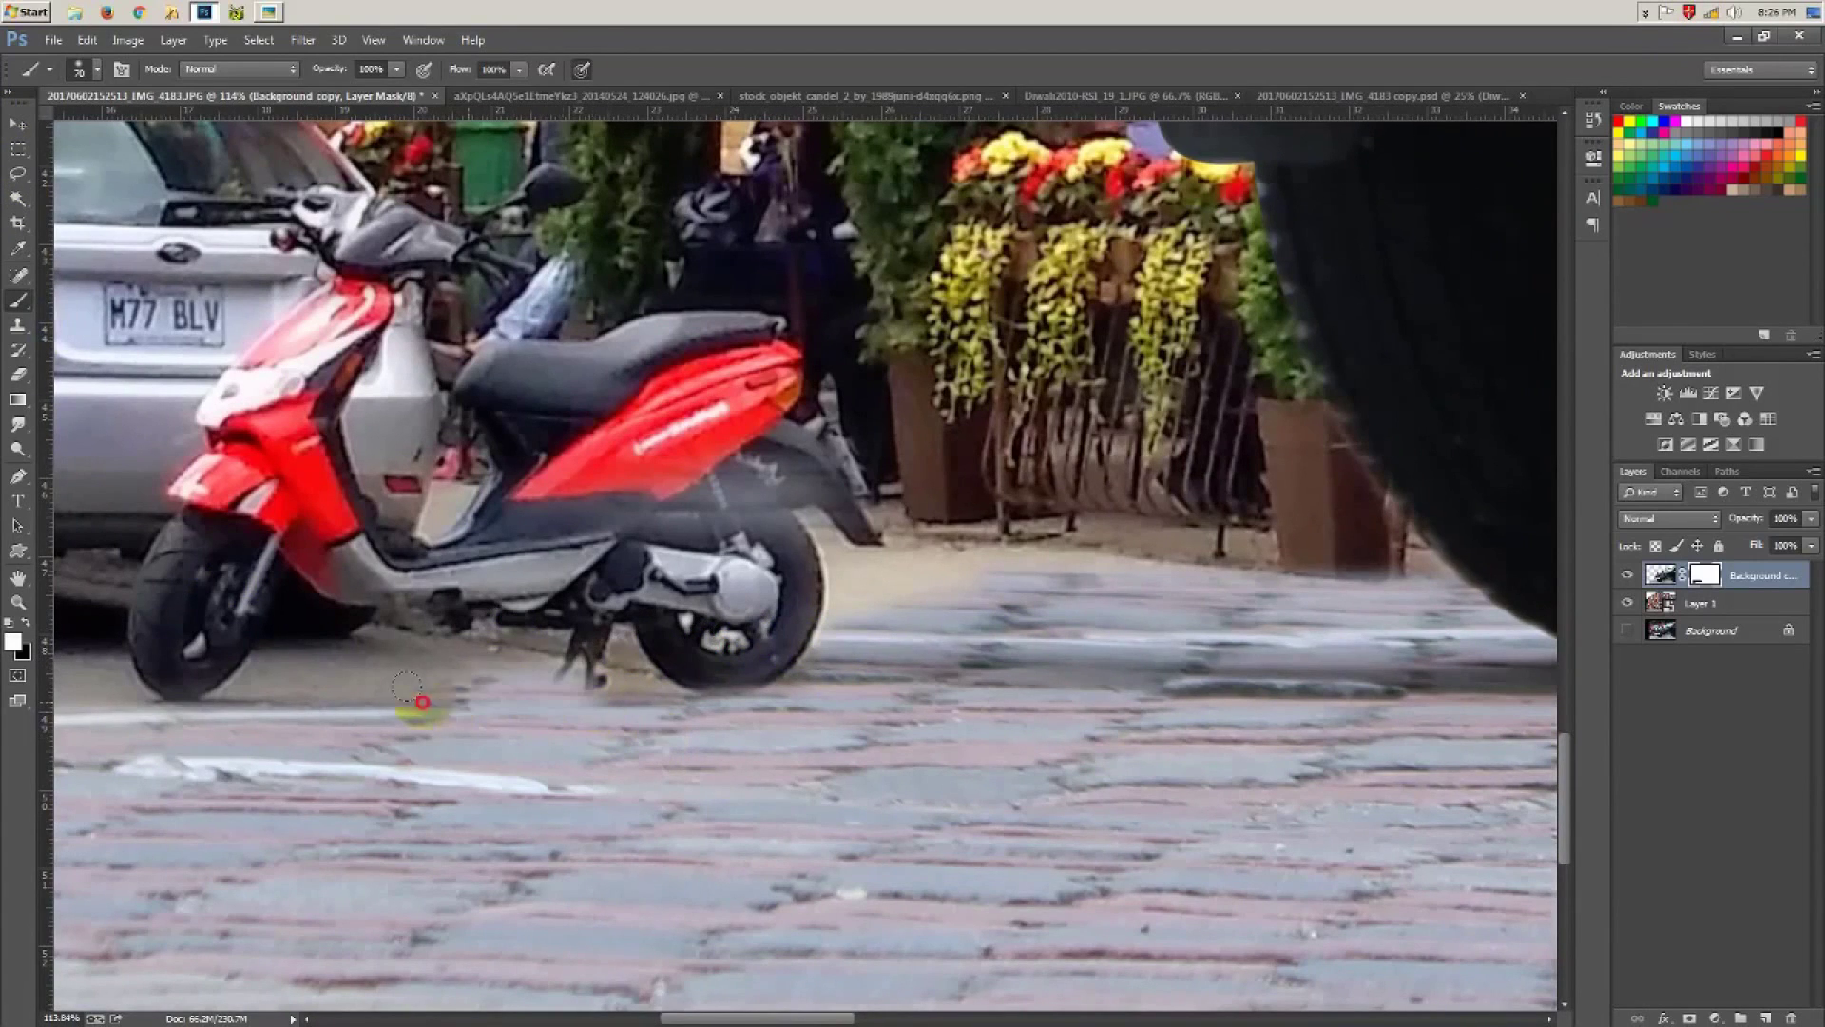
left_click_drag(458, 652, 250, 654)
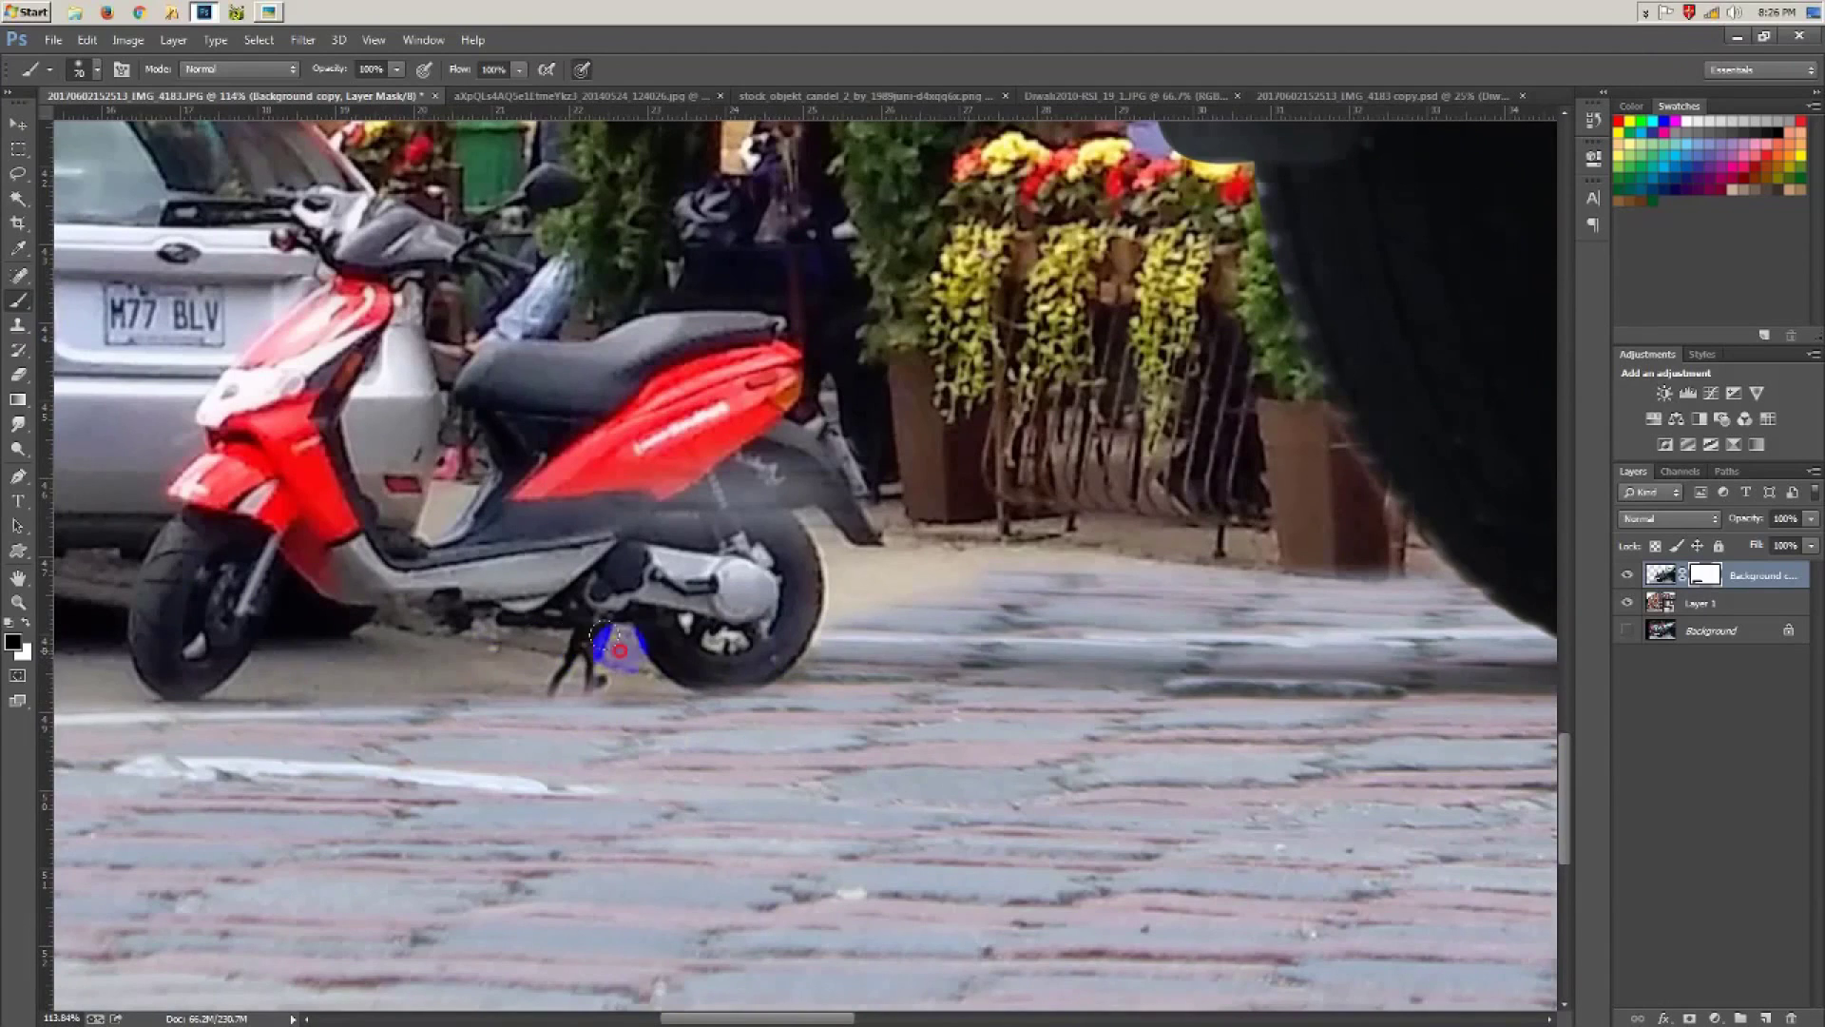
key("x")
left_click_drag(888, 562, 867, 593)
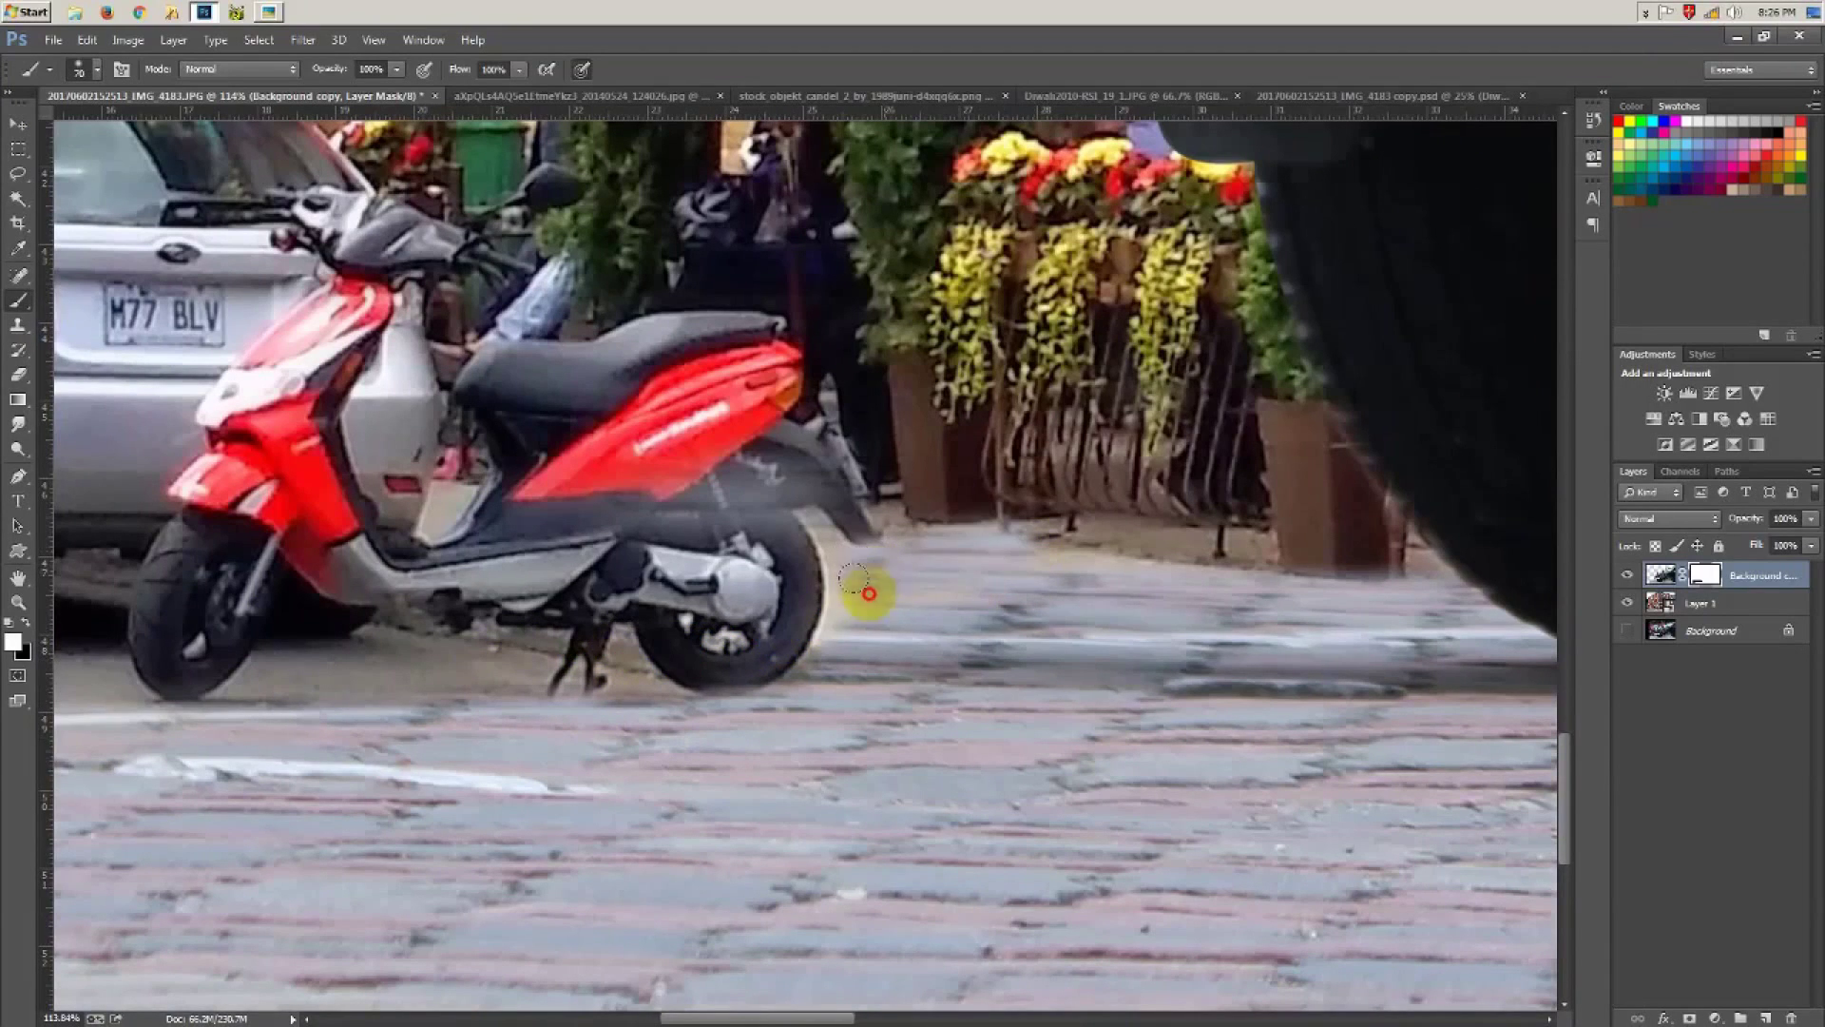
key("x")
mouse_move(1093, 499)
left_mouse_down()
mouse_move(835, 497)
mouse_move(1126, 494)
left_mouse_up()
scroll(1112, 485, "down", 2)
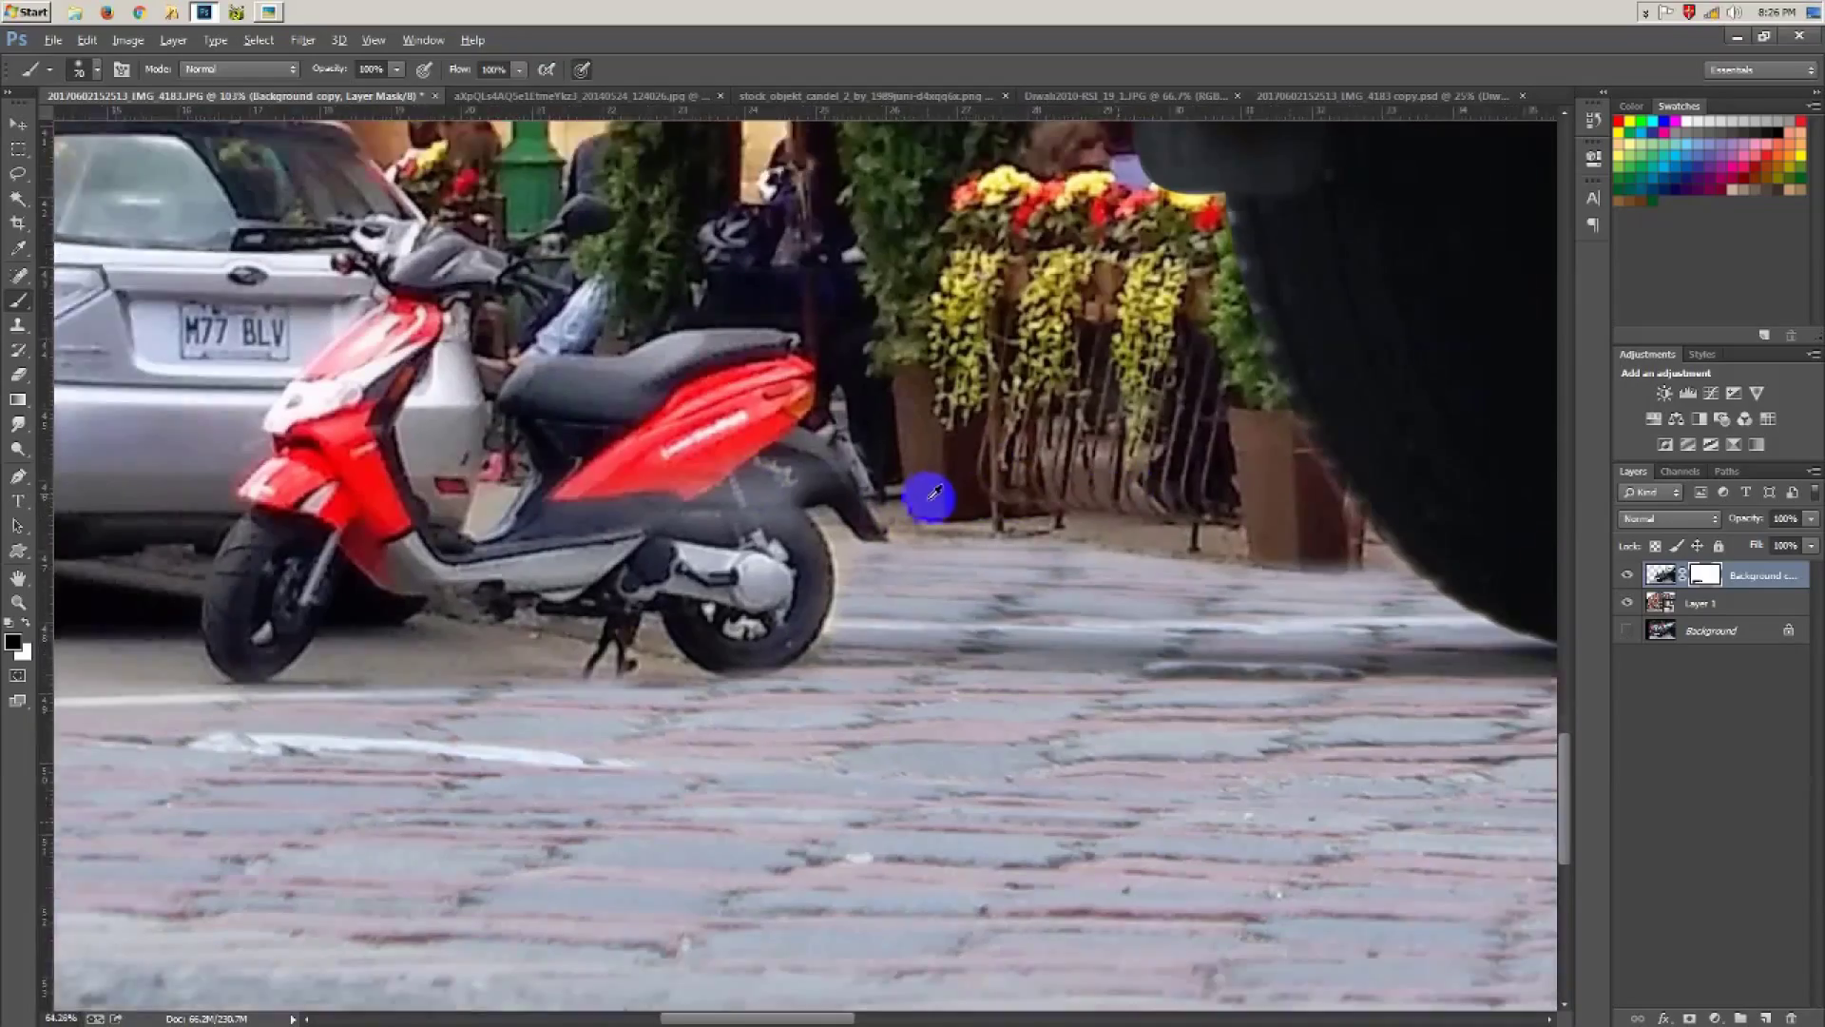
scroll(929, 488, "down", 2)
scroll(567, 704, "down", 1)
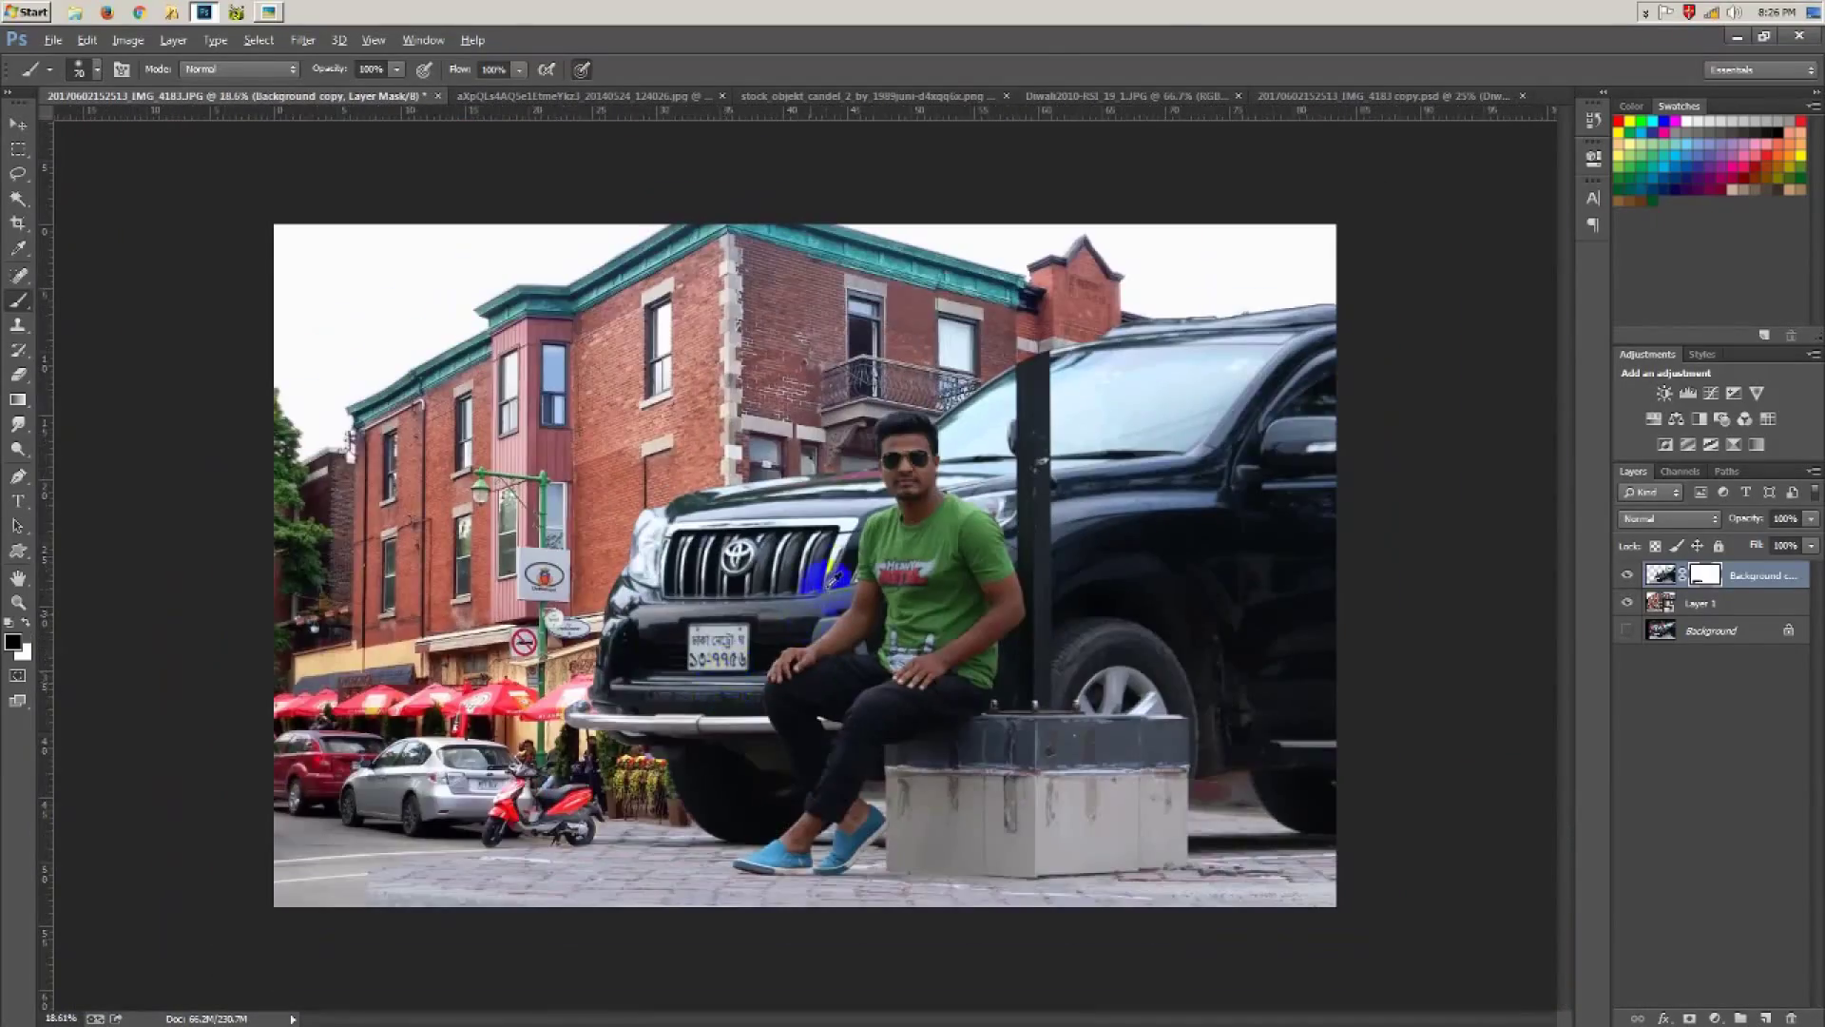
Step: Apply the layer mask on the Background copy layer
key("ctrl+0")
left_click(18, 123)
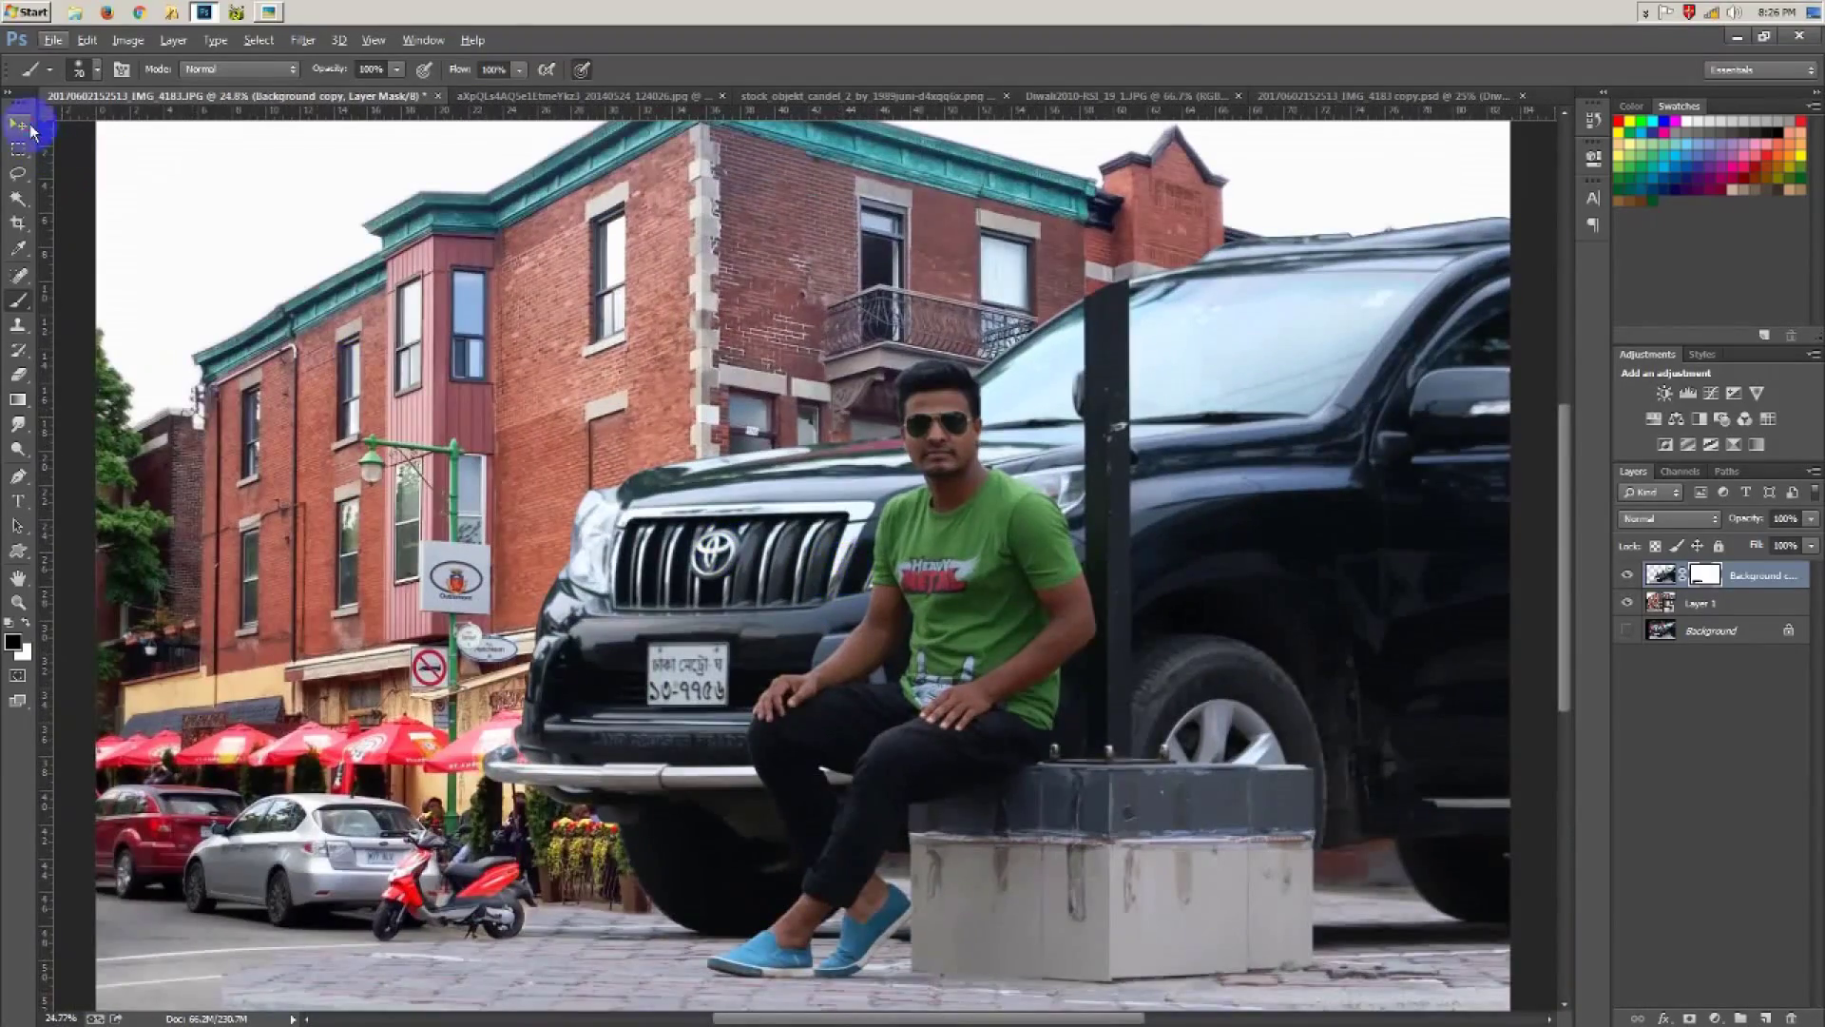
scroll(704, 347, "down", 1)
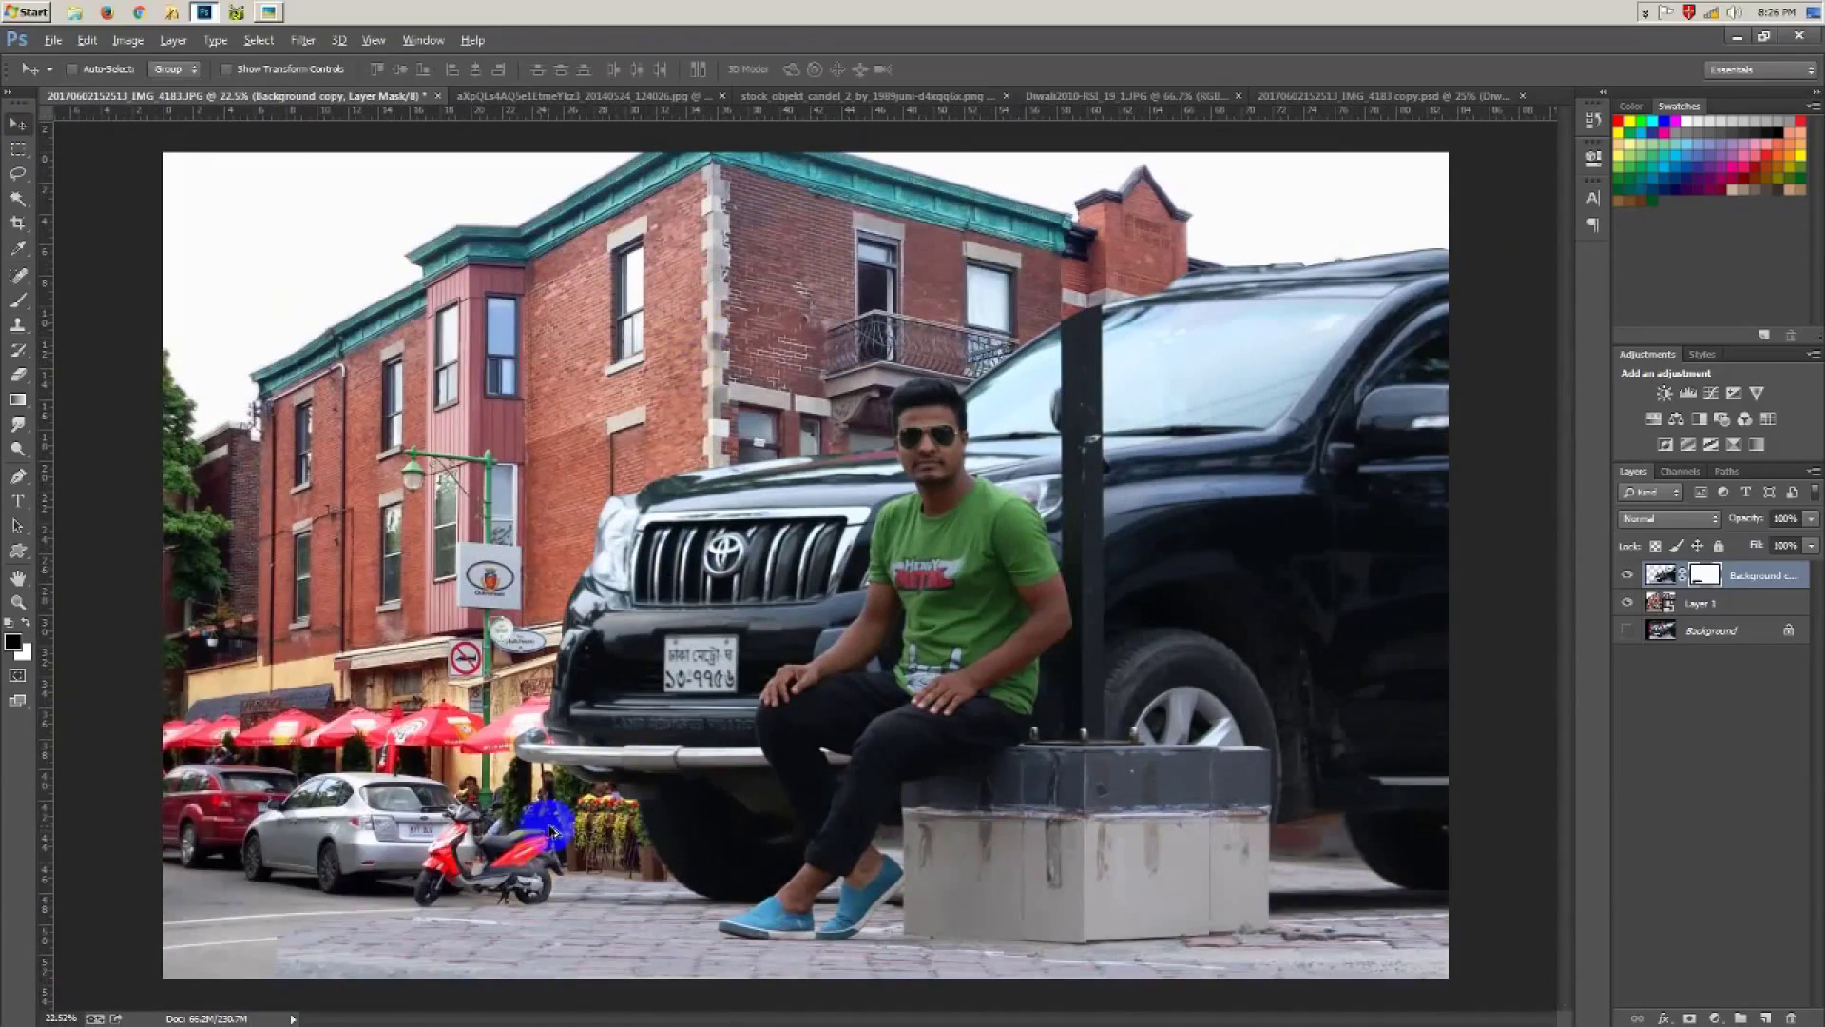
scroll(499, 677, "up", 2)
scroll(499, 677, "up", 2)
left_click_drag(709, 370, 709, 337)
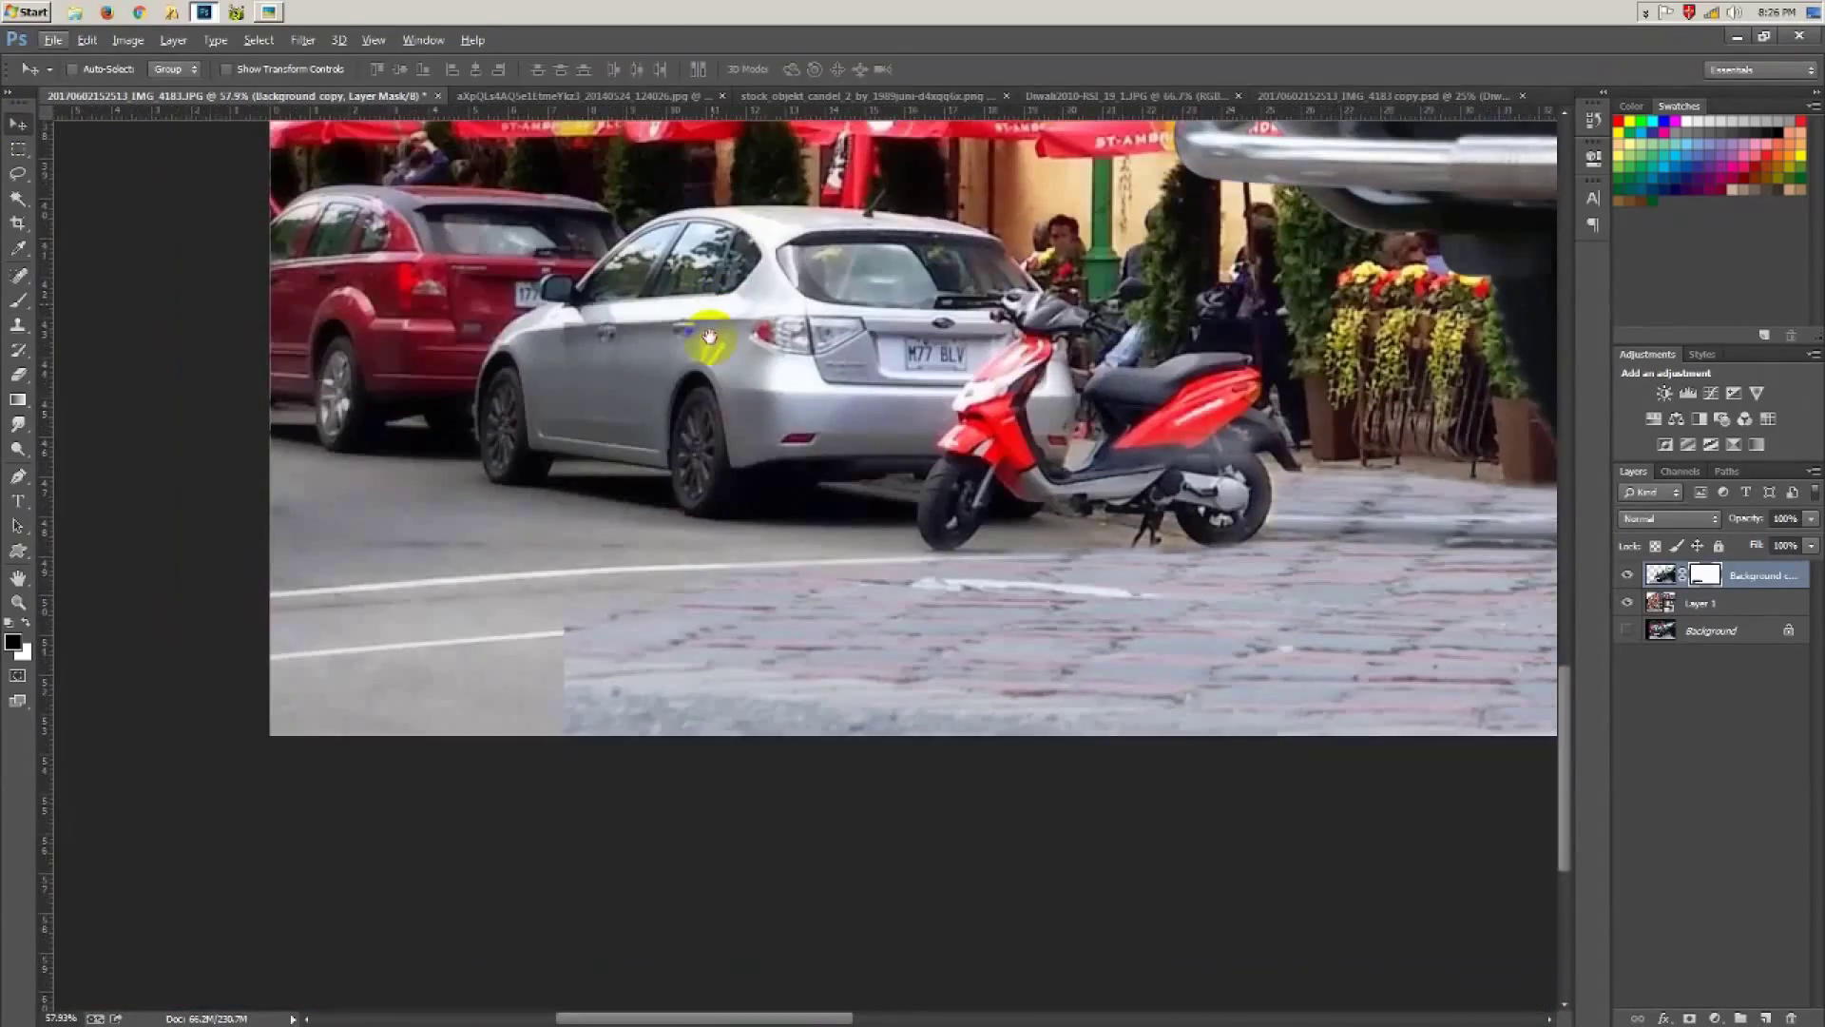
scroll(909, 568, "up", 1)
right_click(1698, 576)
left_click(1692, 625)
Step: Clone-stamp cobblestones over the grey bottom-left road strip and its white line
left_click(18, 324)
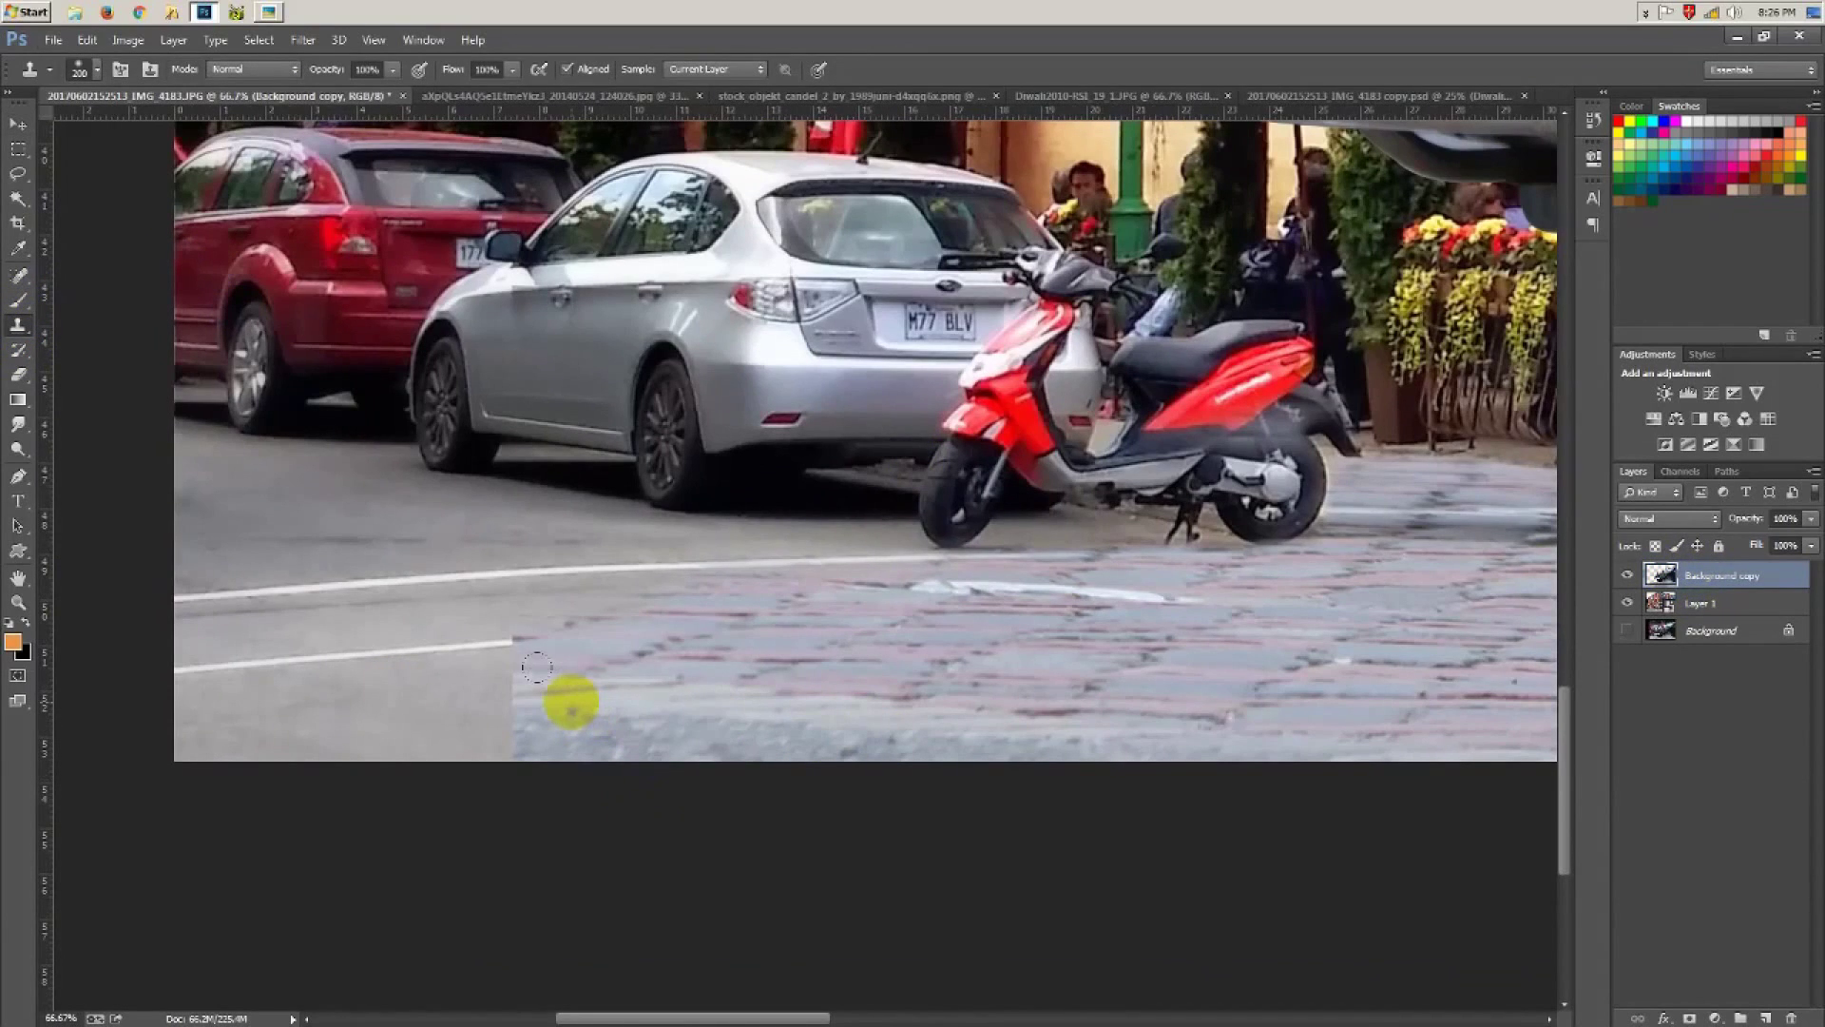
left_click_drag(680, 684, 285, 732)
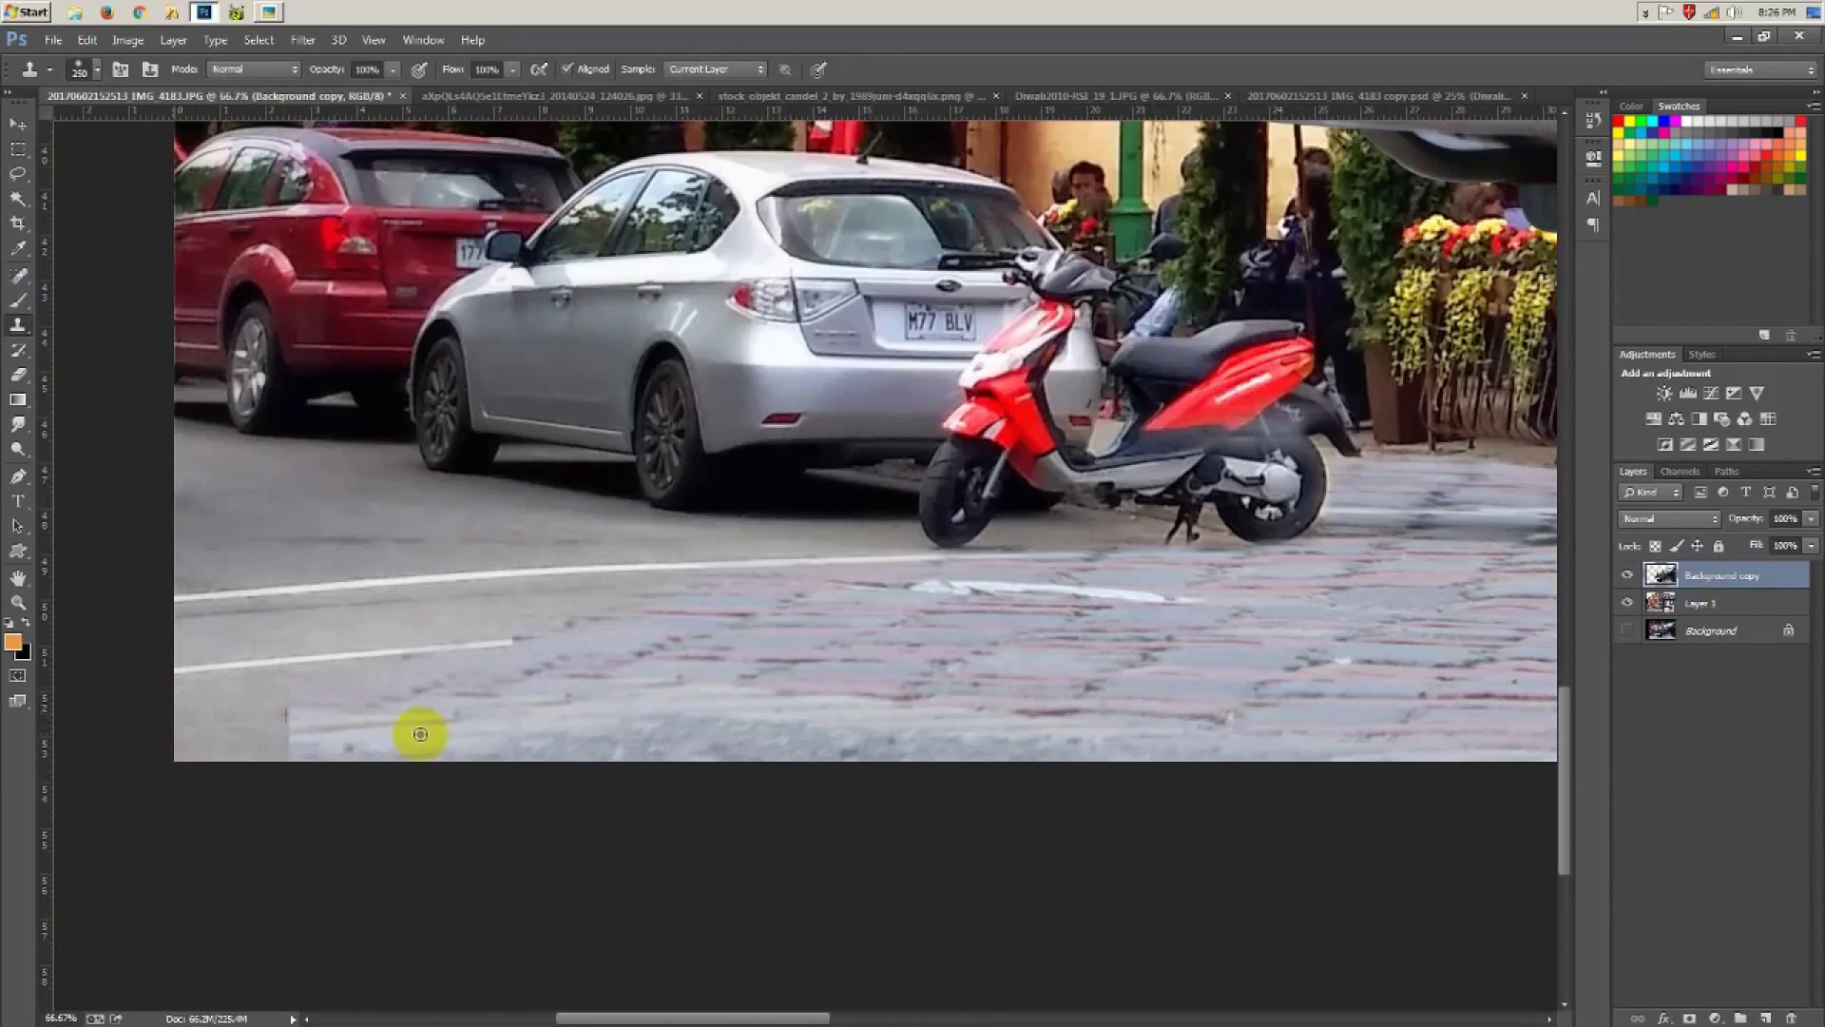
mouse_move(334, 660)
left_mouse_down()
mouse_move(102, 697)
mouse_move(208, 726)
left_mouse_up()
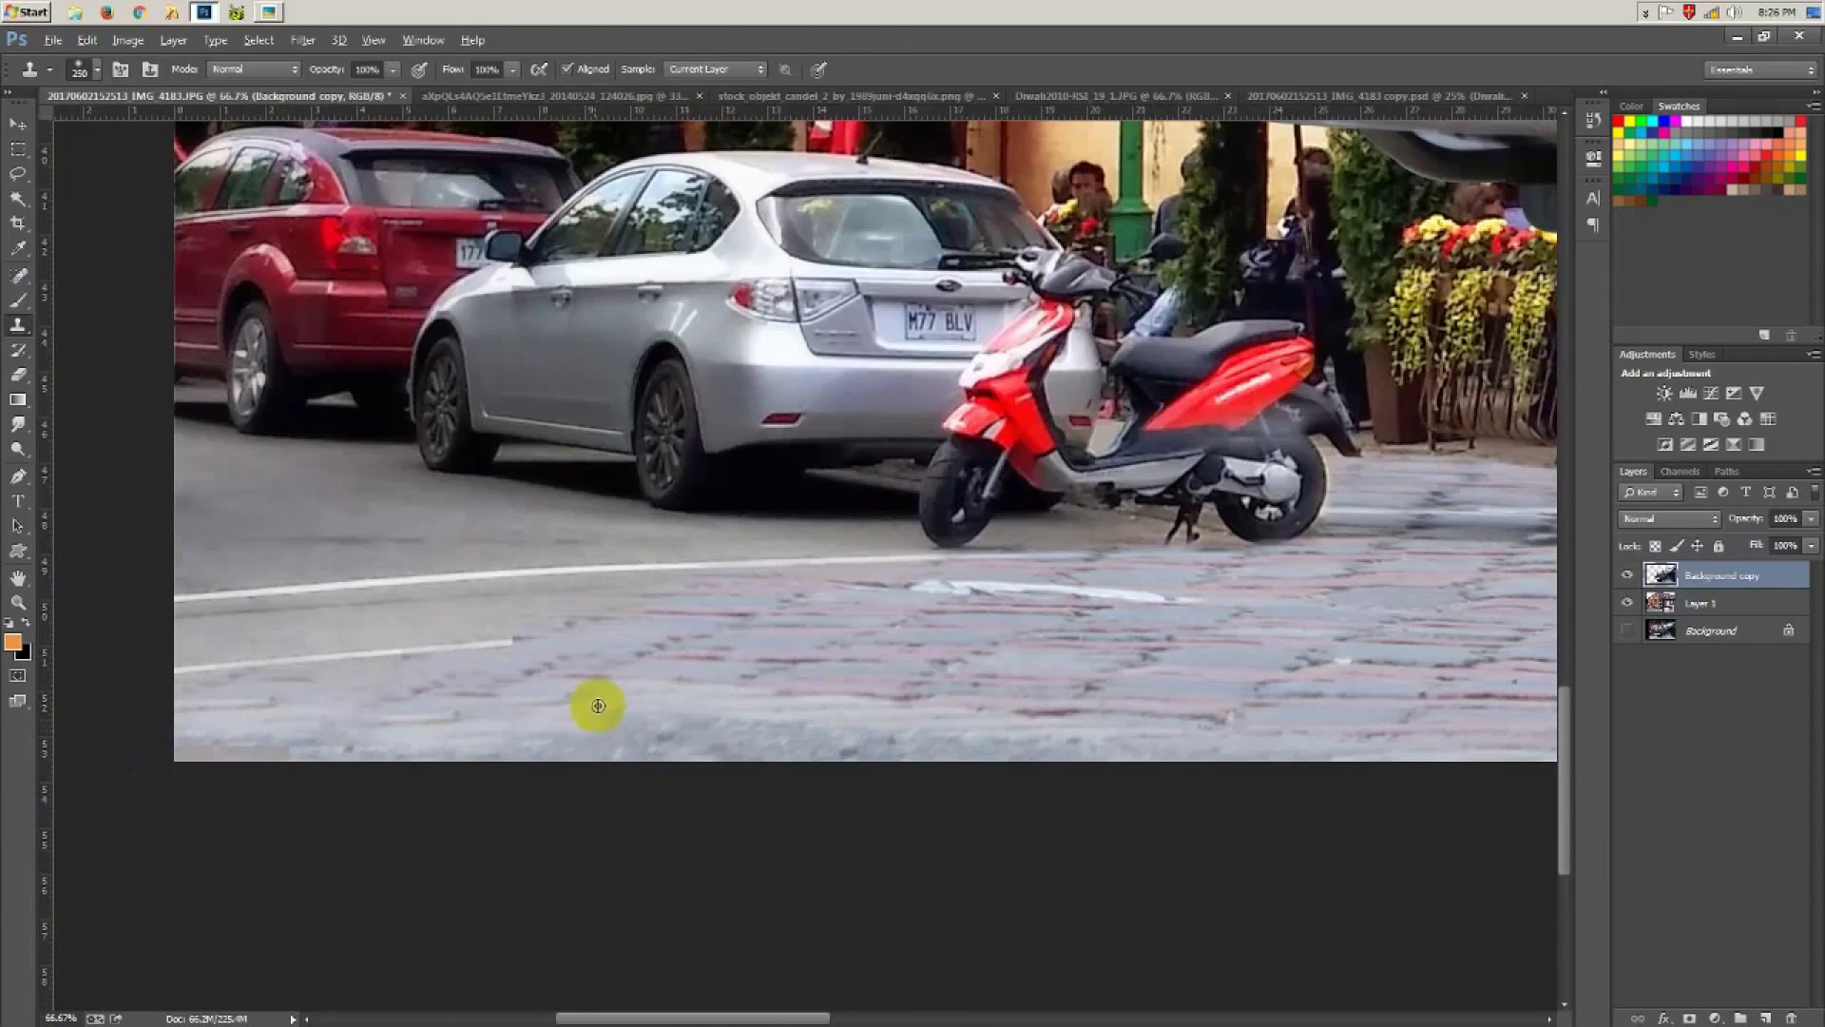
left_click_drag(440, 652, 131, 690)
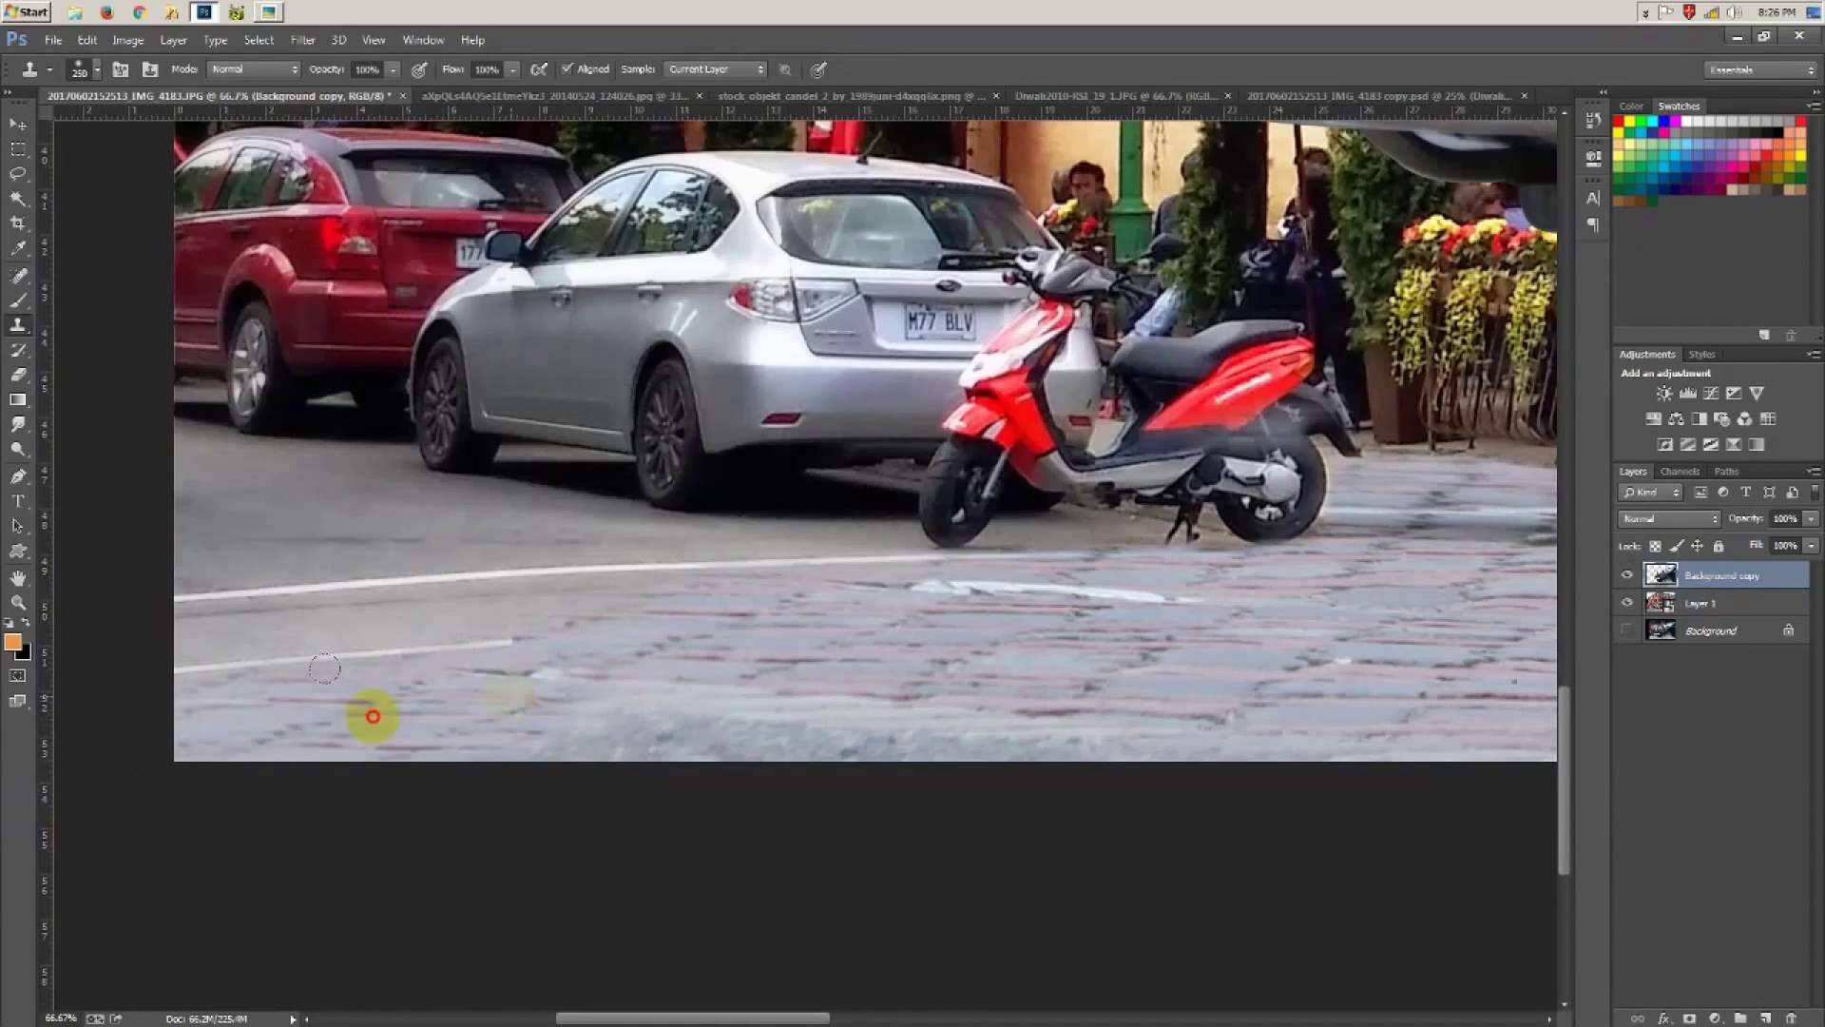
mouse_move(543, 653)
left_mouse_down()
mouse_move(247, 646)
mouse_move(530, 691)
left_mouse_up()
Step: Resample a road clone source and blend more cobblestone texture into the seam
left_click(593, 754, "alt")
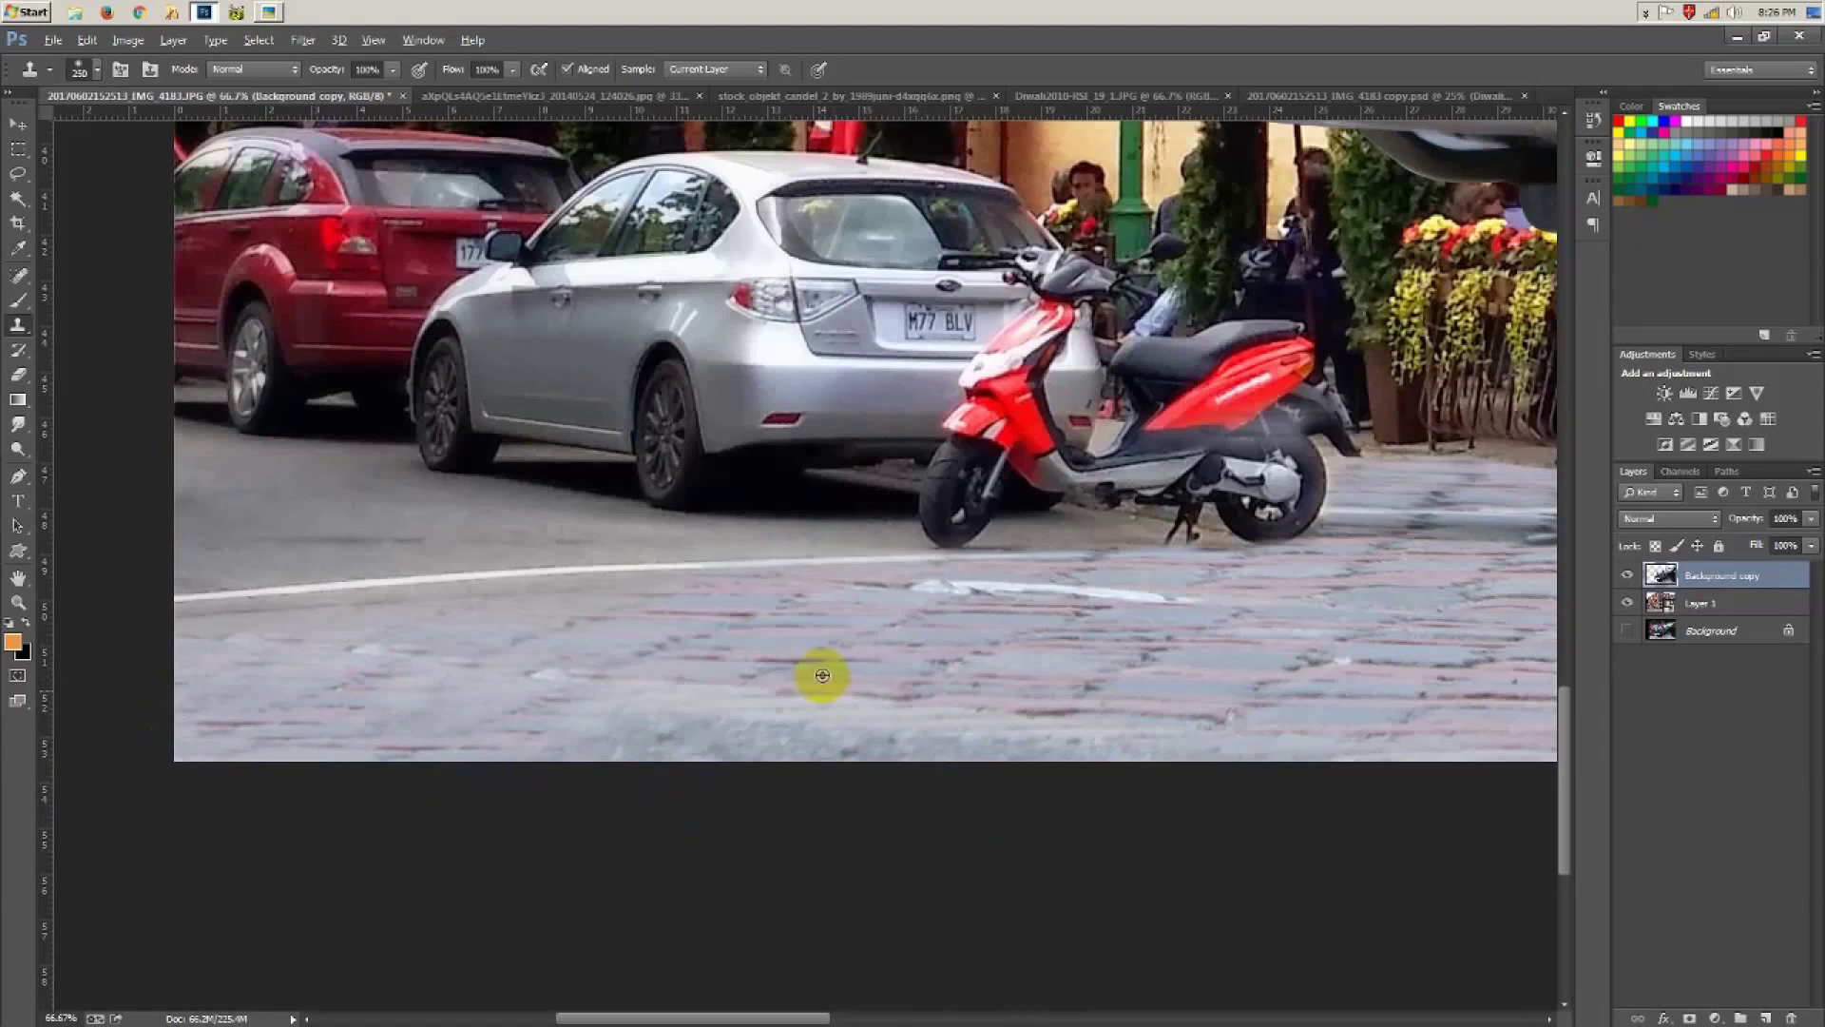
scroll(823, 675, "down", 3)
scroll(755, 717, "up", 2)
scroll(750, 681, "up", 1)
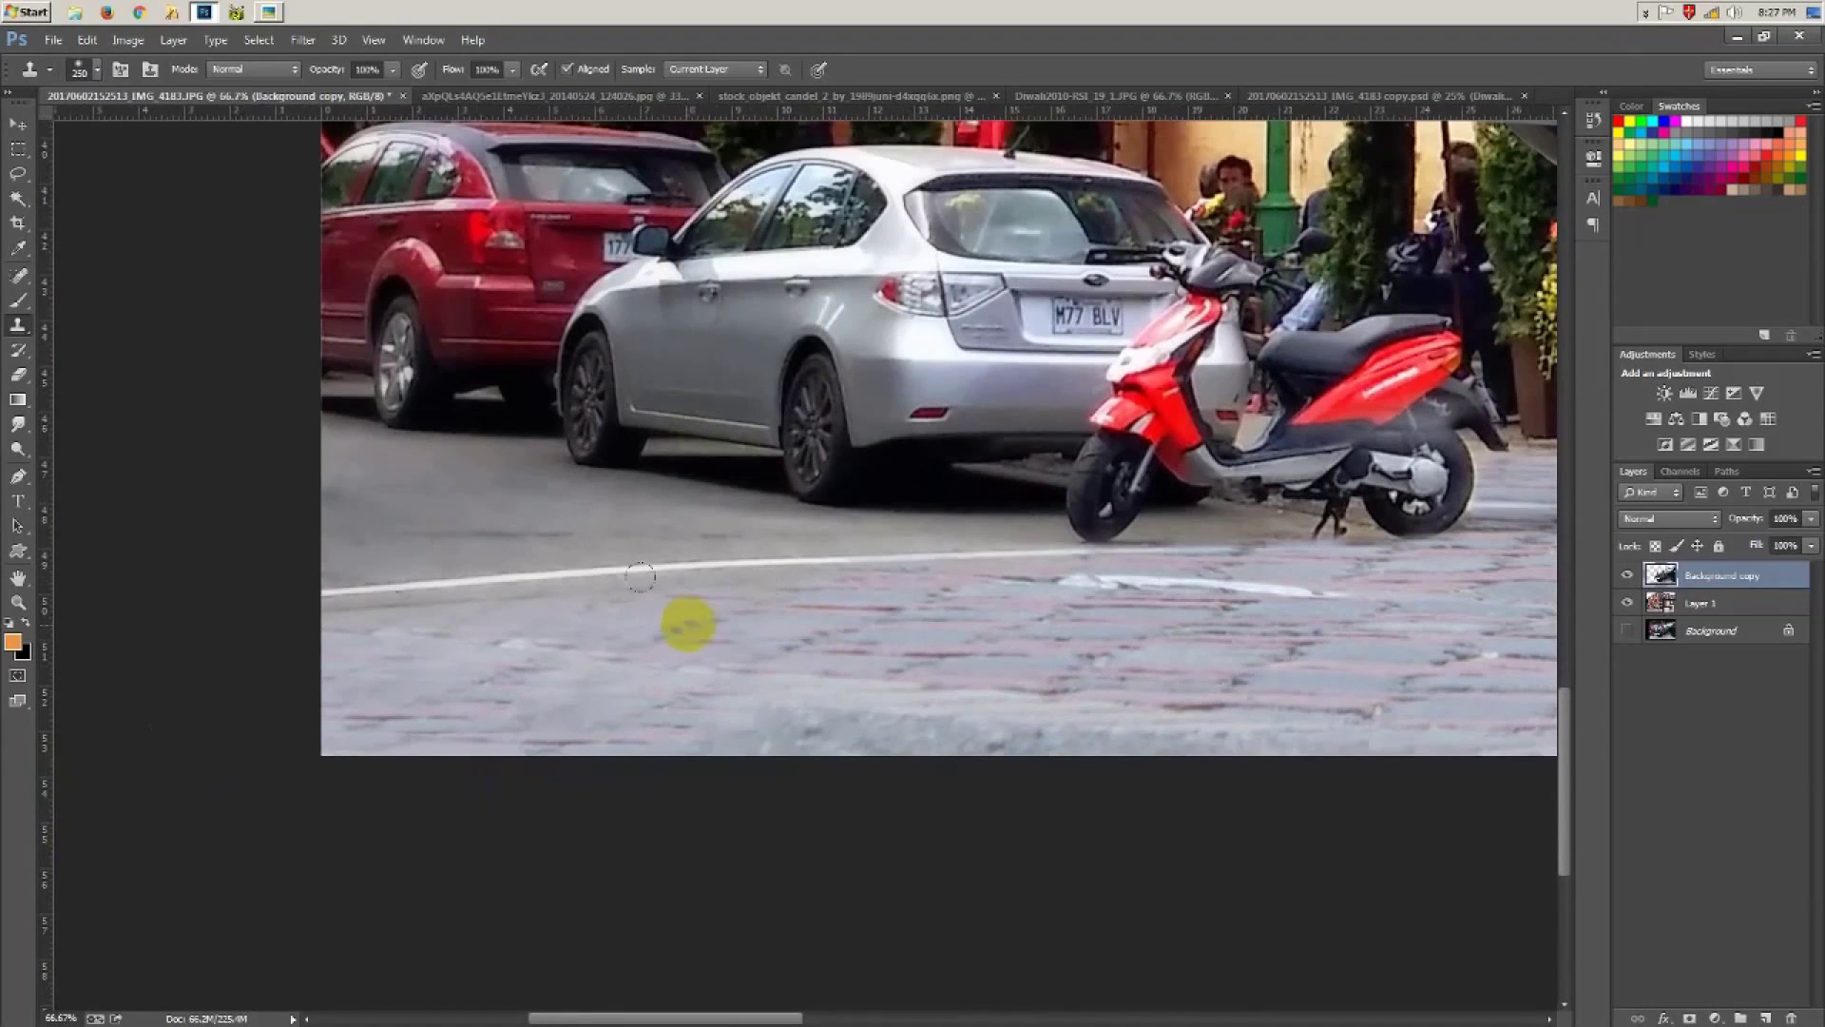
mouse_move(478, 638)
left_mouse_down()
mouse_move(456, 656)
mouse_move(590, 624)
mouse_move(411, 644)
left_mouse_up()
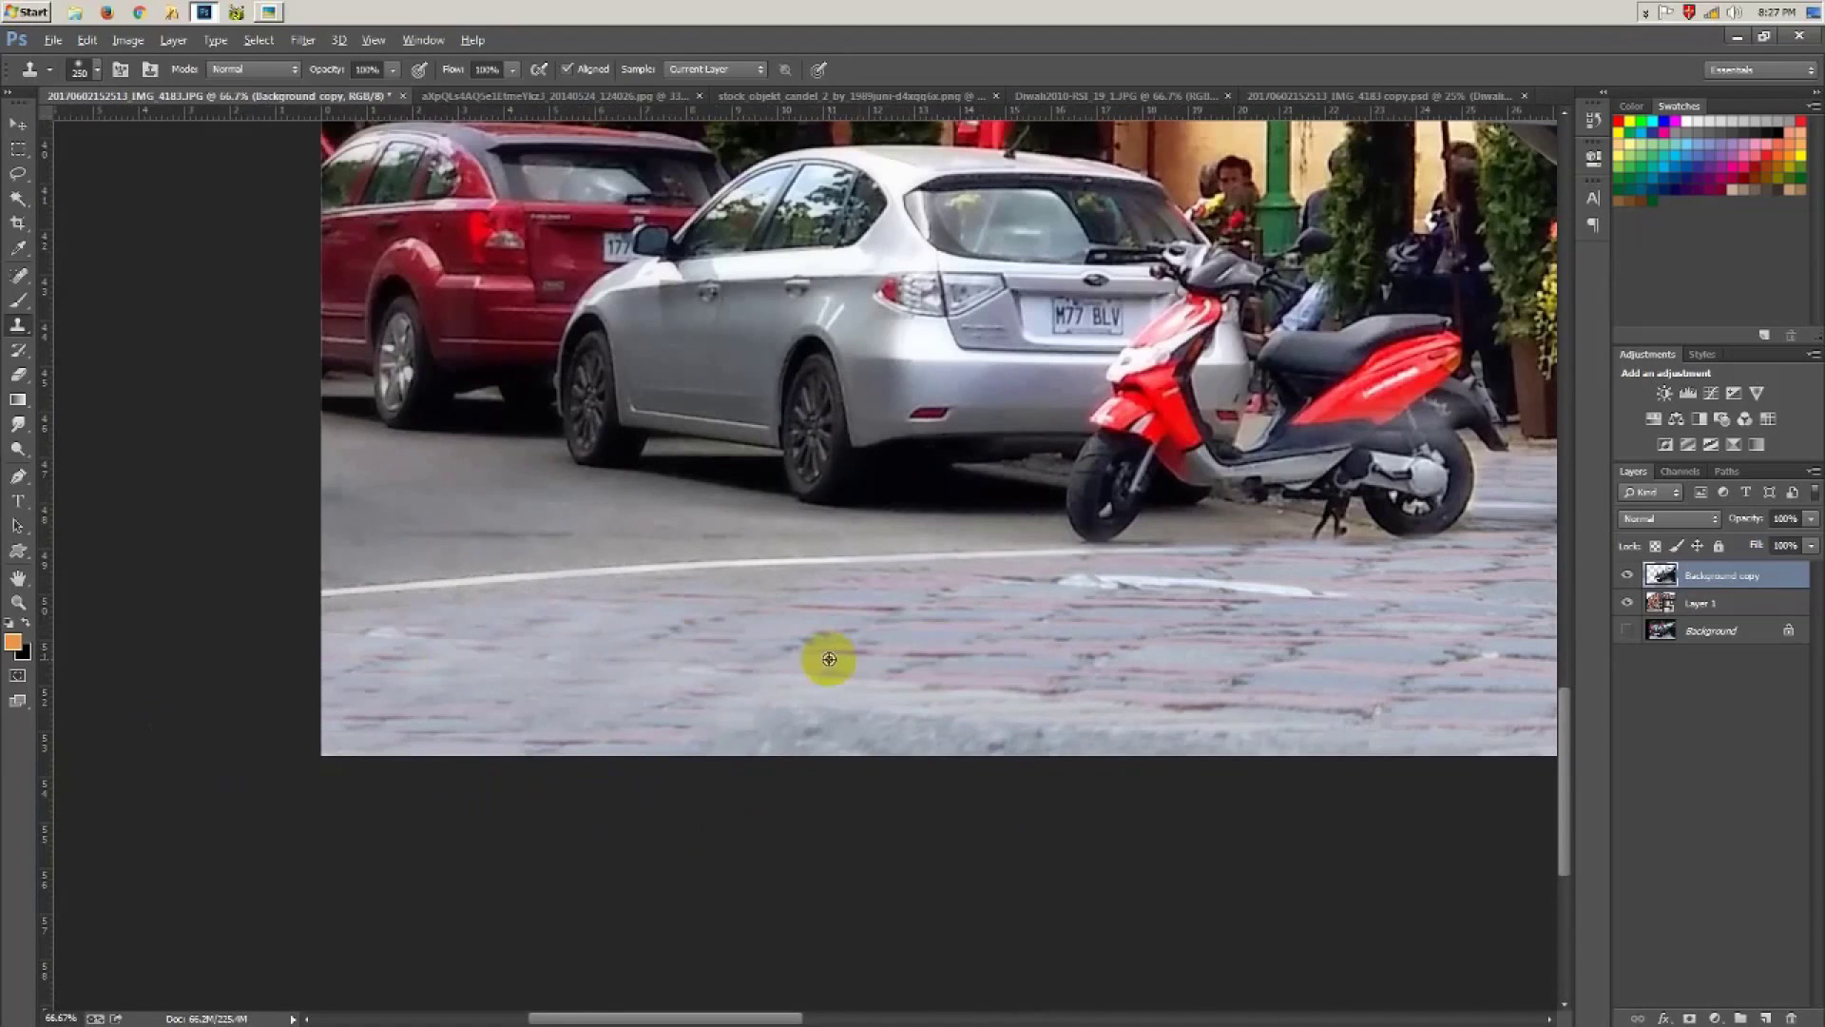
scroll(900, 673, "down", 4)
scroll(900, 673, "down", 2)
left_click(18, 124)
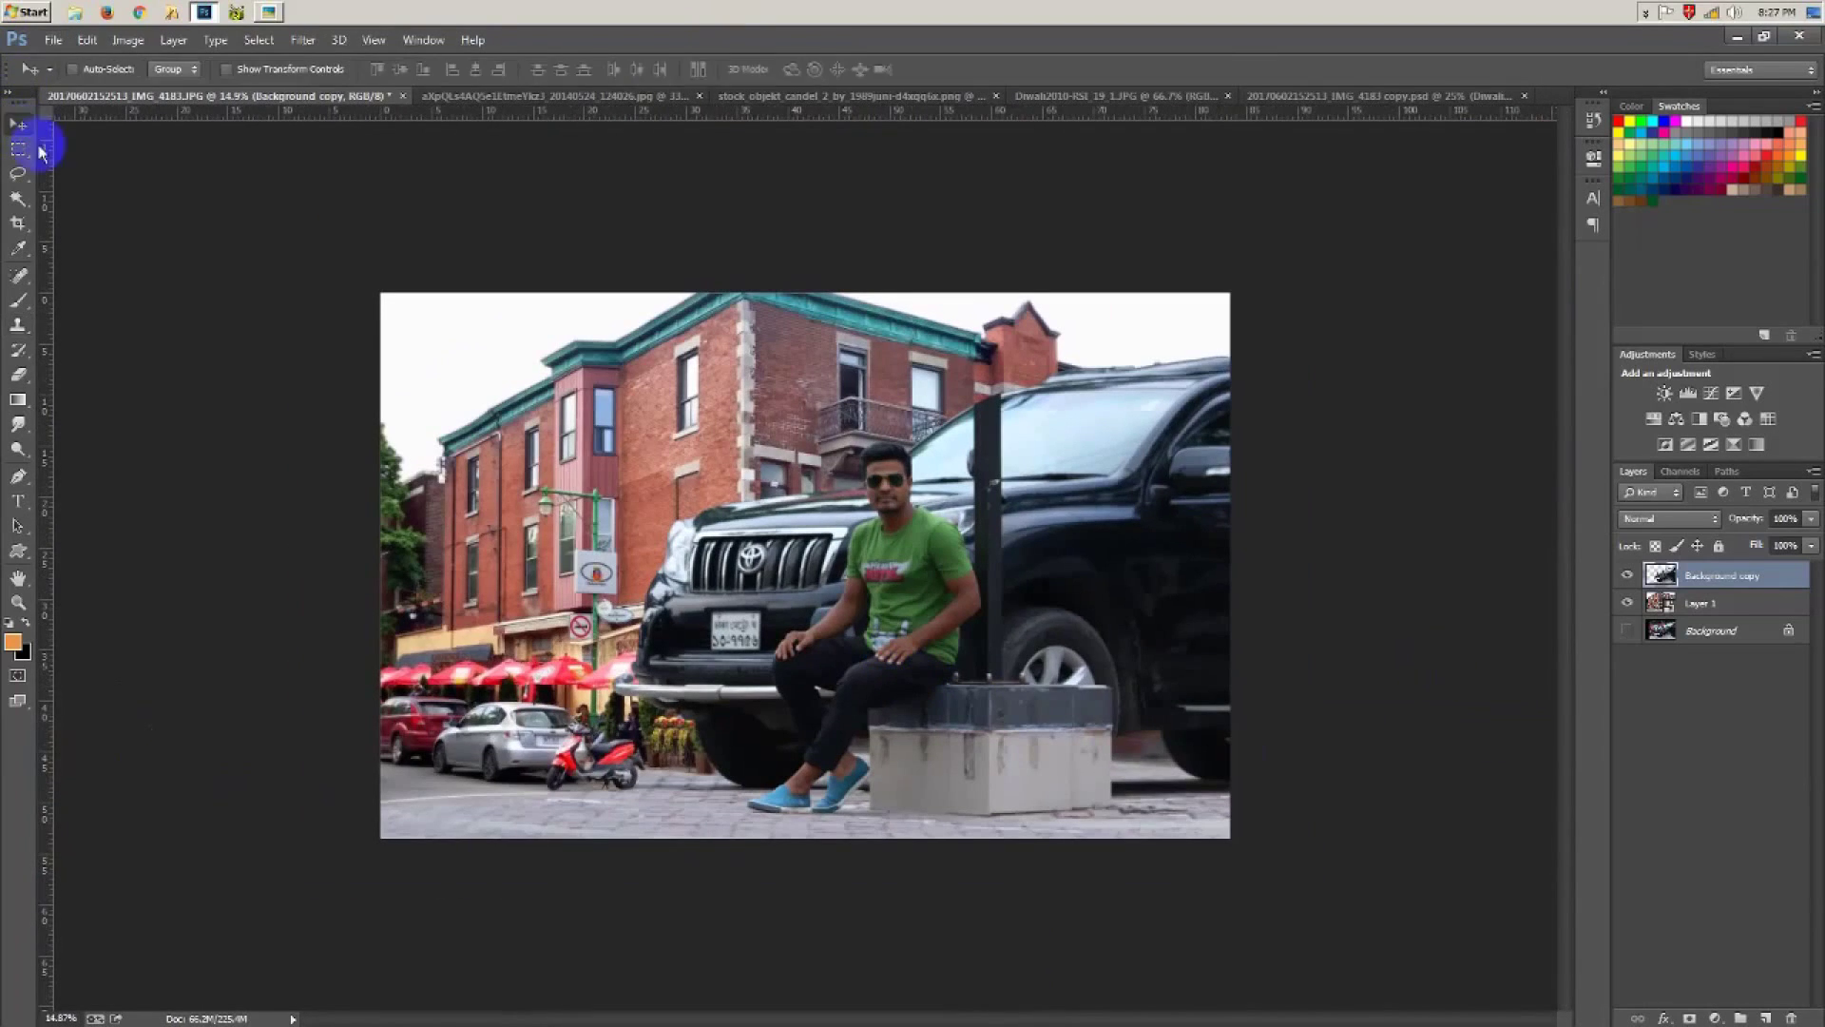
Step: Apply a Tilt-Shift blur to Layer 1, focus band at the image bottom, with stronger blur
scroll(1024, 408, "up", 1)
scroll(1024, 408, "up", 1)
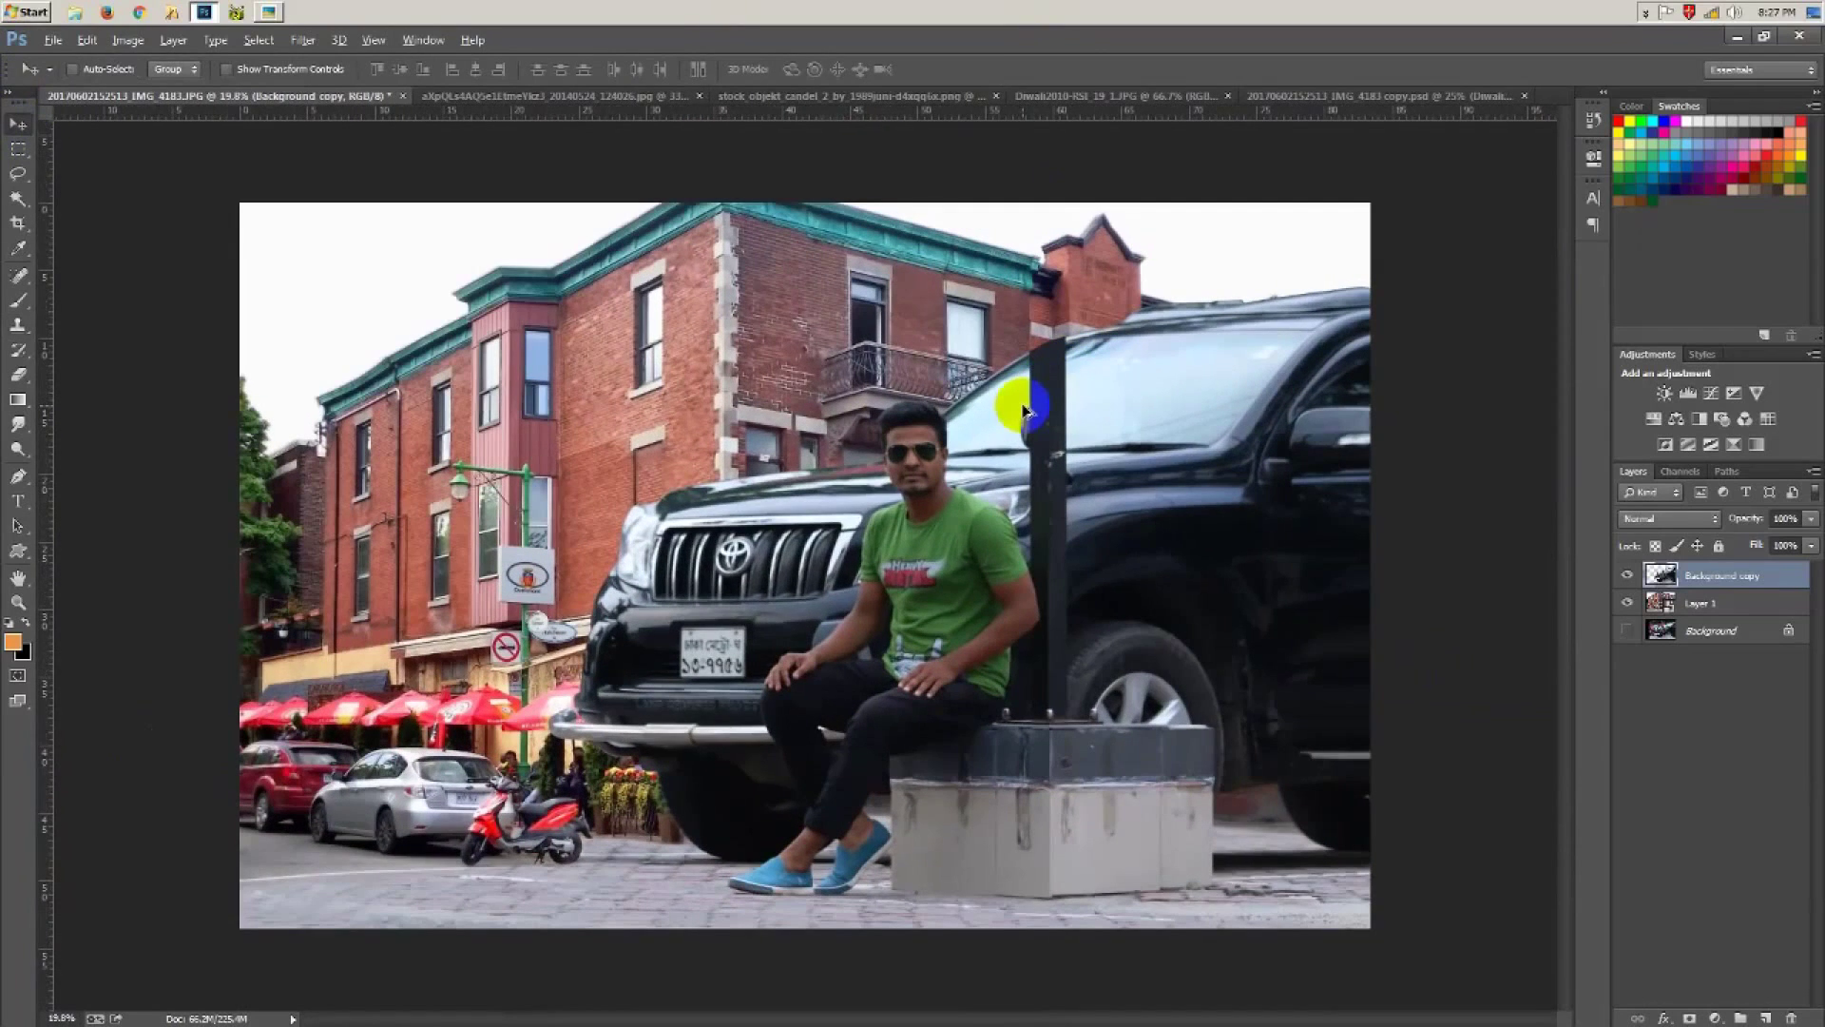
left_click(1691, 603)
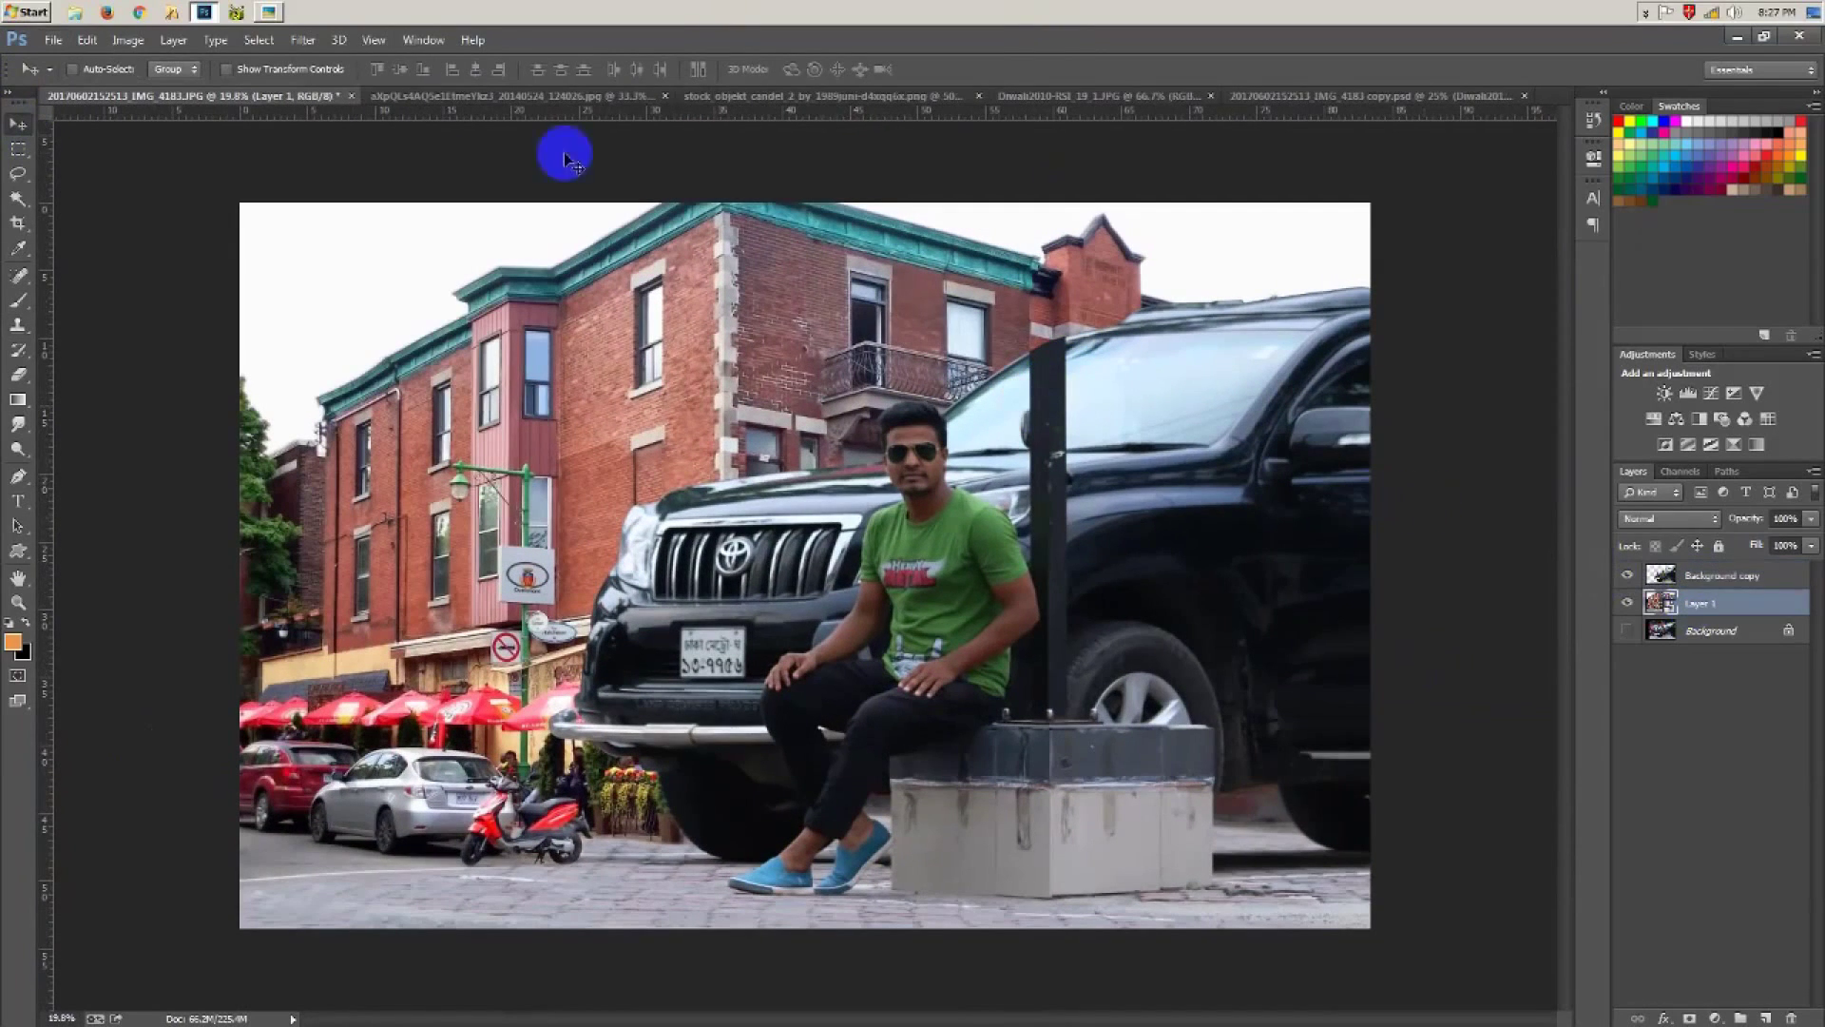
left_click(309, 49)
left_click(580, 273)
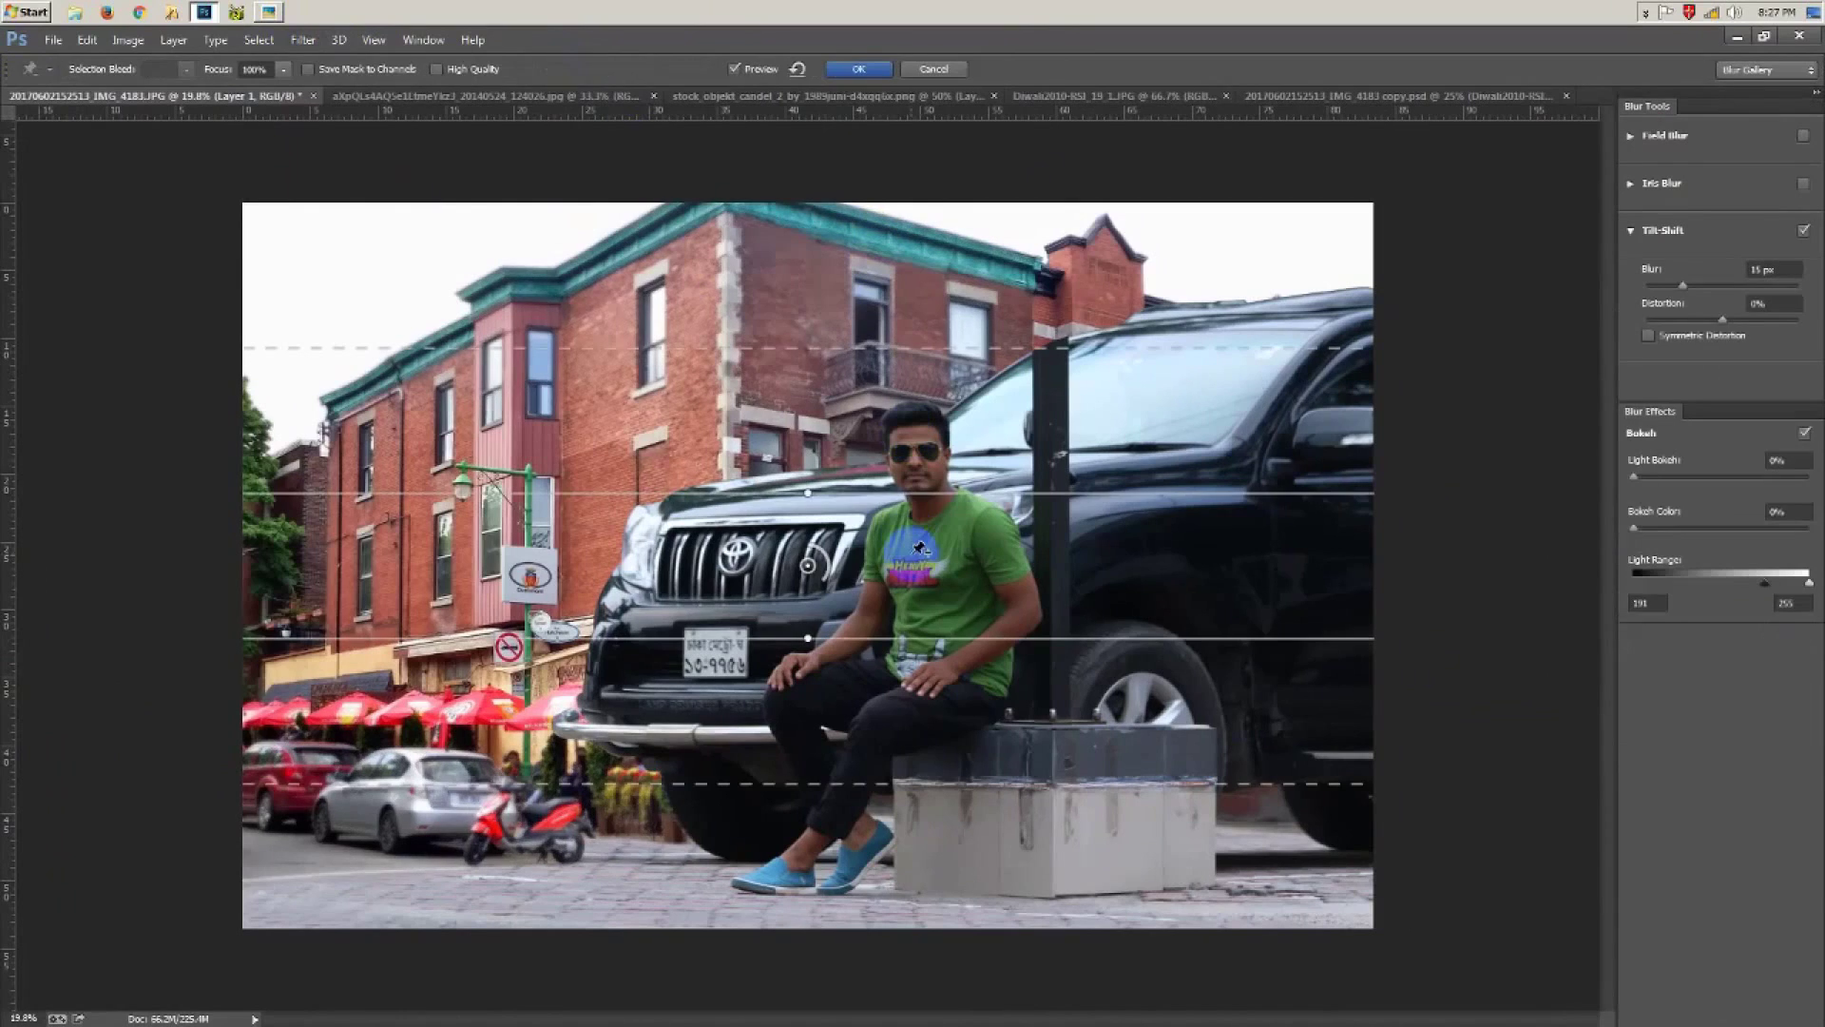
left_click_drag(807, 566, 781, 1003)
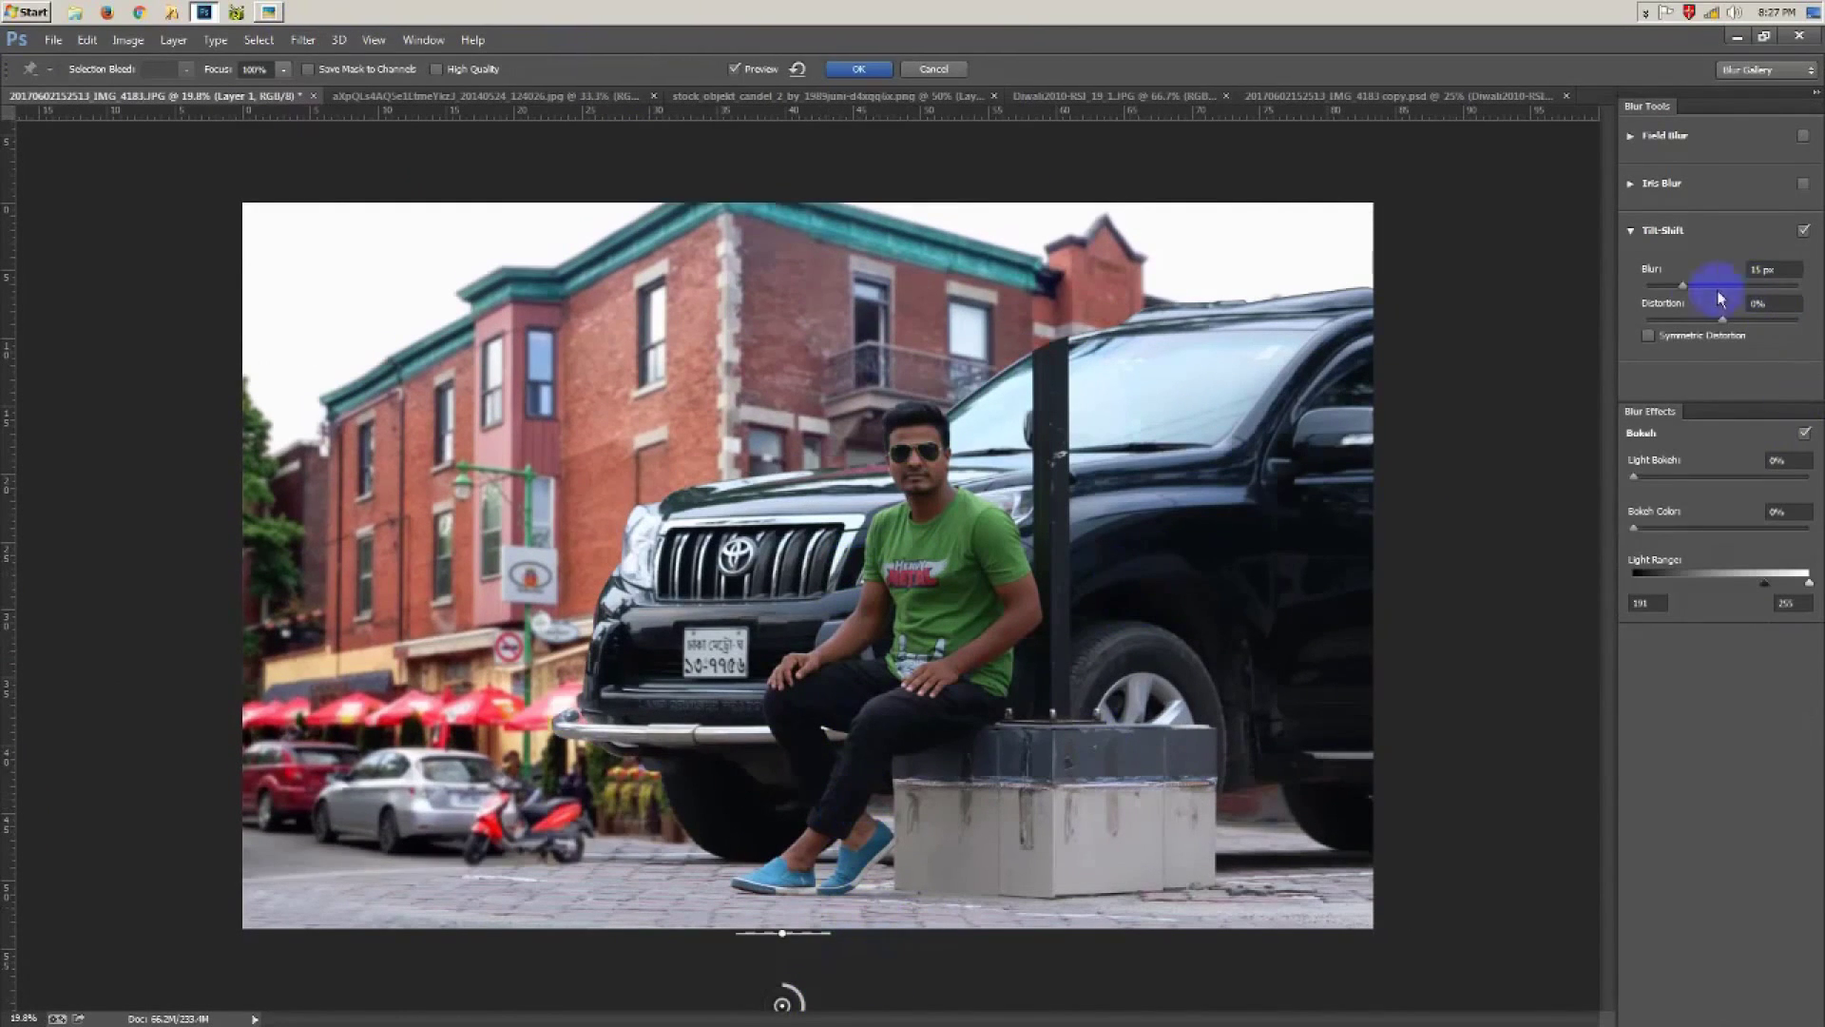
left_click_drag(1680, 284, 1713, 286)
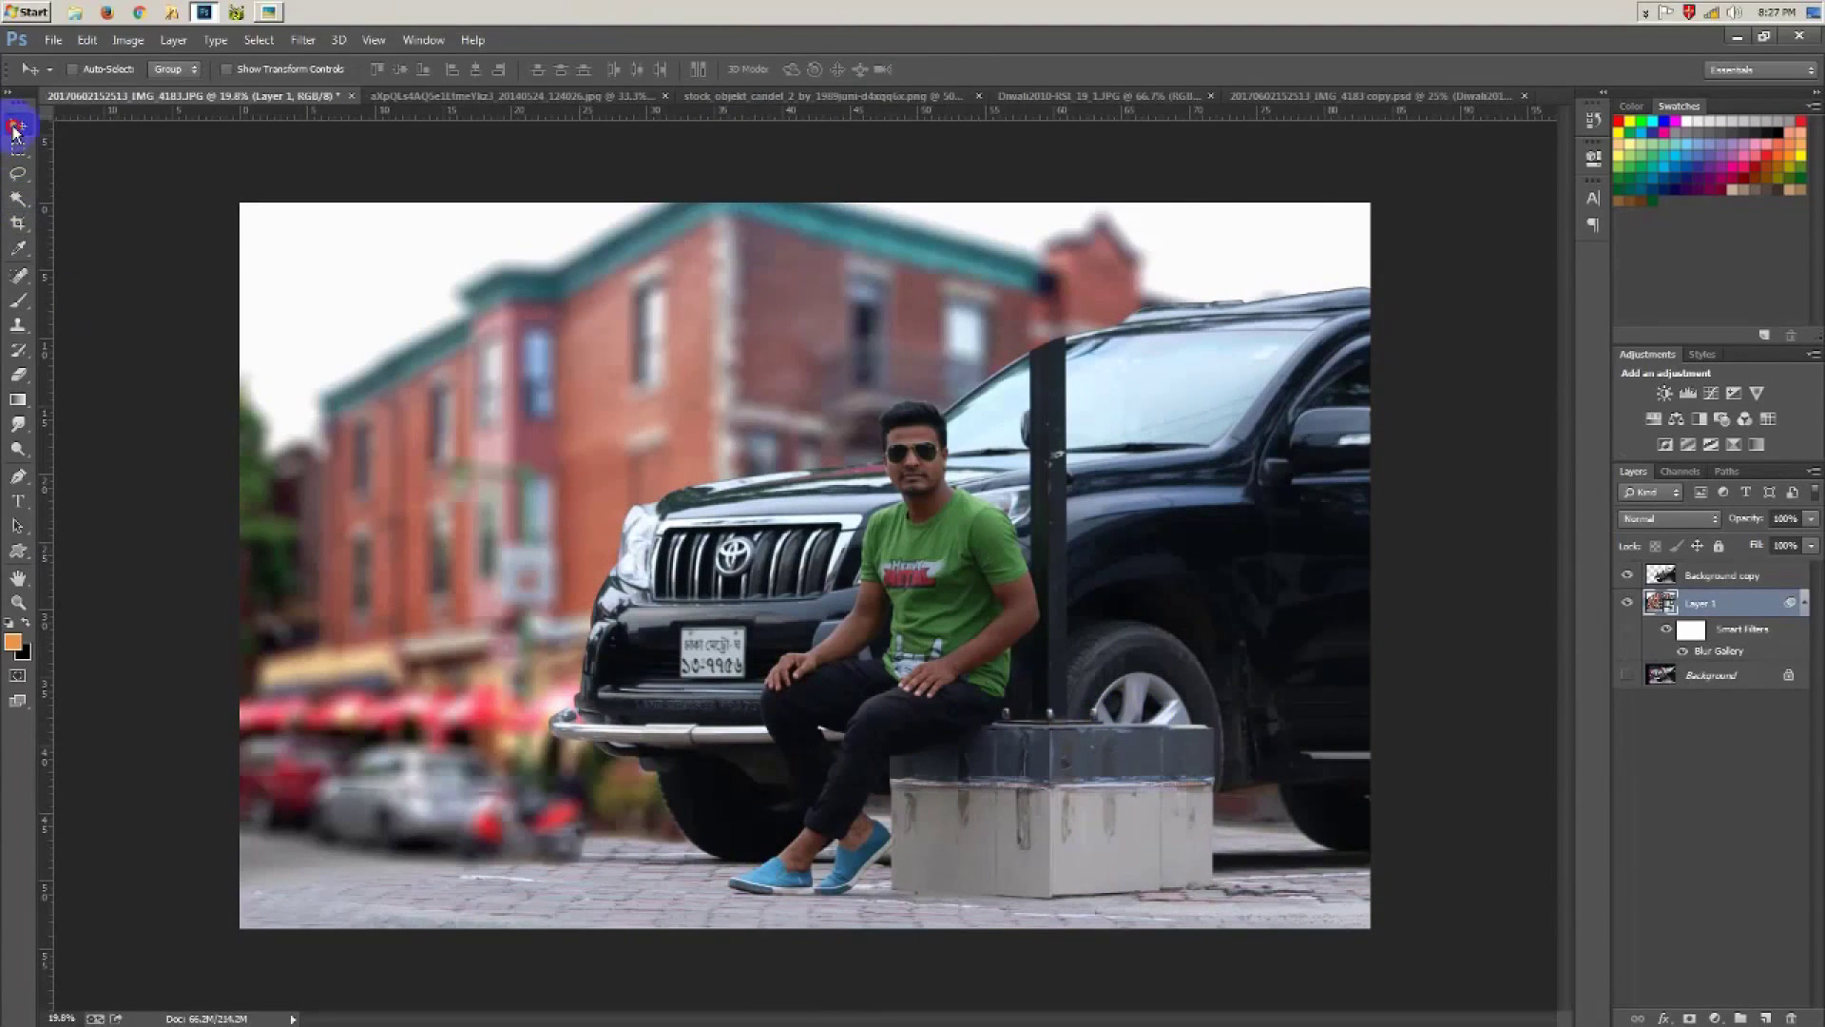
Step: Launch the Camera Raw Filter on the Background copy layer
left_click(1708, 578)
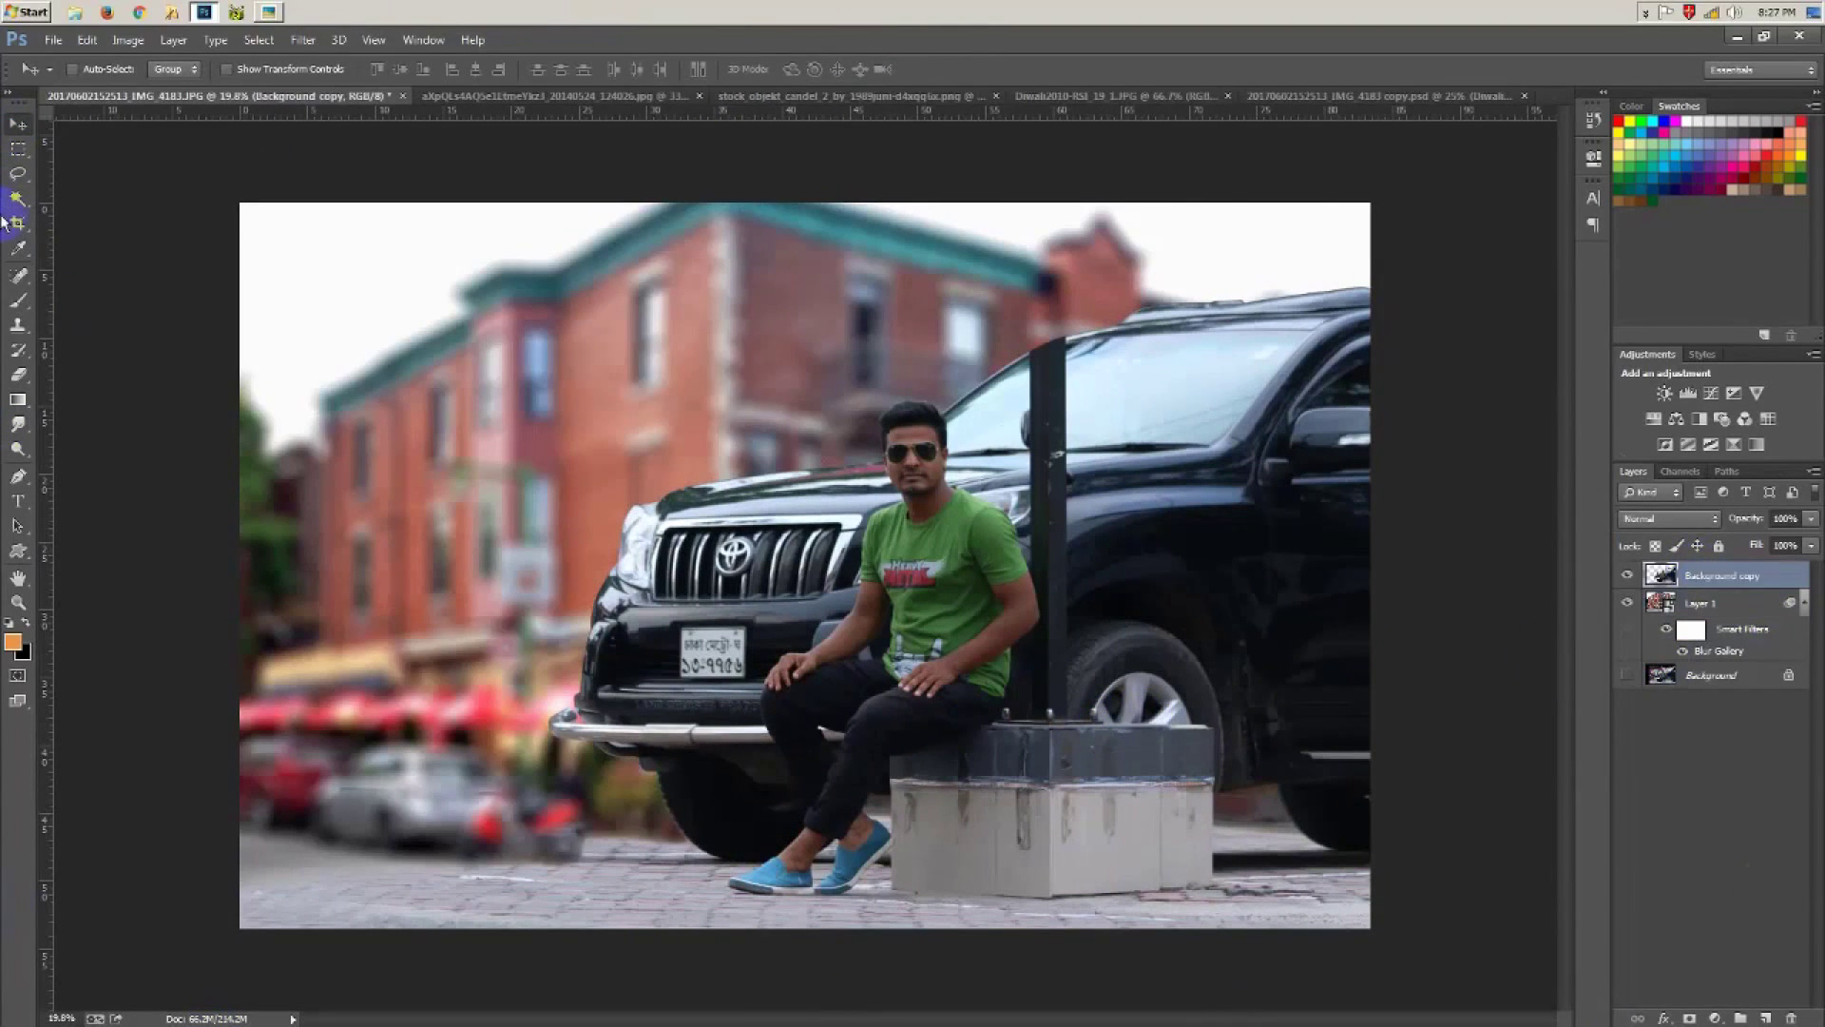
left_click(302, 40)
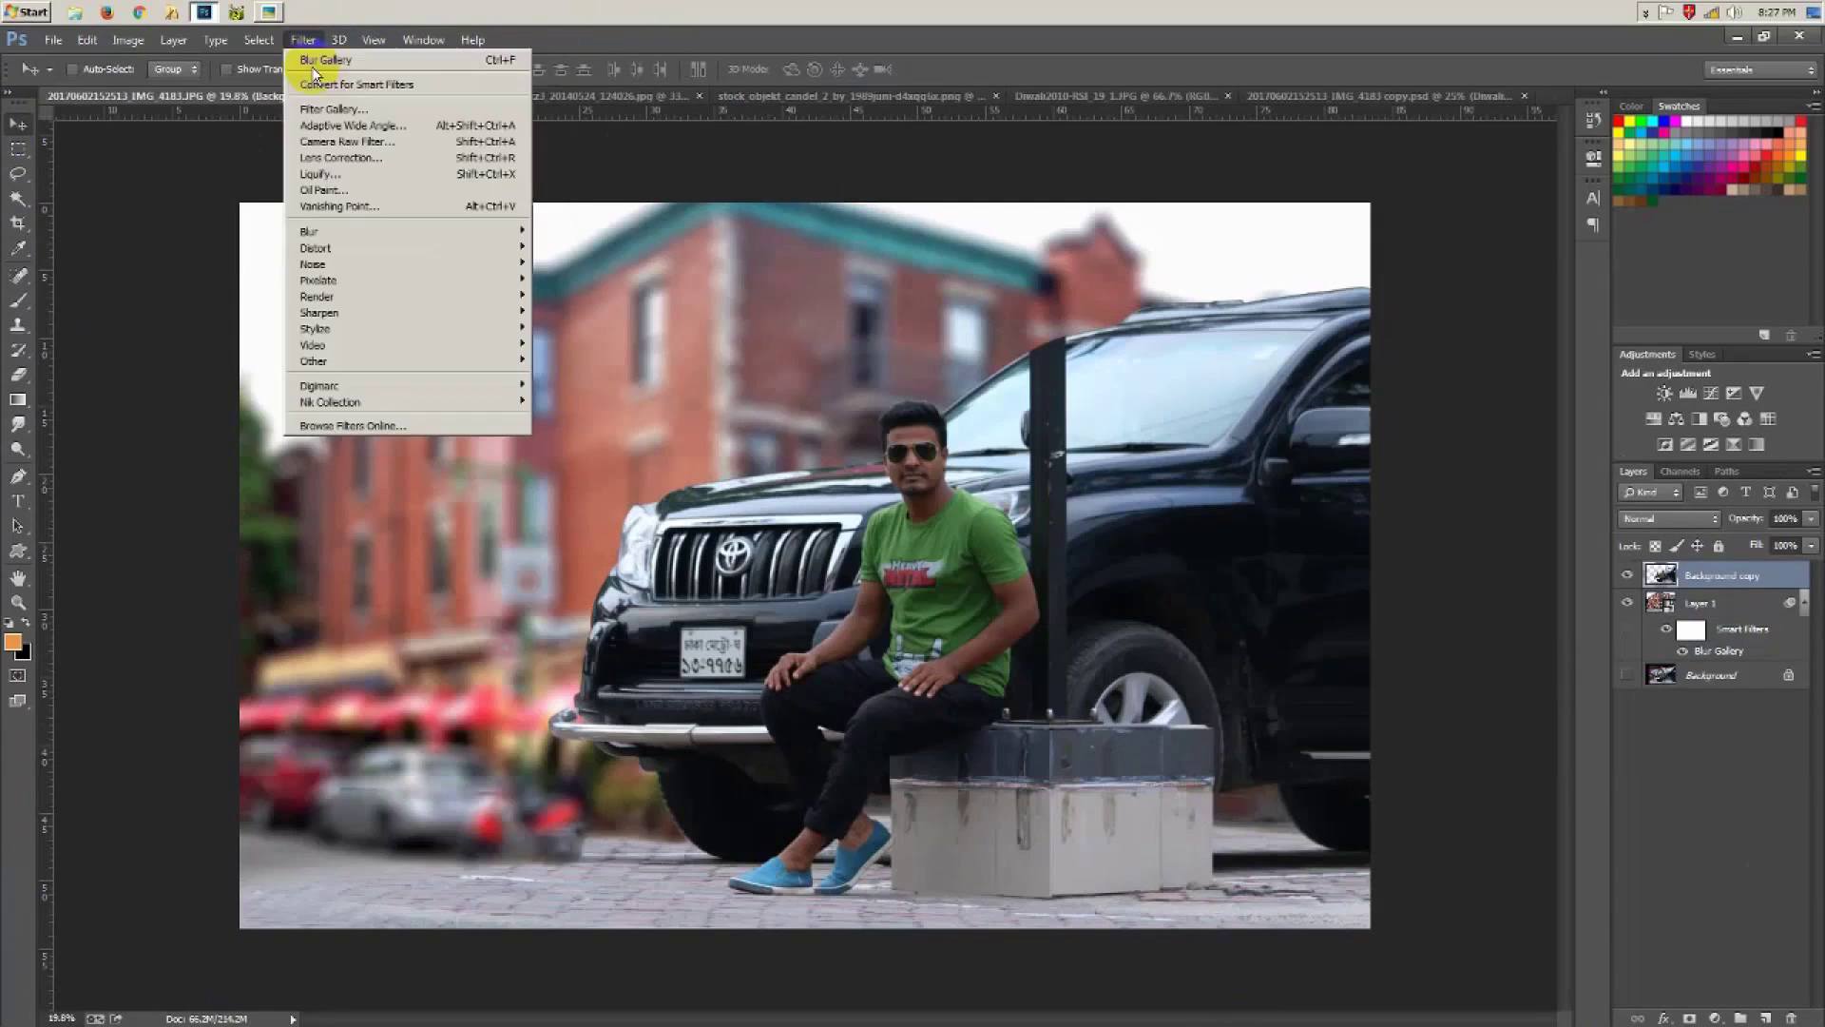
left_click(343, 142)
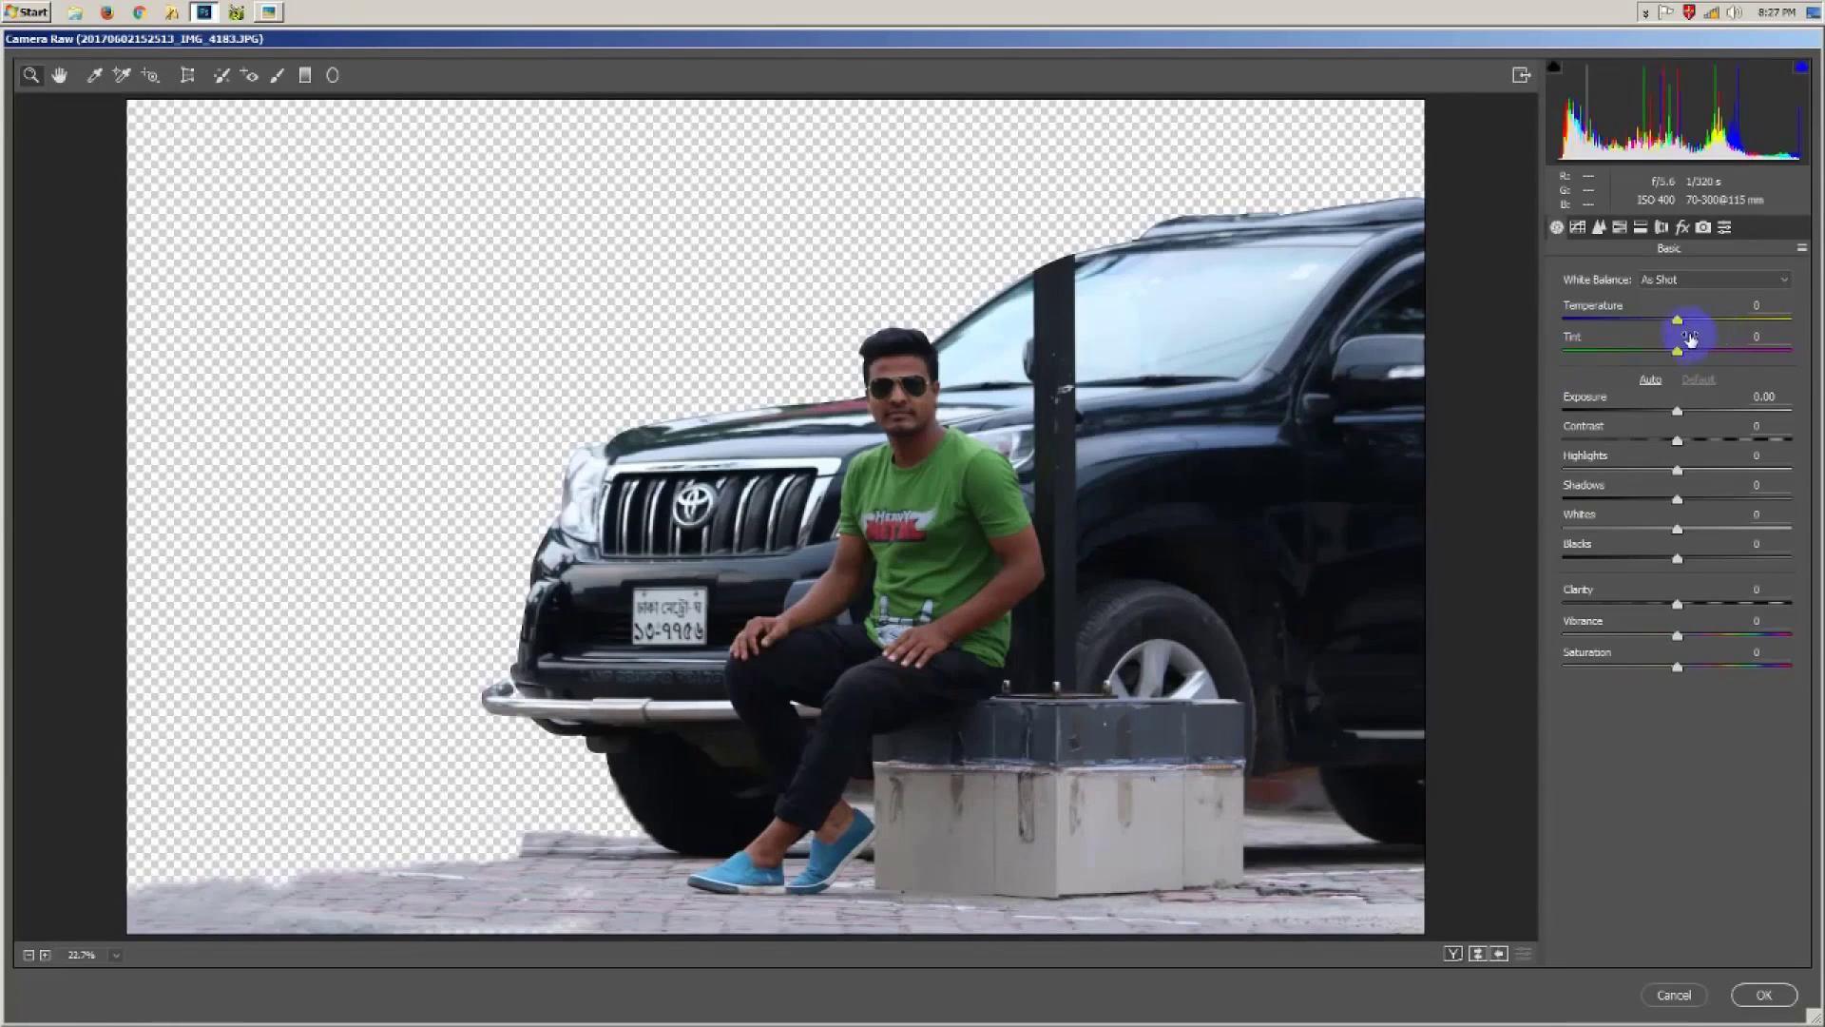
Step: Set Temperature -8, Shadows +53, Highlights -63, Exposure +0.40, Vibrance +56, Contrast +12
left_click_drag(1677, 321, 1670, 321)
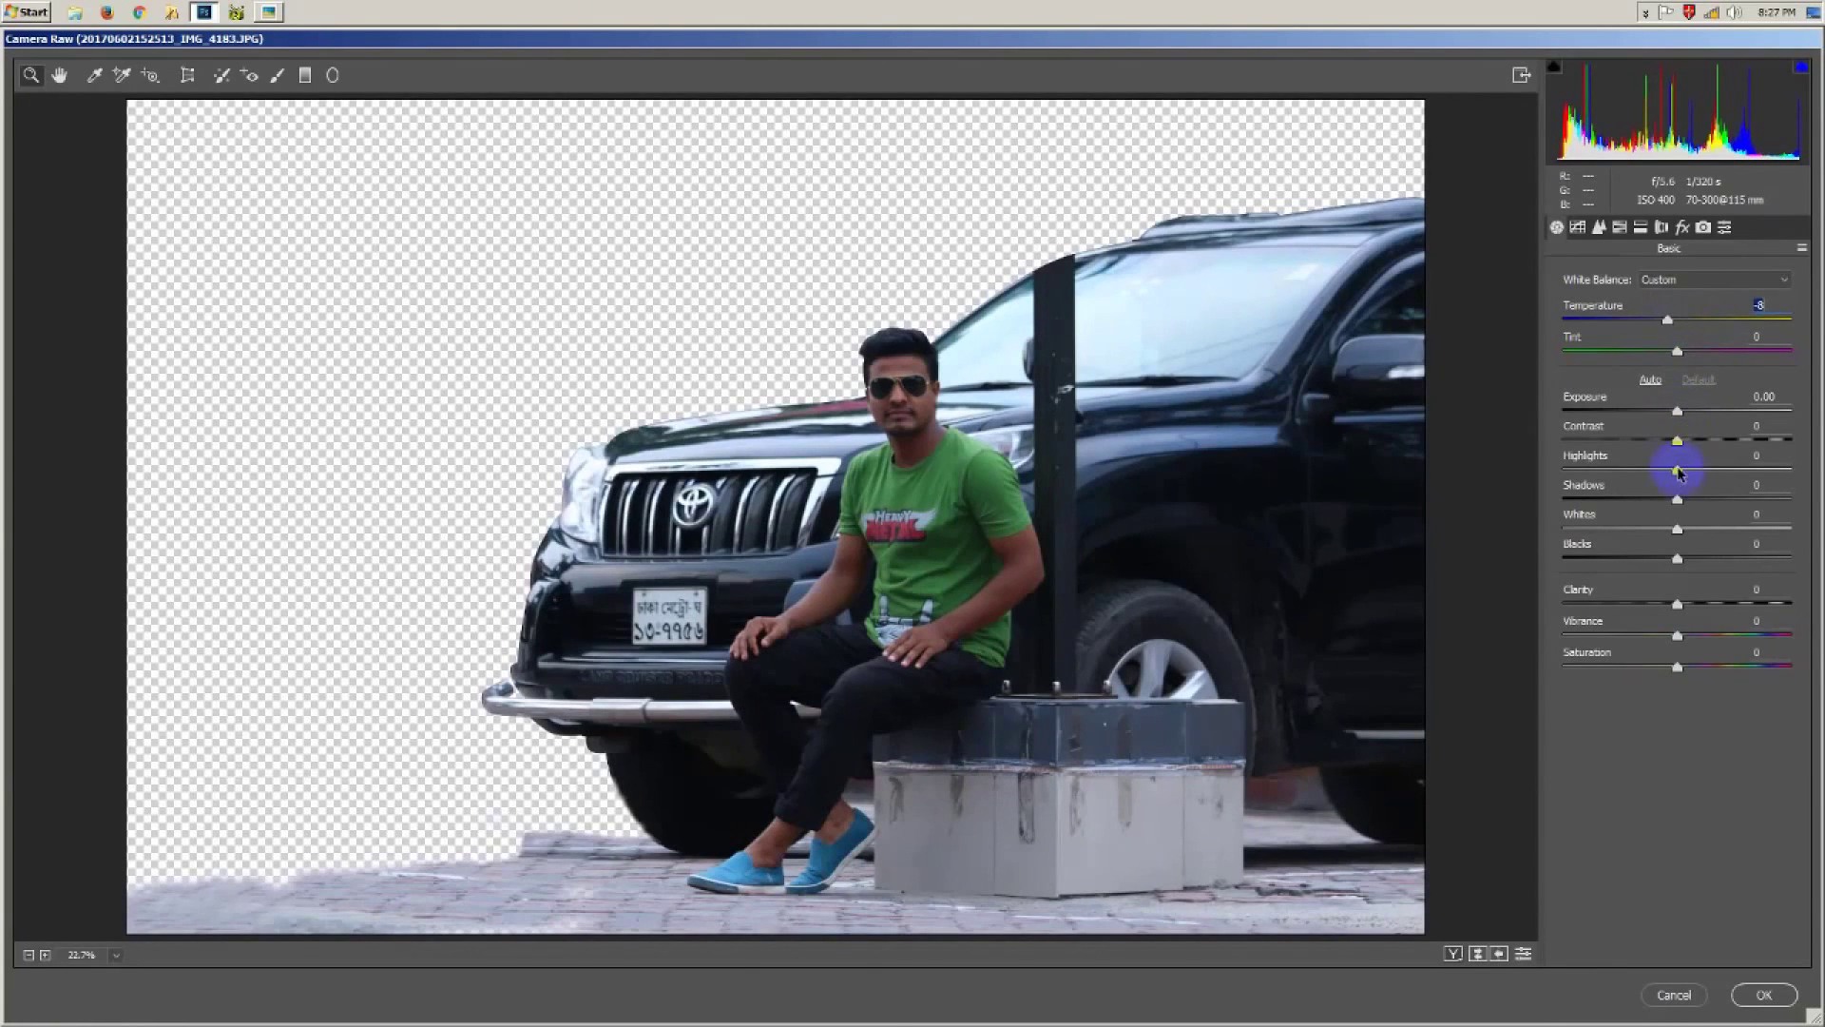
mouse_move(1678, 501)
left_mouse_down()
mouse_move(1771, 503)
mouse_move(1734, 510)
left_mouse_up()
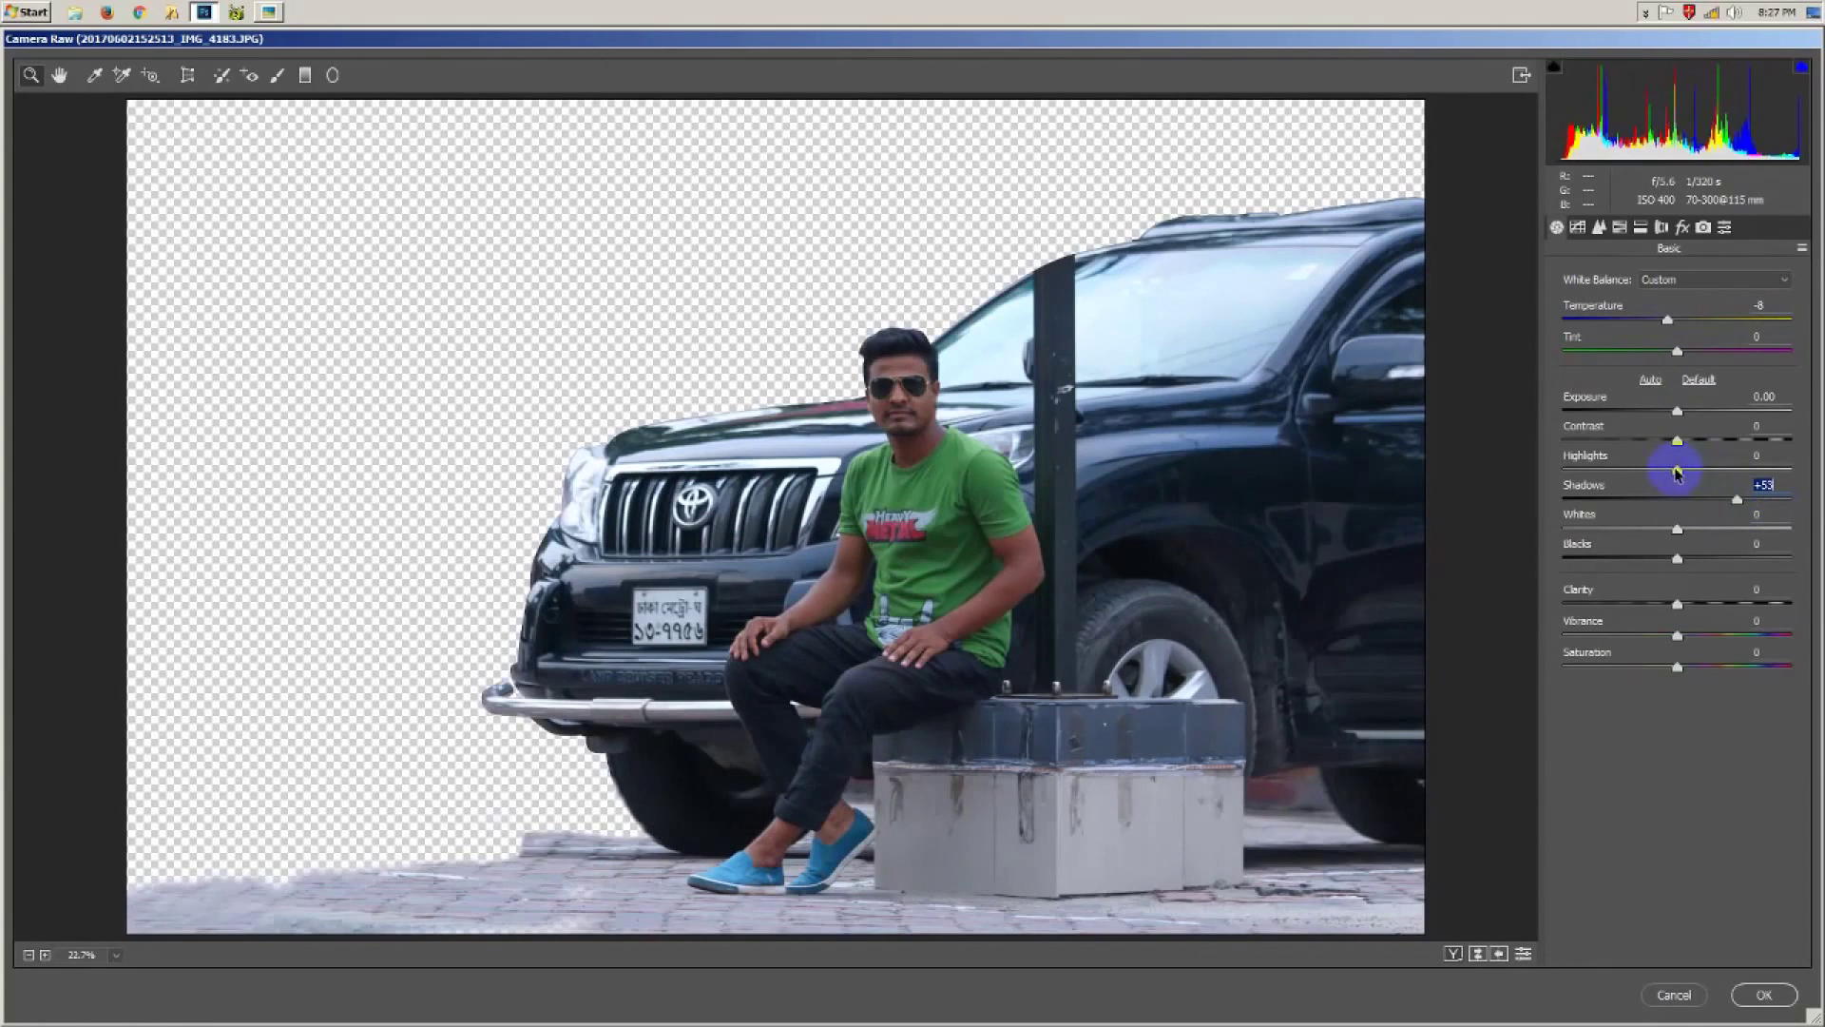
left_click_drag(1676, 470, 1606, 483)
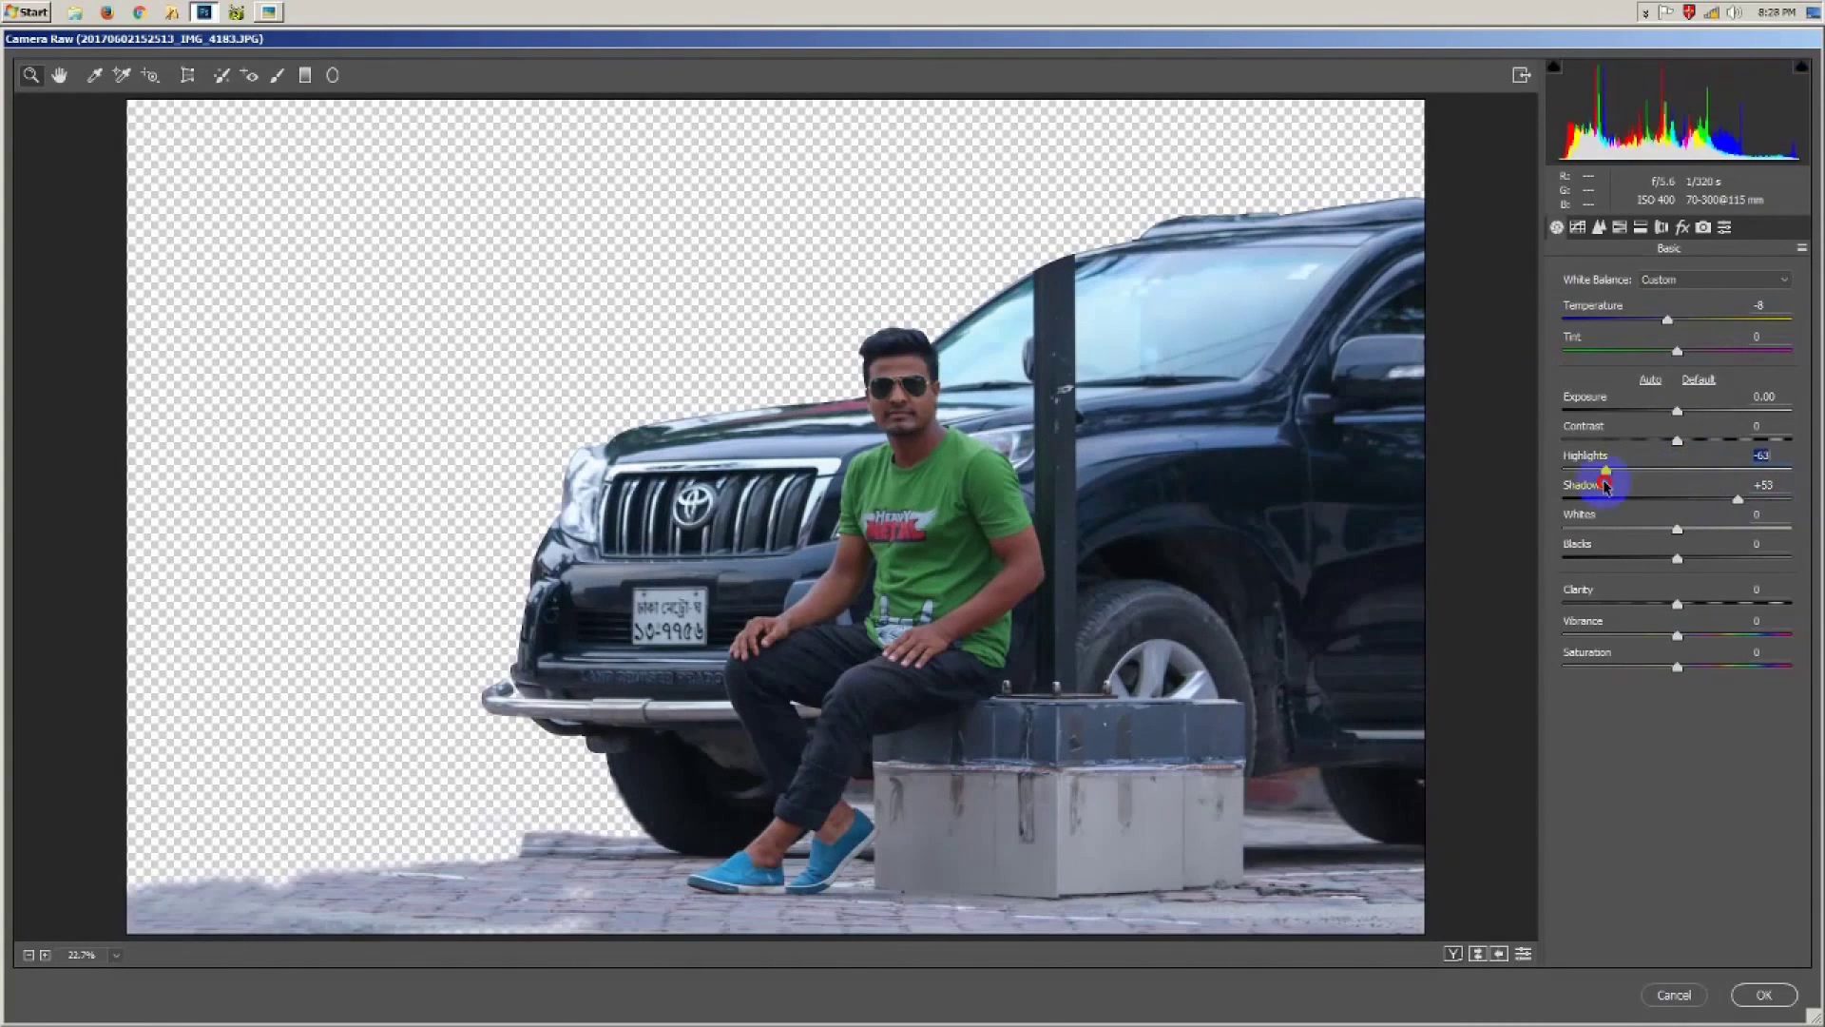
left_click_drag(1678, 415, 1687, 414)
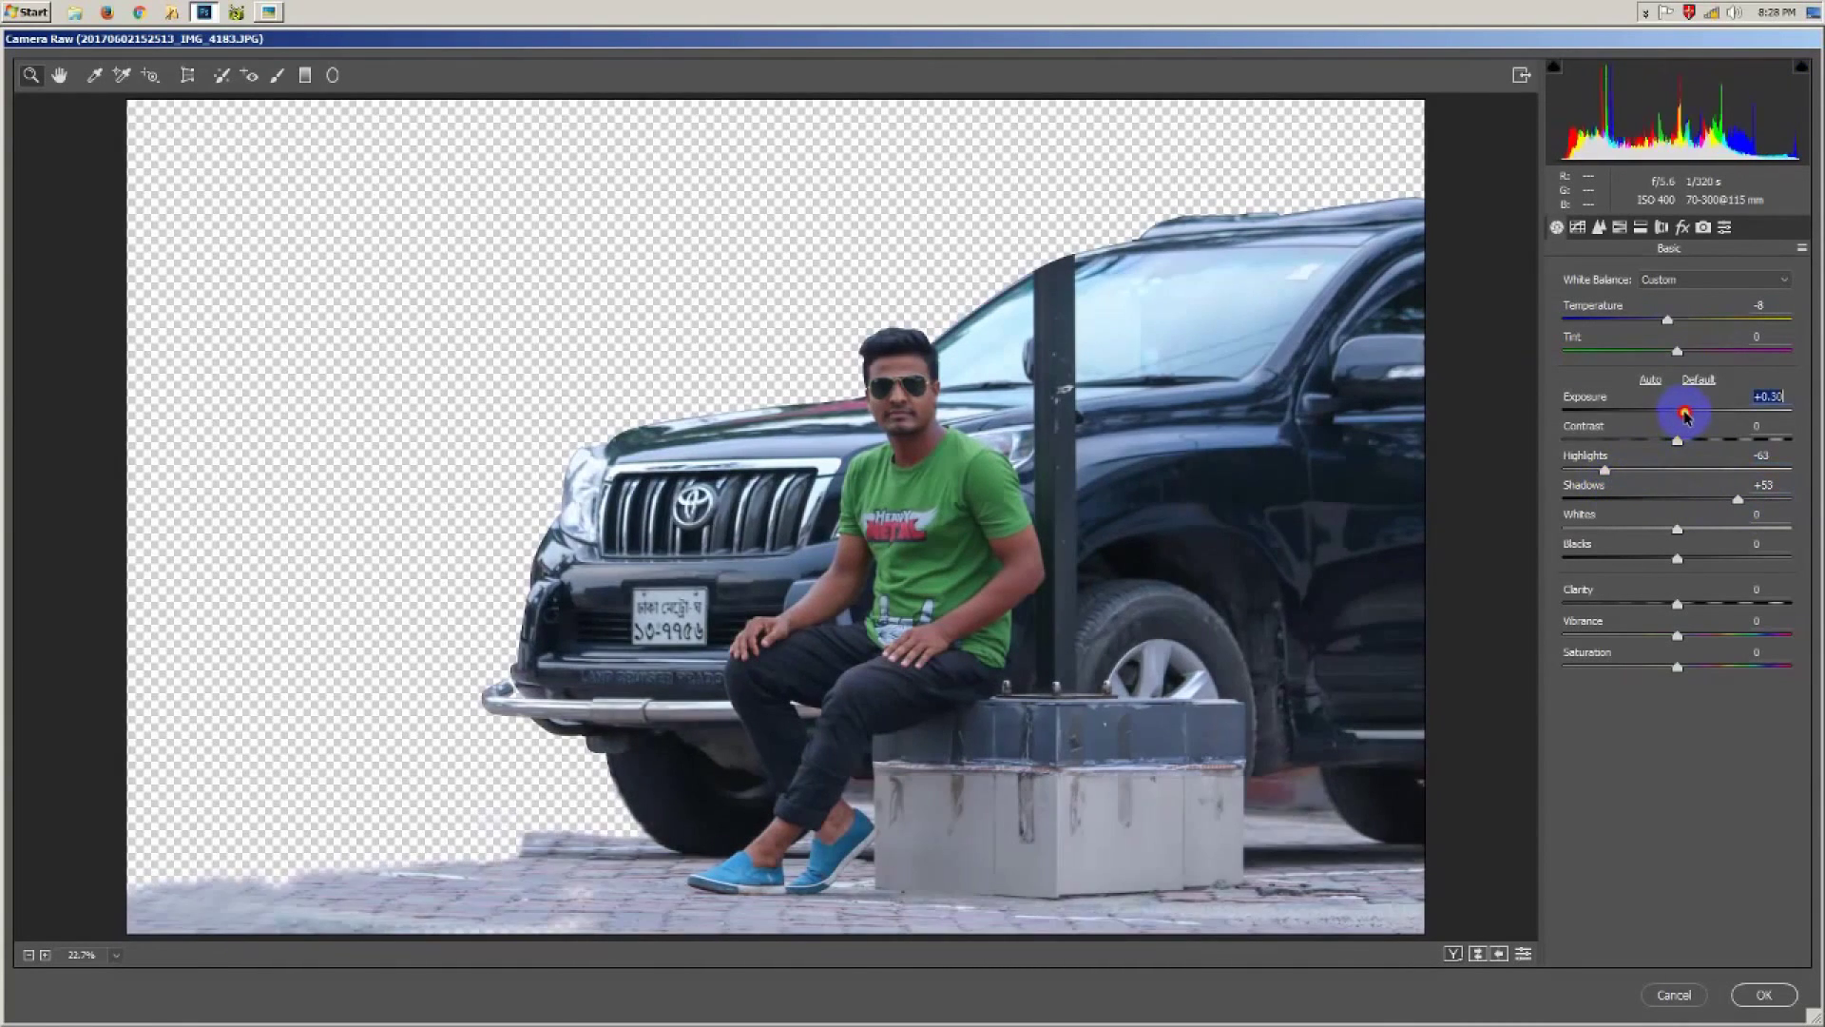
left_click_drag(1677, 637, 1740, 635)
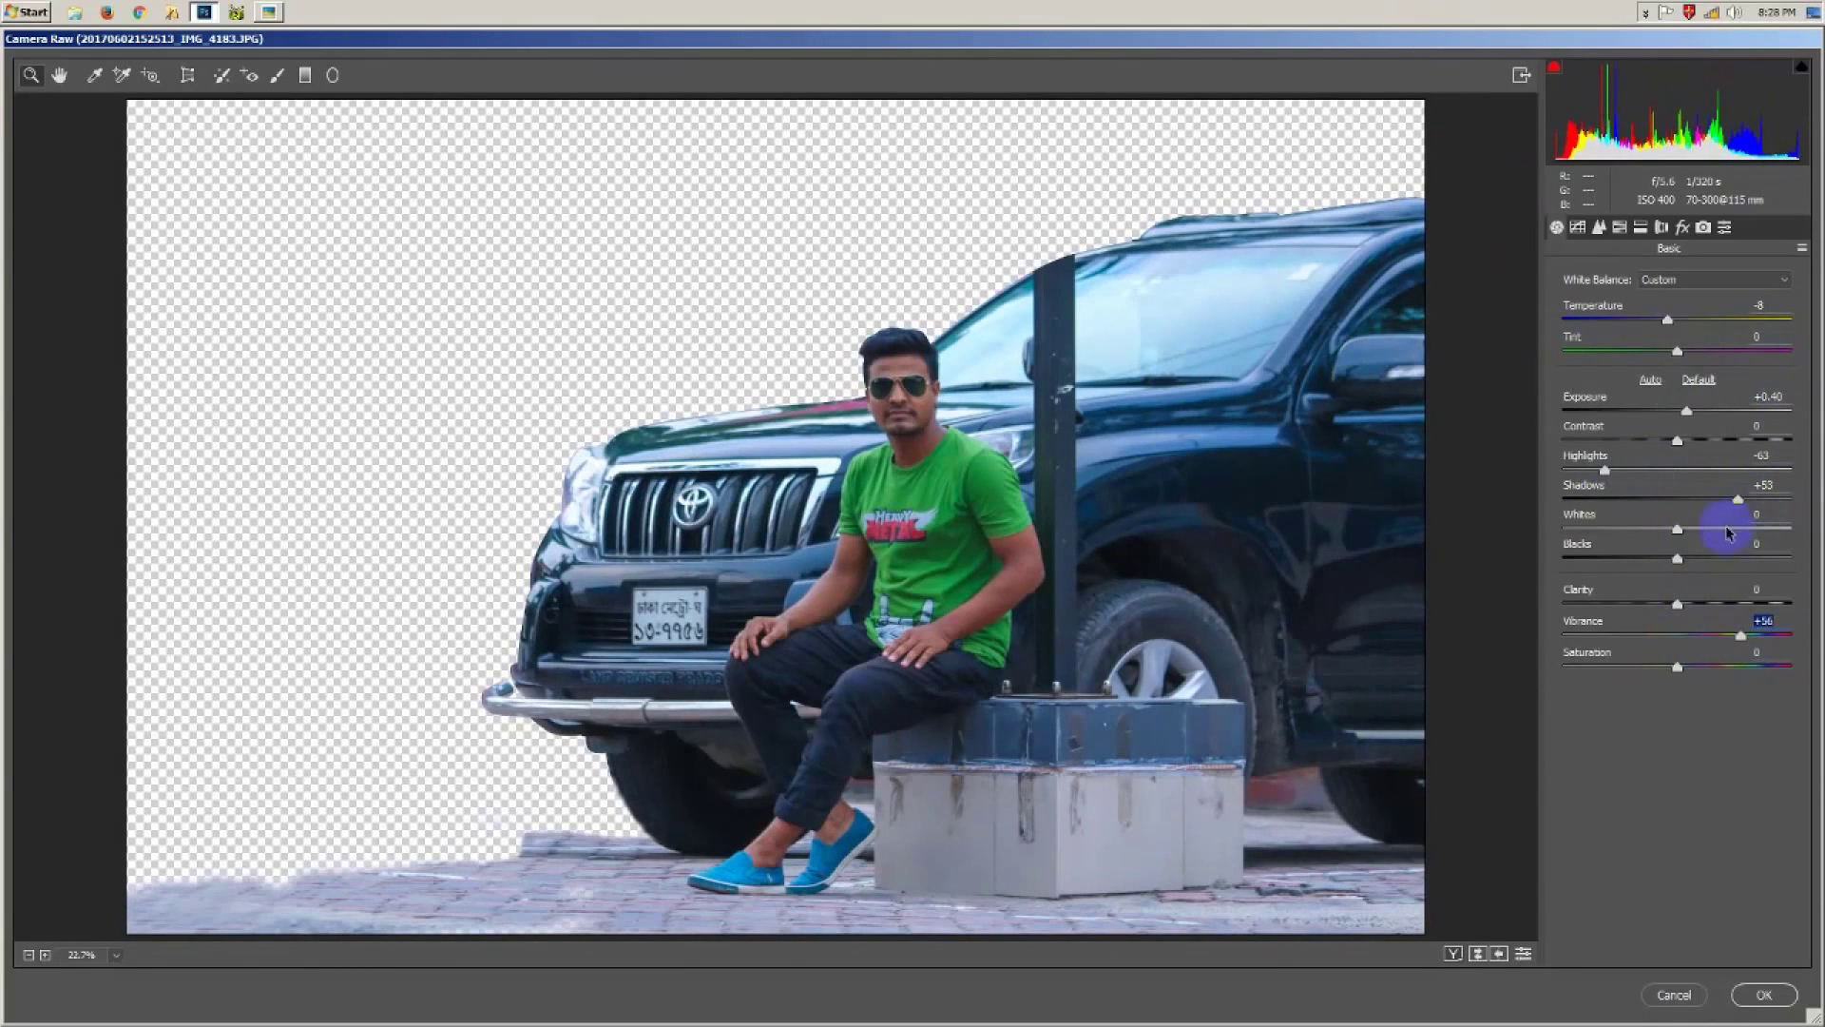
left_click_drag(1683, 443, 1692, 443)
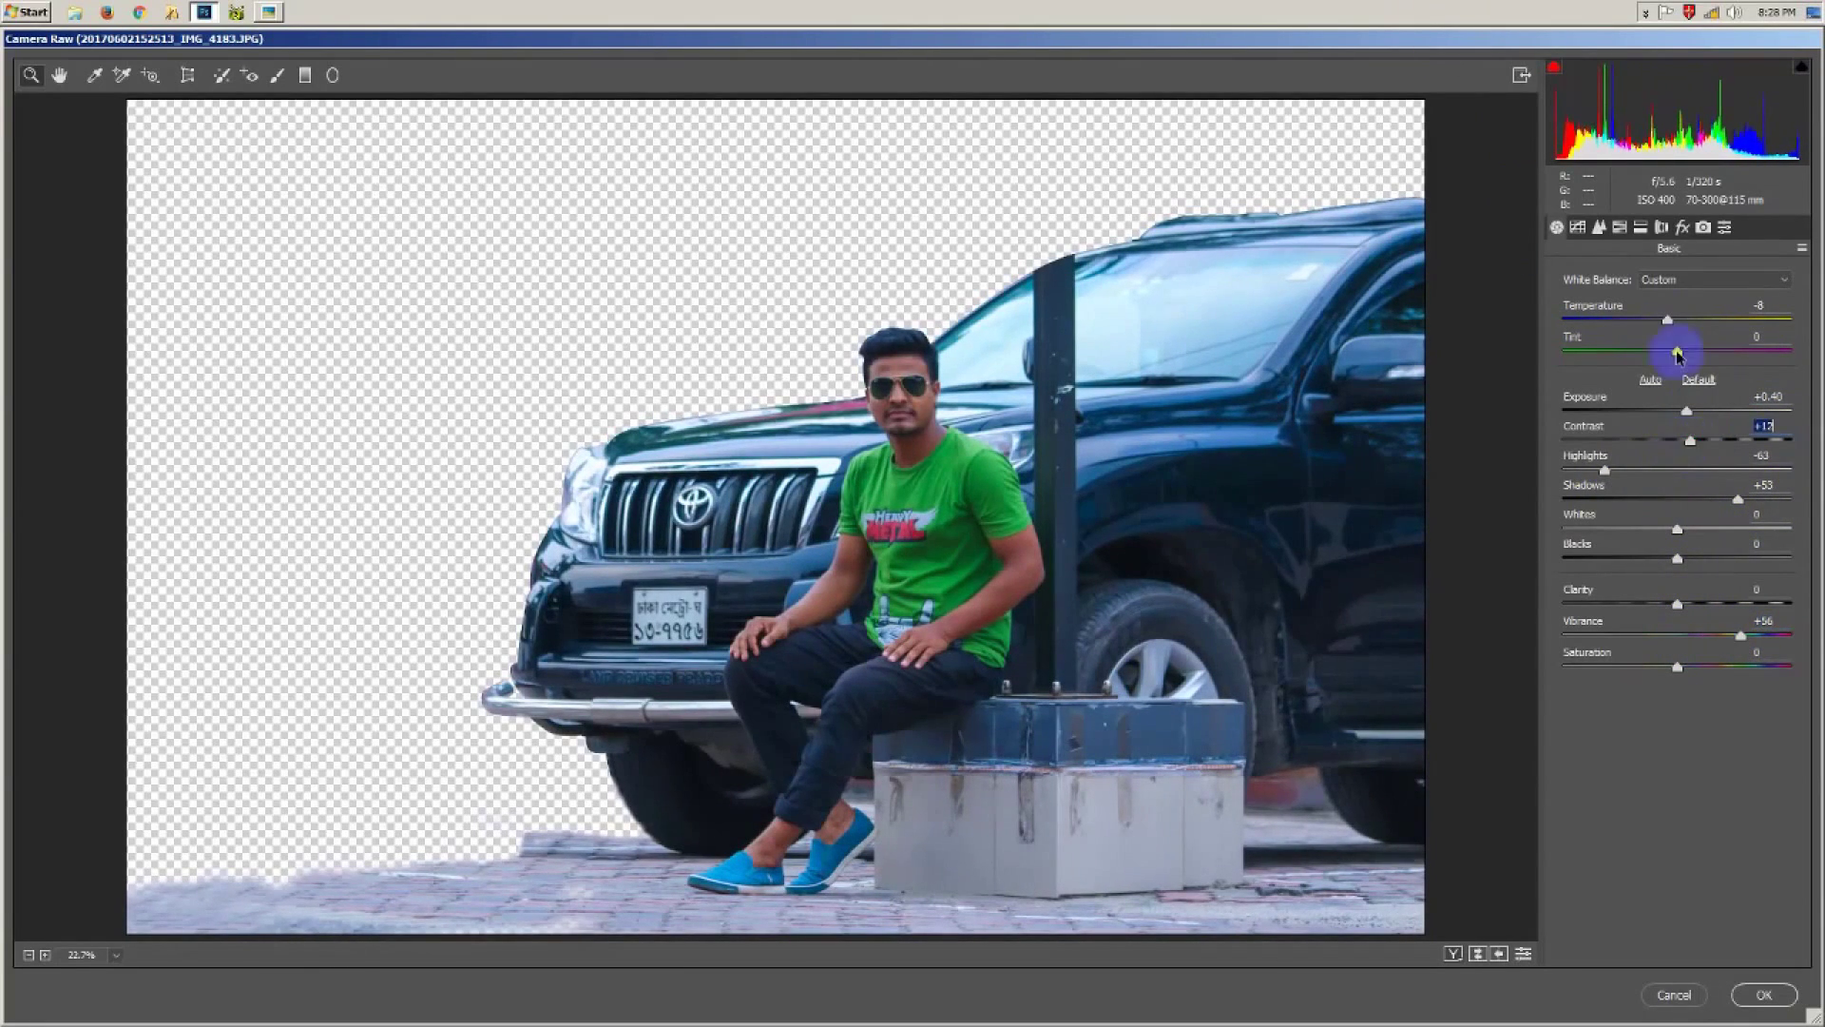
Step: Set luminance noise reduction to 18 and sharpening amount to 24
left_click(1599, 227)
left_click_drag(1563, 462, 1604, 462)
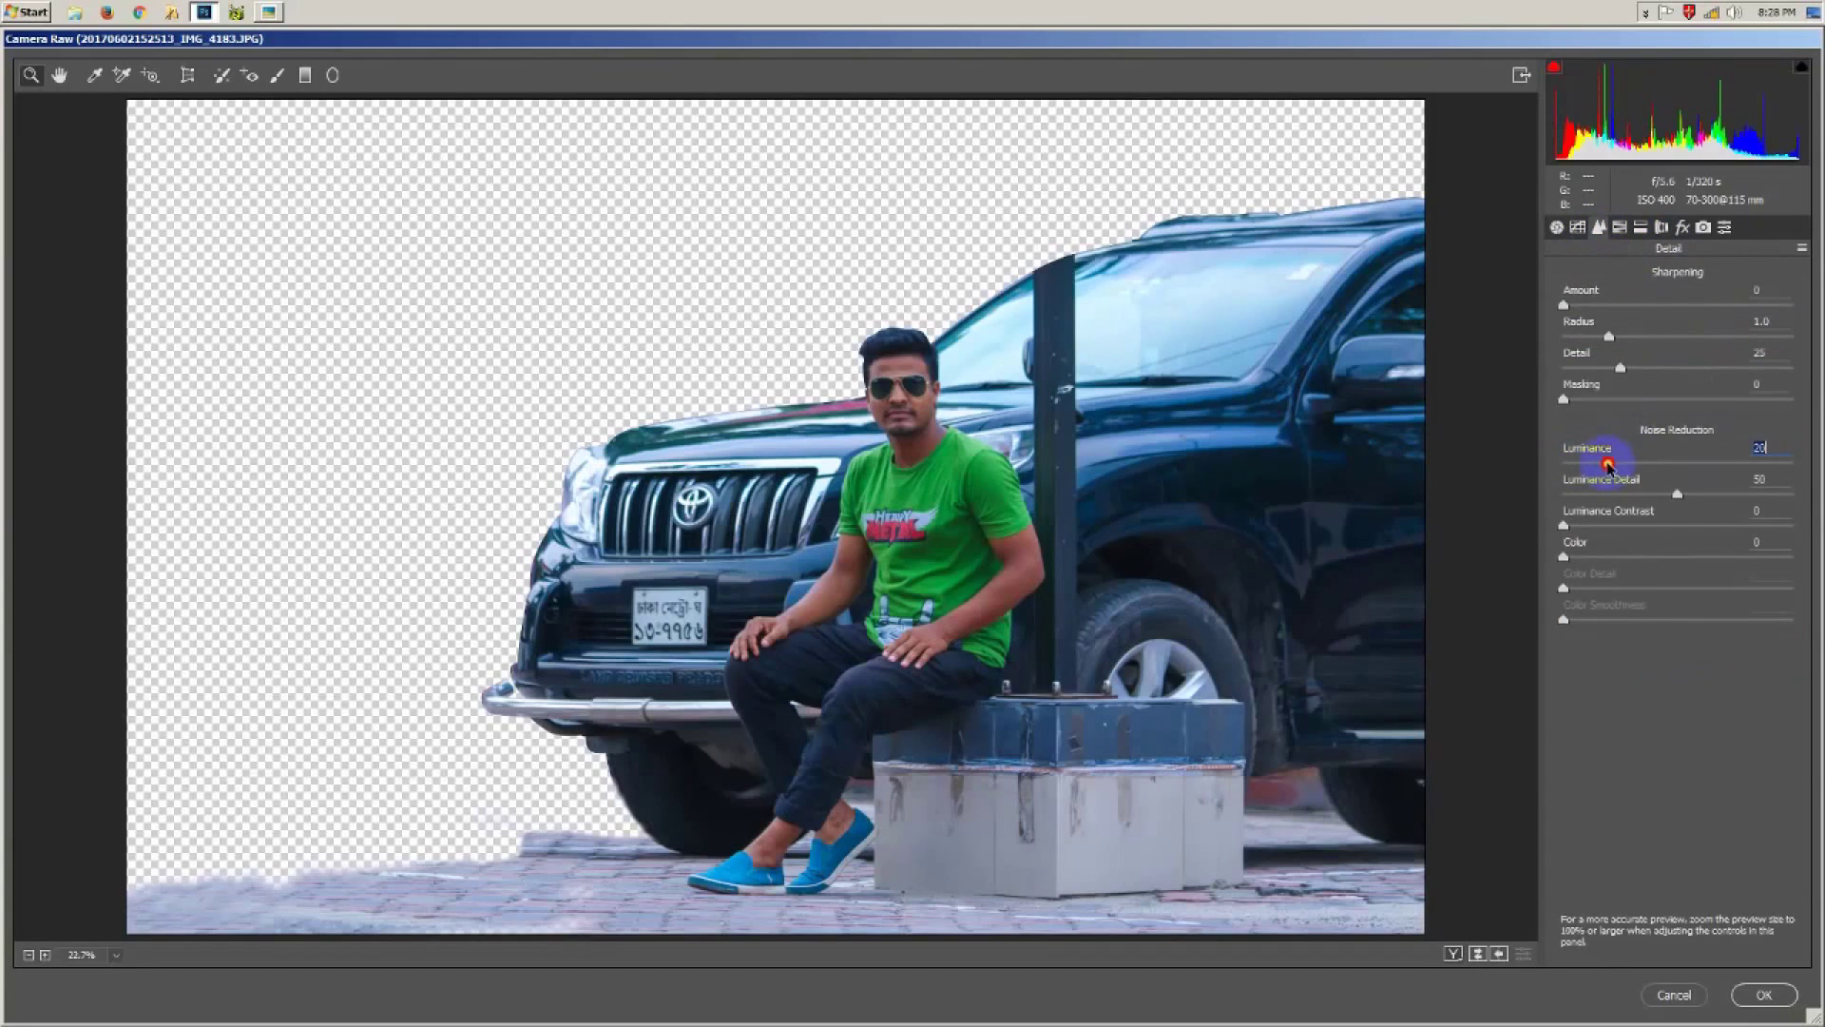
left_click_drag(1562, 304, 1601, 304)
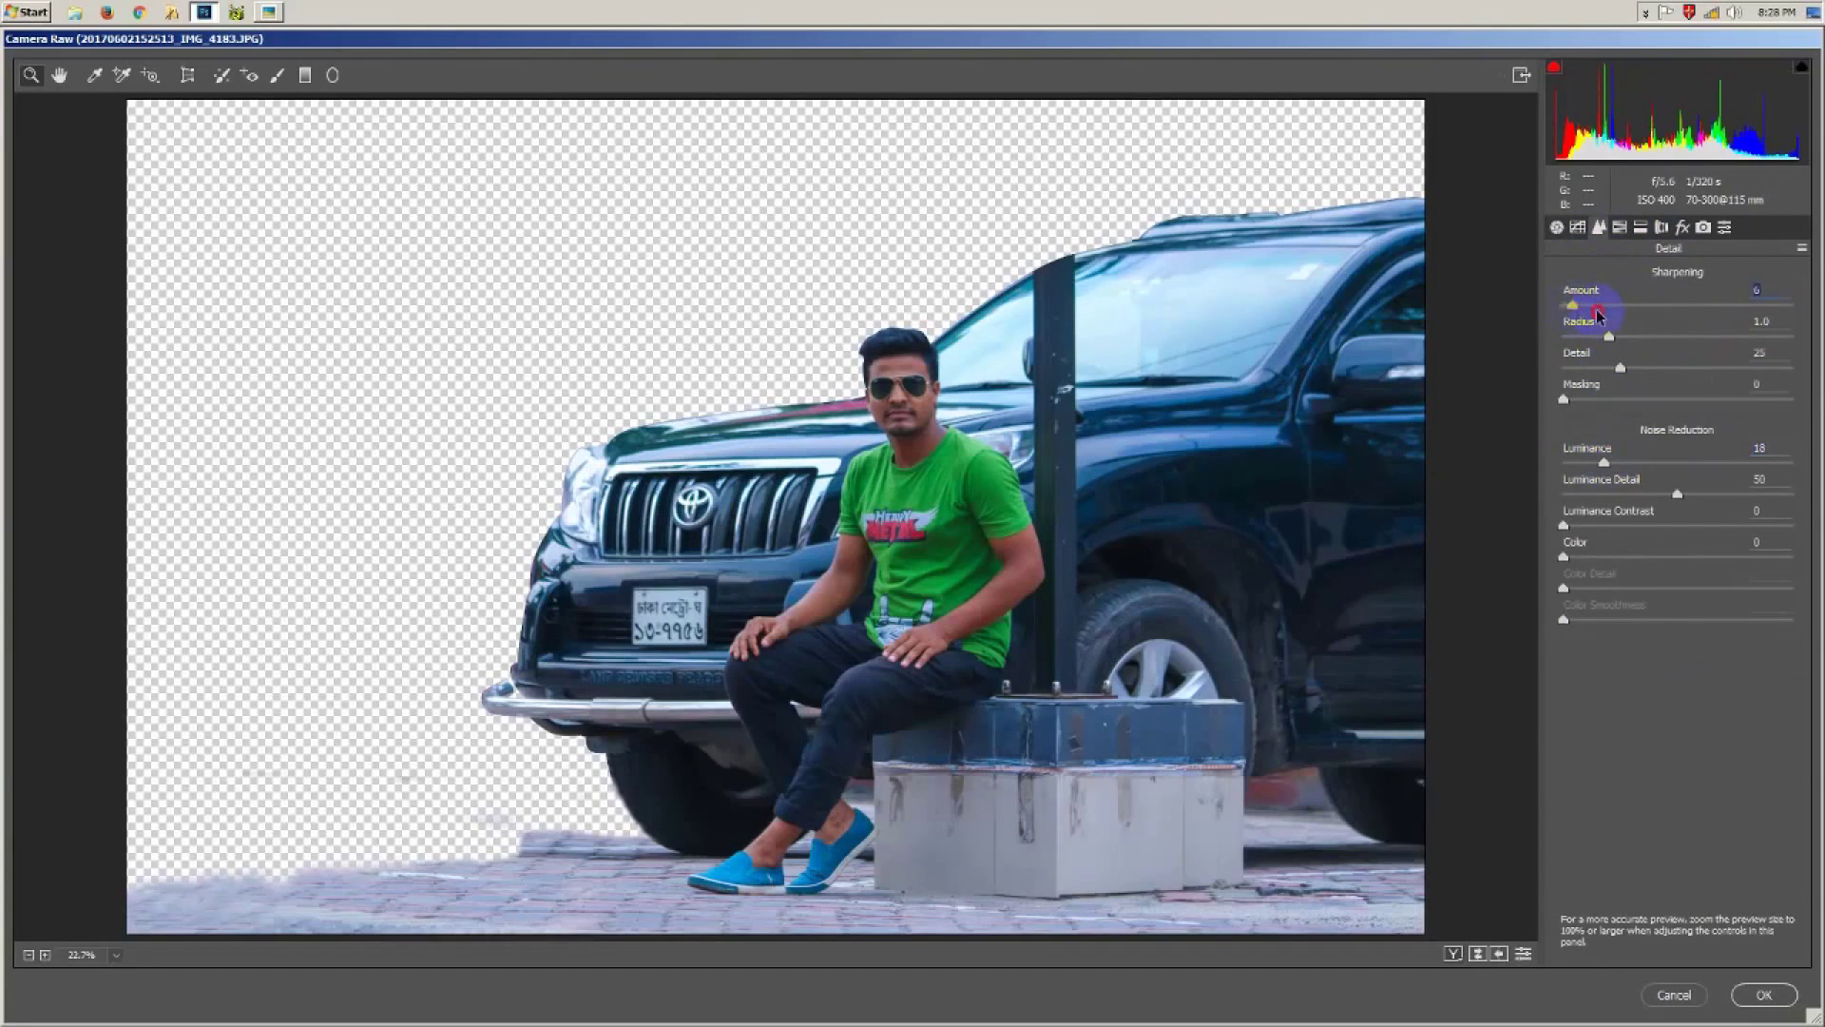
Step: Brighten and desaturate the Reds and Oranges in HSL, then apply Camera Raw
left_click(1620, 228)
left_click_drag(1677, 366, 1656, 366)
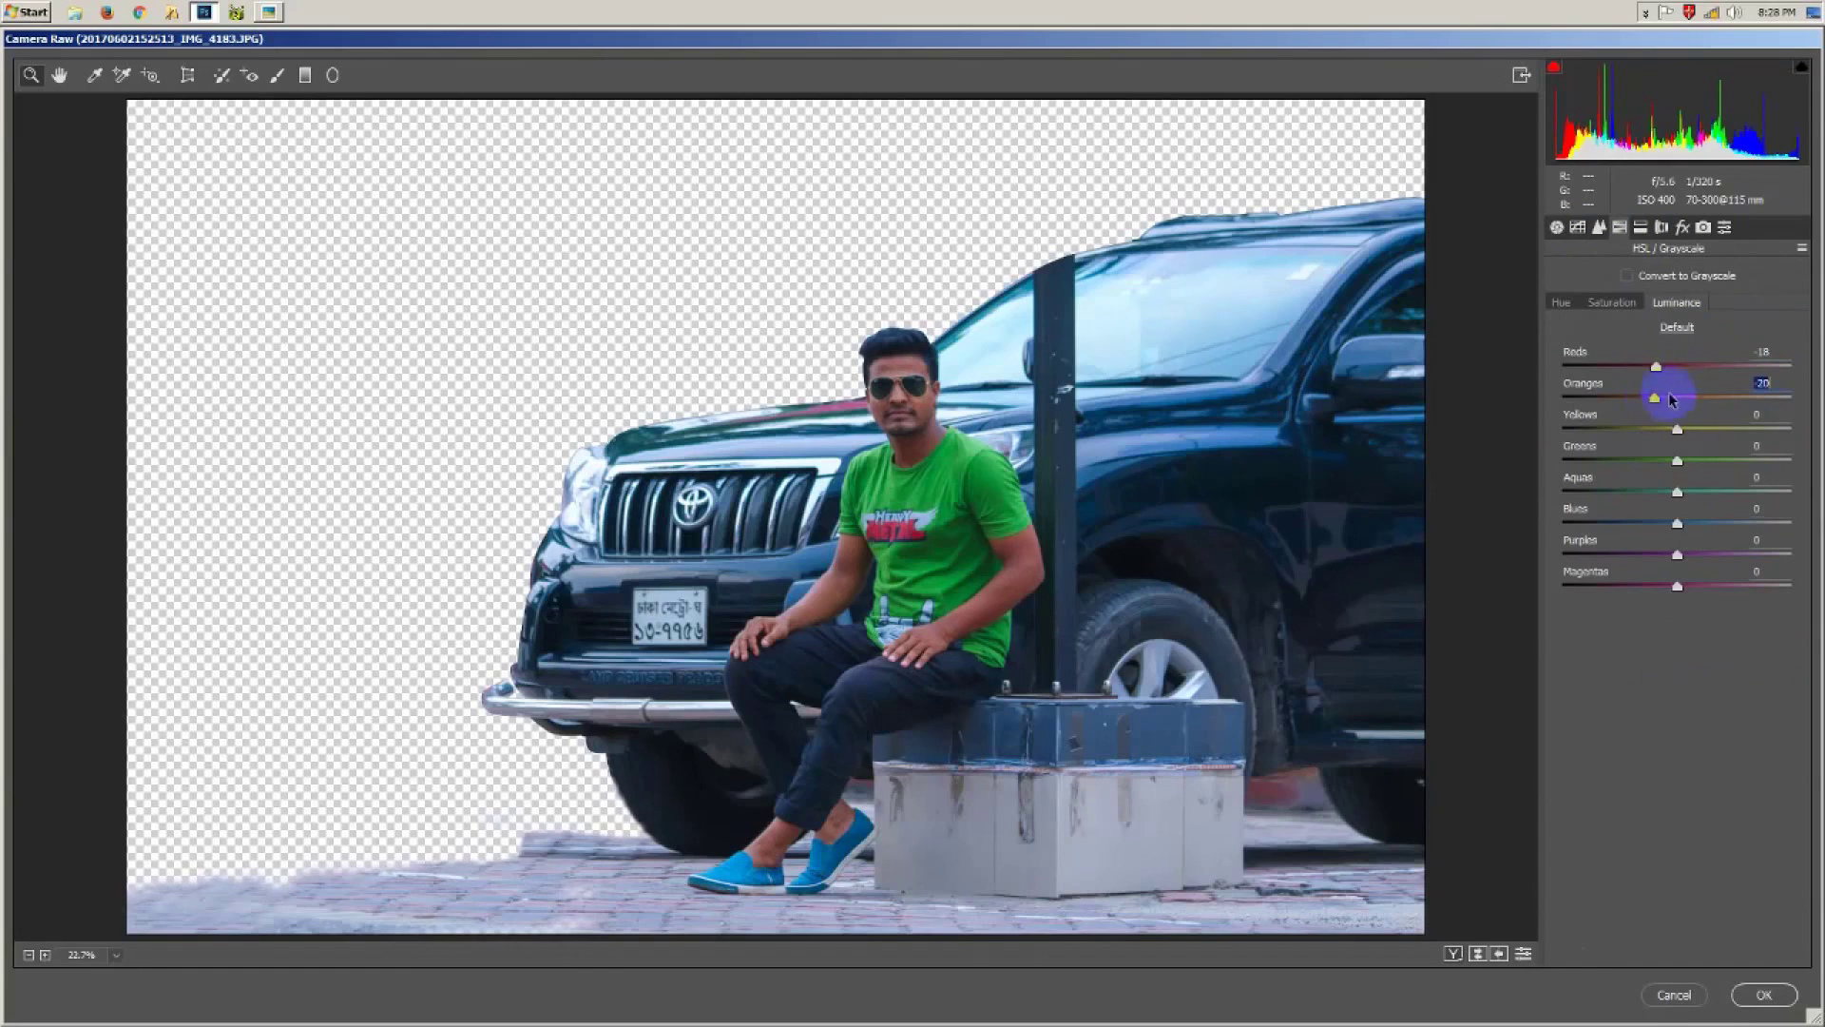
mouse_move(1658, 366)
left_mouse_down()
mouse_move(1703, 366)
mouse_move(1692, 399)
left_mouse_up()
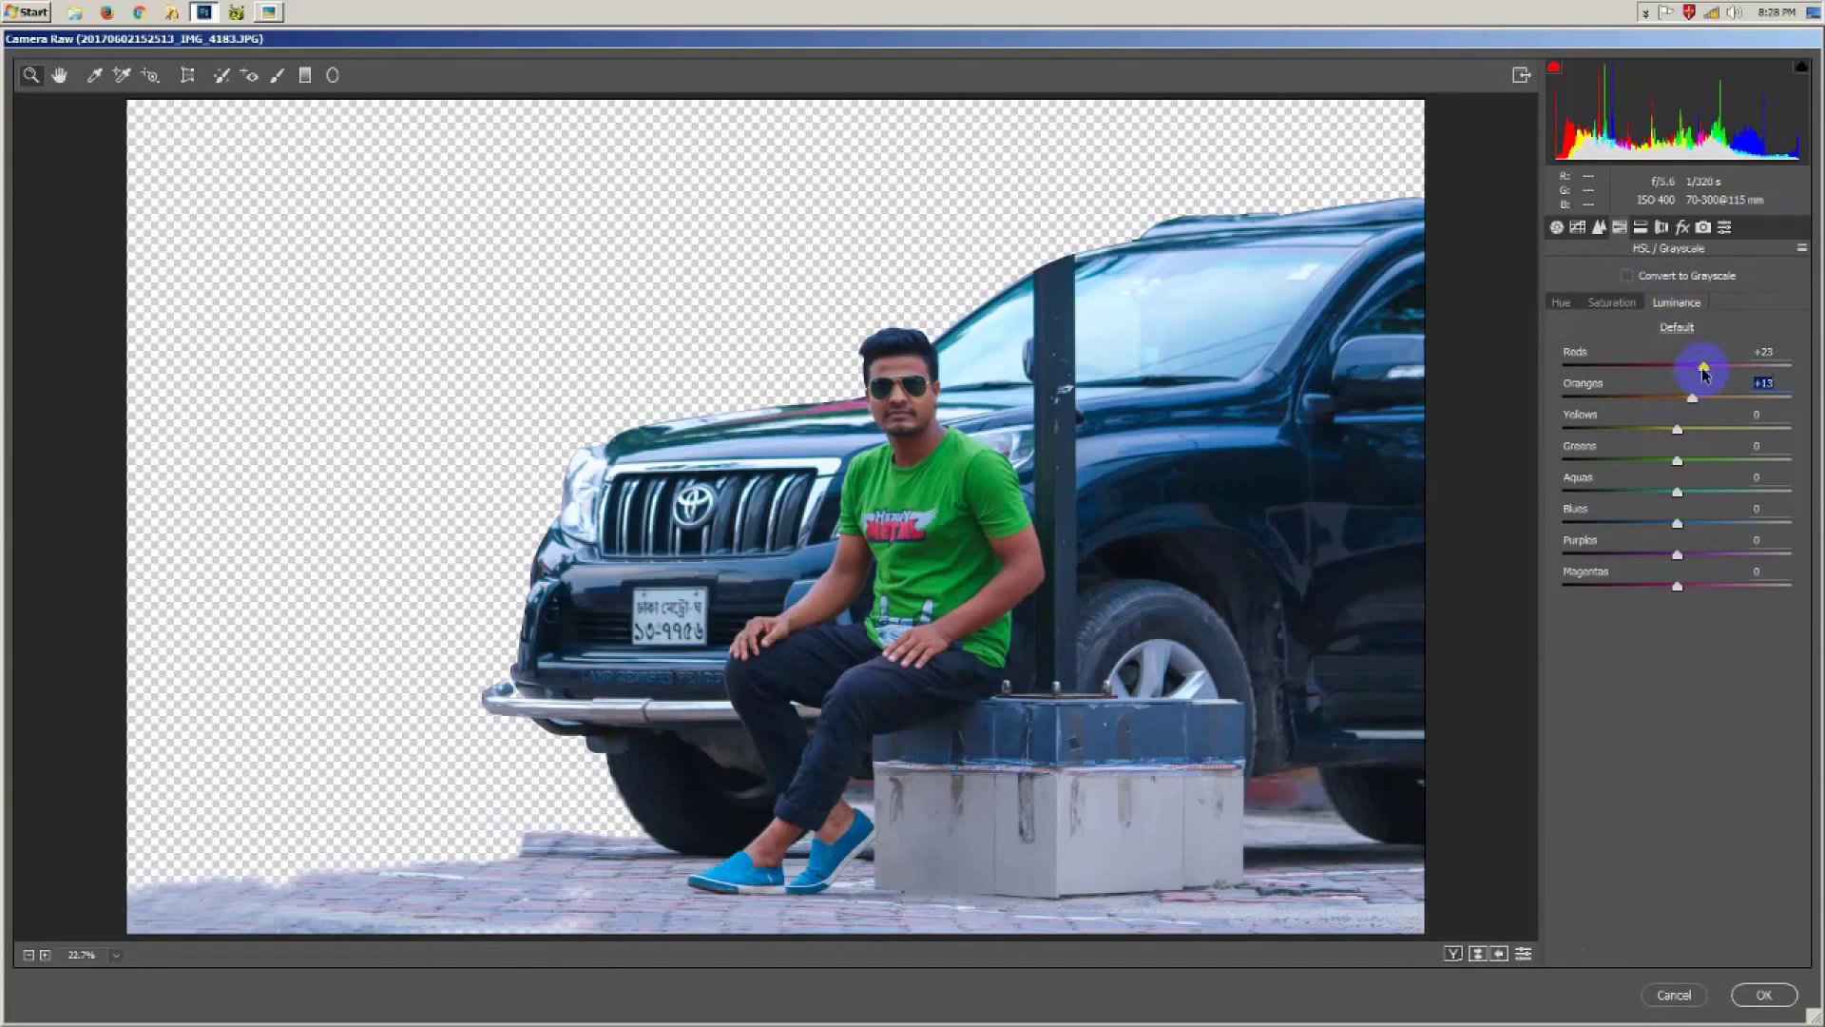
left_click(1613, 302)
mouse_move(1677, 366)
left_mouse_down()
mouse_move(1648, 366)
mouse_move(1656, 399)
left_mouse_up()
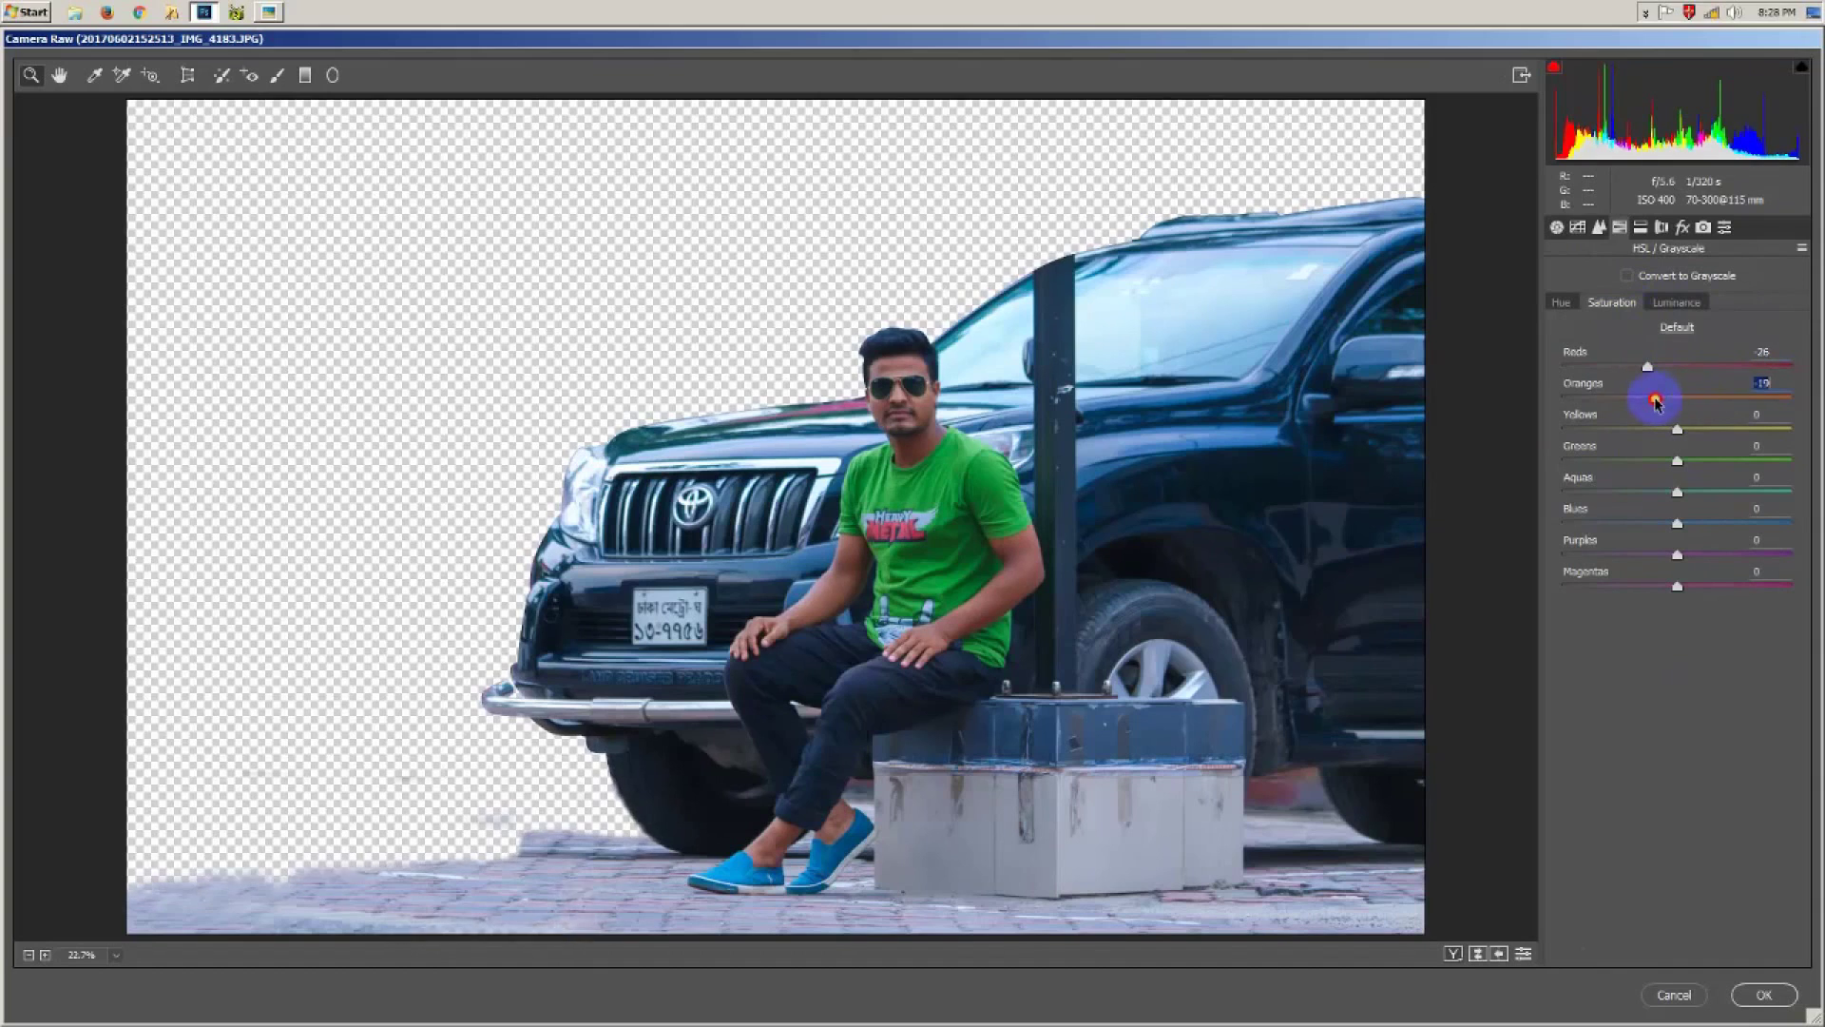
left_click(1757, 1009)
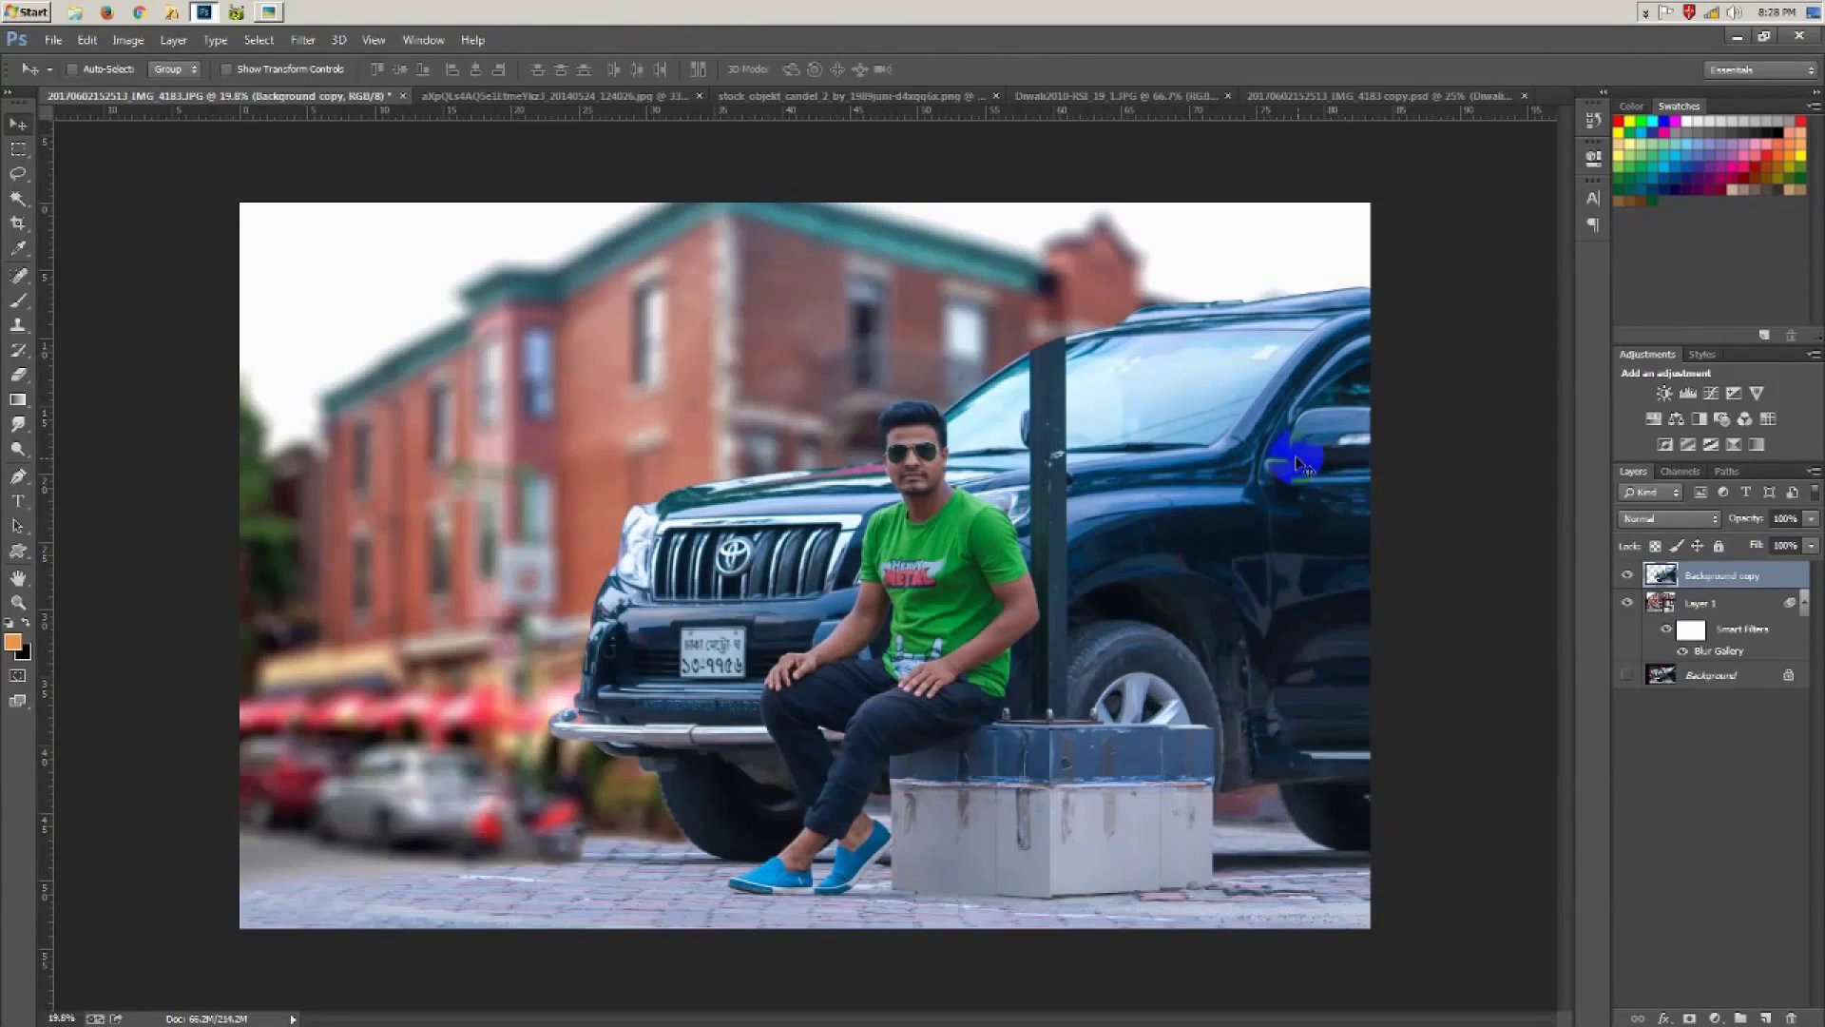
Step: Render Color Efex Pro 4's Contrast Color Range at 71% color contrast onto a new layer
left_click(305, 40)
mouse_move(329, 402)
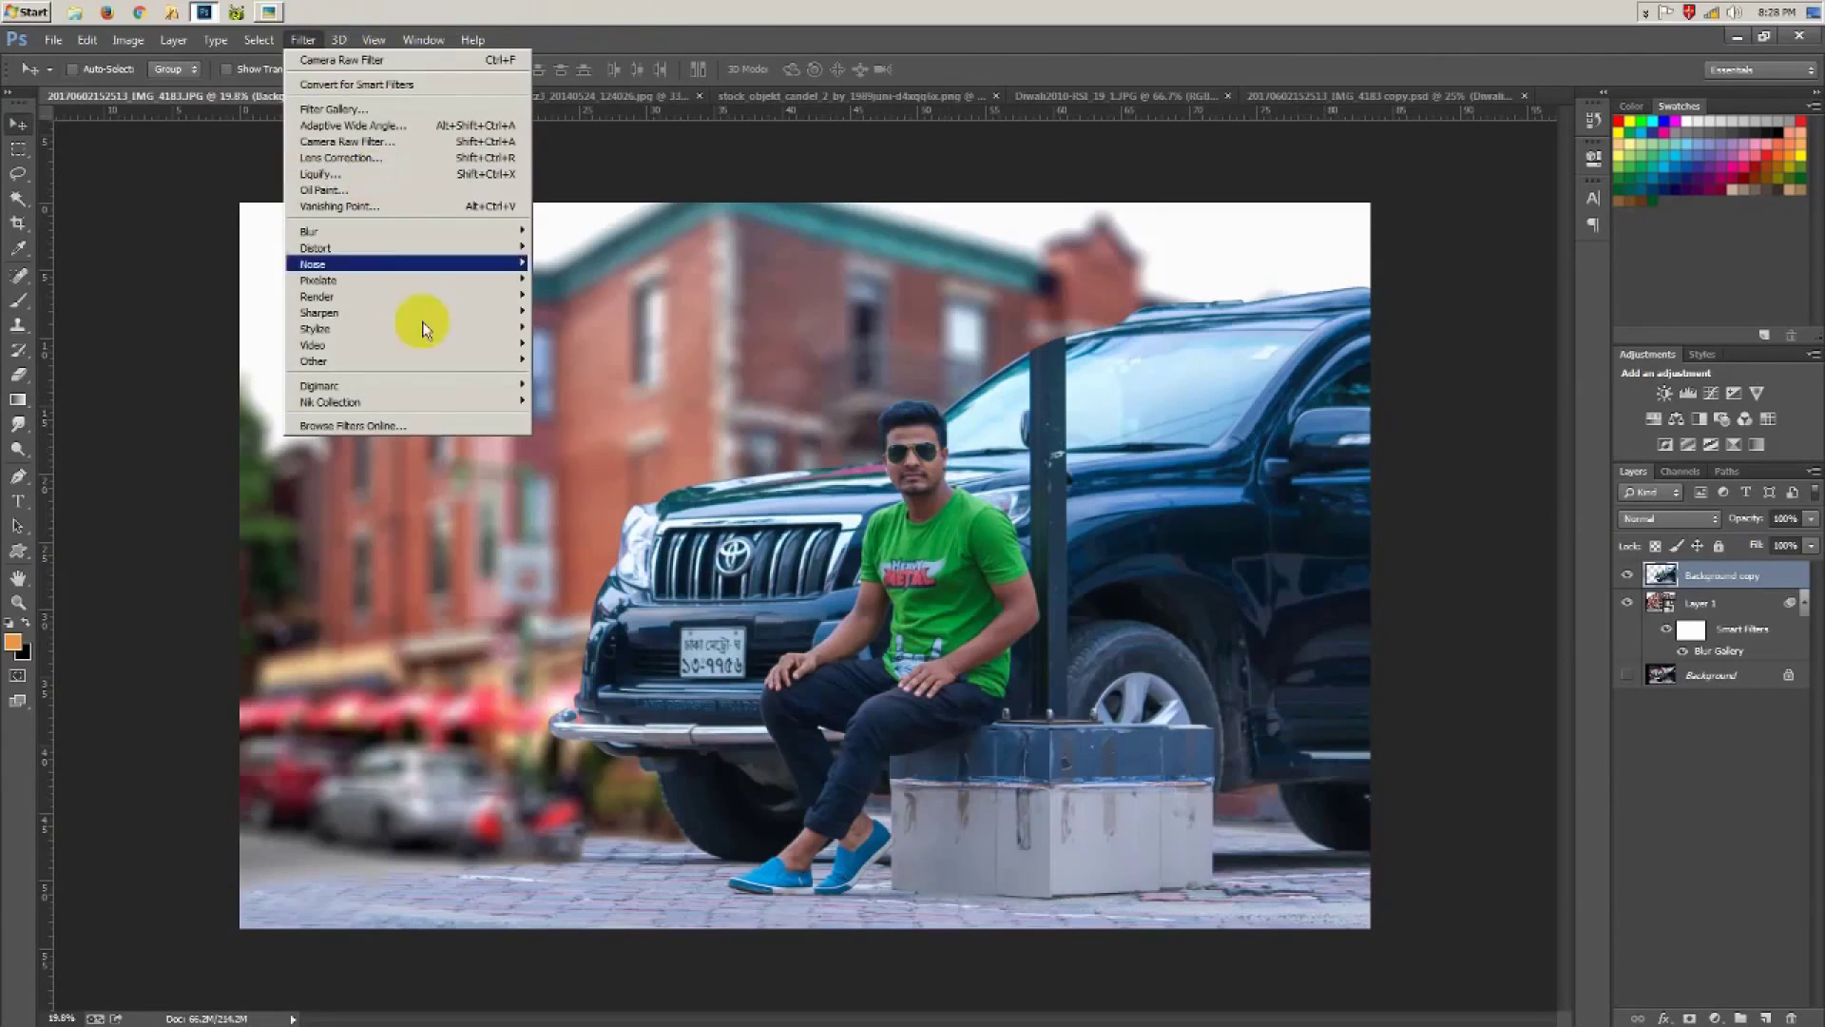
left_click(597, 417)
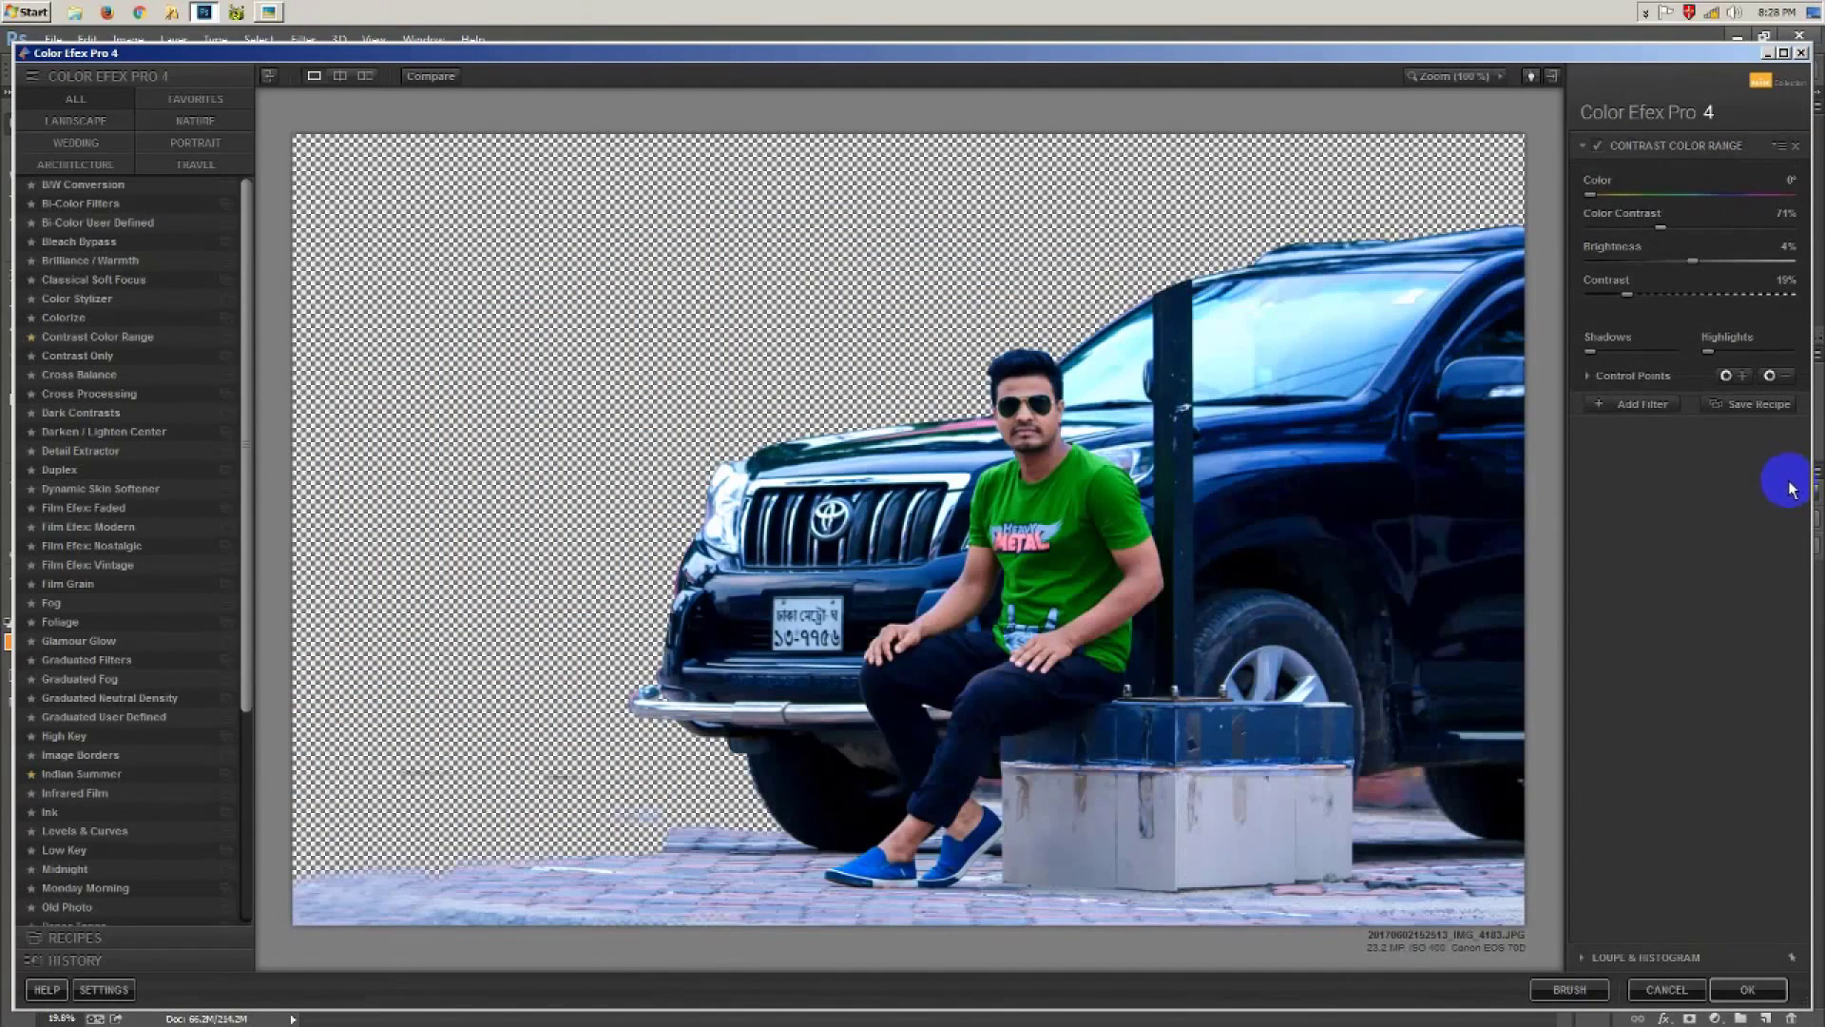
left_click(1757, 988)
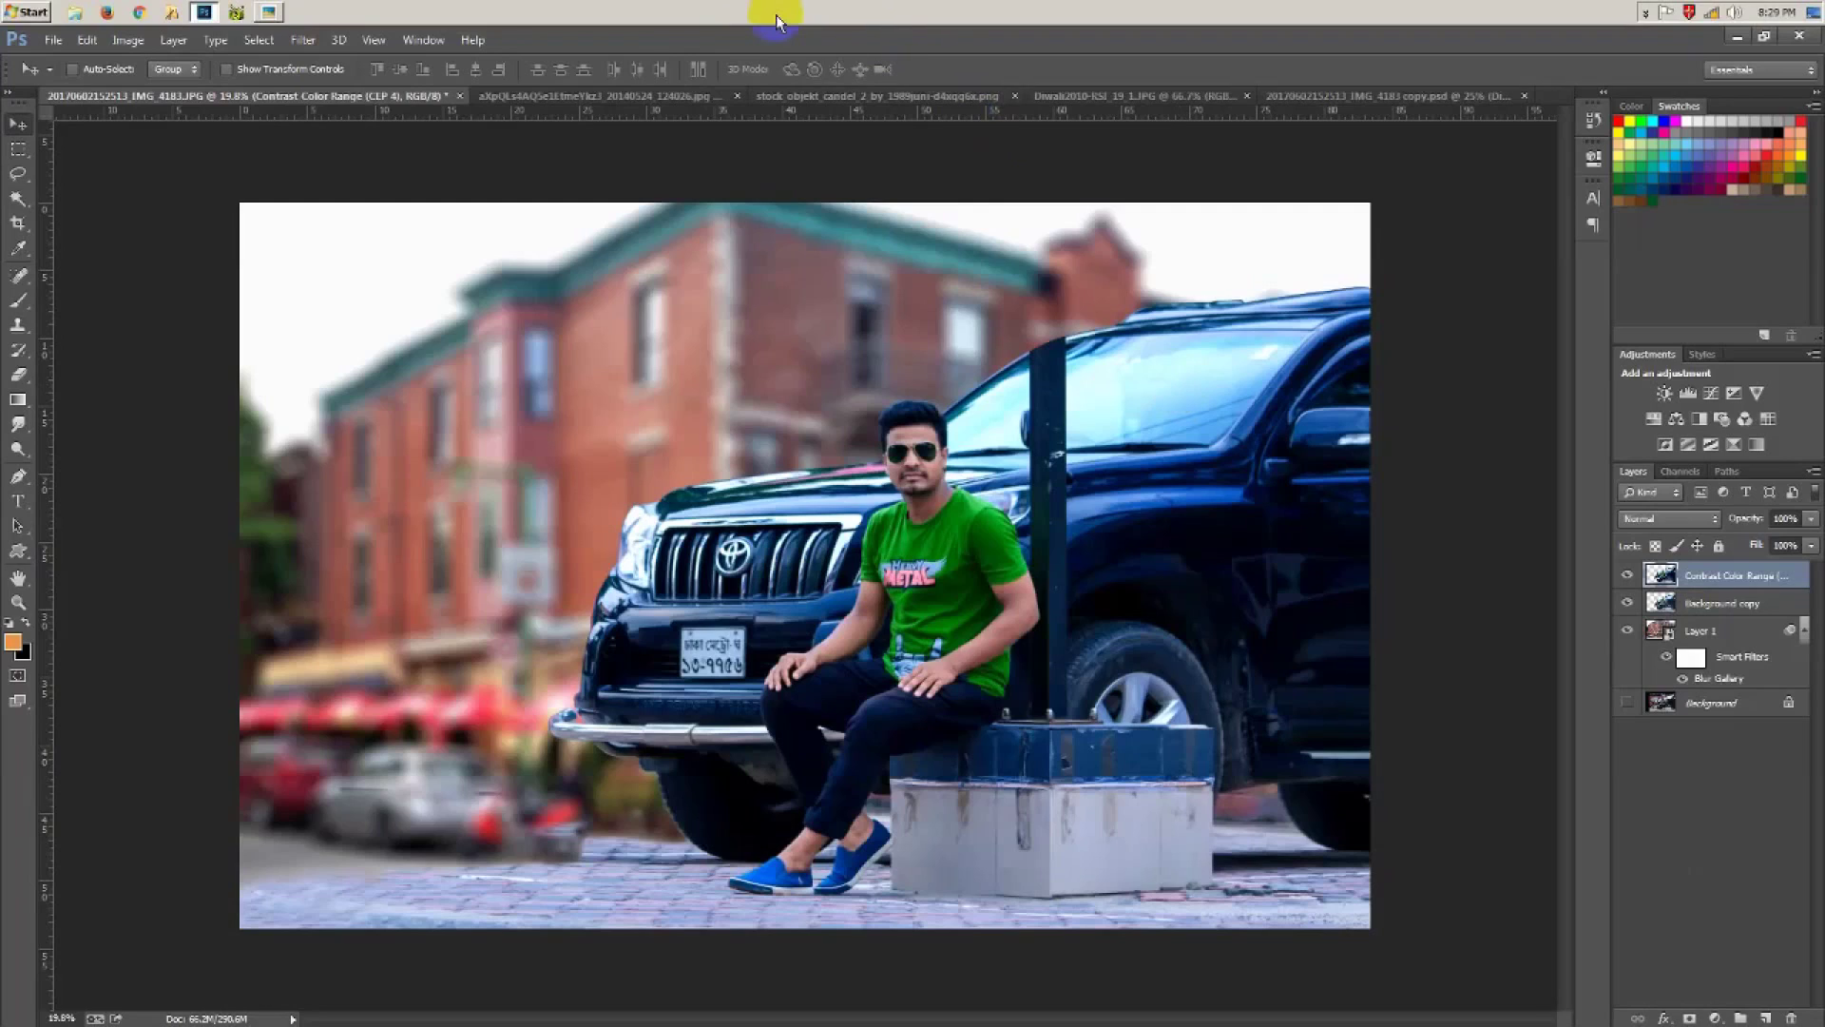
Step: Zoom to 200% on the man's head and ready a slightly larger Smudge brush
left_click(969, 397)
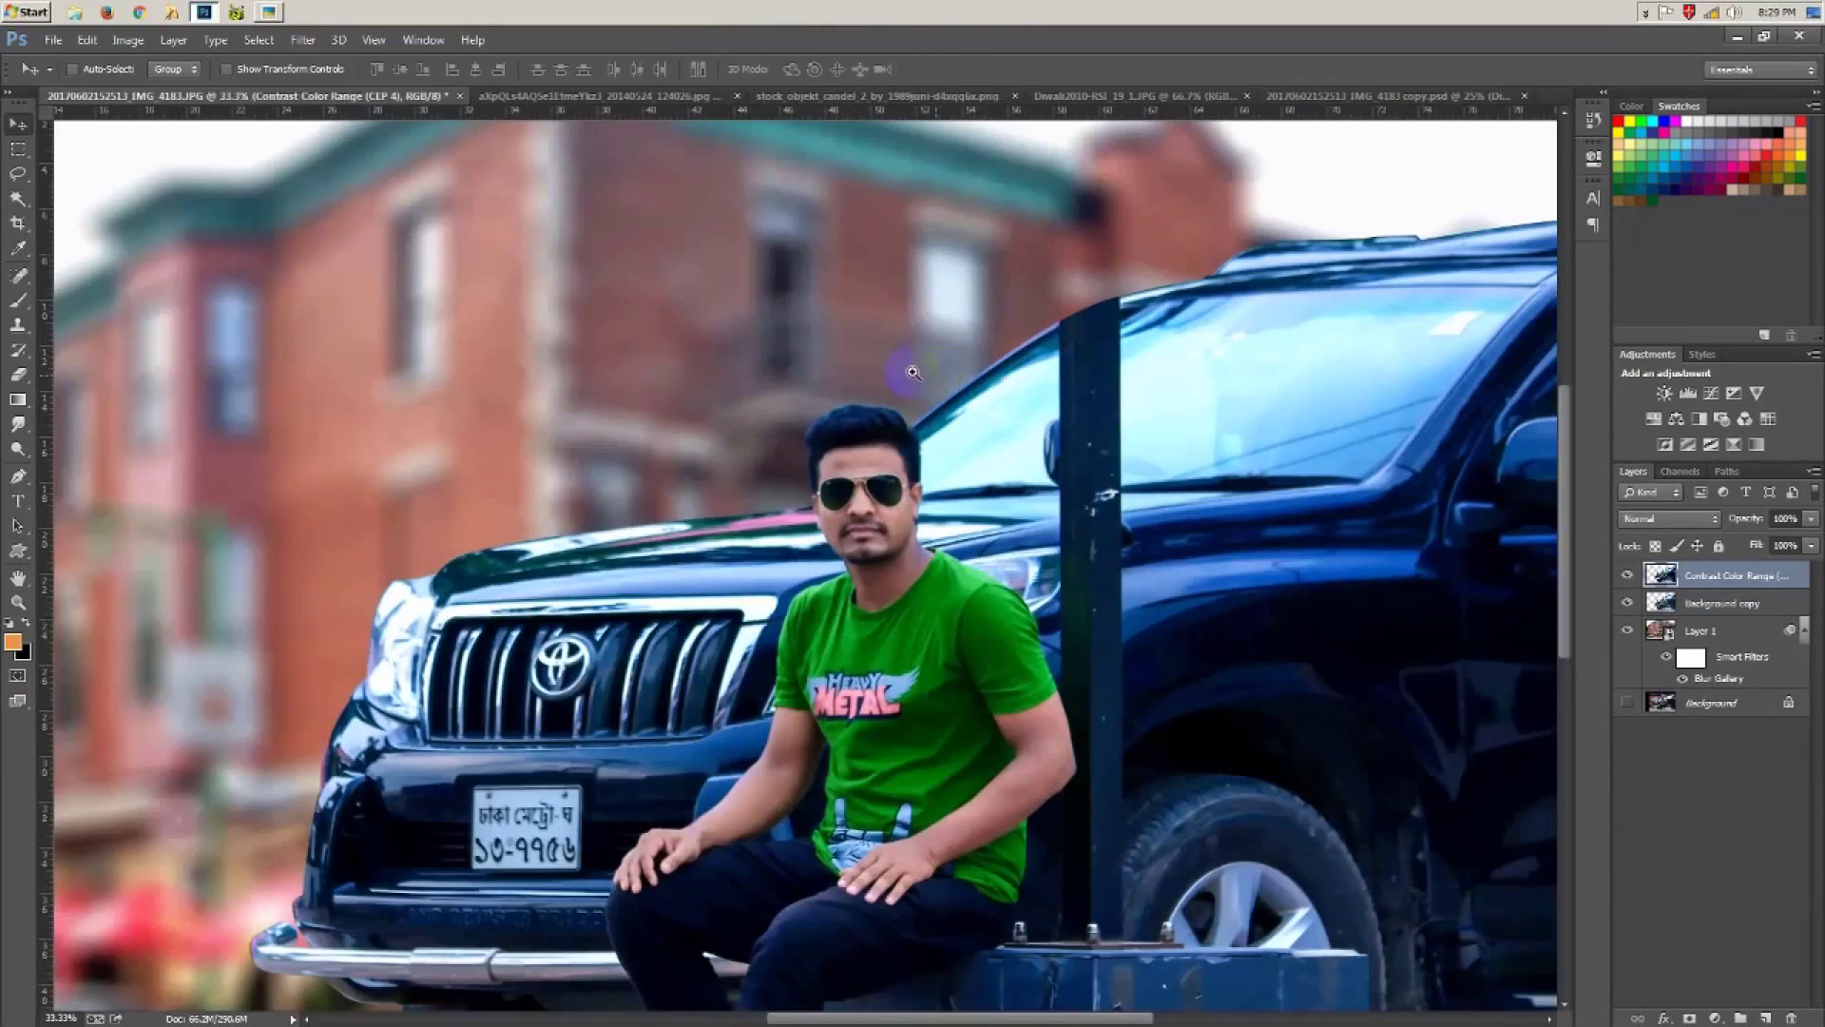
left_click(912, 372)
left_click(812, 442)
left_click(812, 442)
left_click(814, 440, "alt")
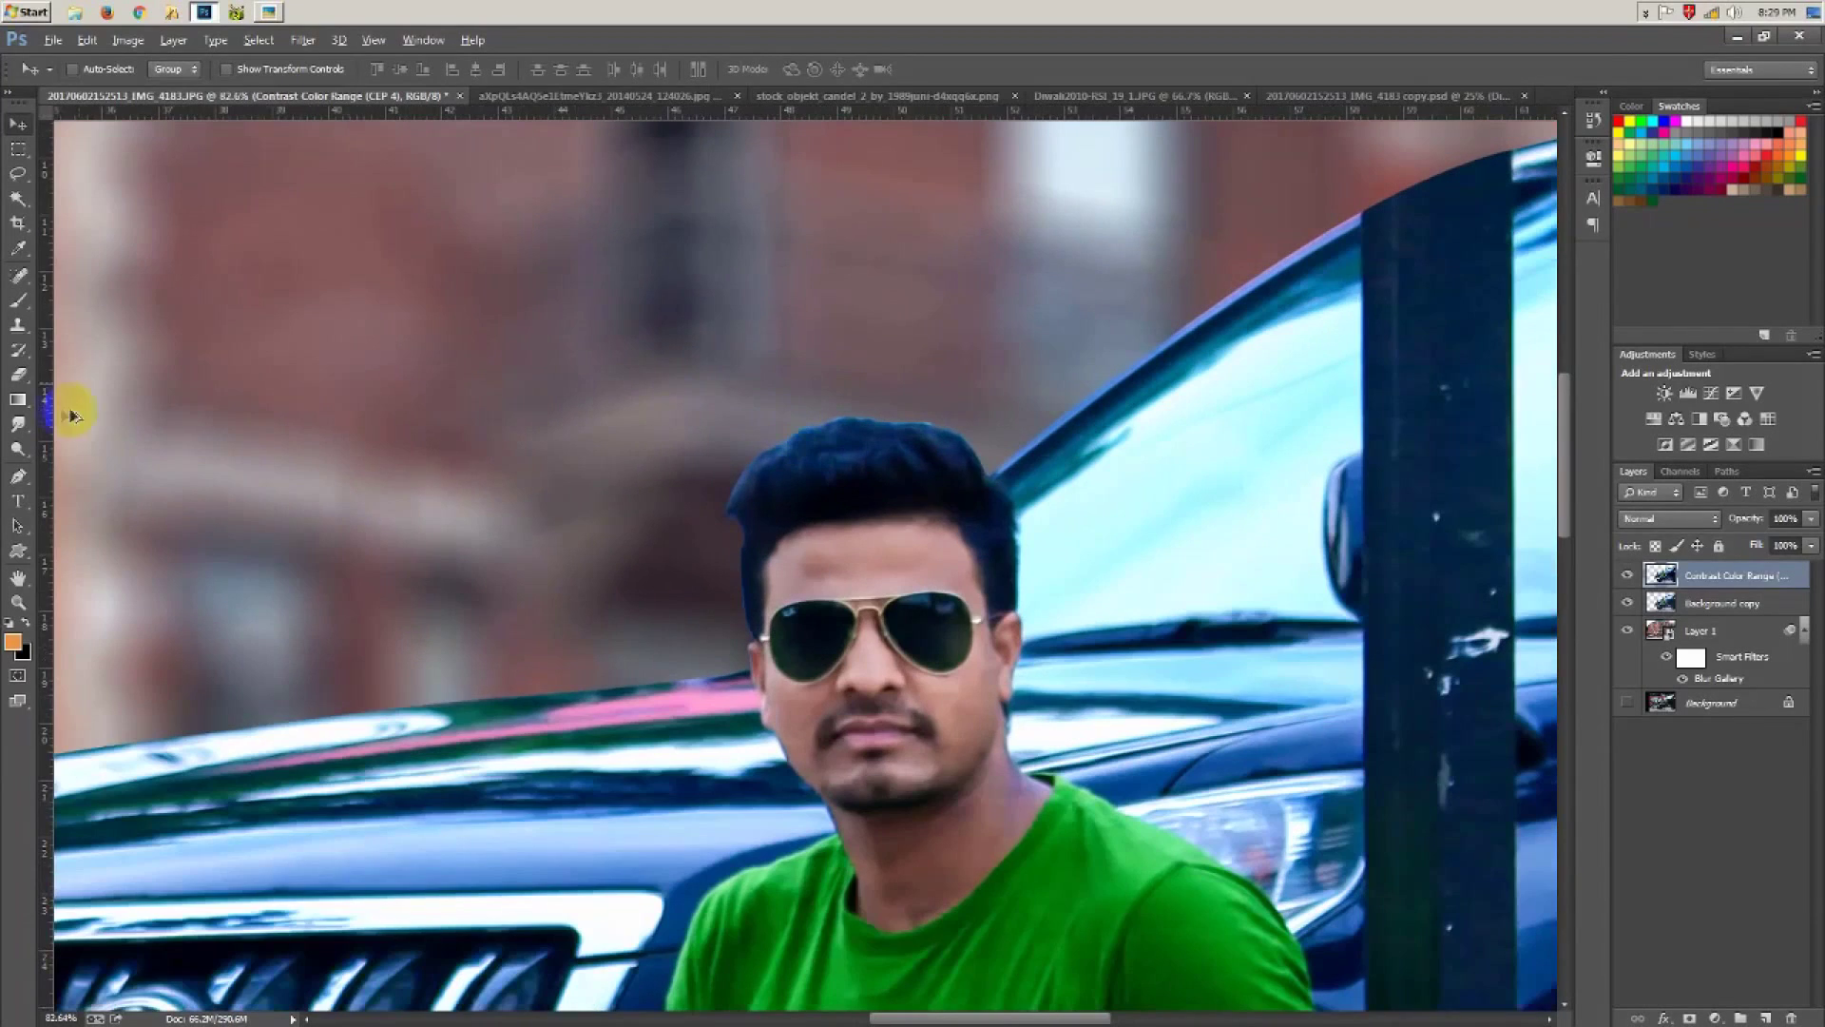
left_click(82, 419)
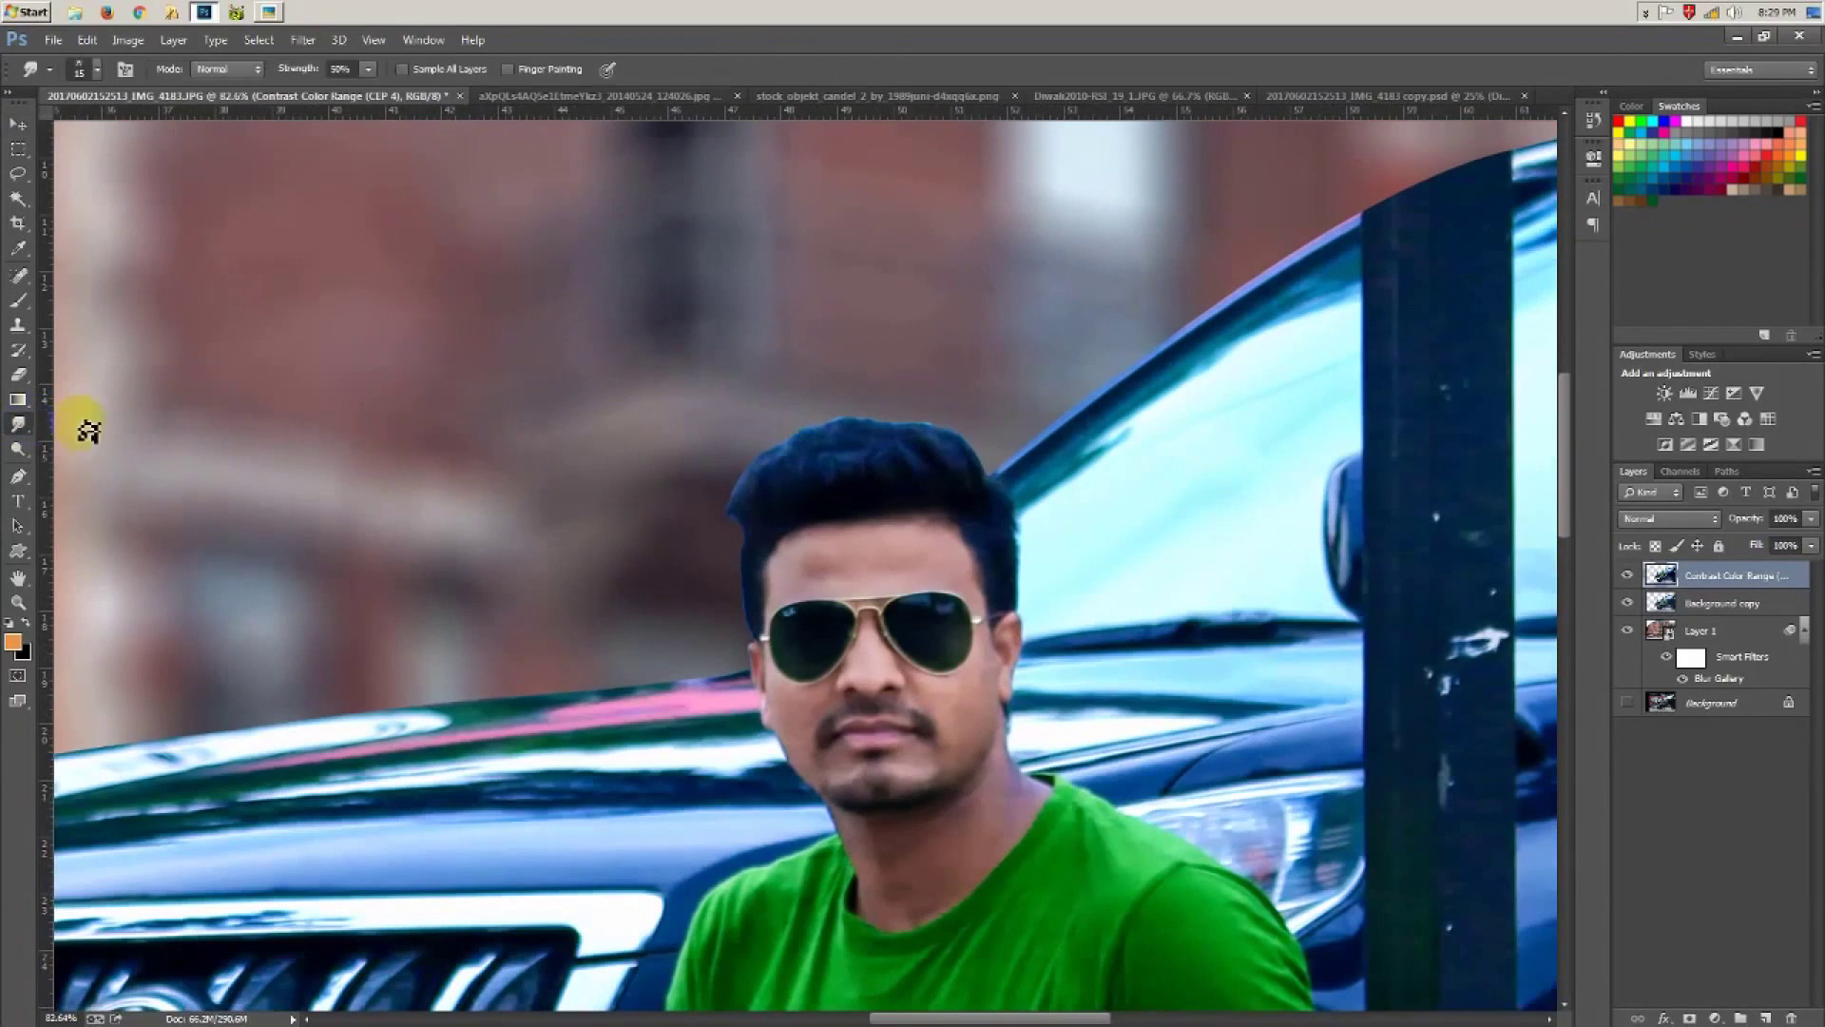
left_click(876, 435)
left_click(748, 518)
left_click(872, 482)
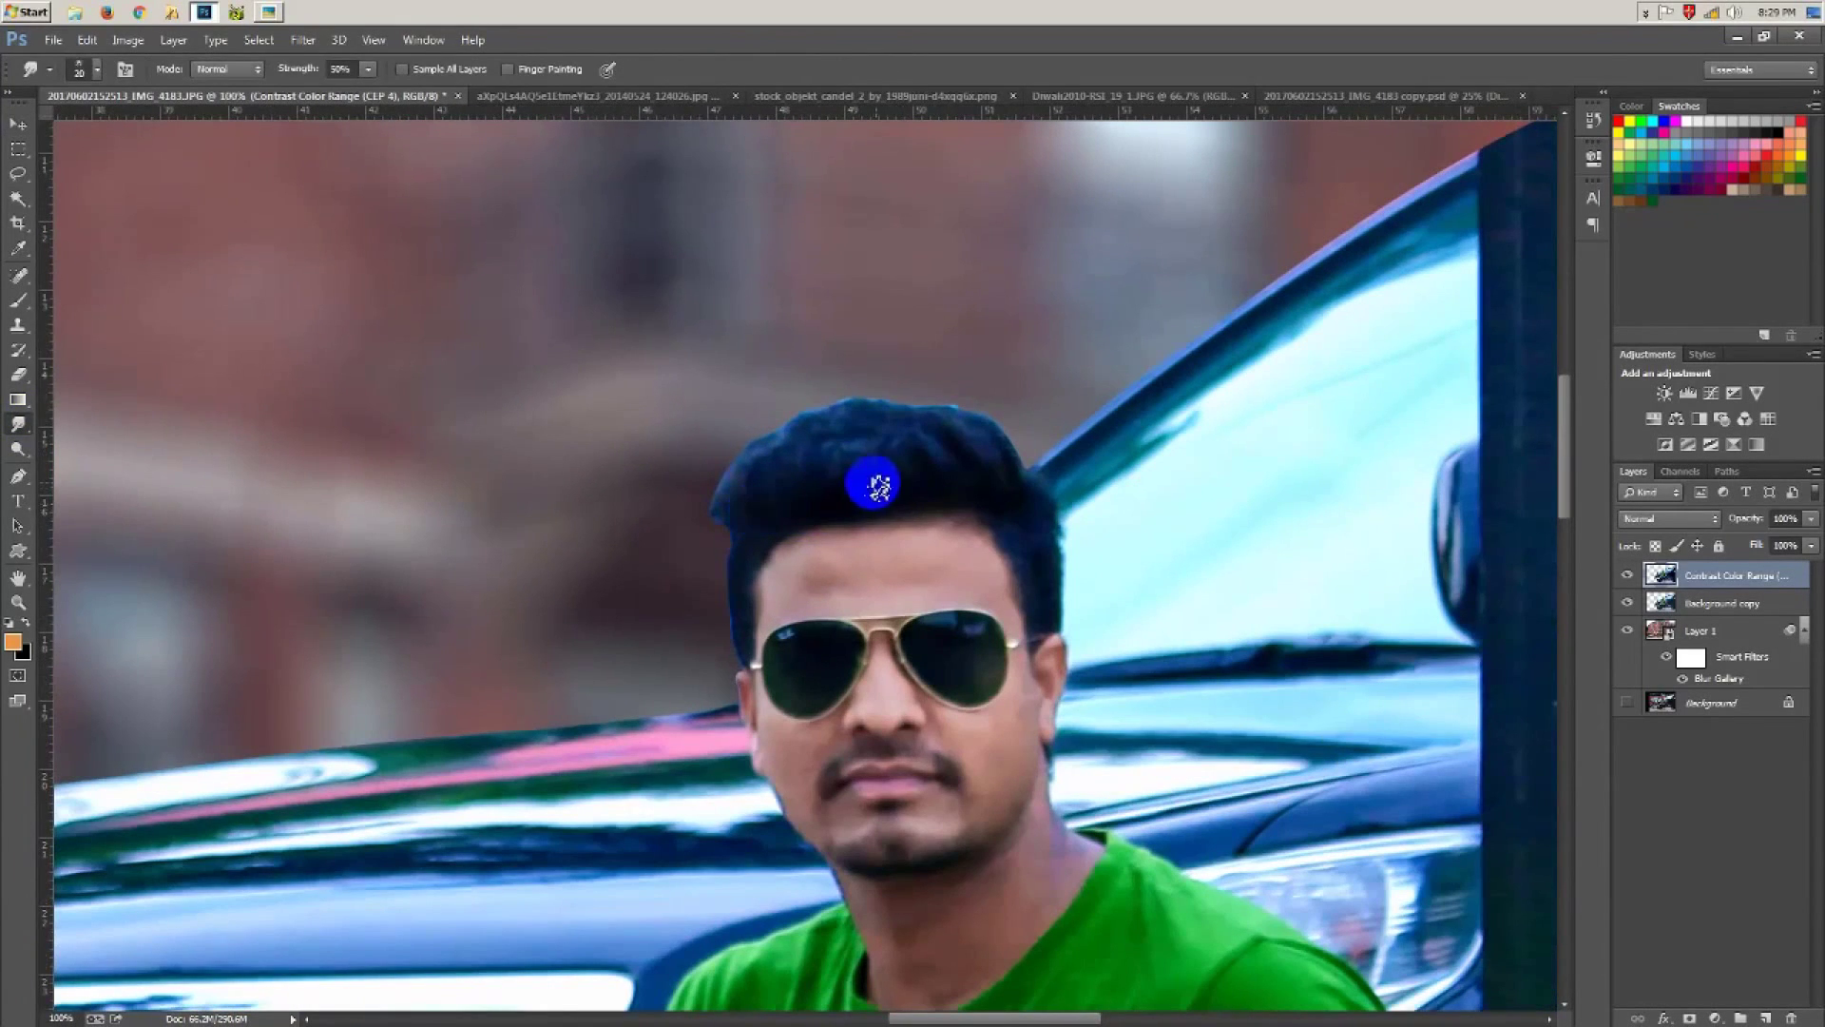
left_click(824, 464)
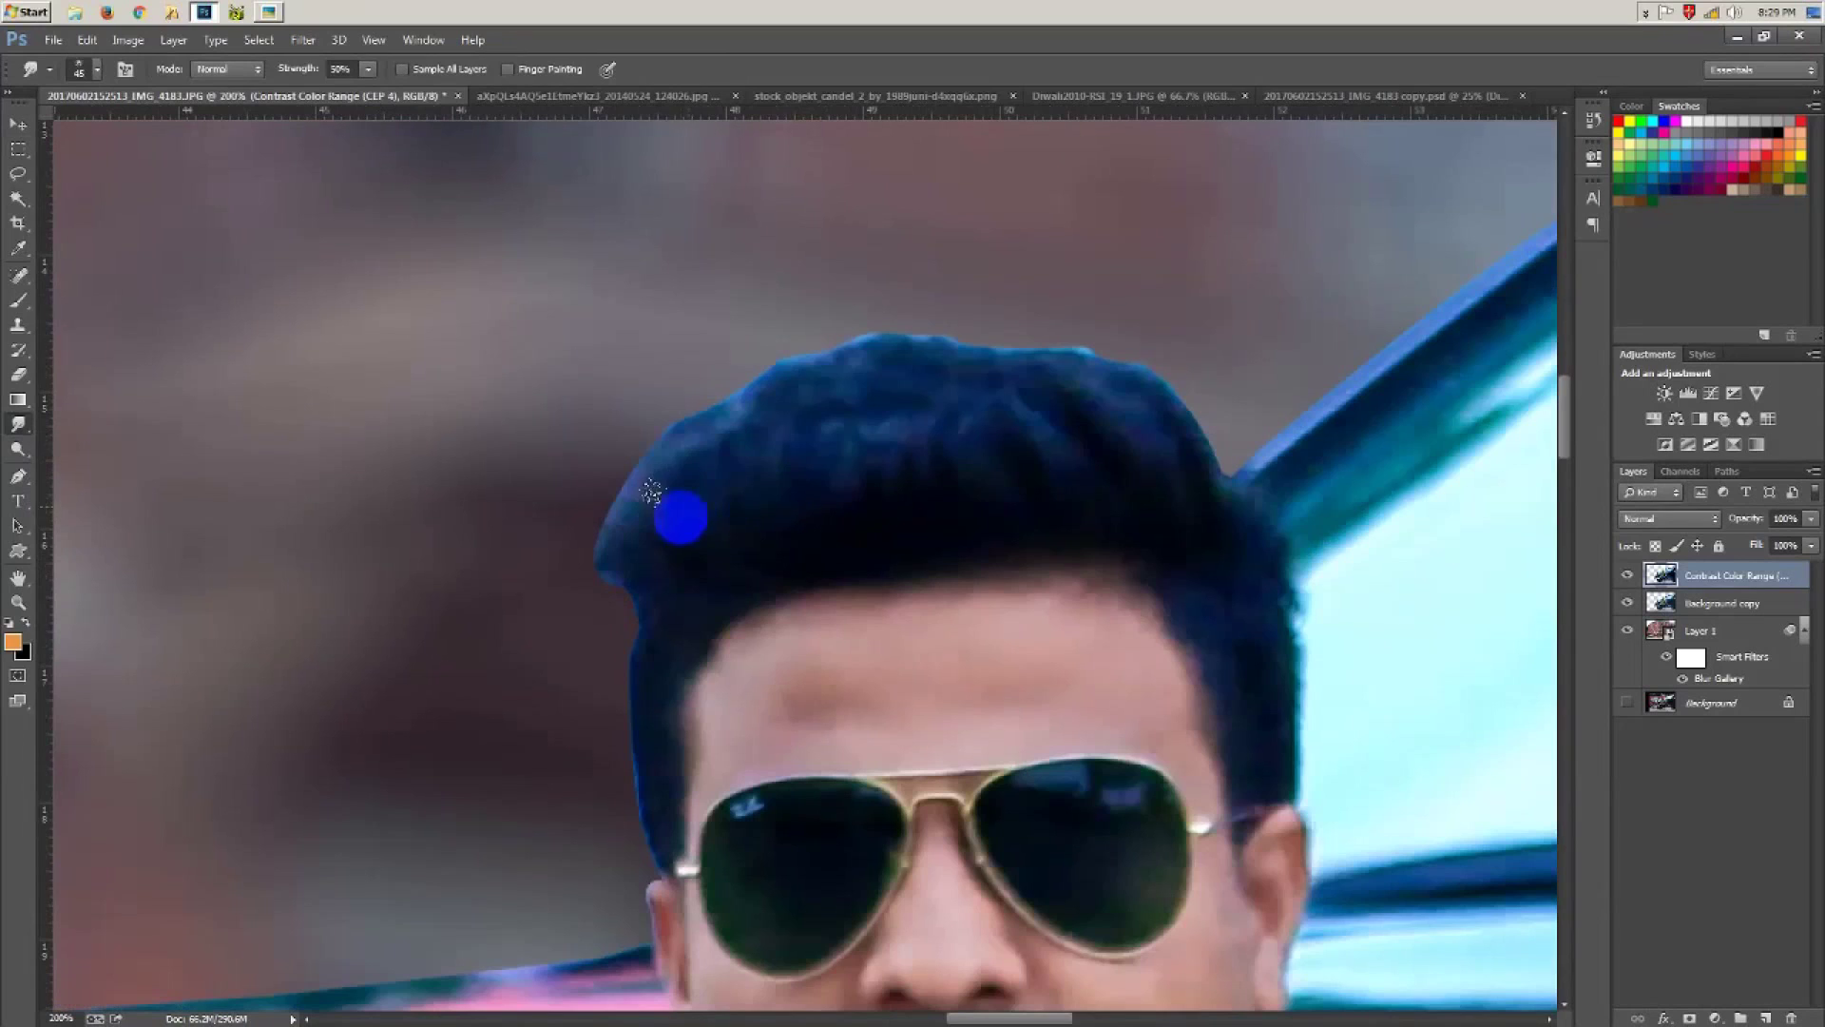
Step: Smudge the top-centre hair strands upward into spikes
left_click_drag(776, 497, 728, 361)
left_click_drag(838, 513, 770, 332)
left_click_drag(742, 440, 775, 352)
left_click_drag(865, 468, 811, 290)
left_click_drag(919, 487, 929, 319)
left_click_drag(999, 508, 978, 236)
left_click_drag(961, 462, 918, 268)
left_click_drag(943, 428, 878, 272)
mouse_move(995, 451)
left_mouse_down()
mouse_move(950, 285)
mouse_move(991, 276)
left_mouse_up()
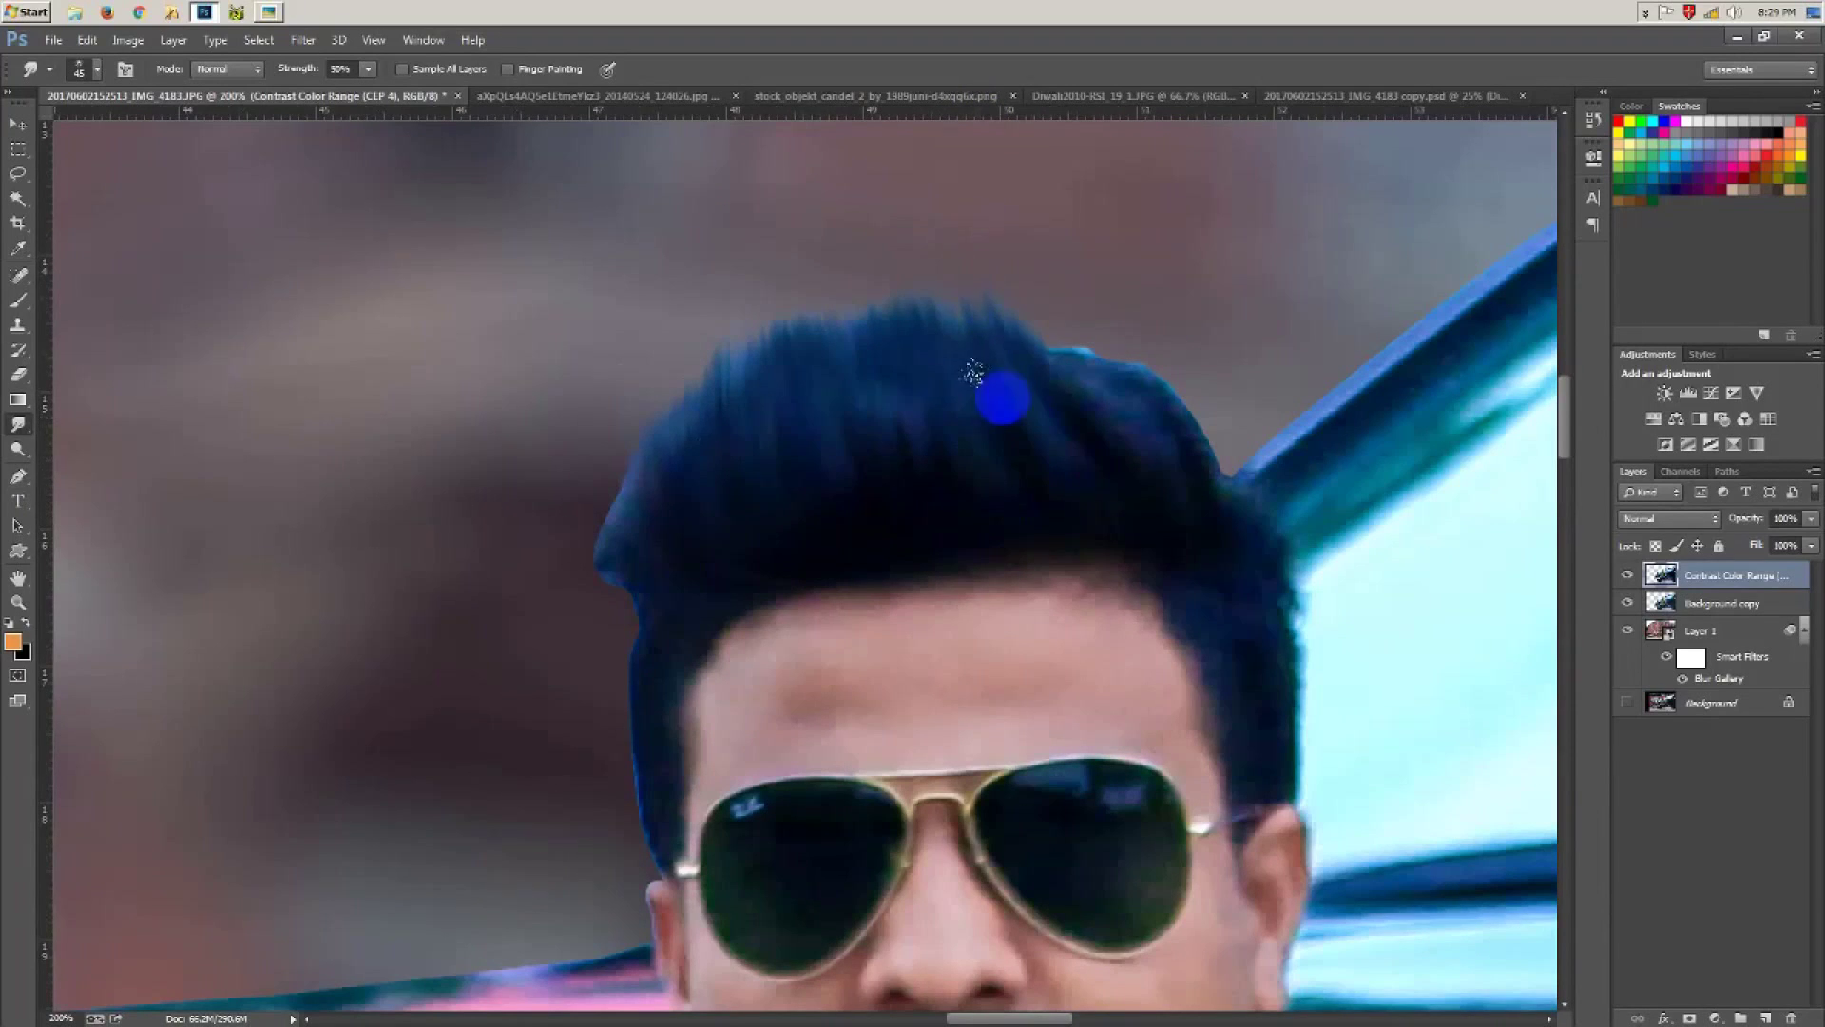
Step: Pull the right, middle and top-left hair strands upward into spikes
left_click_drag(1092, 460, 1055, 319)
mouse_move(1148, 451)
left_mouse_down()
mouse_move(1134, 316)
mouse_move(1161, 326)
mouse_move(1173, 265)
left_mouse_up()
left_click_drag(1164, 447, 1111, 262)
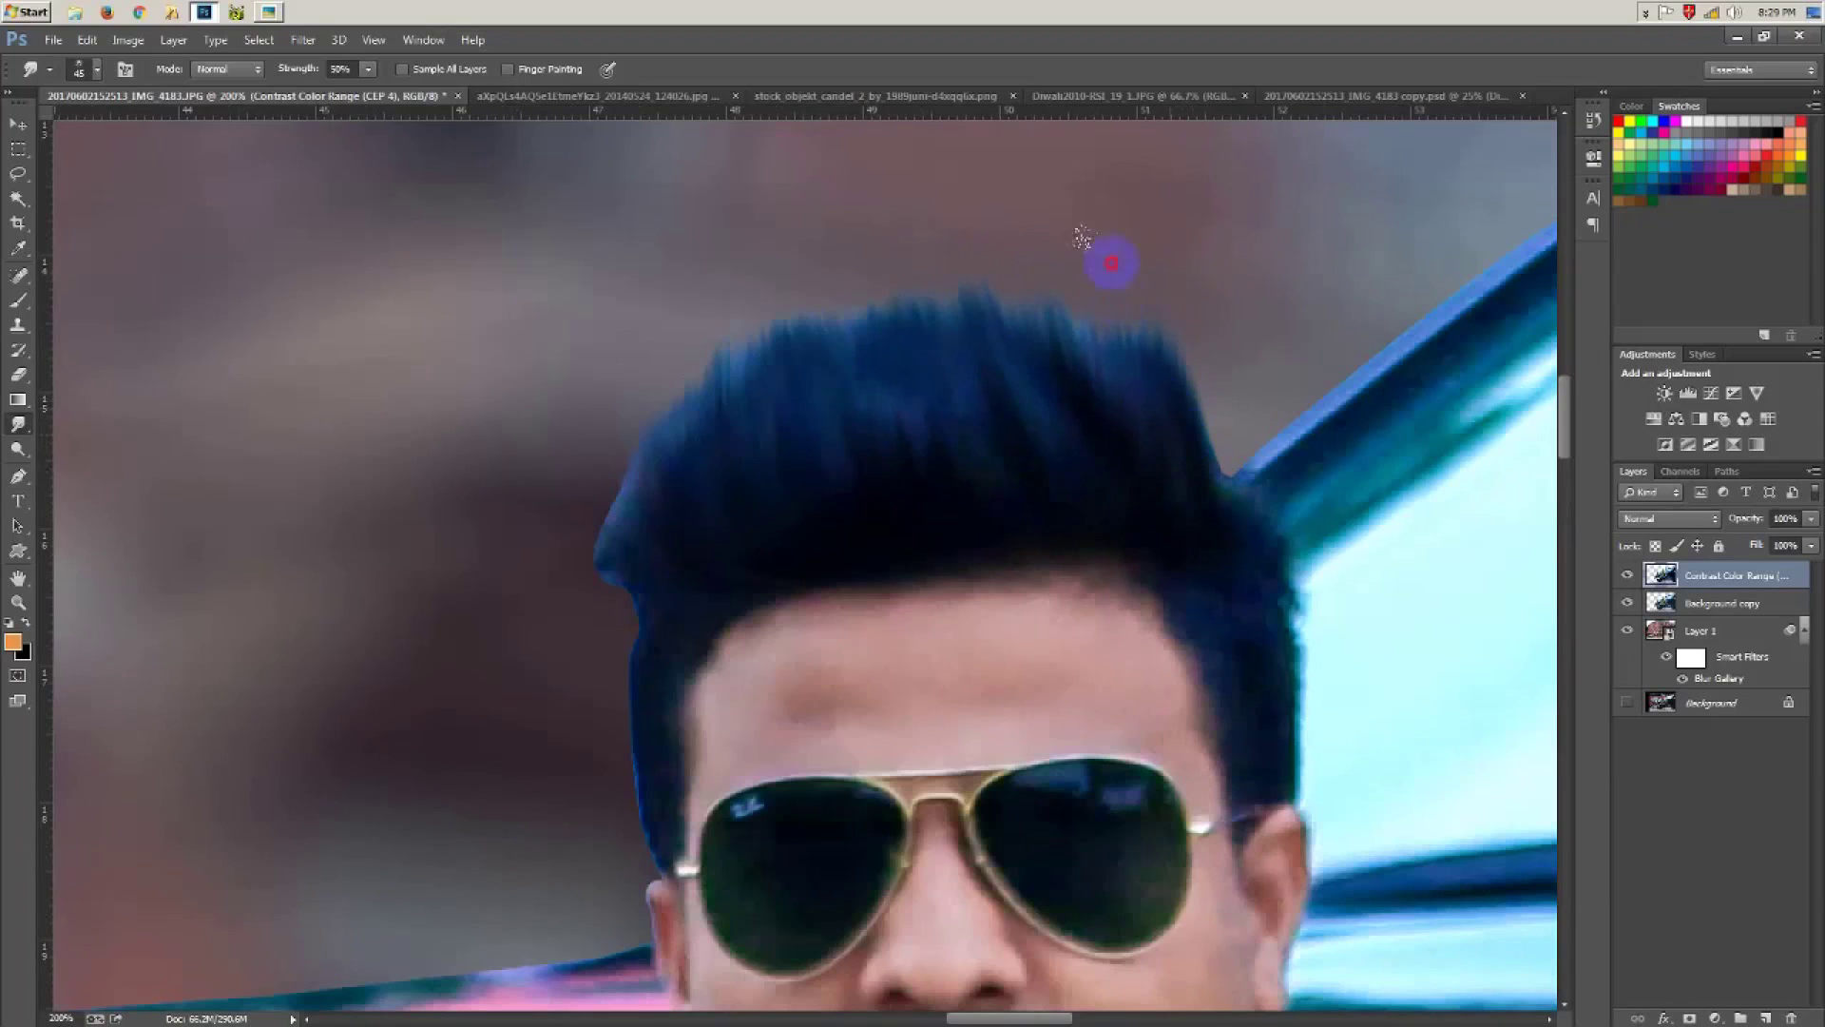
left_click_drag(1107, 428, 1072, 265)
left_click_drag(1067, 366, 1031, 275)
mouse_move(975, 346)
left_mouse_down()
mouse_move(955, 277)
mouse_move(912, 271)
left_mouse_up()
left_click_drag(907, 366, 879, 314)
mouse_move(851, 385)
left_mouse_down()
mouse_move(837, 323)
mouse_move(807, 339)
left_mouse_up()
left_click_drag(789, 408, 736, 295)
left_click_drag(722, 420, 689, 314)
Step: Smudge the left and right hair edges up and outward to finish the spikes
mouse_move(666, 455)
left_mouse_down()
mouse_move(651, 362)
mouse_move(608, 380)
left_mouse_up()
left_click_drag(631, 537, 584, 382)
left_click_drag(1183, 484, 1136, 255)
mouse_move(1122, 330)
left_mouse_down()
mouse_move(1074, 268)
mouse_move(1051, 278)
left_mouse_up()
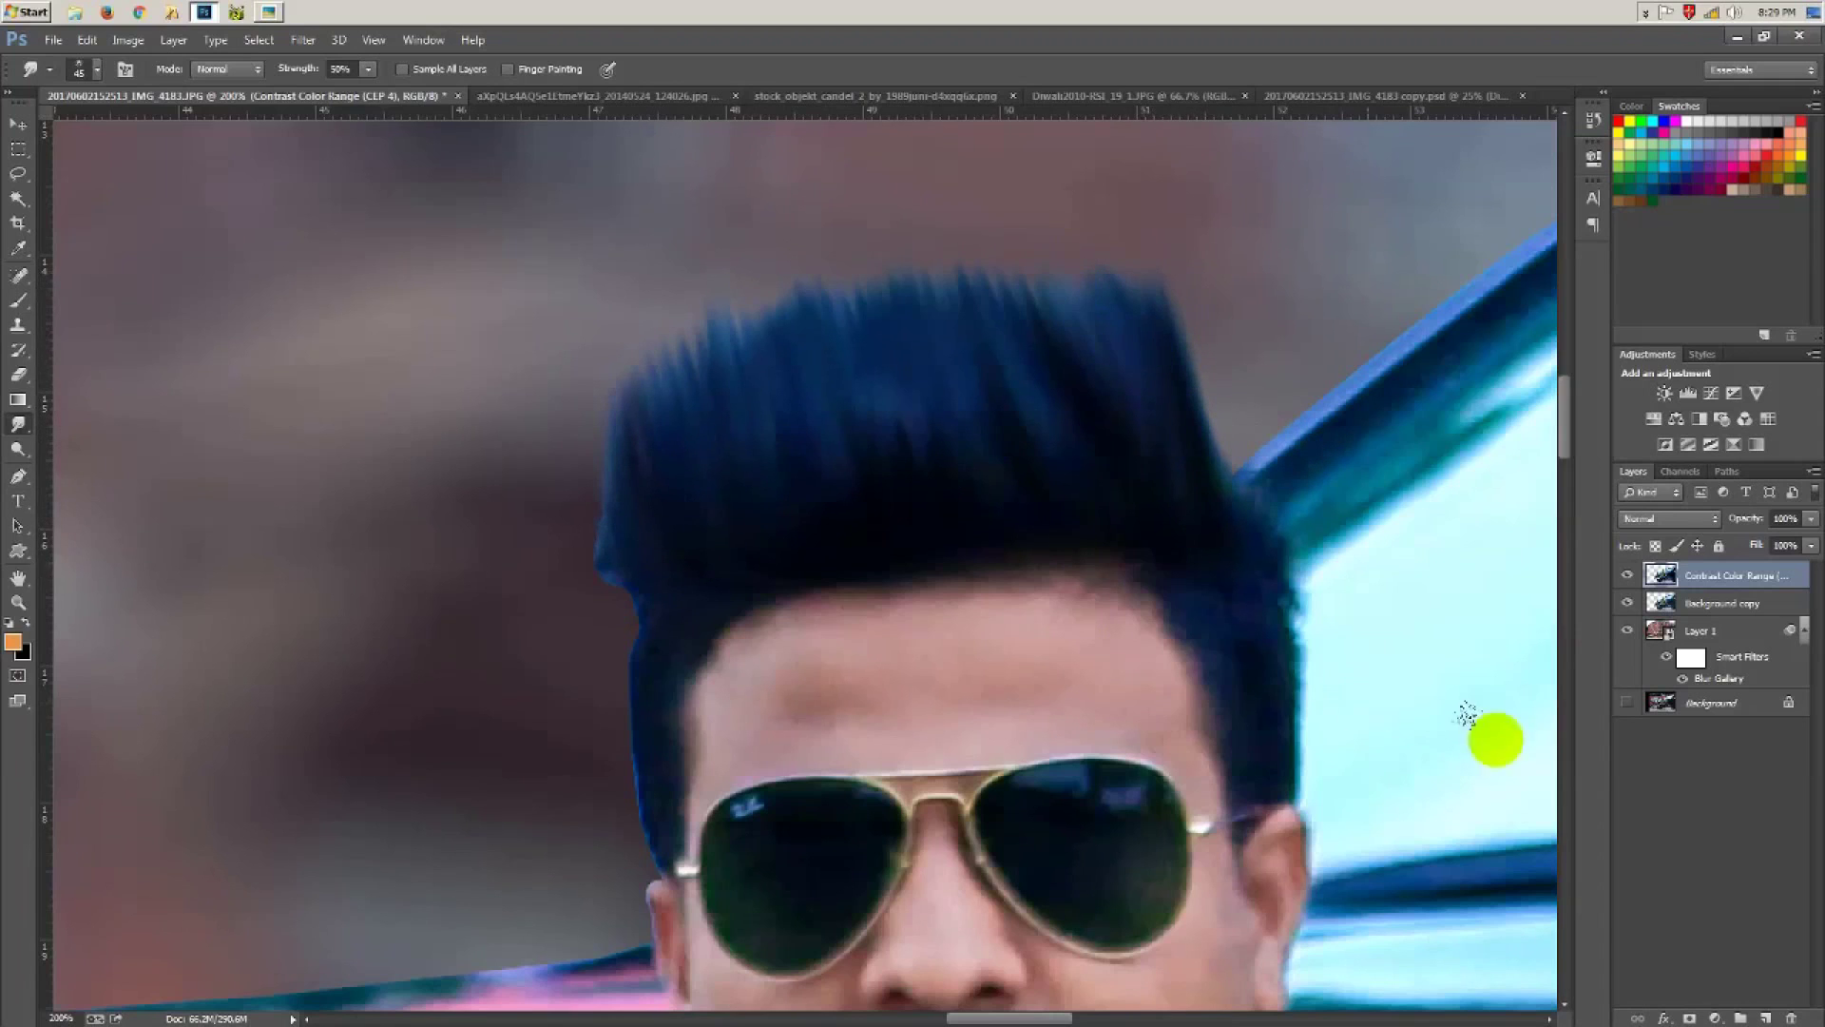
left_click_drag(1162, 454, 1217, 419)
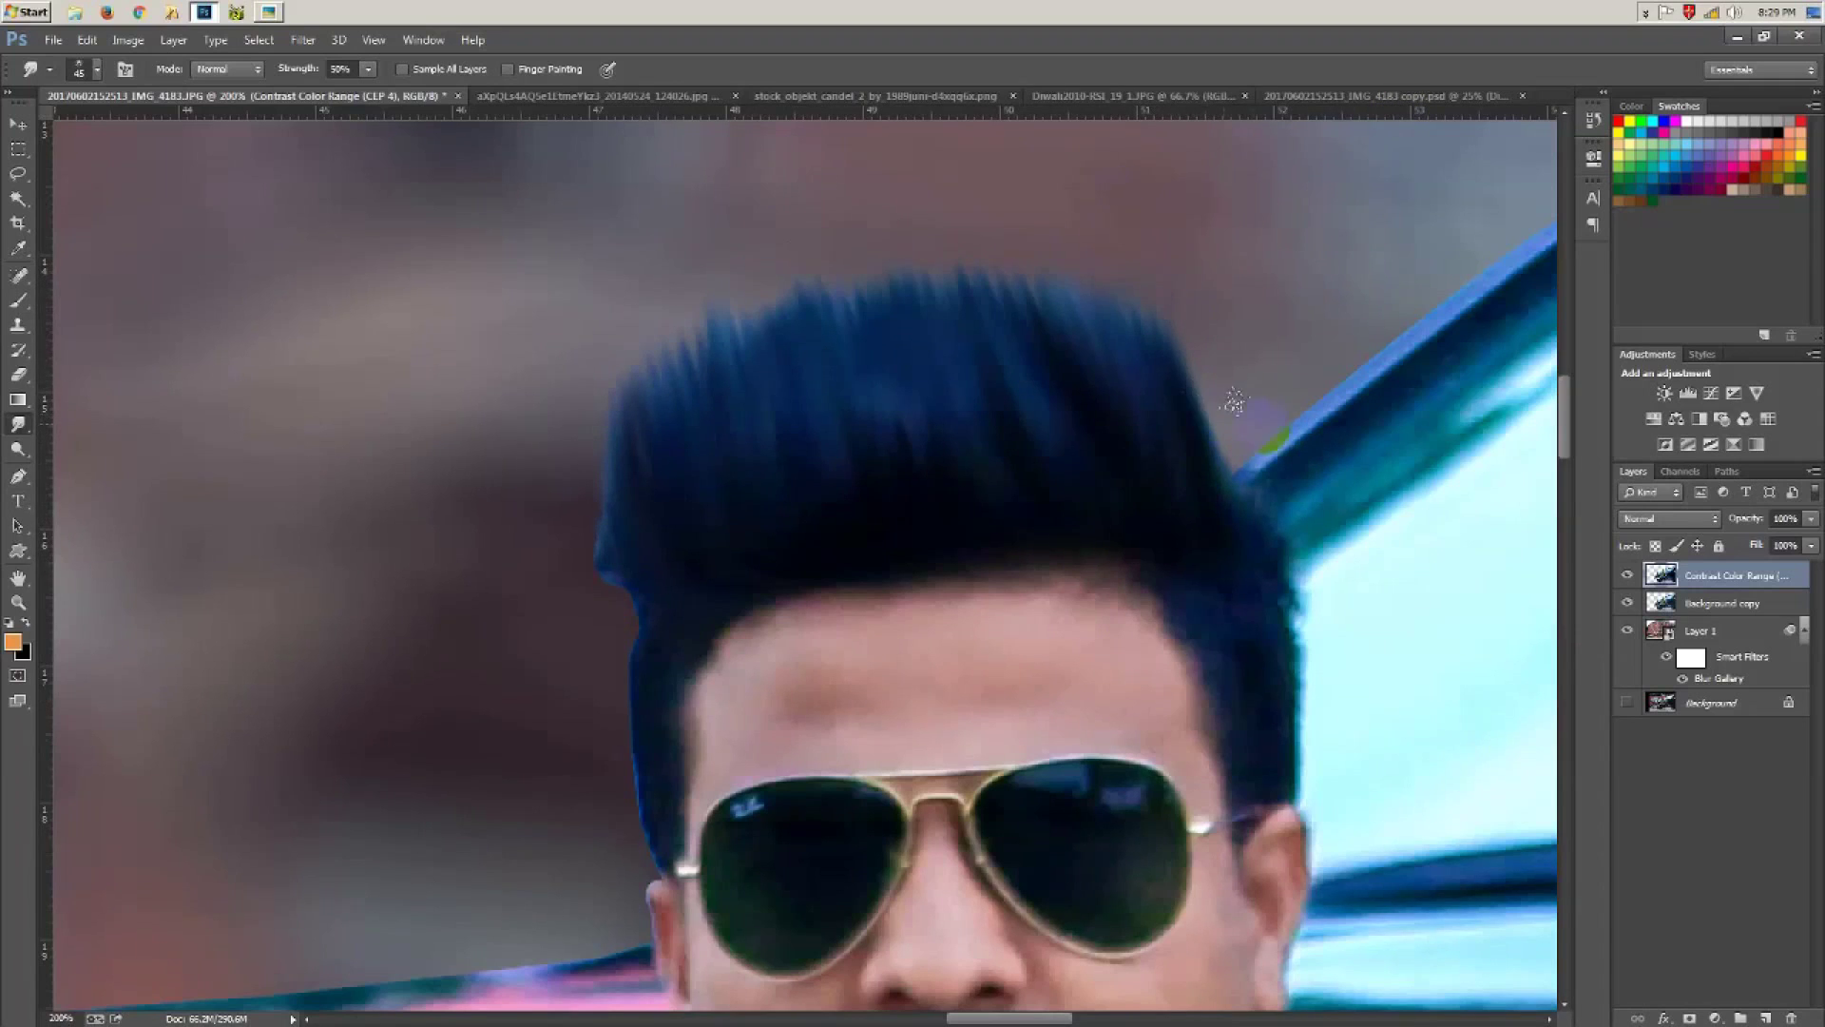
mouse_move(1239, 455)
left_mouse_down()
mouse_move(1180, 338)
mouse_move(1021, 273)
left_mouse_up()
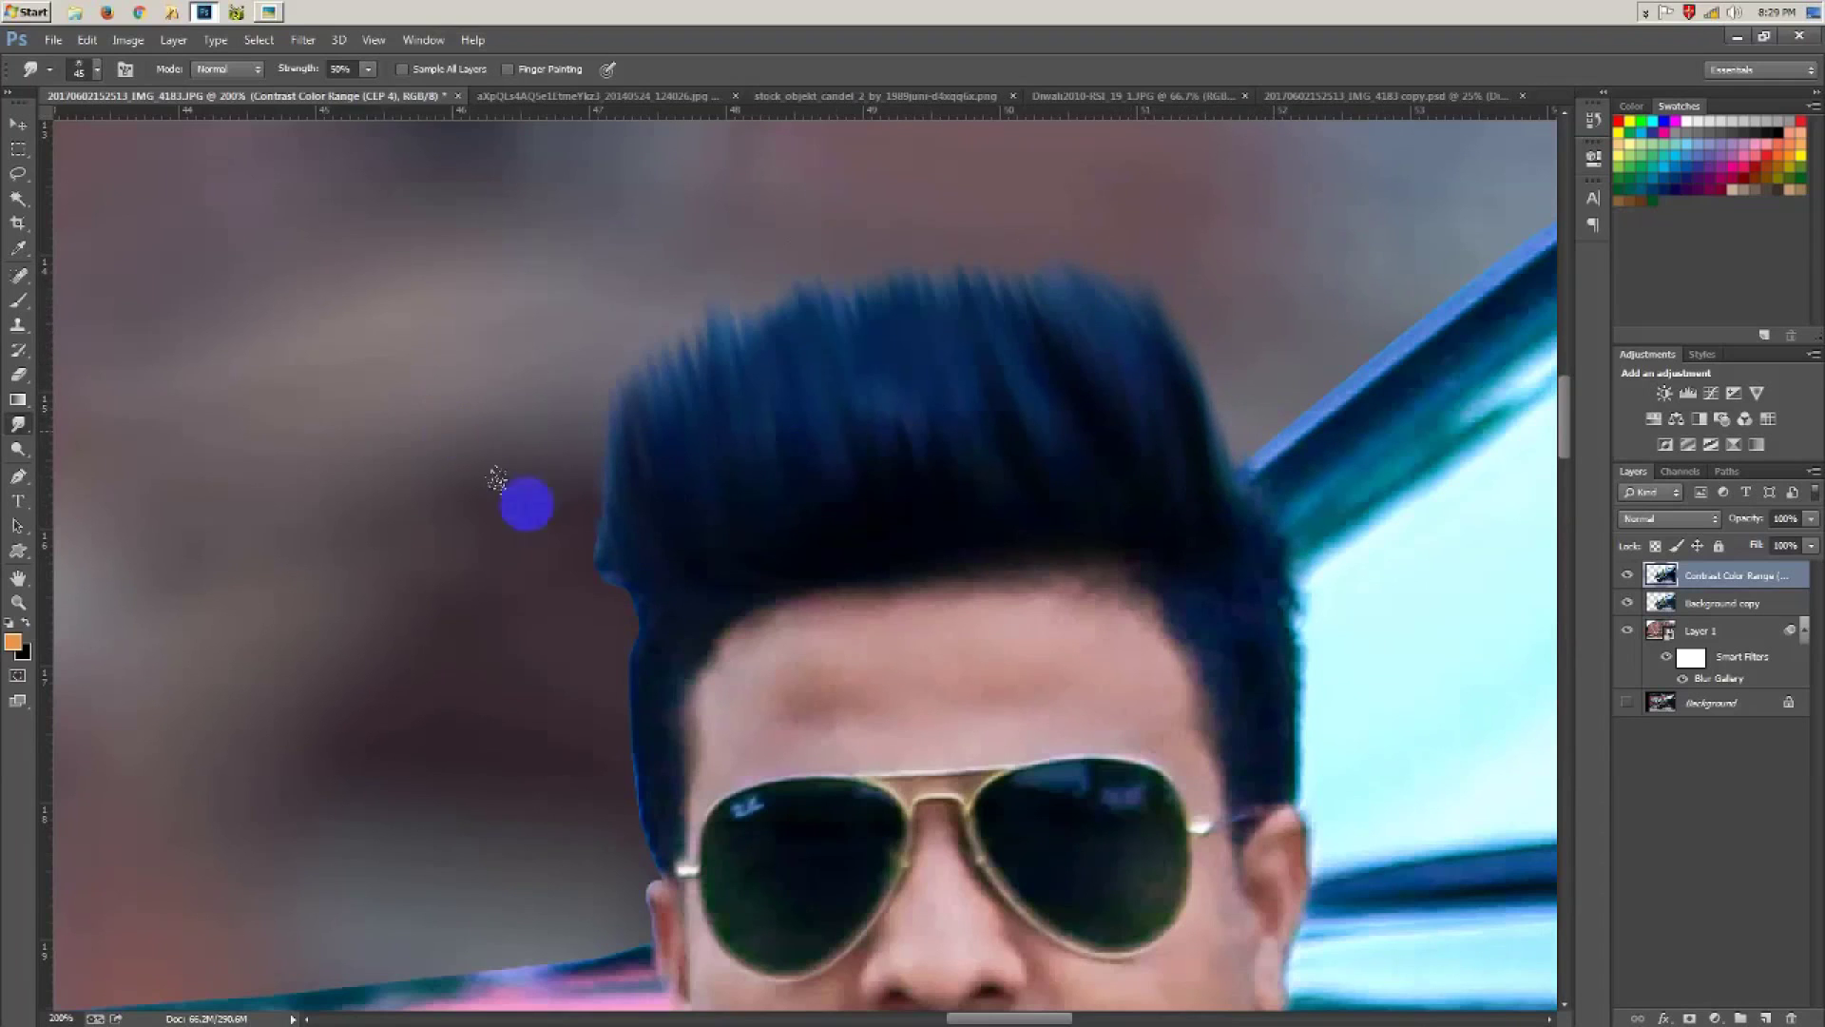
left_click_drag(655, 400, 657, 316)
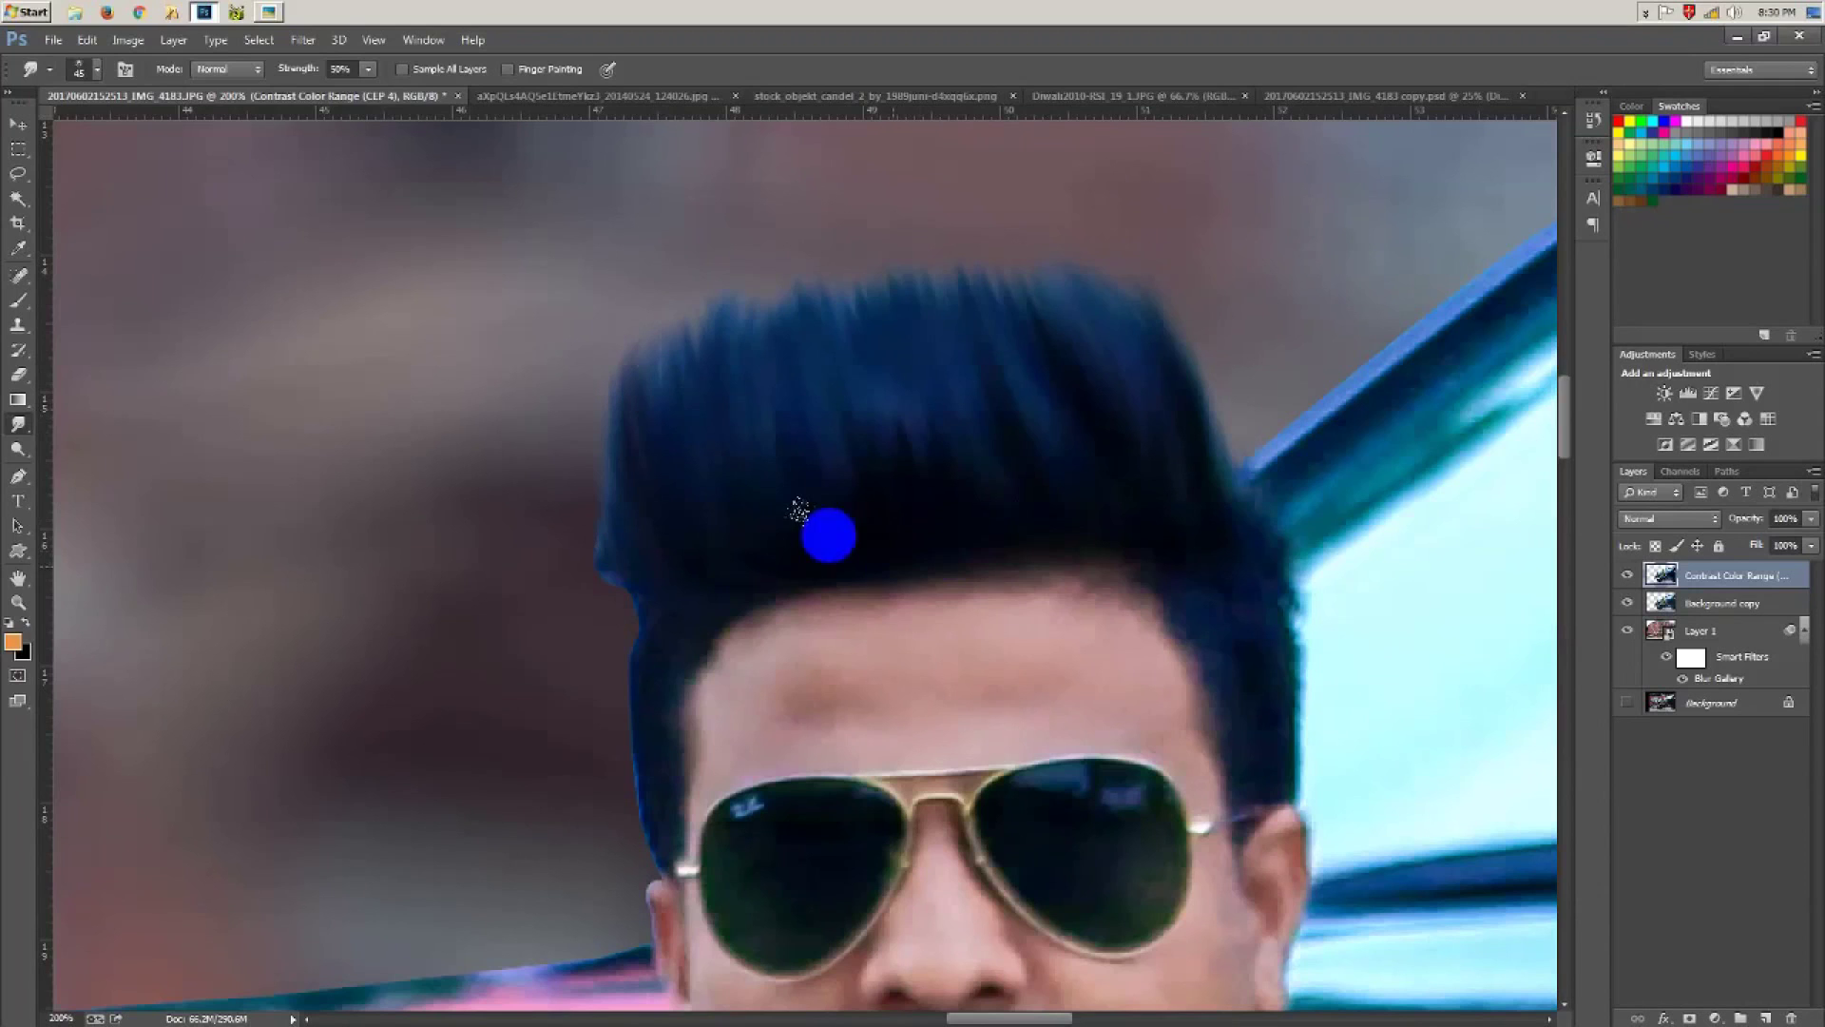
Step: Path the stray left hair tuft, make it a selection, and hide Background copy
key("p")
left_click(608, 467)
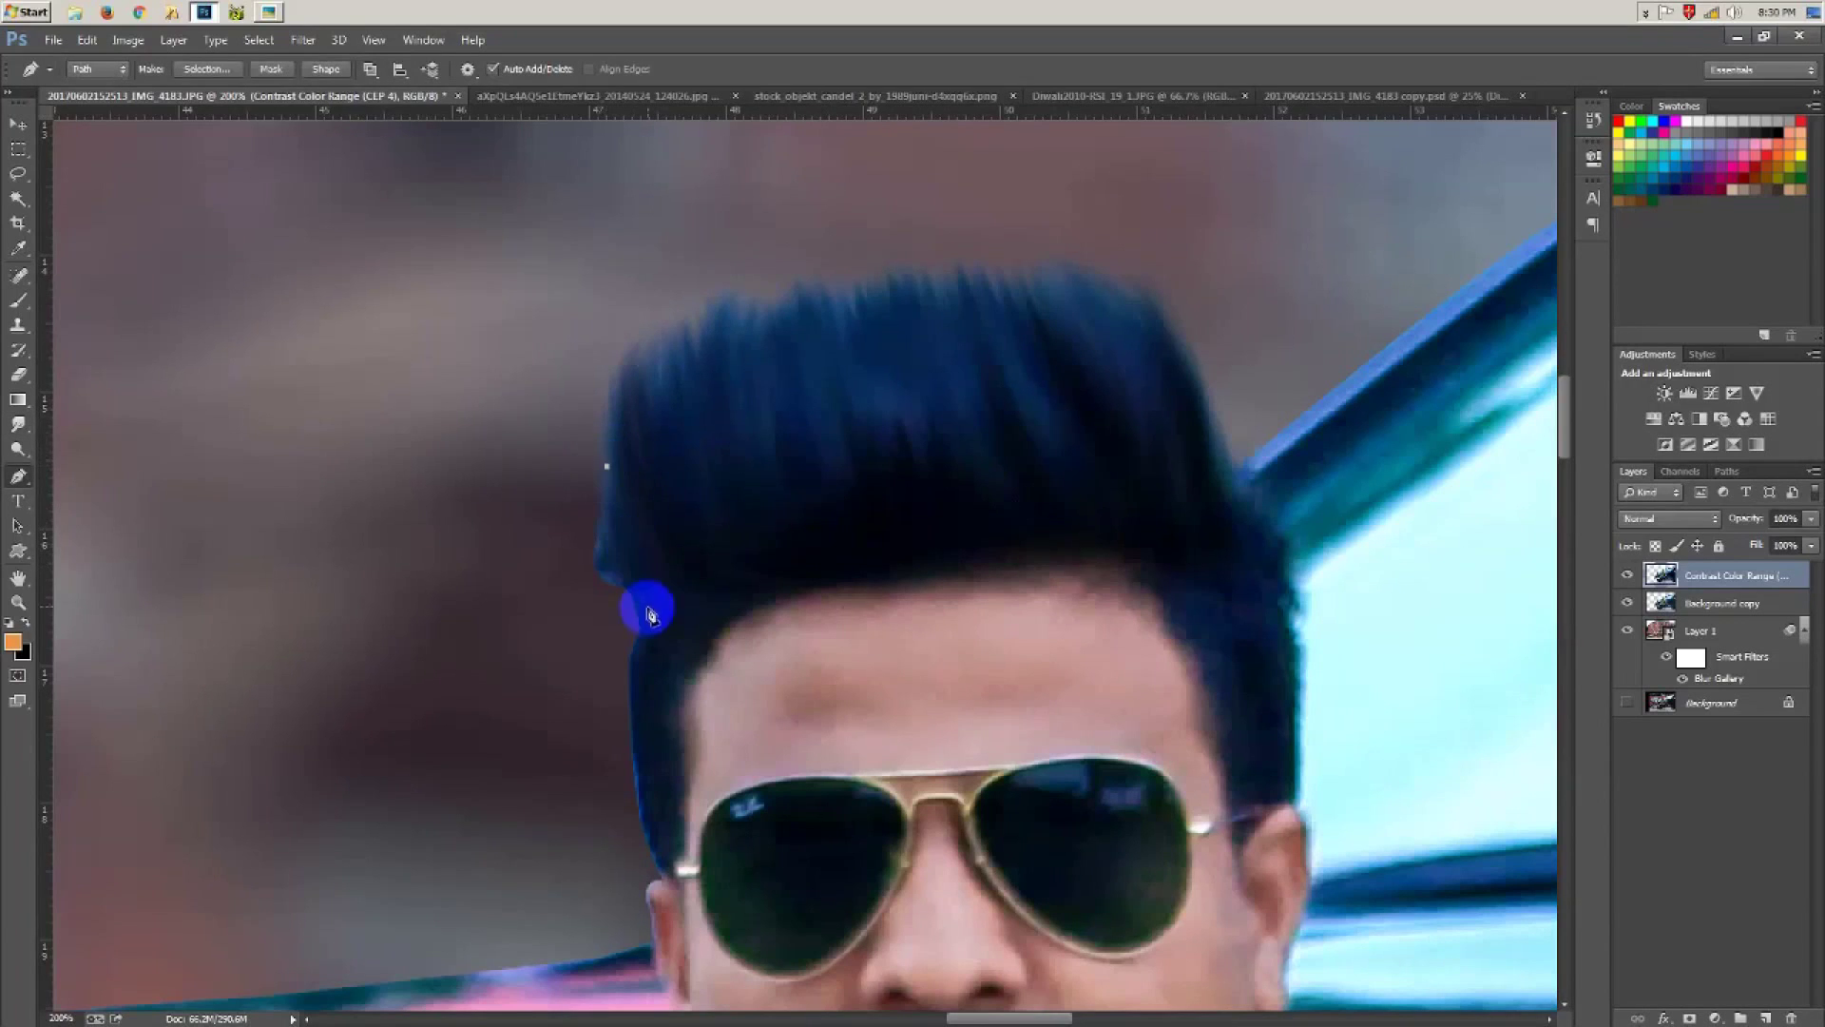
left_click_drag(639, 612, 664, 652)
left_click(622, 627)
left_click(576, 567)
left_click(575, 530)
left_click(585, 487)
key("ctrl+Return")
left_click(1627, 602)
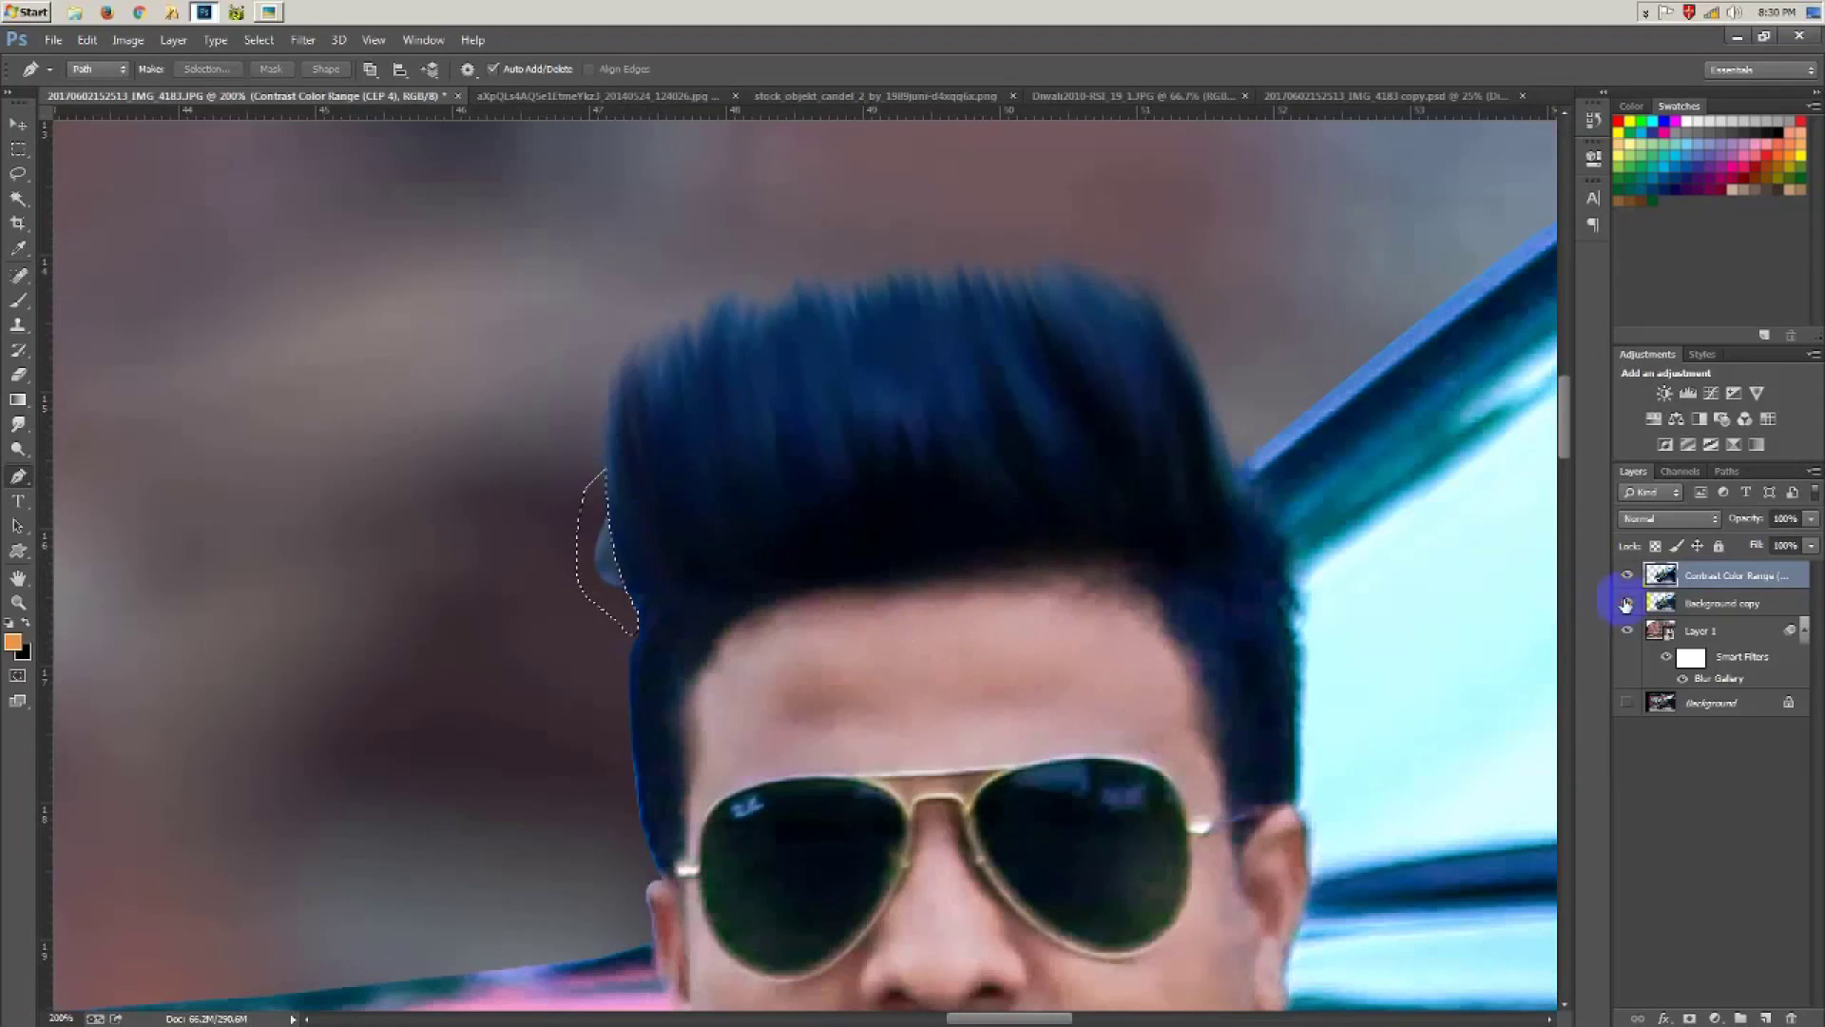
key("ctrl+d")
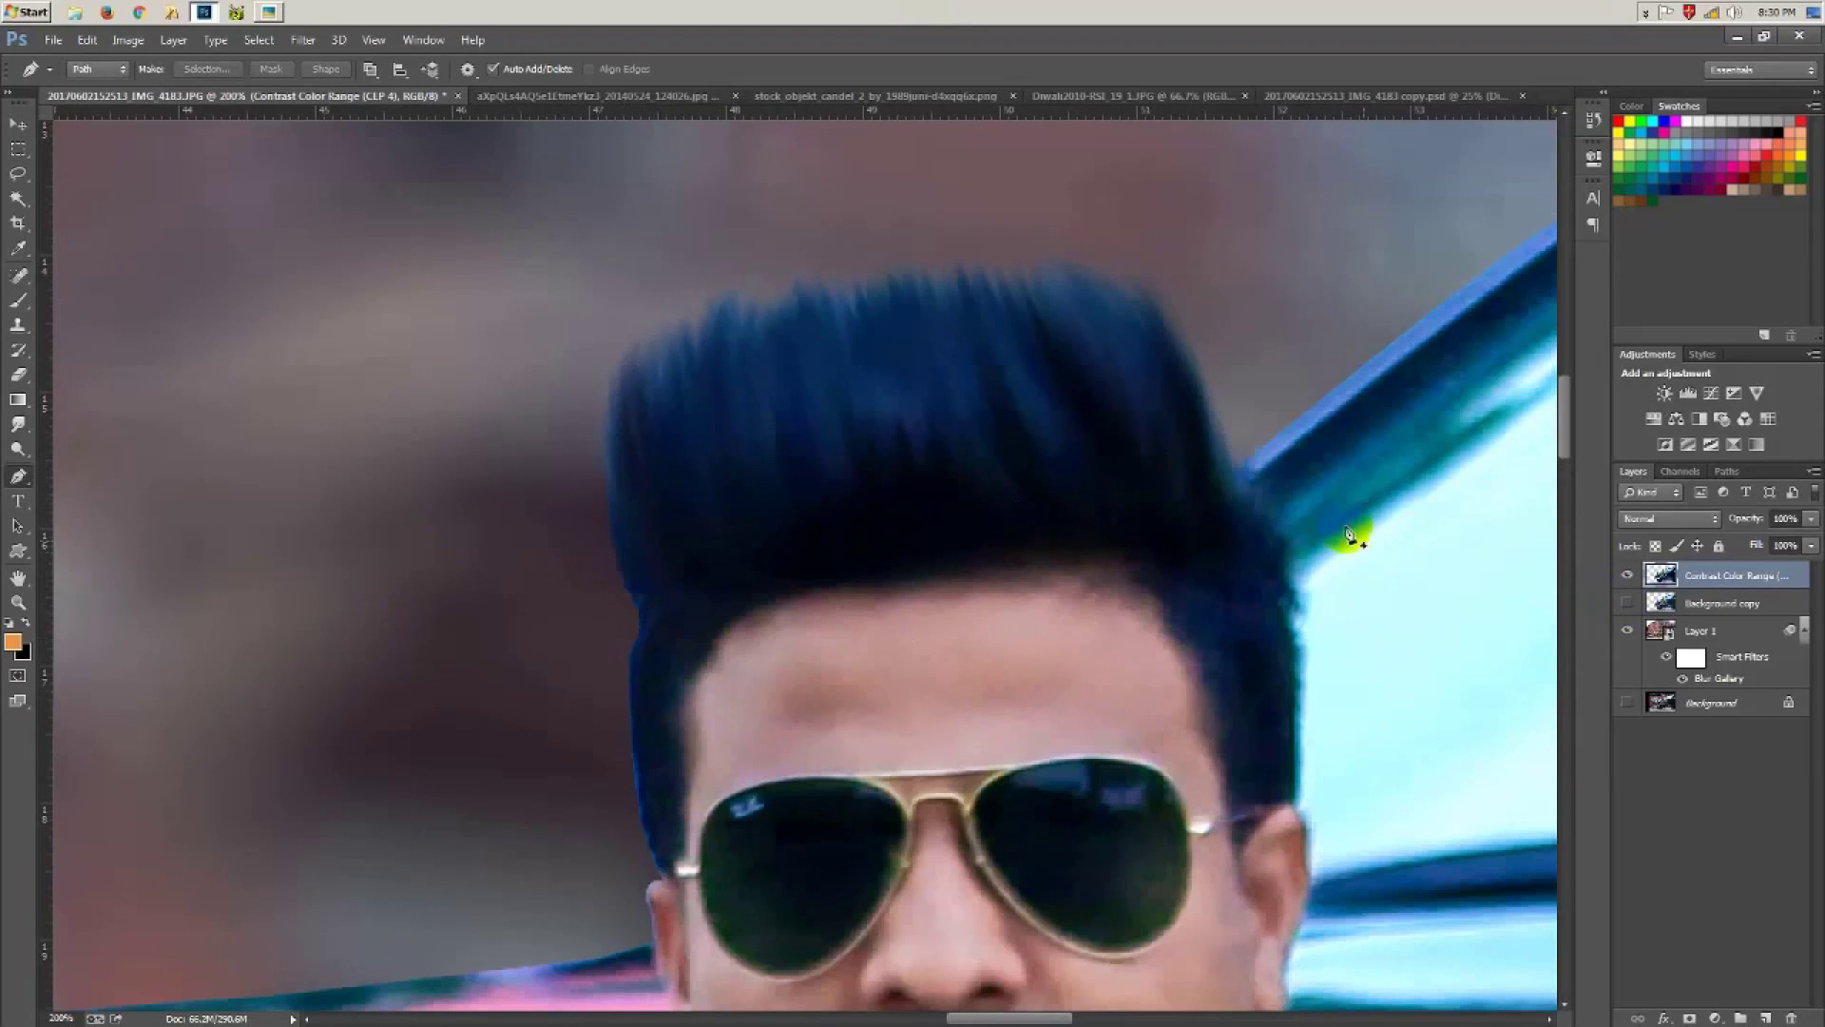
Step: Smudge the hair edge into the background with a smaller brush, working toward the ear
left_click(19, 424)
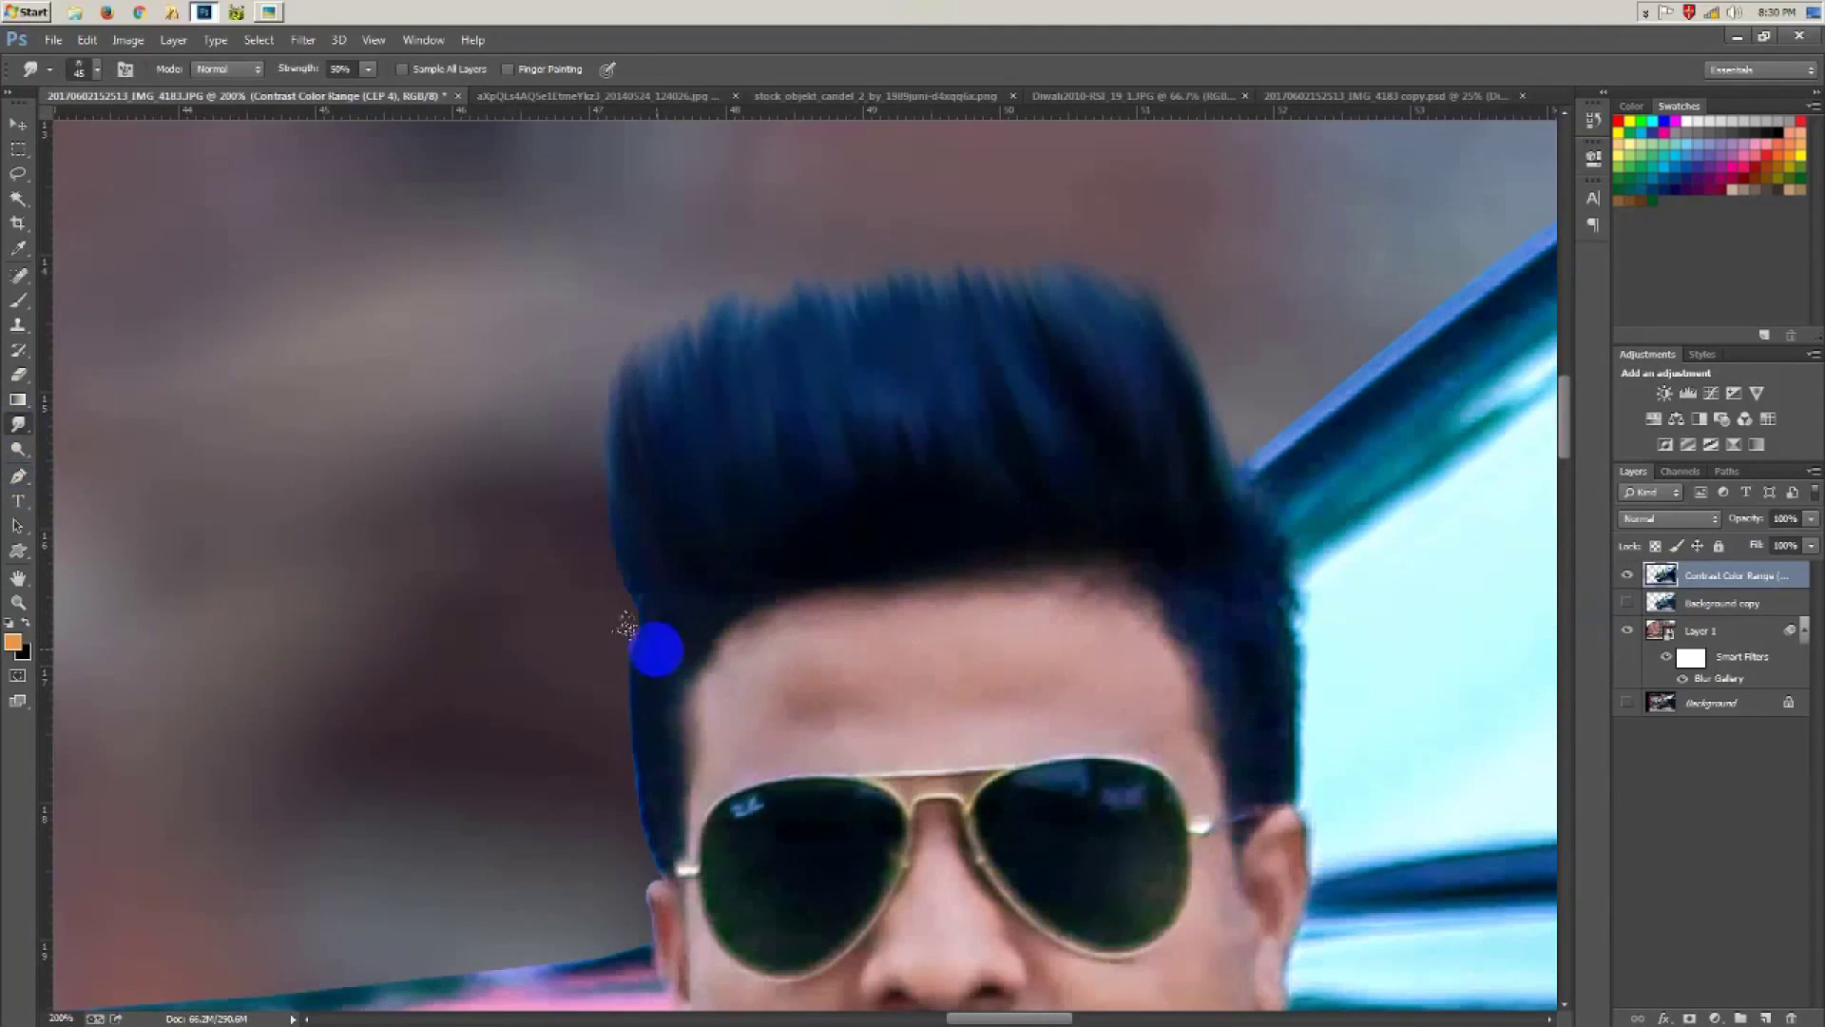
left_click(663, 744, "ctrl")
key("bracketleft")
key("bracketleft")
mouse_move(663, 501)
left_mouse_down()
mouse_move(640, 583)
mouse_move(656, 796)
mouse_move(713, 872)
mouse_move(664, 611)
mouse_move(708, 406)
mouse_move(643, 814)
mouse_move(534, 775)
mouse_move(480, 544)
mouse_move(522, 469)
mouse_move(561, 794)
mouse_move(538, 811)
mouse_move(569, 820)
mouse_move(530, 754)
mouse_move(1092, 733)
mouse_move(529, 773)
left_mouse_up()
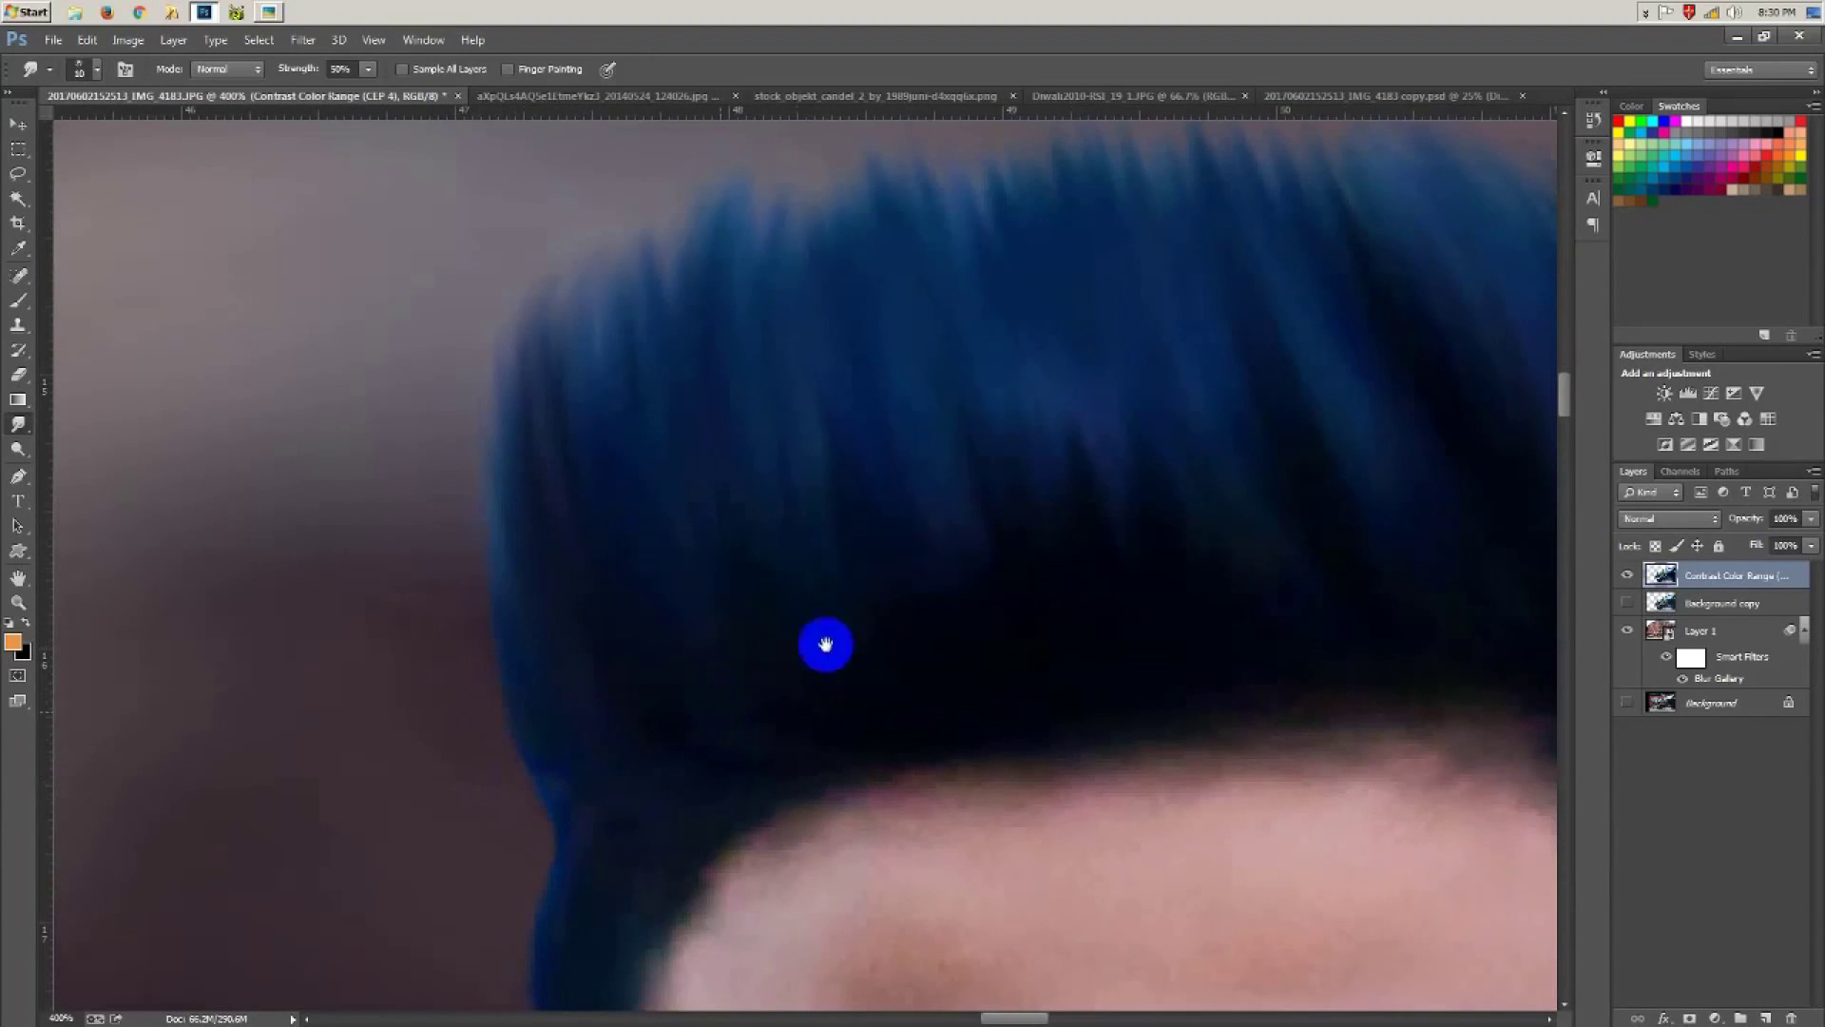
left_click_drag(825, 644, 245, 882)
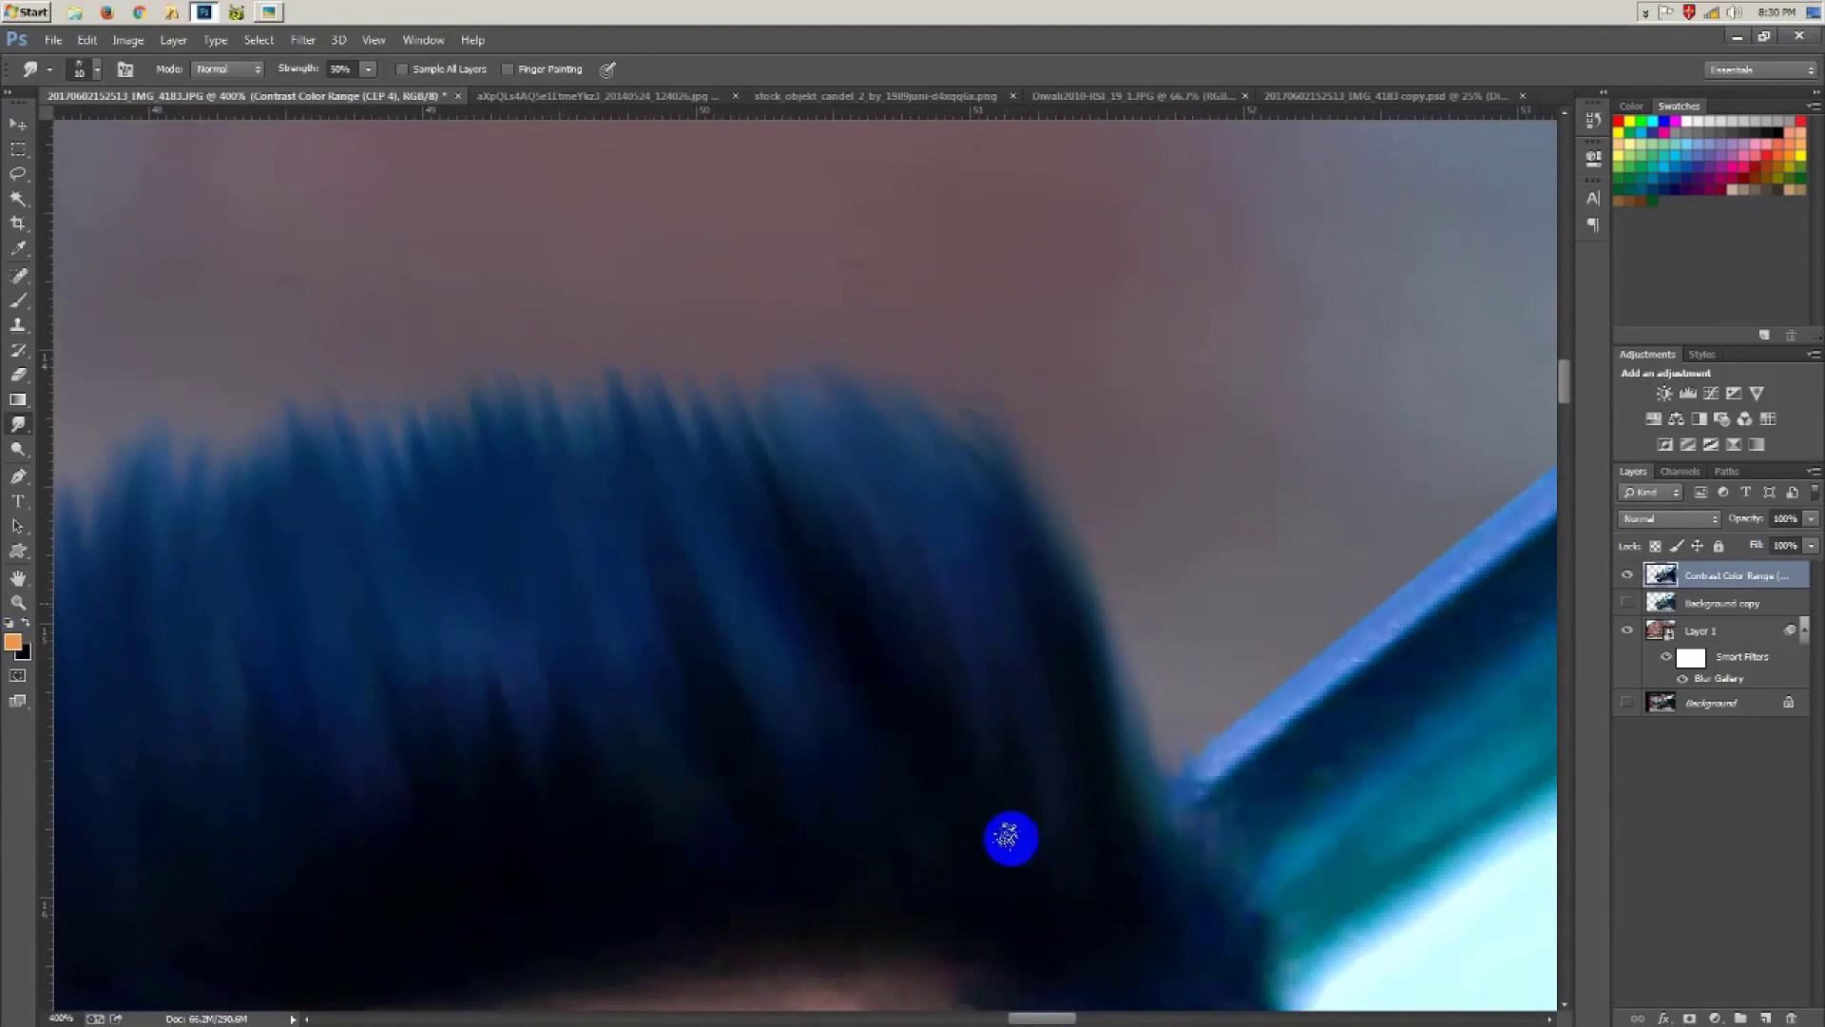
left_click_drag(1008, 836, 738, 319)
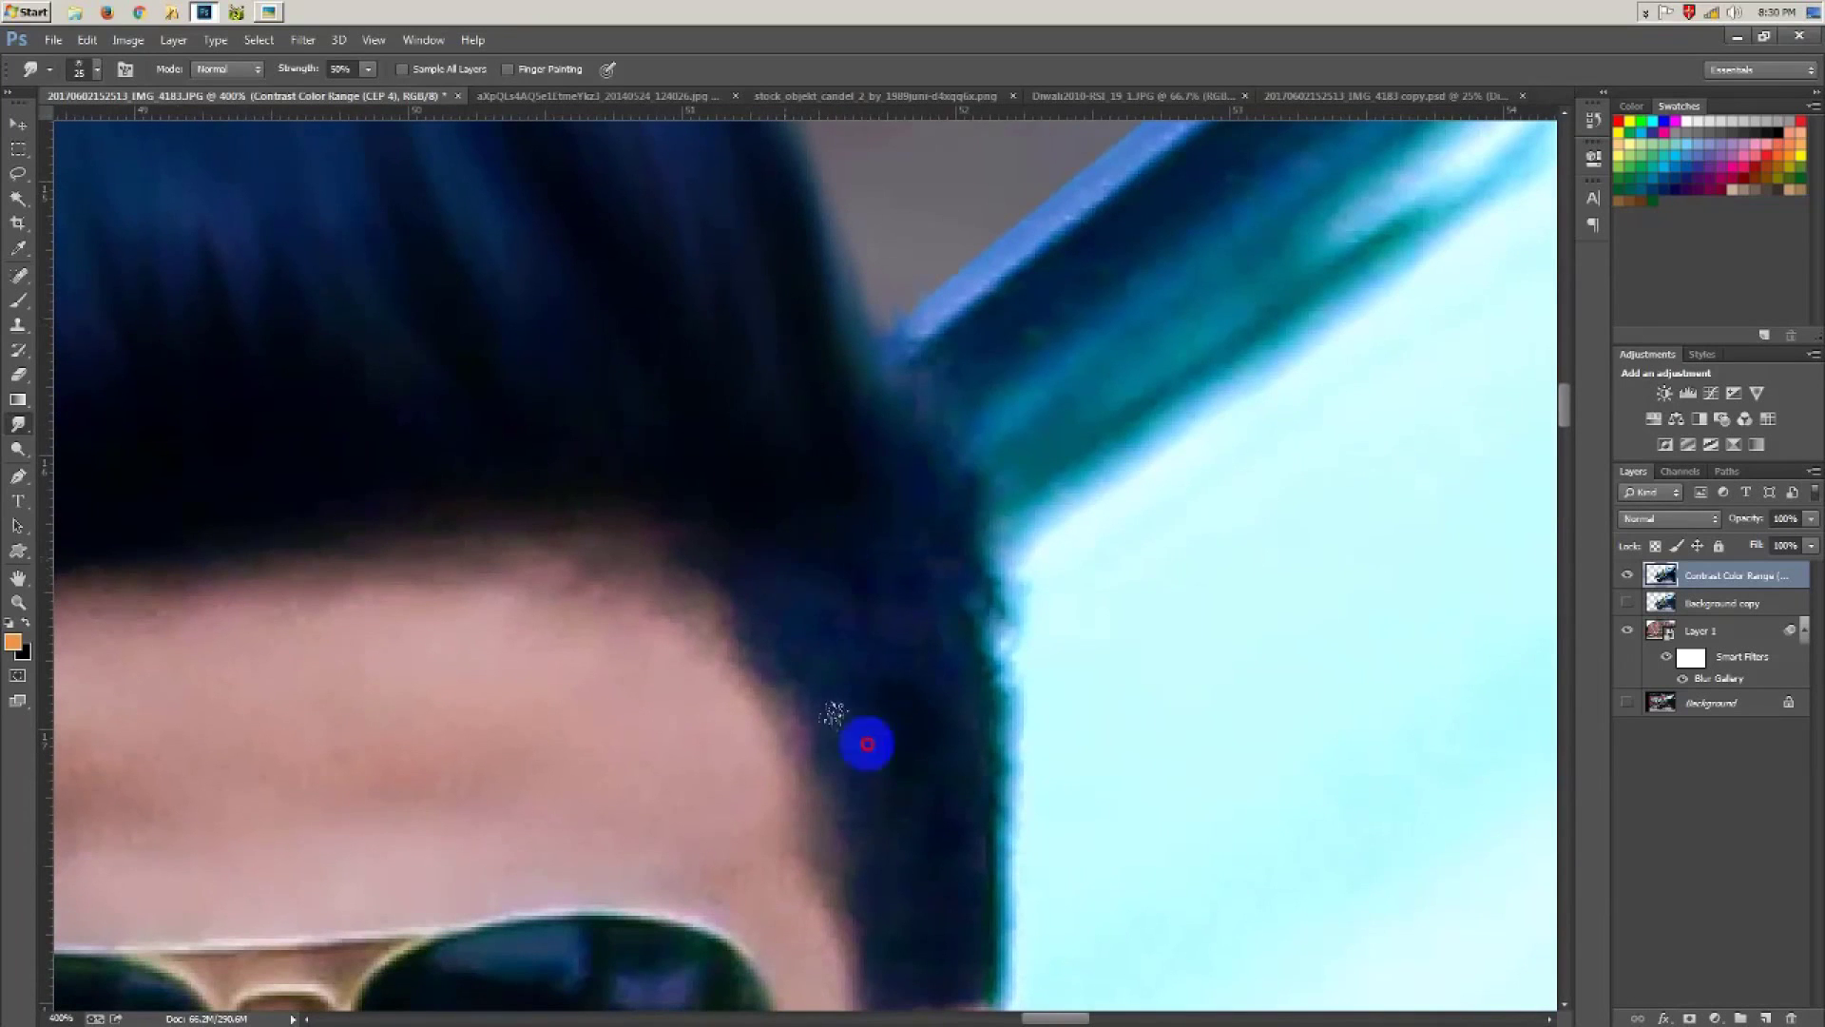
left_click_drag(905, 550, 816, 351)
left_click_drag(783, 485, 881, 523)
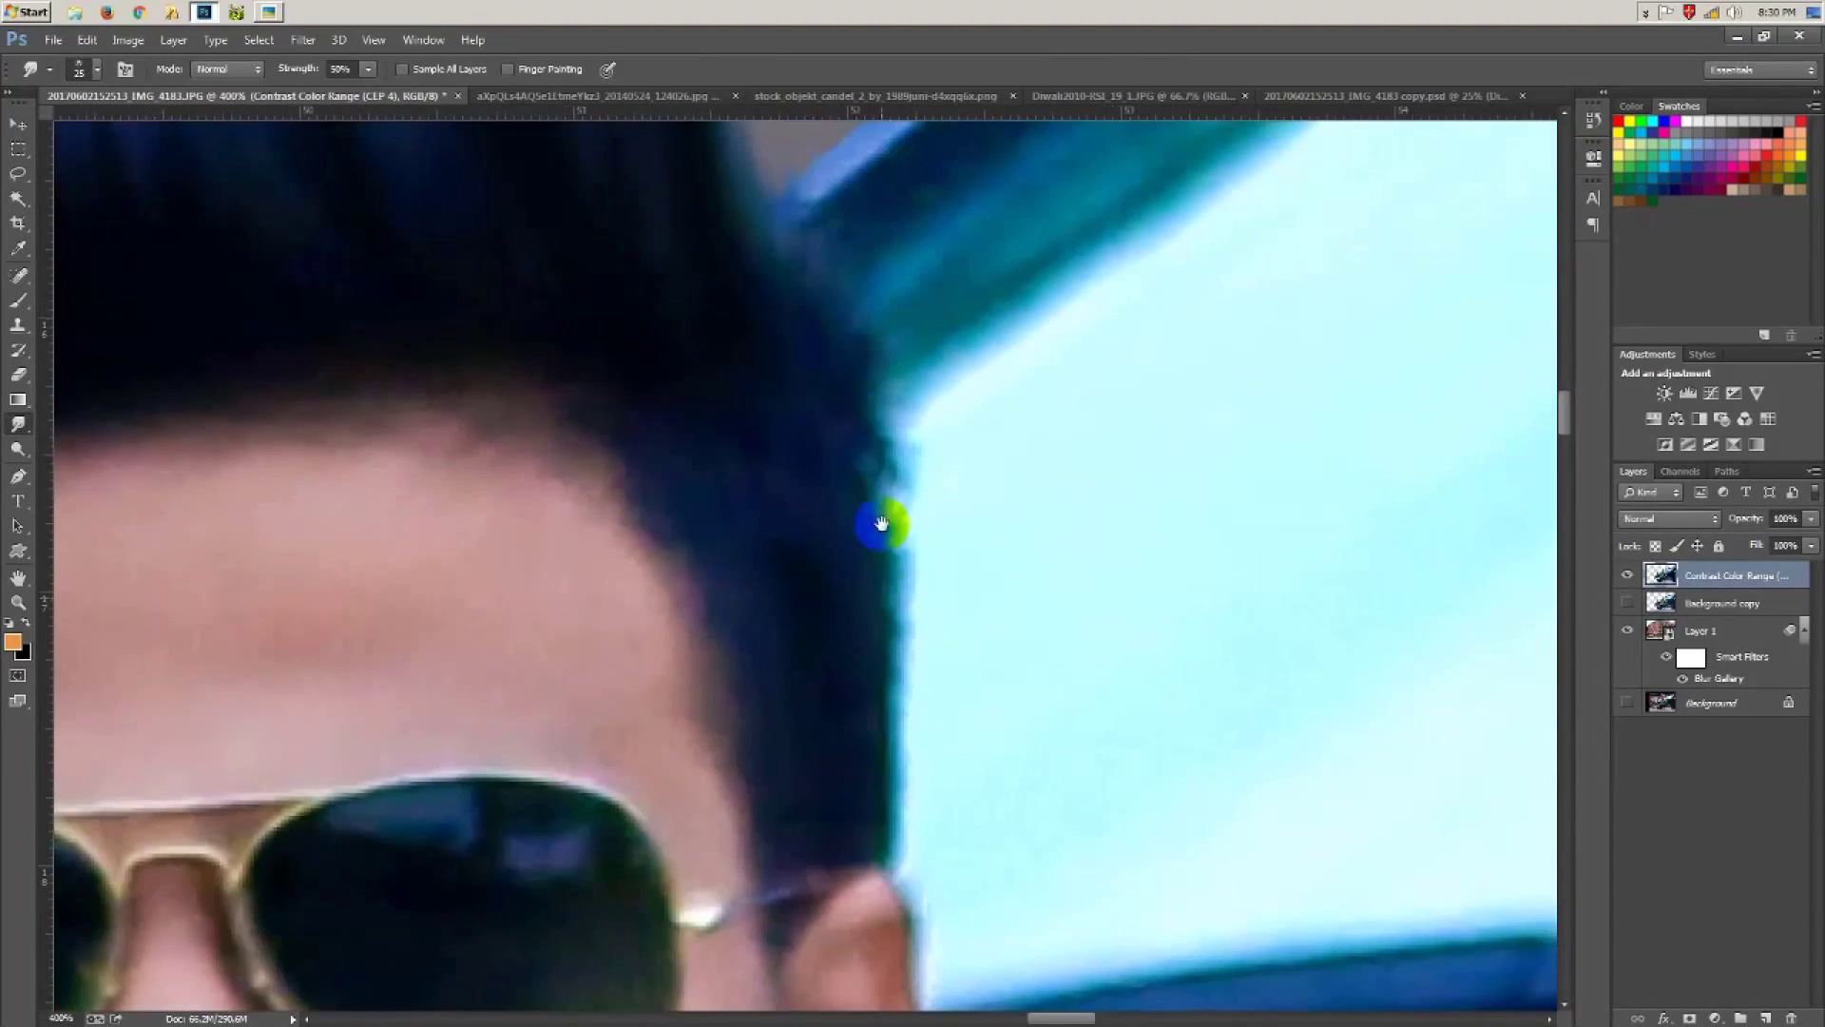
scroll(765, 371, "down", 5)
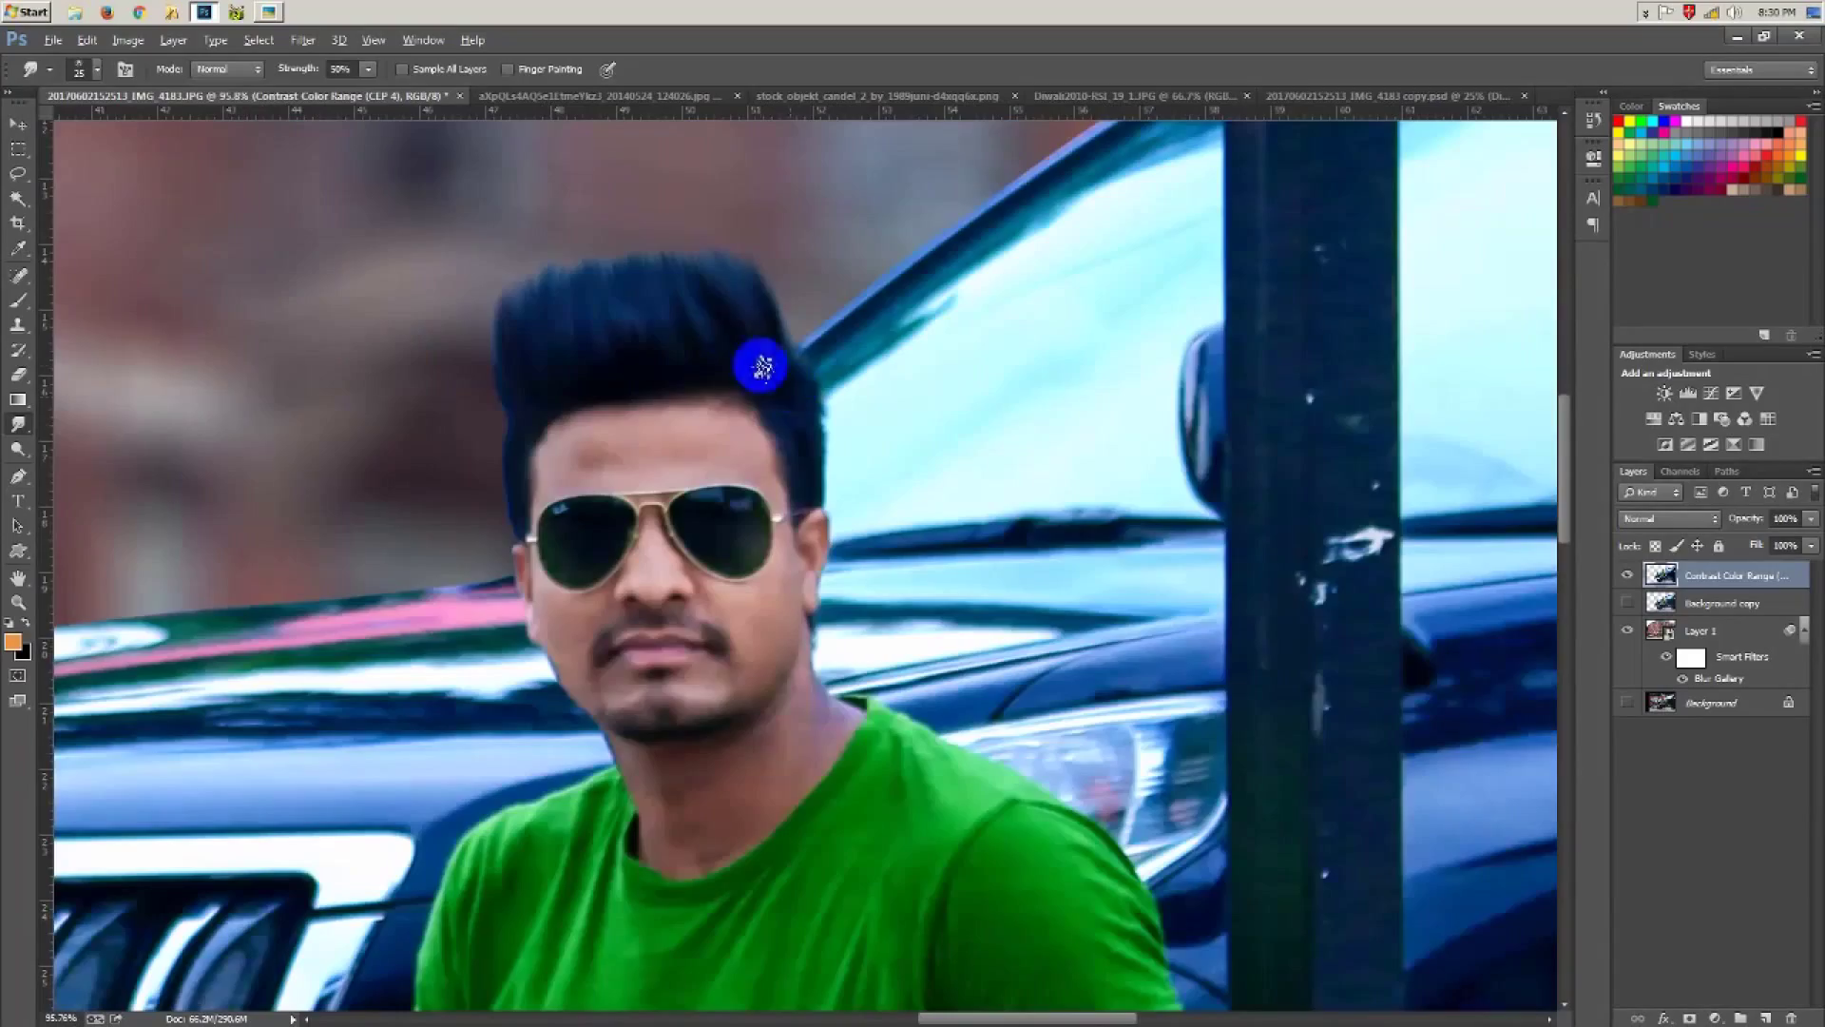
scroll(722, 332, "down", 2)
scroll(693, 300, "down", 2)
scroll(692, 299, "down", 1)
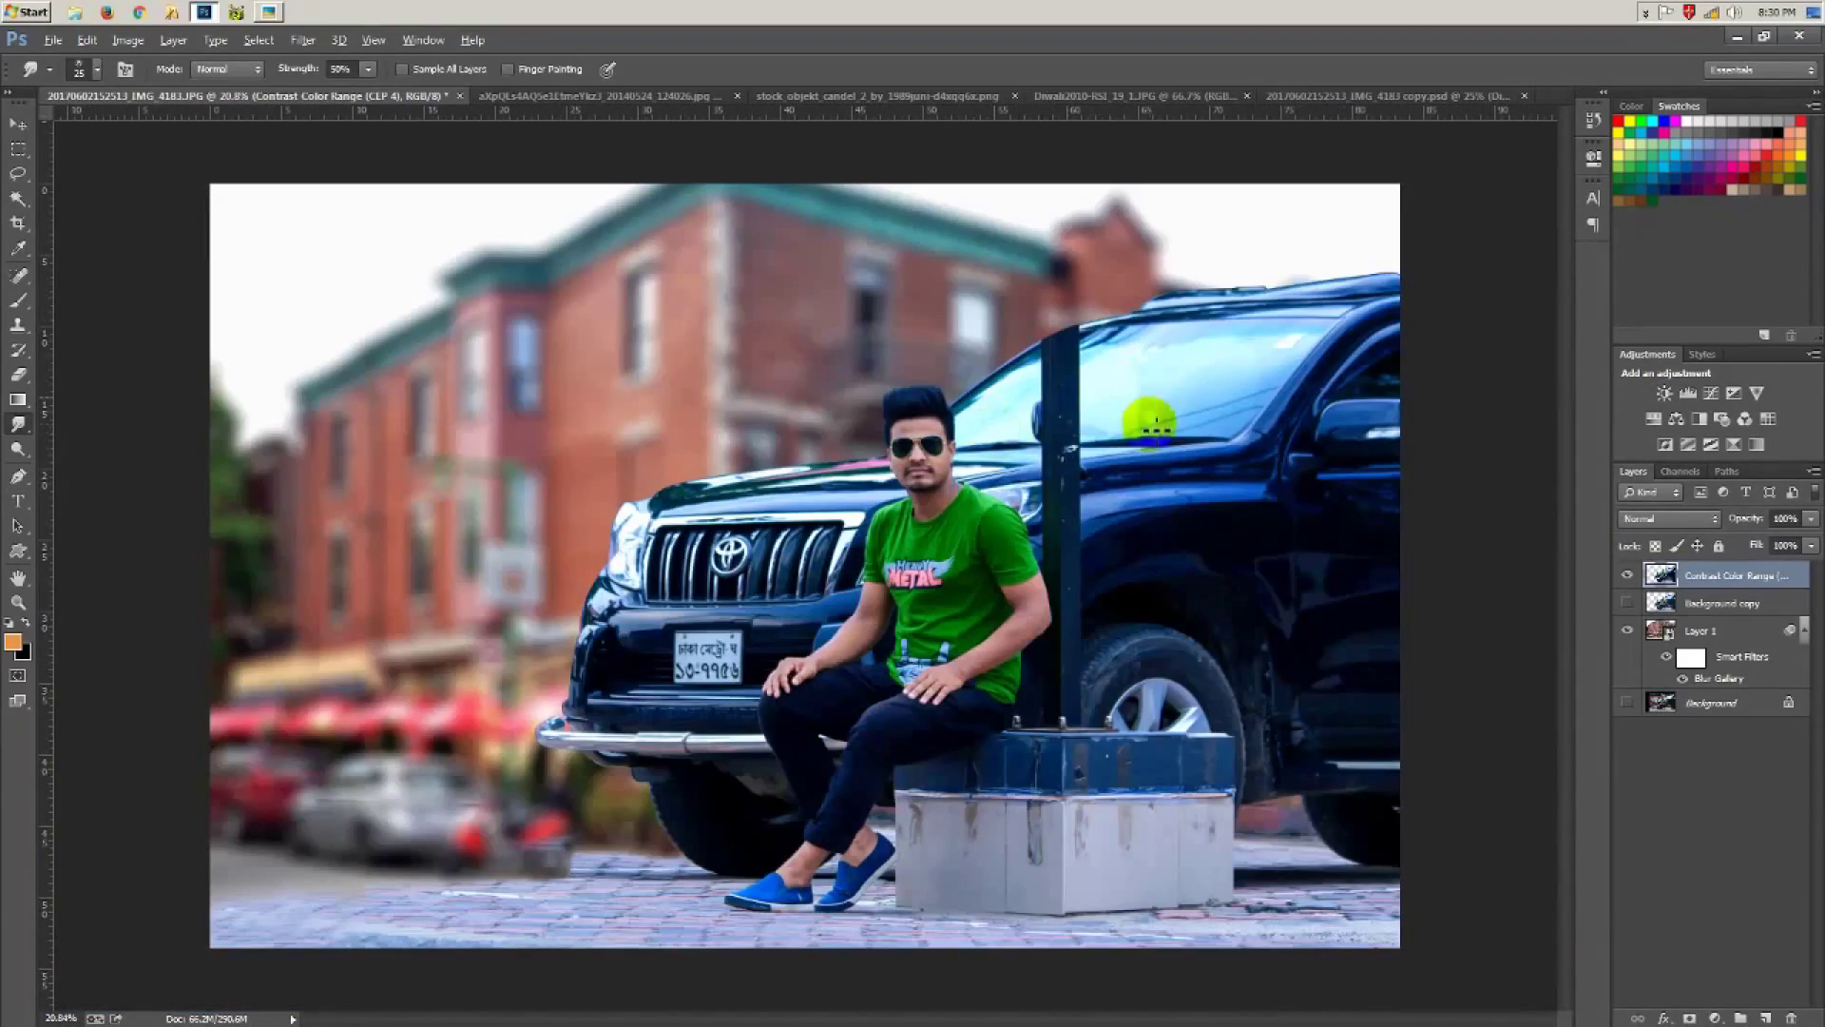
Step: Add a new Layer 2 and set the Brush tool to 20% opacity
left_click(1765, 1018)
key("b")
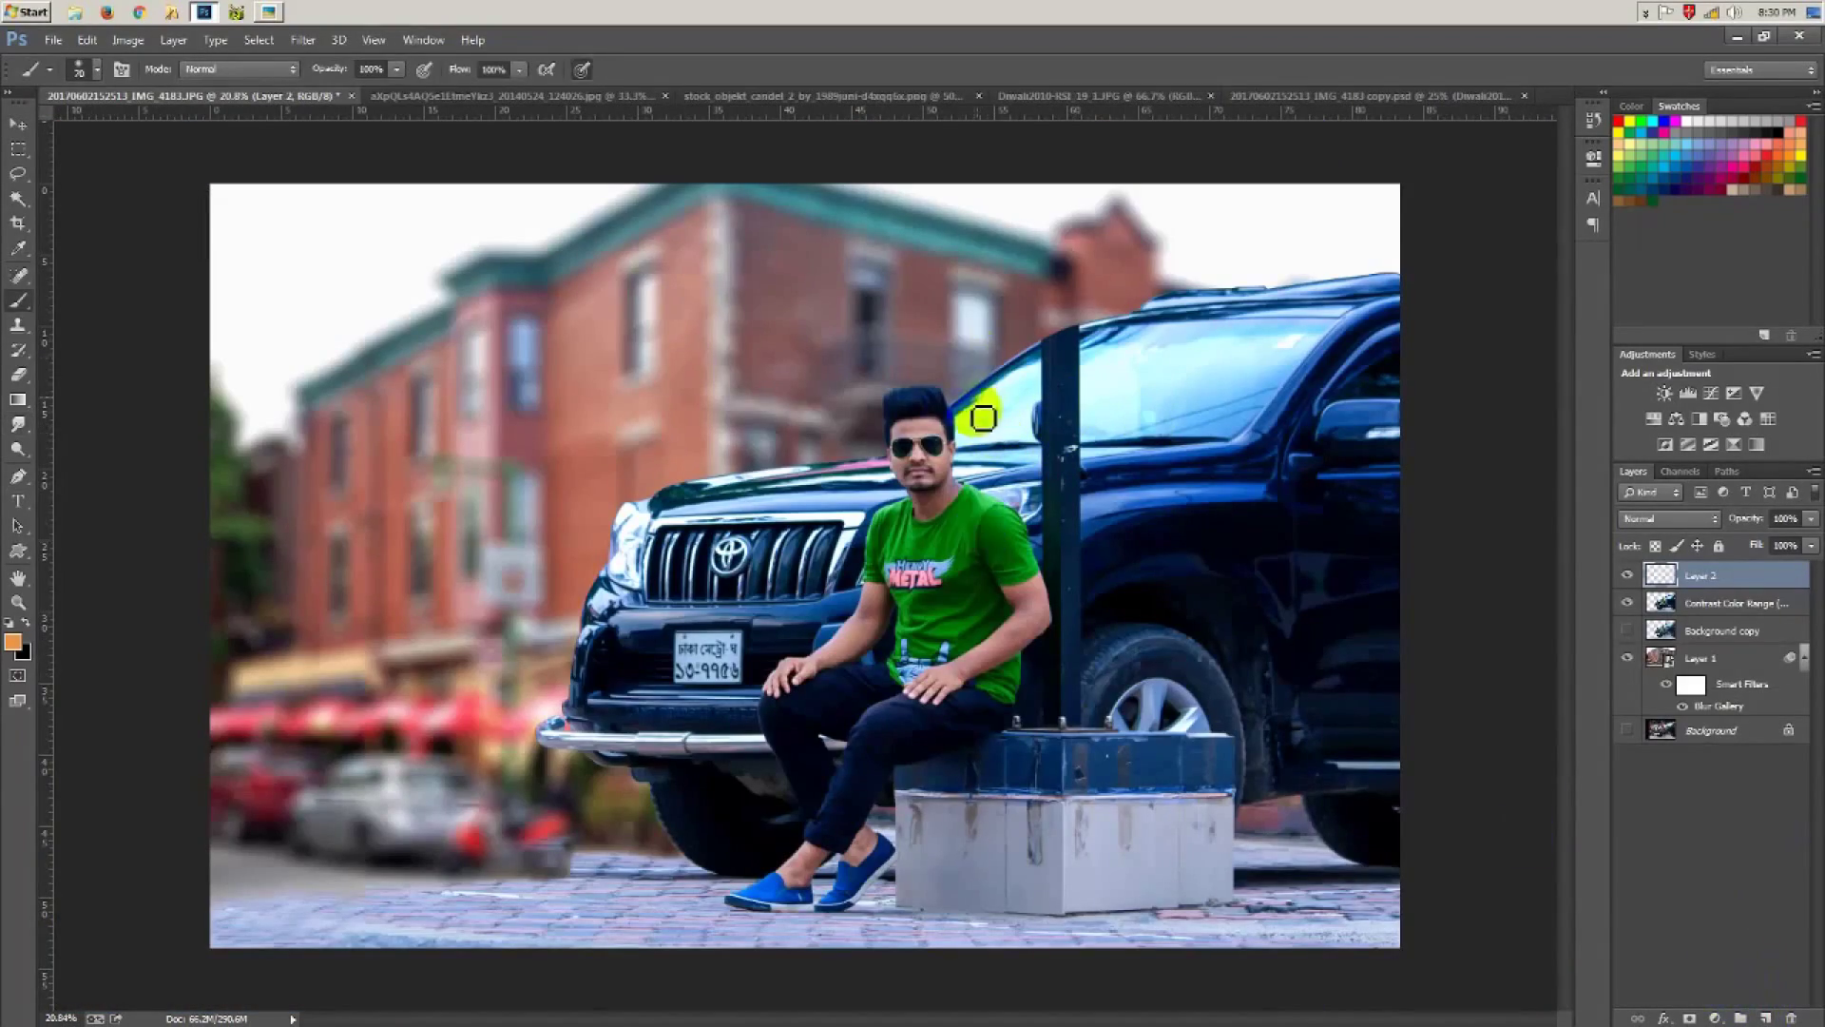
scroll(936, 395, "up", 3)
scroll(912, 371, "up", 2)
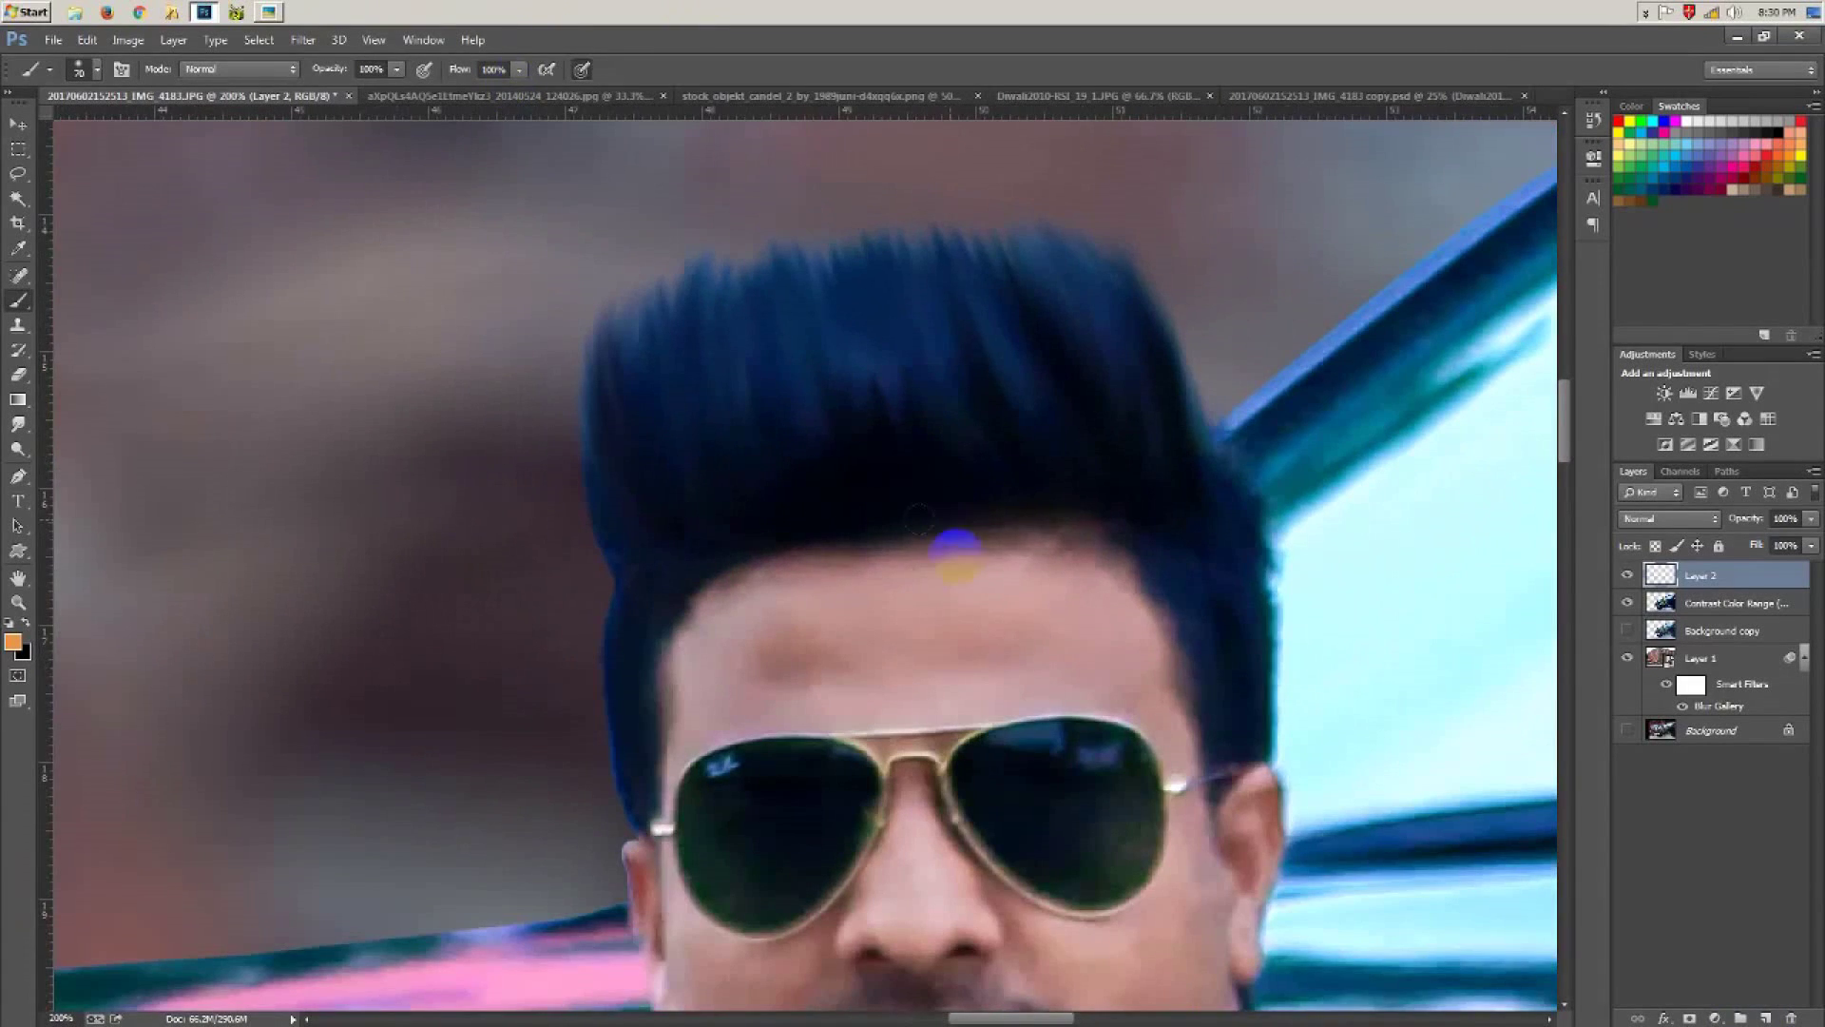
scroll(580, 263, "down", 2)
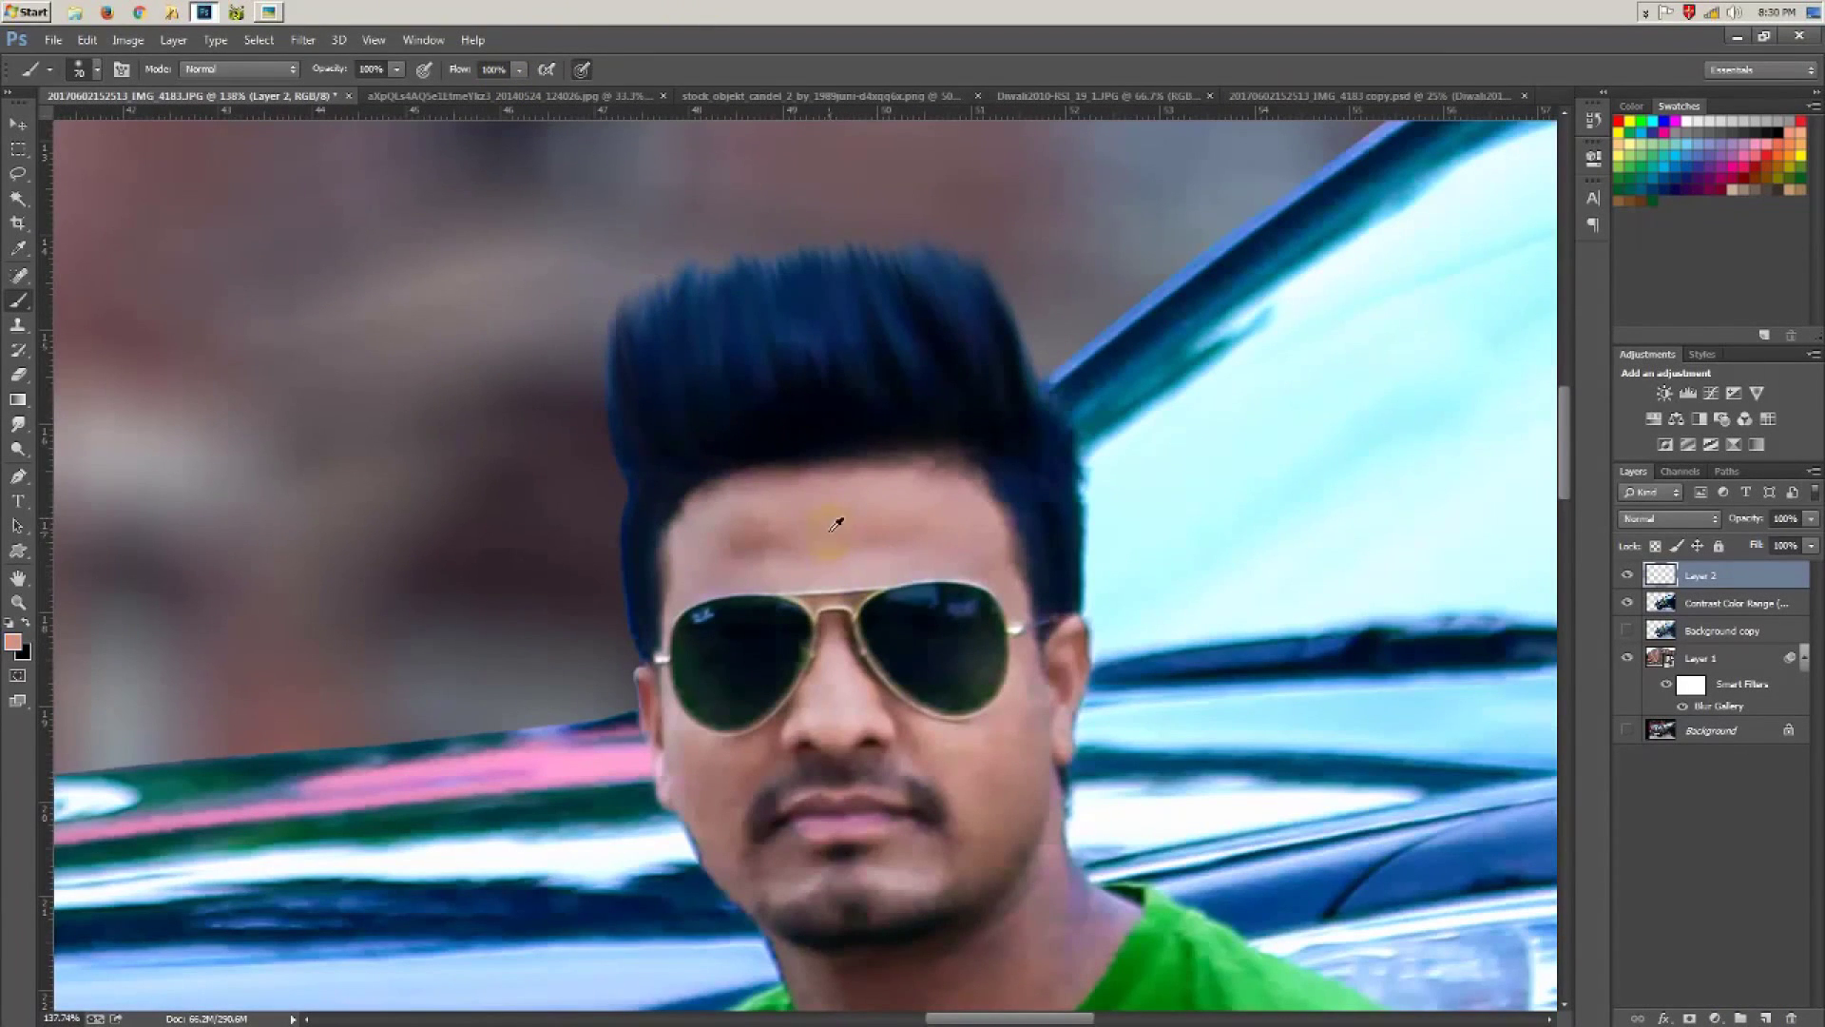
left_click(371, 69)
type("20")
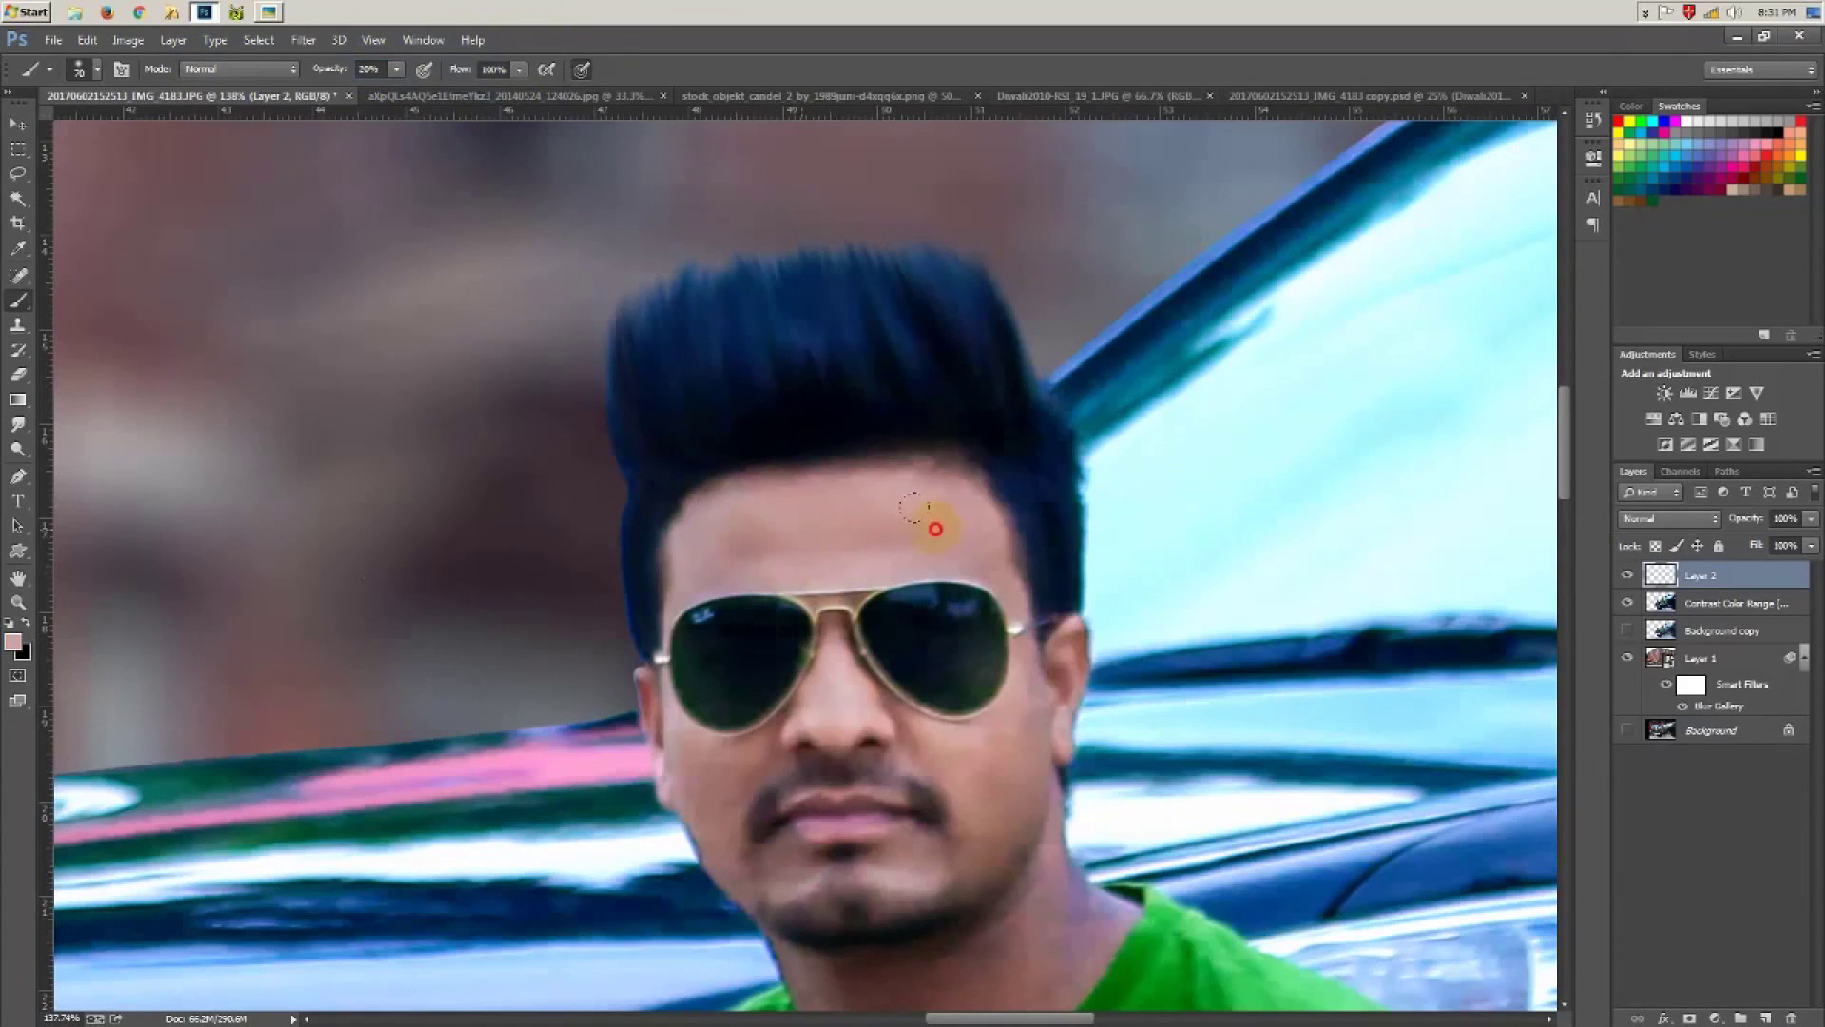
Step: Paint faint skin tone along the hairline, jaw, chin and left cheek
left_click_drag(907, 488, 735, 480)
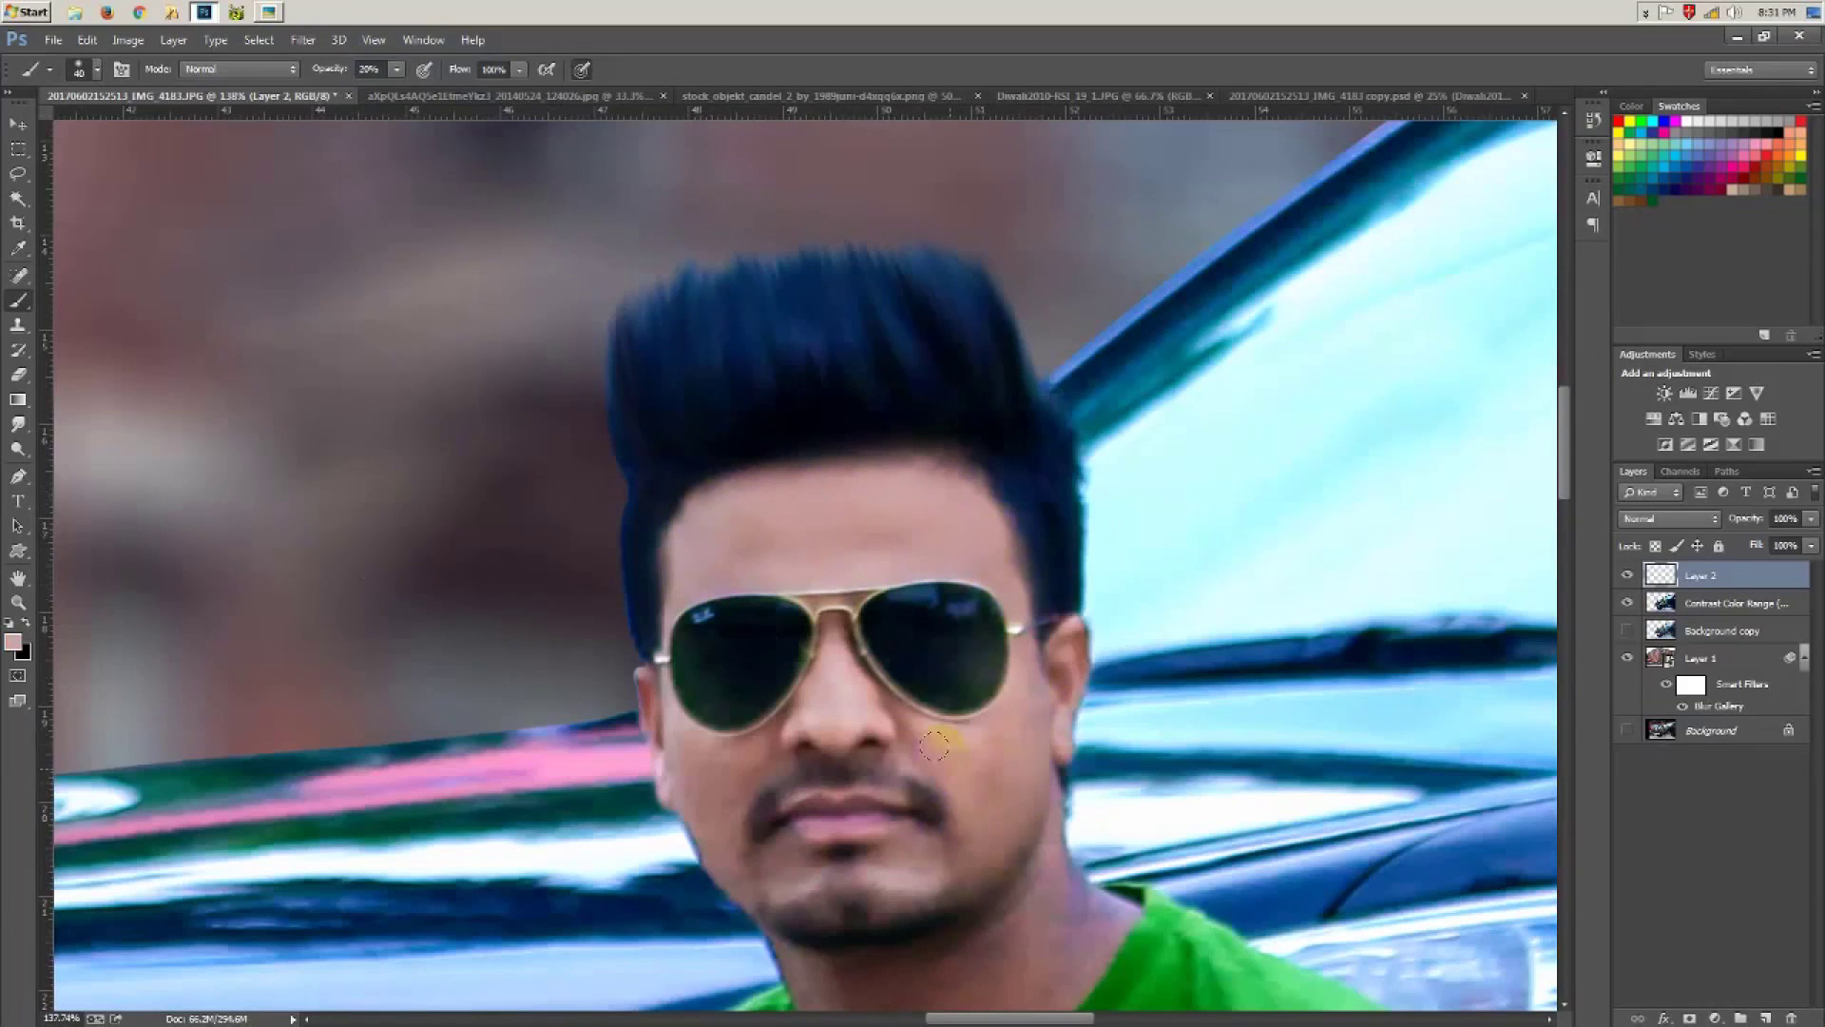
left_click_drag(1057, 809, 1121, 837)
key("ctrl+plus")
key("ctrl+plus")
key("ctrl+plus")
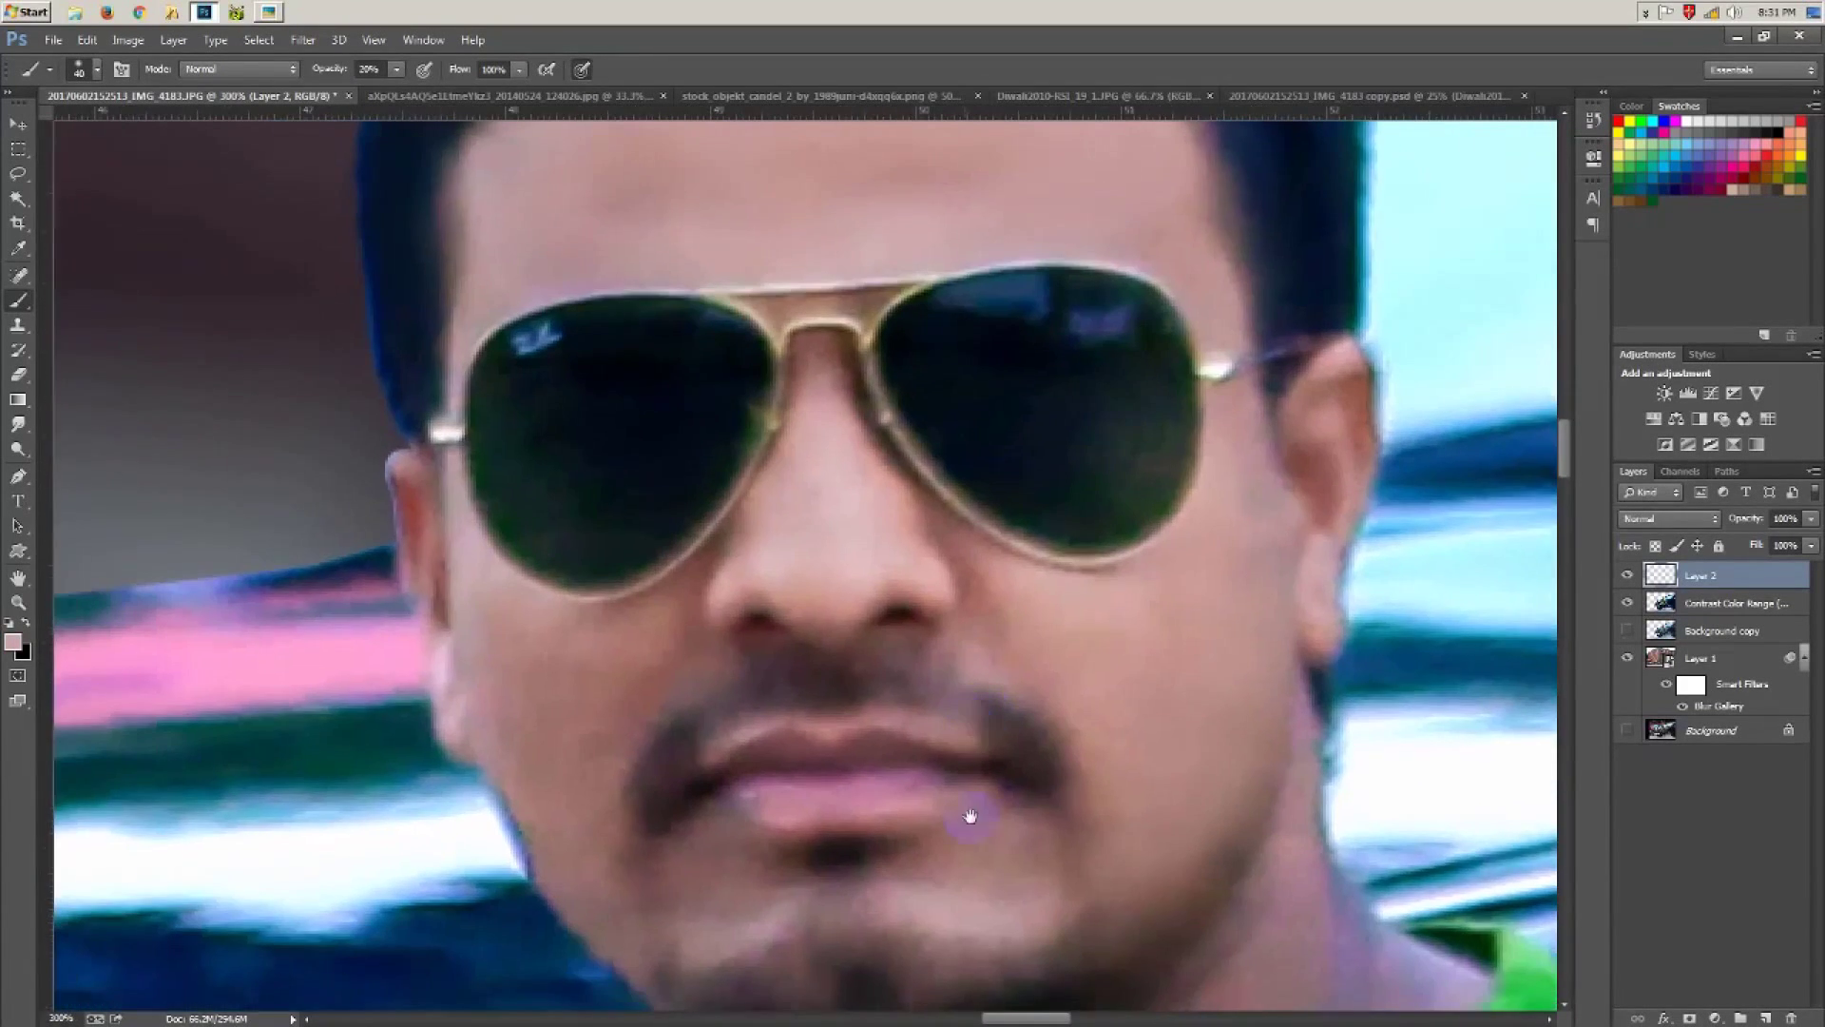
left_click_drag(970, 816, 969, 656)
left_click_drag(729, 675, 691, 727)
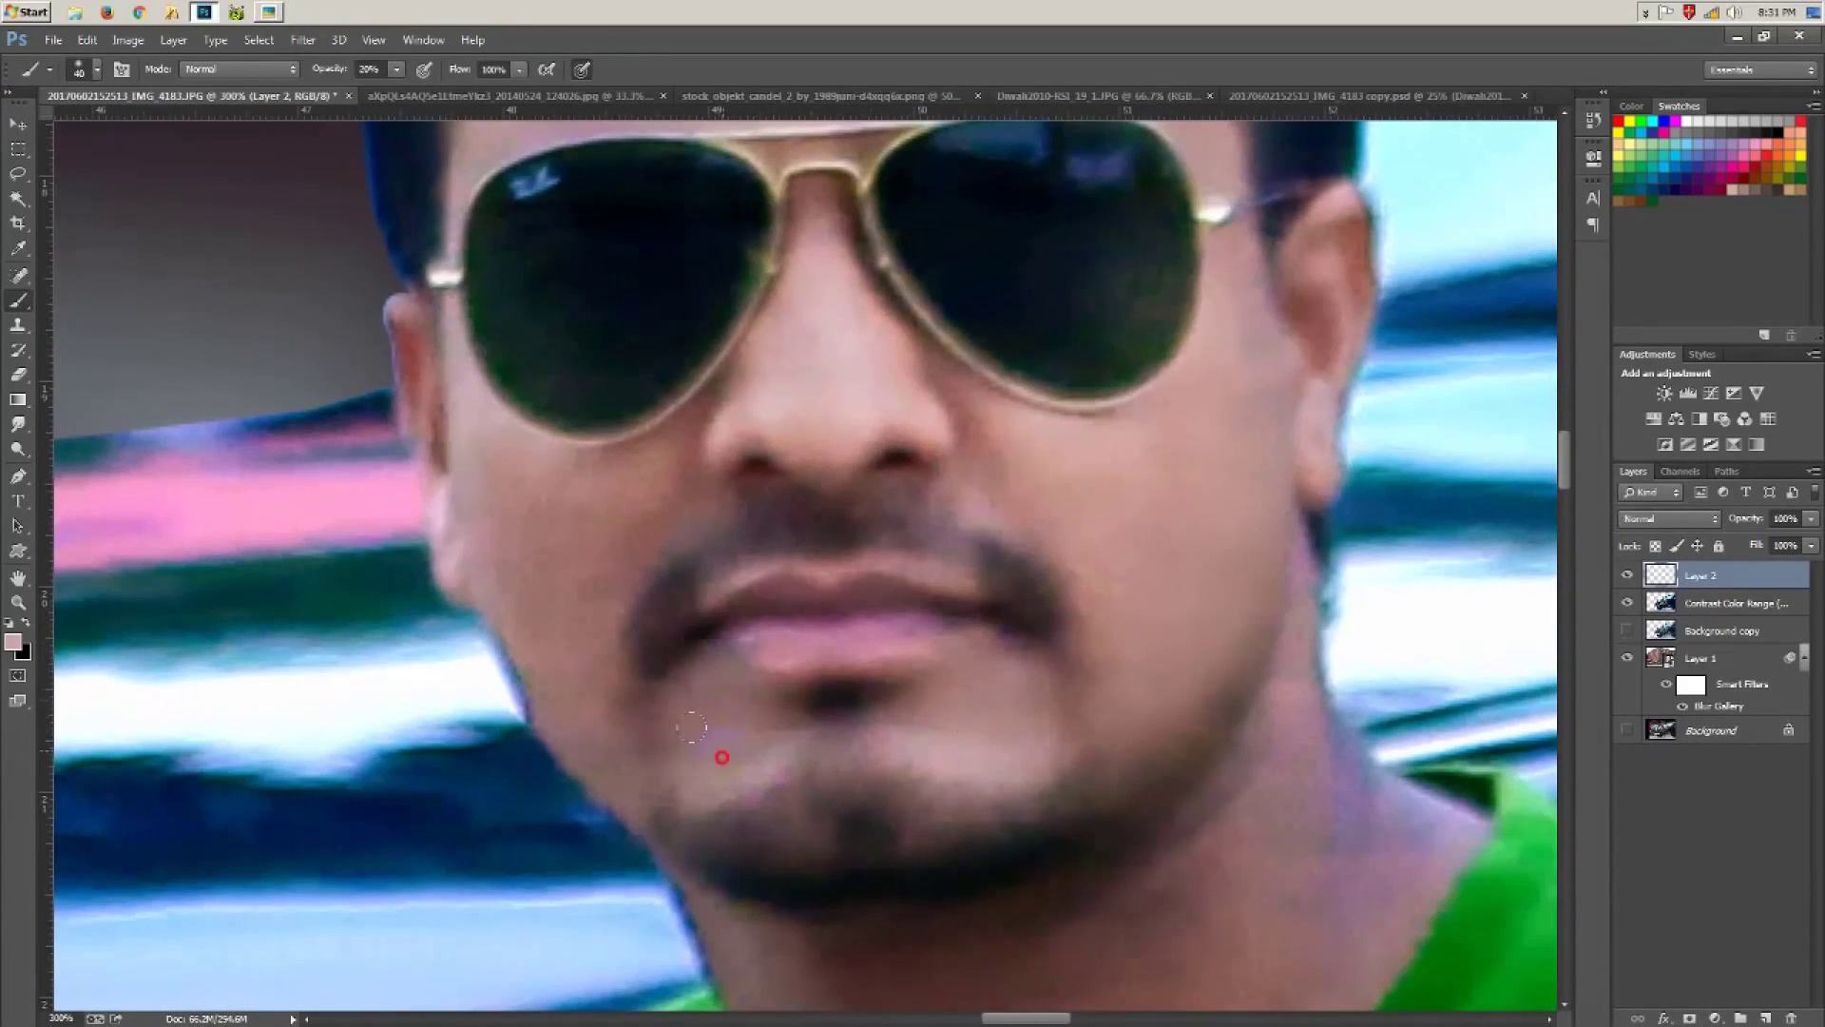
left_click_drag(809, 742, 930, 866)
left_click_drag(701, 774, 753, 883)
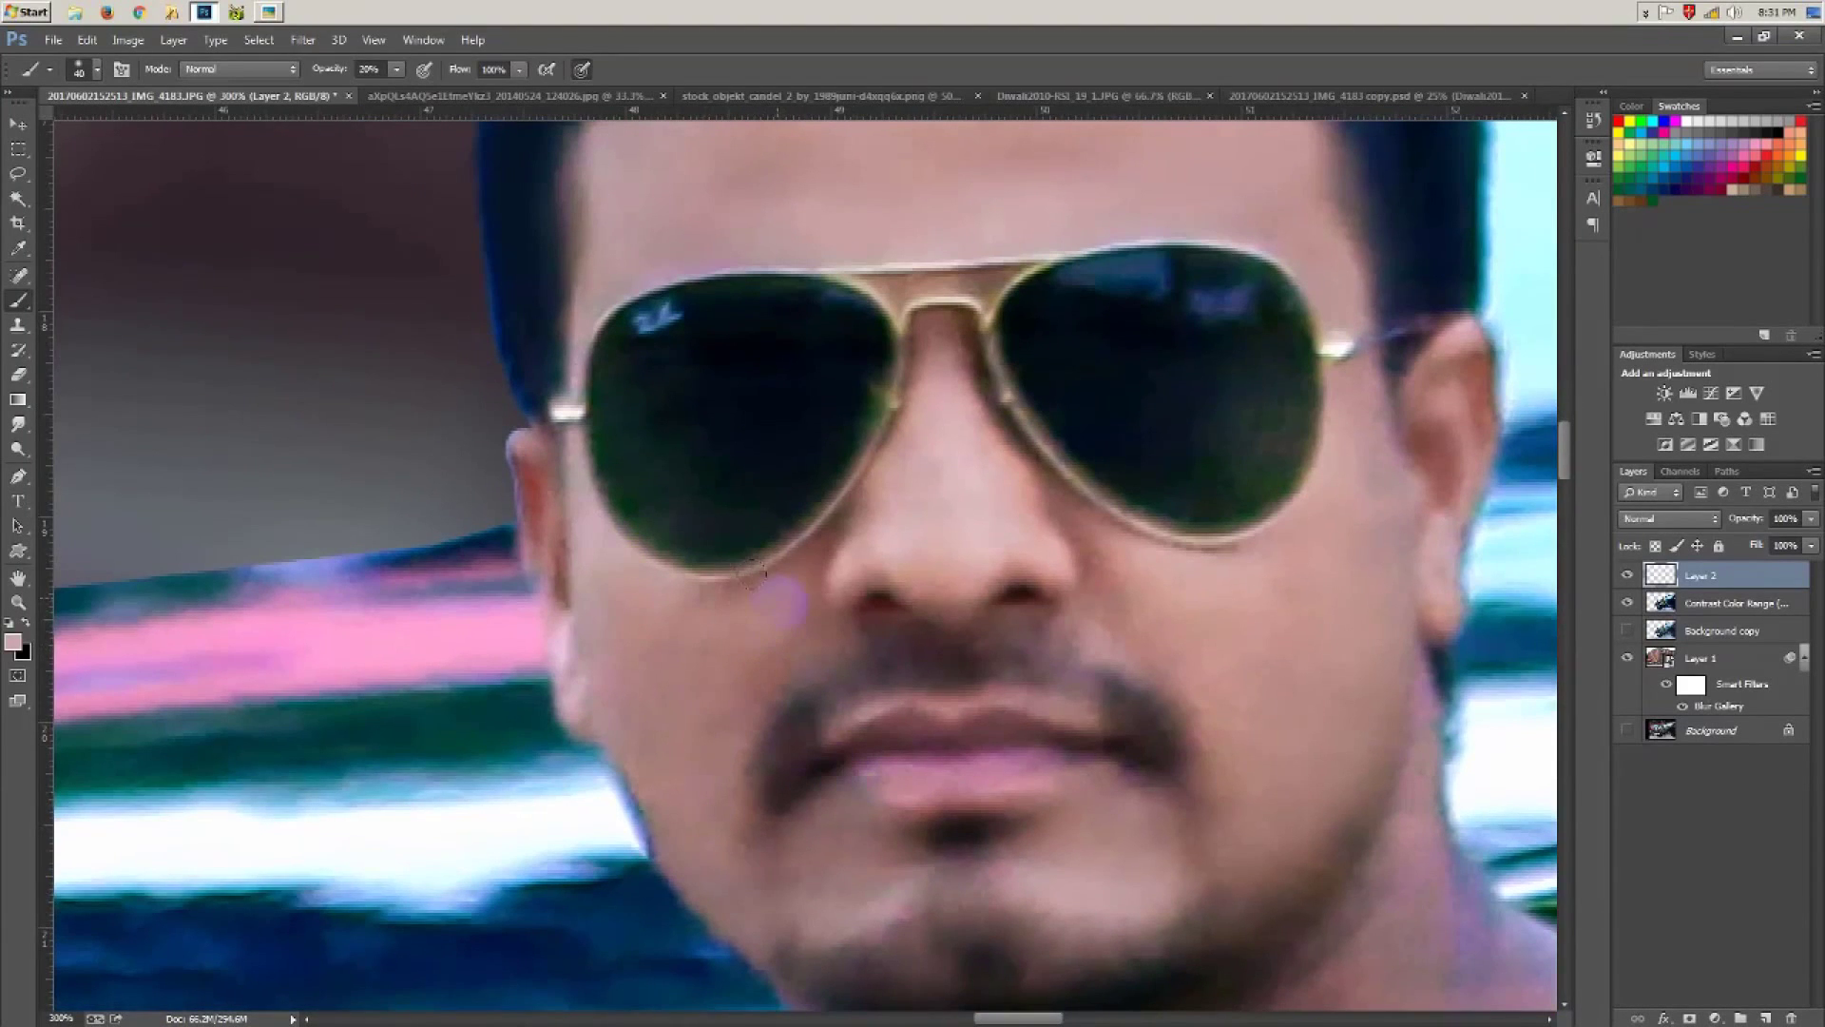
Step: Paint soft skin-tone strokes beside the nose and down across the neck
key("bracketleft")
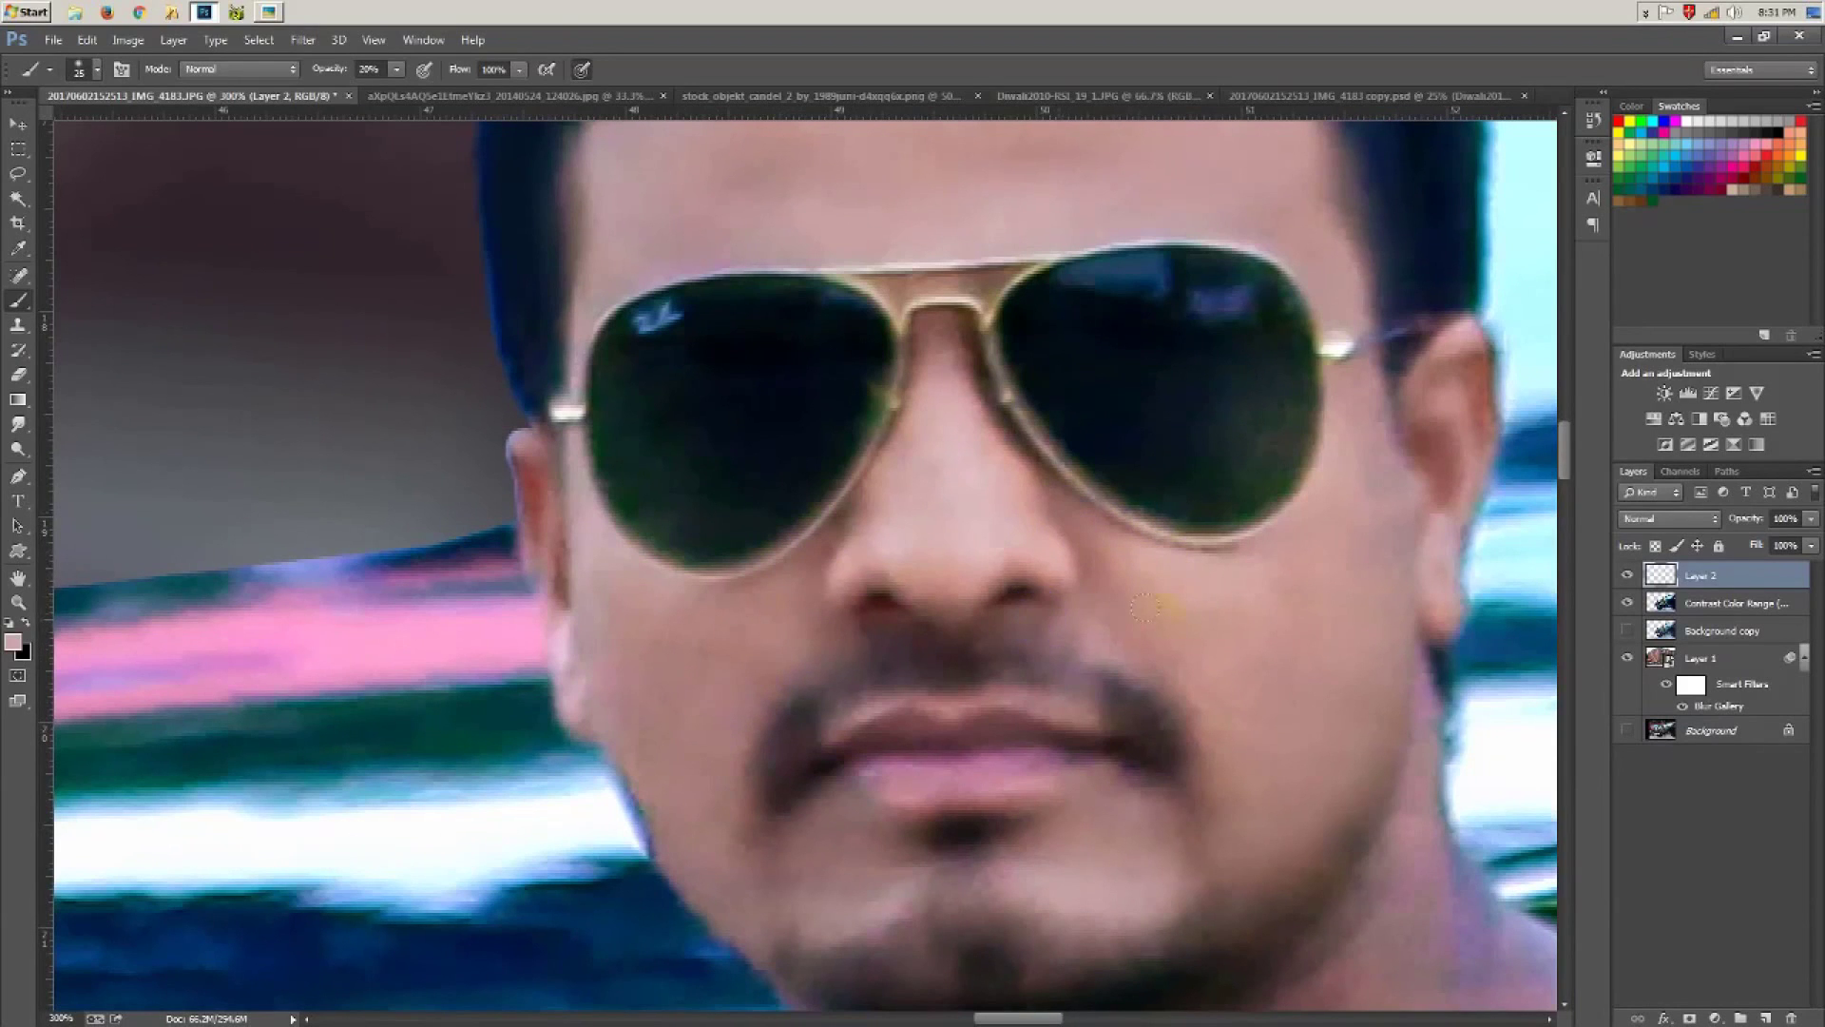
left_click_drag(986, 432, 878, 493)
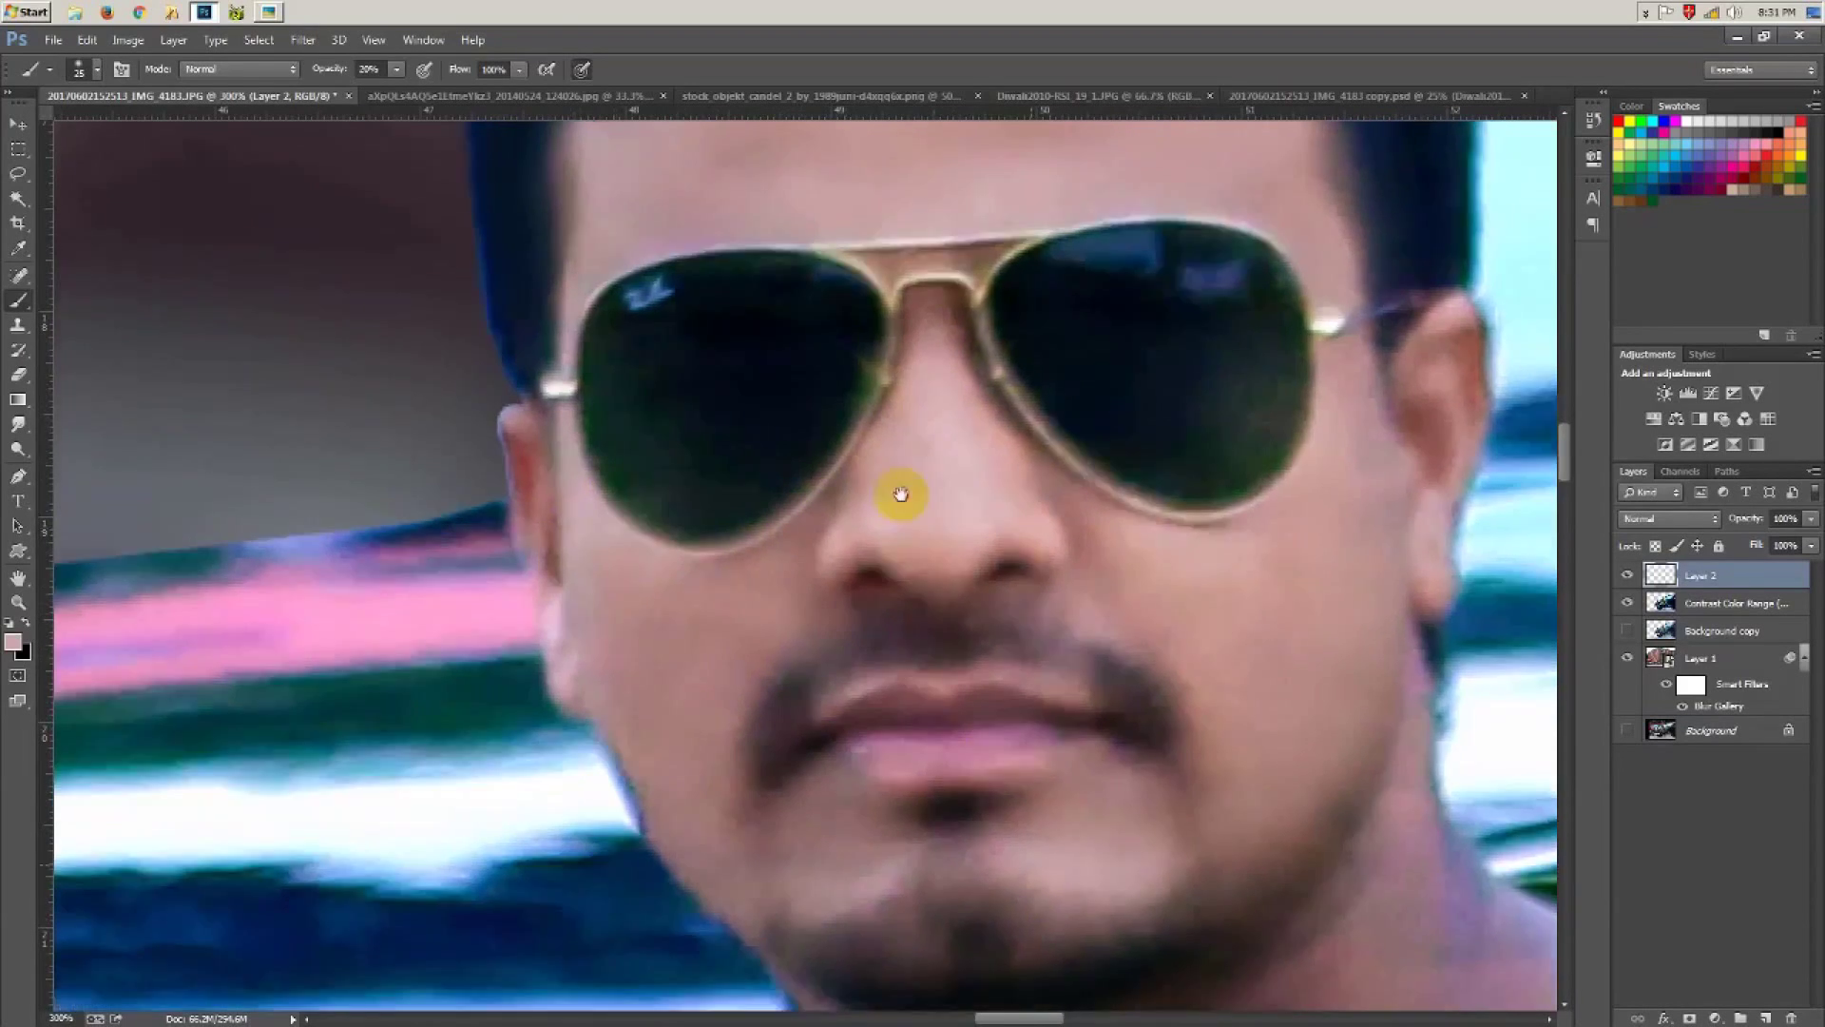
scroll(889, 475, "down", 3)
scroll(938, 461, "down", 3)
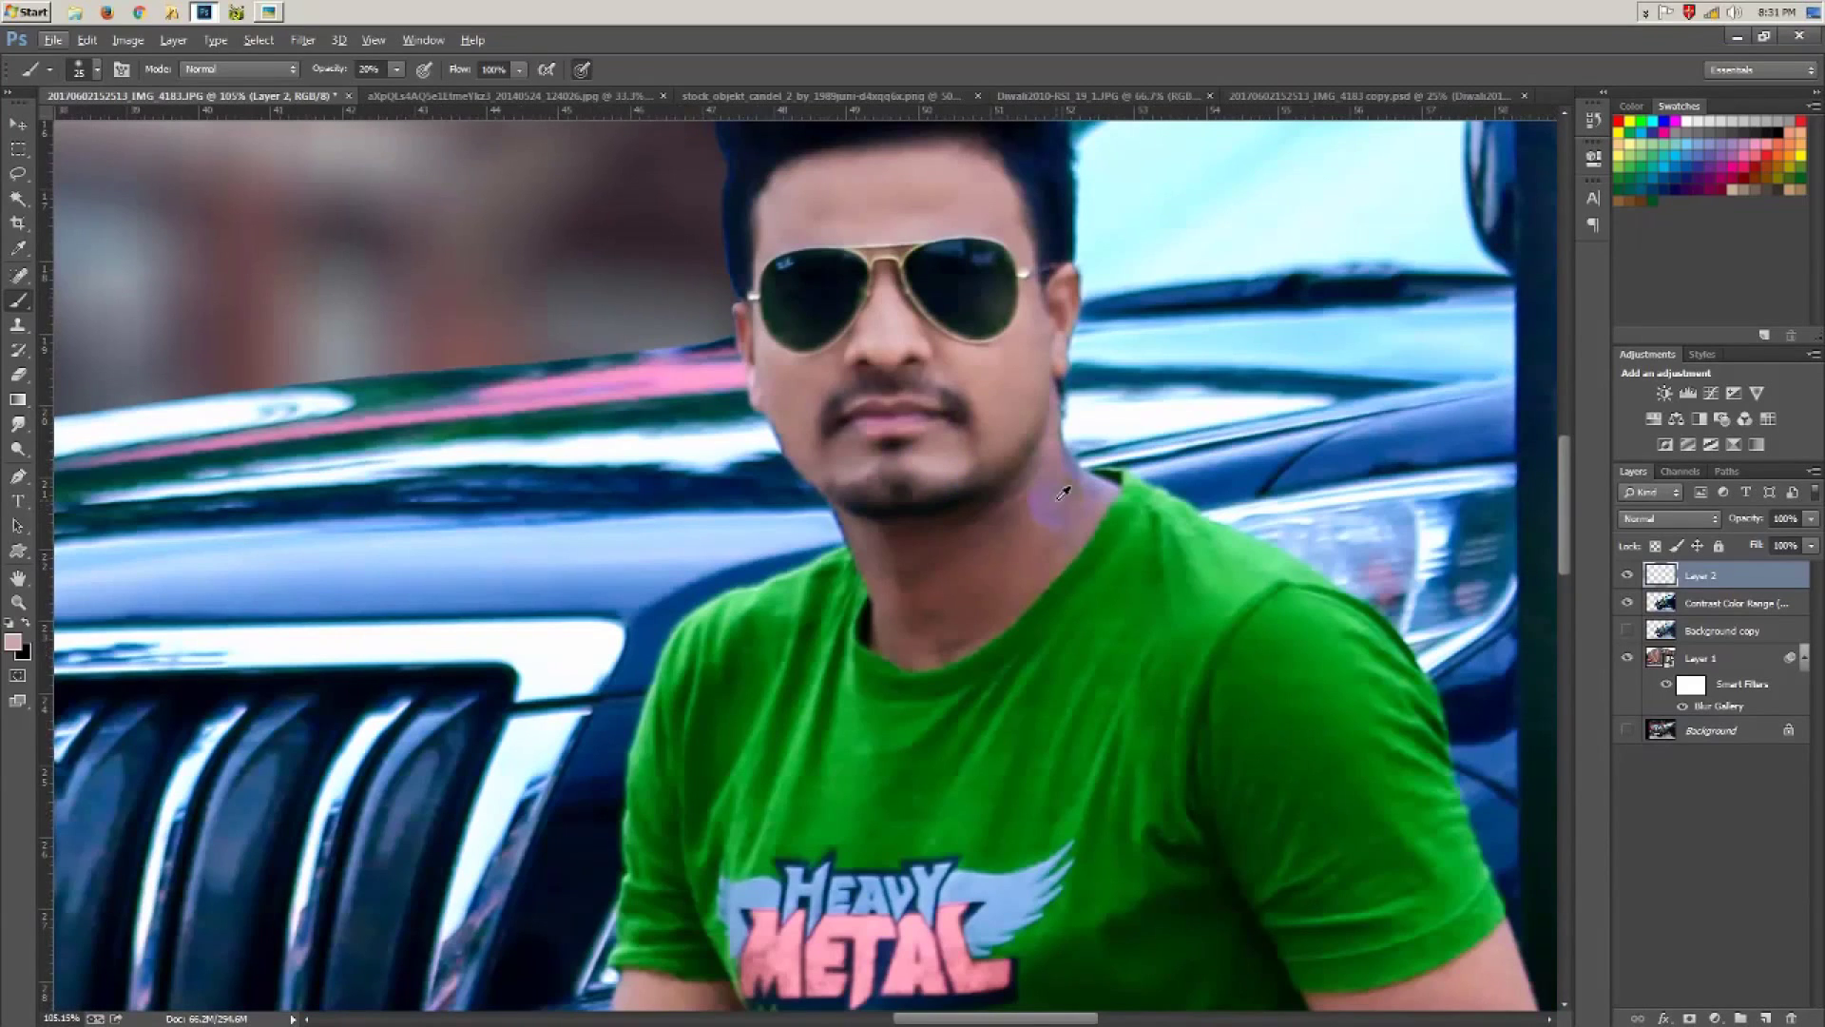
key("bracketright")
key("bracketright")
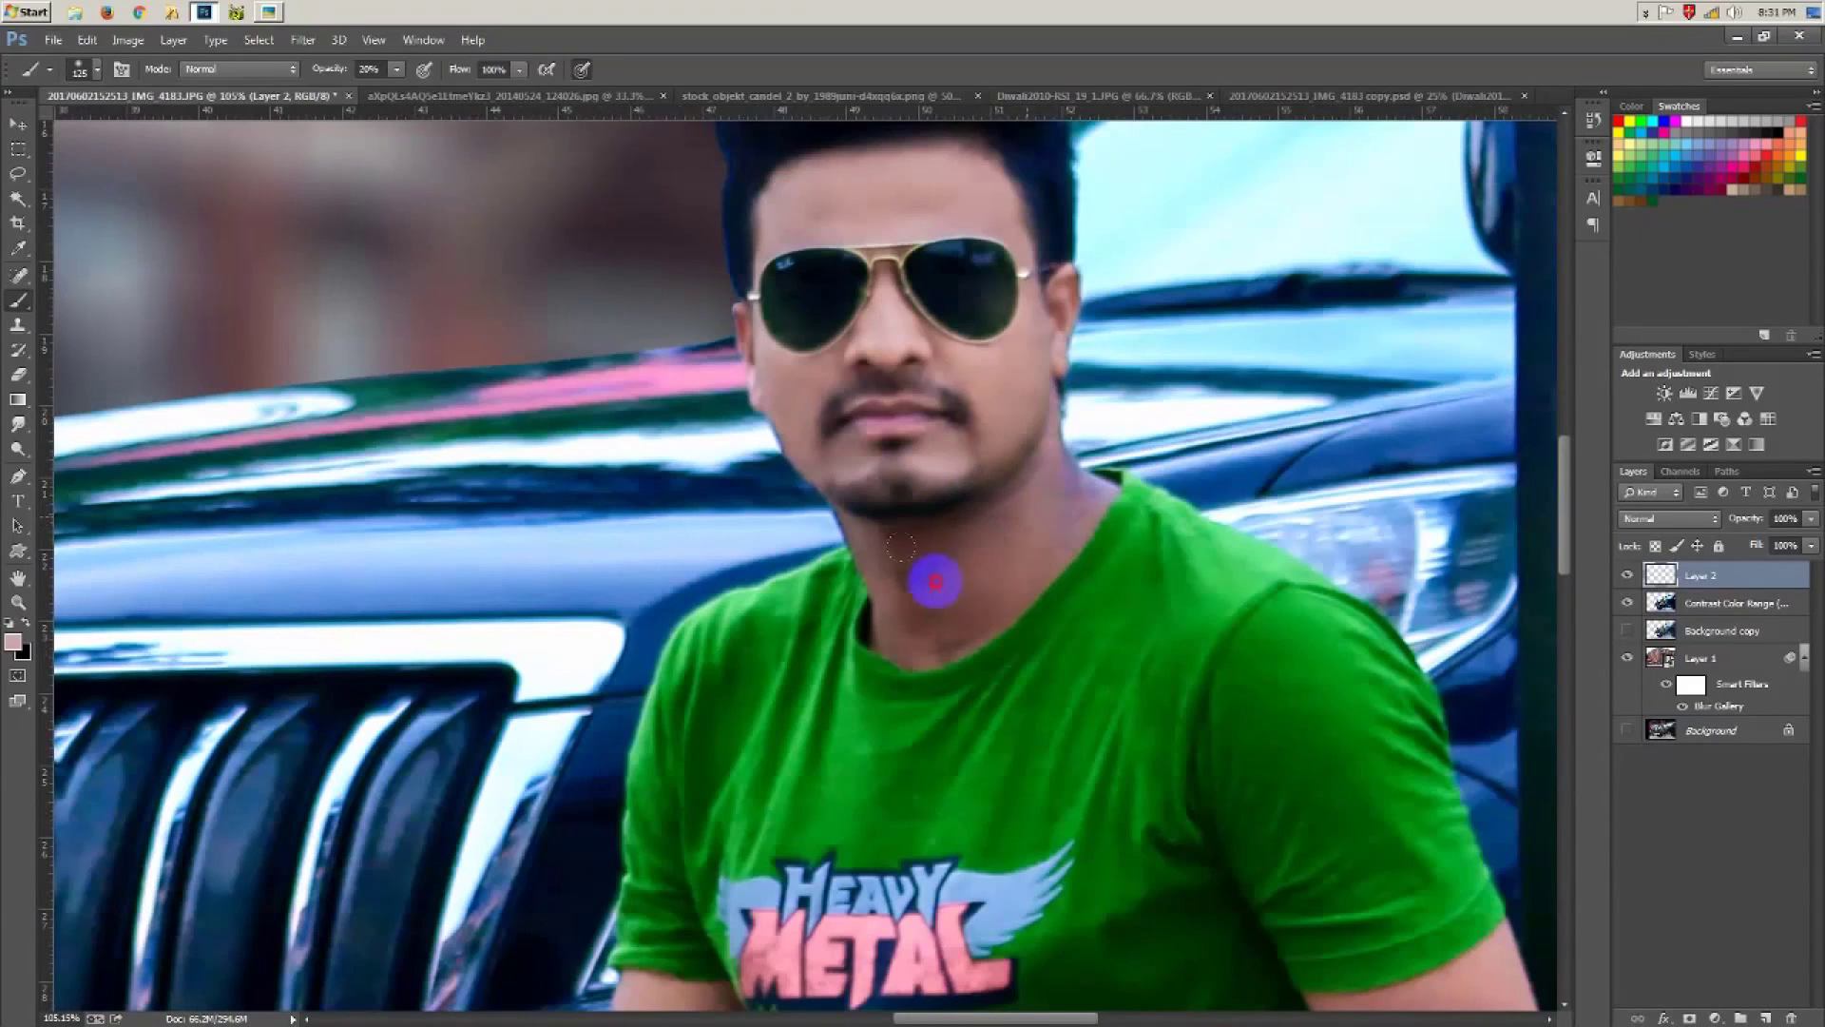
left_click_drag(938, 571, 909, 598)
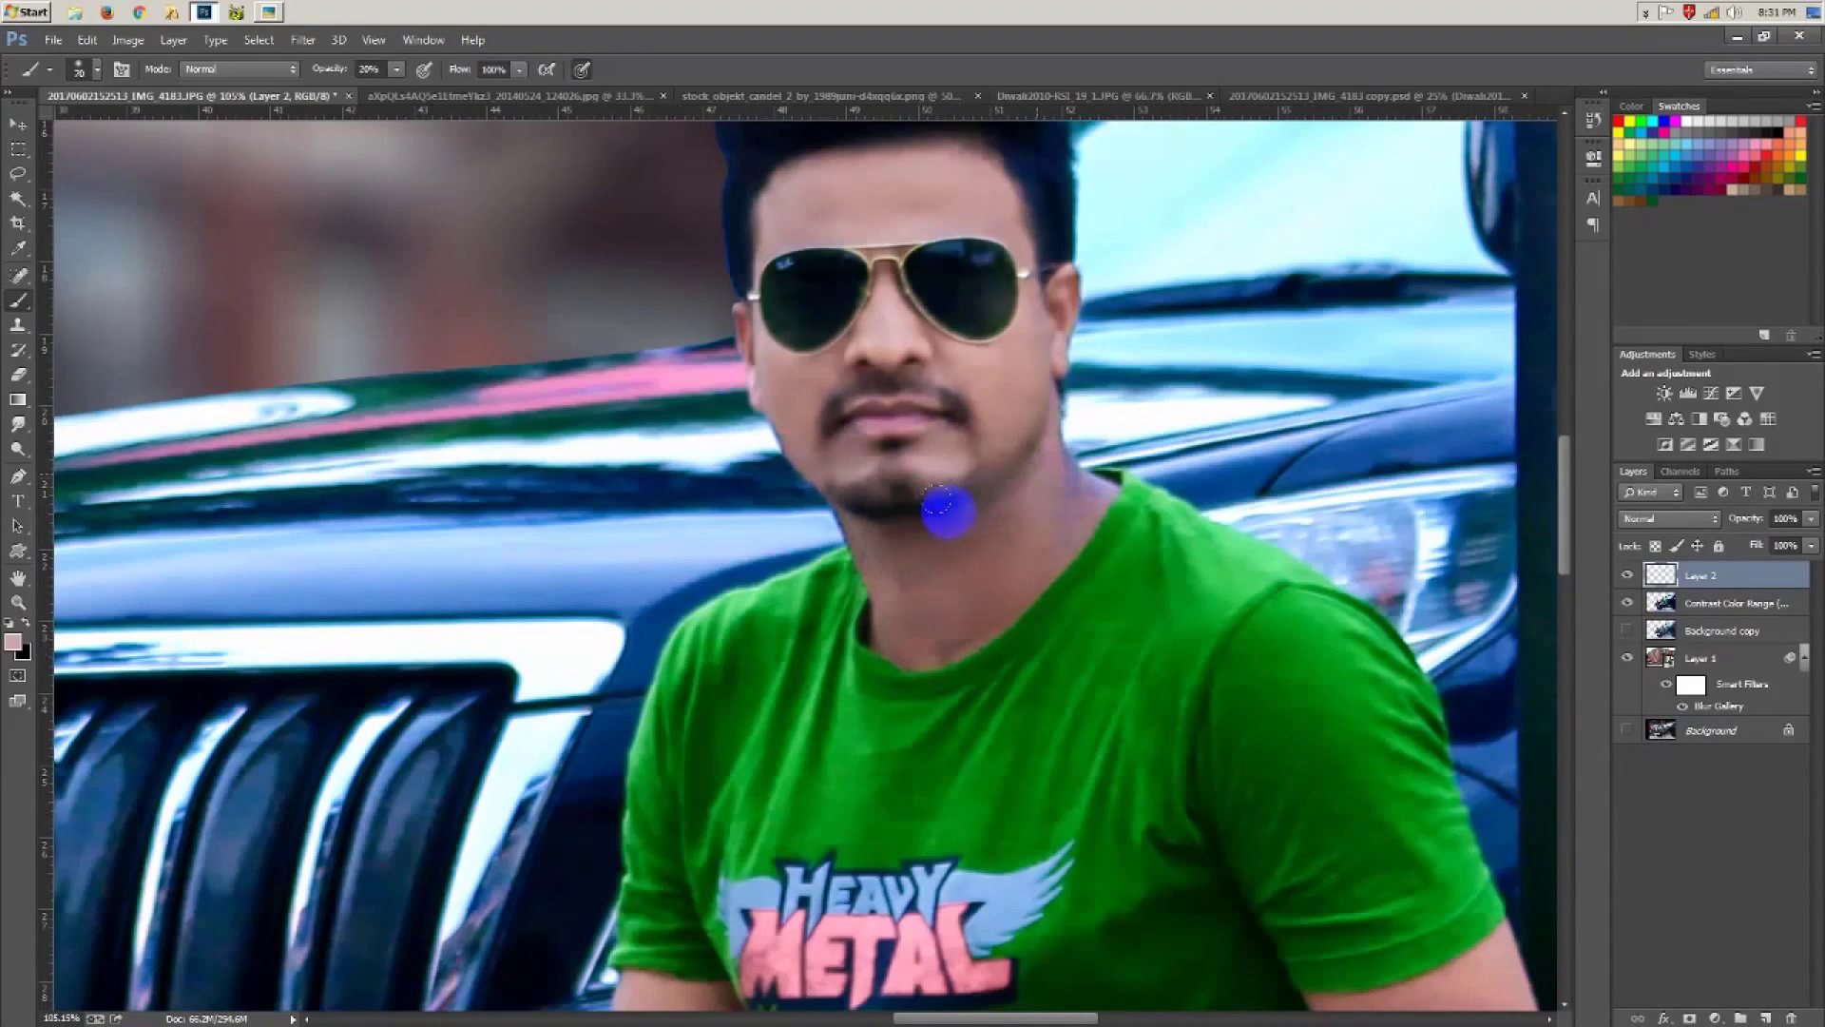
left_click_drag(1026, 466, 1080, 558)
key("bracketleft")
key("bracketleft")
key("bracketleft")
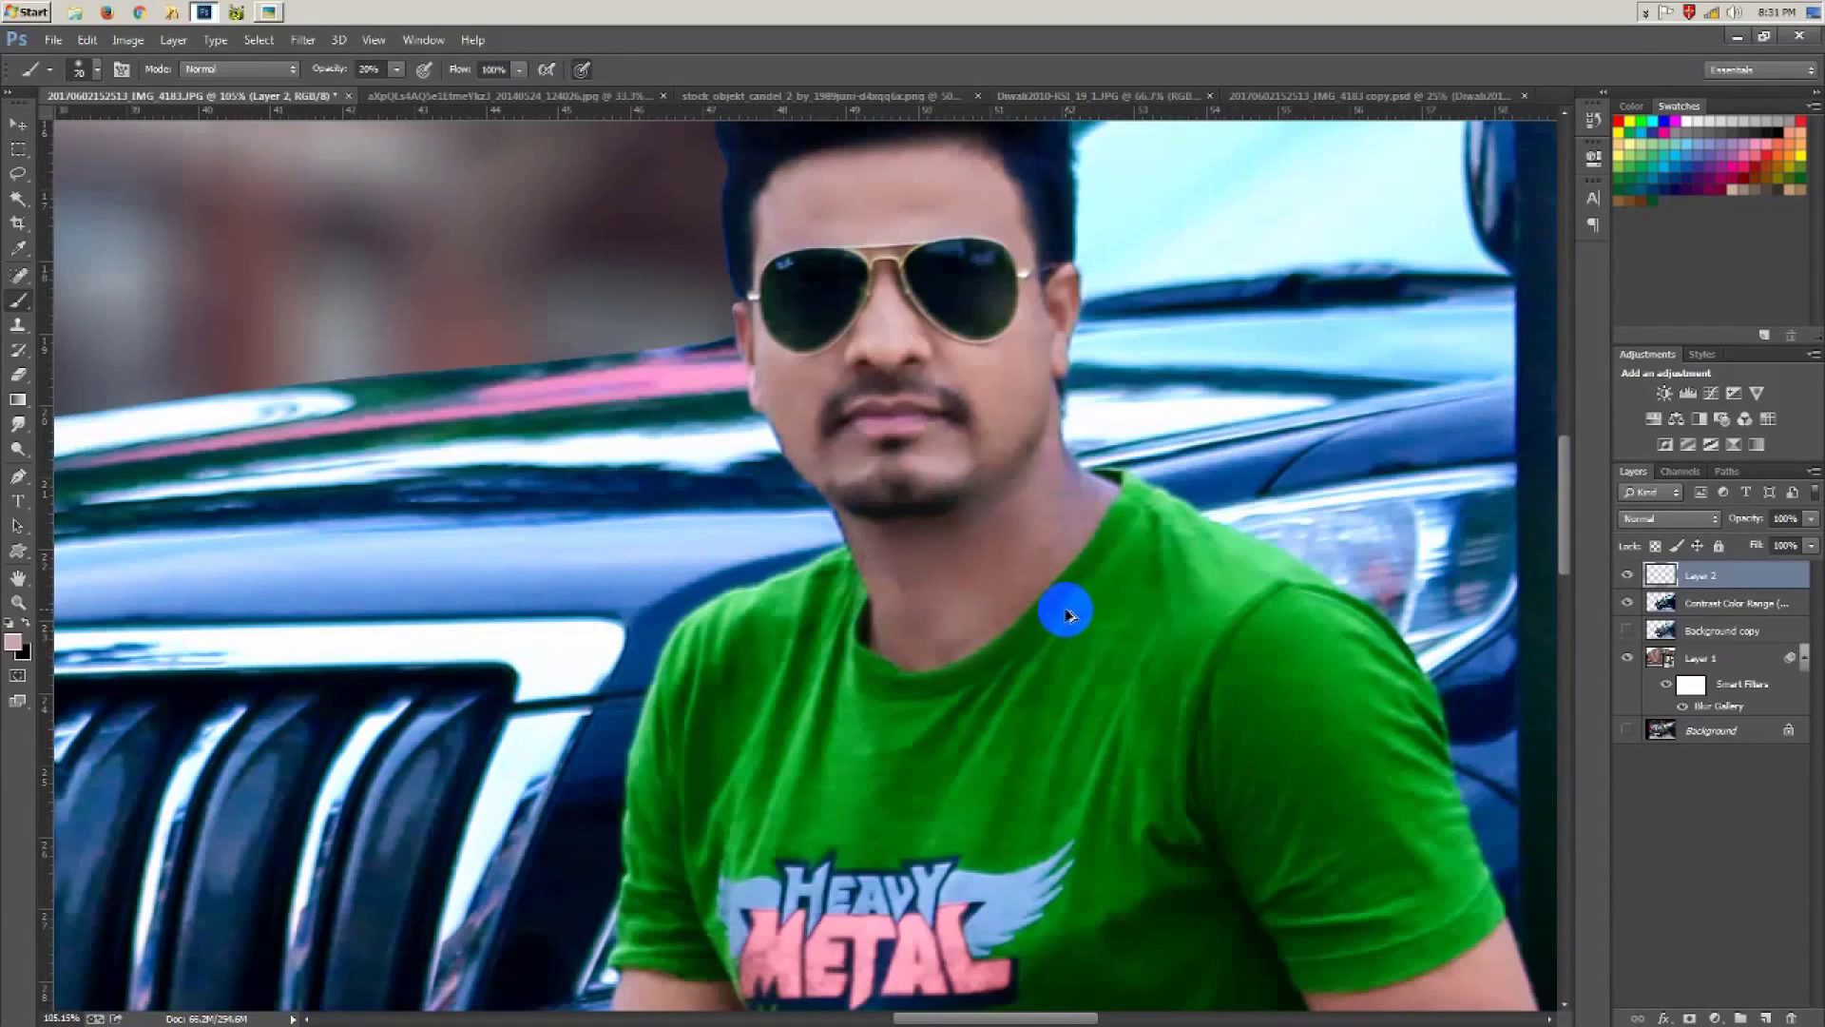
Step: Toggle Layer 2 to compare the painting, then select the Contrast Color Range layer
scroll(1065, 604, "down", 5)
scroll(1064, 604, "down", 3)
left_click(1628, 575)
left_click(1675, 603)
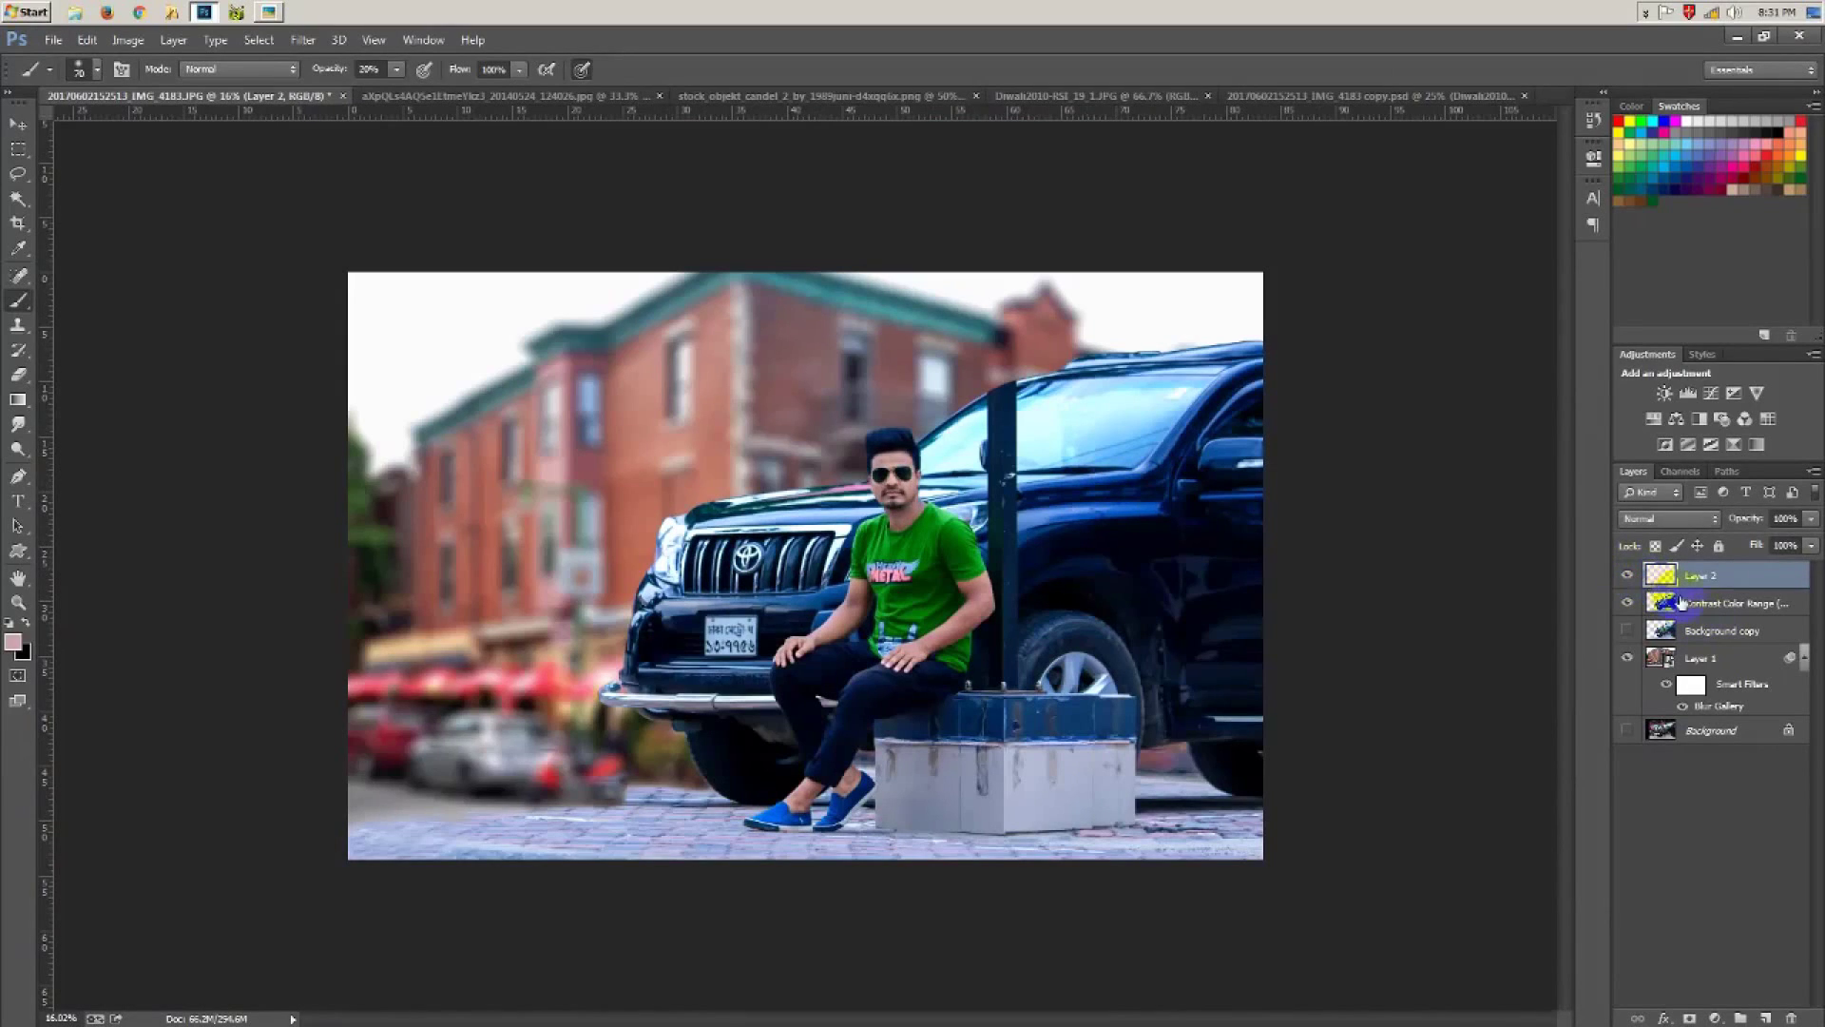
Step: Merge Layer 2 with Contrast Color Range and zoom in on the man's chin and neck
left_click(1758, 605, "shift")
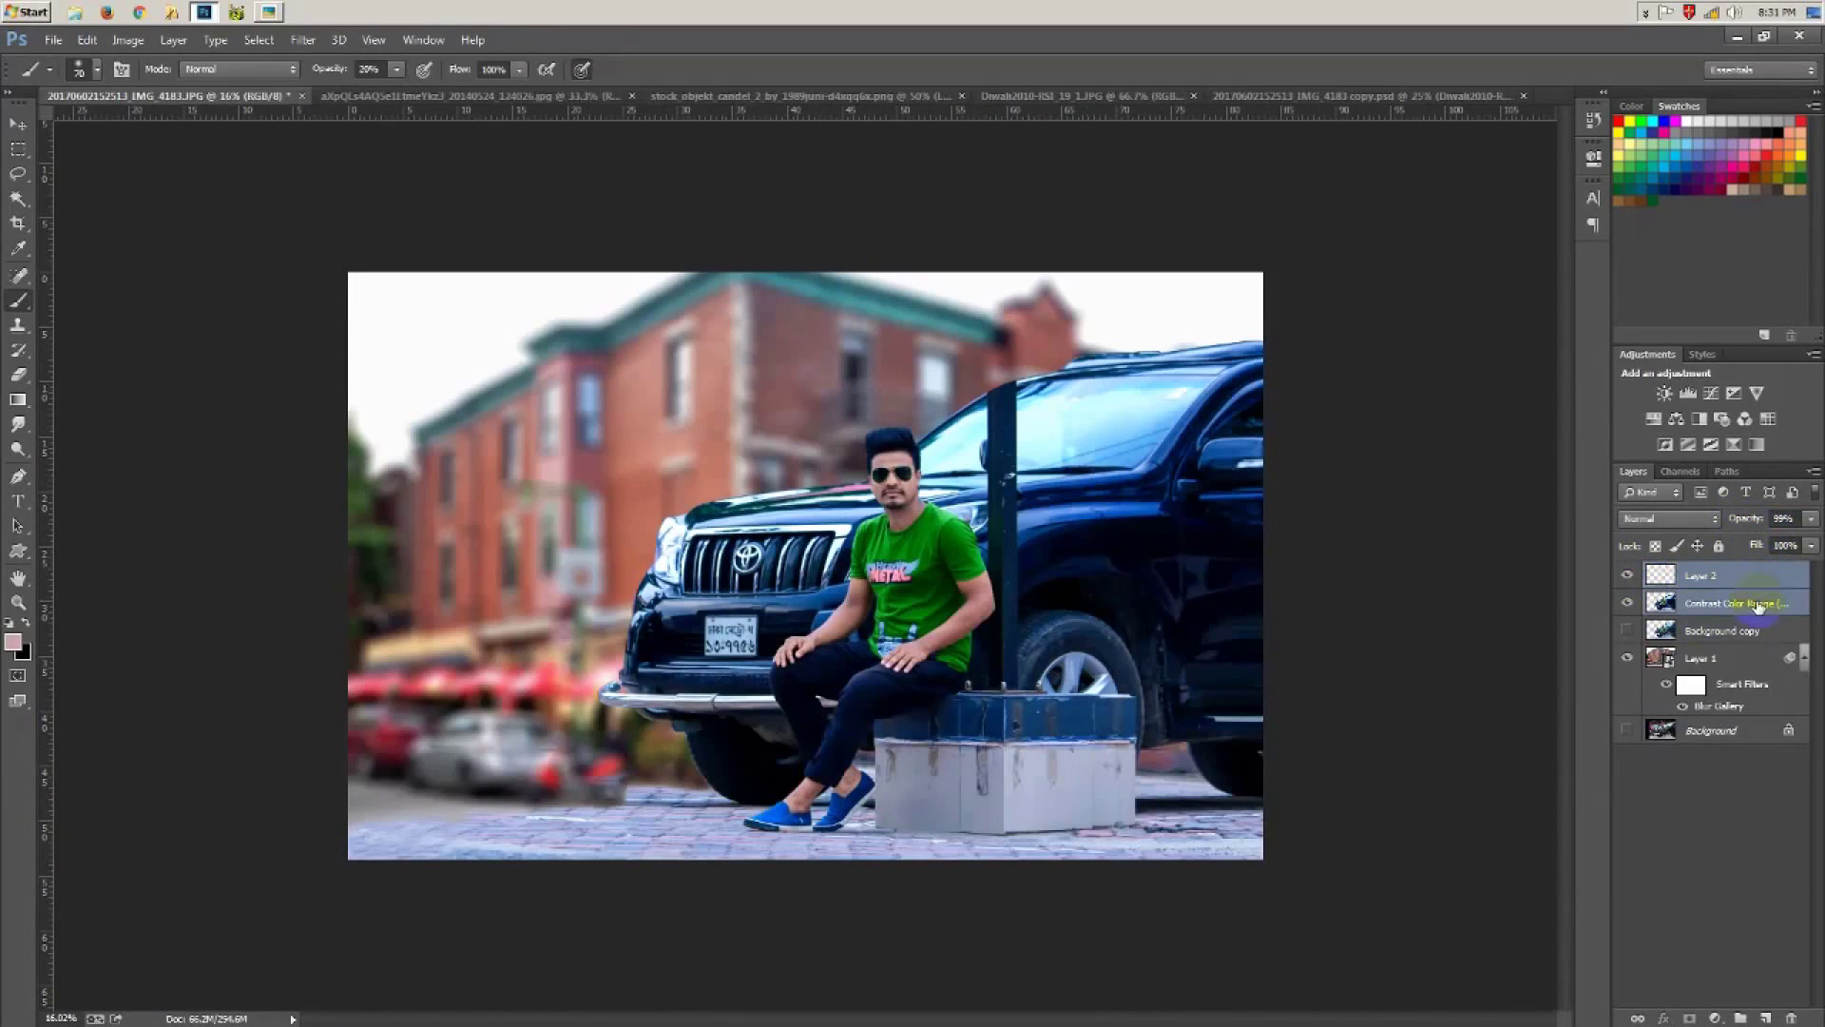
key("ctrl+e")
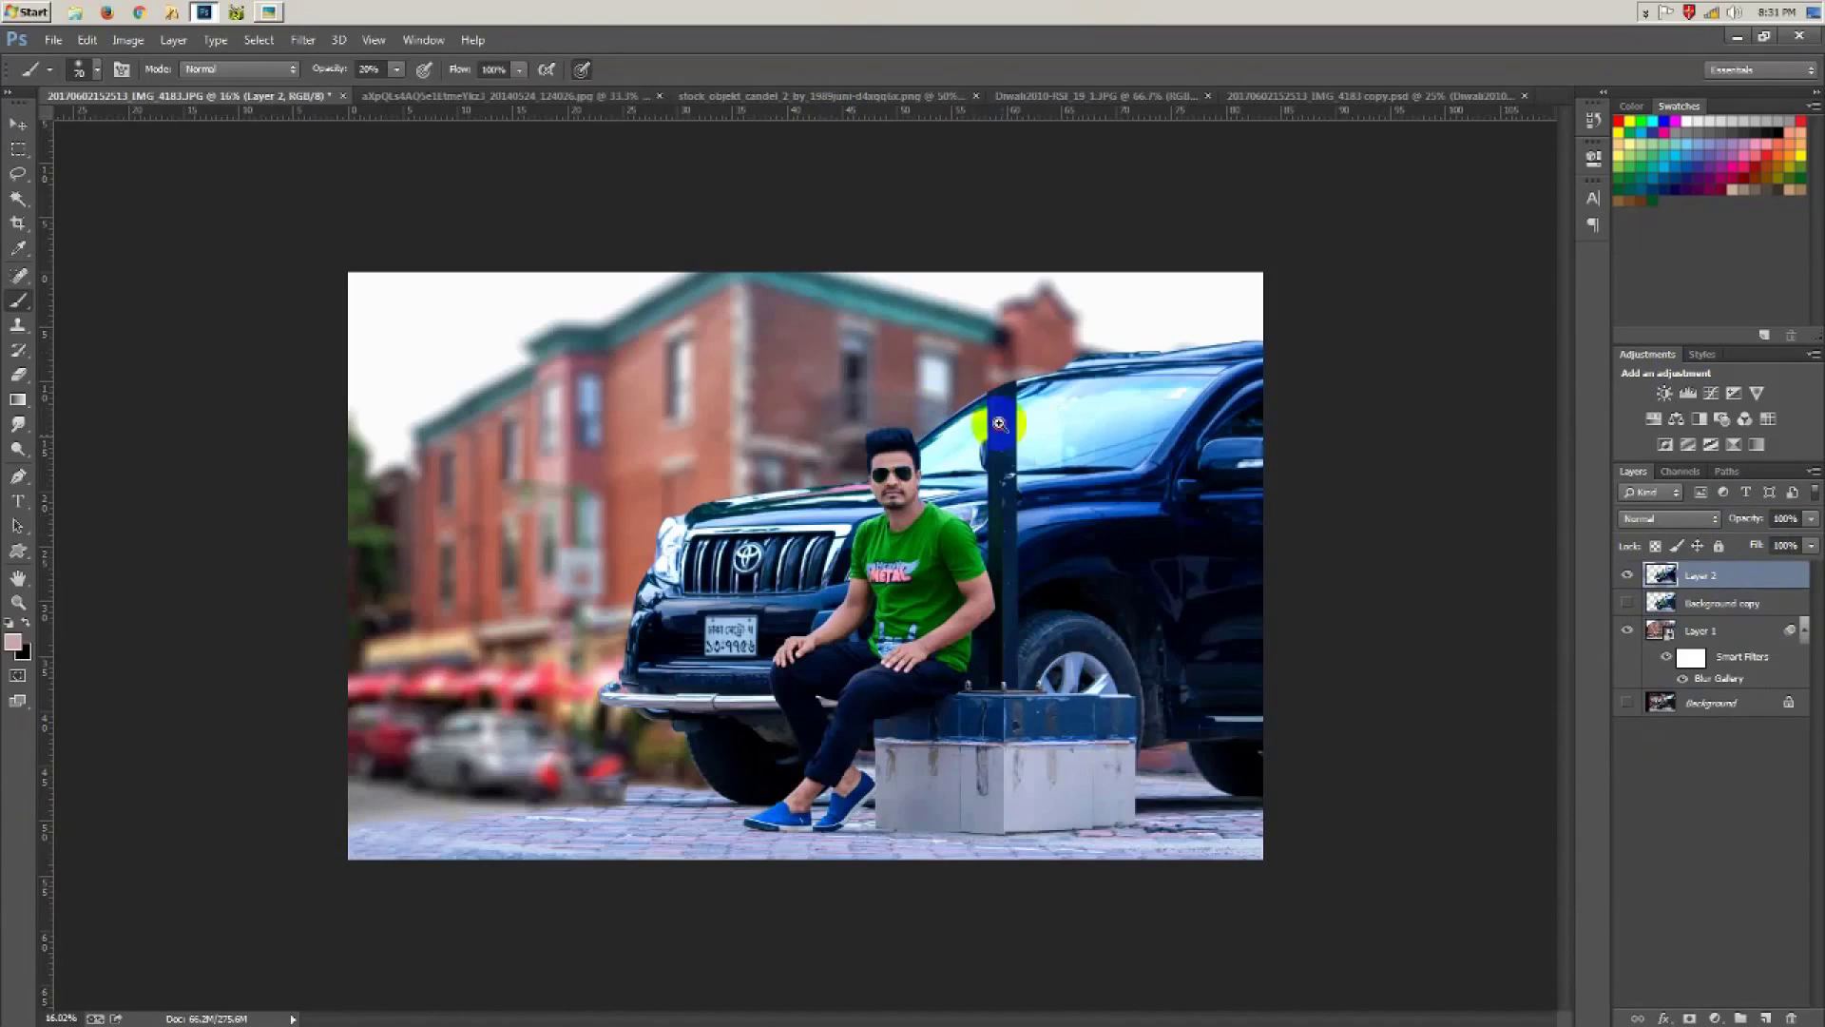
left_click(998, 422)
left_click(894, 422)
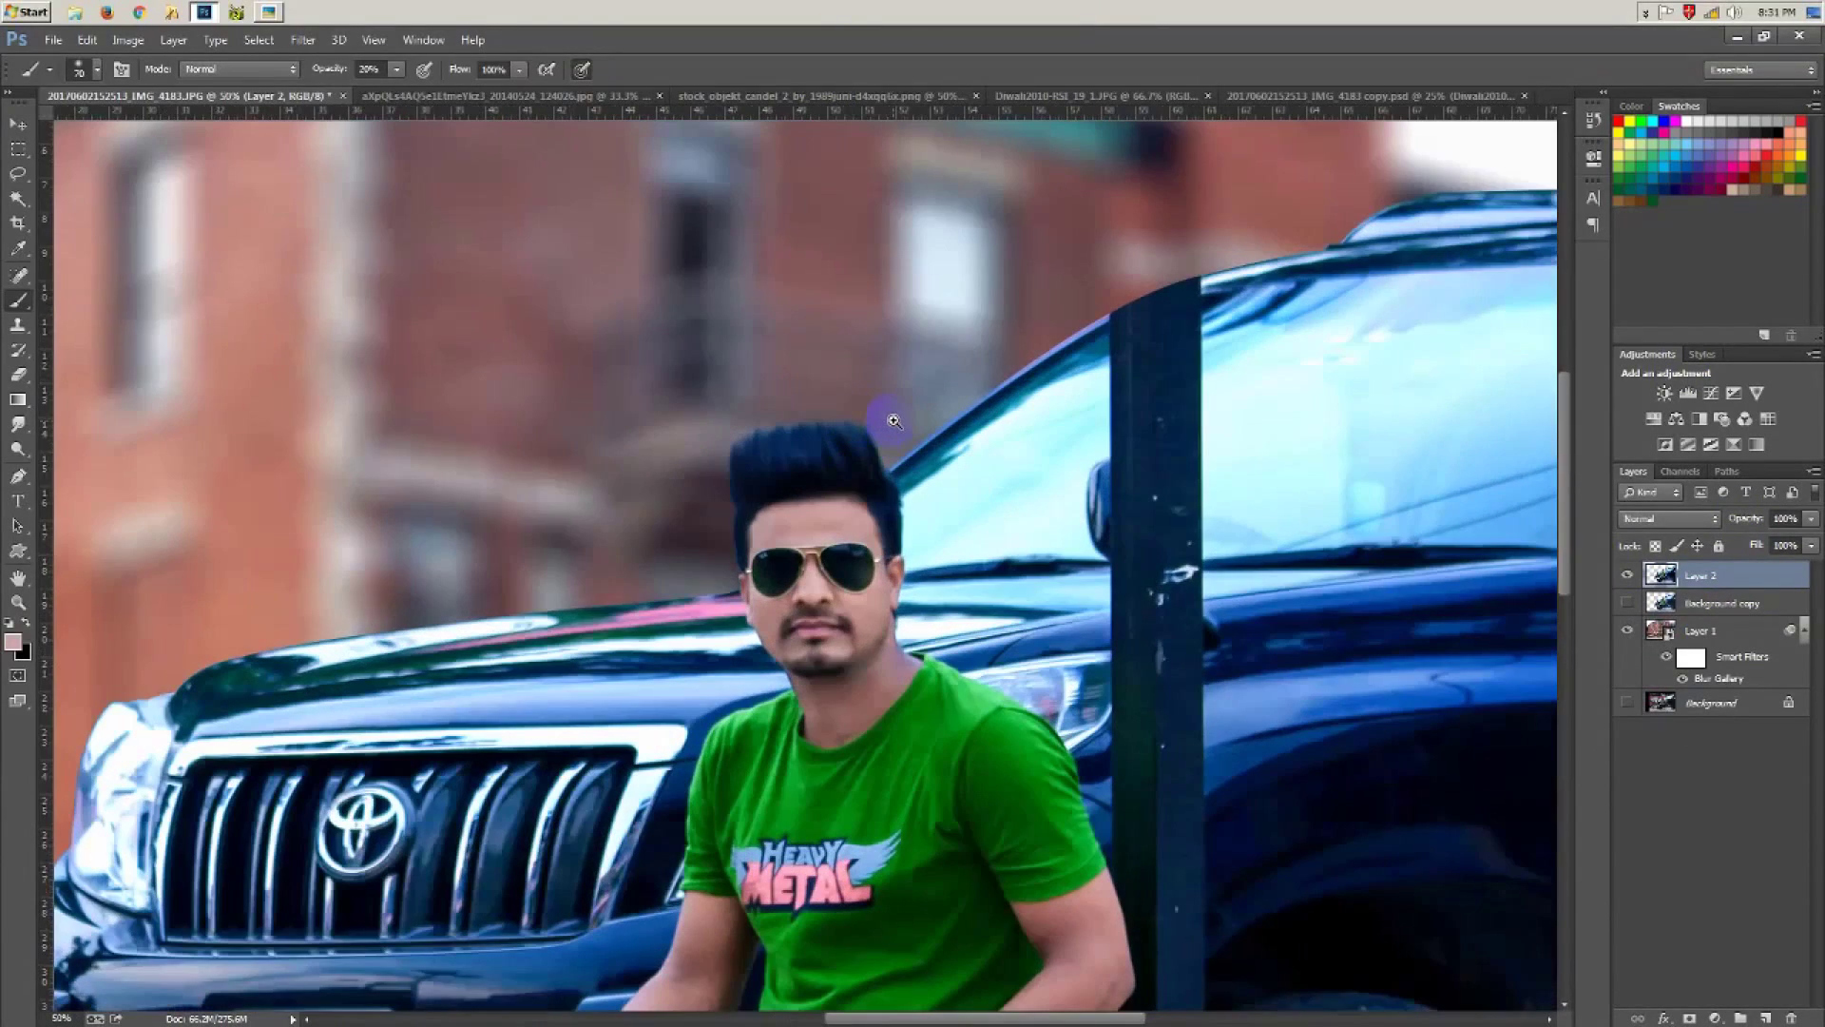
left_click(920, 682)
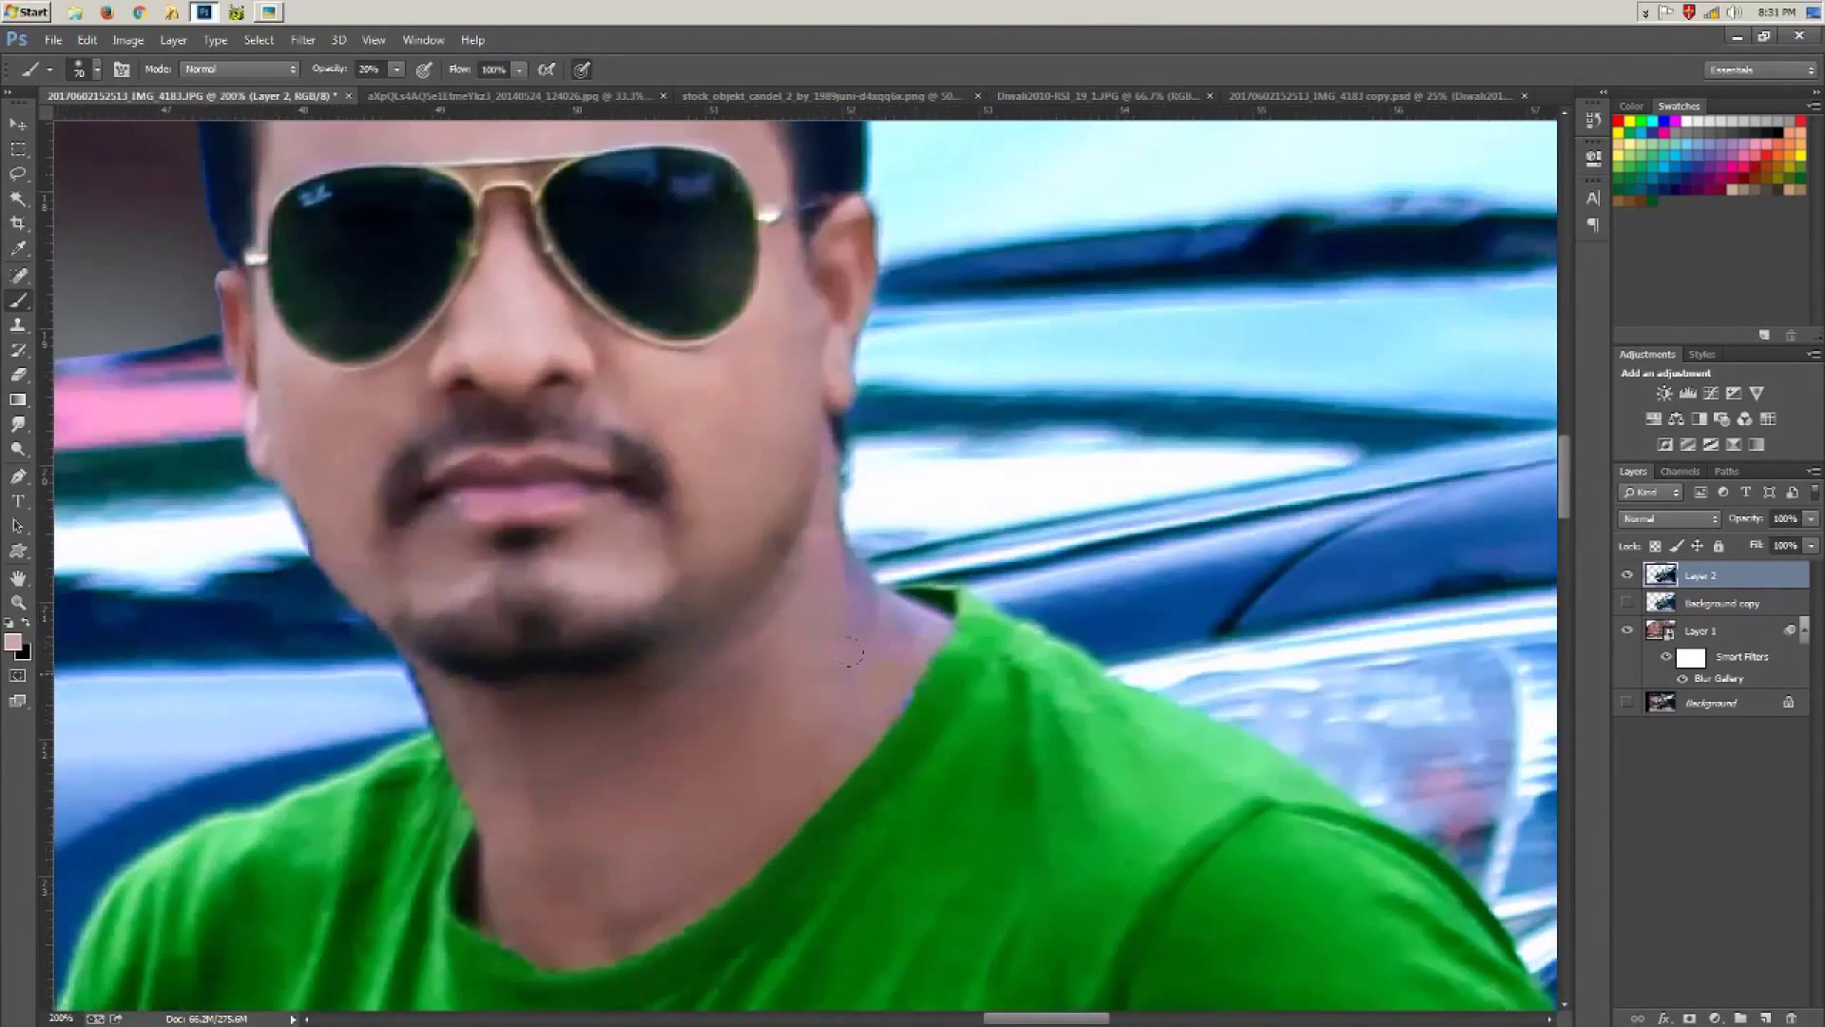
left_click_drag(711, 700, 713, 521)
Step: Clone-stamp the shirt neckline from a source point on the neck
left_click(17, 325)
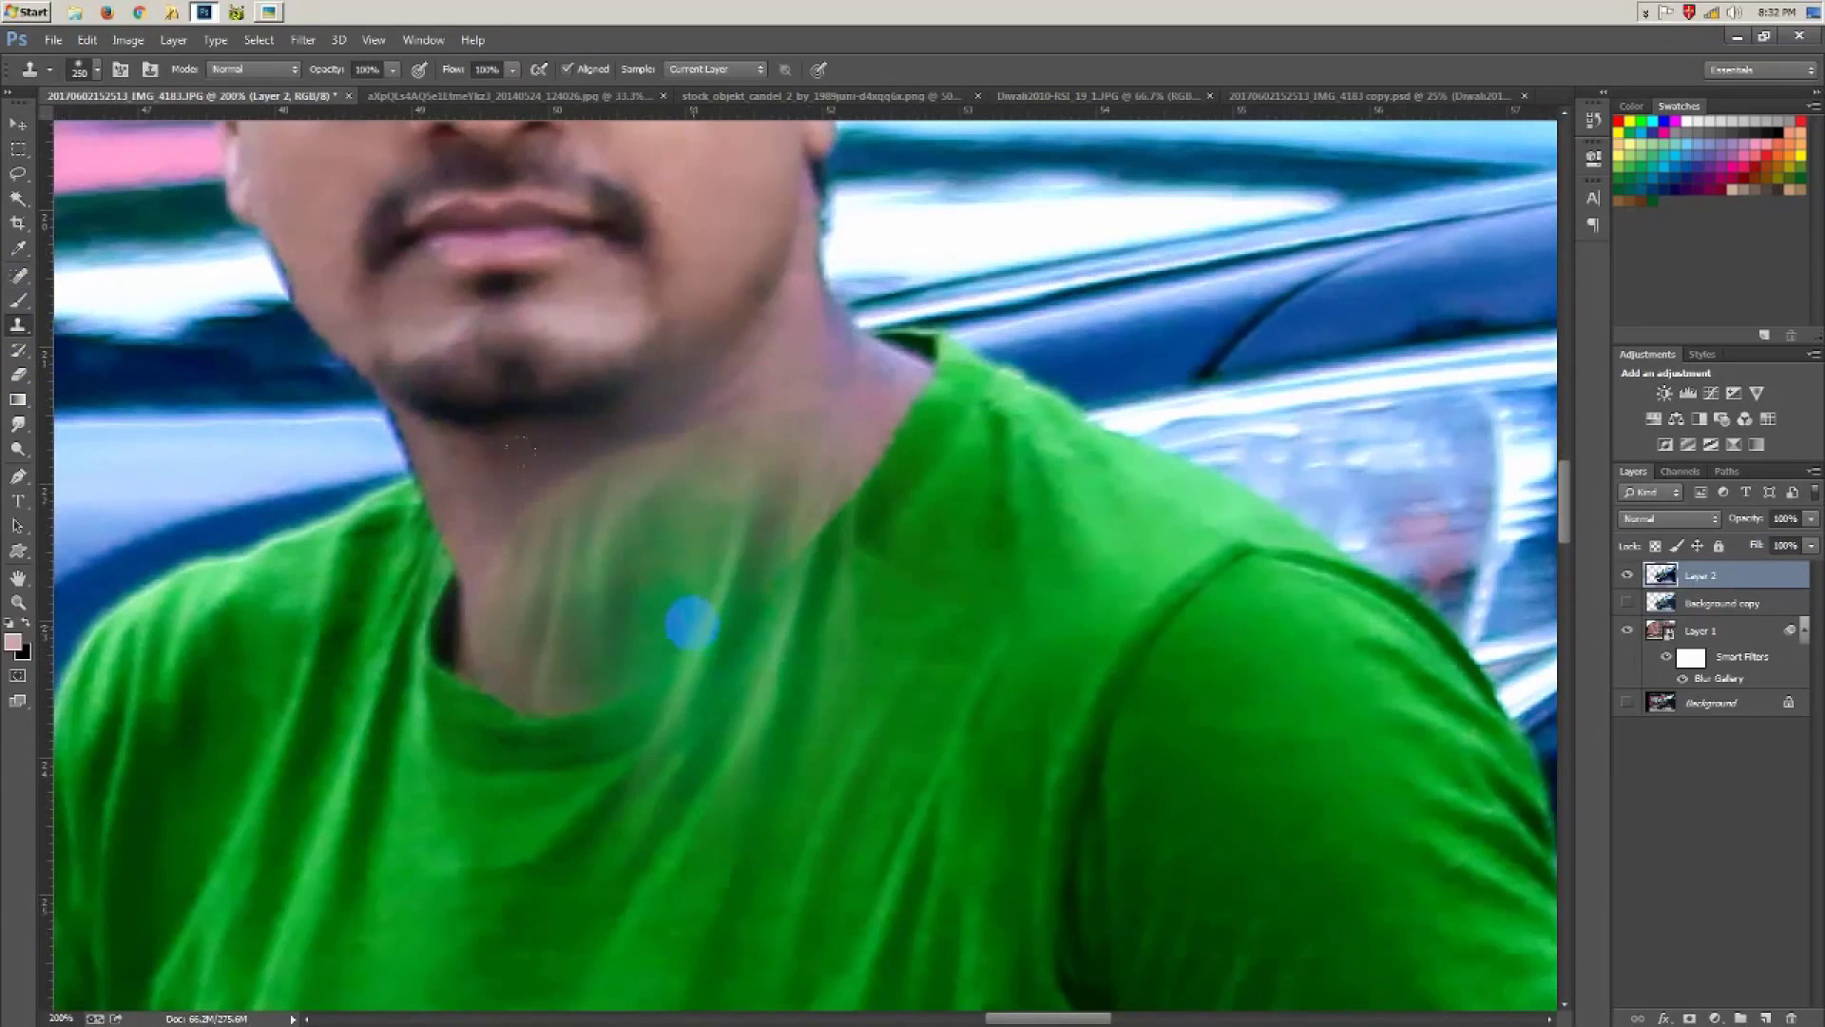
left_click(622, 632, "alt")
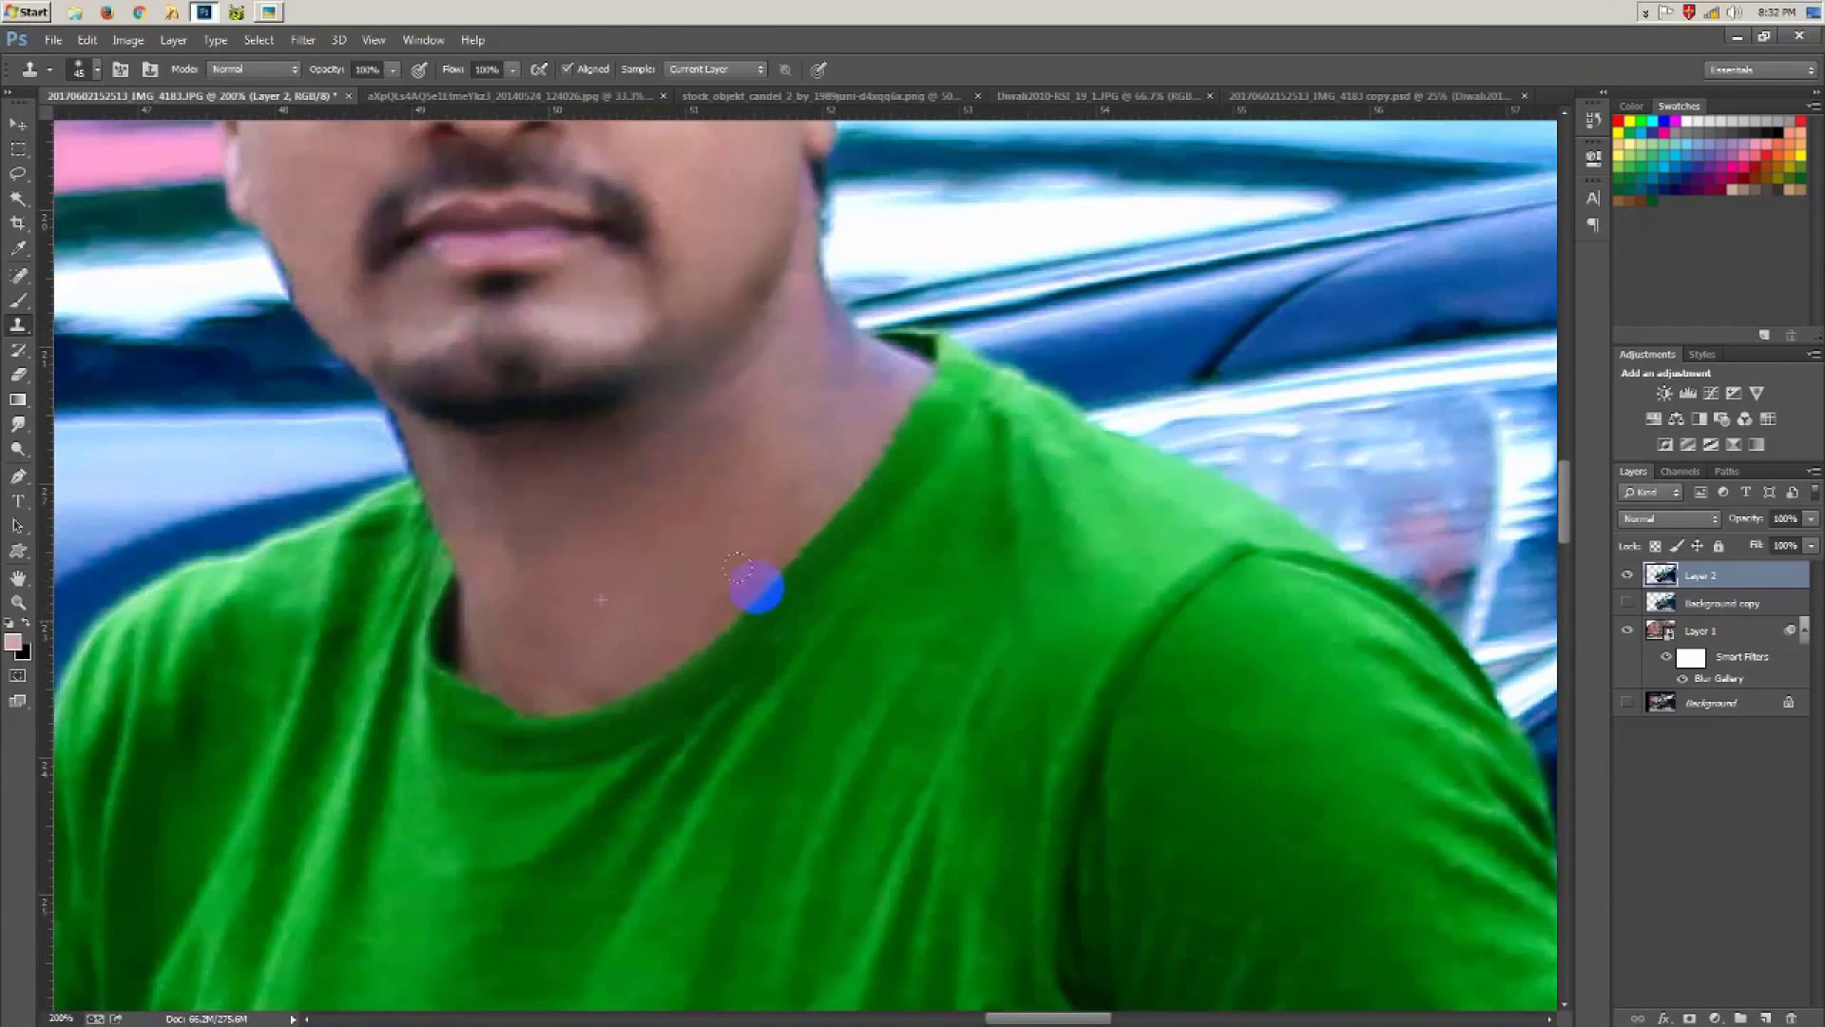
scroll(757, 586, "down", 3)
scroll(843, 517, "down", 1)
scroll(814, 590, "up", 3)
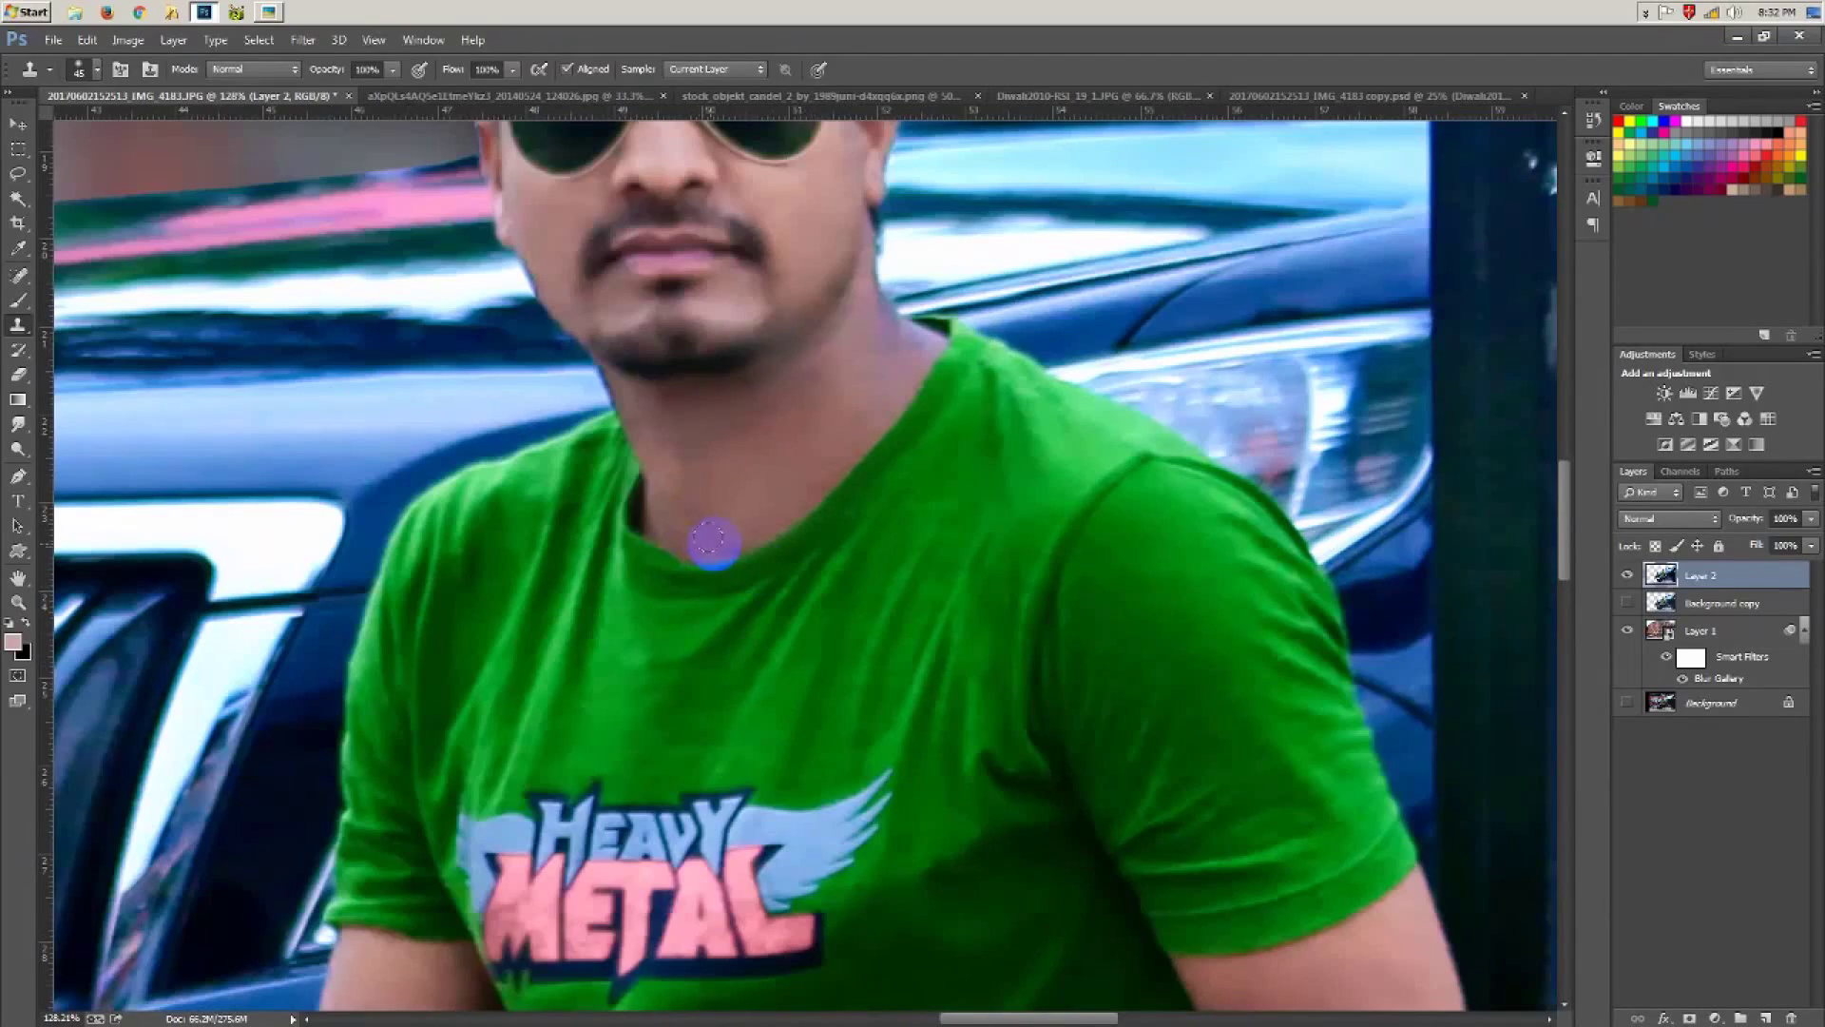
scroll(920, 436, "down", 3)
scroll(856, 476, "down", 3)
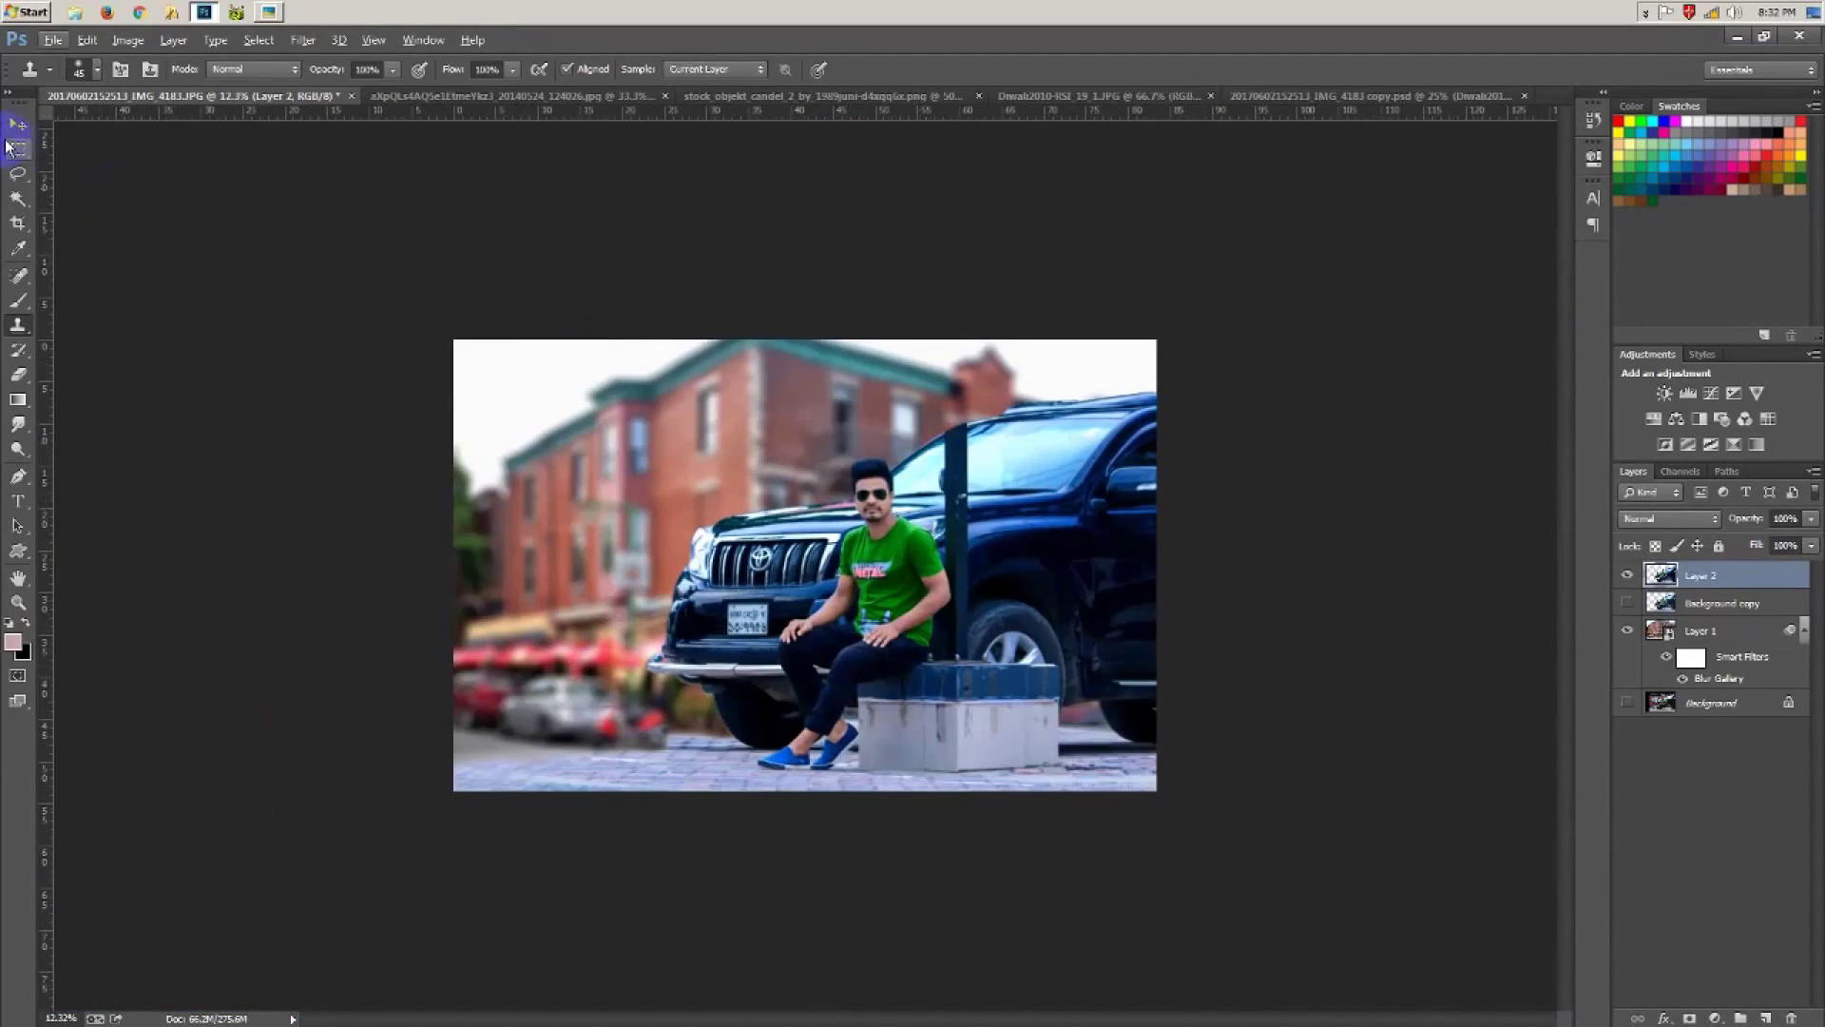
left_click(18, 125)
scroll(1007, 460, "up", 2)
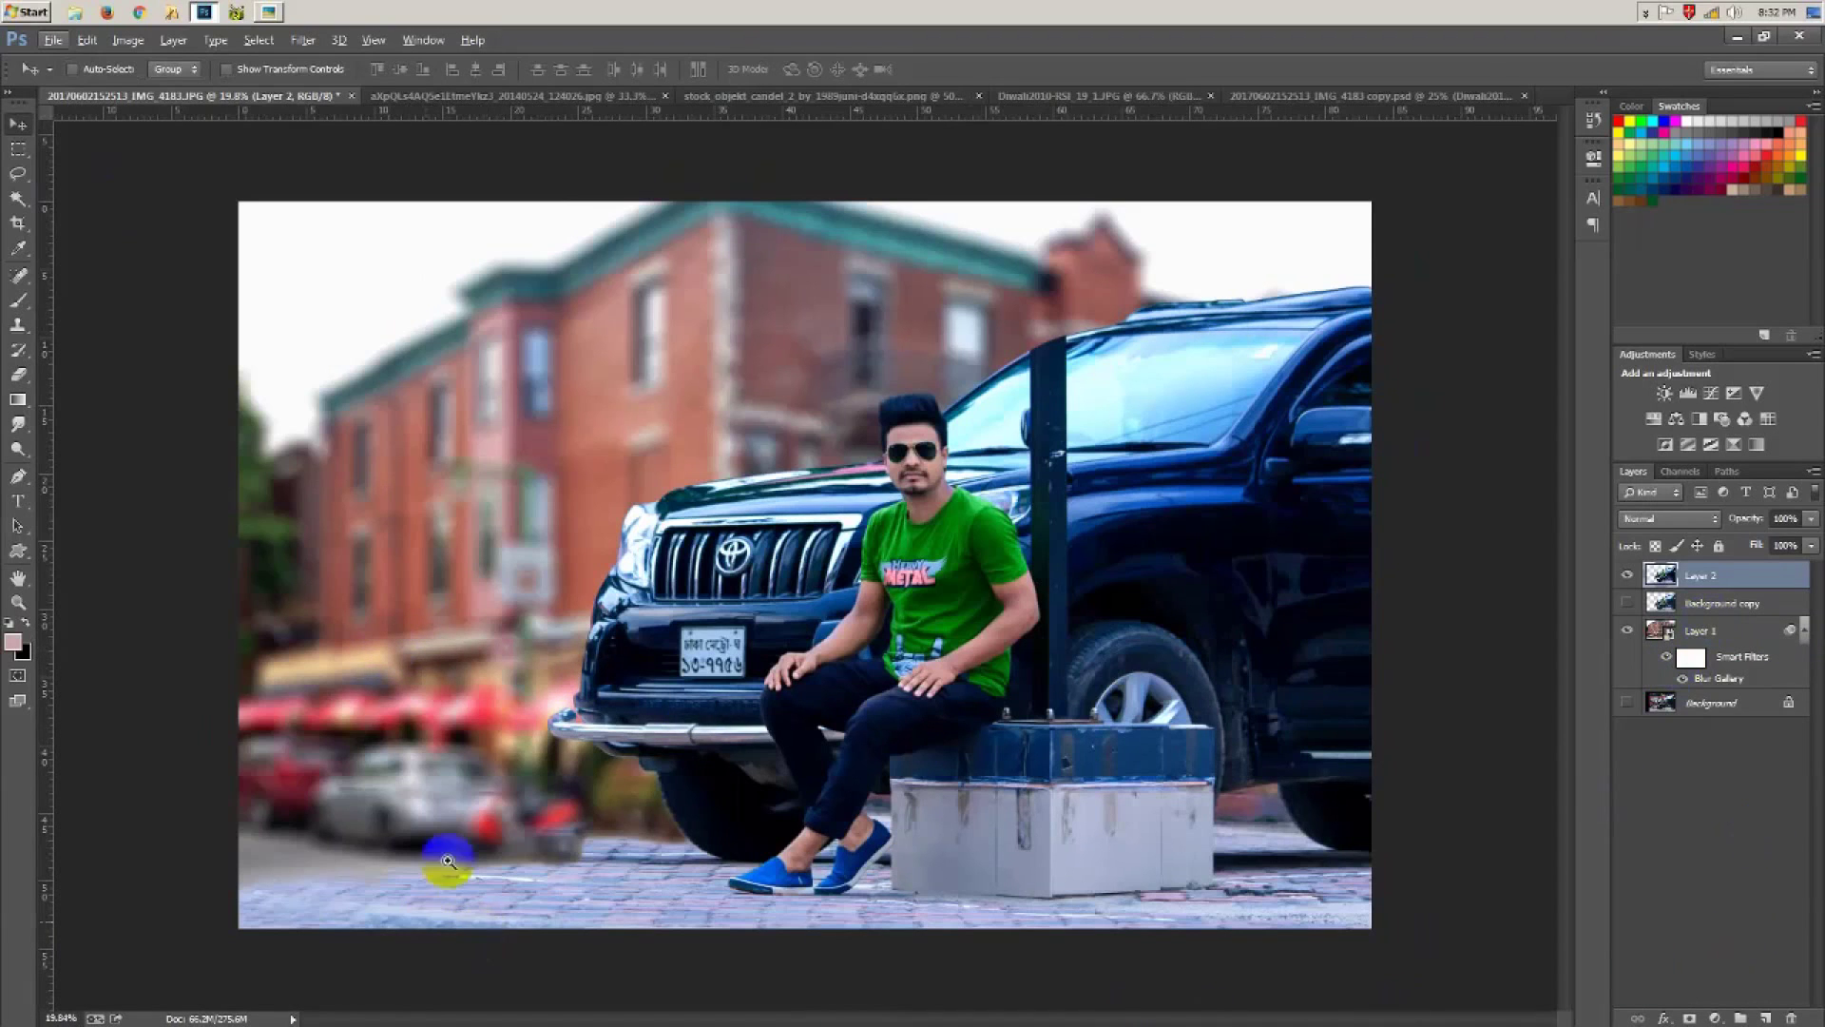
Step: Zoom into the lower-left pavement and set the Blur tool to 100% strength, size 175
left_click(609, 830)
left_click_drag(609, 830, 866, 732)
left_click_drag(18, 447, 60, 454)
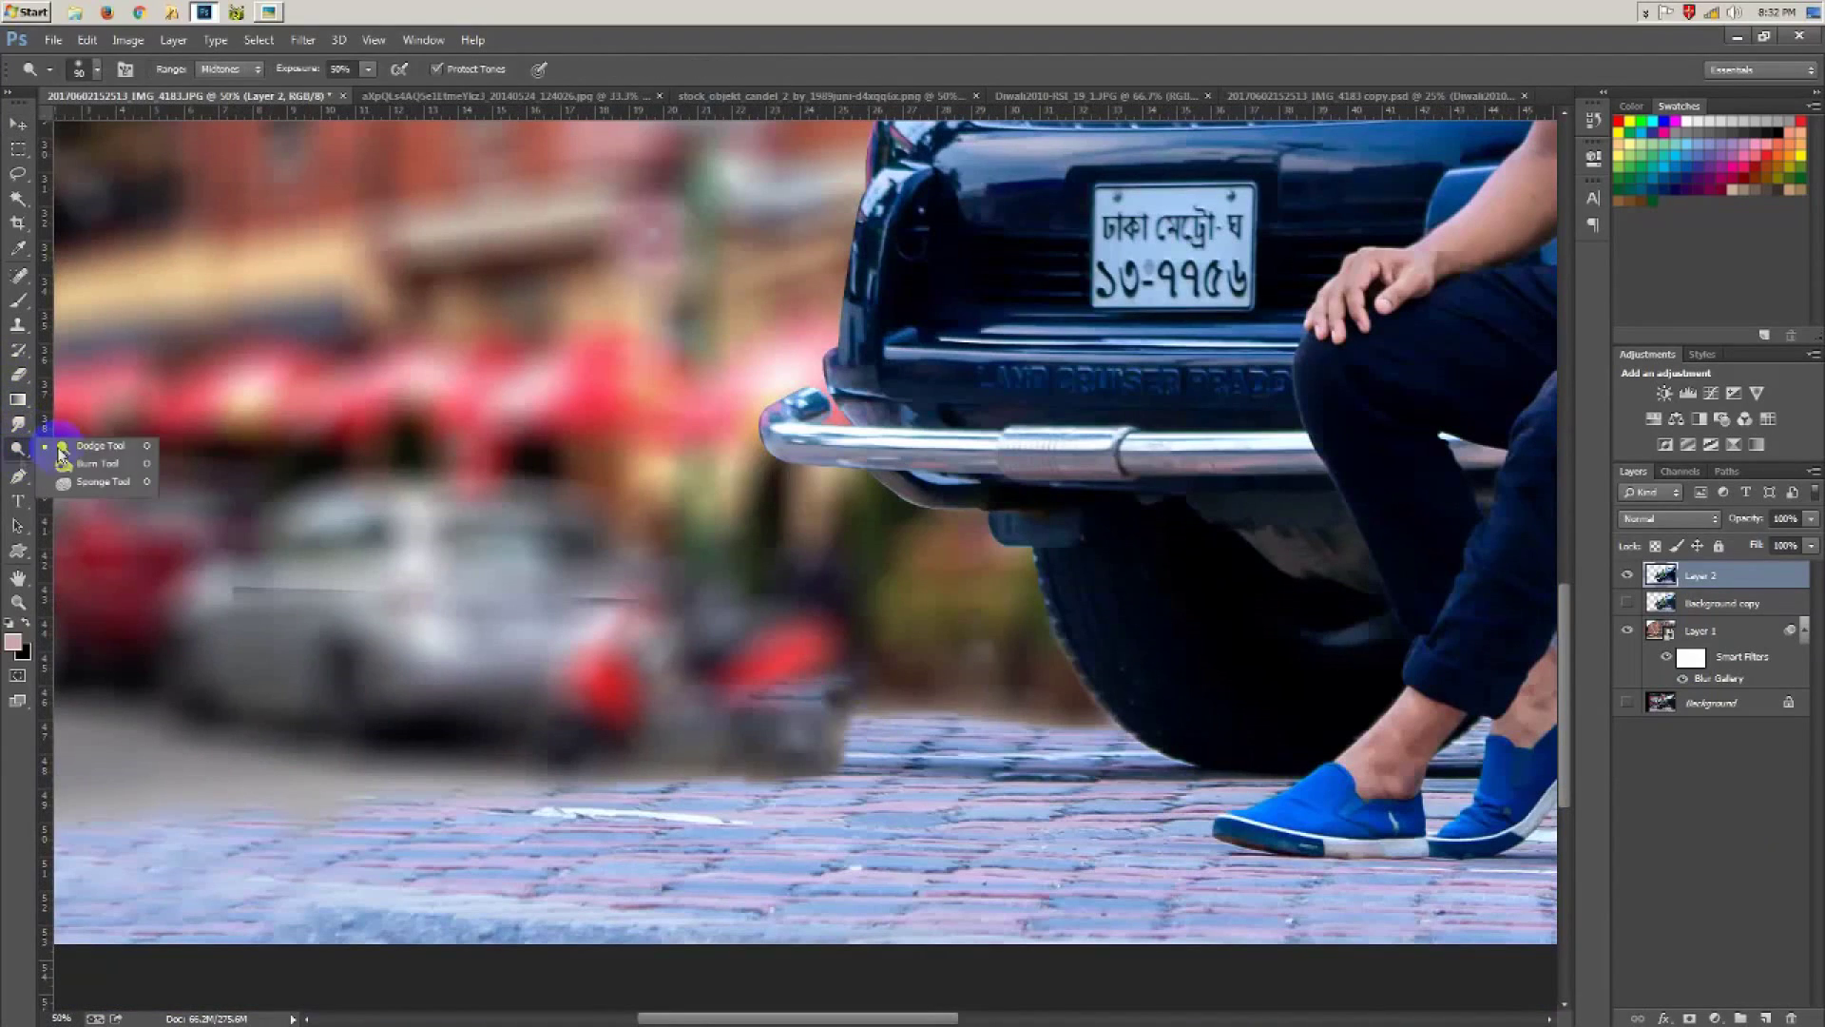
left_click(32, 423)
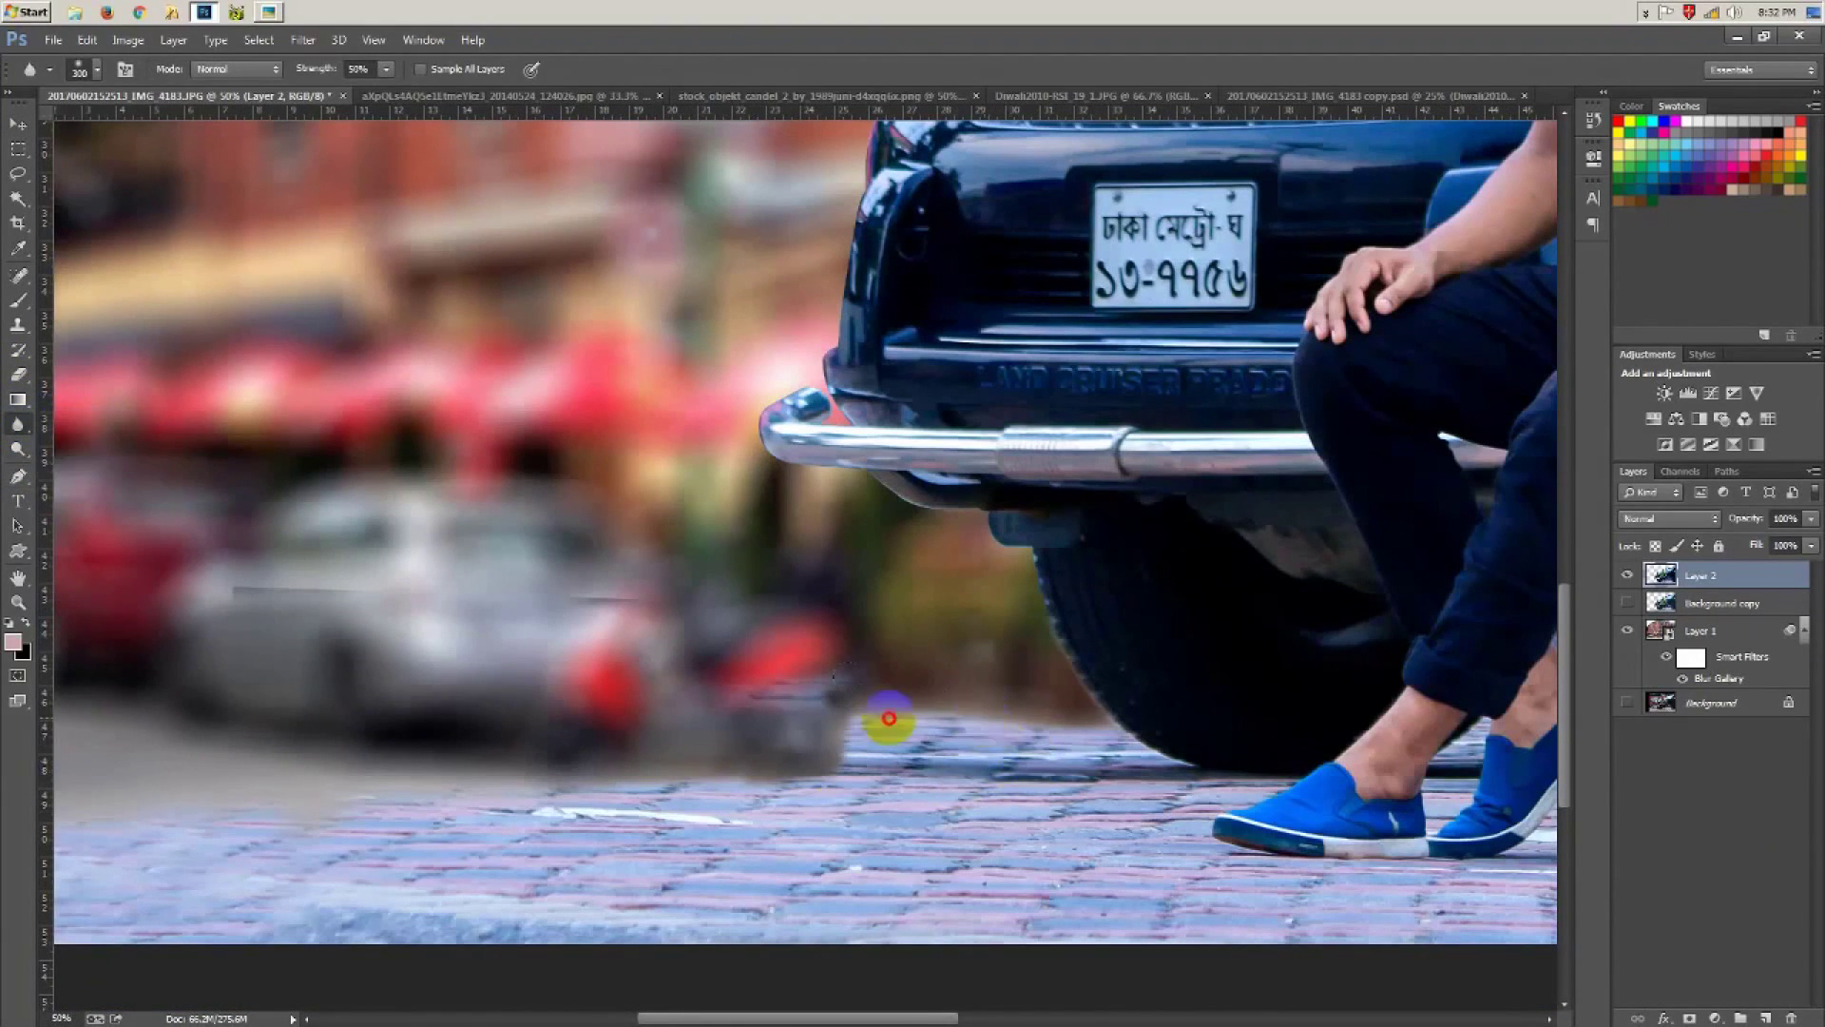
key("bracketright")
key("bracketright")
key("bracketright")
key("bracketleft")
left_click(1191, 760)
key("bracketleft")
key("bracketleft")
key("bracketleft")
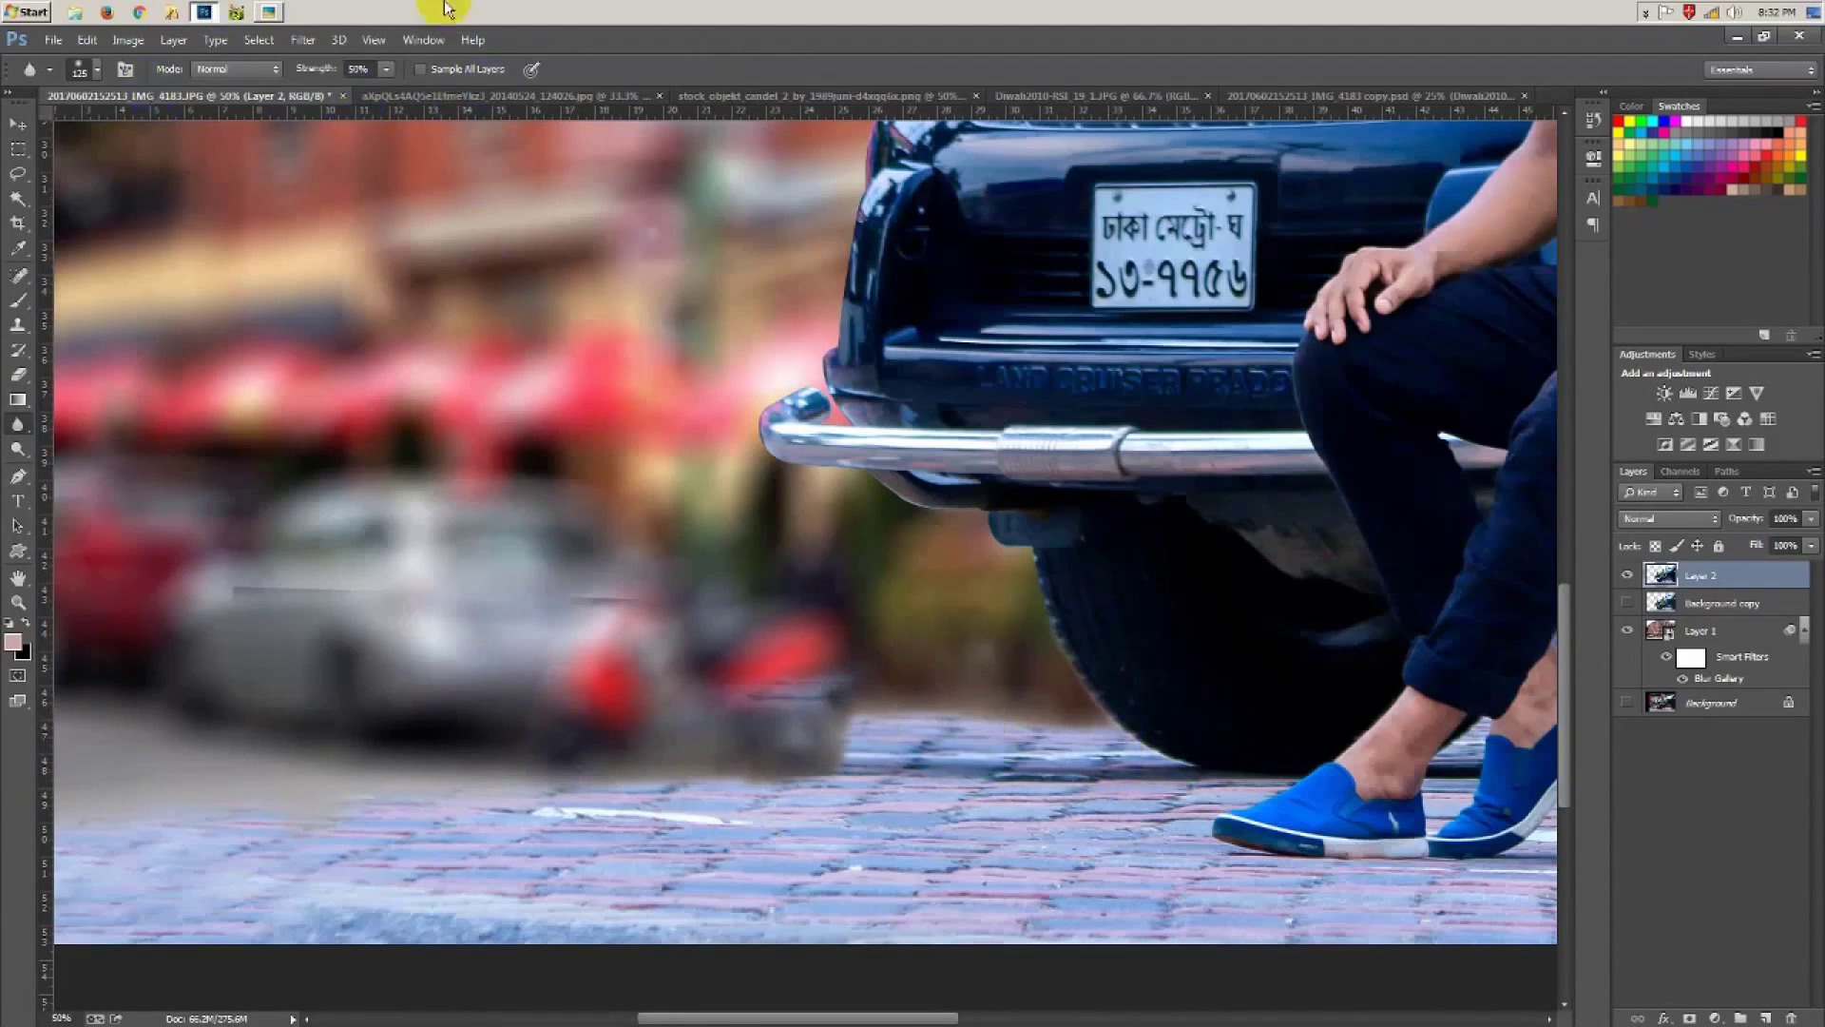
left_click_drag(331, 76, 381, 76)
key("bracketright")
key("bracketright")
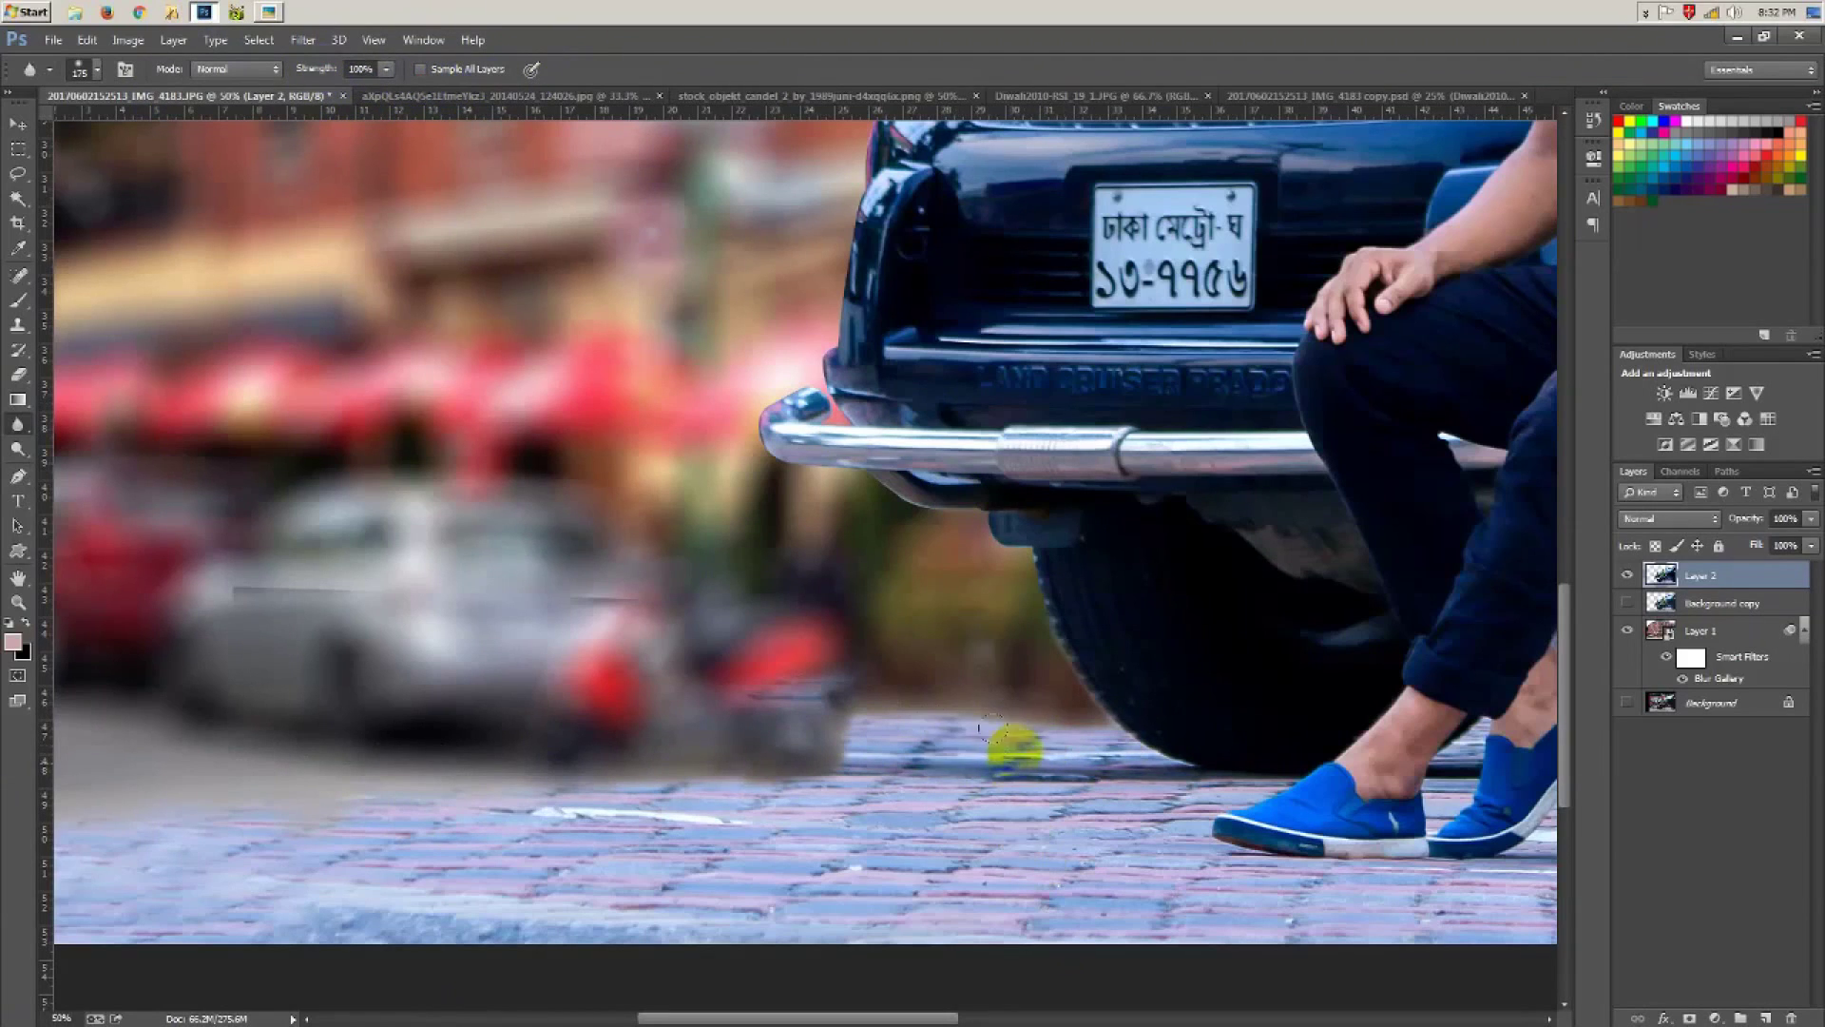
Step: Blur the foreground cobblestone pavement, then fit the whole photo on screen
left_click_drag(876, 722, 963, 738)
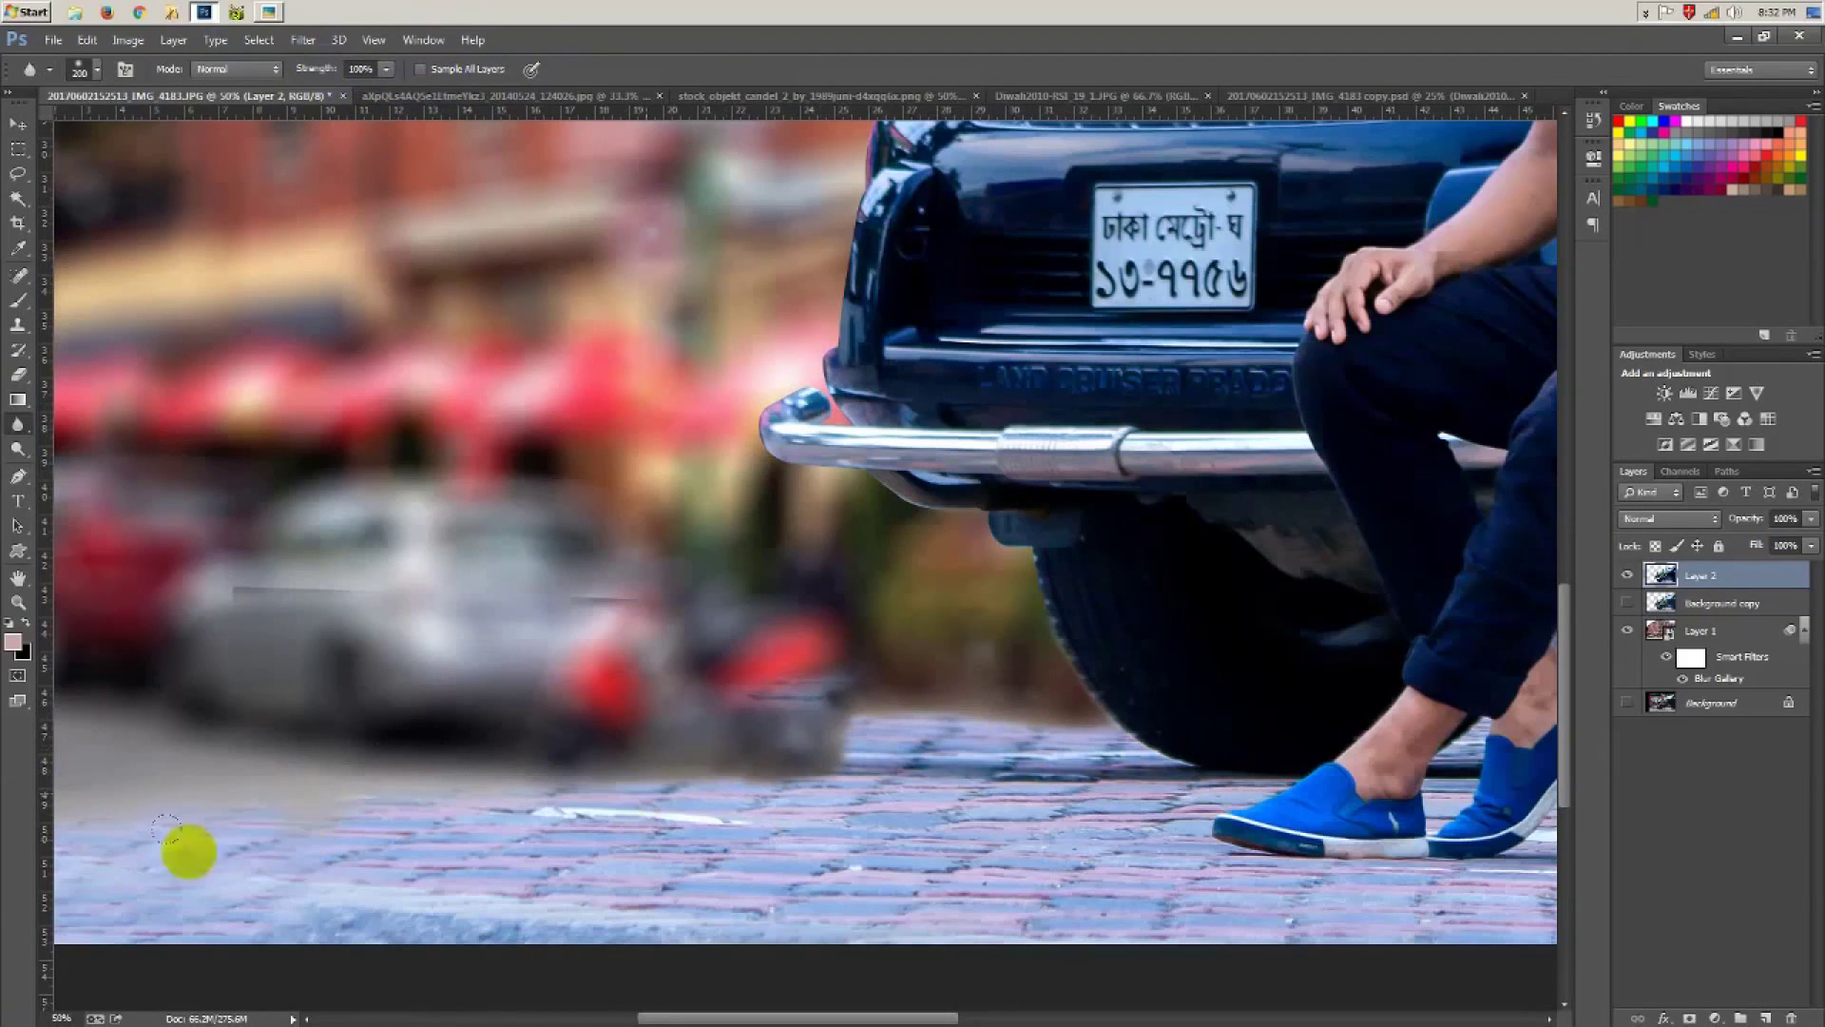
left_click_drag(530, 805, 1017, 671)
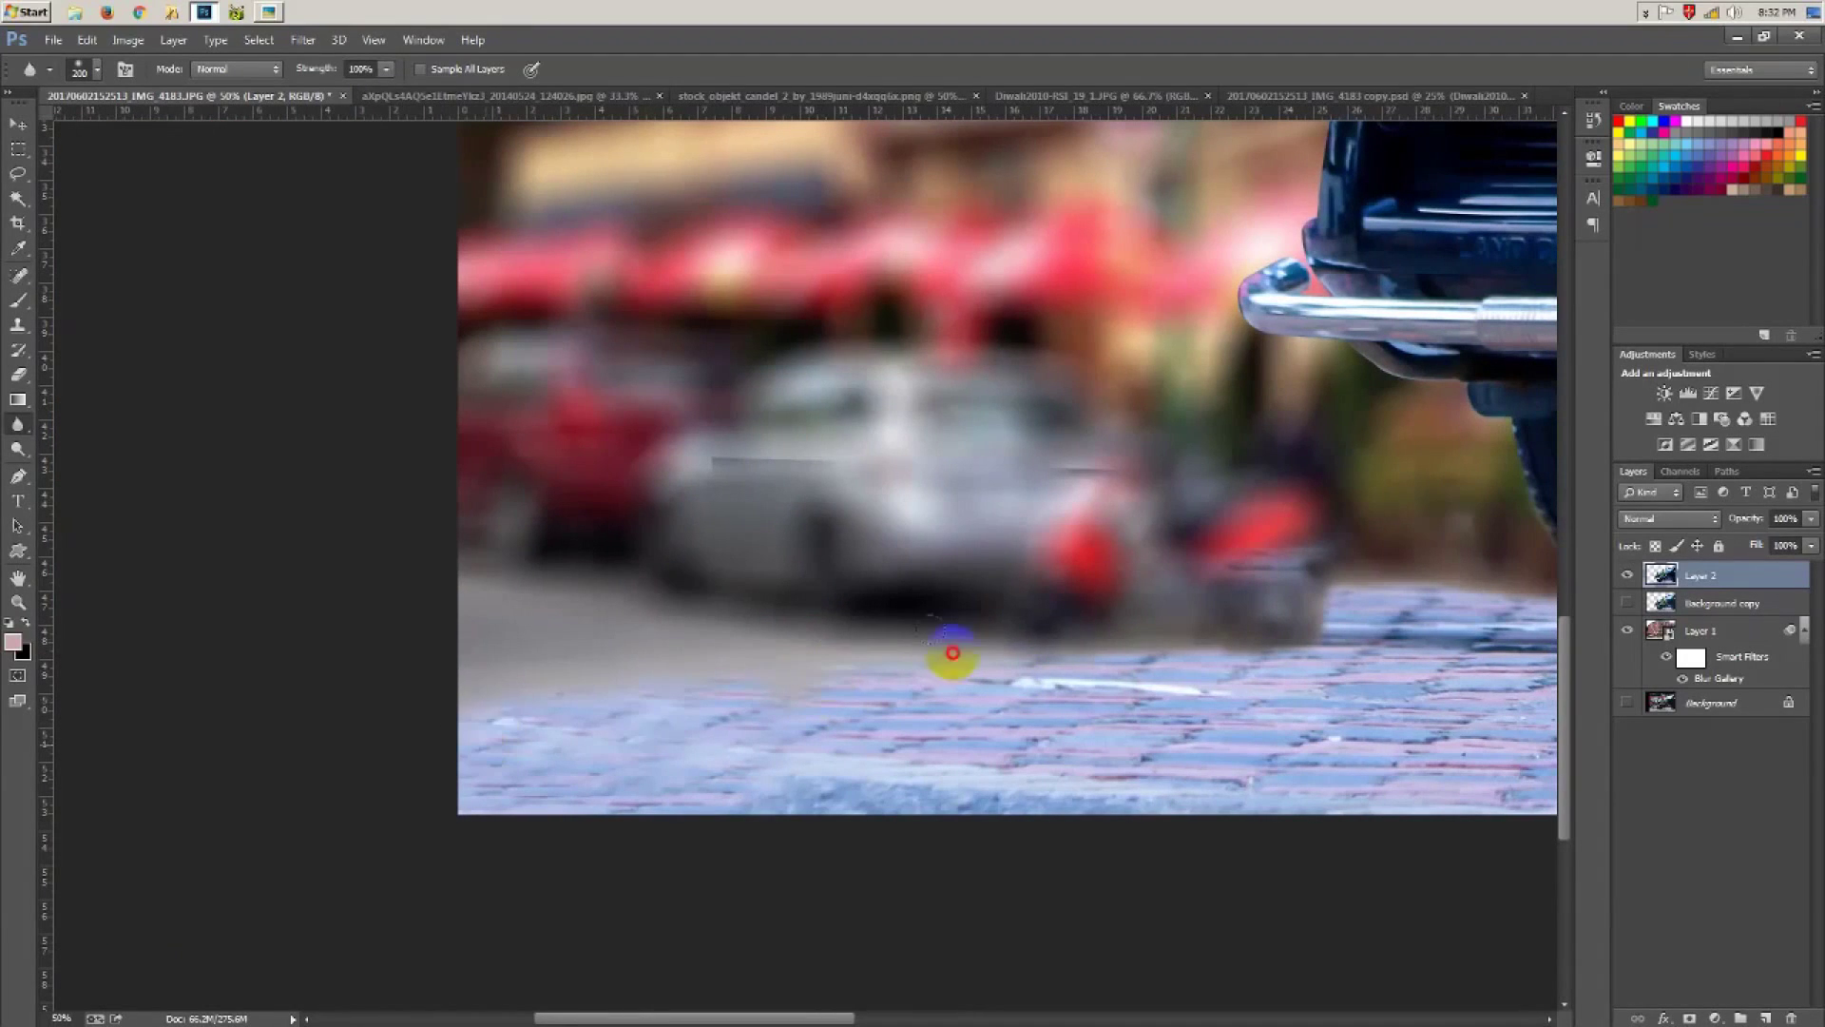
left_click_drag(1324, 577, 708, 746)
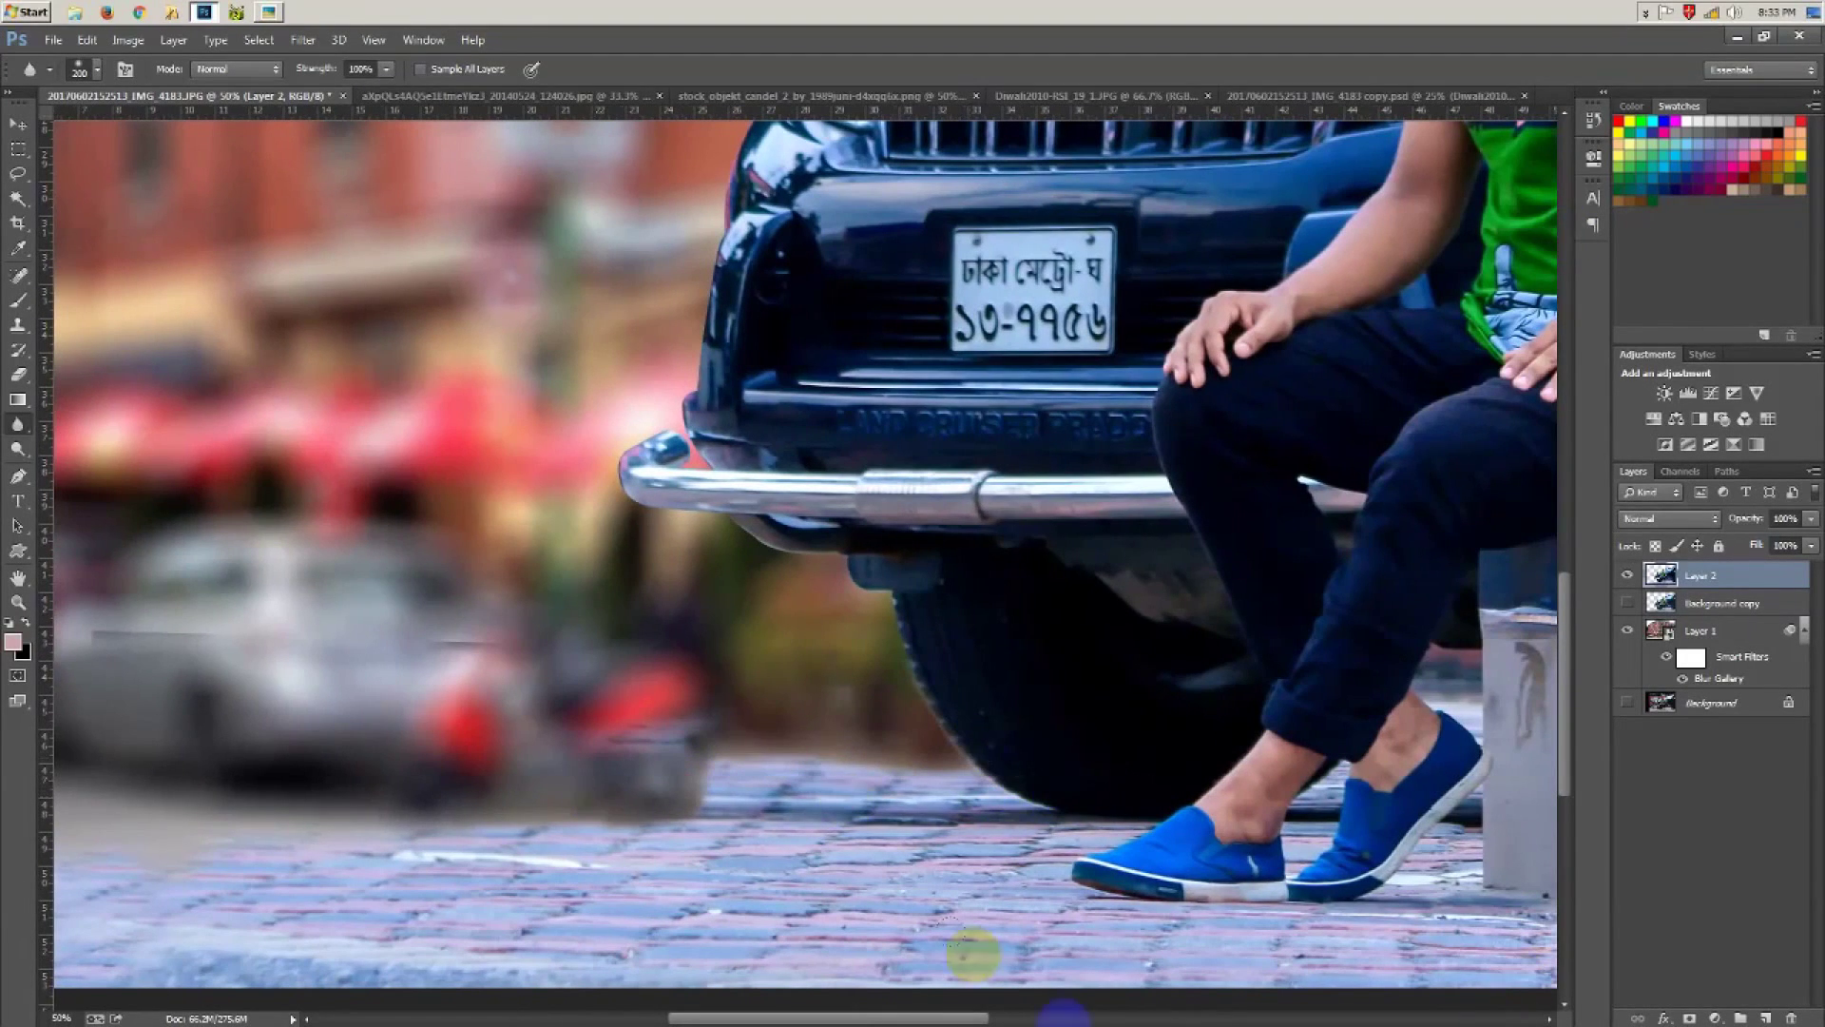
left_click(424, 792)
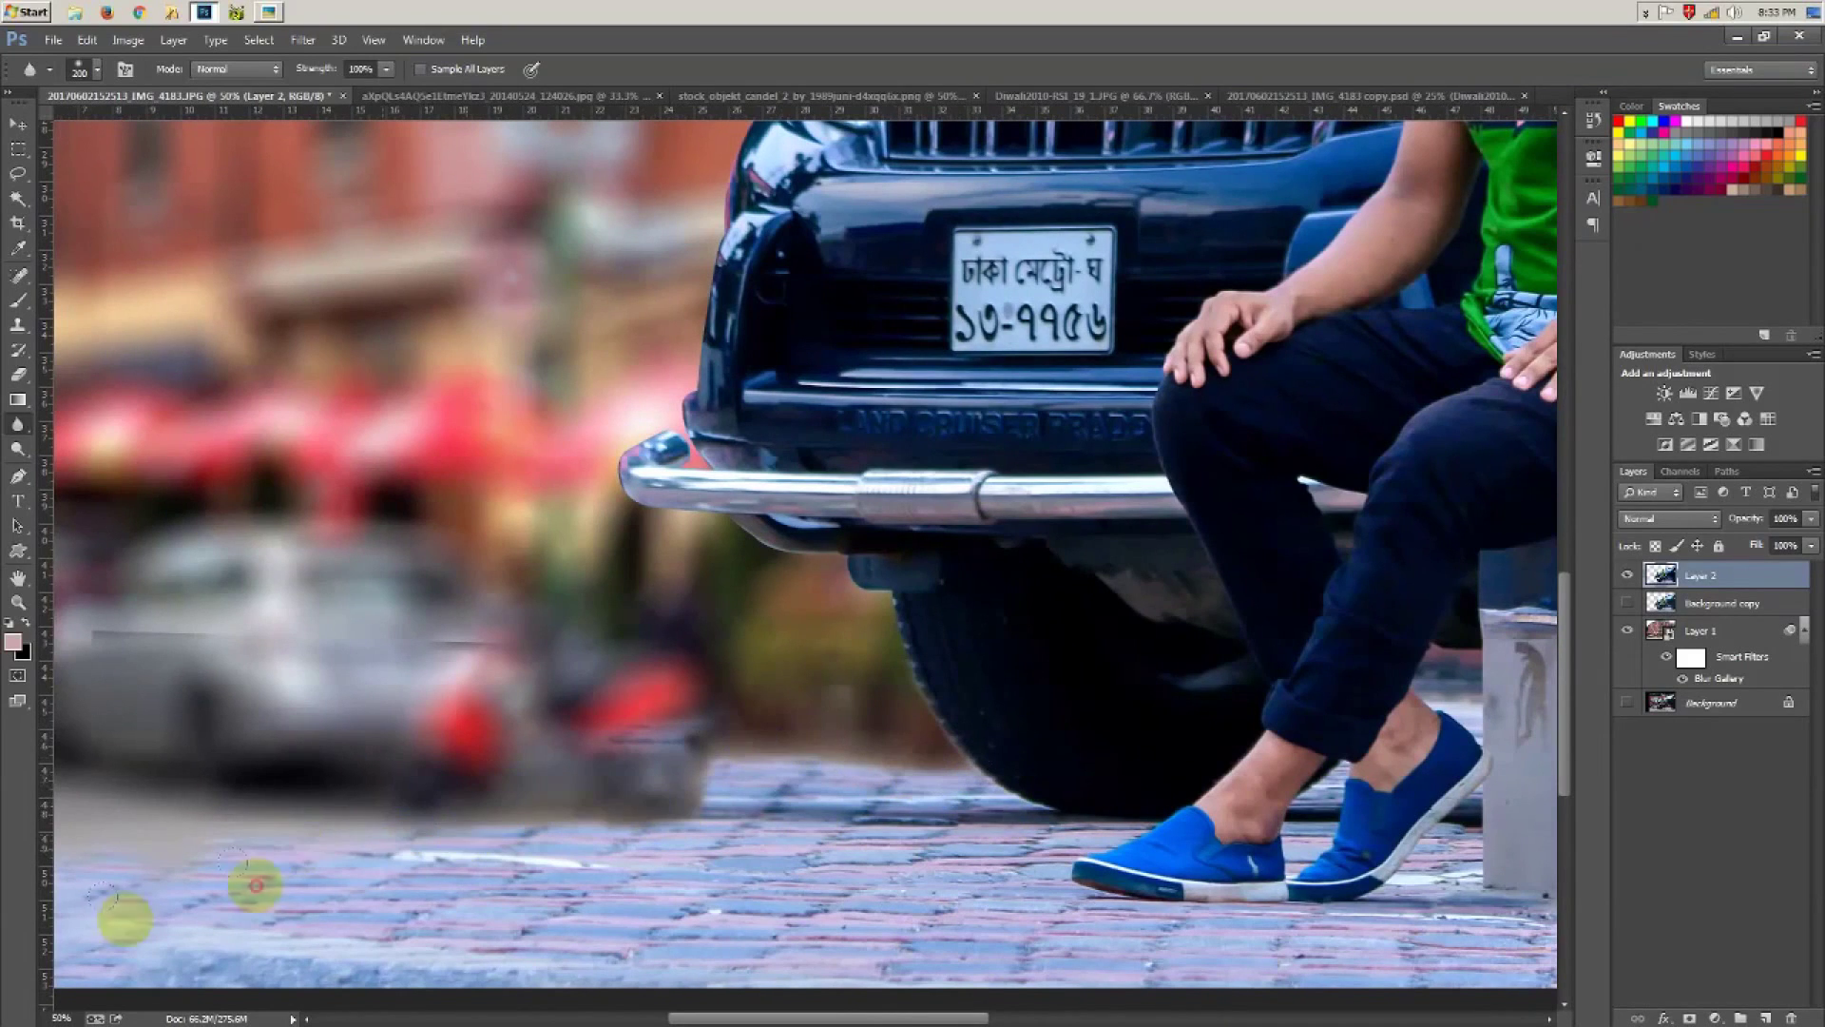
key("ctrl+0")
left_click(18, 123)
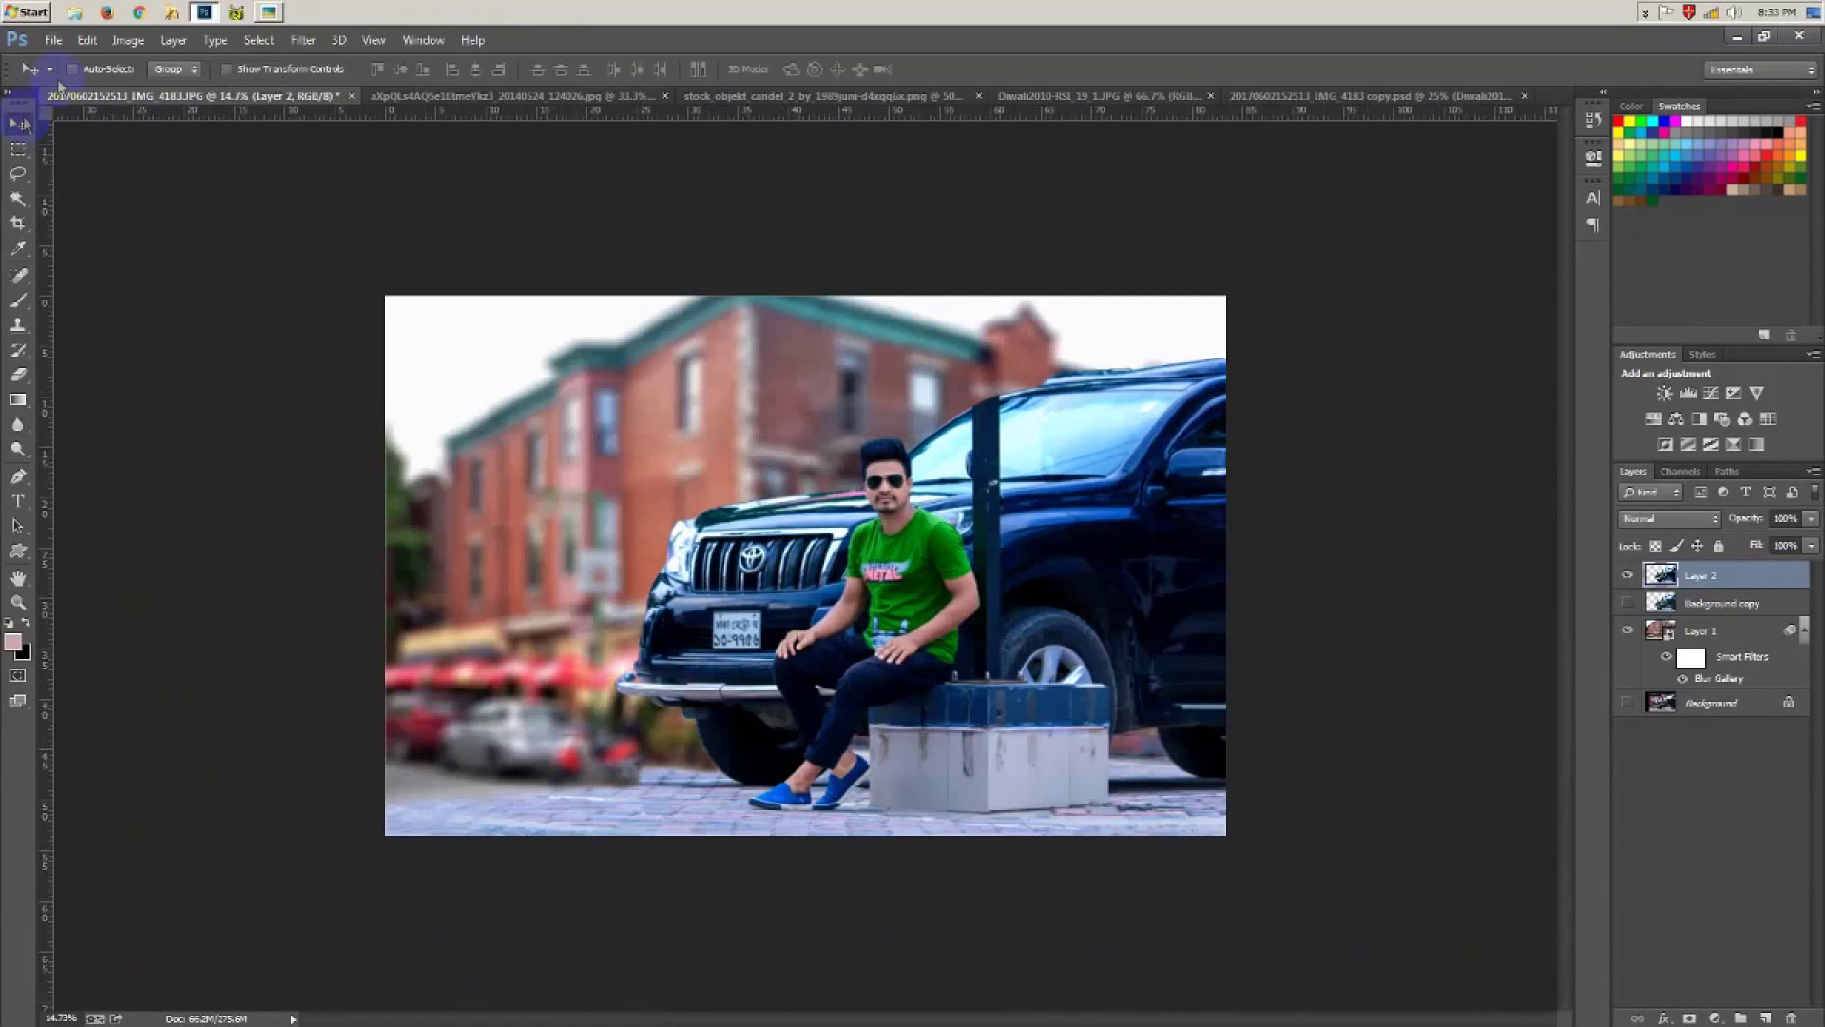
Step: Add Layer 3 and apply Camera Raw with vignette -36, Vibrance +15 and Temperature -3
left_click(1765, 1017)
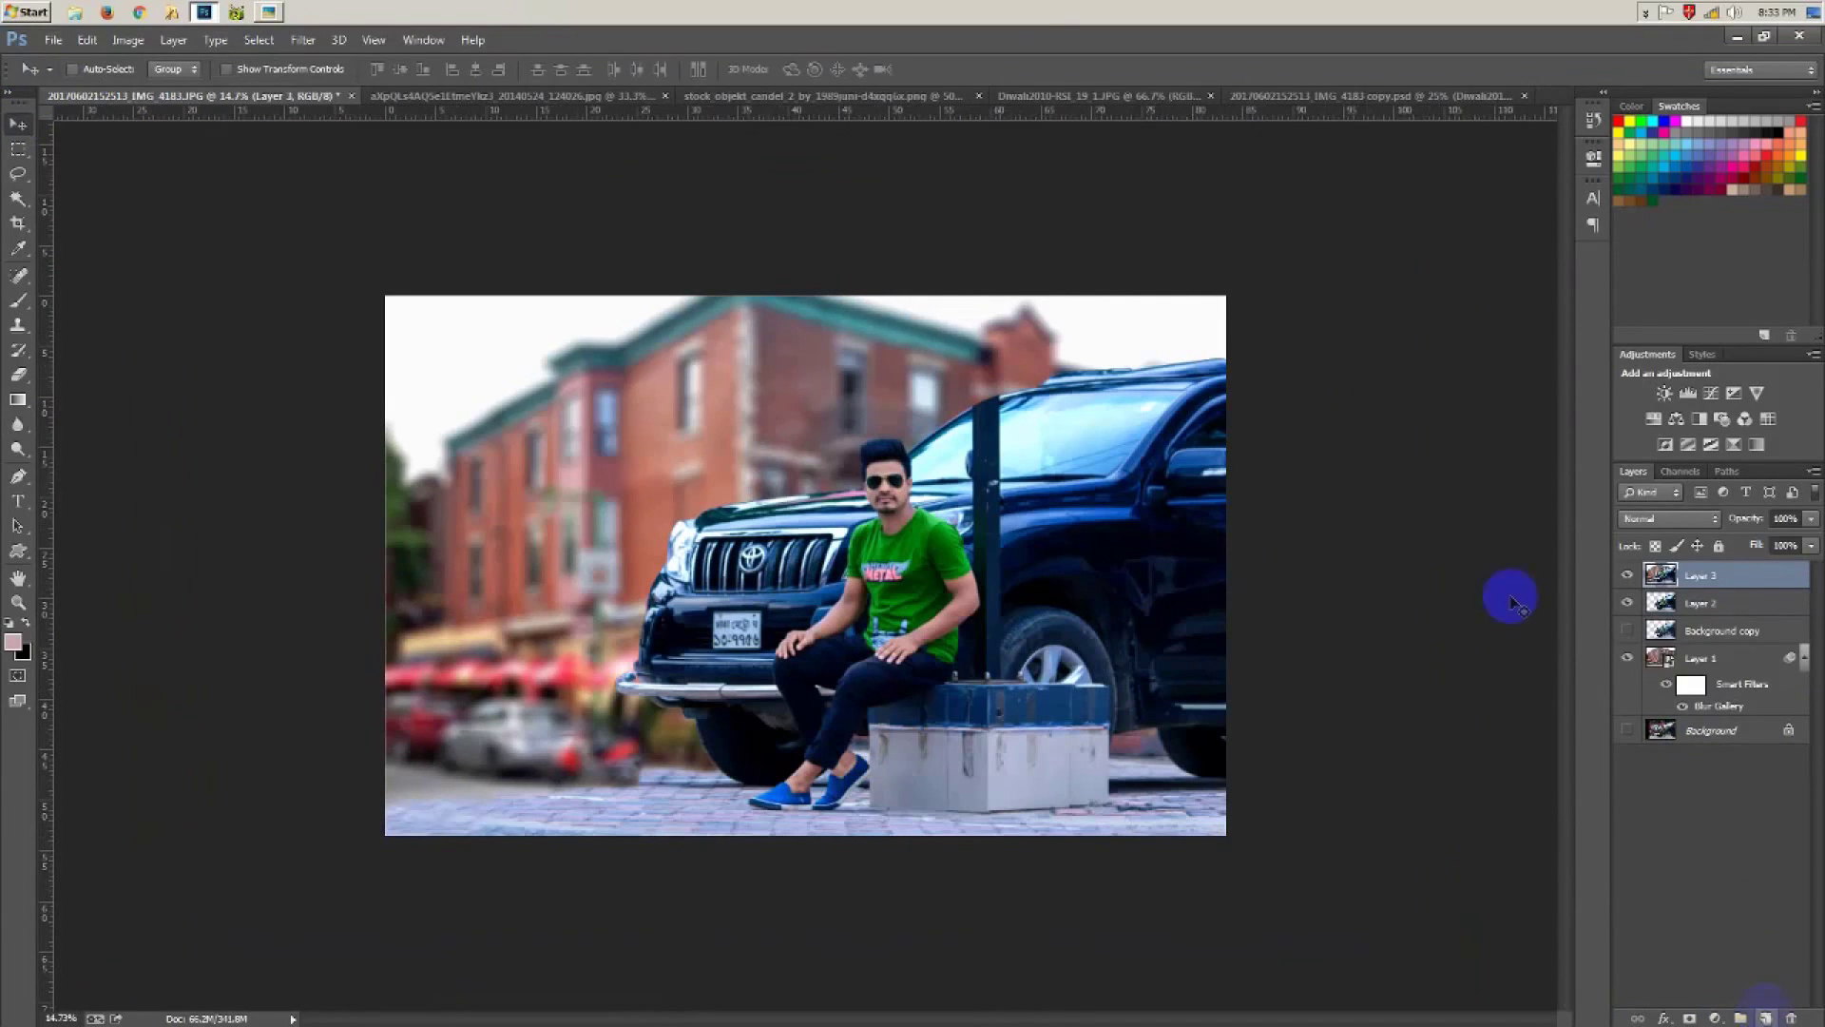
left_click(303, 40)
left_click(476, 140)
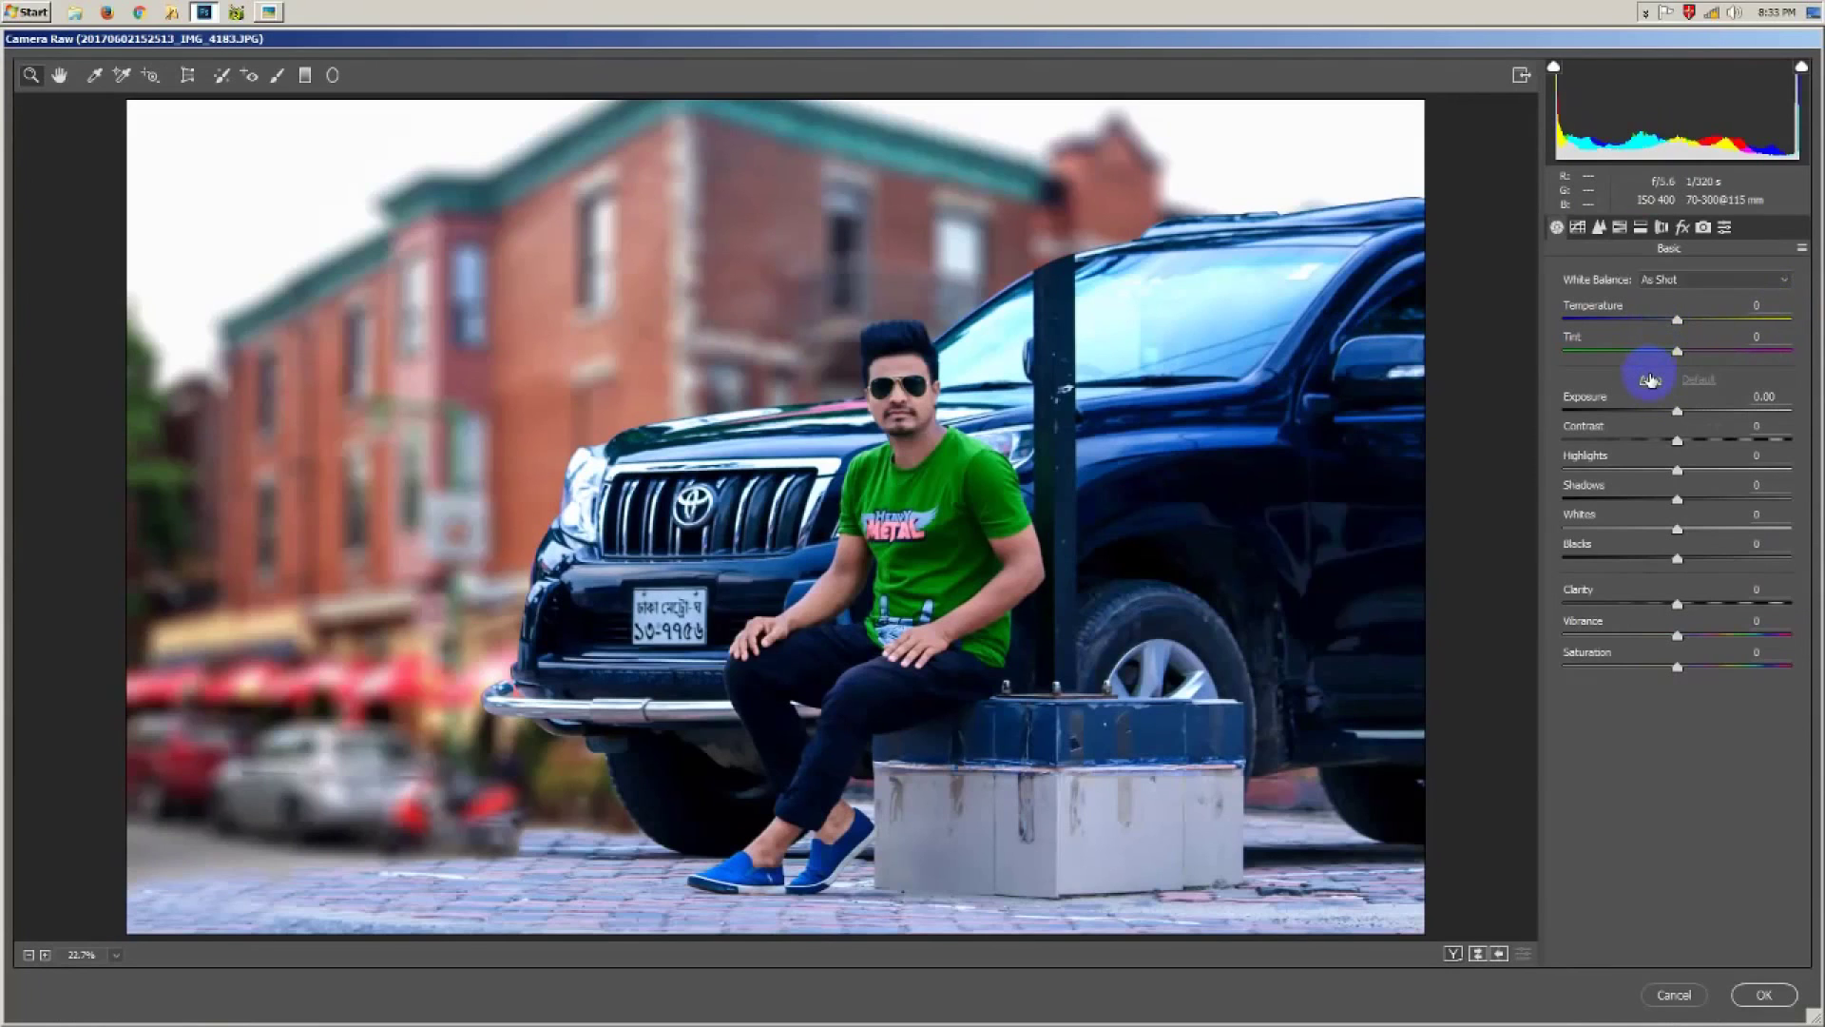
left_click(1682, 228)
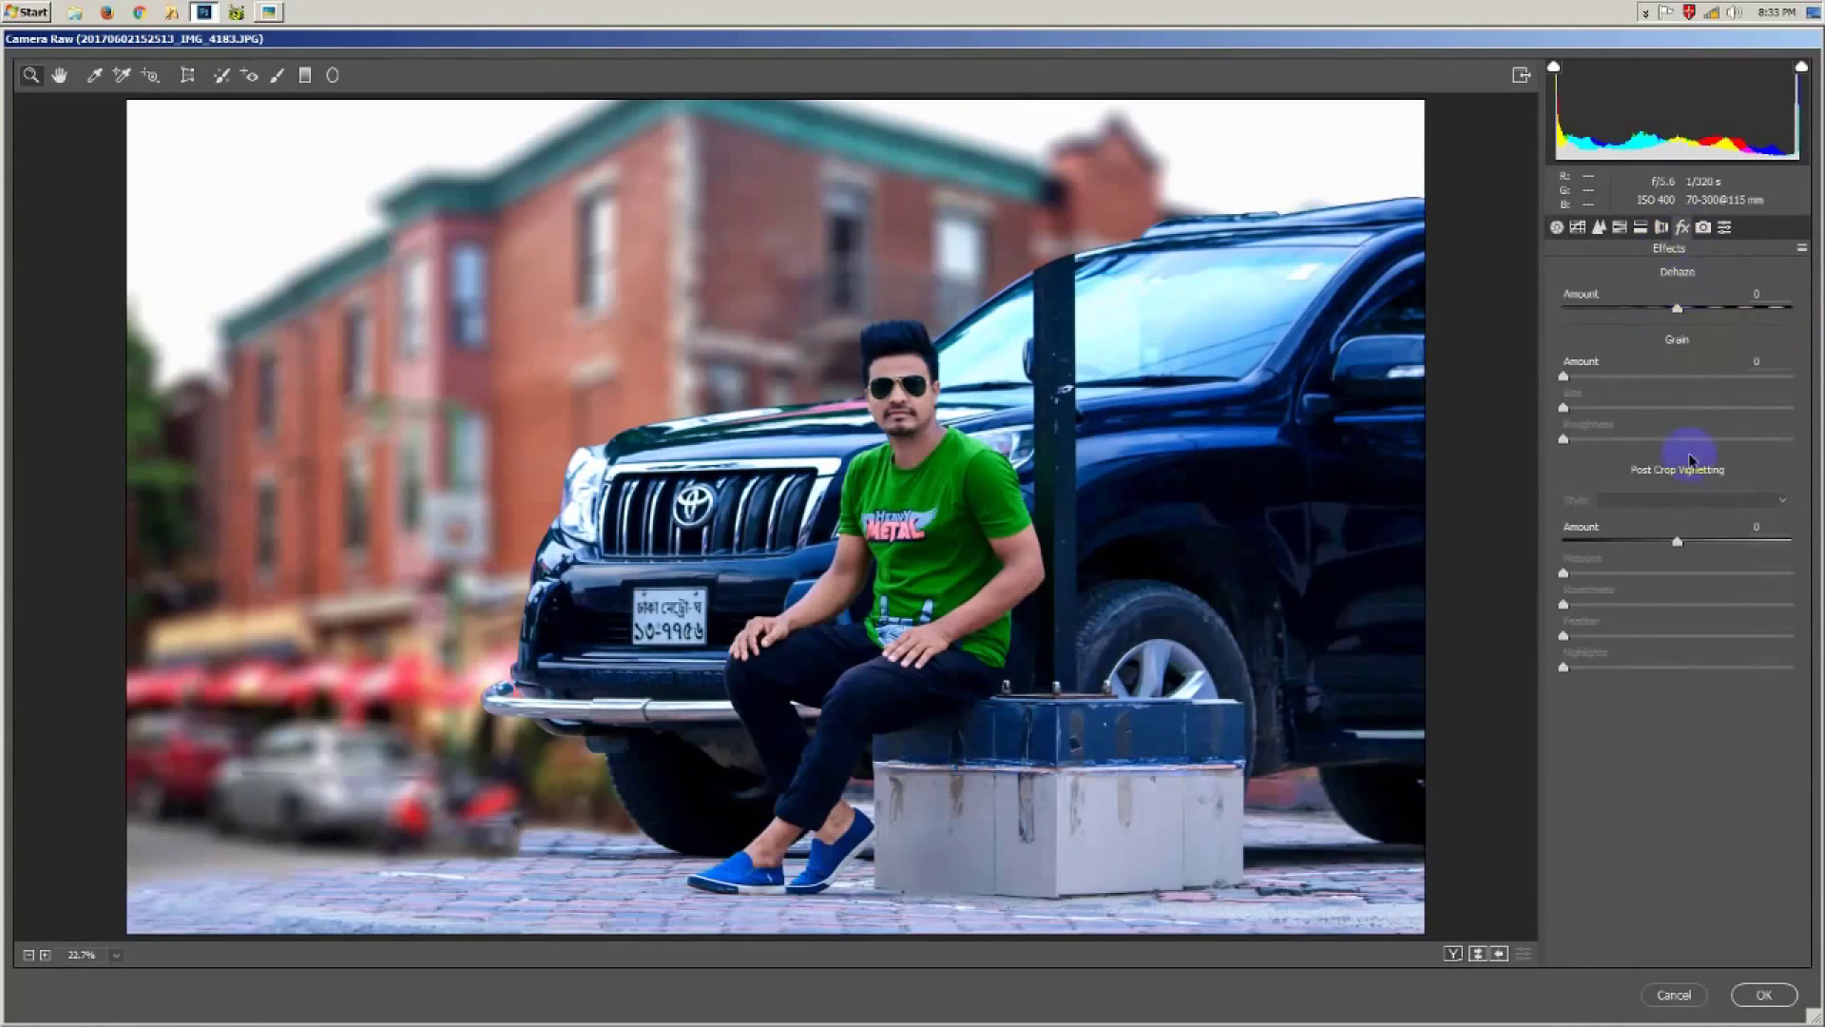
left_click_drag(1676, 540, 1635, 544)
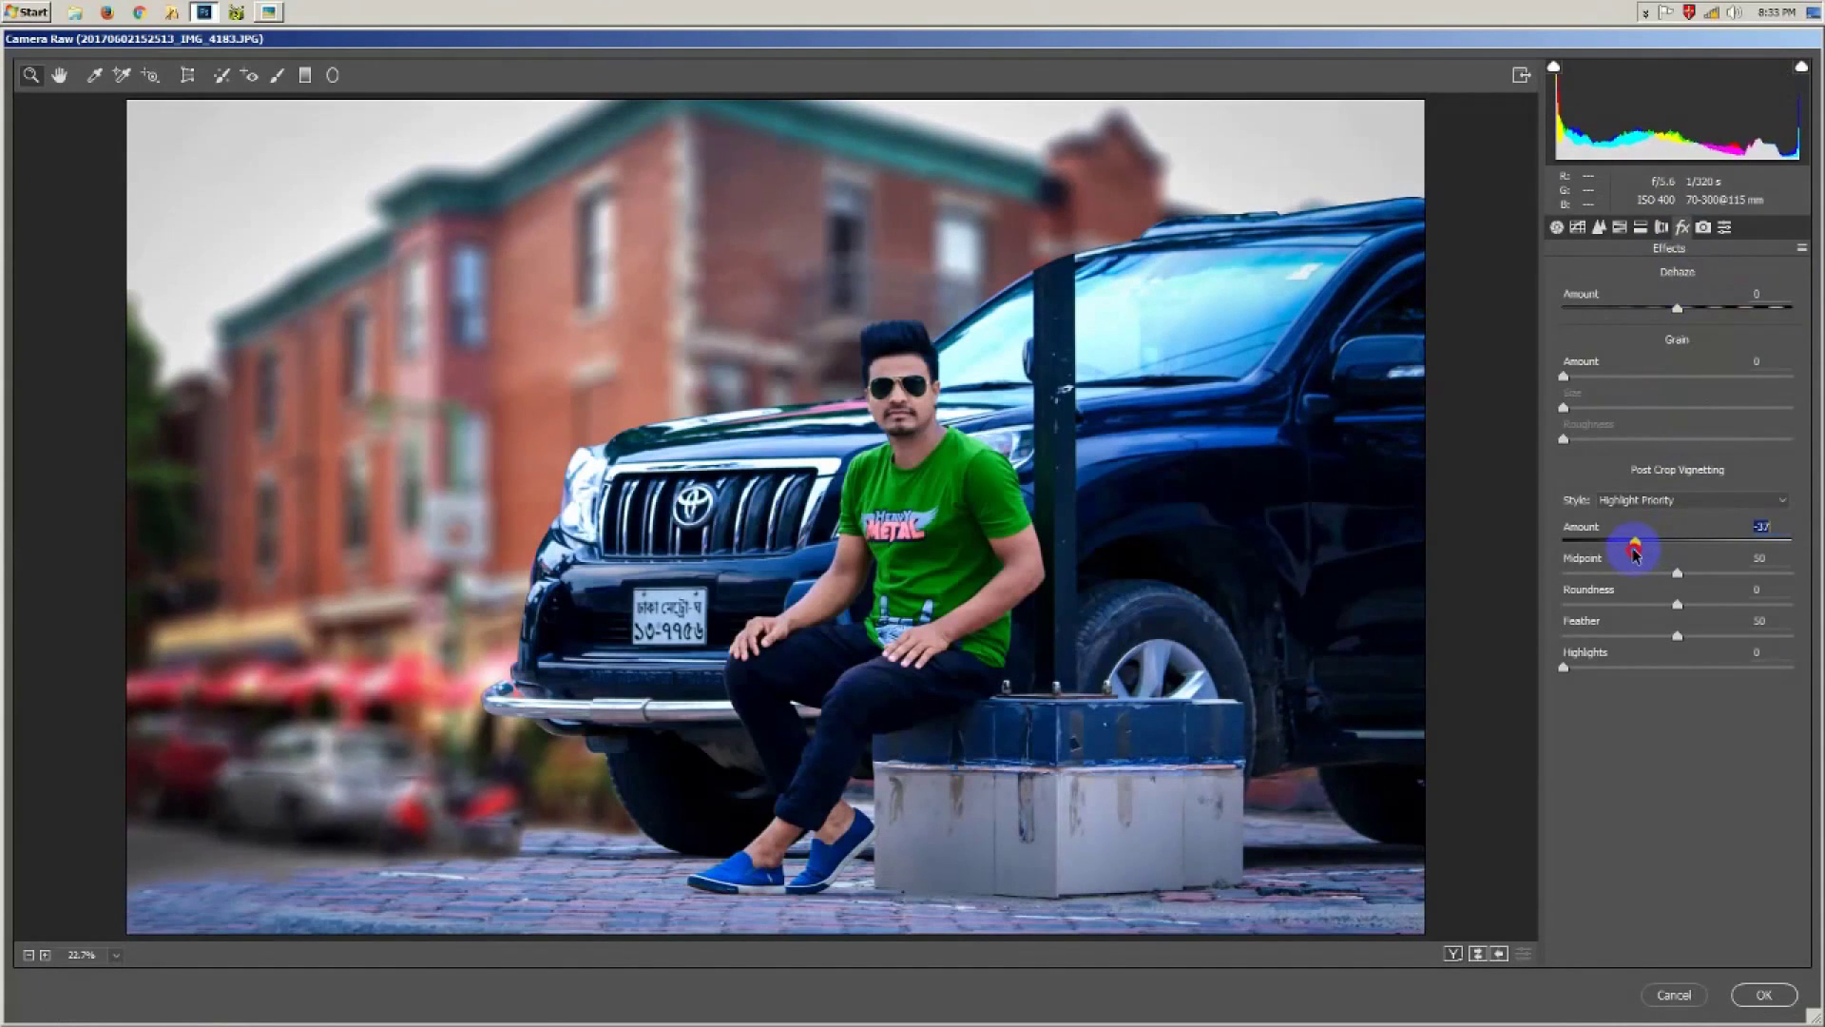
left_click(1556, 227)
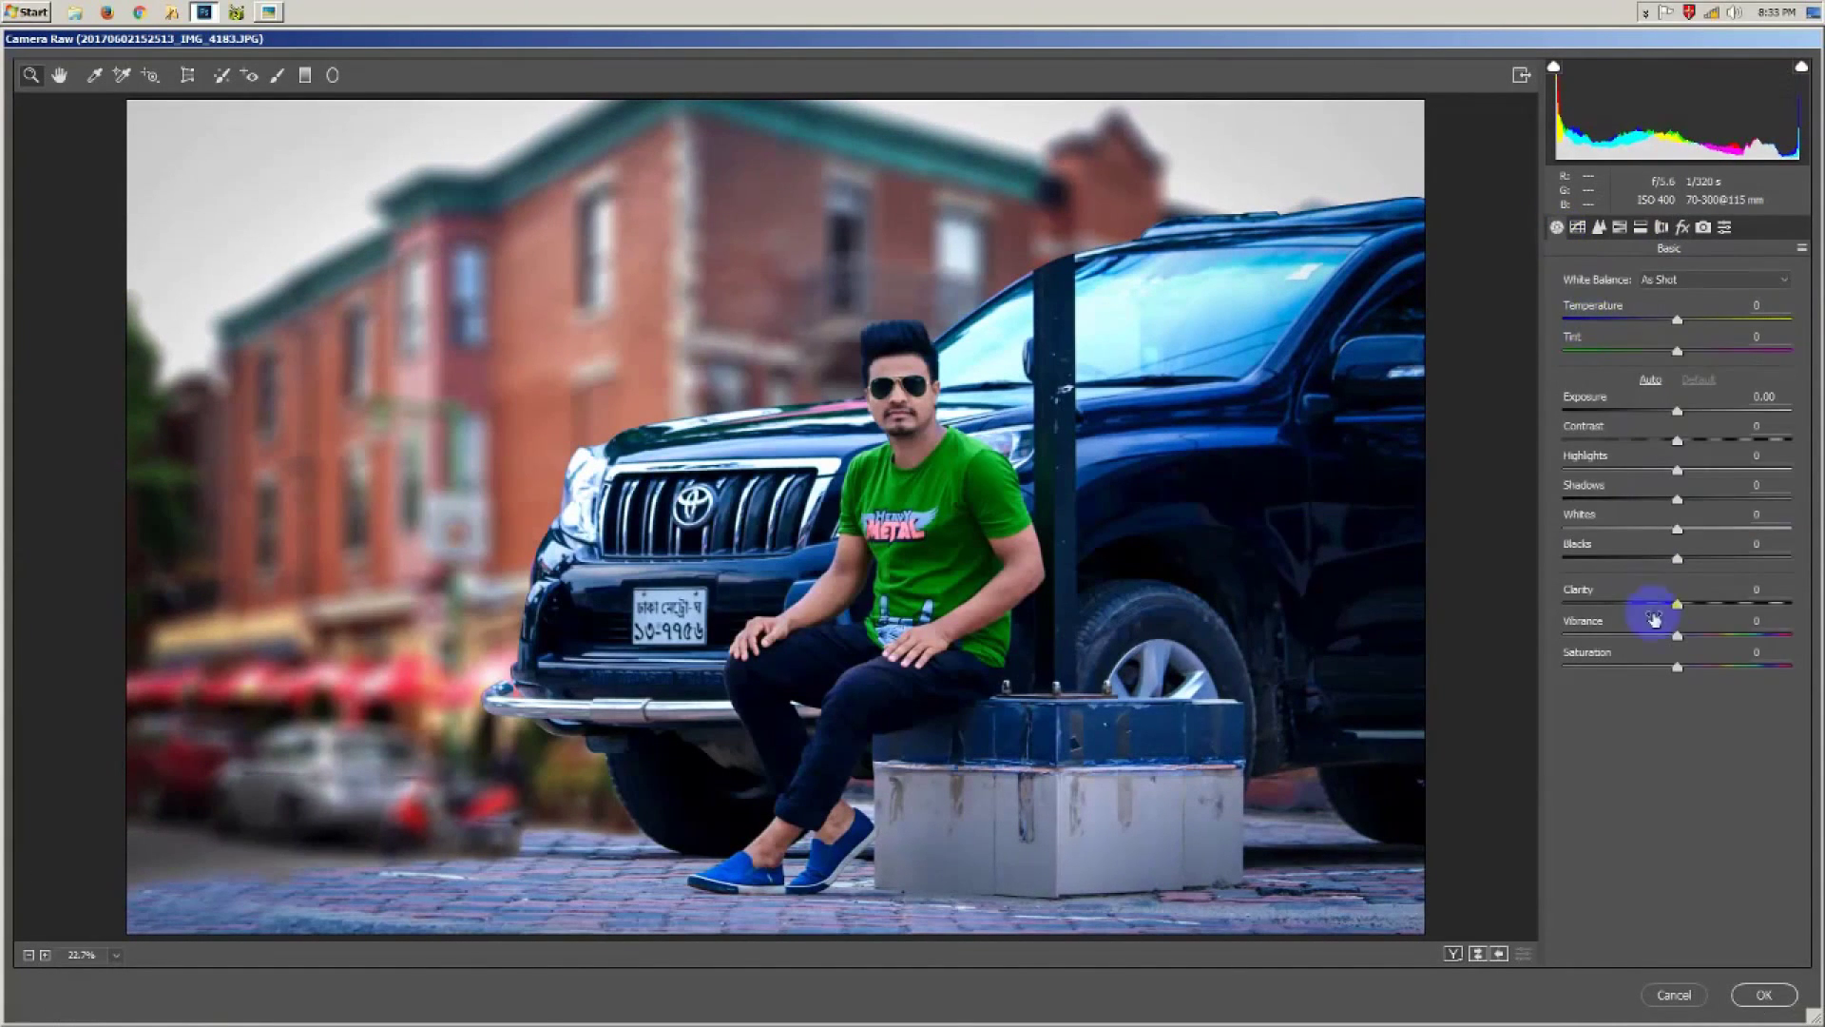
left_click_drag(1677, 634, 1698, 643)
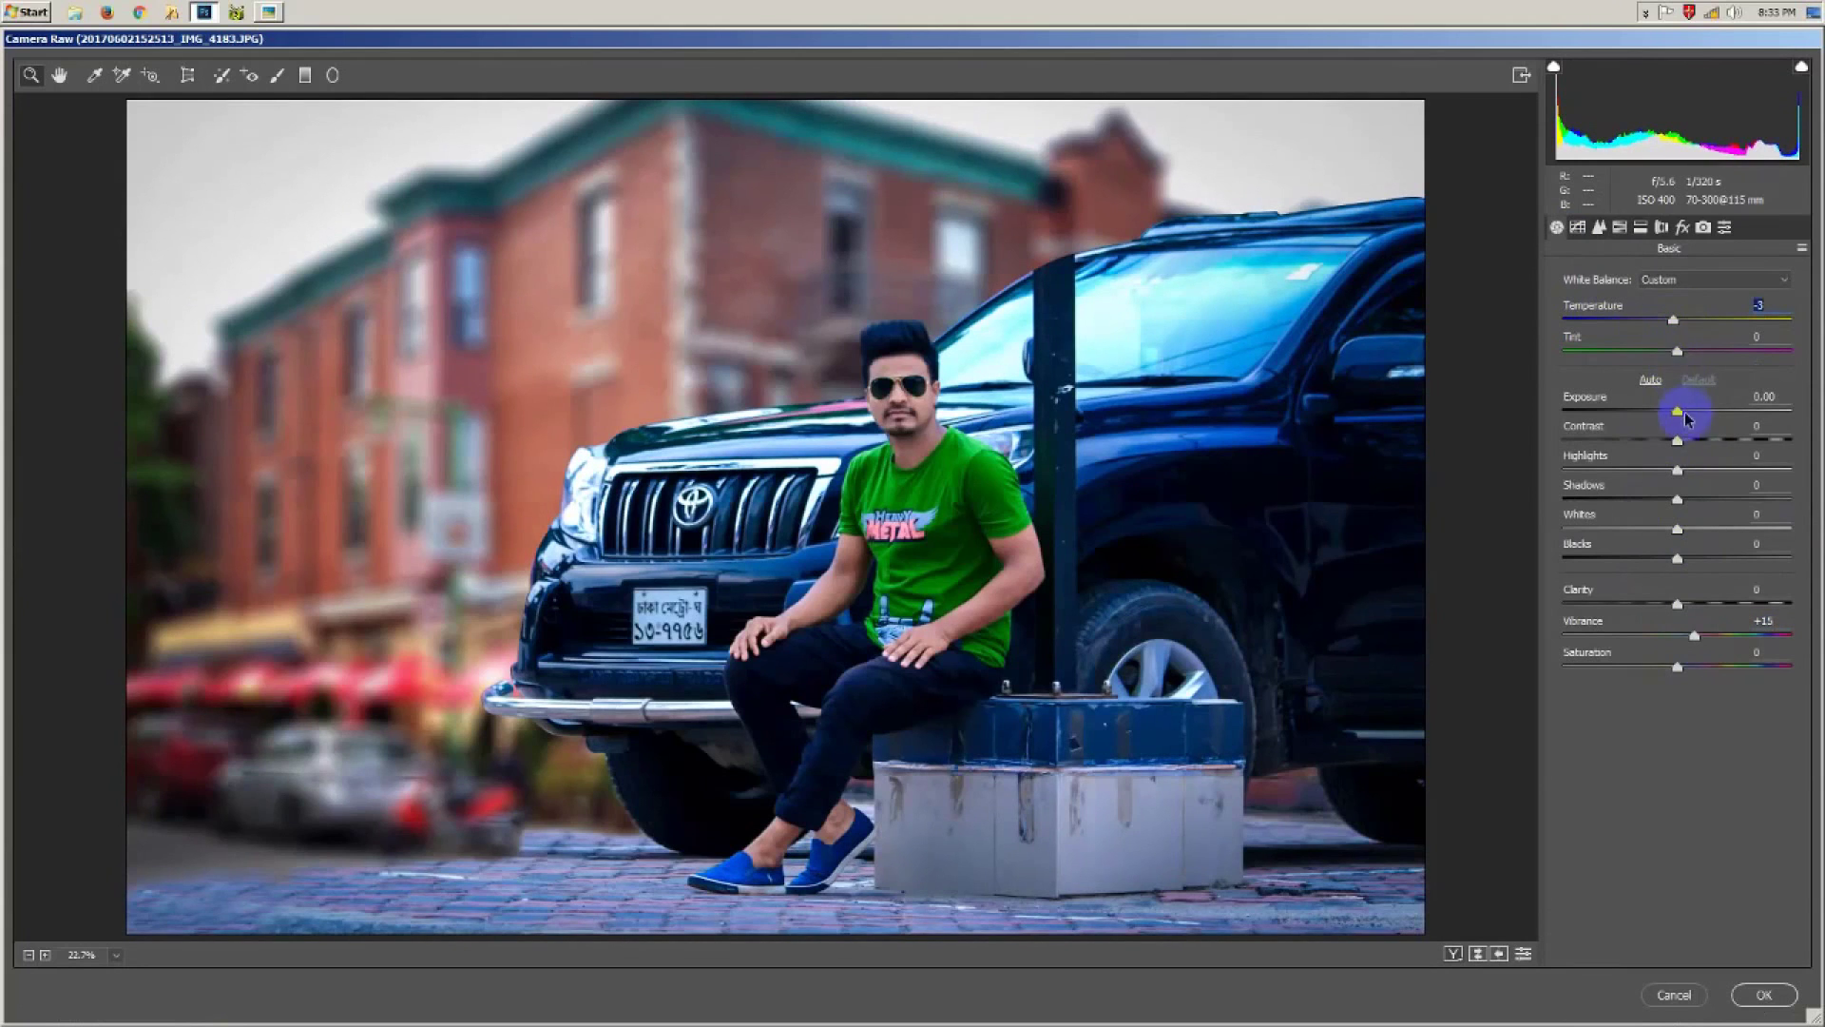
double_click(1675, 469)
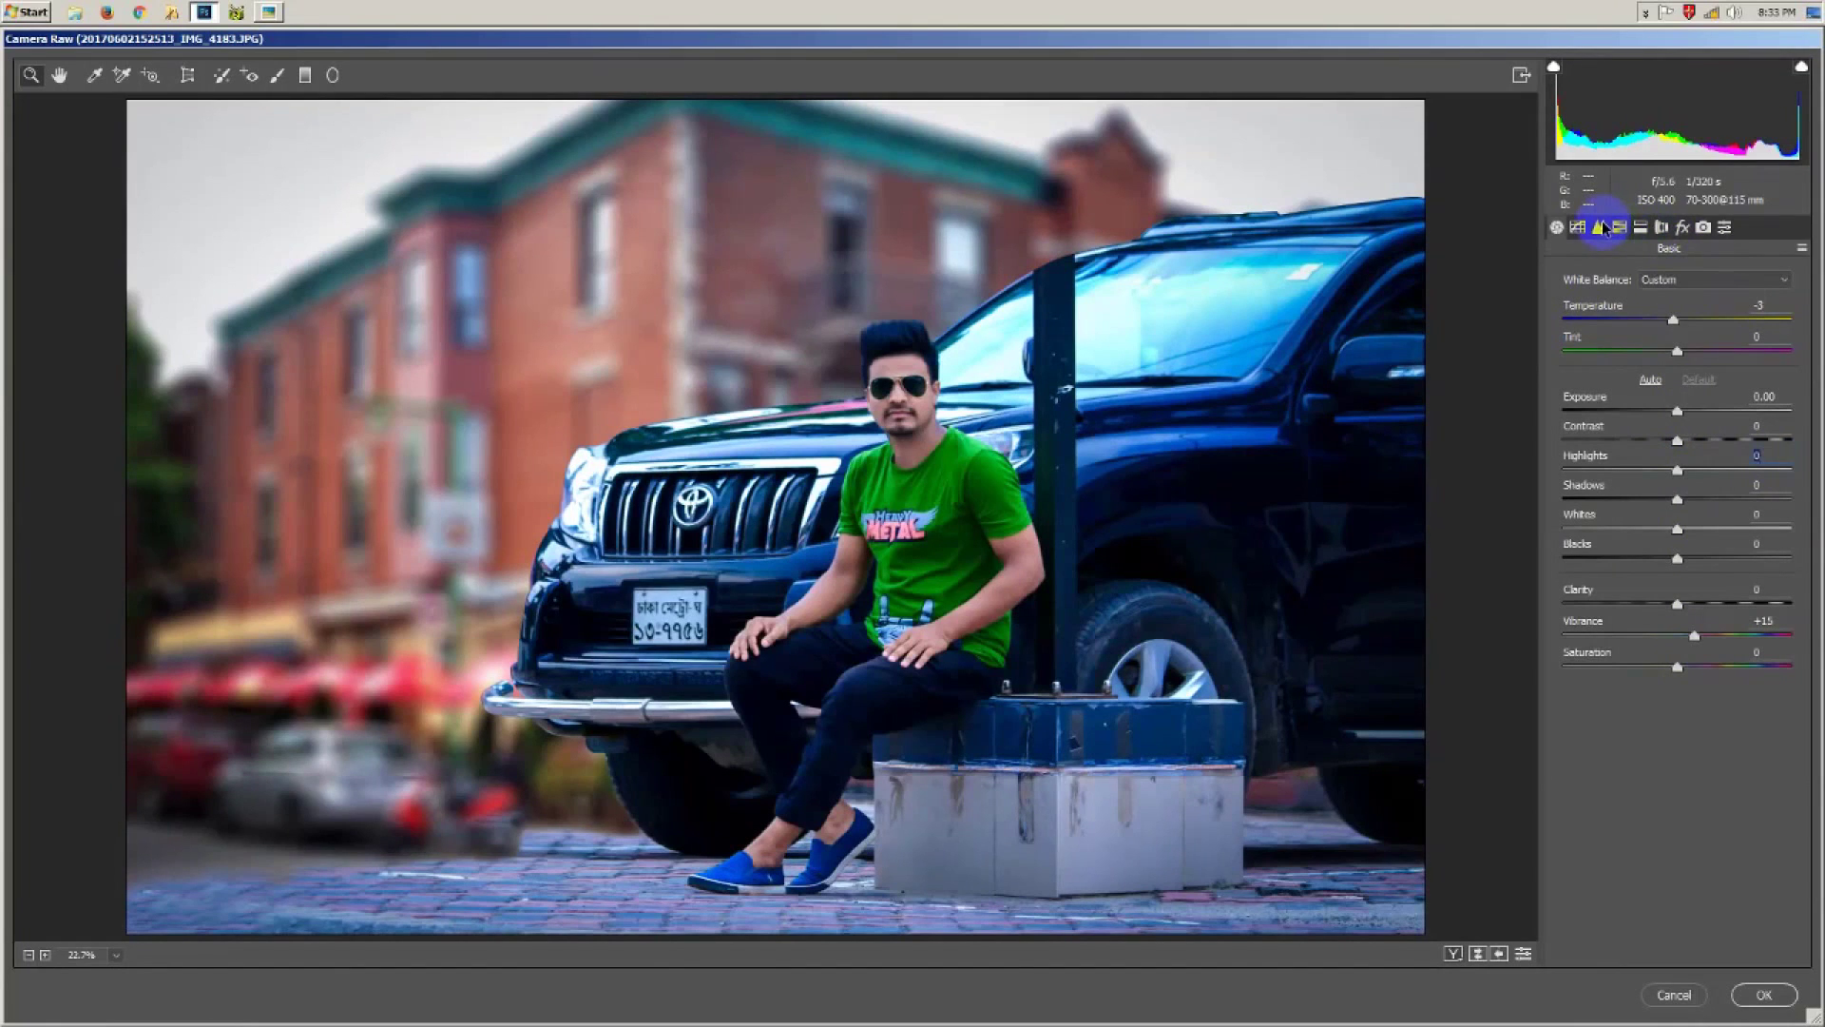
left_click(1780, 994)
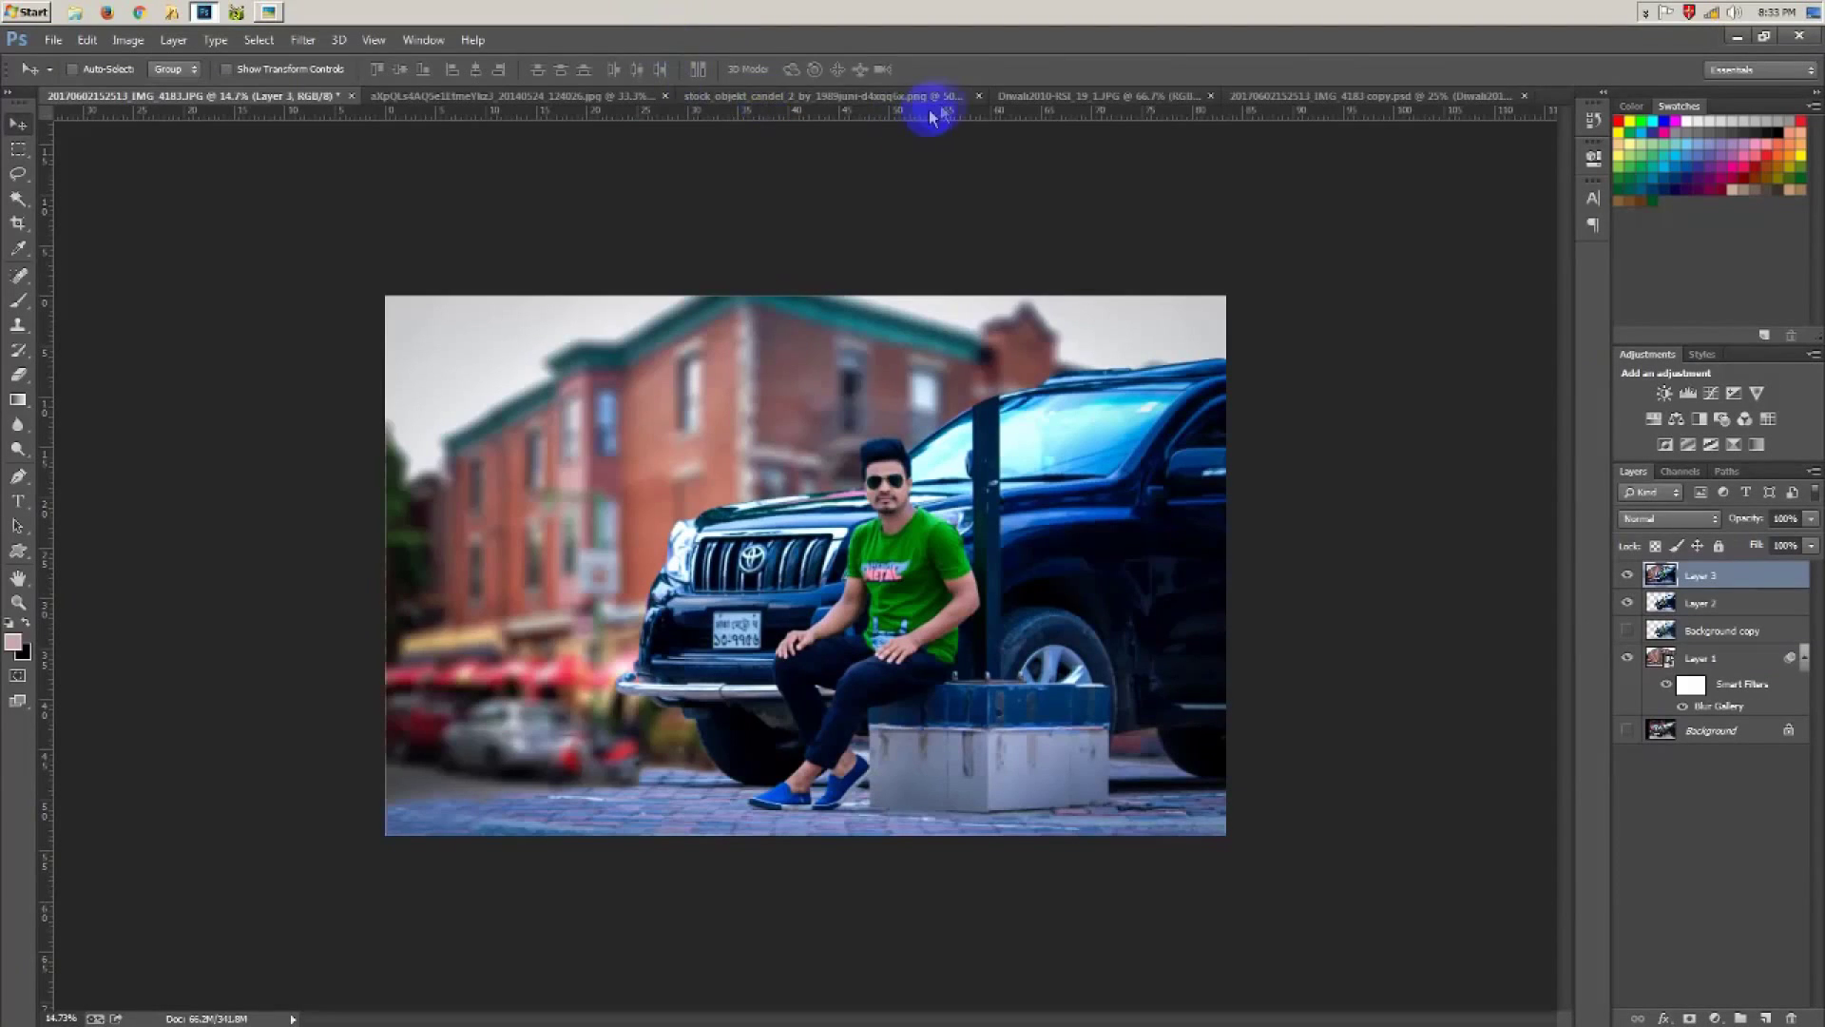
Step: Drag the street lamp from its document into the car photo onto the post
left_click(813, 97)
mouse_move(819, 510)
left_mouse_down()
mouse_move(141, 114)
mouse_move(1006, 399)
left_mouse_up()
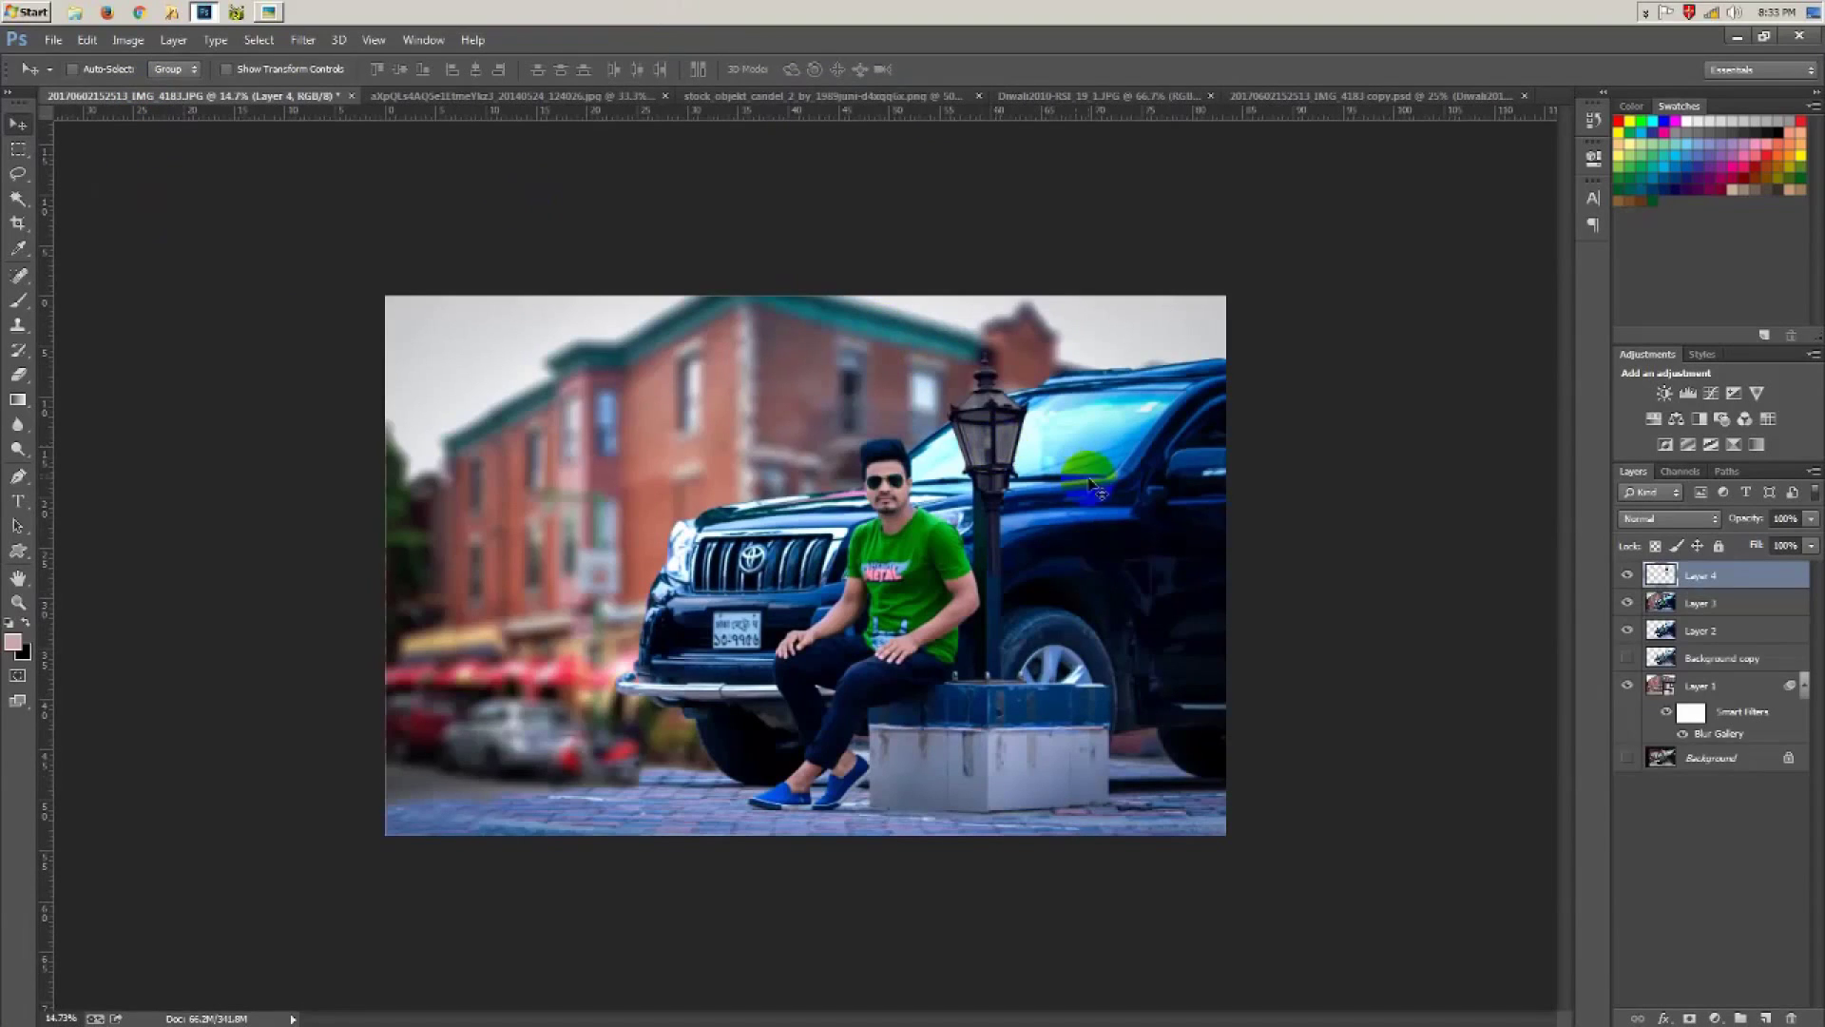
left_click(1059, 397, "ctrl")
left_click_drag(927, 418, 933, 510)
Step: Free Transform the lamp so it stands upright on the post beside the man
key("ctrl+t")
left_click_drag(1109, 224, 1093, 249)
left_click_drag(827, 408, 913, 314)
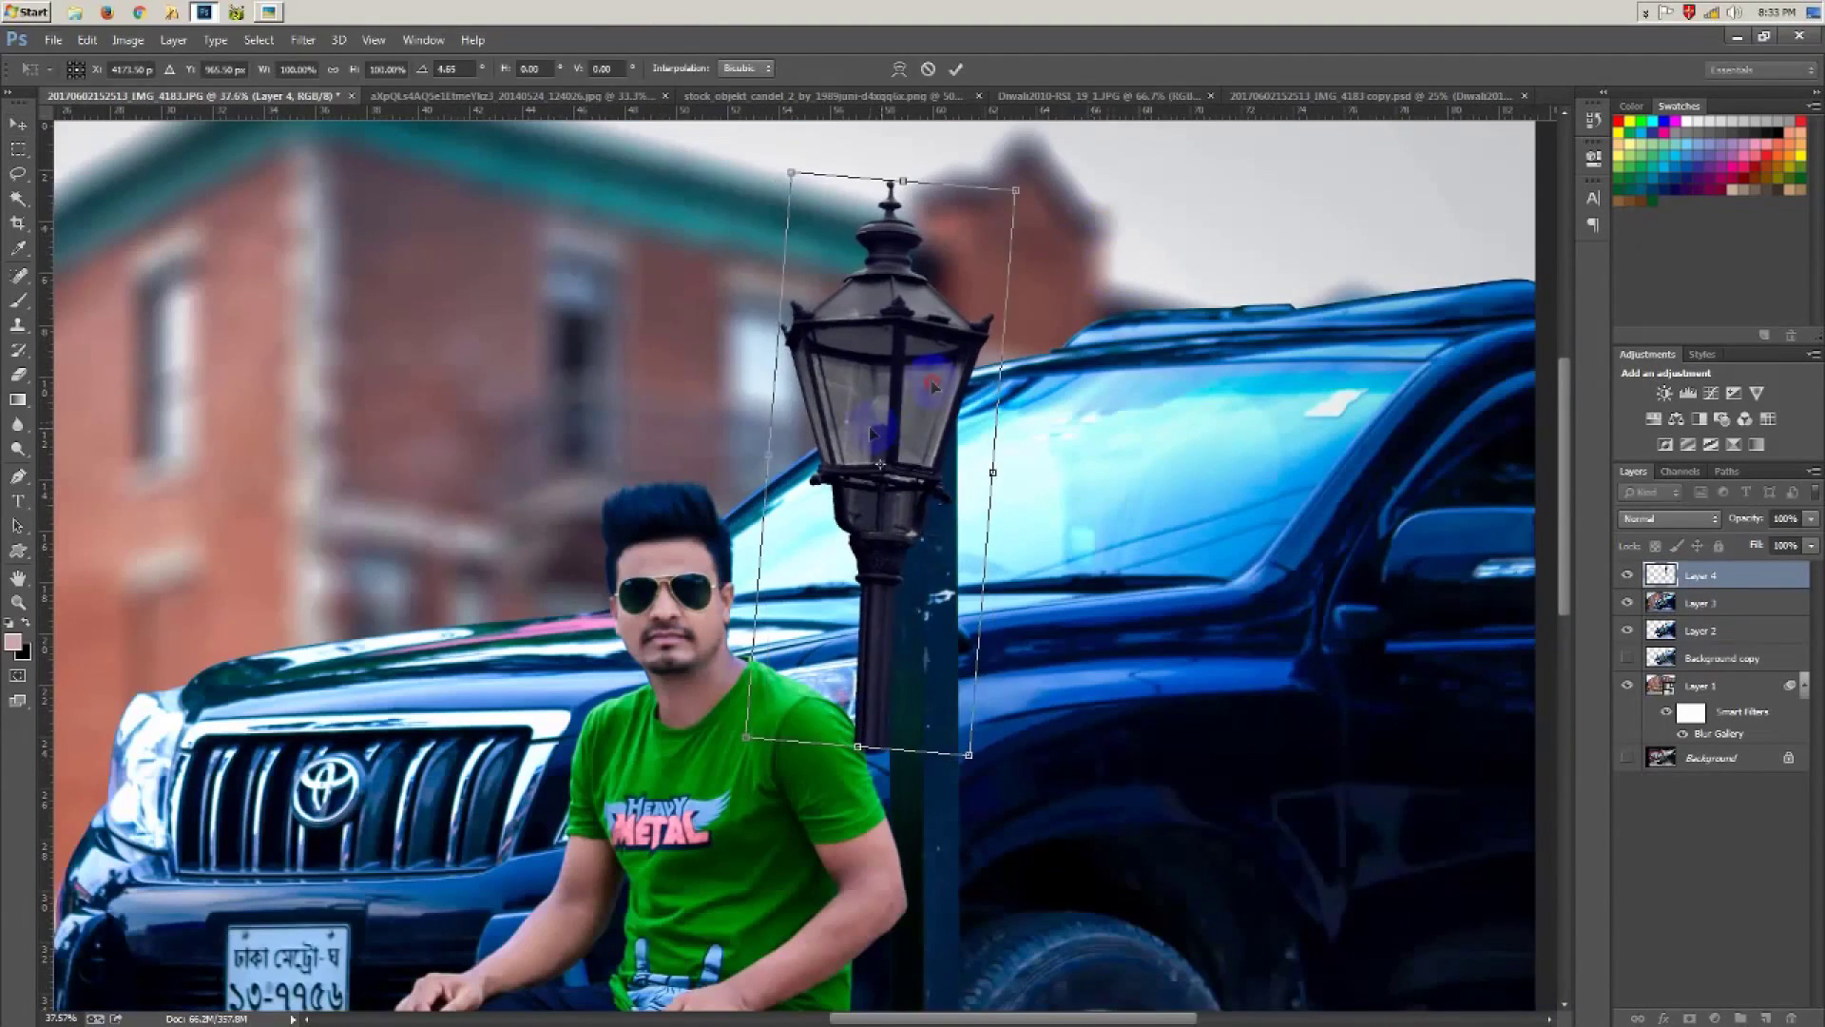
left_click_drag(1112, 225, 1109, 225)
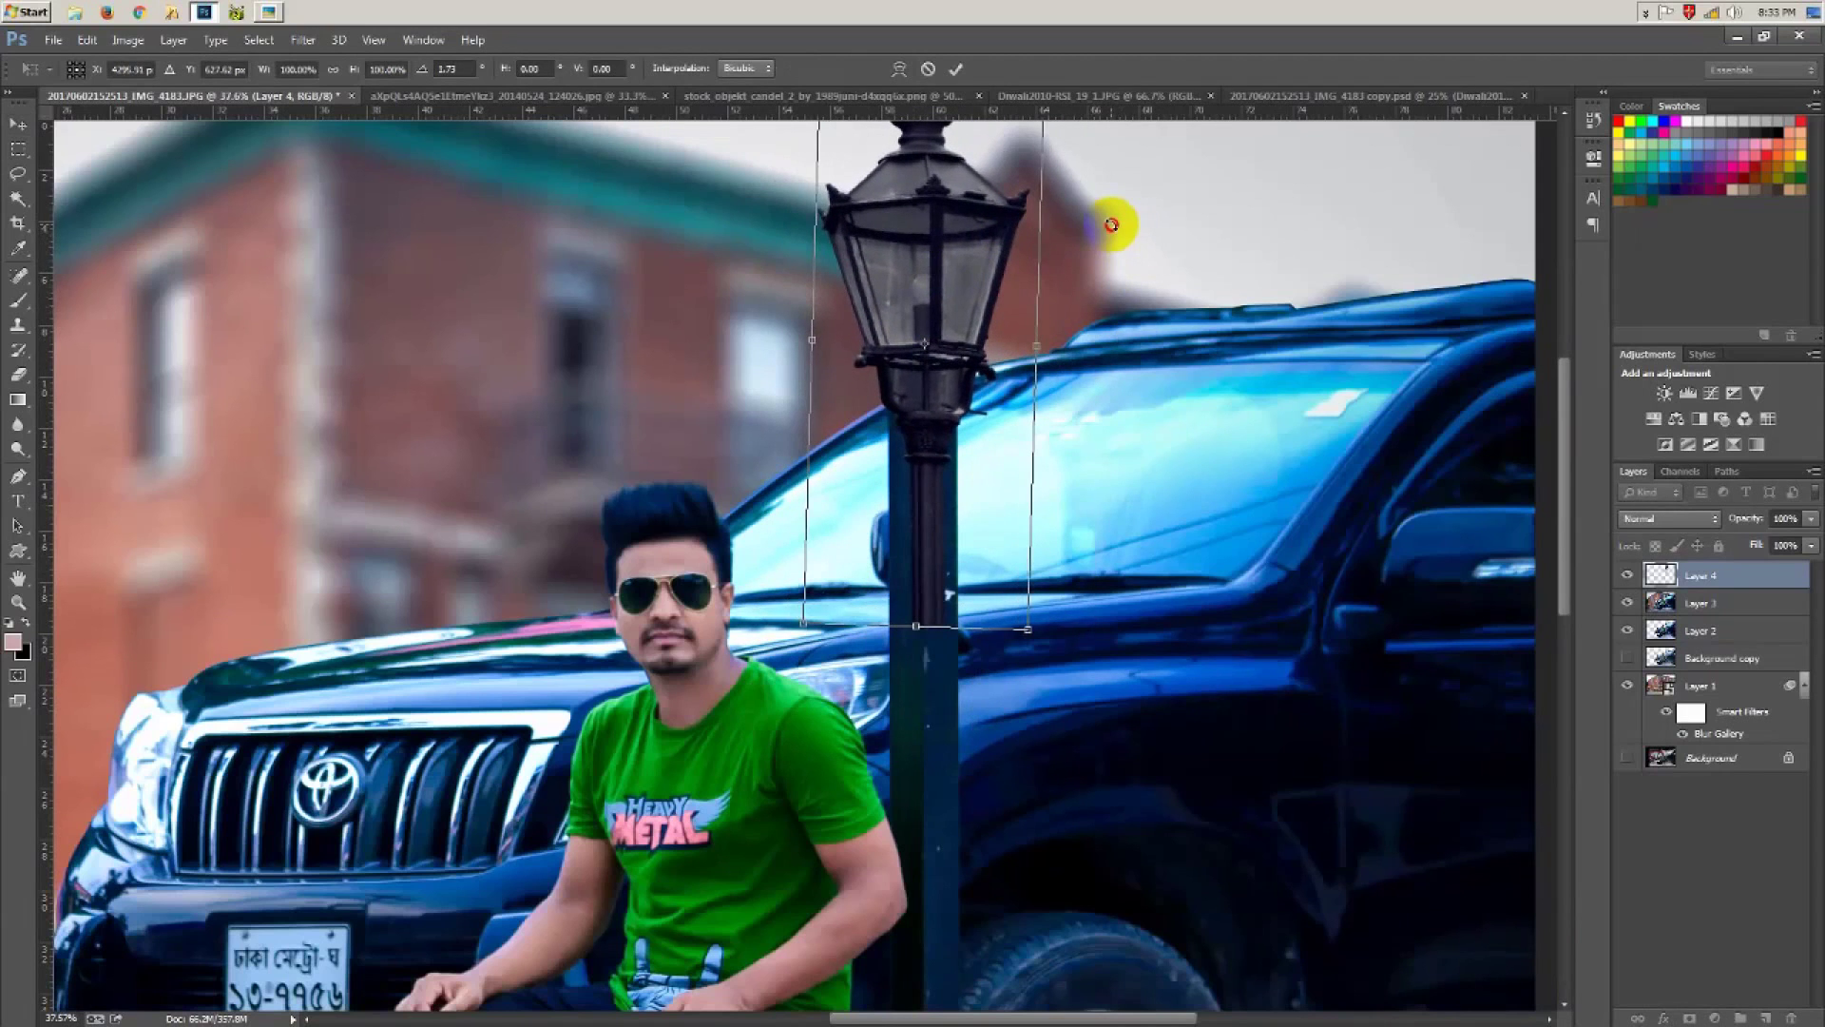
left_click_drag(920, 318, 932, 431)
scroll(932, 430, "down", 2)
left_click_drag(988, 342, 999, 447)
scroll(1084, 418, "up", 1)
scroll(1085, 407, "up", 1)
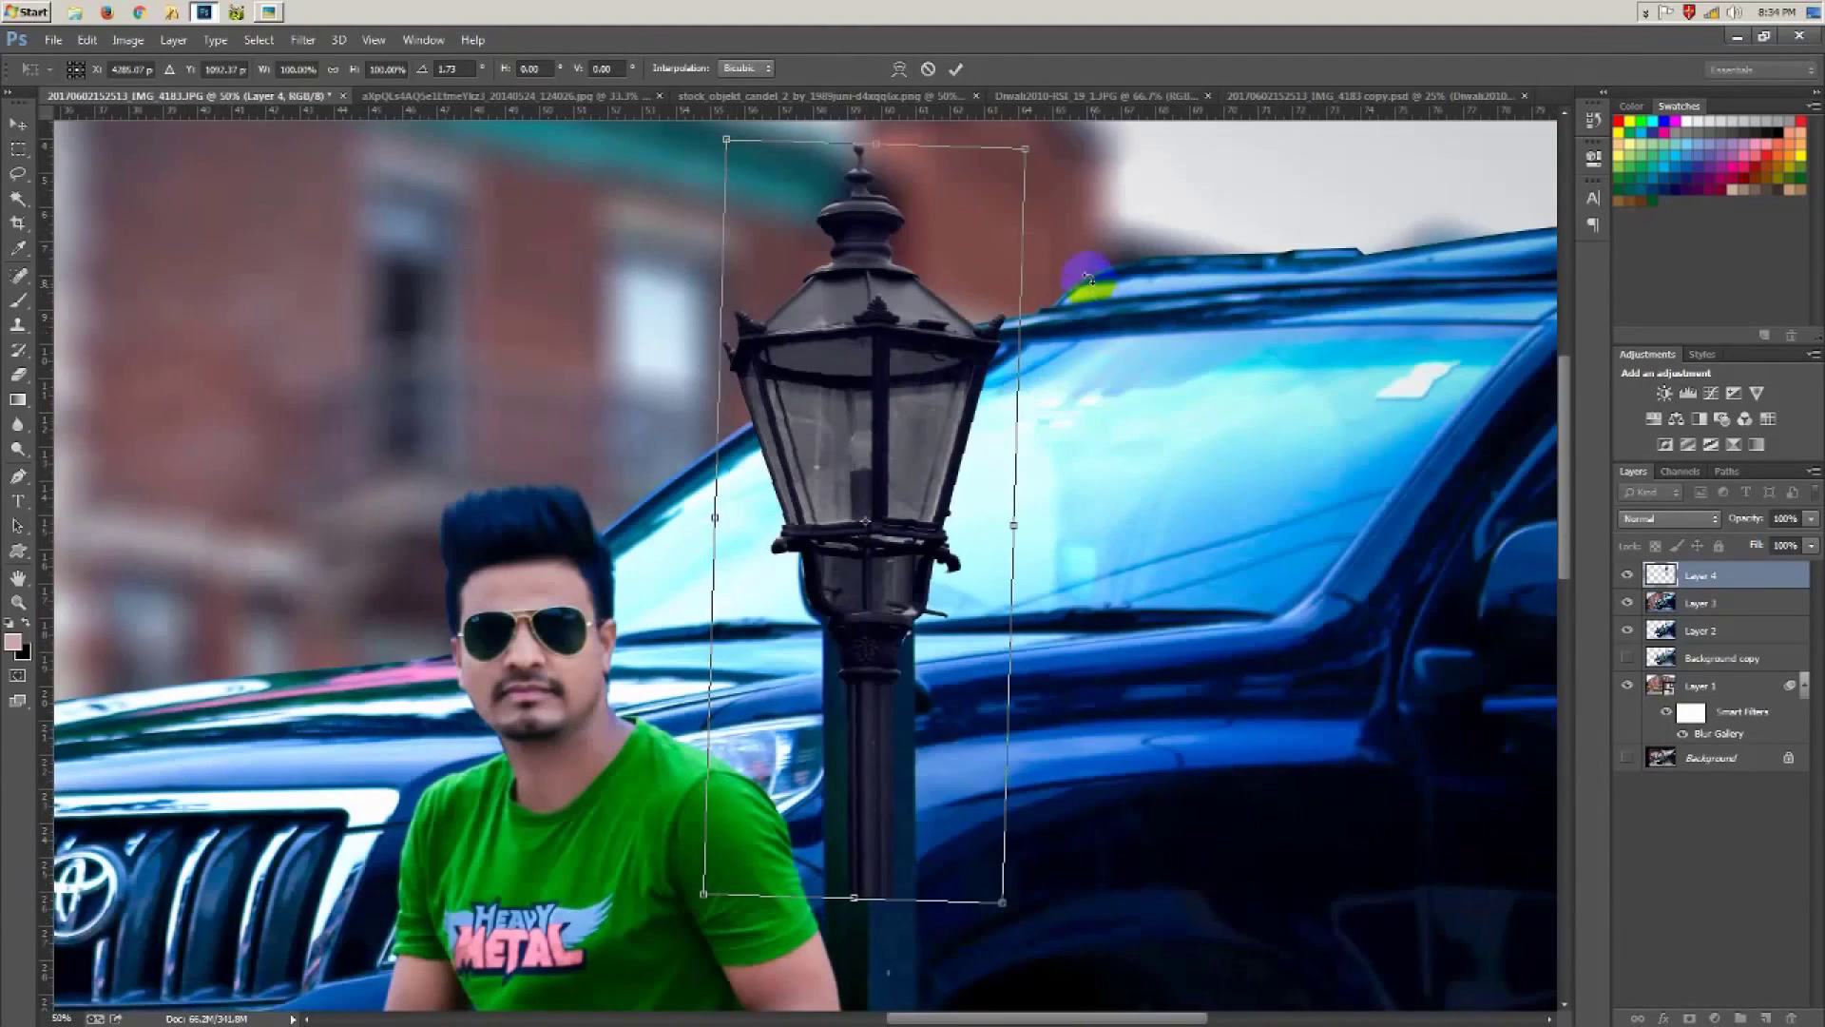
left_click_drag(1089, 278, 1086, 214)
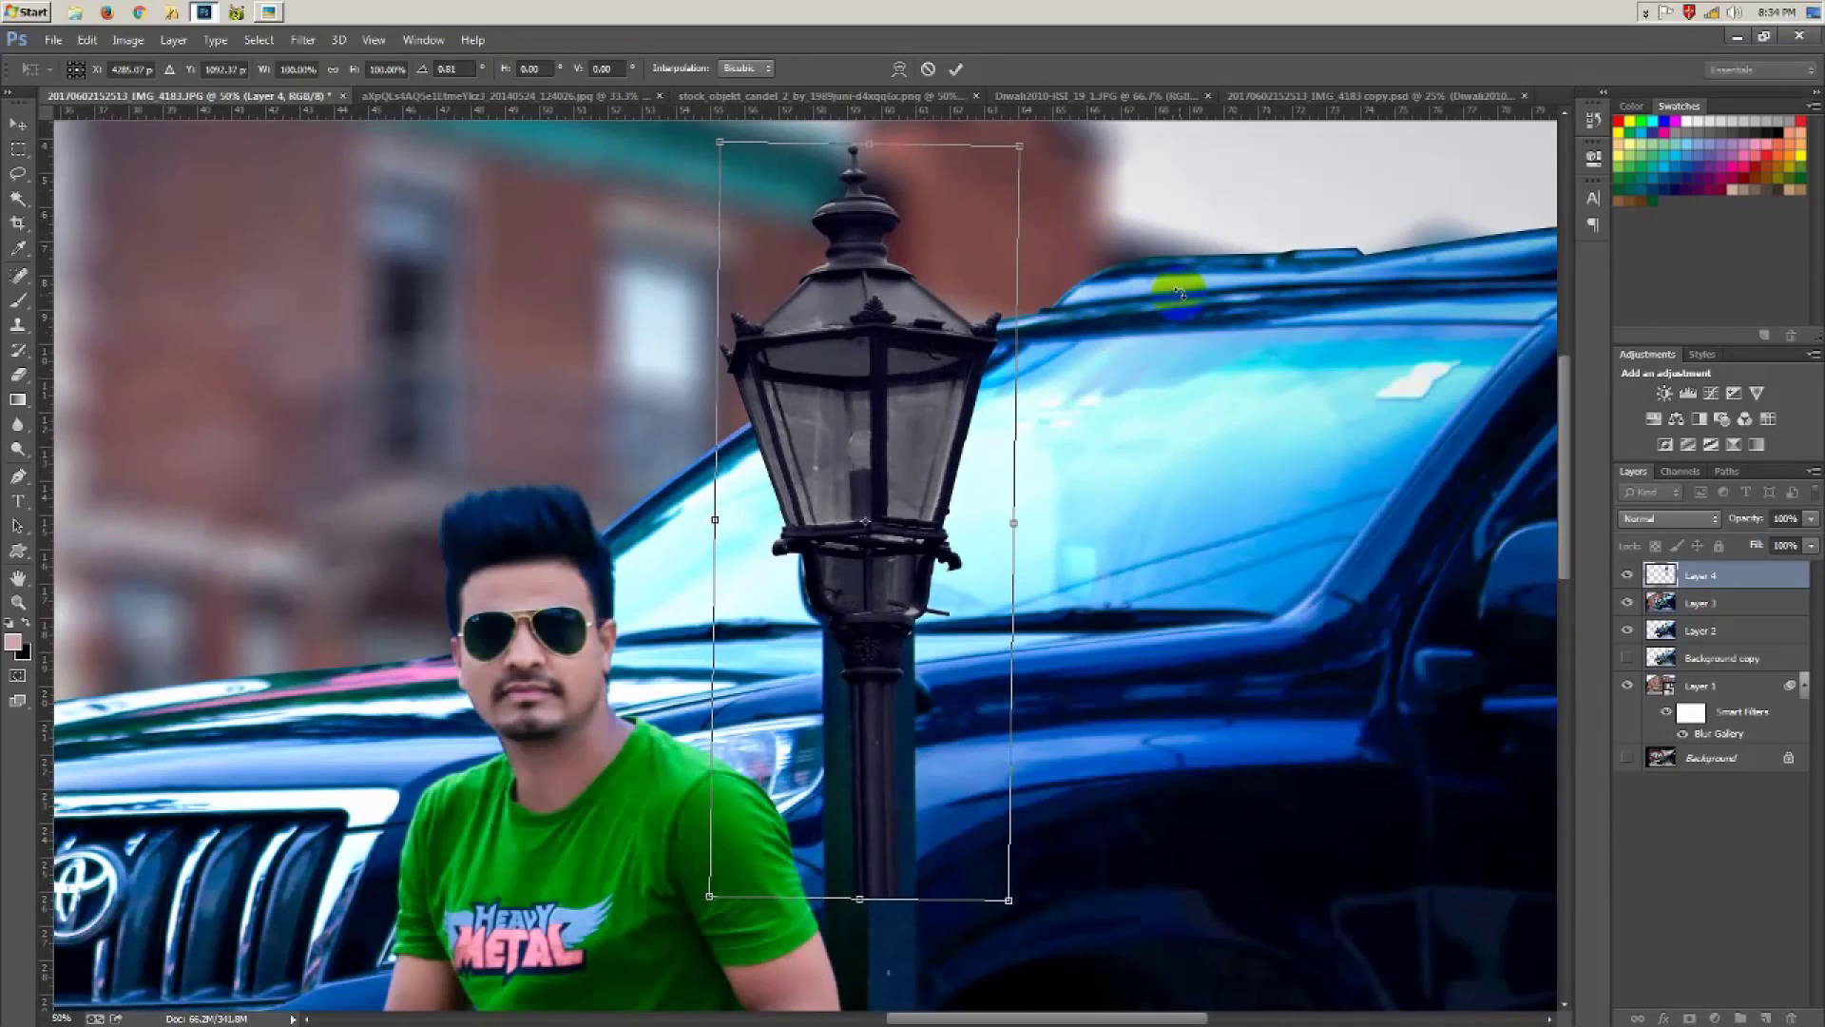
key("Left")
key("Left")
key("Left")
key("Down")
key("Down")
key("Down")
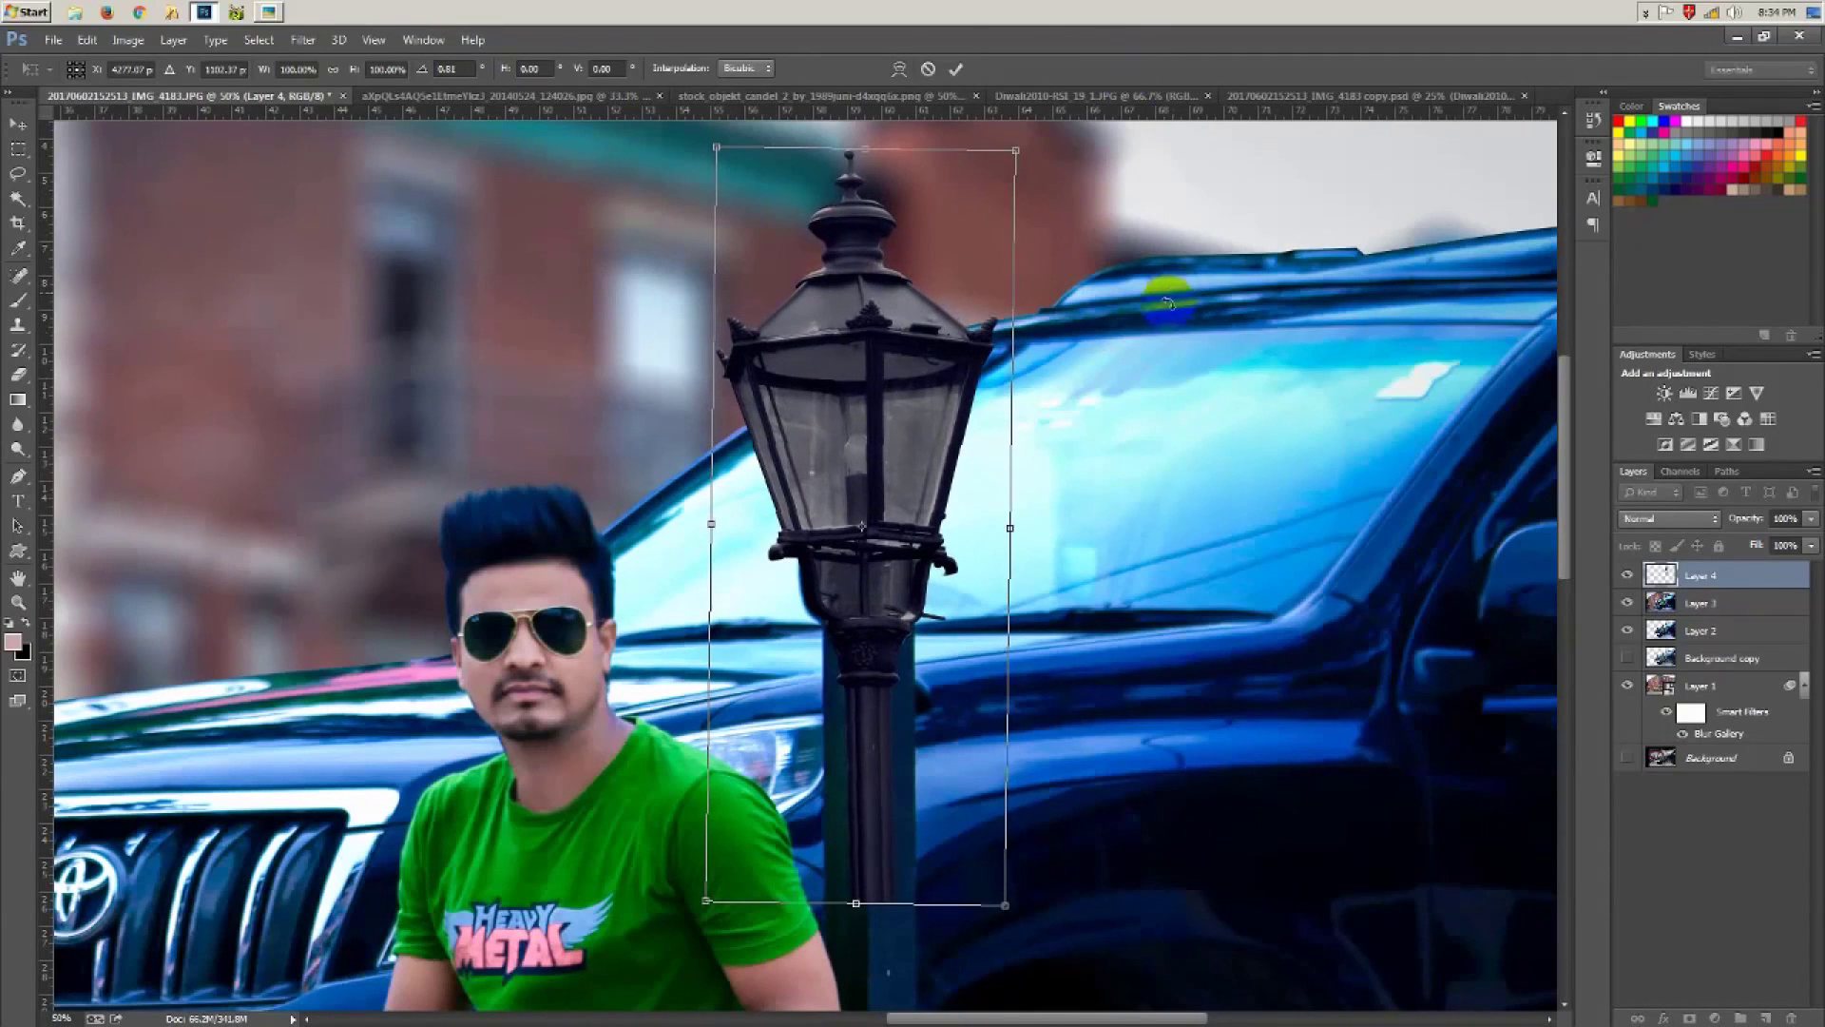
left_click(955, 69)
Step: Add a layer mask to Layer 4 and paint black at size 125, full opacity, over the post's dark band
left_click(1688, 1019)
key("b")
key("d")
key("bracketright")
key("bracketright")
key("0")
mouse_move(867, 774)
left_mouse_down()
mouse_move(886, 662)
mouse_move(816, 661)
mouse_move(968, 700)
left_mouse_up()
Step: Mask away the lamp edges on the post with a 40 px brush, then delete the mask
left_click(923, 669)
left_click(923, 669)
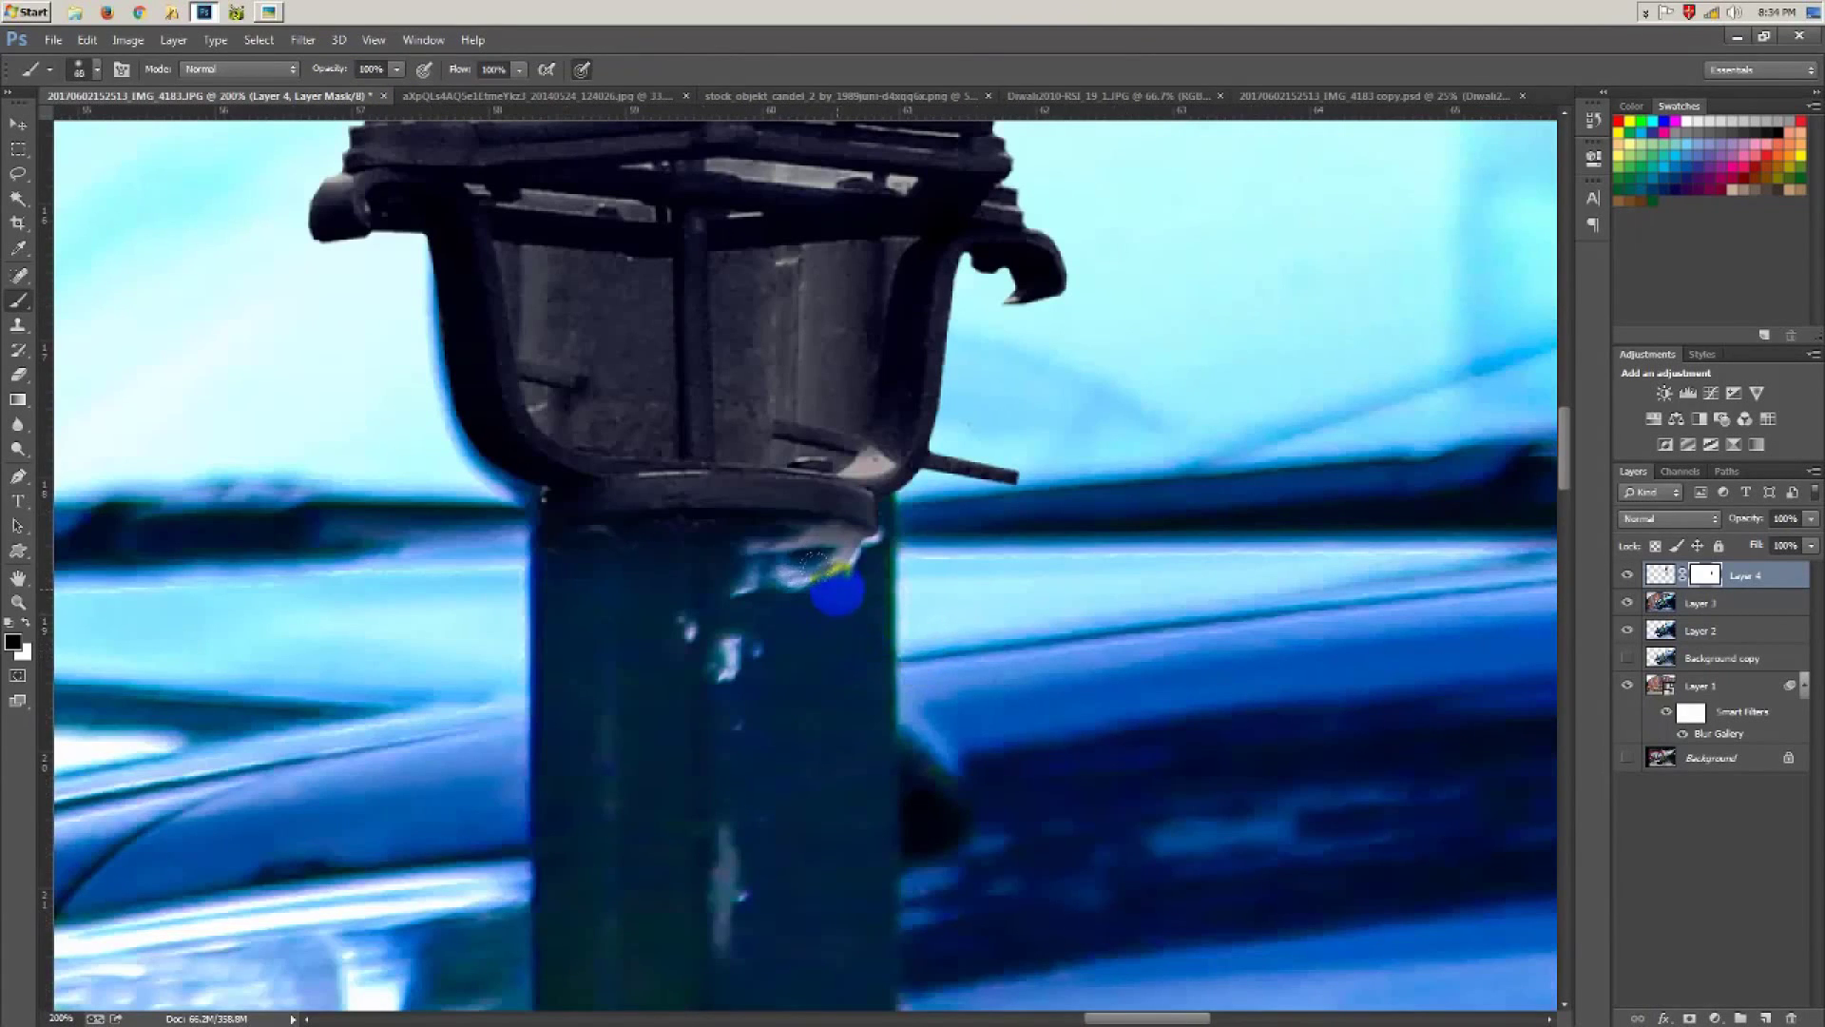
key("bracketleft")
key("bracketleft")
key("bracketleft")
left_click_drag(574, 564, 804, 568)
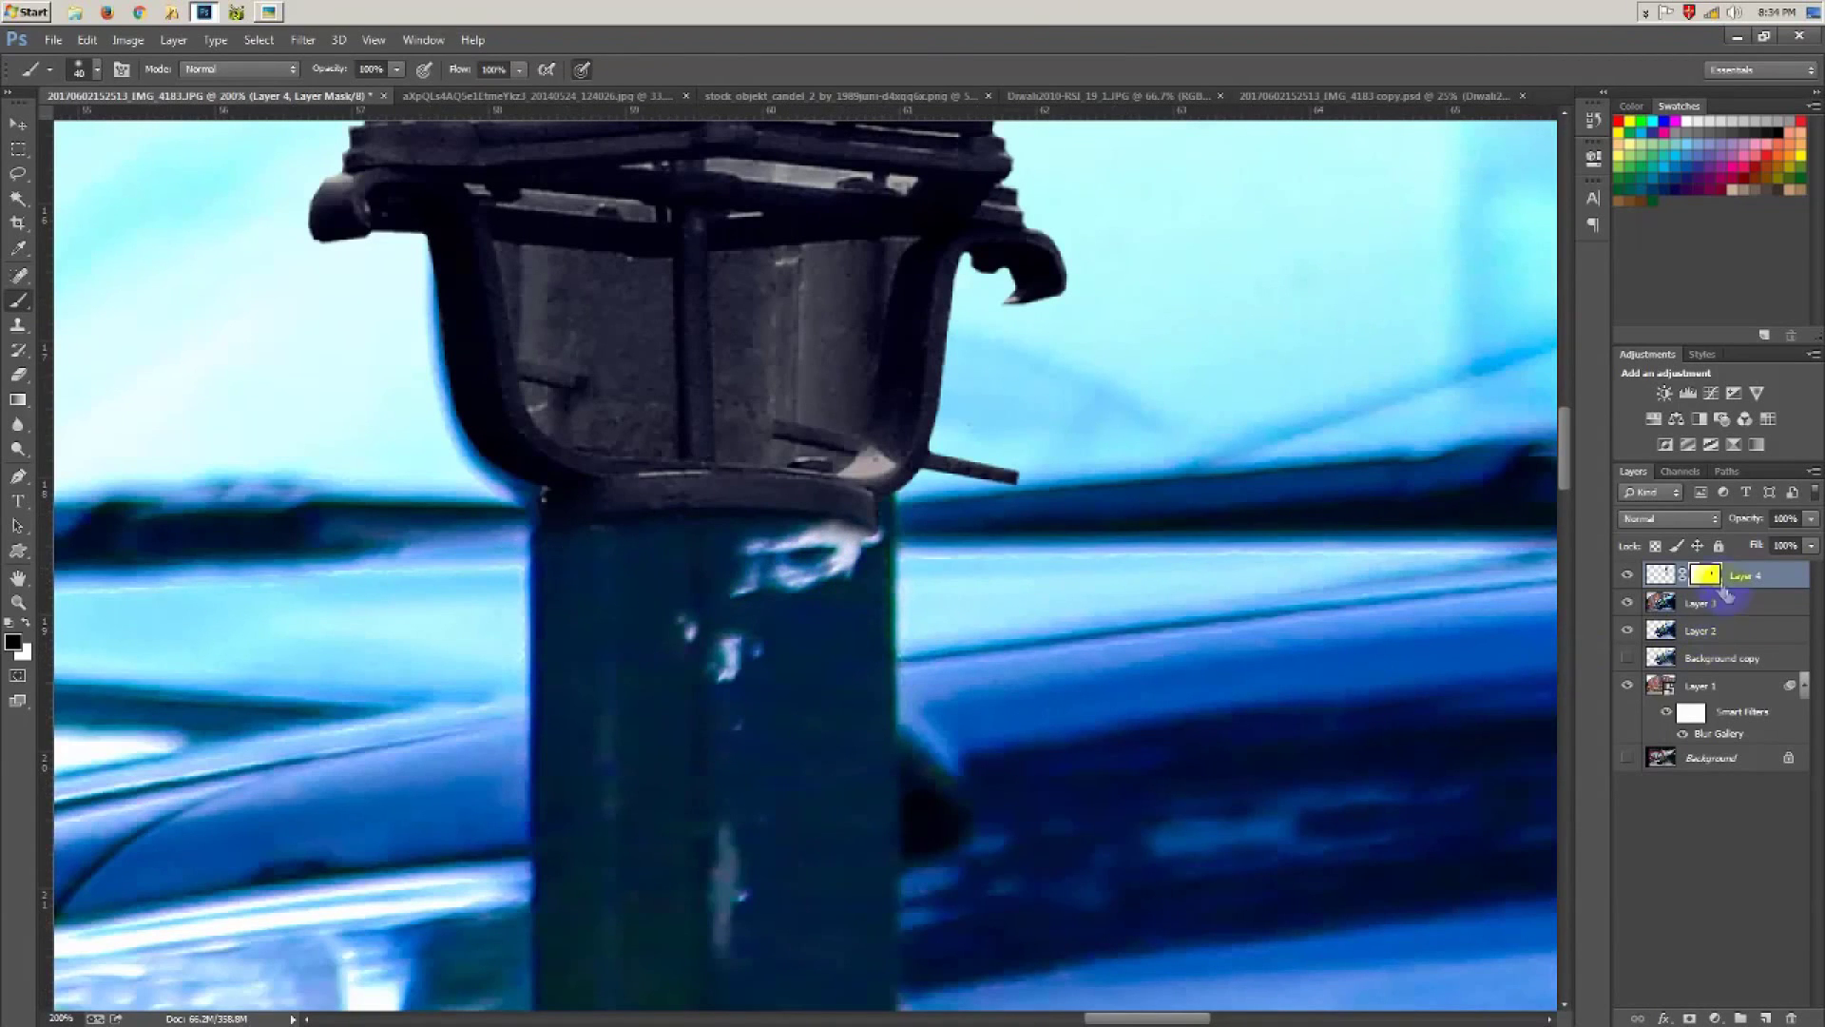
left_click(1655, 574)
right_click(1695, 571)
left_click(1711, 594)
Step: Clone-stamp over the post's rim and corners beneath the lamp head, then fit the photo on screen
left_click(18, 325)
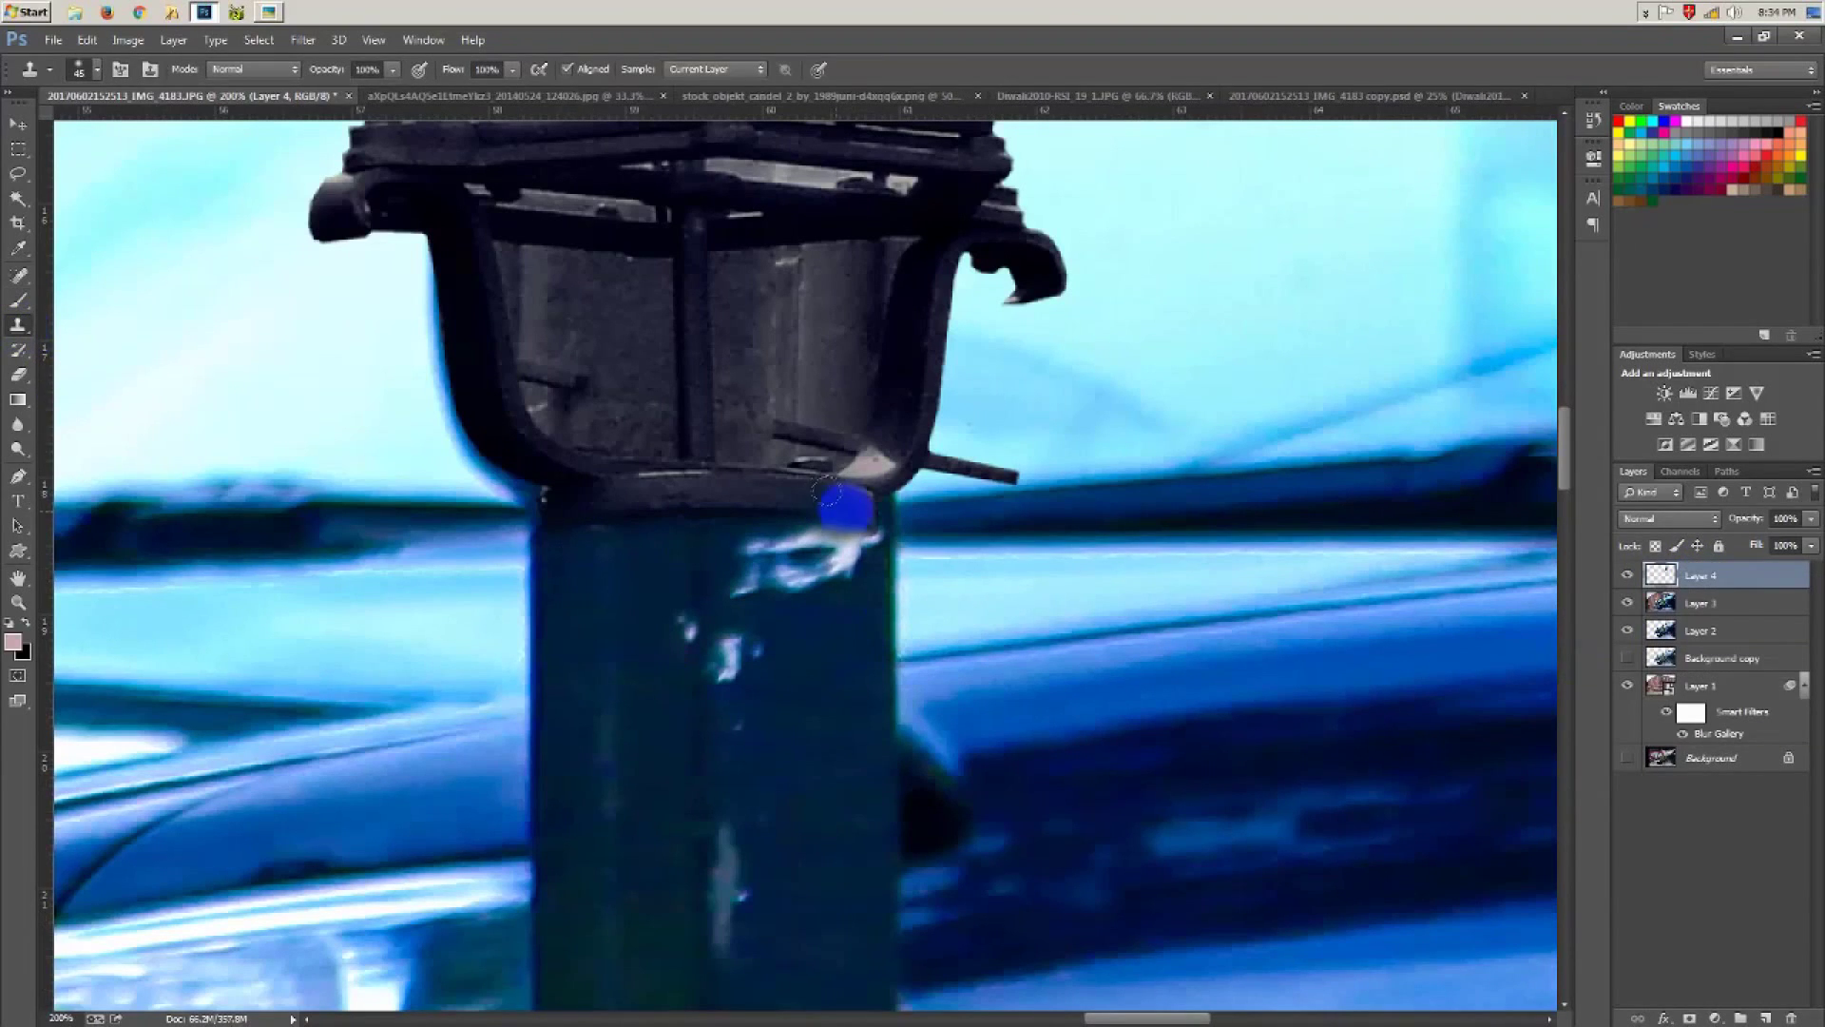
left_click_drag(851, 501, 865, 499)
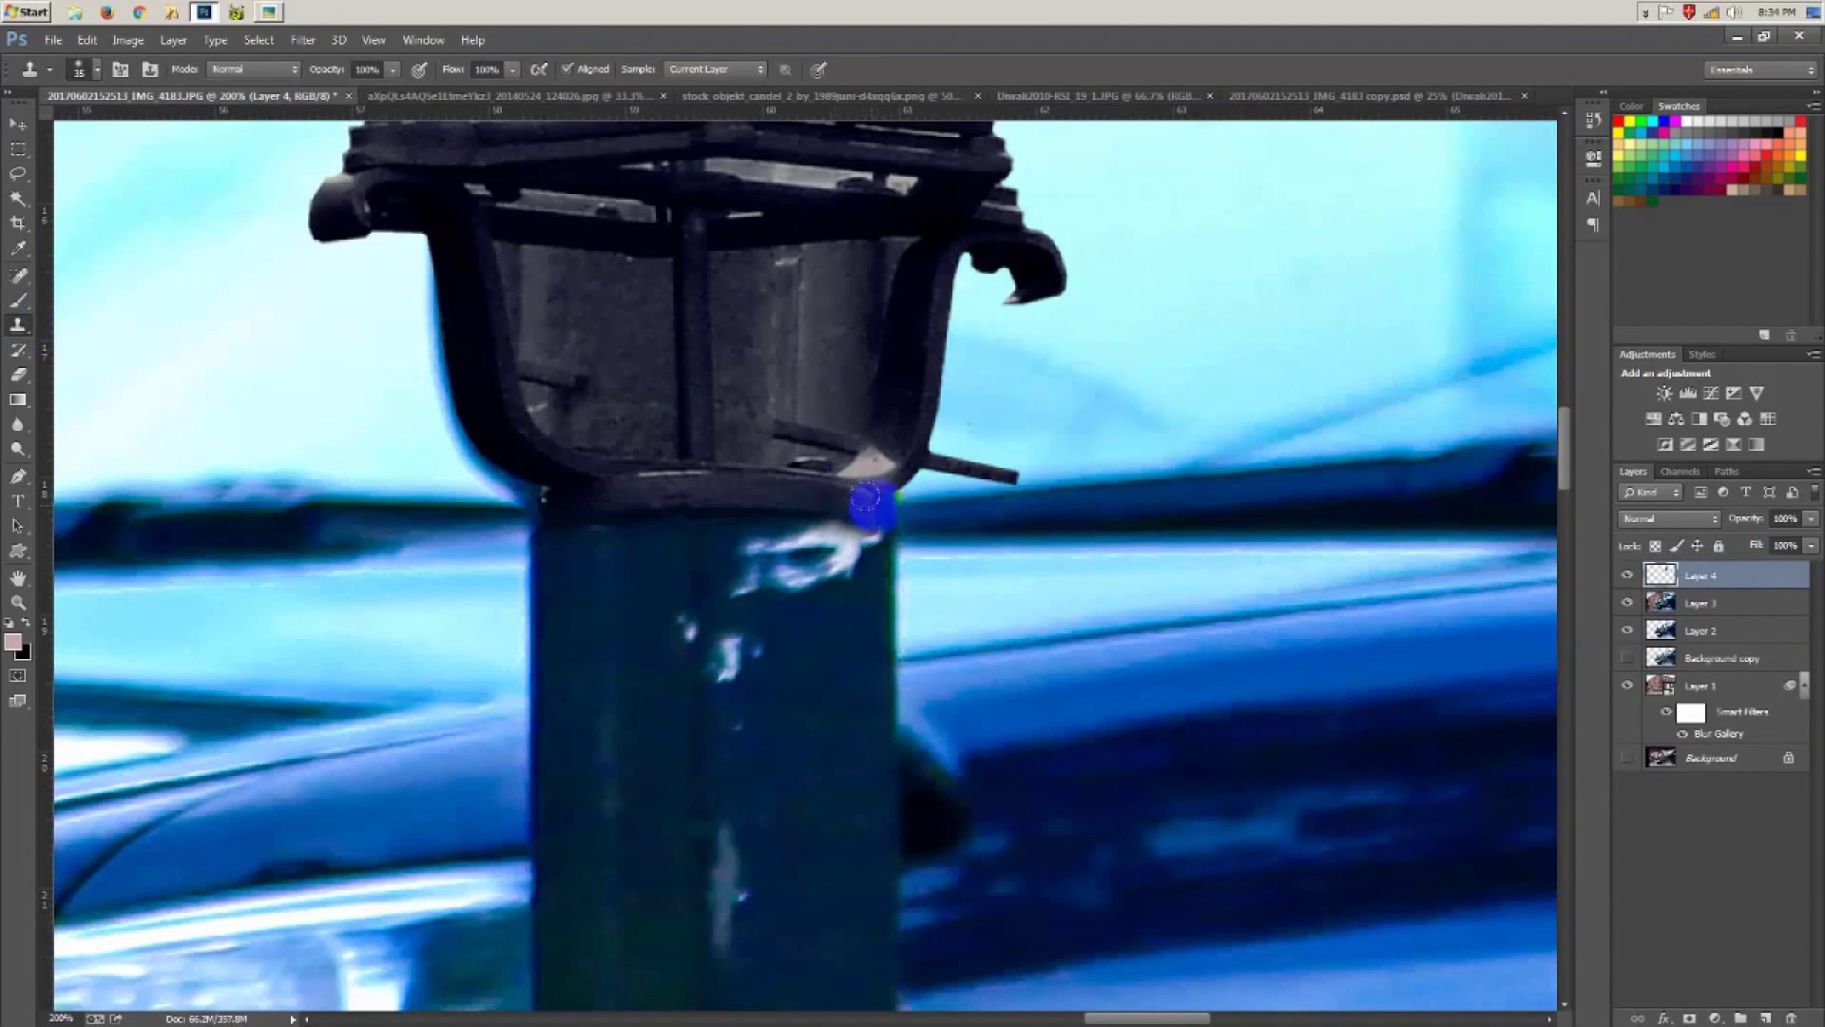
key("bracketleft")
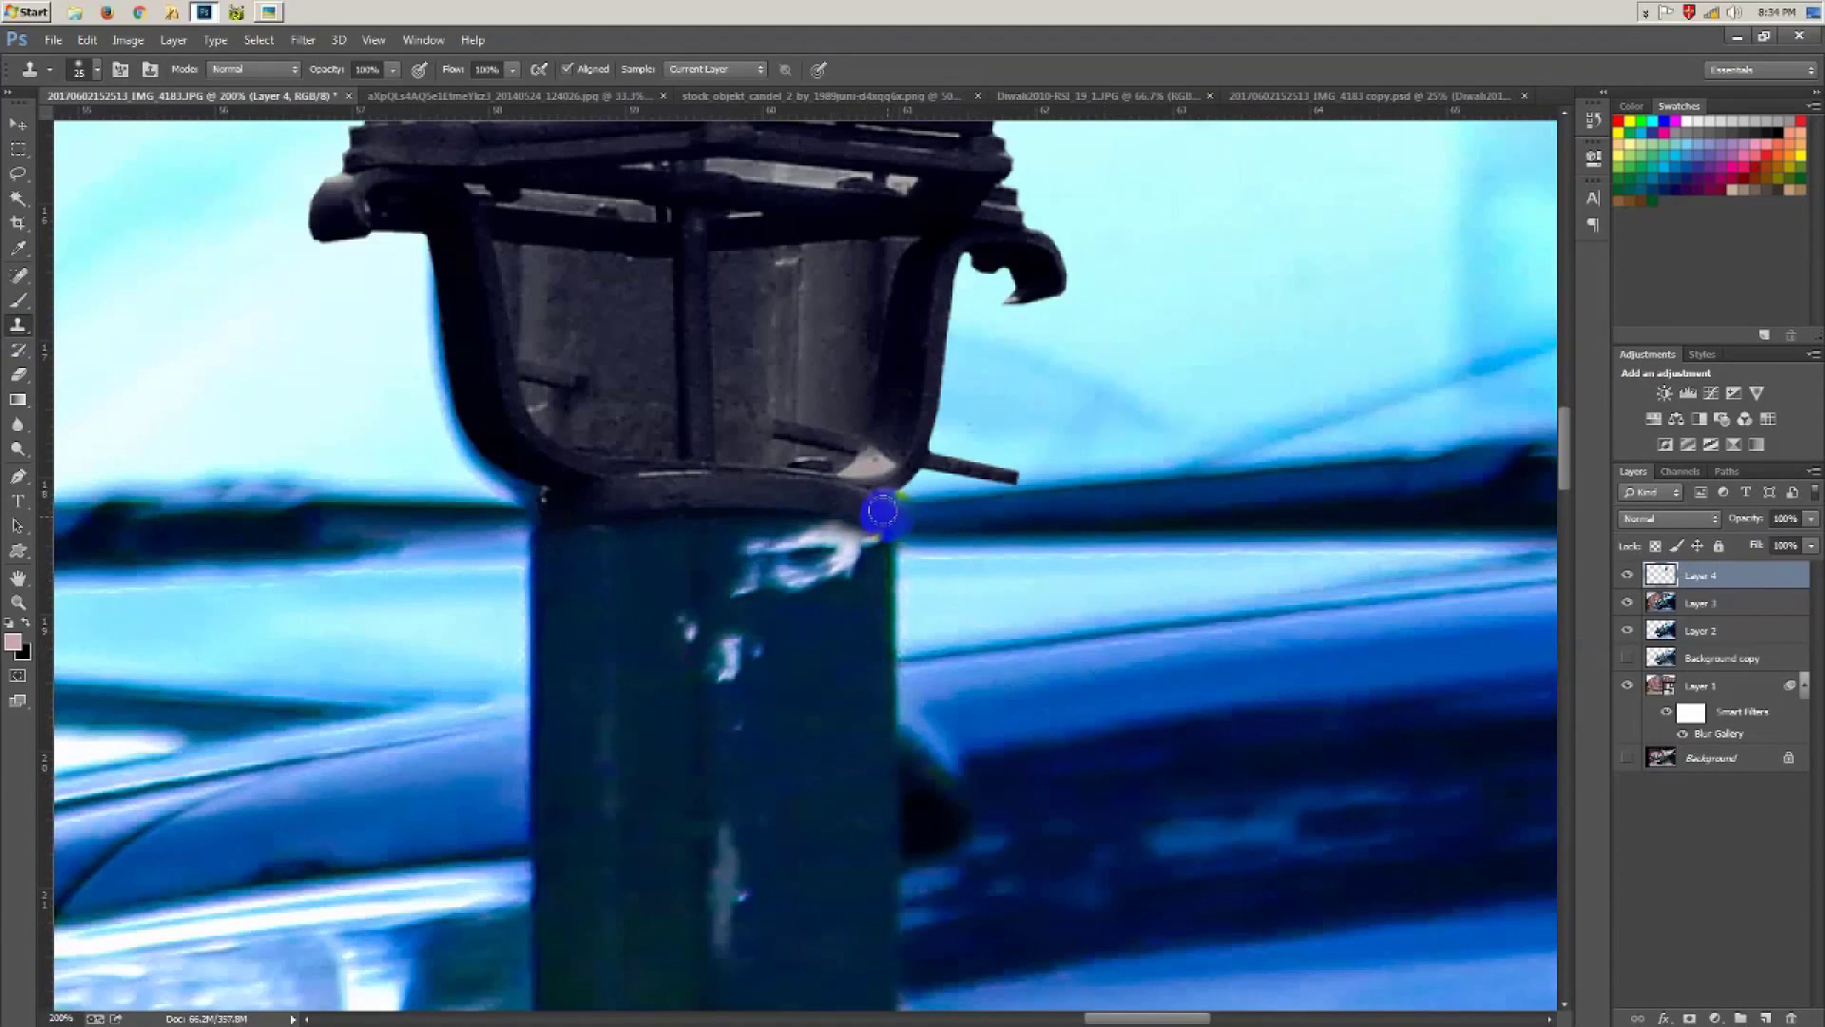
left_click(563, 507, "alt")
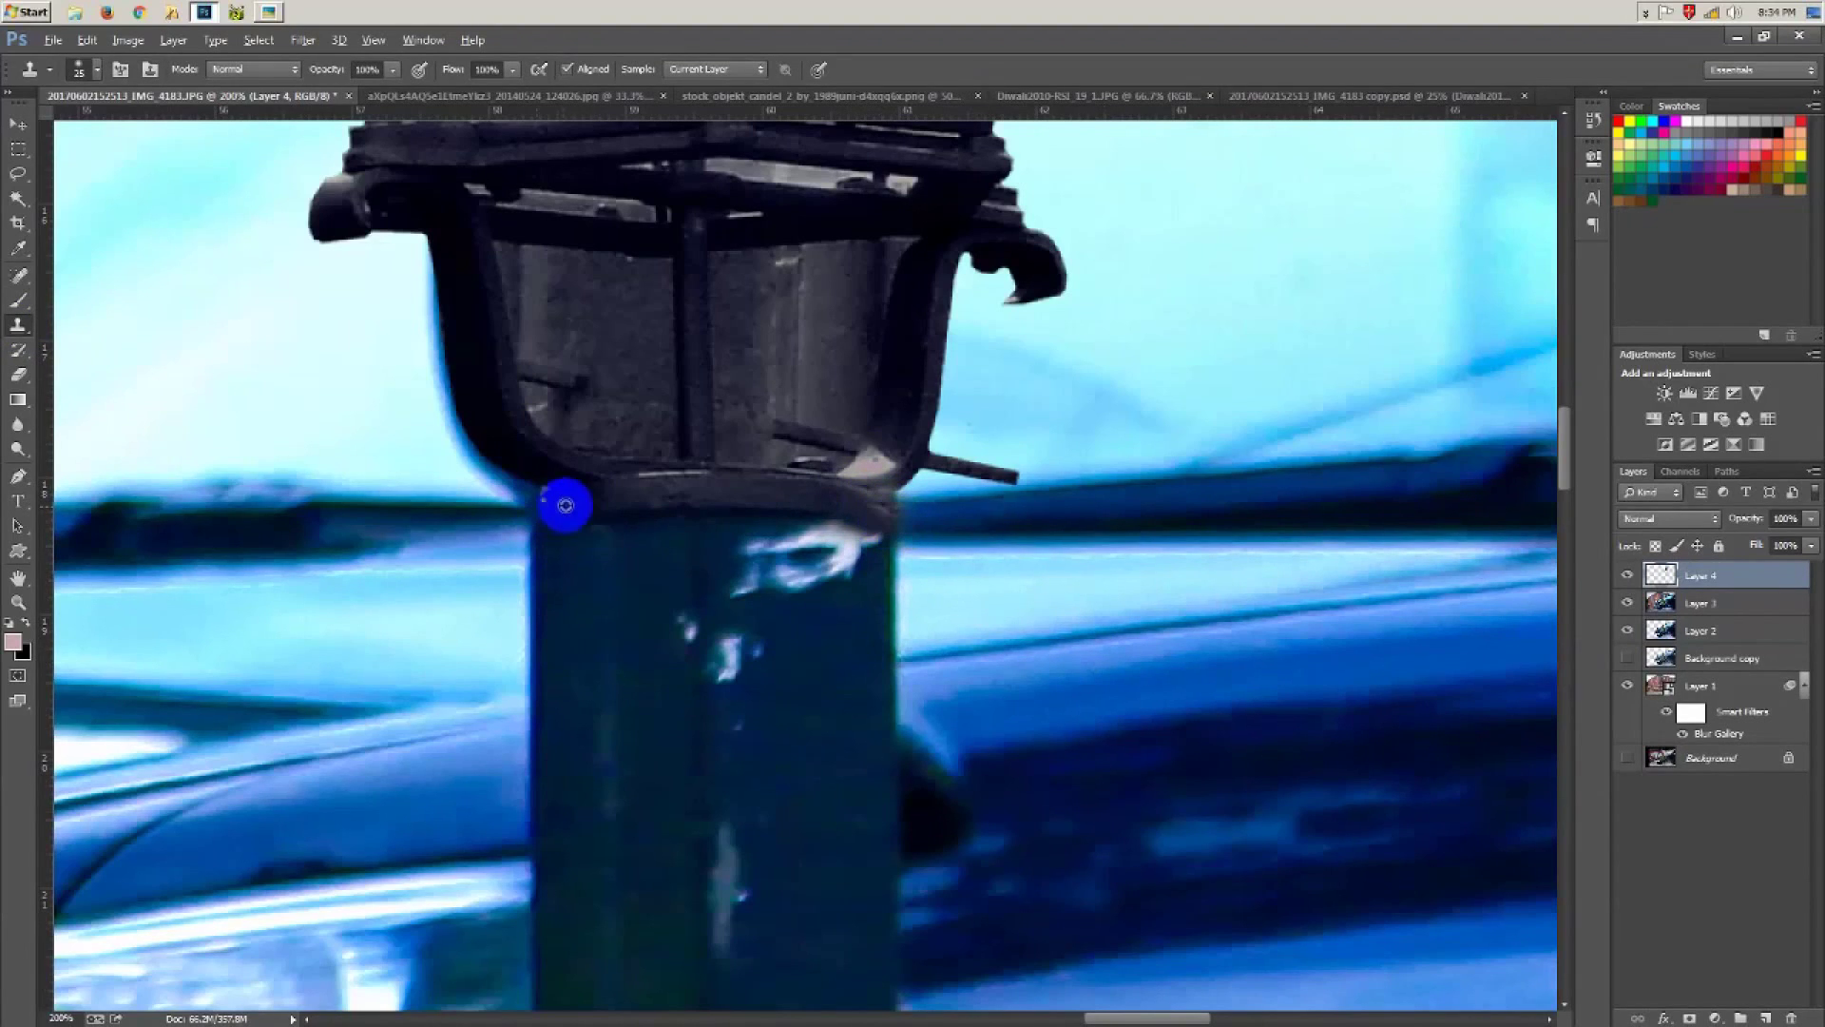
left_click(871, 530)
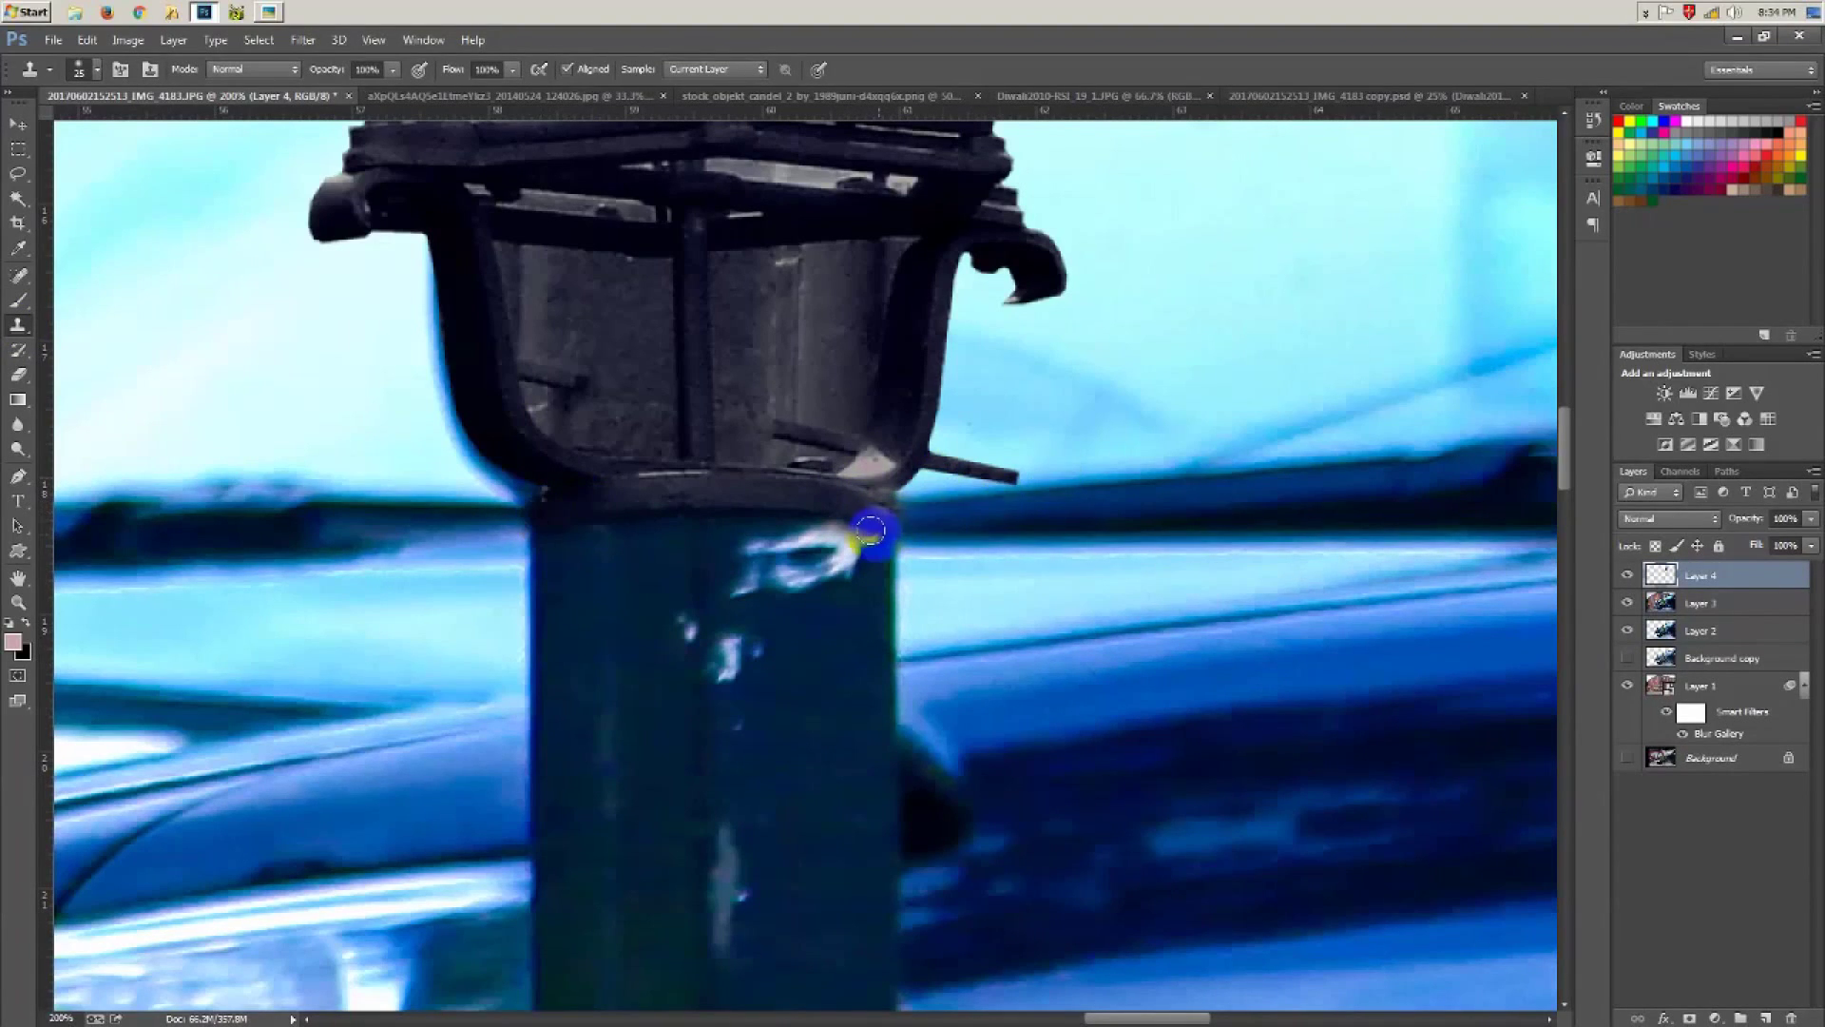
key("ctrl+0")
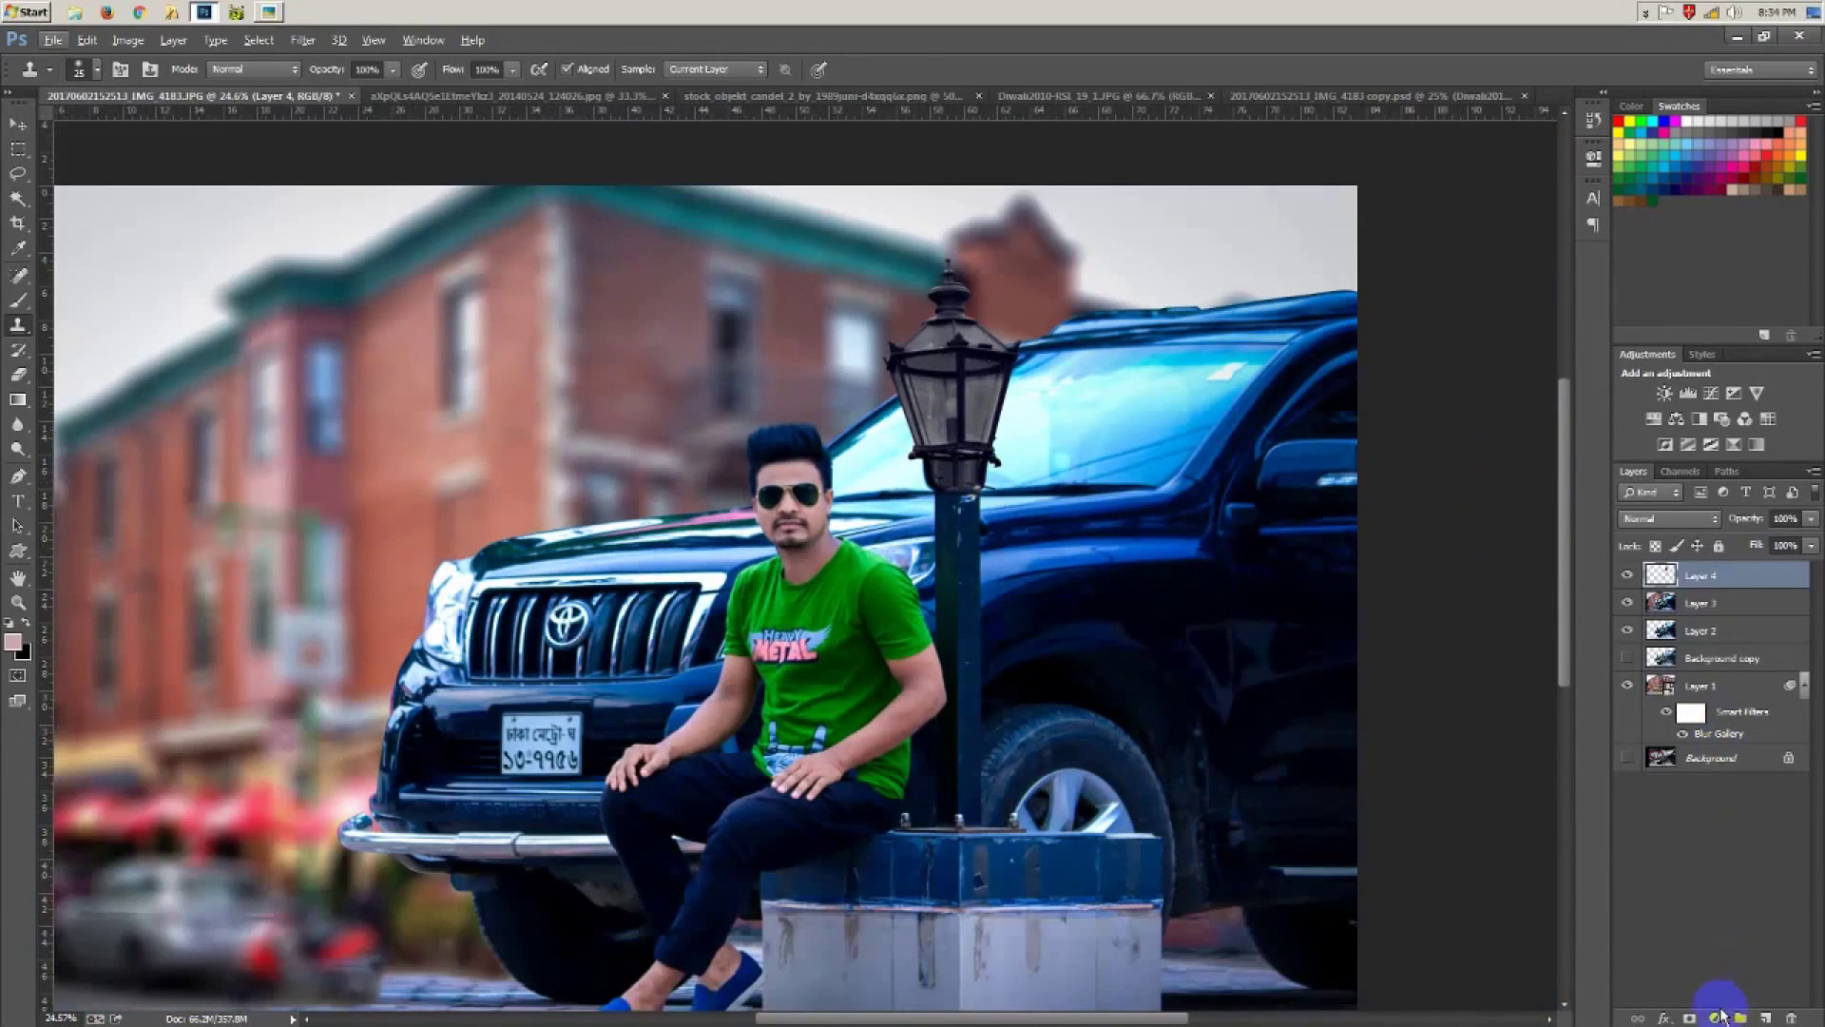
left_click(1717, 1015)
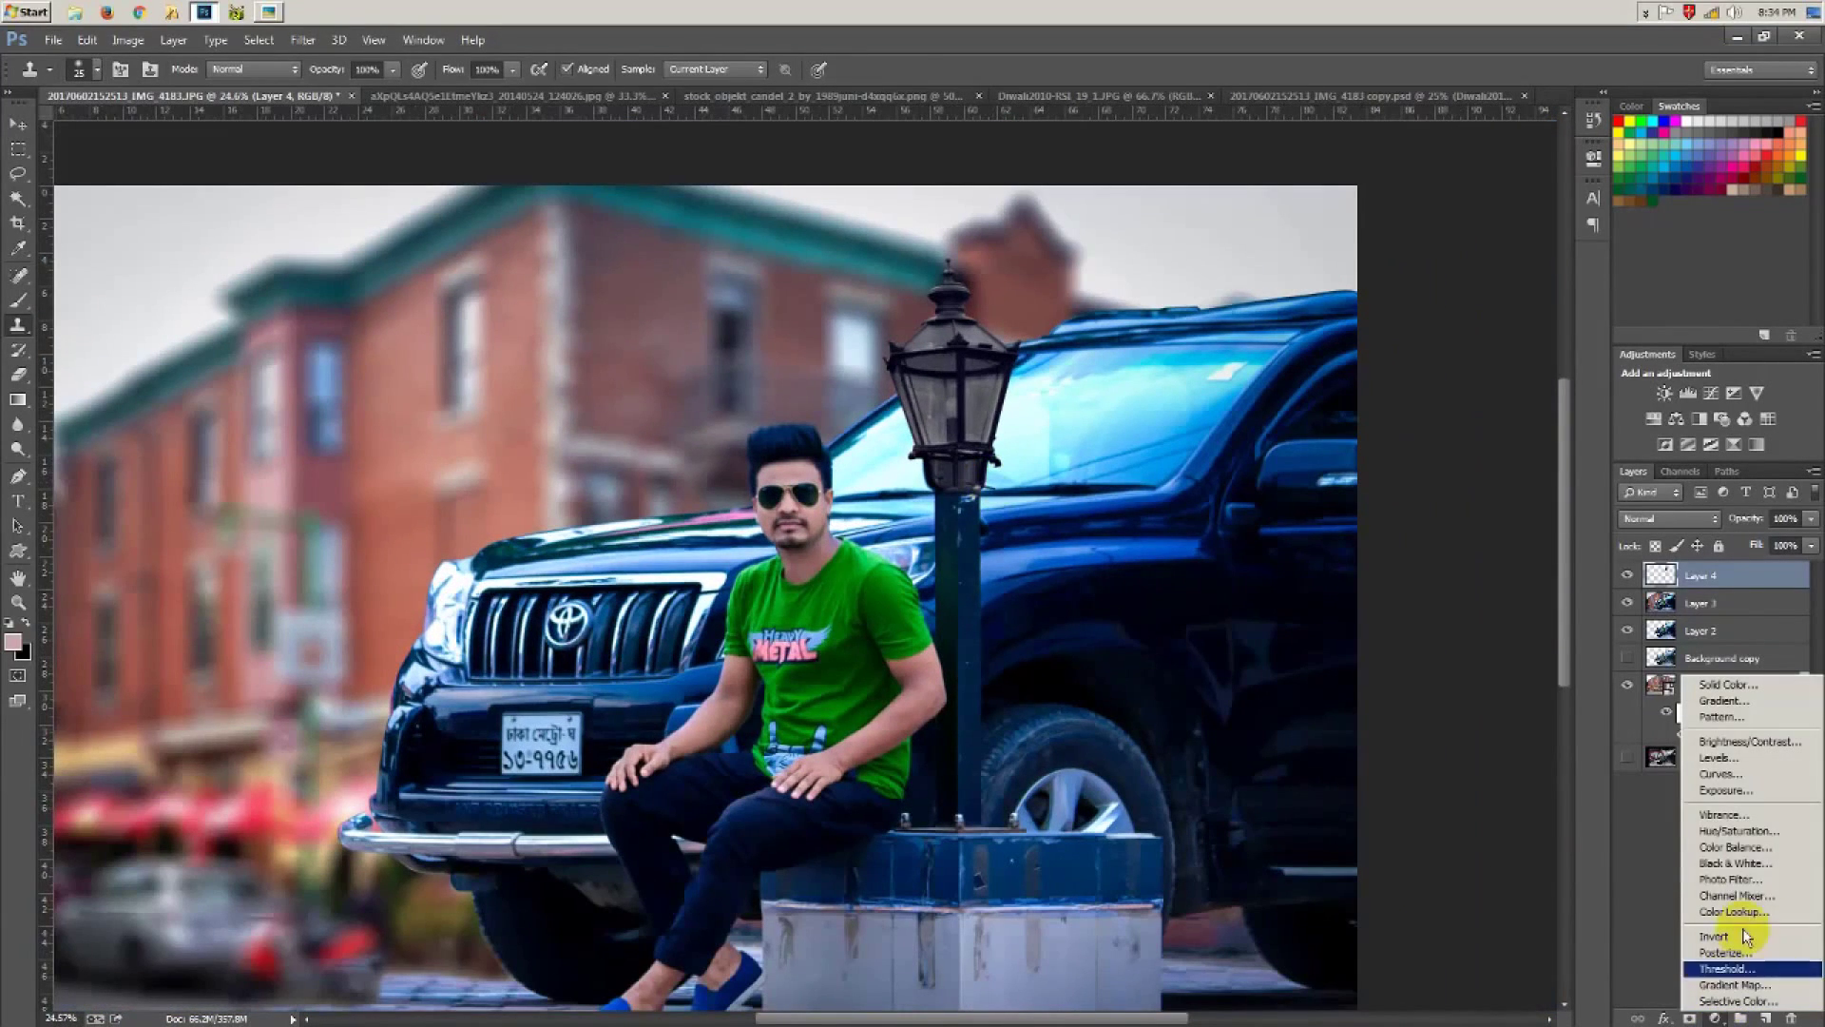
Step: Add a Color Balance adjustment layer shifting the midtones toward cyan and blue
left_click(1730, 844)
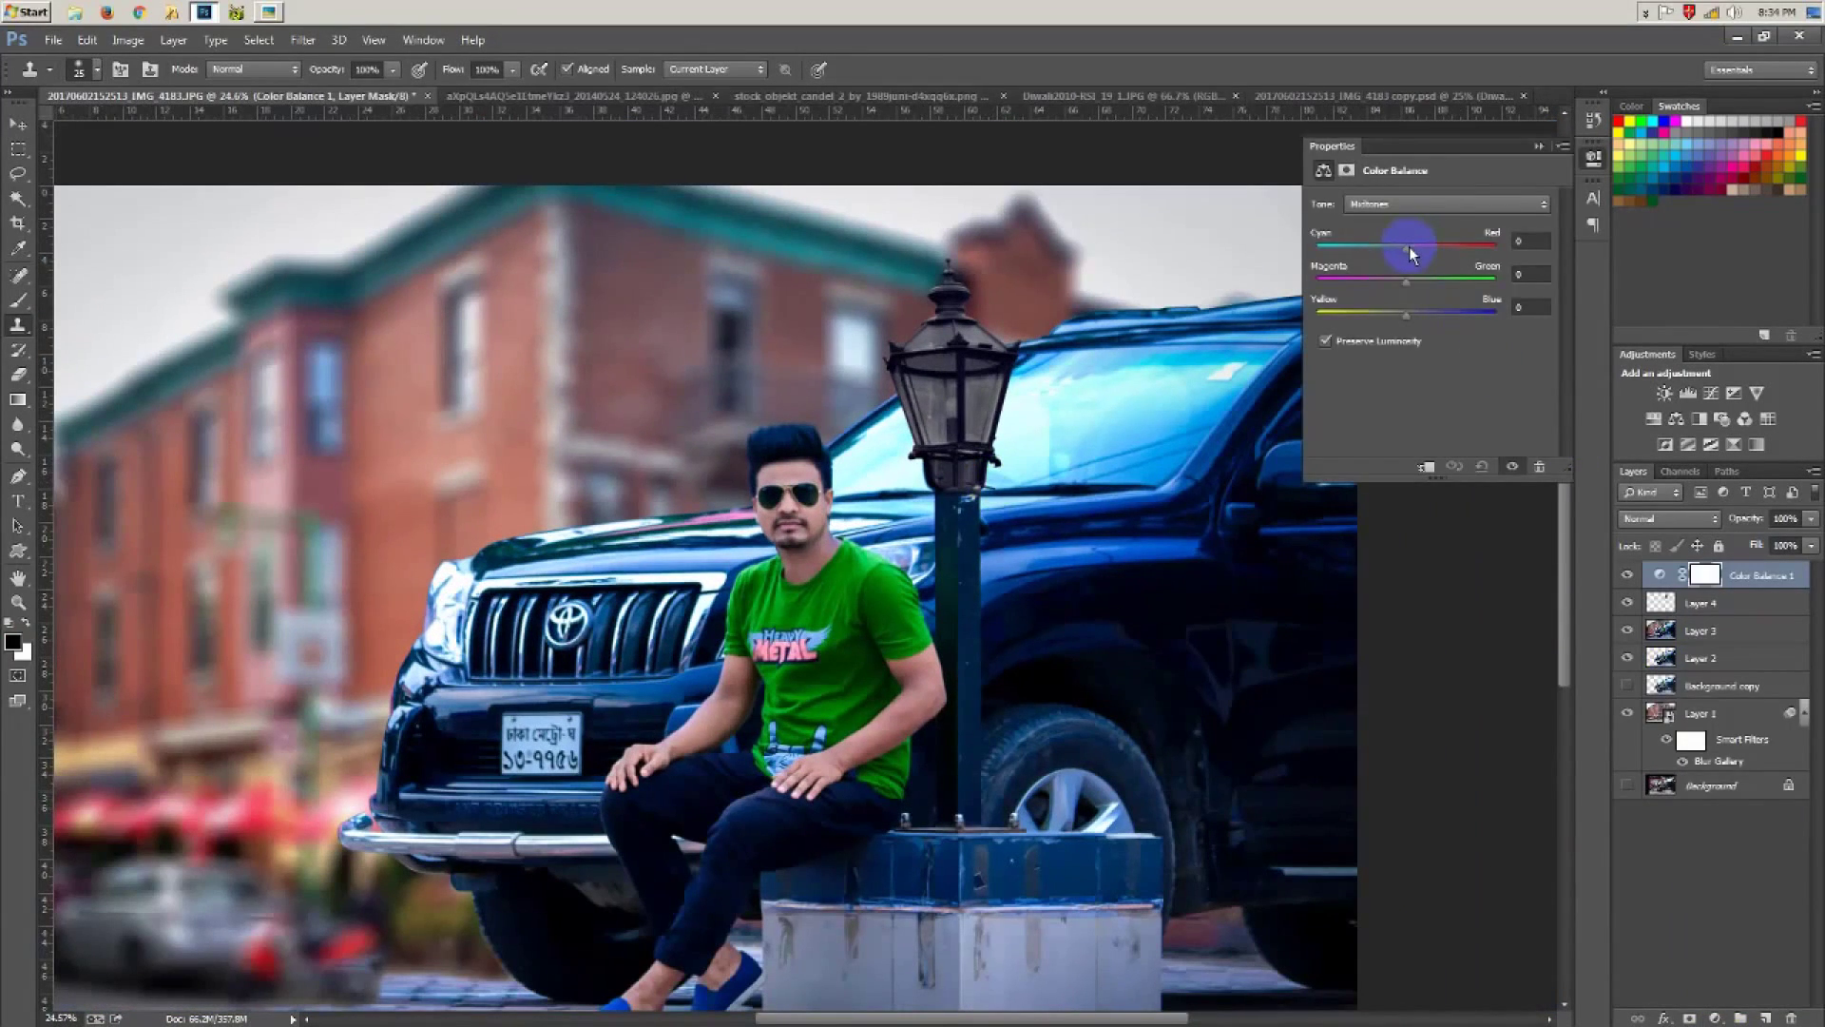
left_click_drag(1405, 251, 1380, 255)
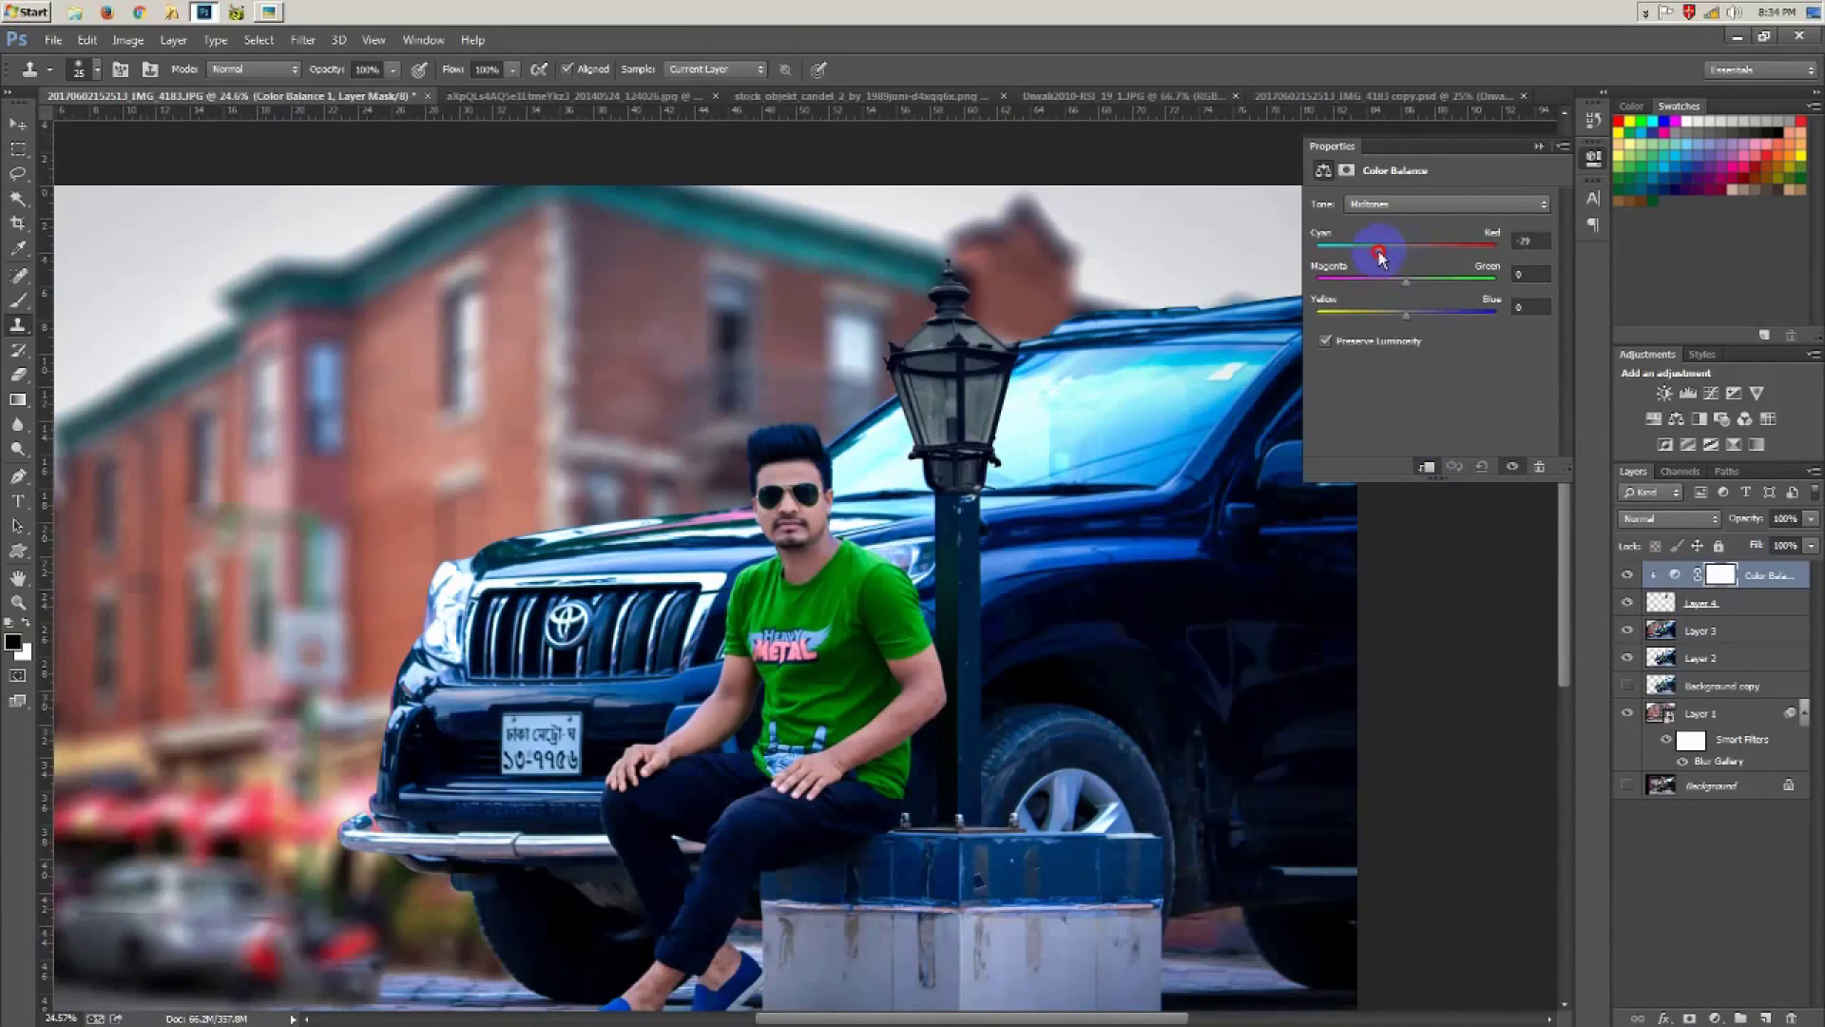
left_click_drag(1432, 283, 1442, 321)
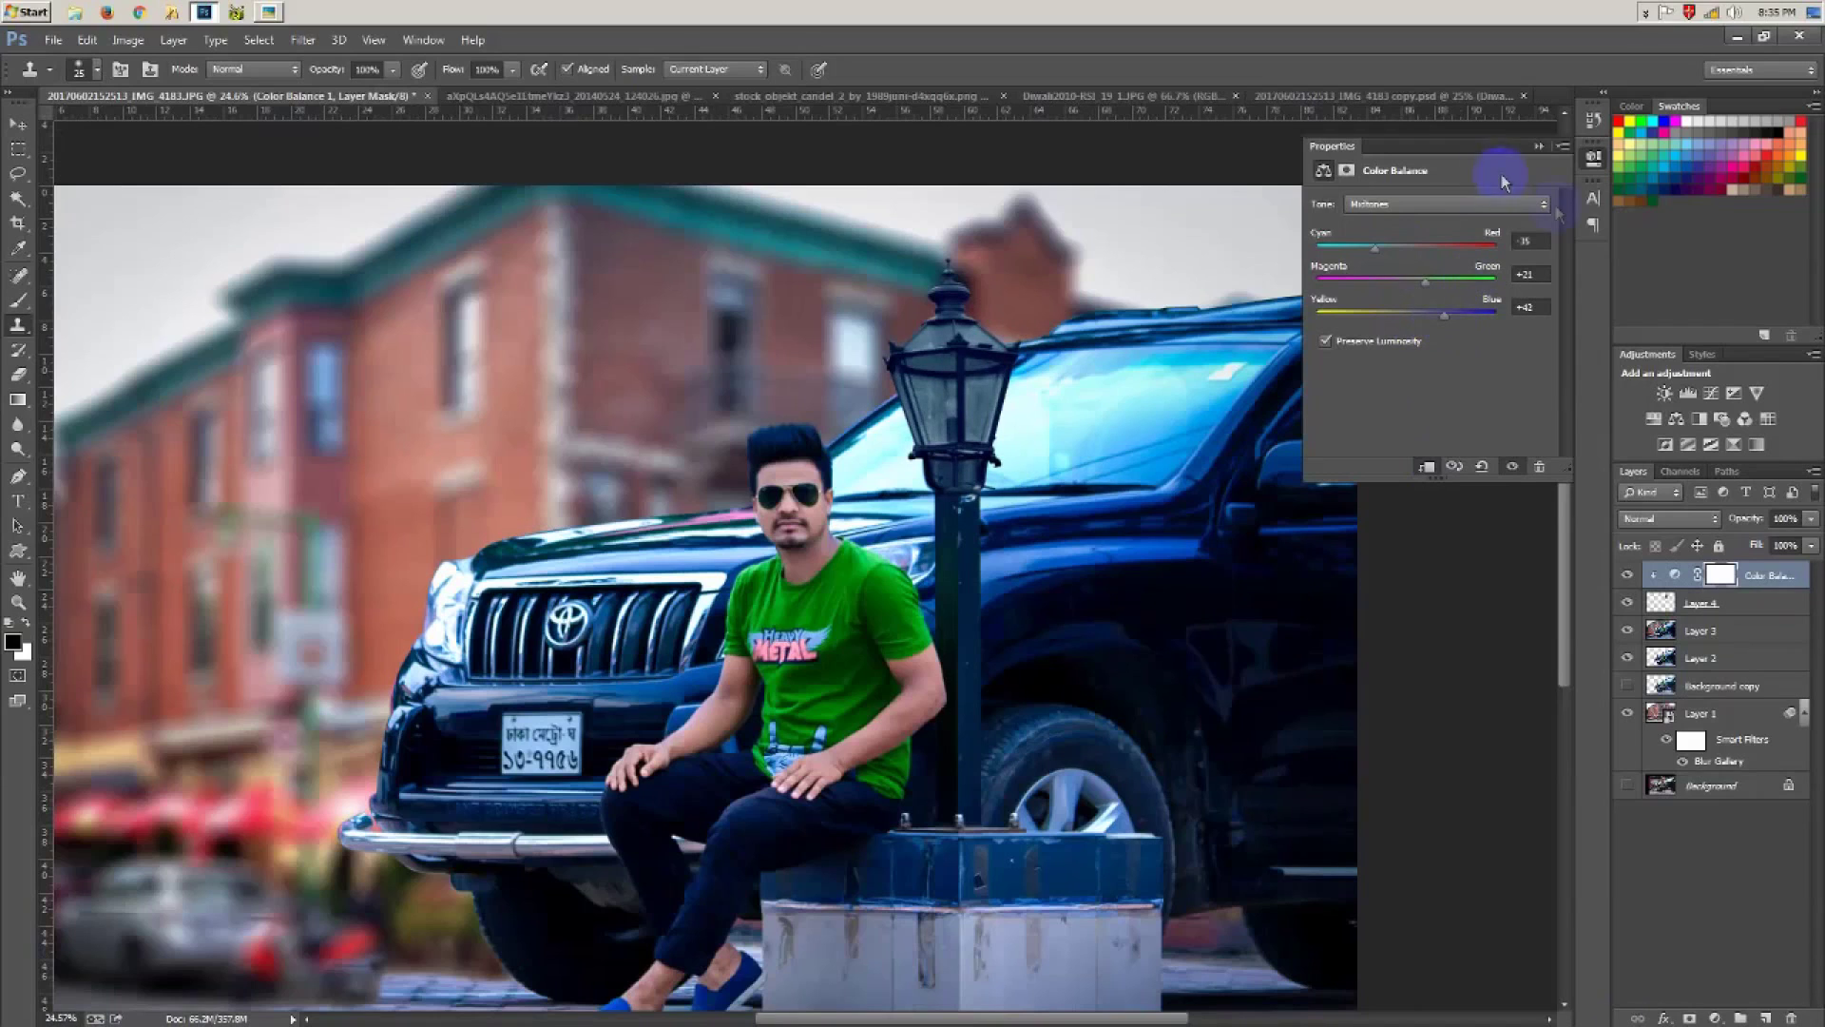
left_click(1541, 146)
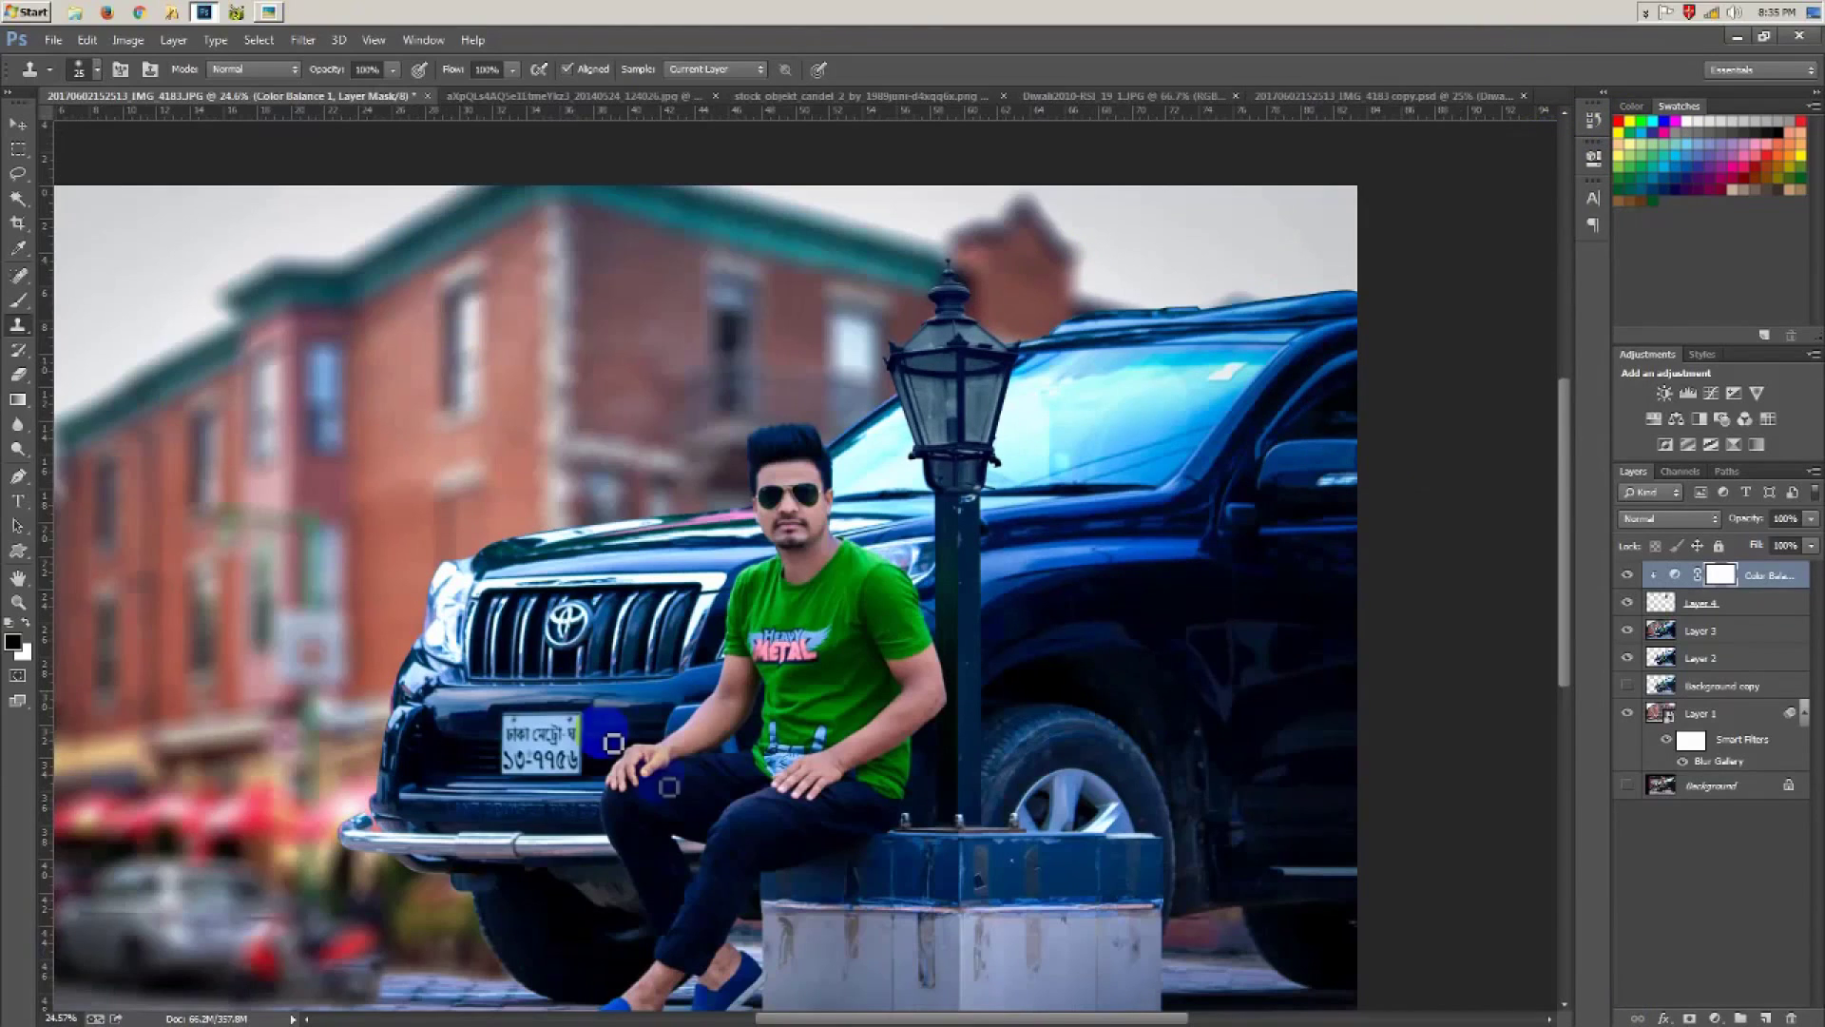
key("v")
key("ctrl+minus")
key("ctrl+minus")
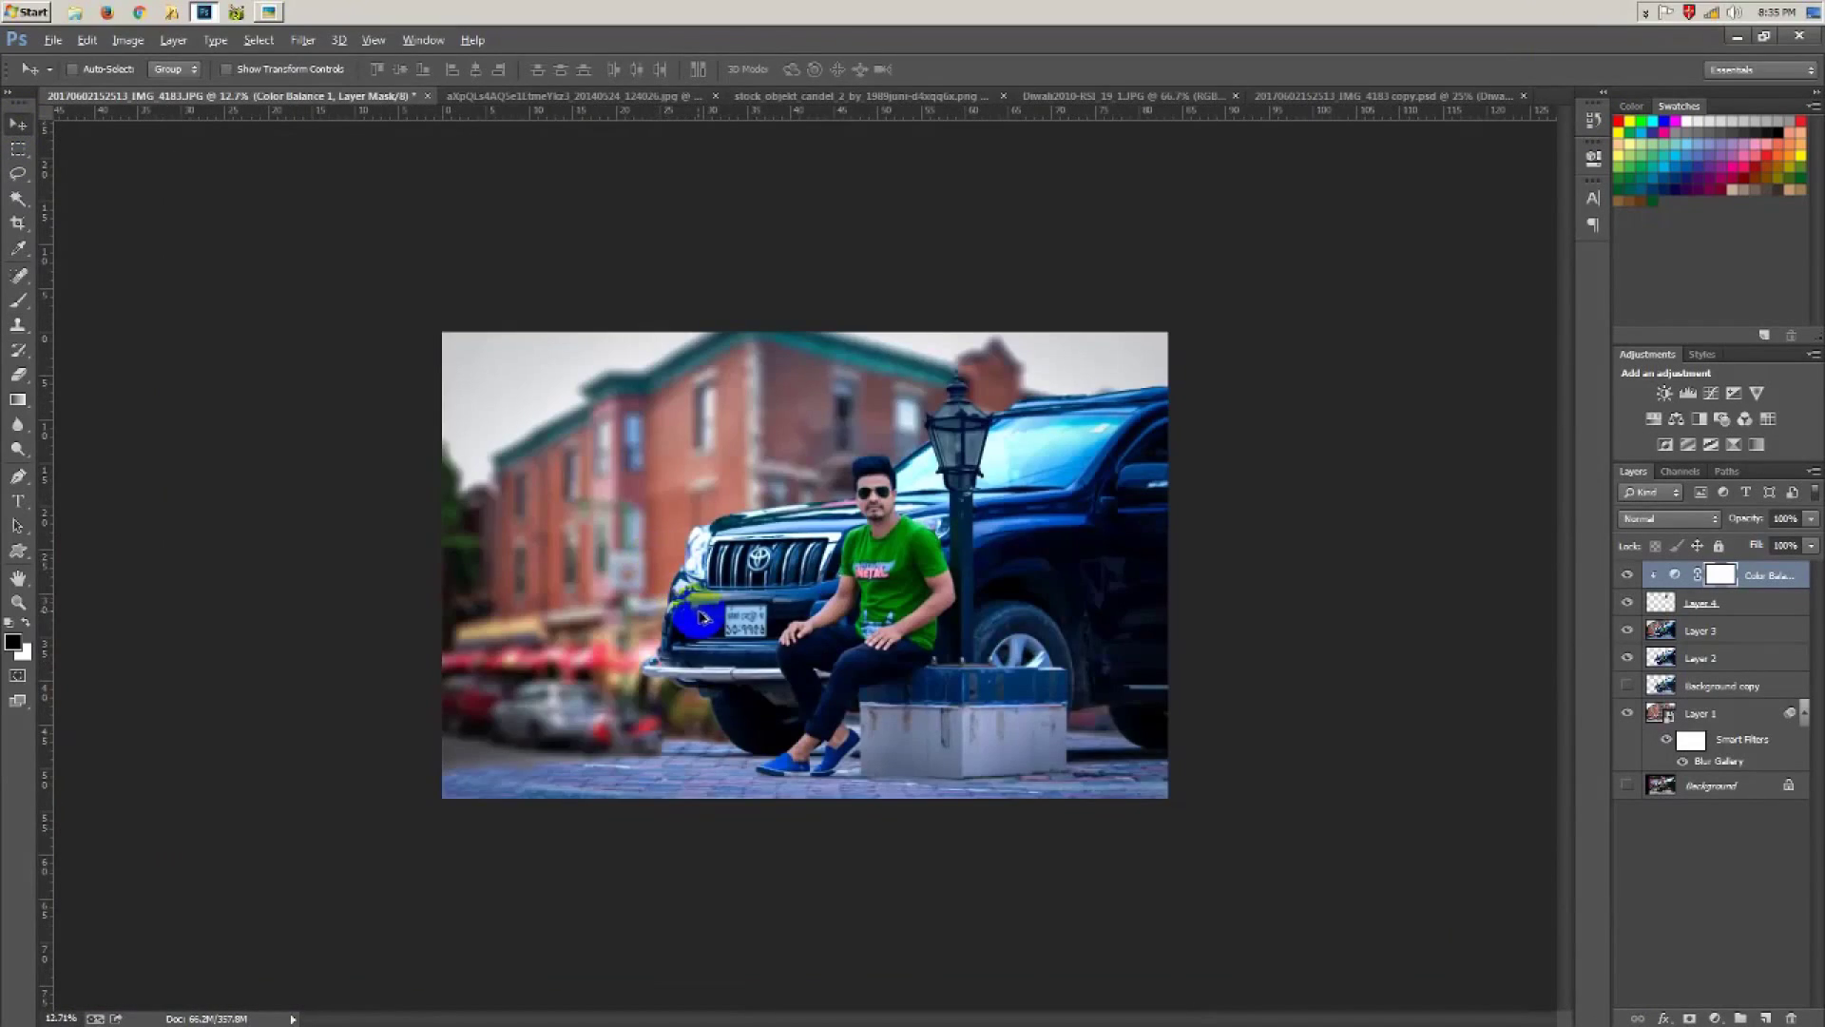
key("ctrl+0")
key("ctrl+plus")
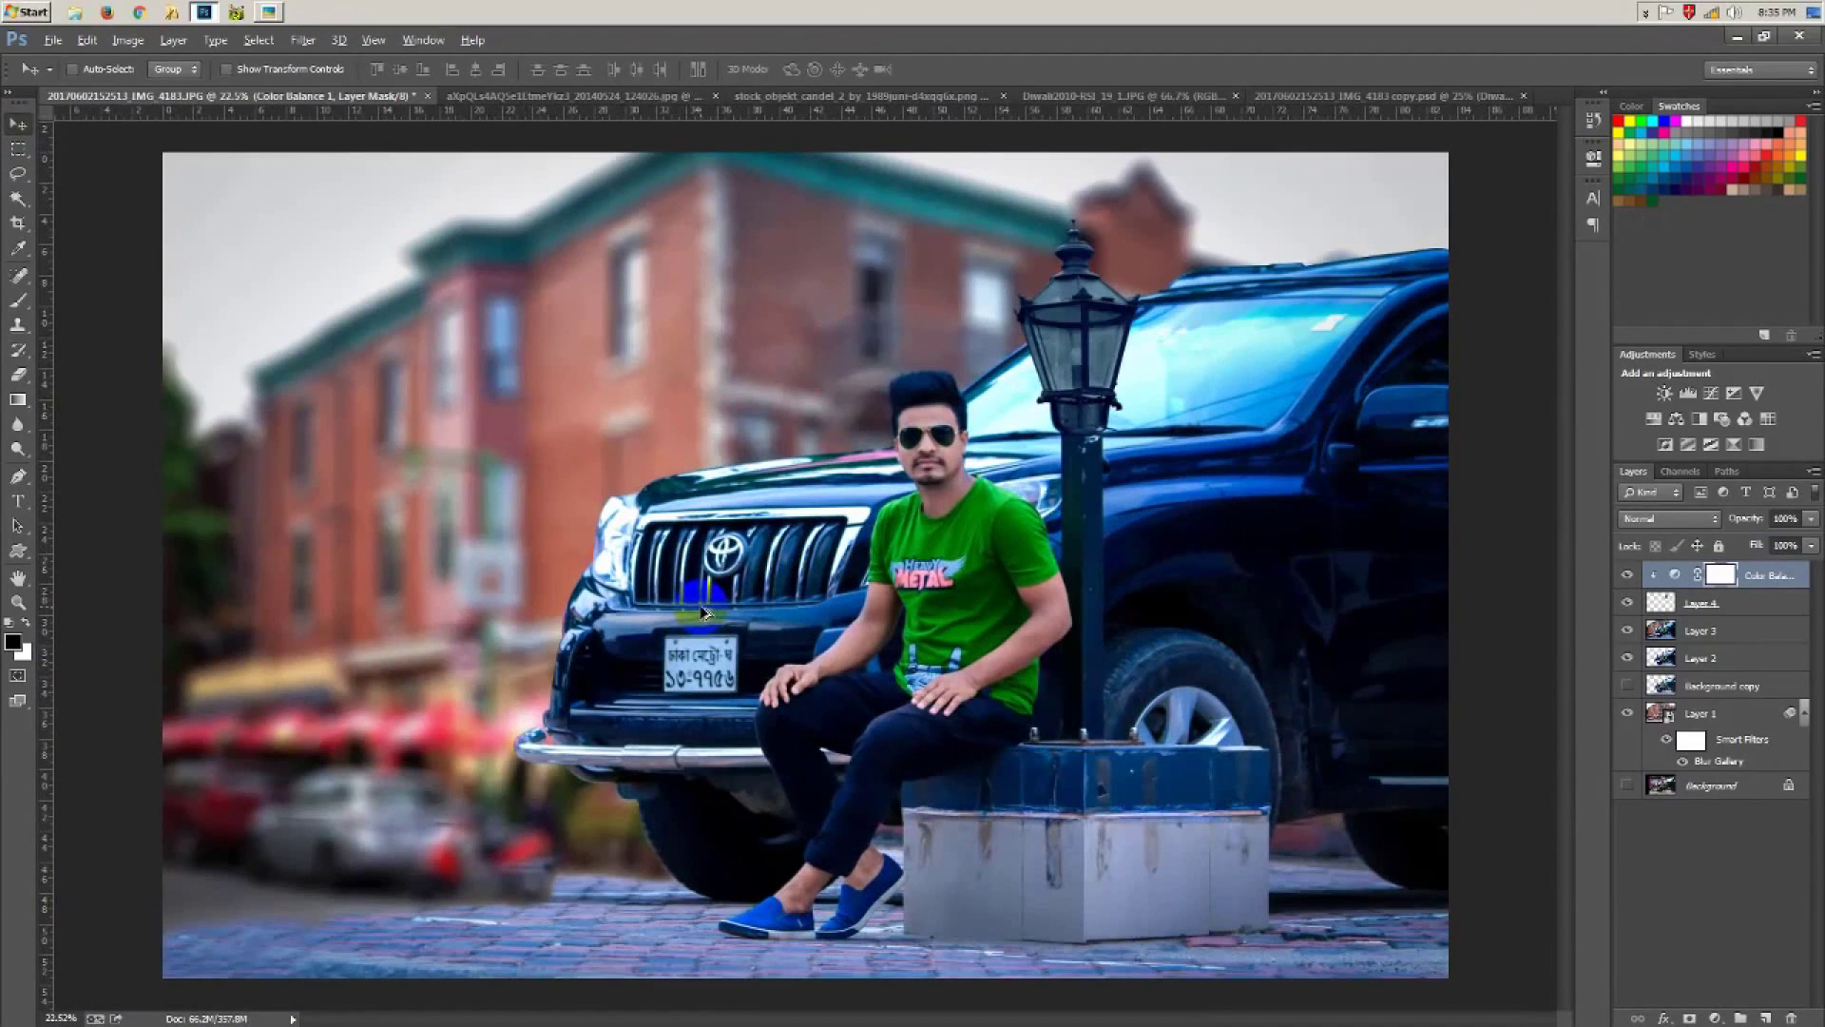
scroll(1069, 740, "down", 1)
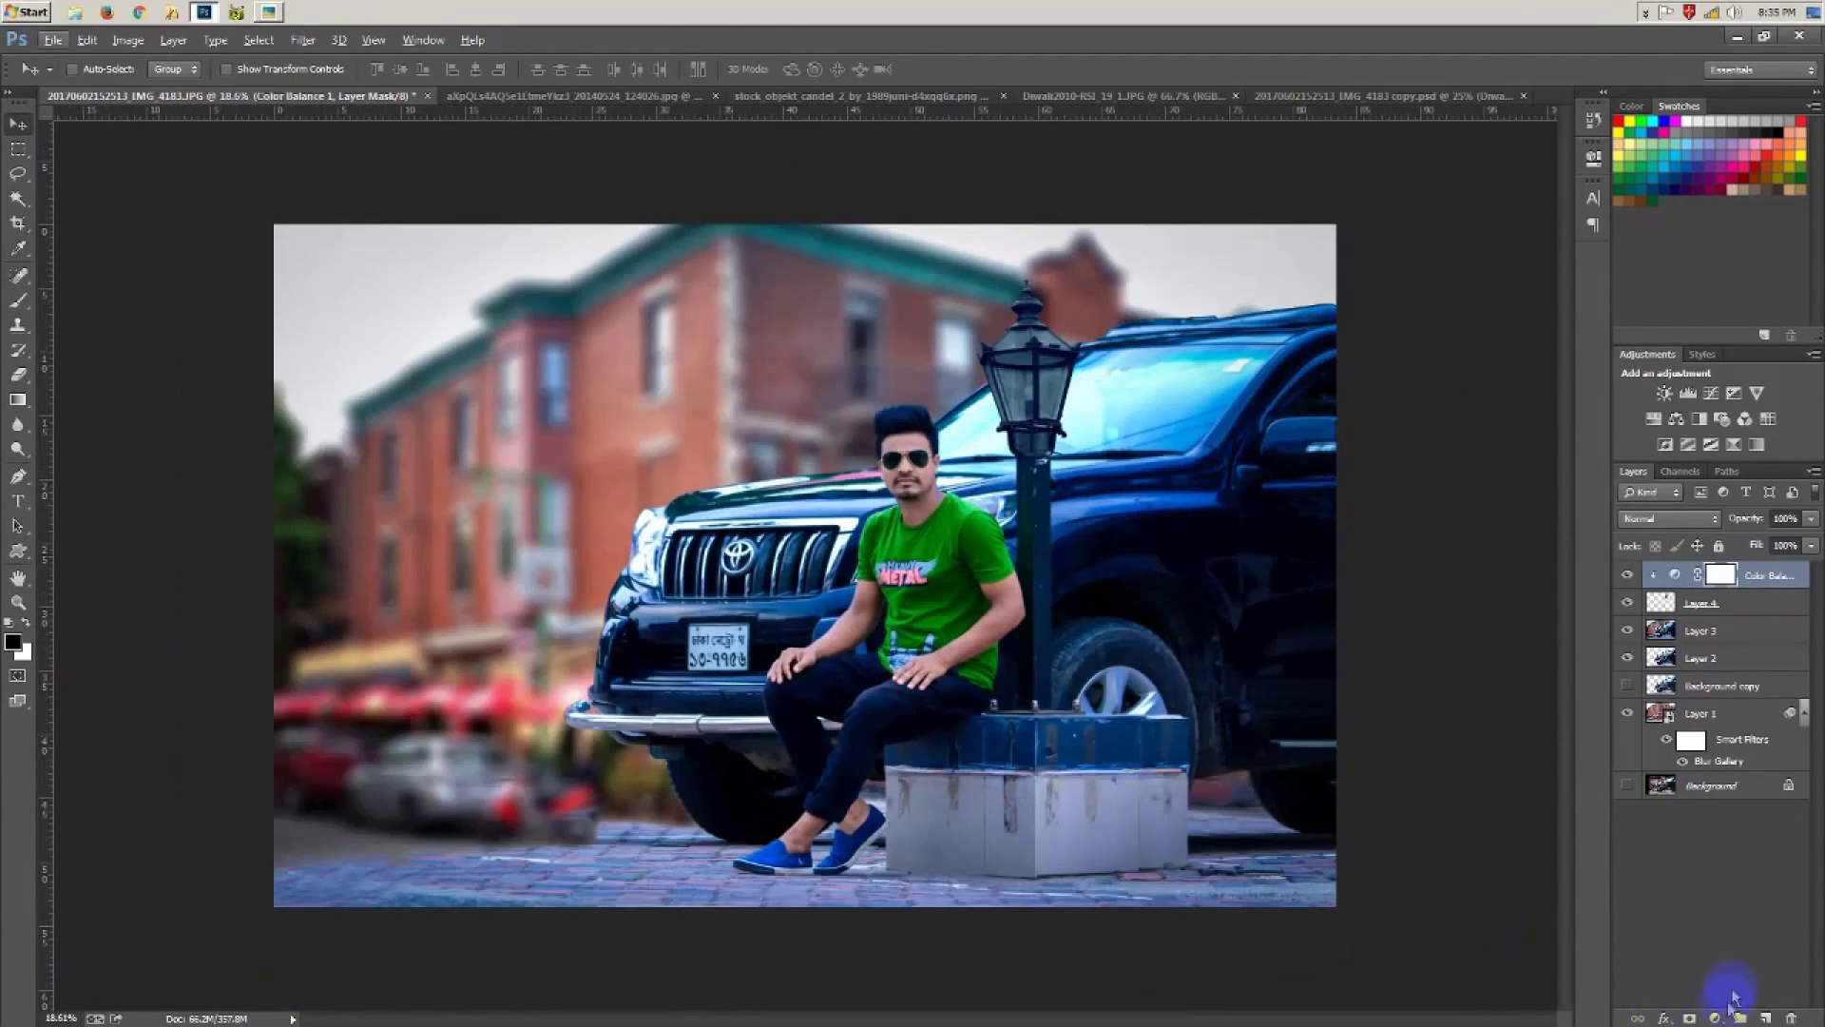
Step: Add Layer 5 as a stamped merged copy of all visible layers and pick the Blur tool
left_click(1766, 1015)
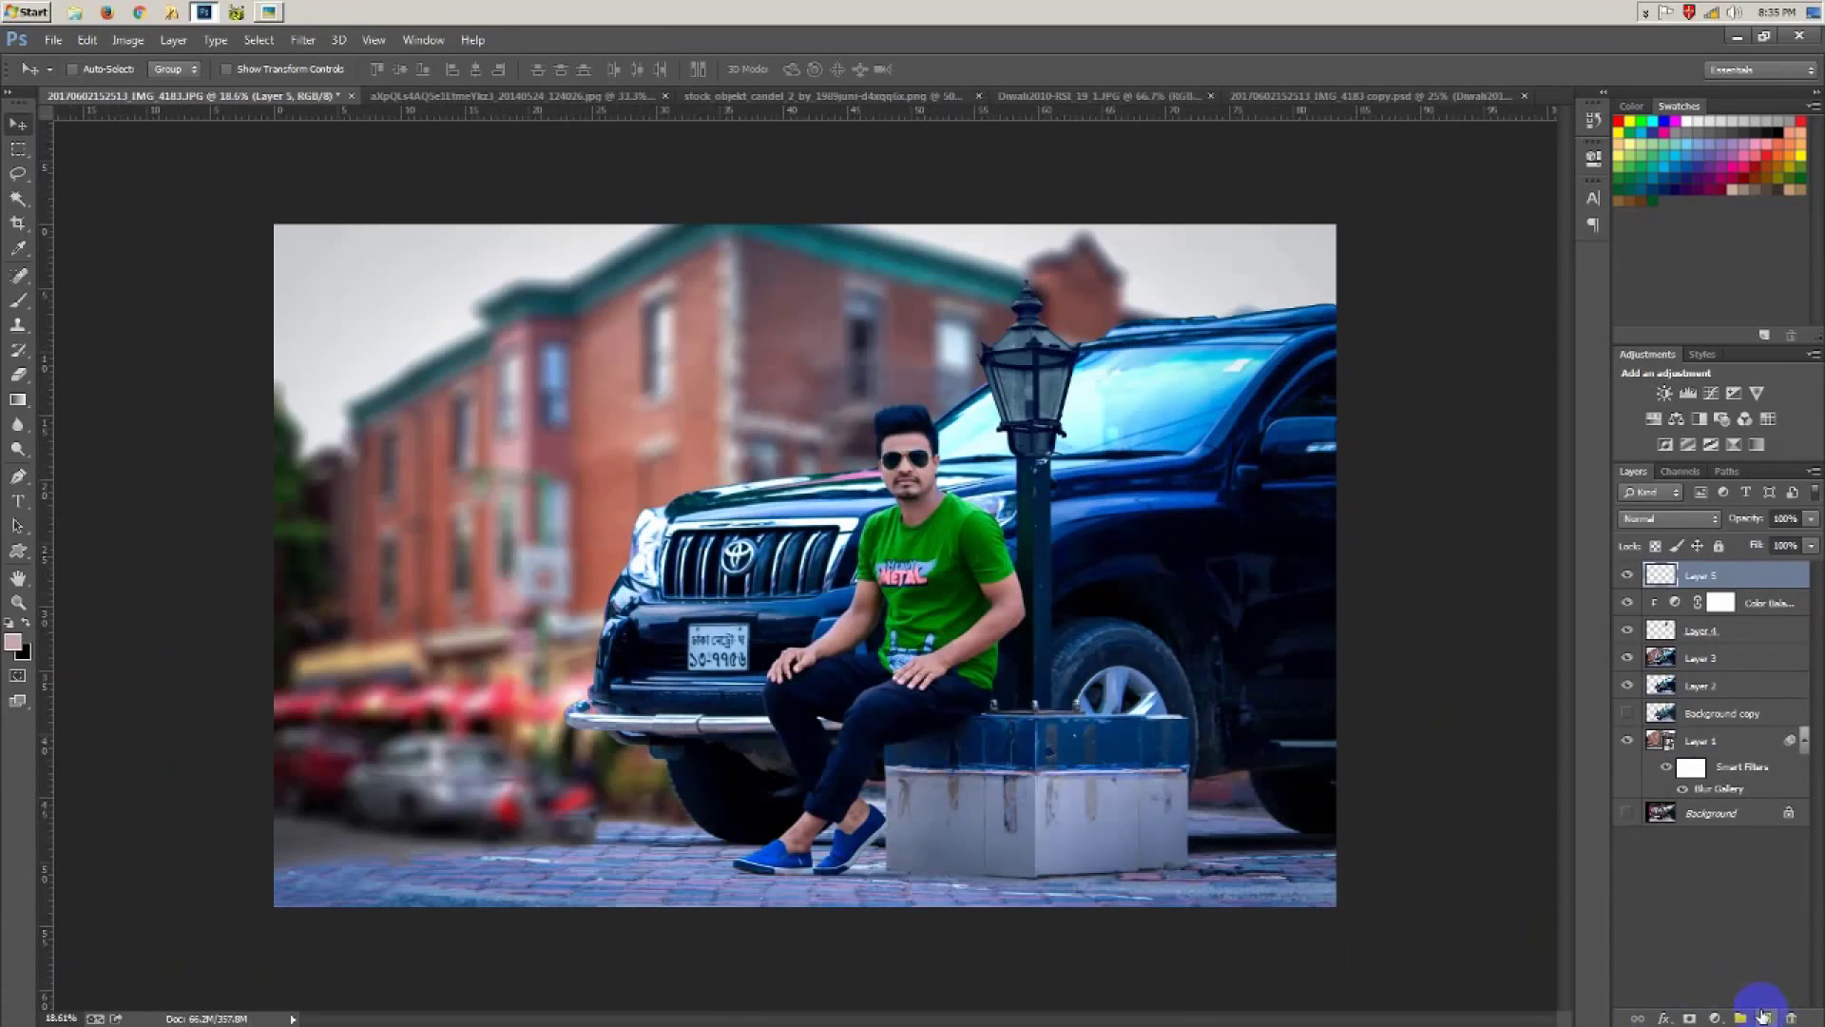
key("ctrl+shift+alt+e")
scroll(705, 571, "up", 2)
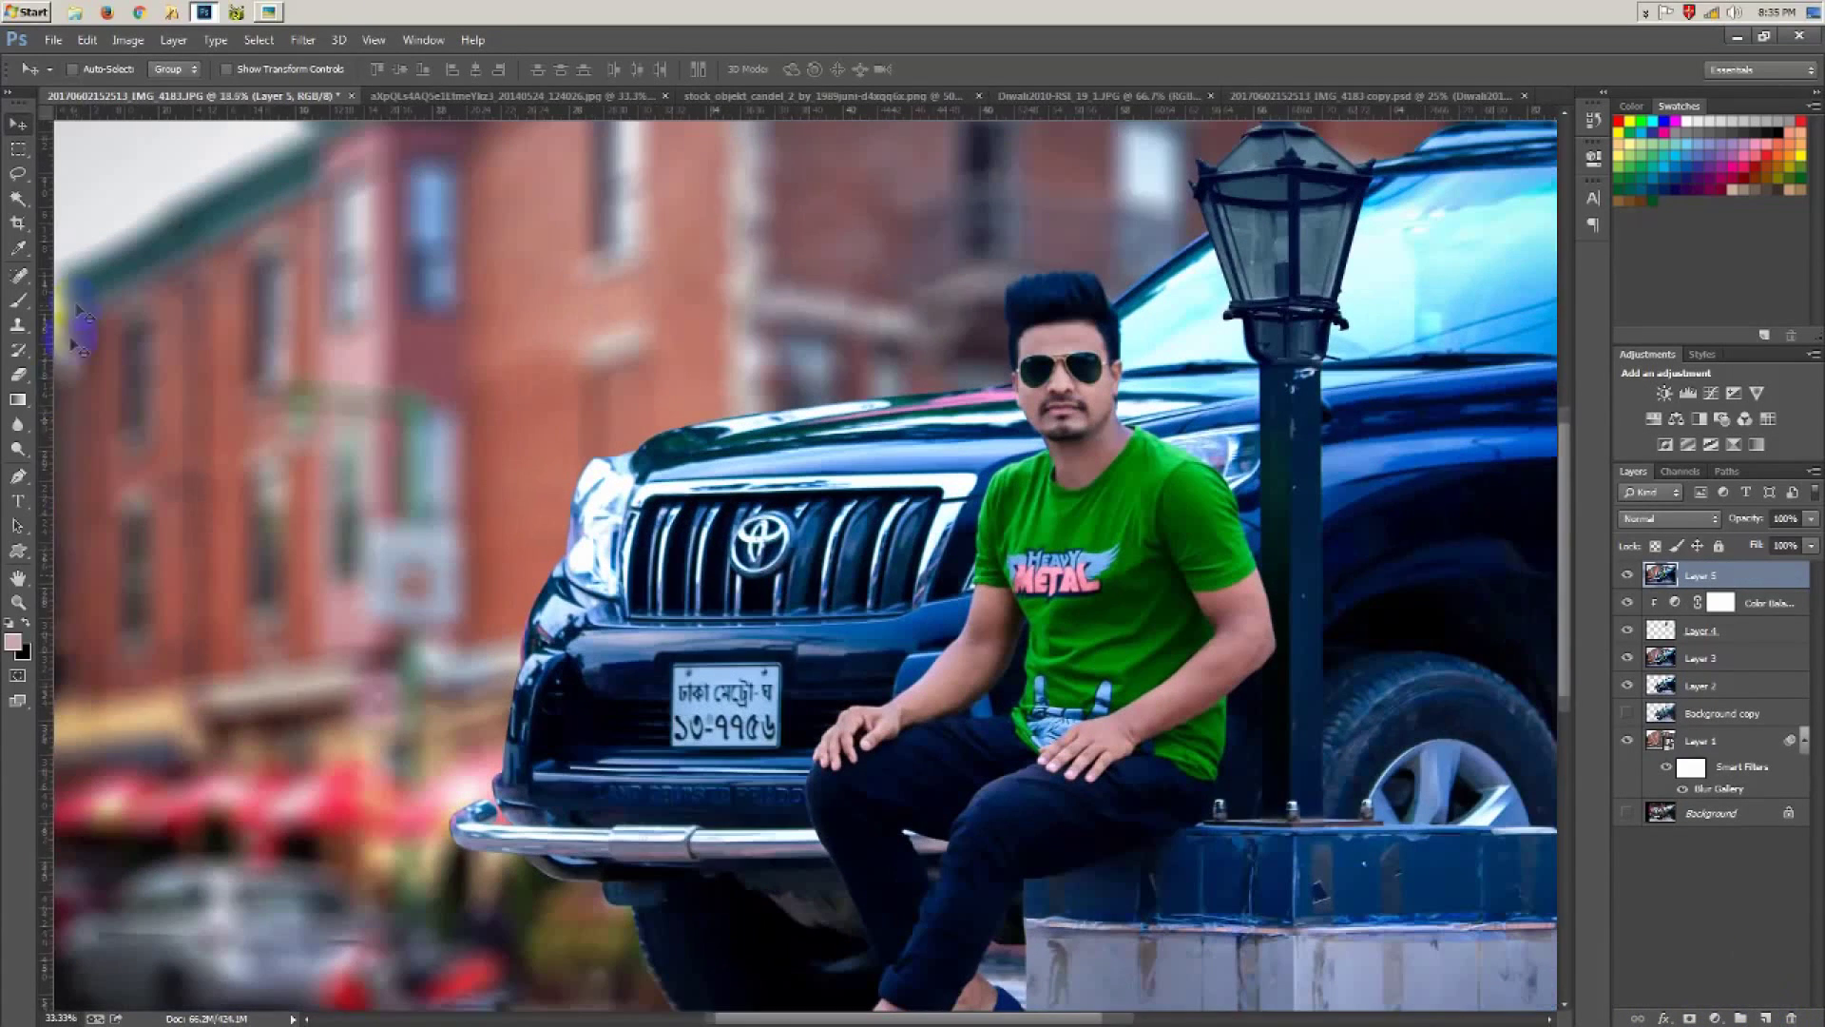
left_click(28, 434)
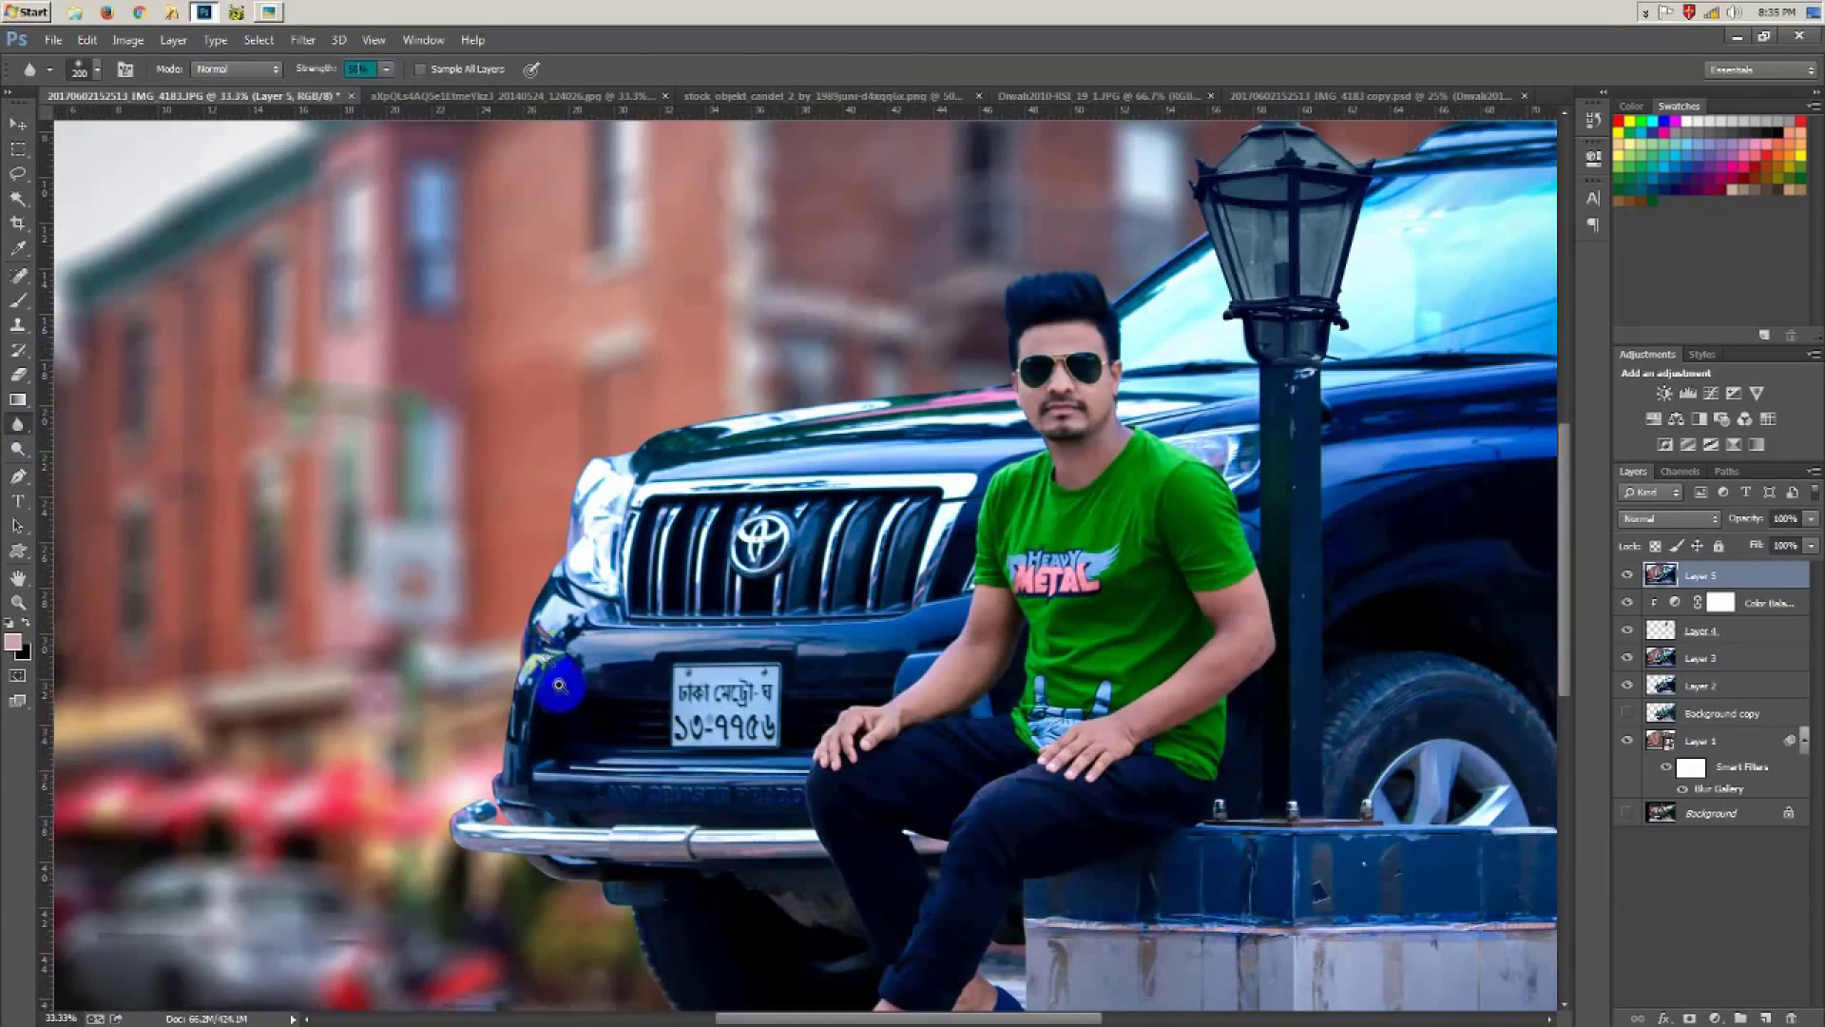
scroll(550, 709, "up", 2)
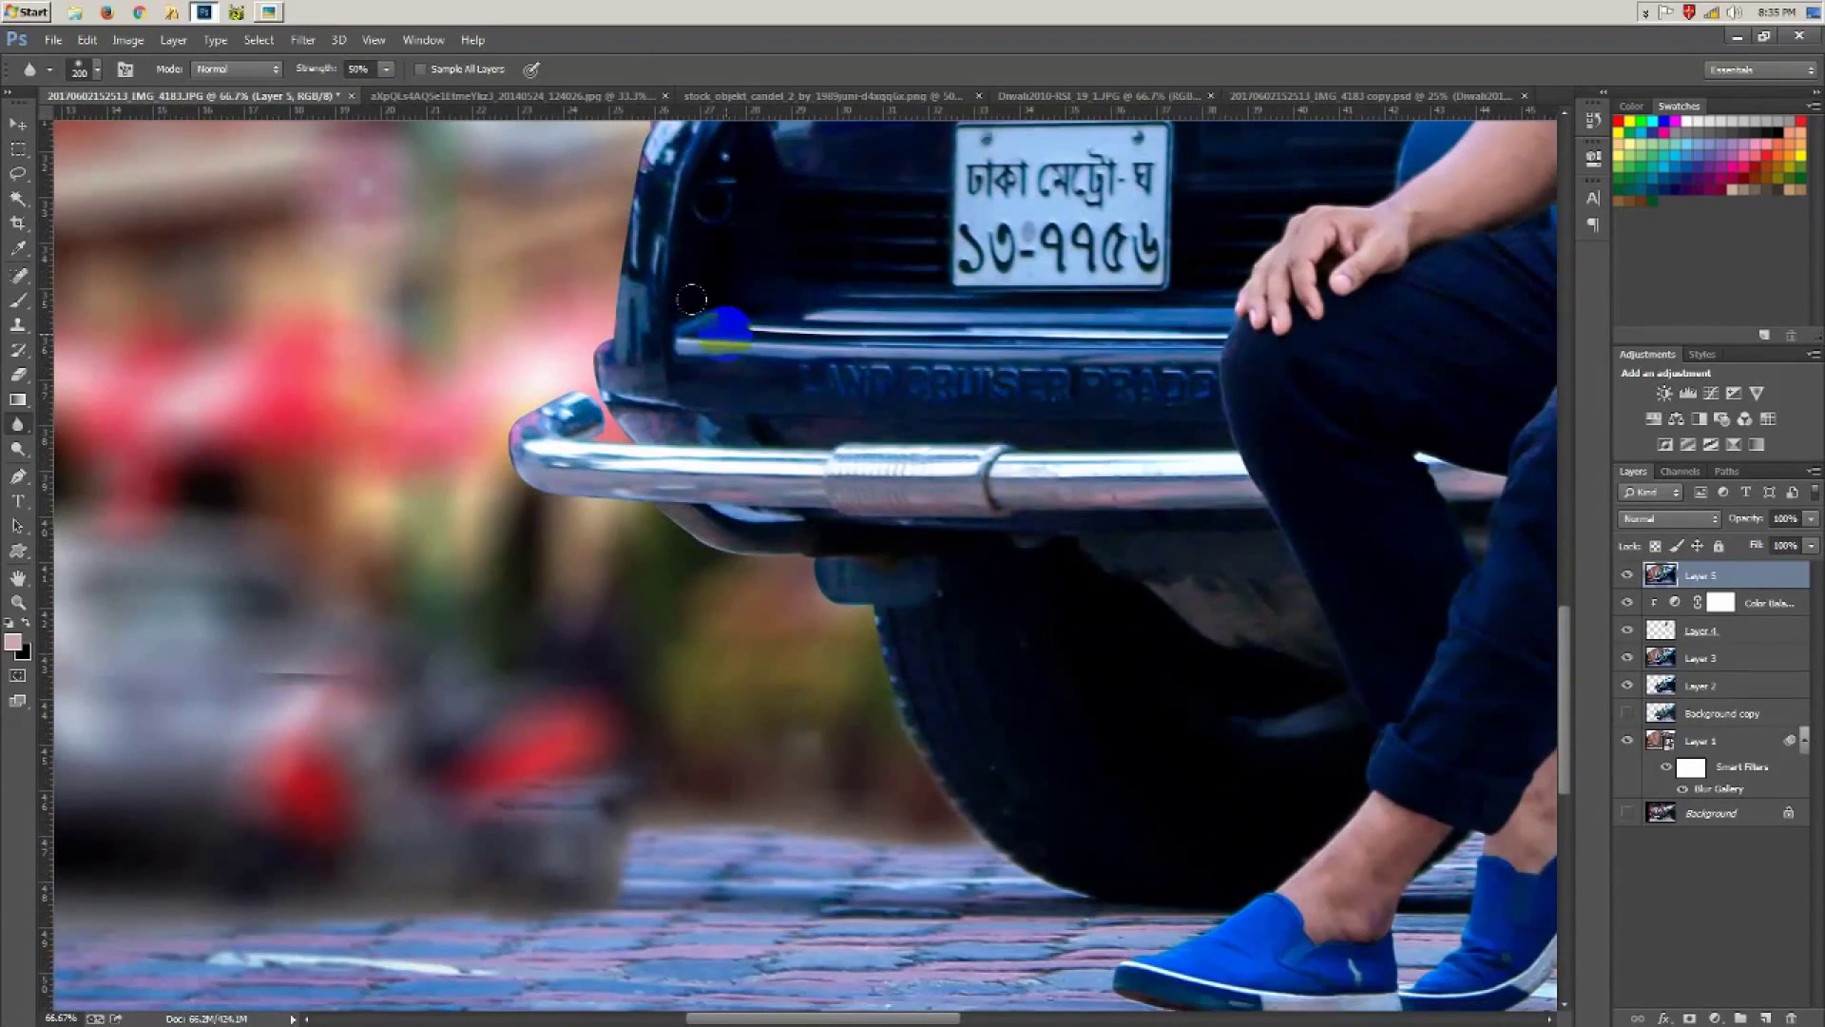
Step: Blur the SUV's tyre edge and the bumper's lower and upper edges at 50% strength
mouse_move(938, 627)
left_mouse_down()
mouse_move(888, 645)
mouse_move(863, 593)
left_mouse_up()
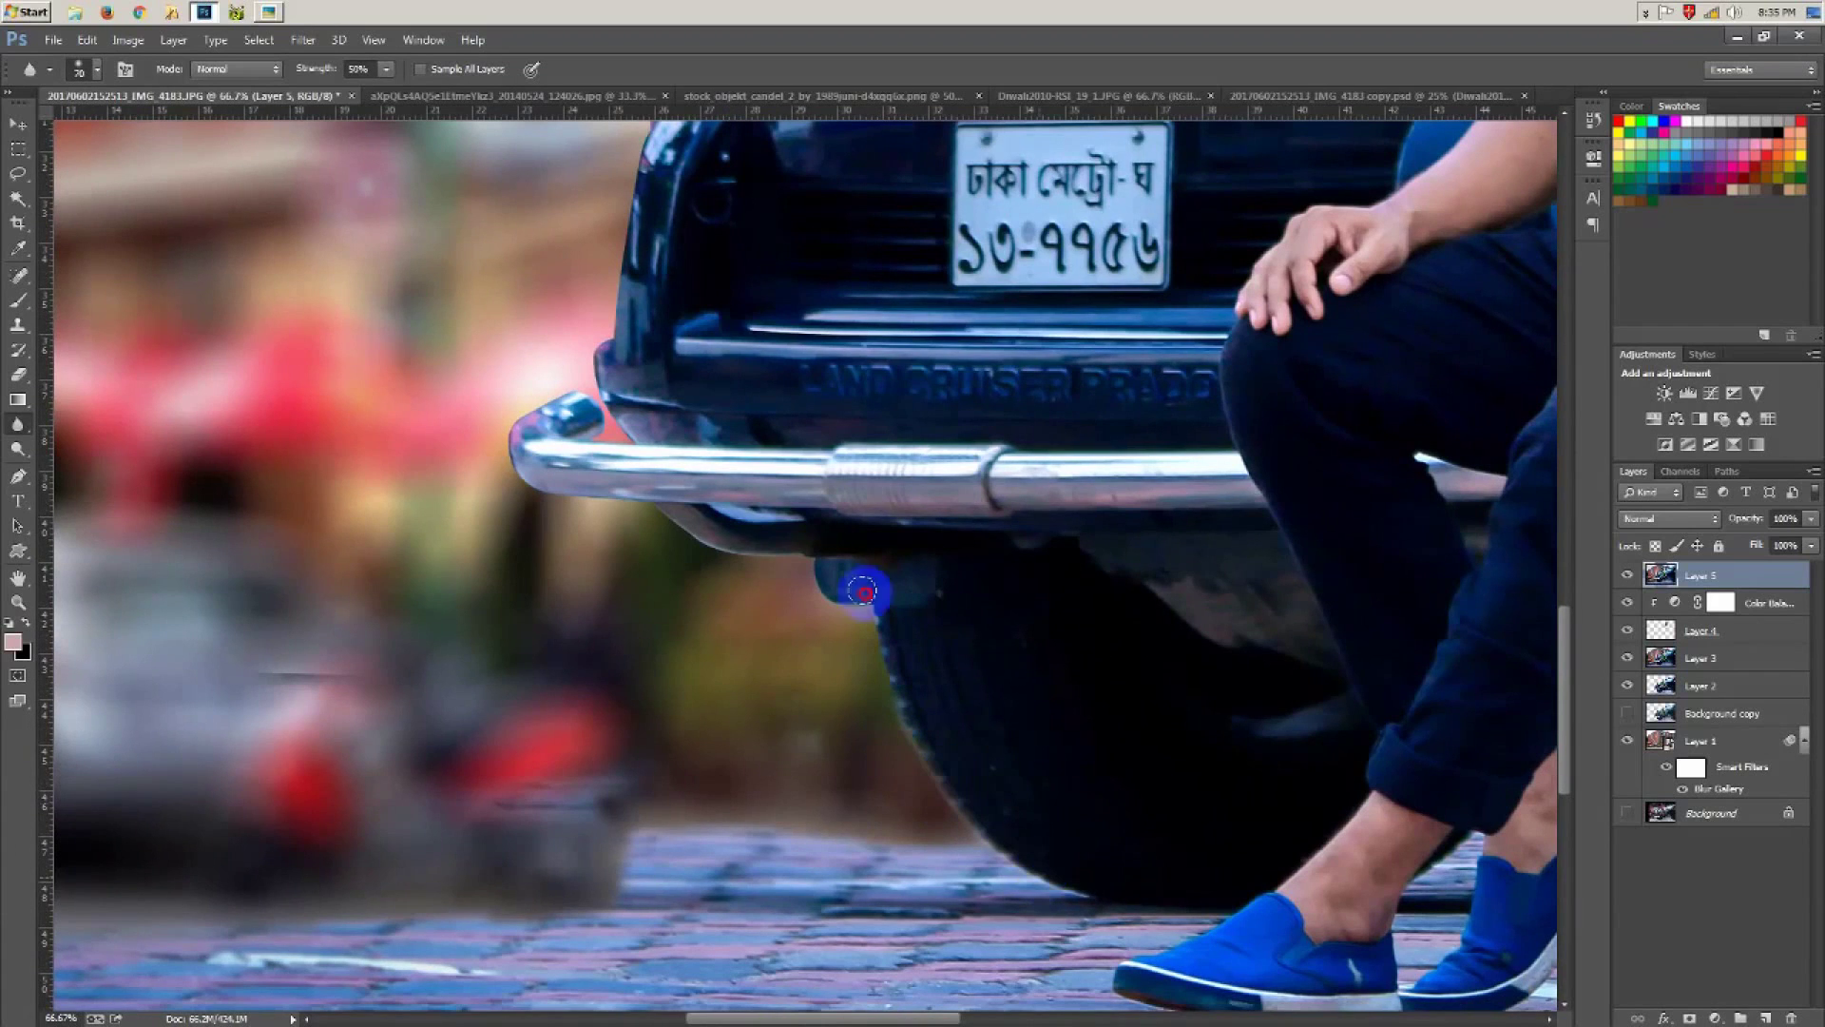
left_click_drag(863, 592, 799, 556)
left_click(732, 482, "ctrl")
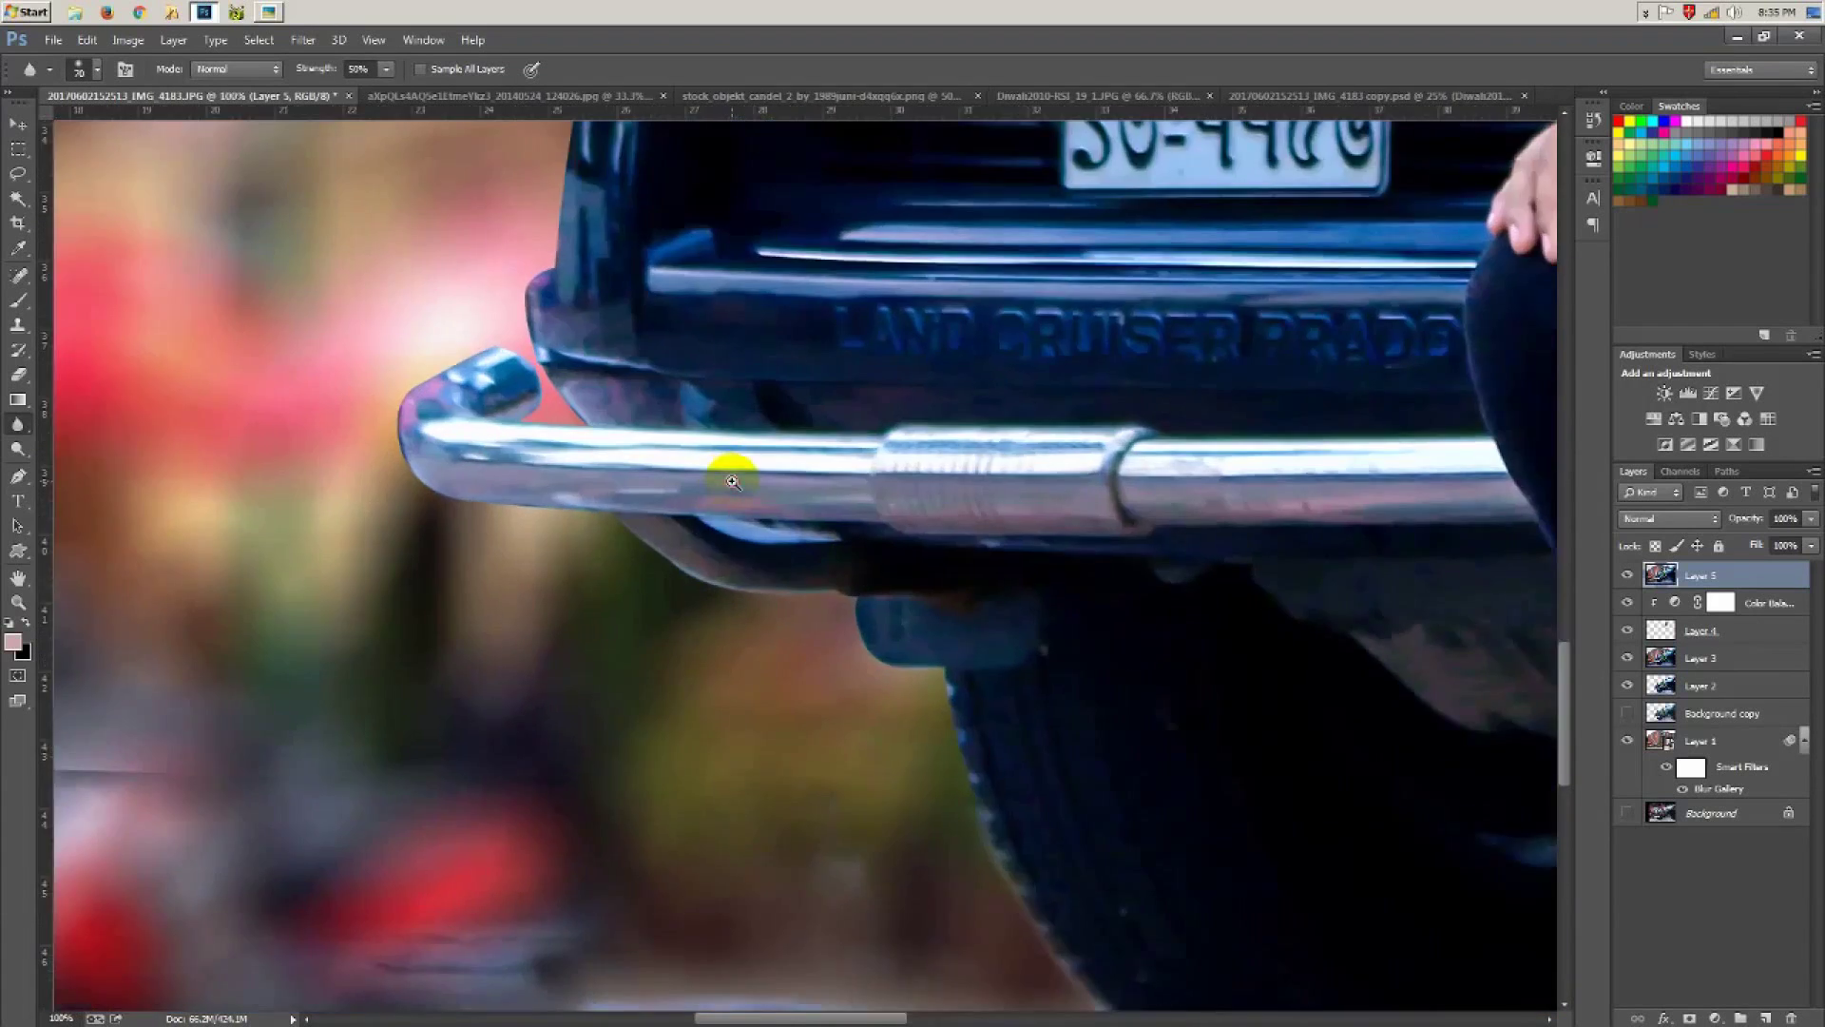
mouse_move(760, 664)
left_mouse_down()
mouse_move(503, 547)
mouse_move(652, 738)
left_mouse_up()
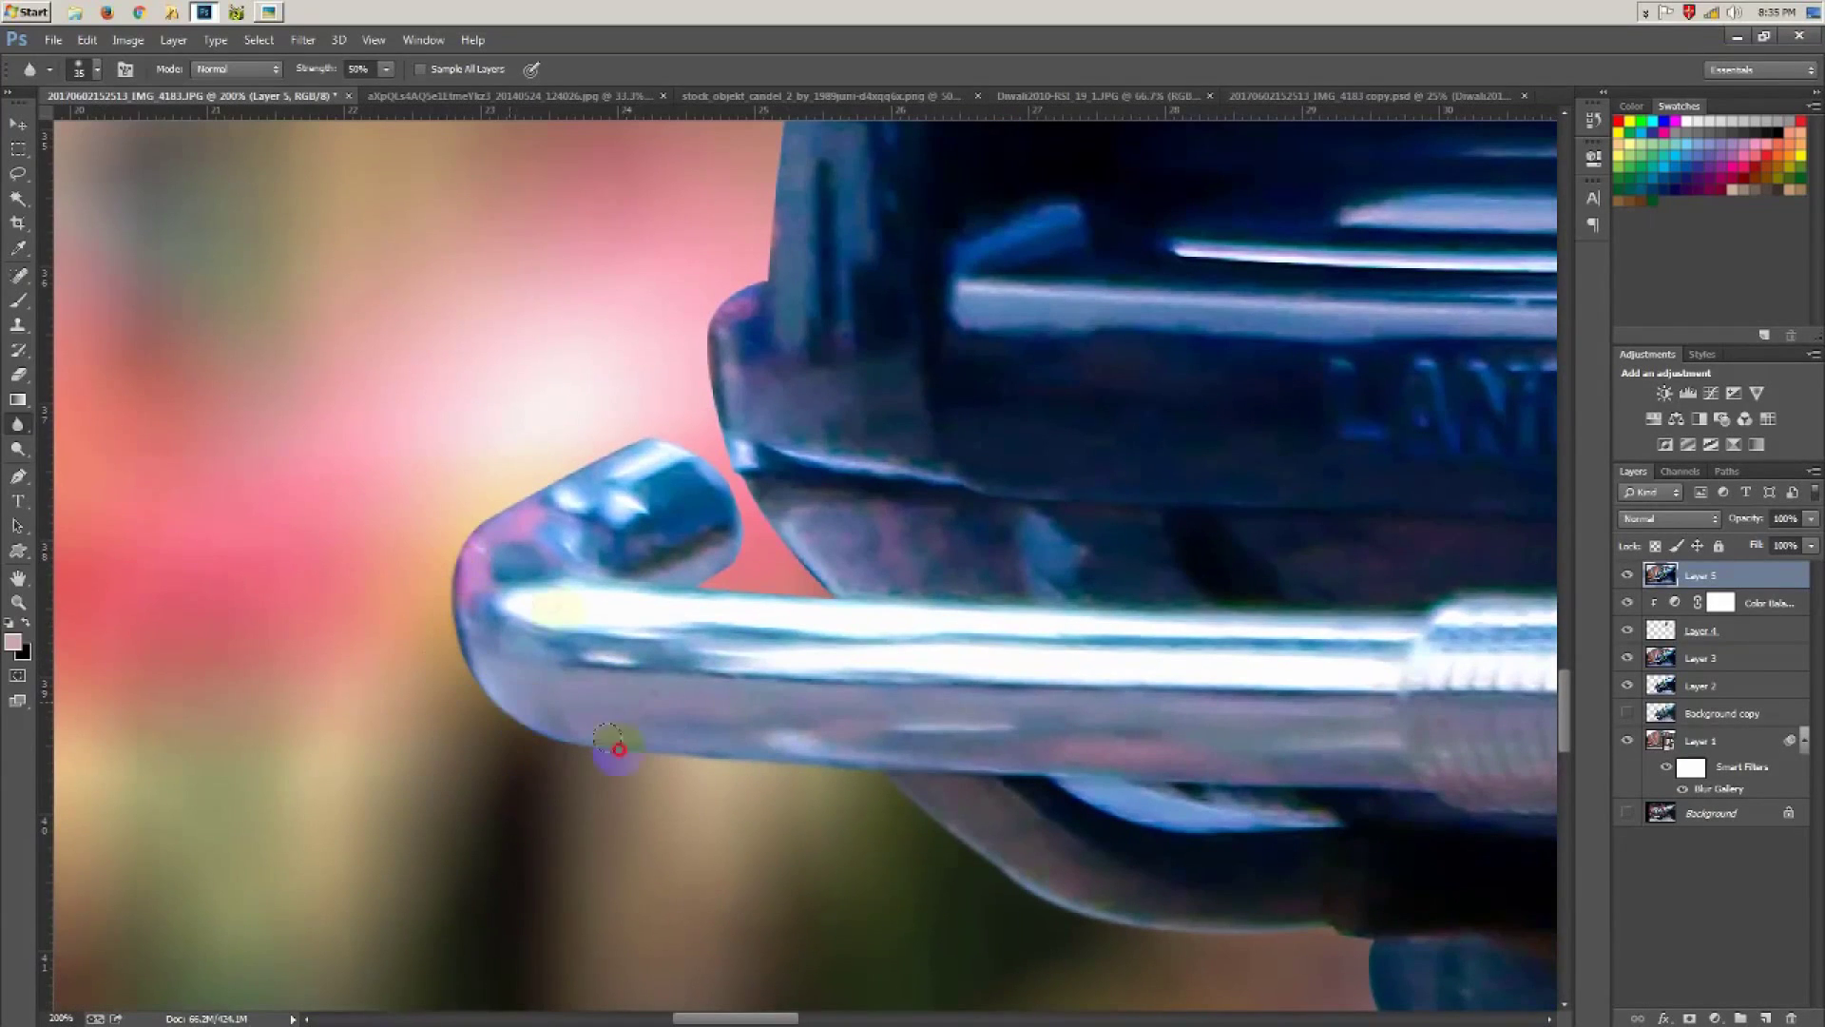
left_click_drag(606, 462, 788, 842)
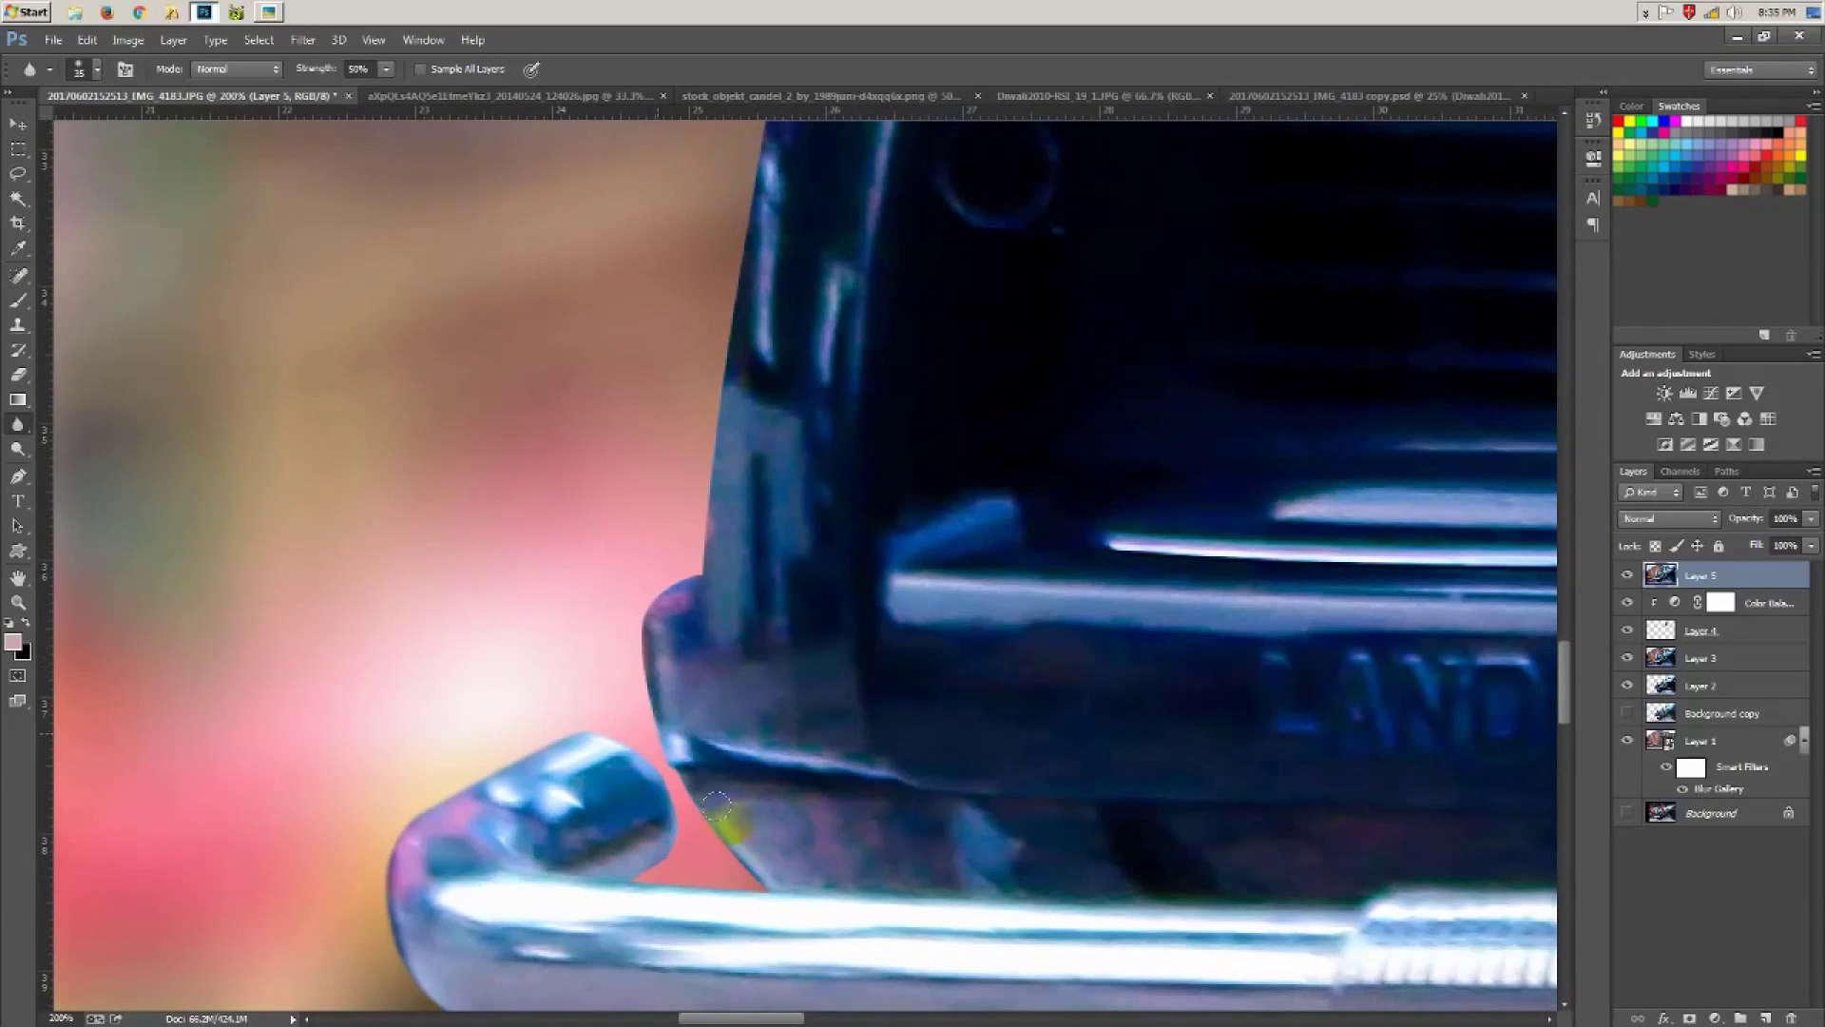
left_click_drag(793, 404, 527, 691)
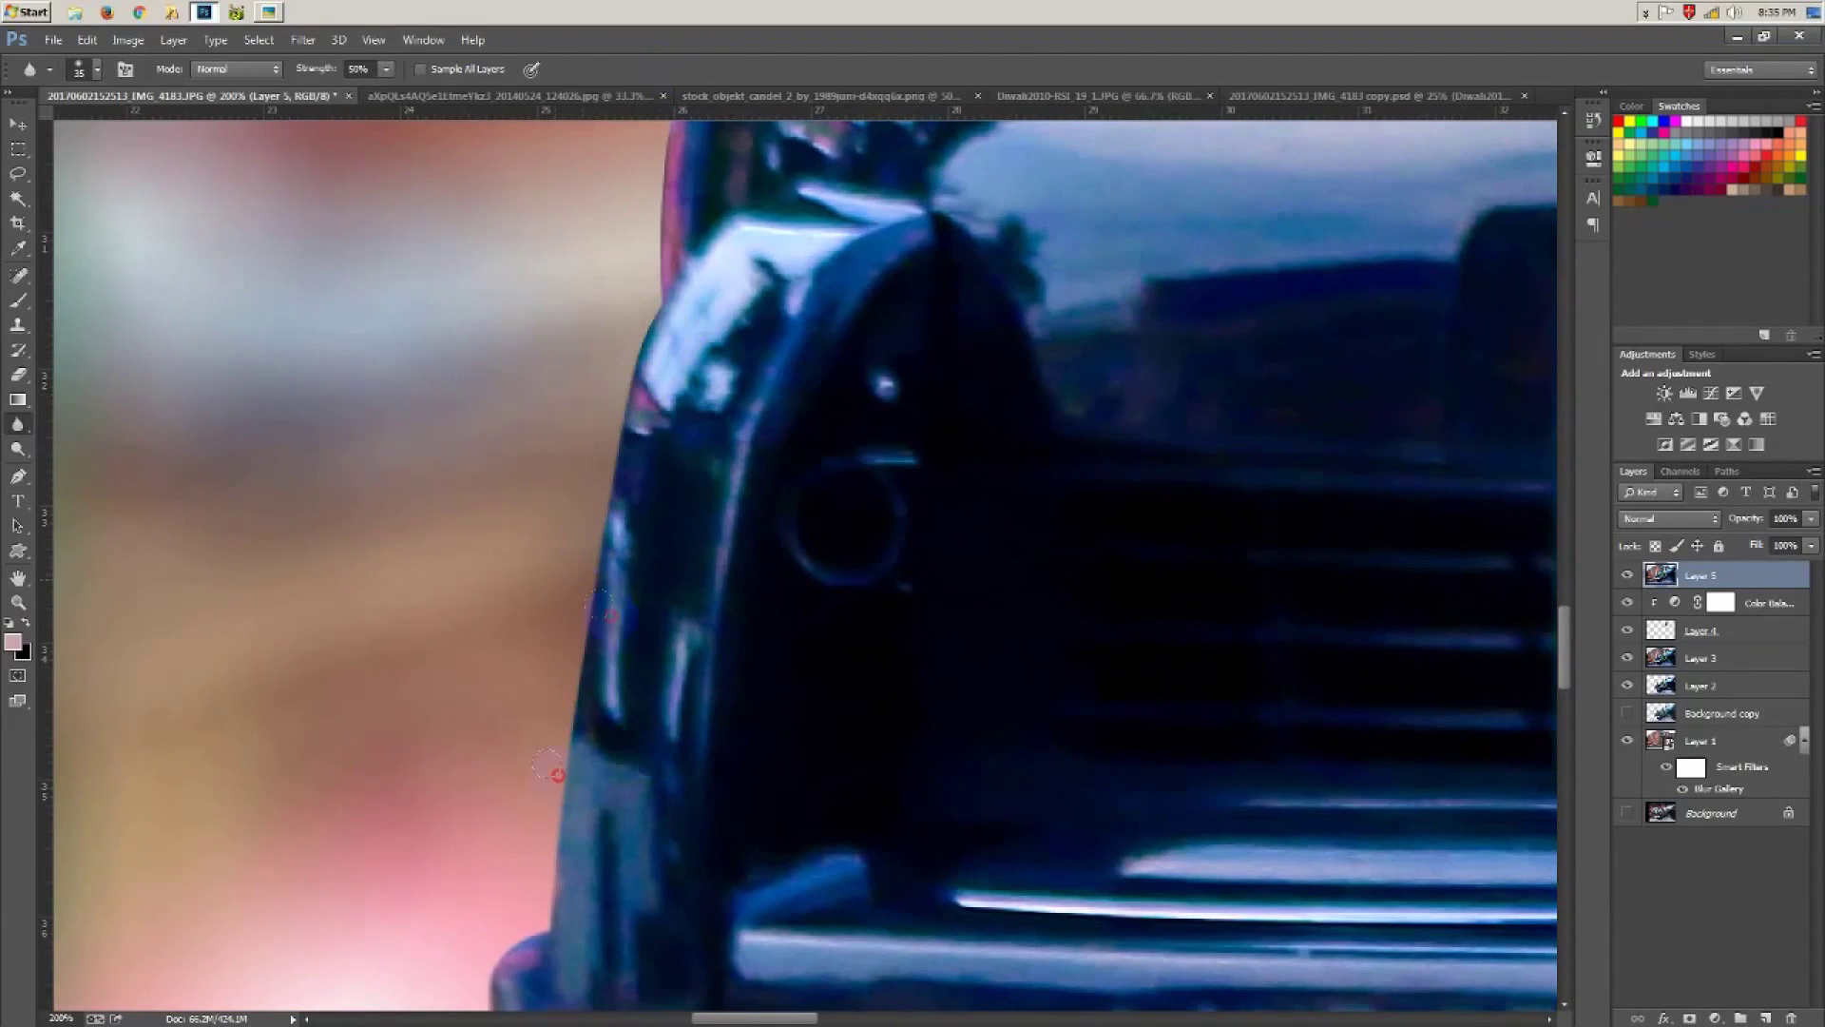
left_click(650, 251)
Step: Pan along the grille, headlight and bonnet edge up to the man's face and the lamp
left_click_drag(714, 251, 618, 641)
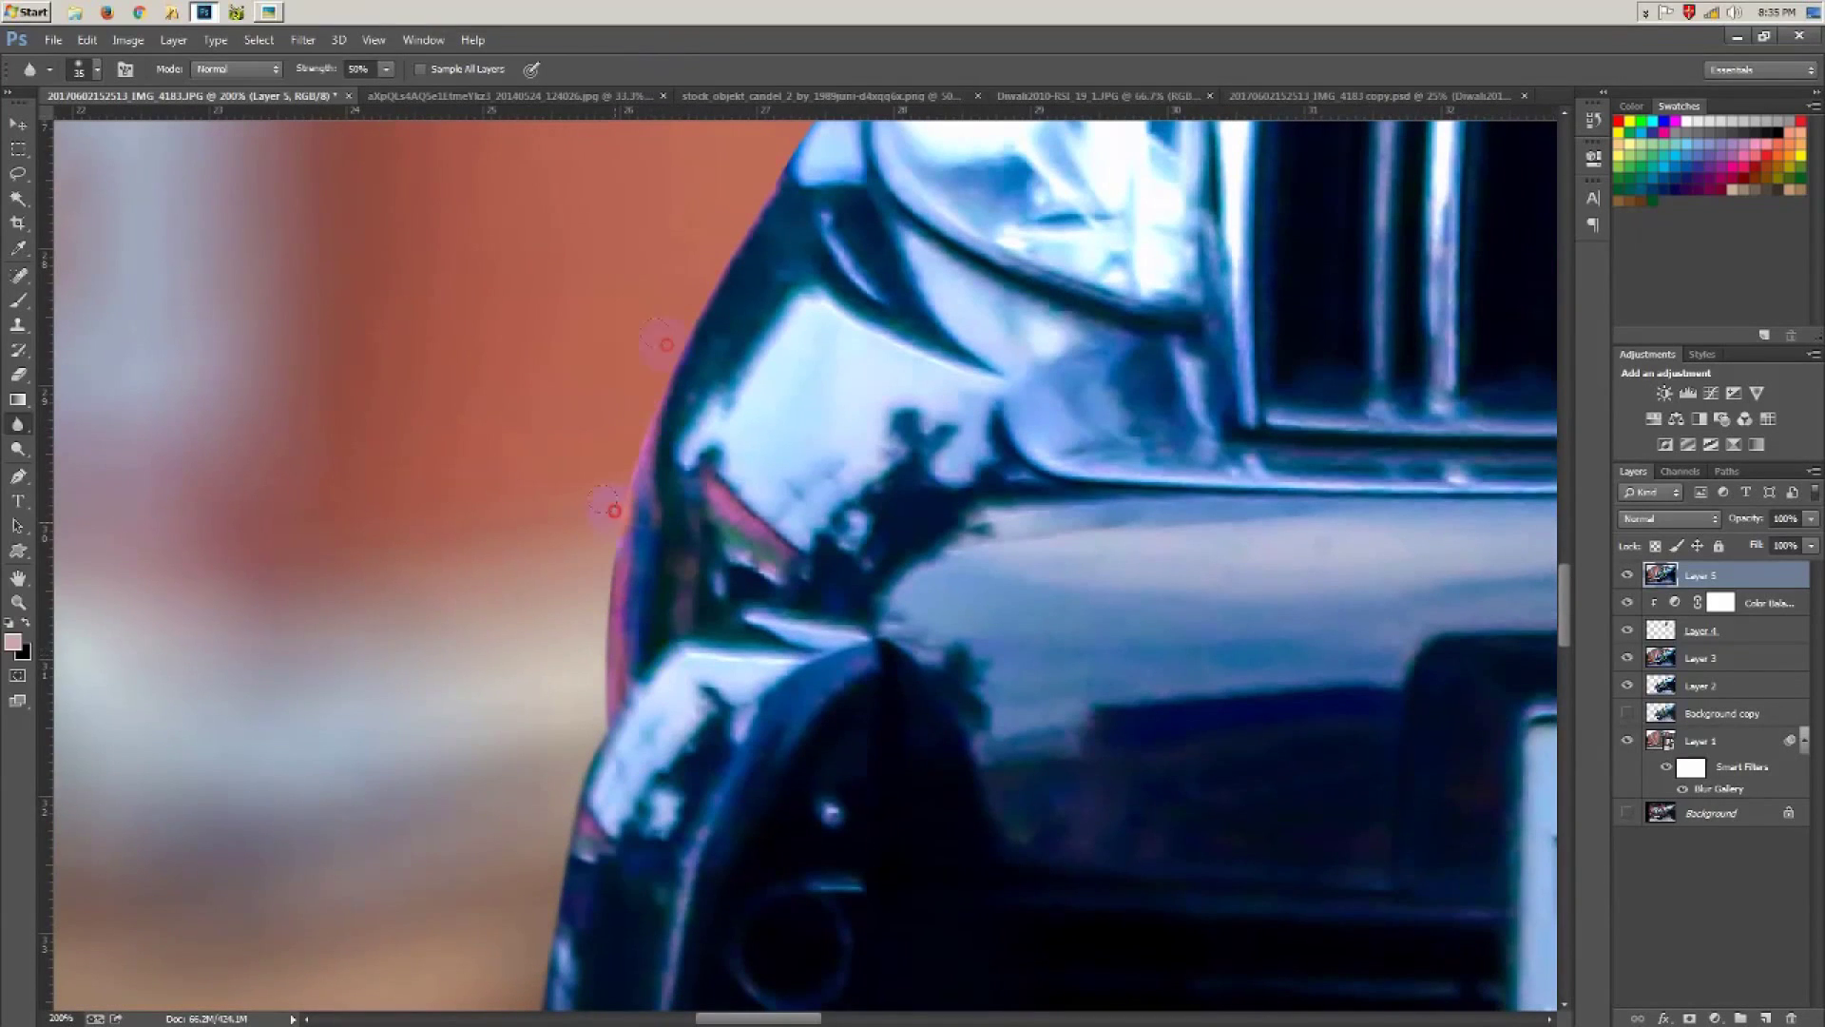
left_click_drag(804, 141, 533, 570)
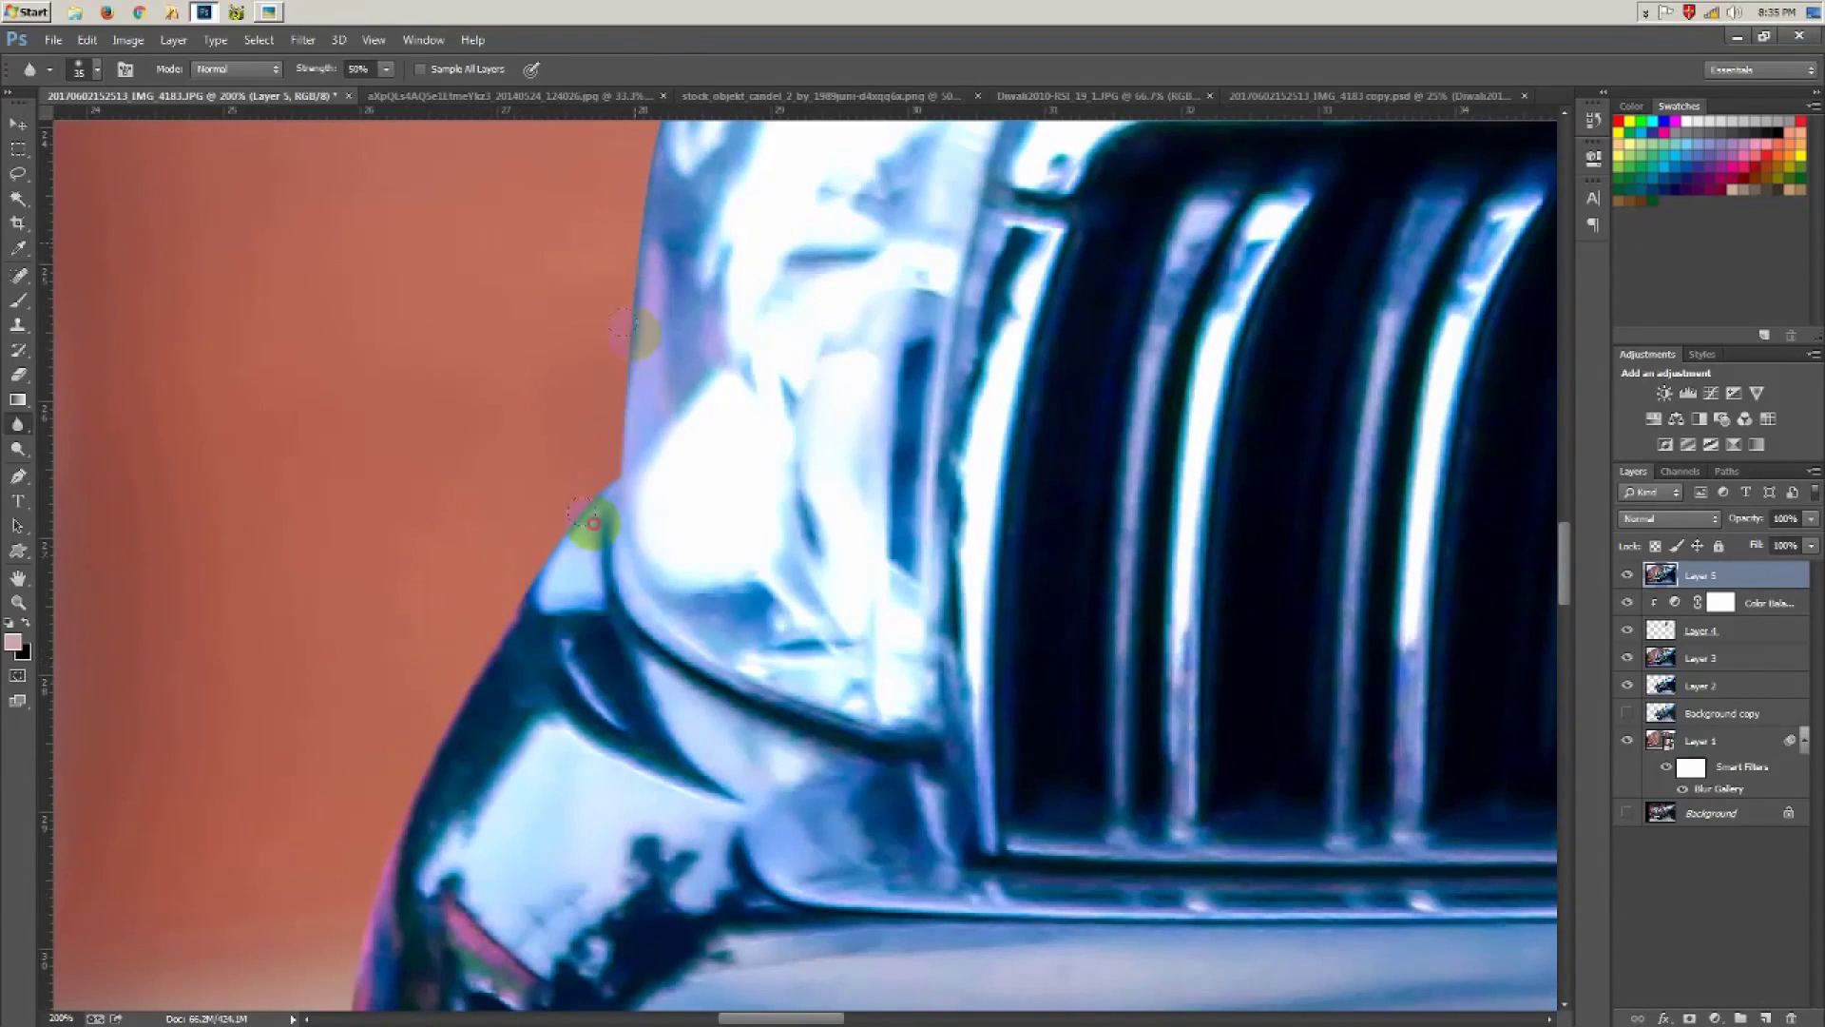
left_click_drag(737, 448, 594, 663)
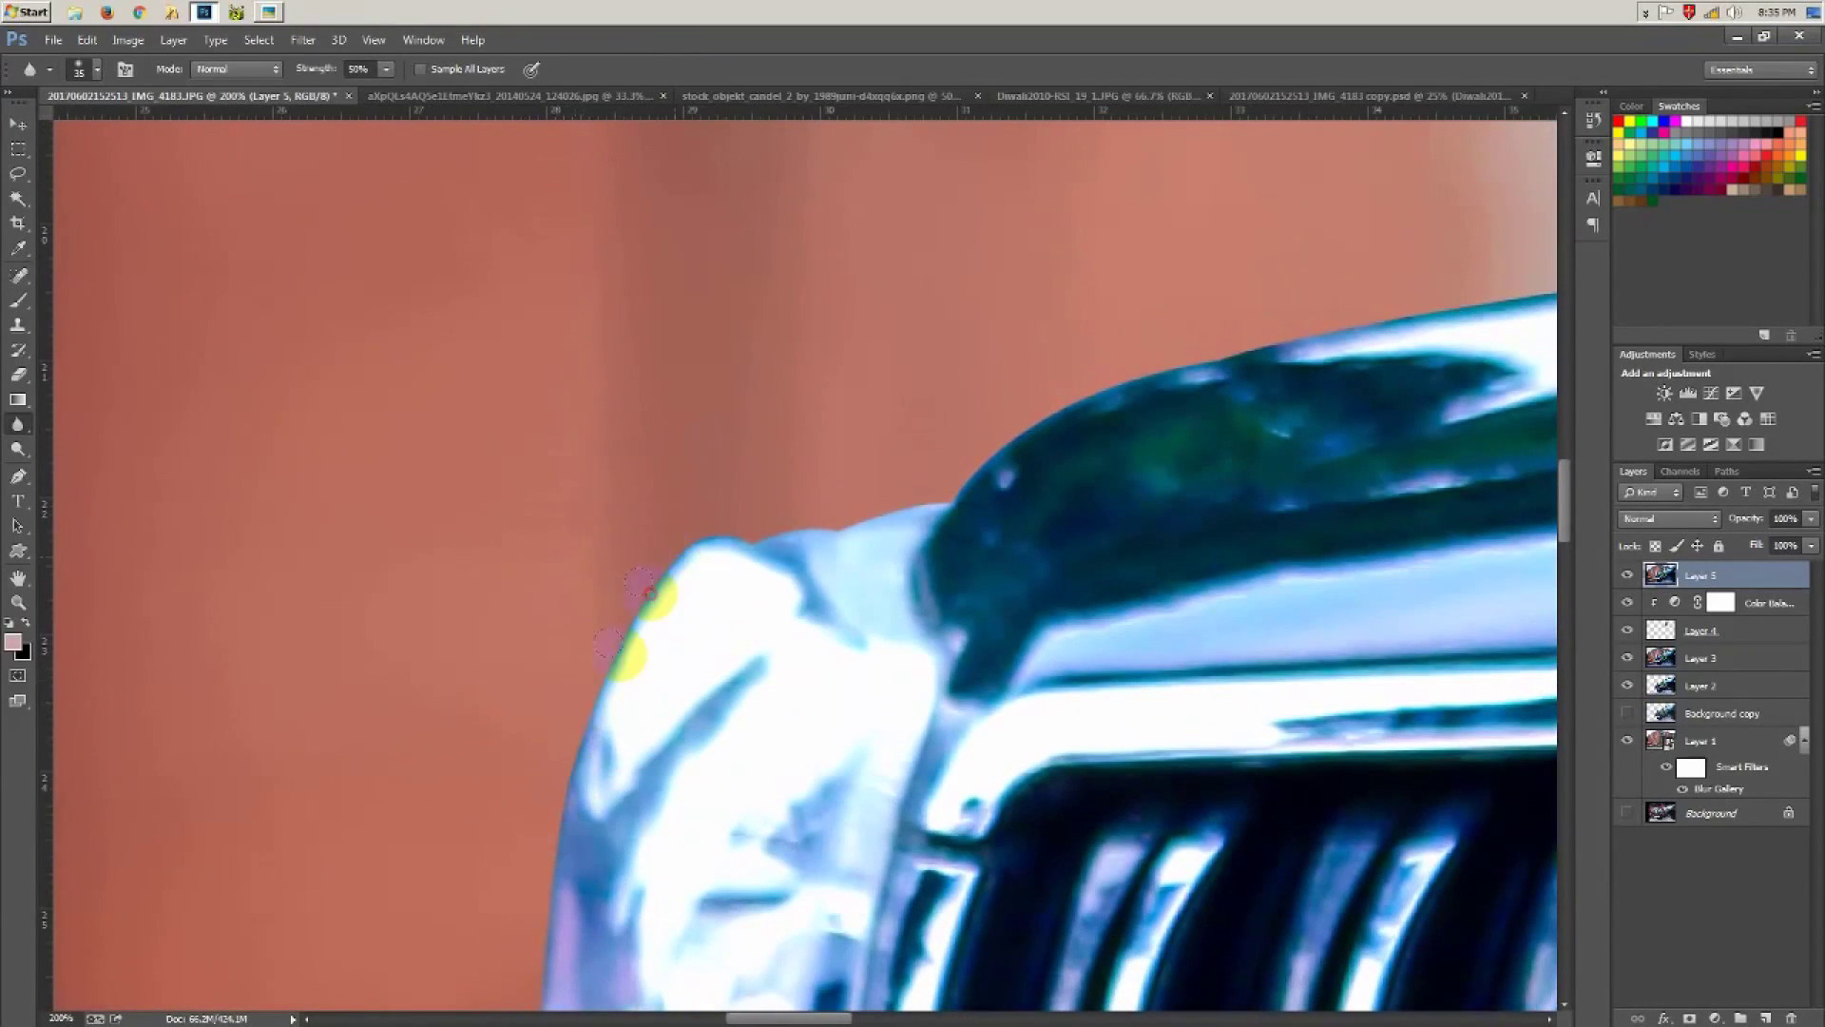
left_click_drag(1176, 364, 650, 537)
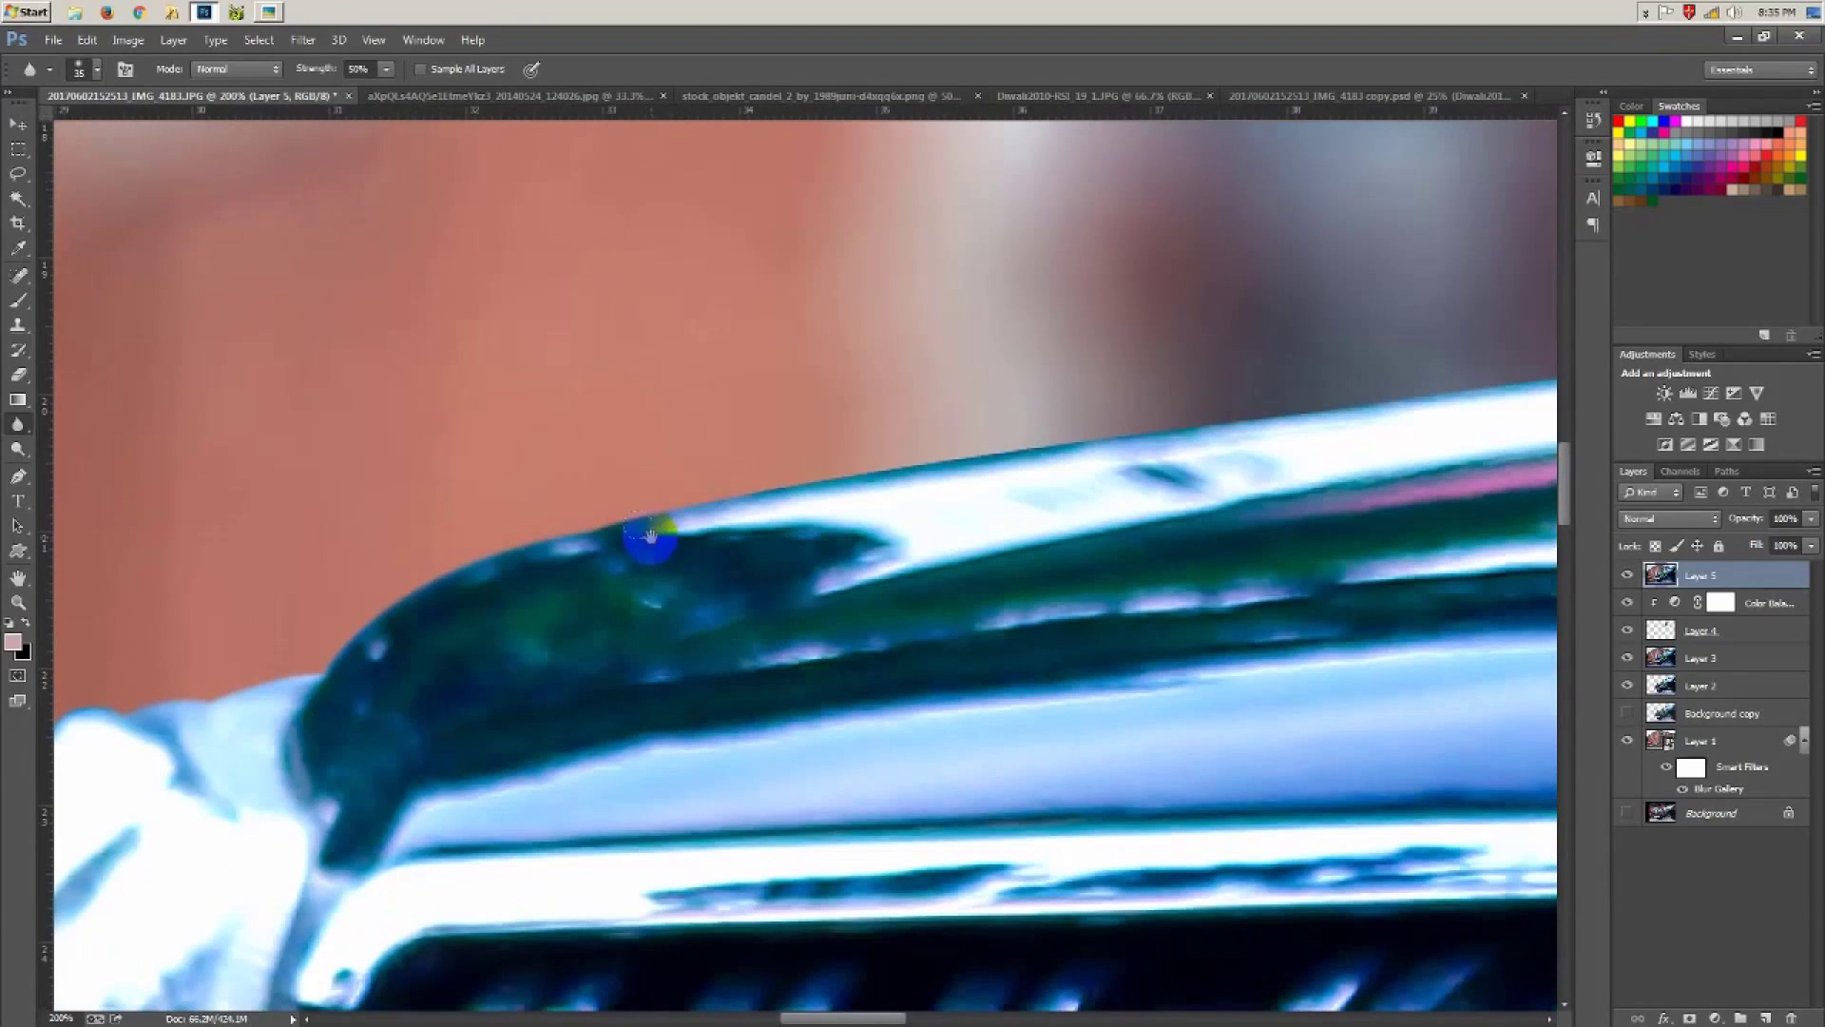
left_click_drag(1275, 412, 466, 478)
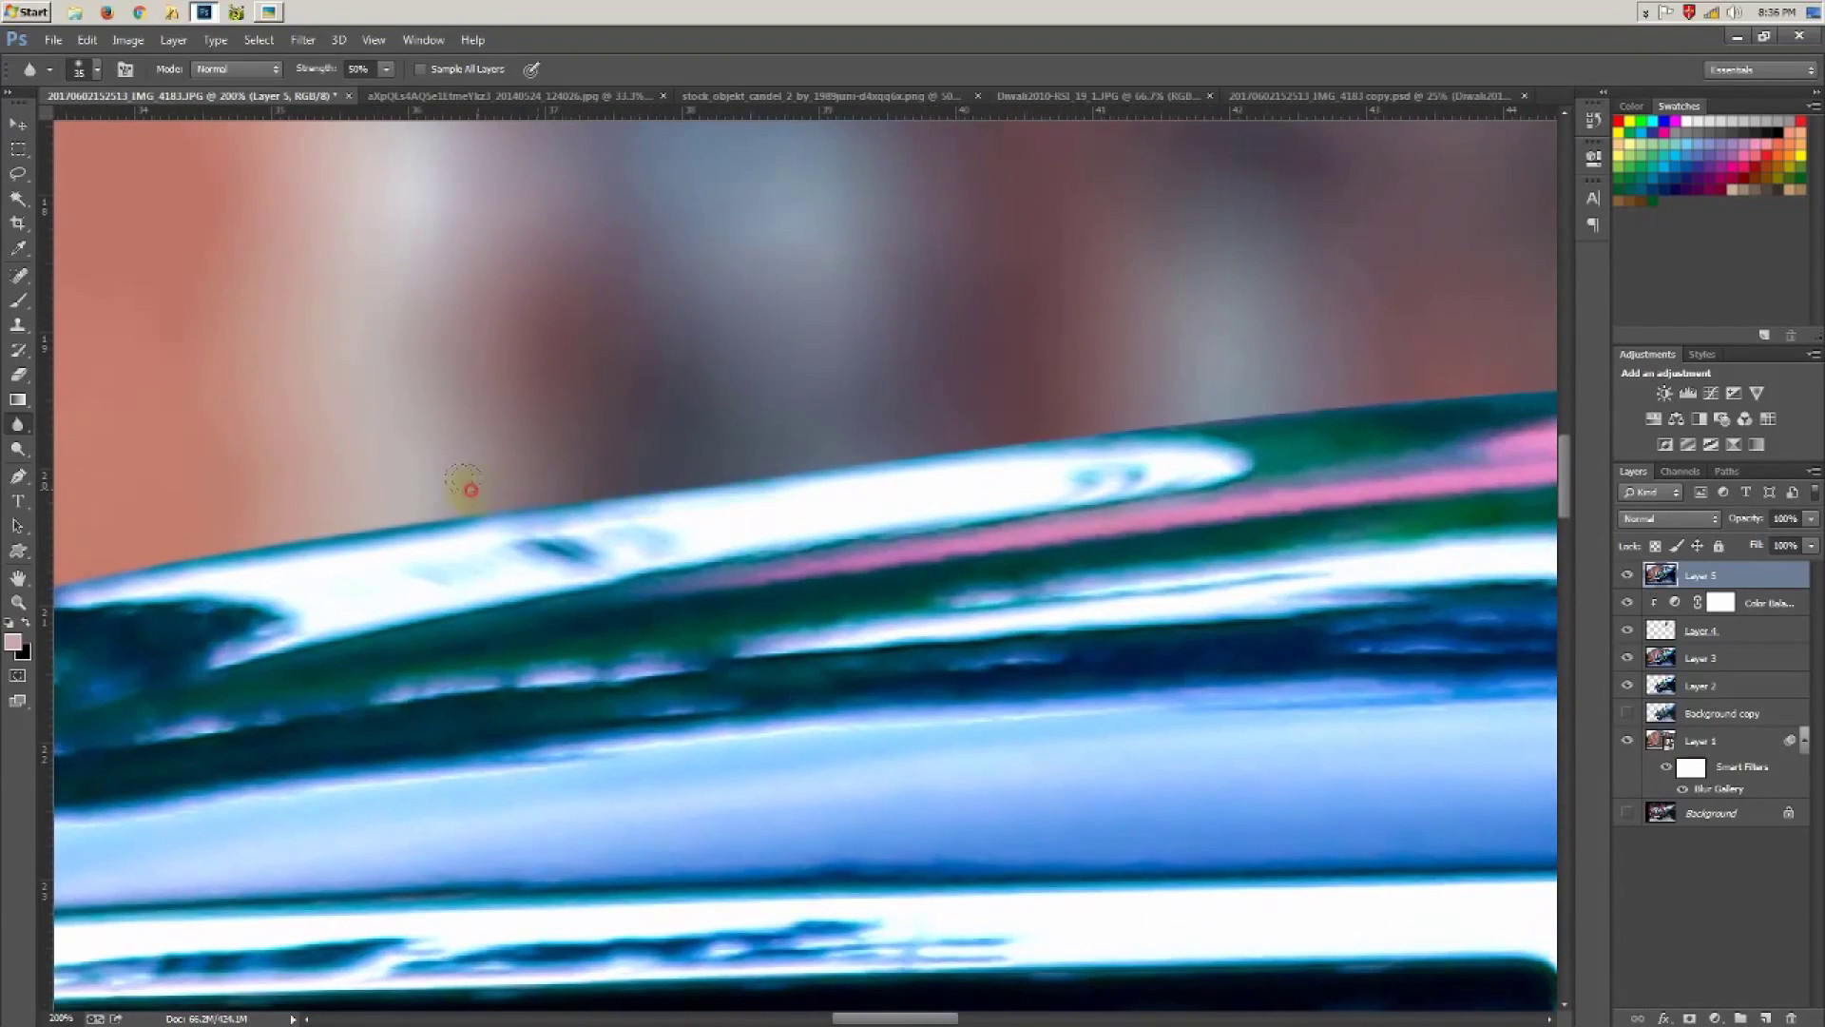
left_click_drag(1127, 415, 827, 407)
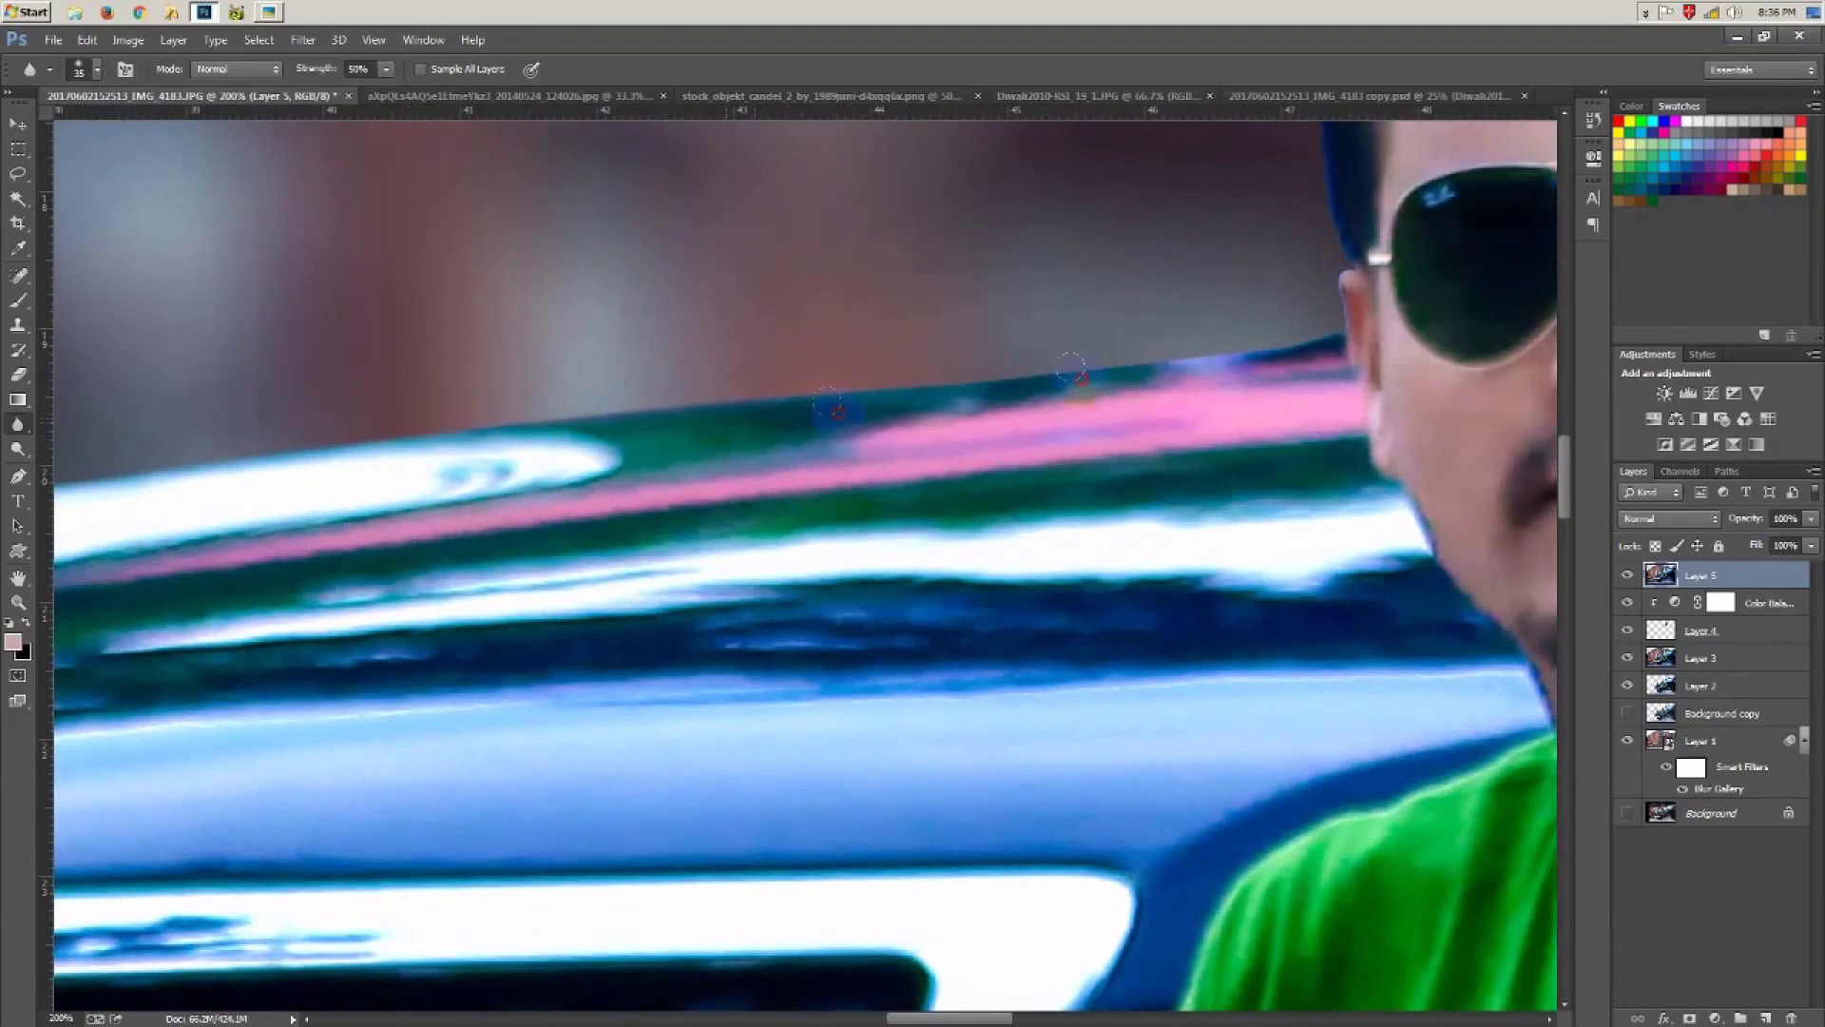
left_click_drag(1002, 434, 456, 427)
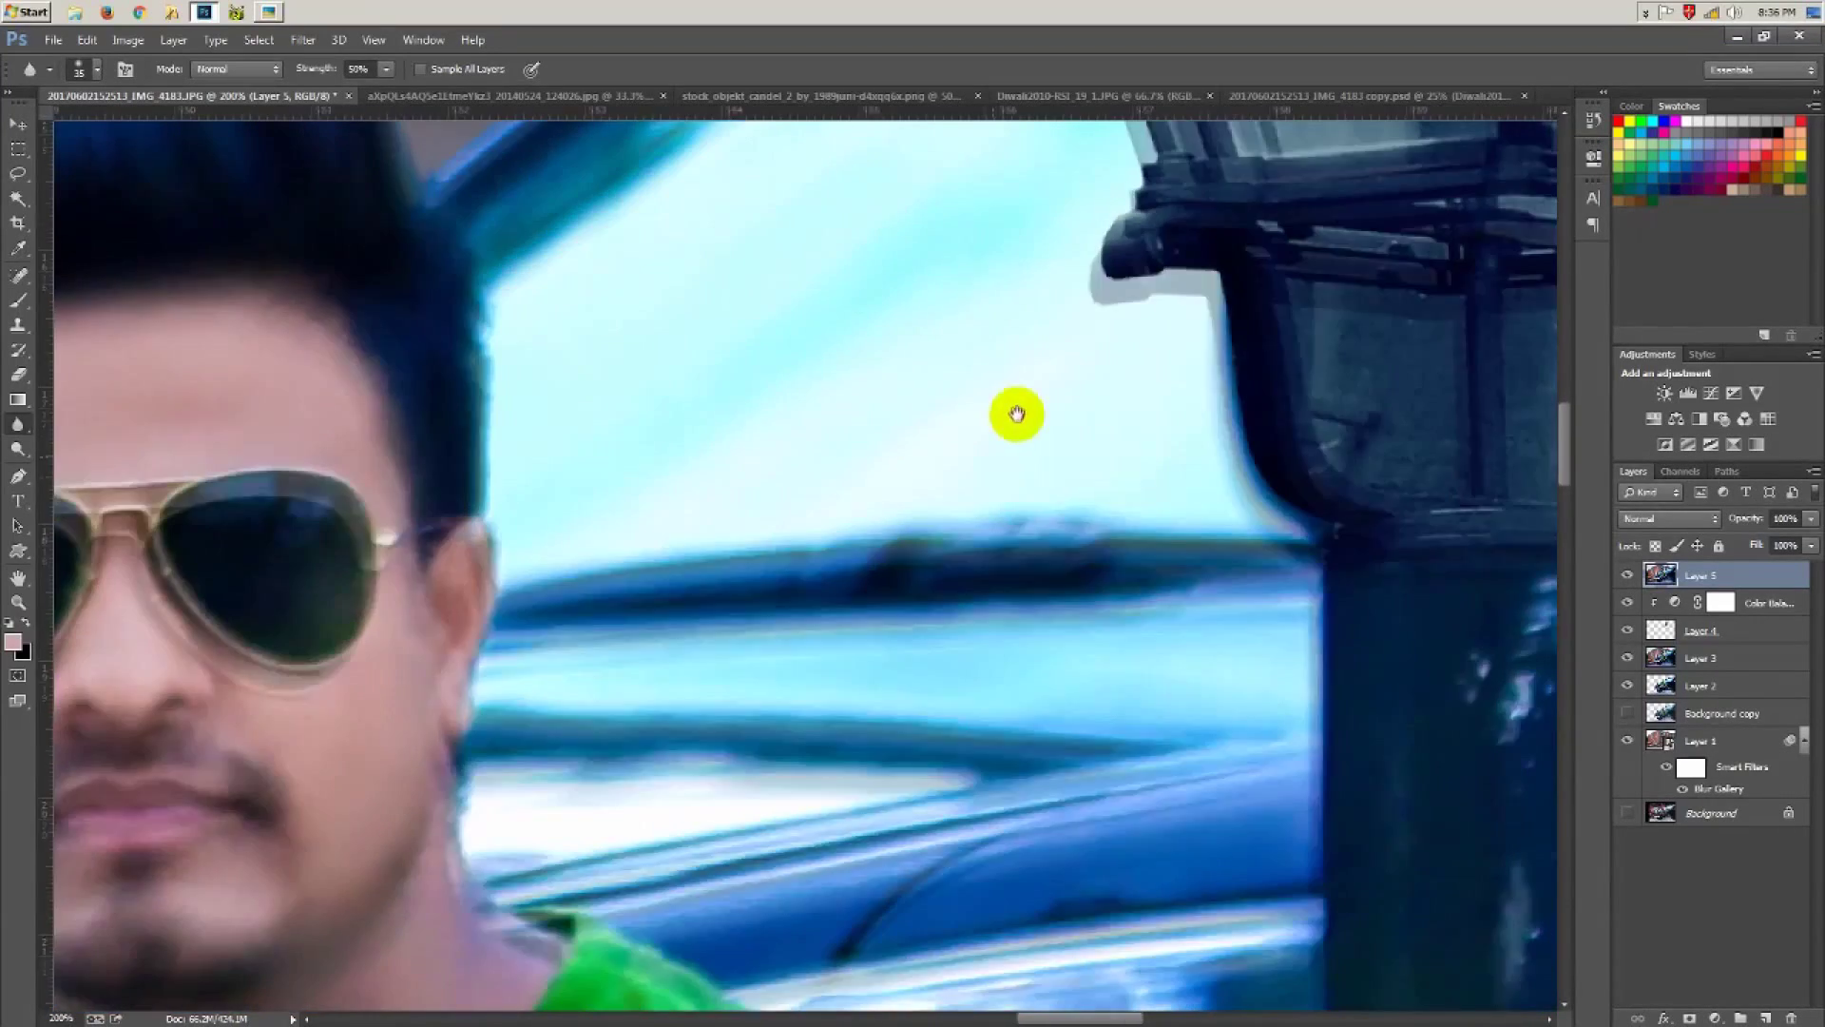
Step: Blur the hard cut-out edges along the blue railing and the street lamp's lantern at 50% strength
left_click_drag(973, 412, 837, 599)
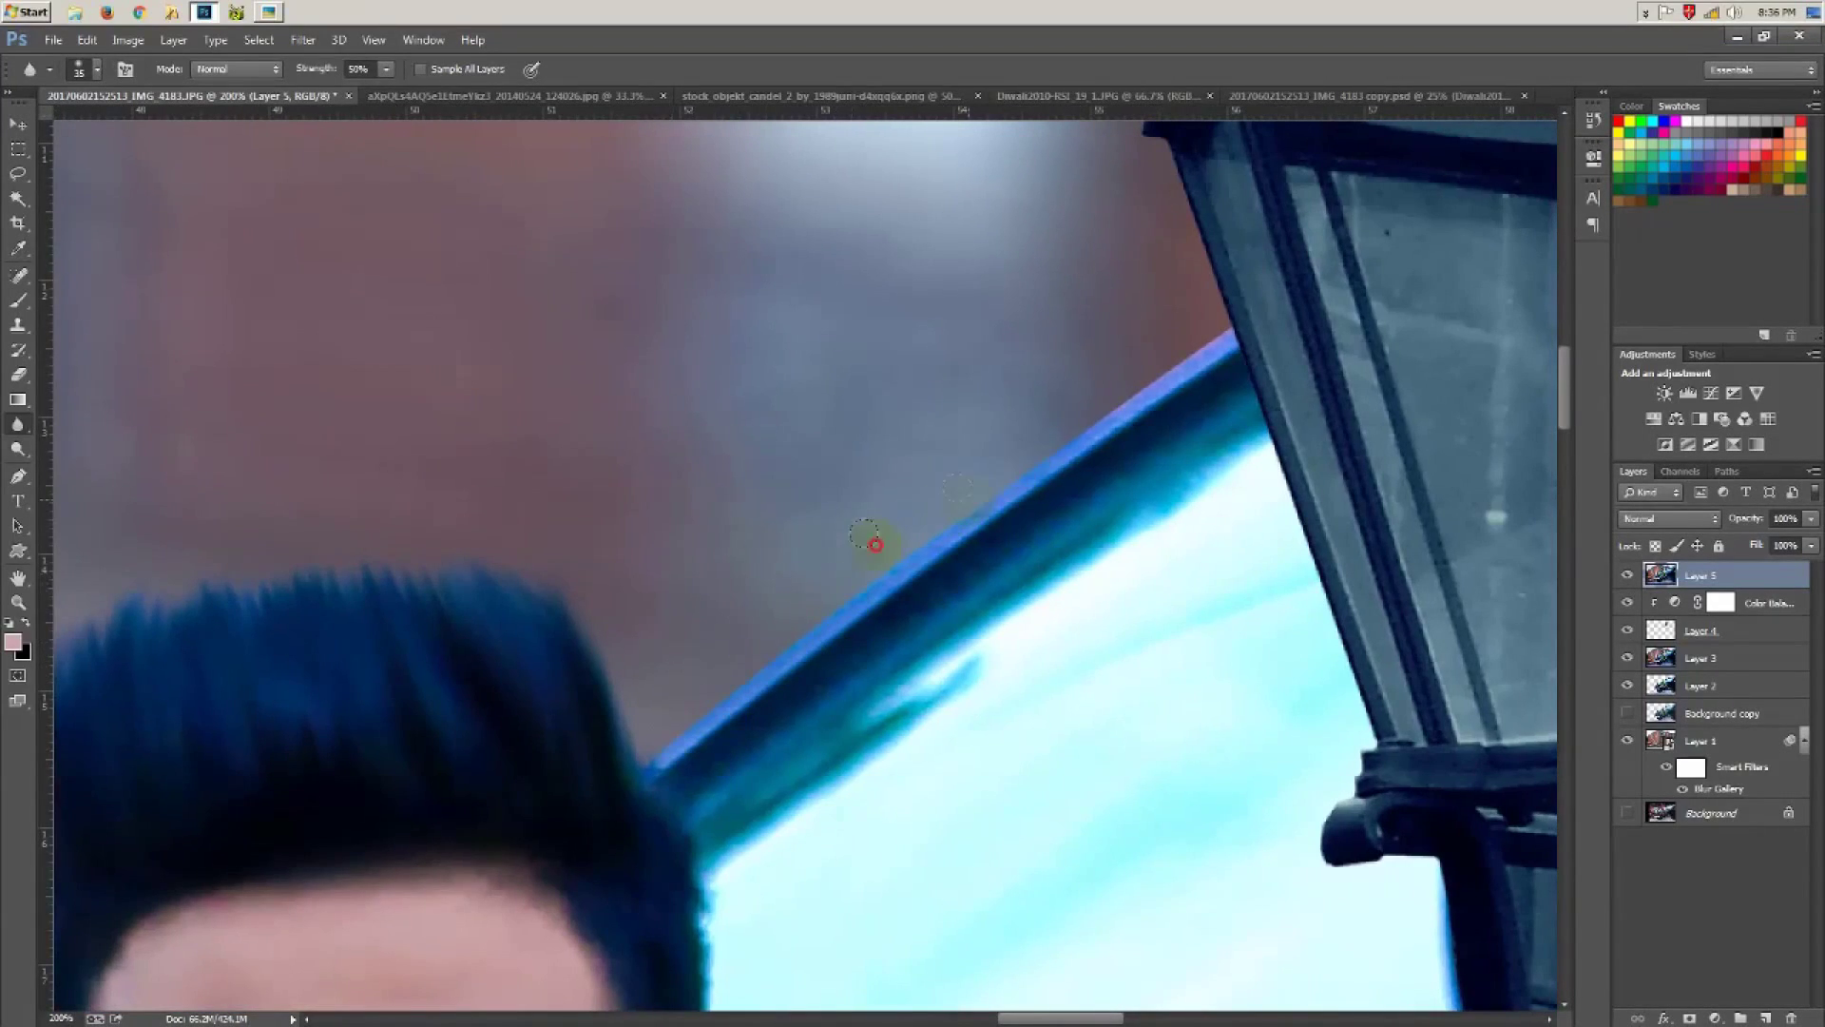
mouse_move(728, 682)
left_mouse_down()
mouse_move(827, 751)
mouse_move(753, 713)
mouse_move(399, 346)
left_mouse_up()
left_click_drag(1330, 380, 737, 746)
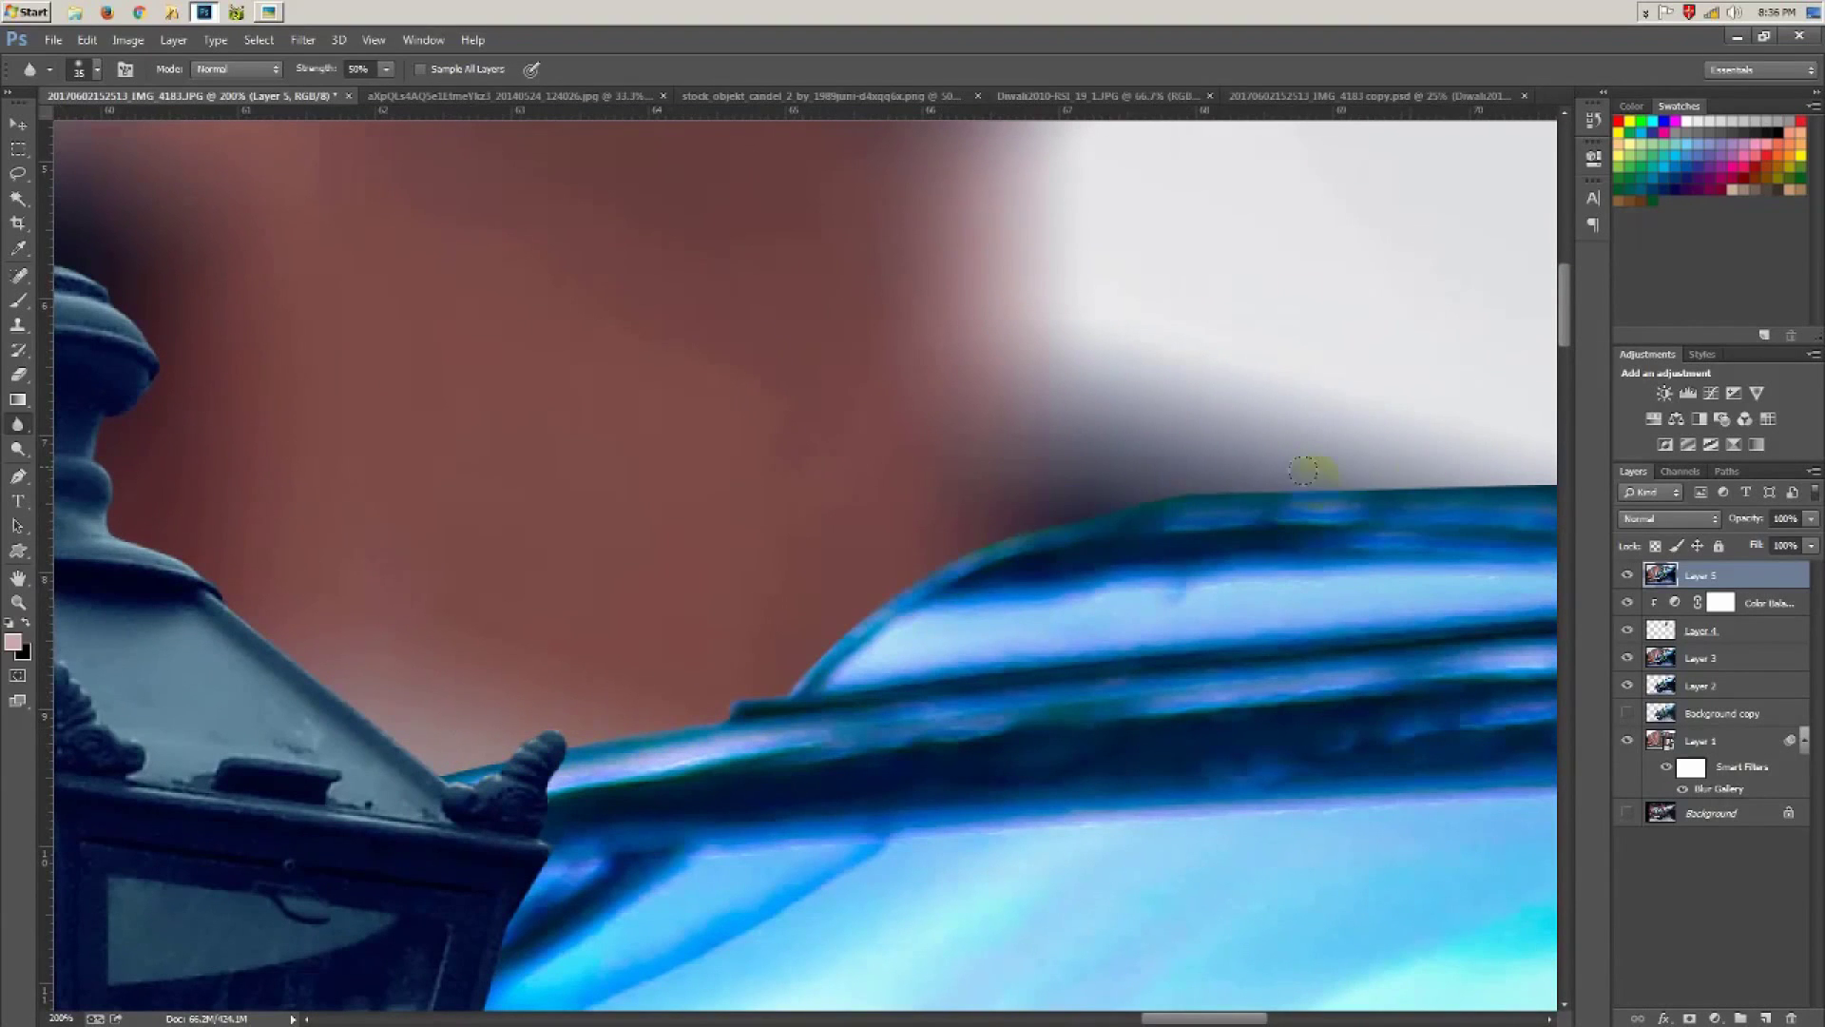
left_click_drag(1305, 469, 855, 514)
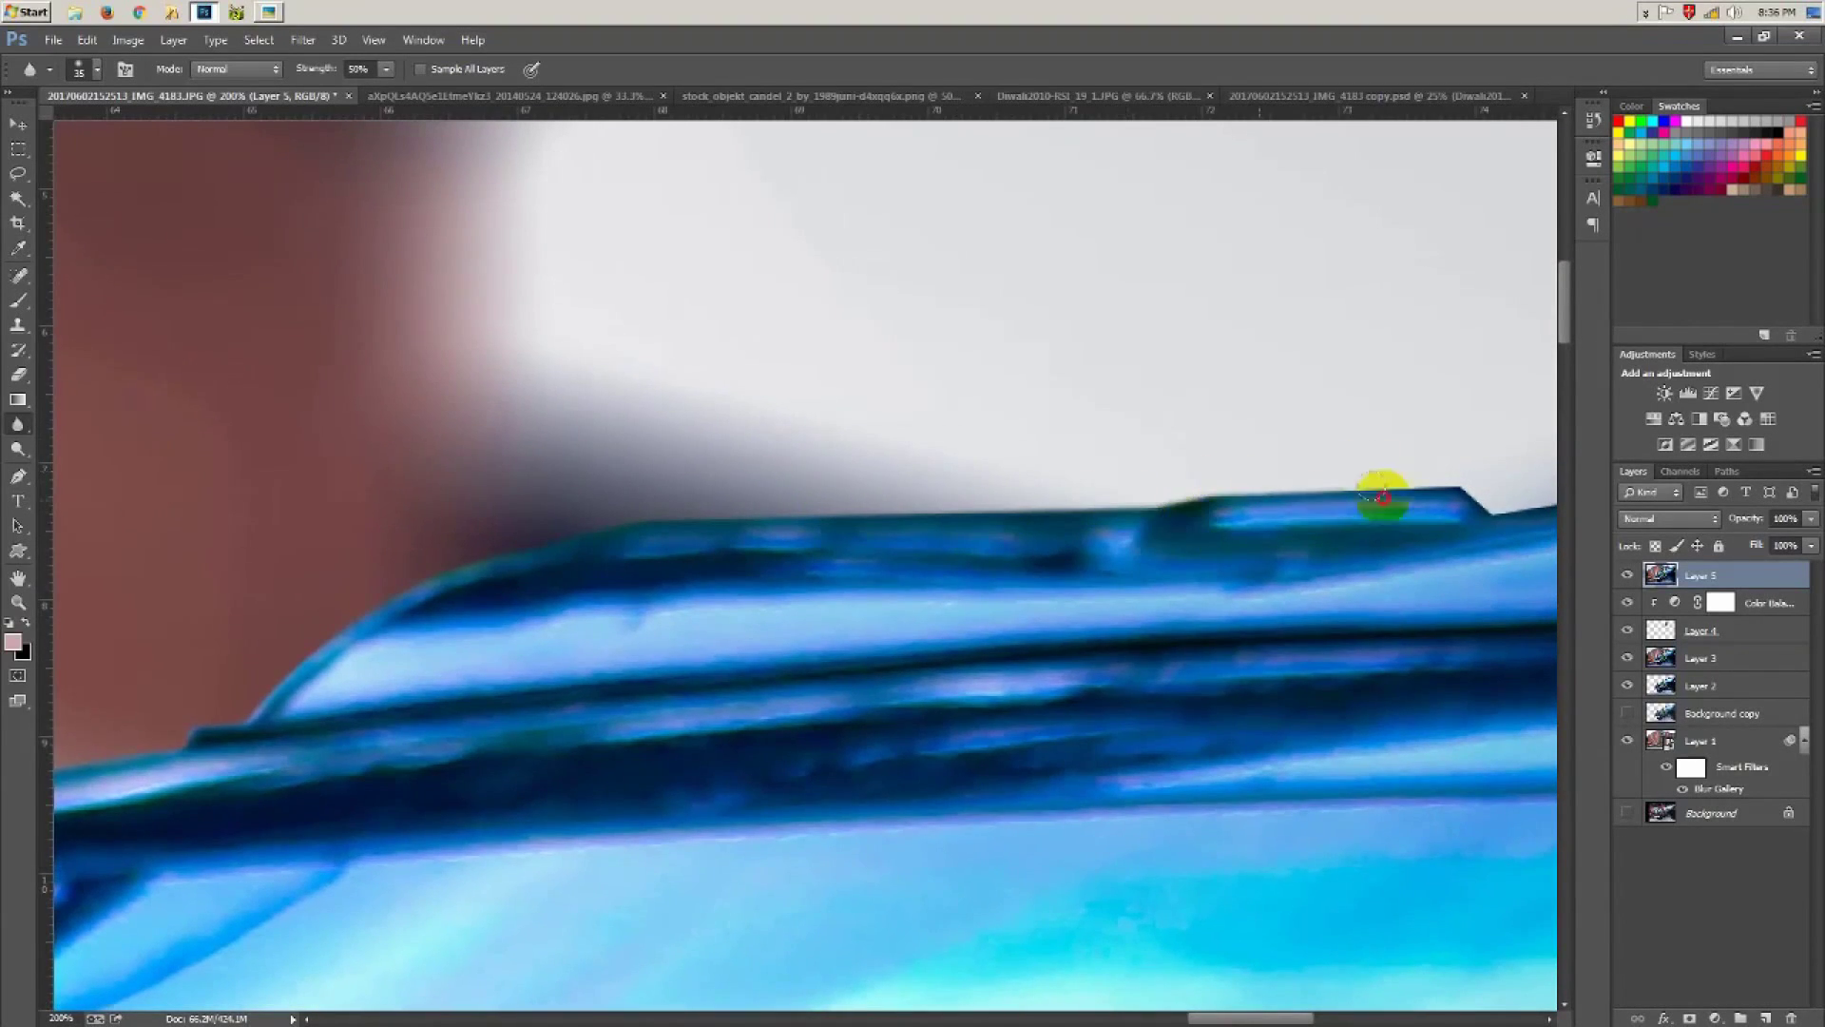
left_click_drag(1380, 497, 860, 481)
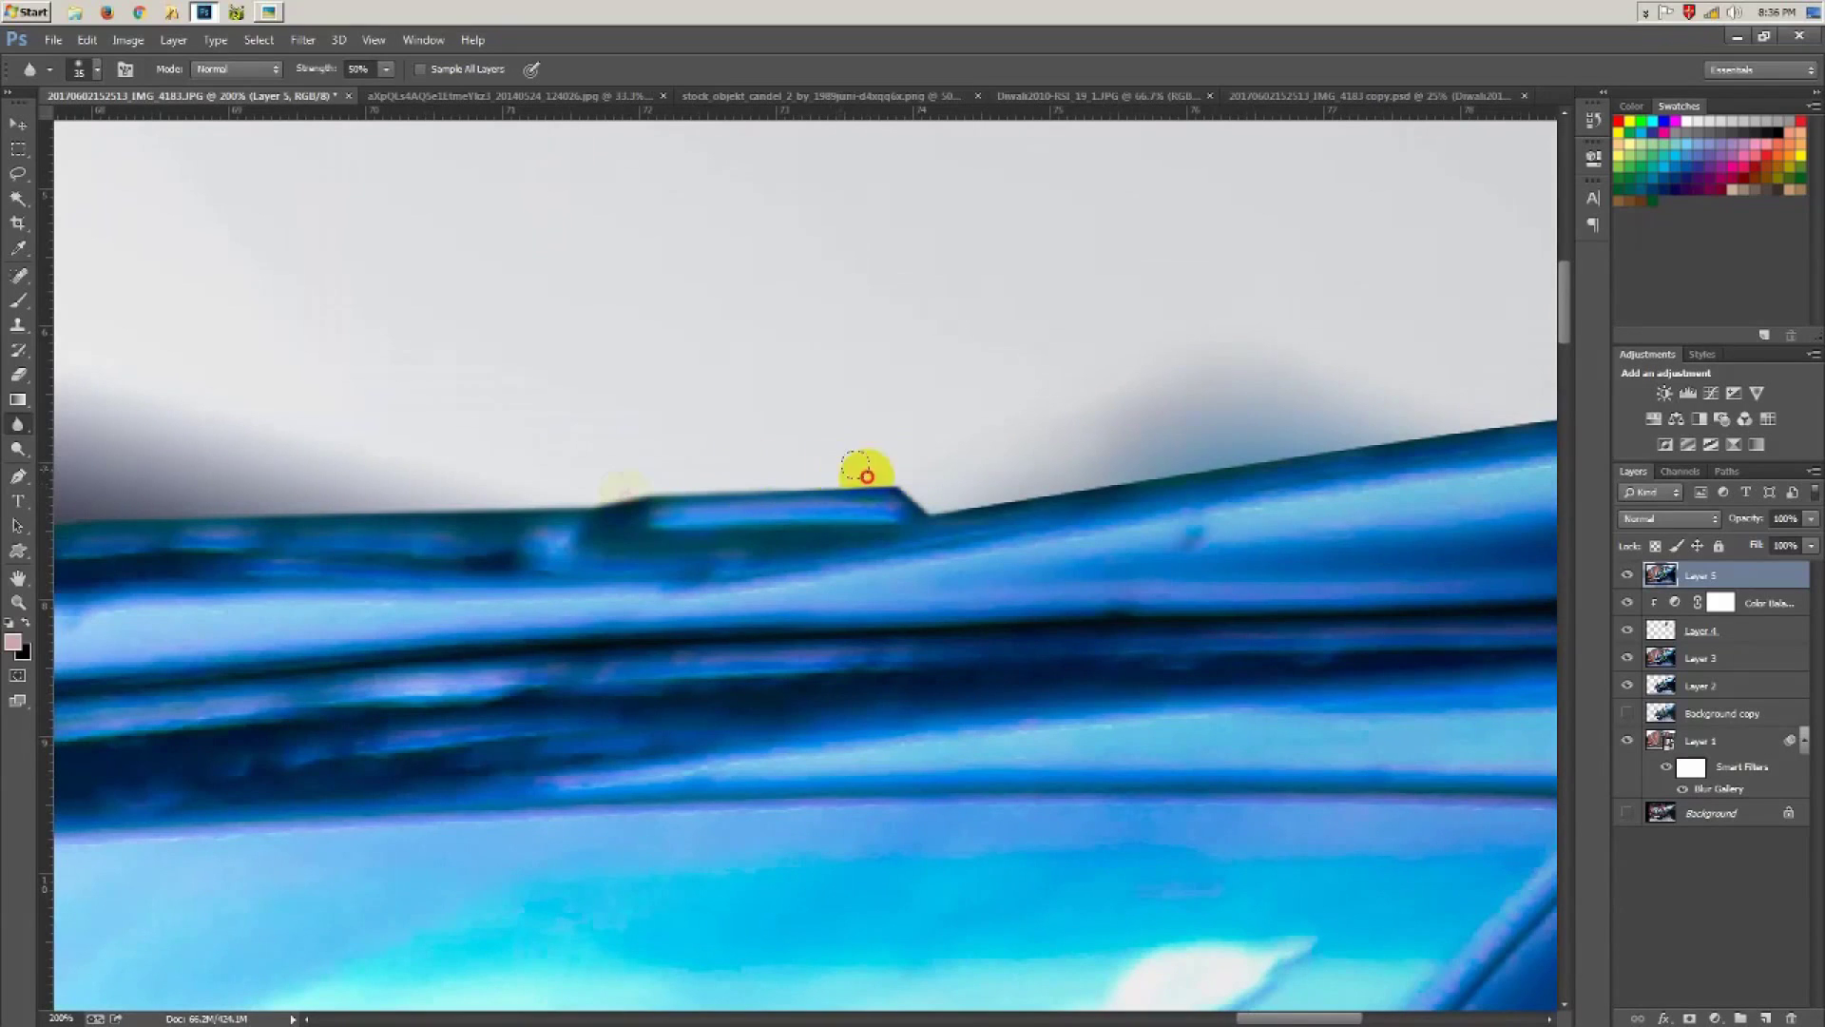
left_click_drag(1355, 445, 609, 537)
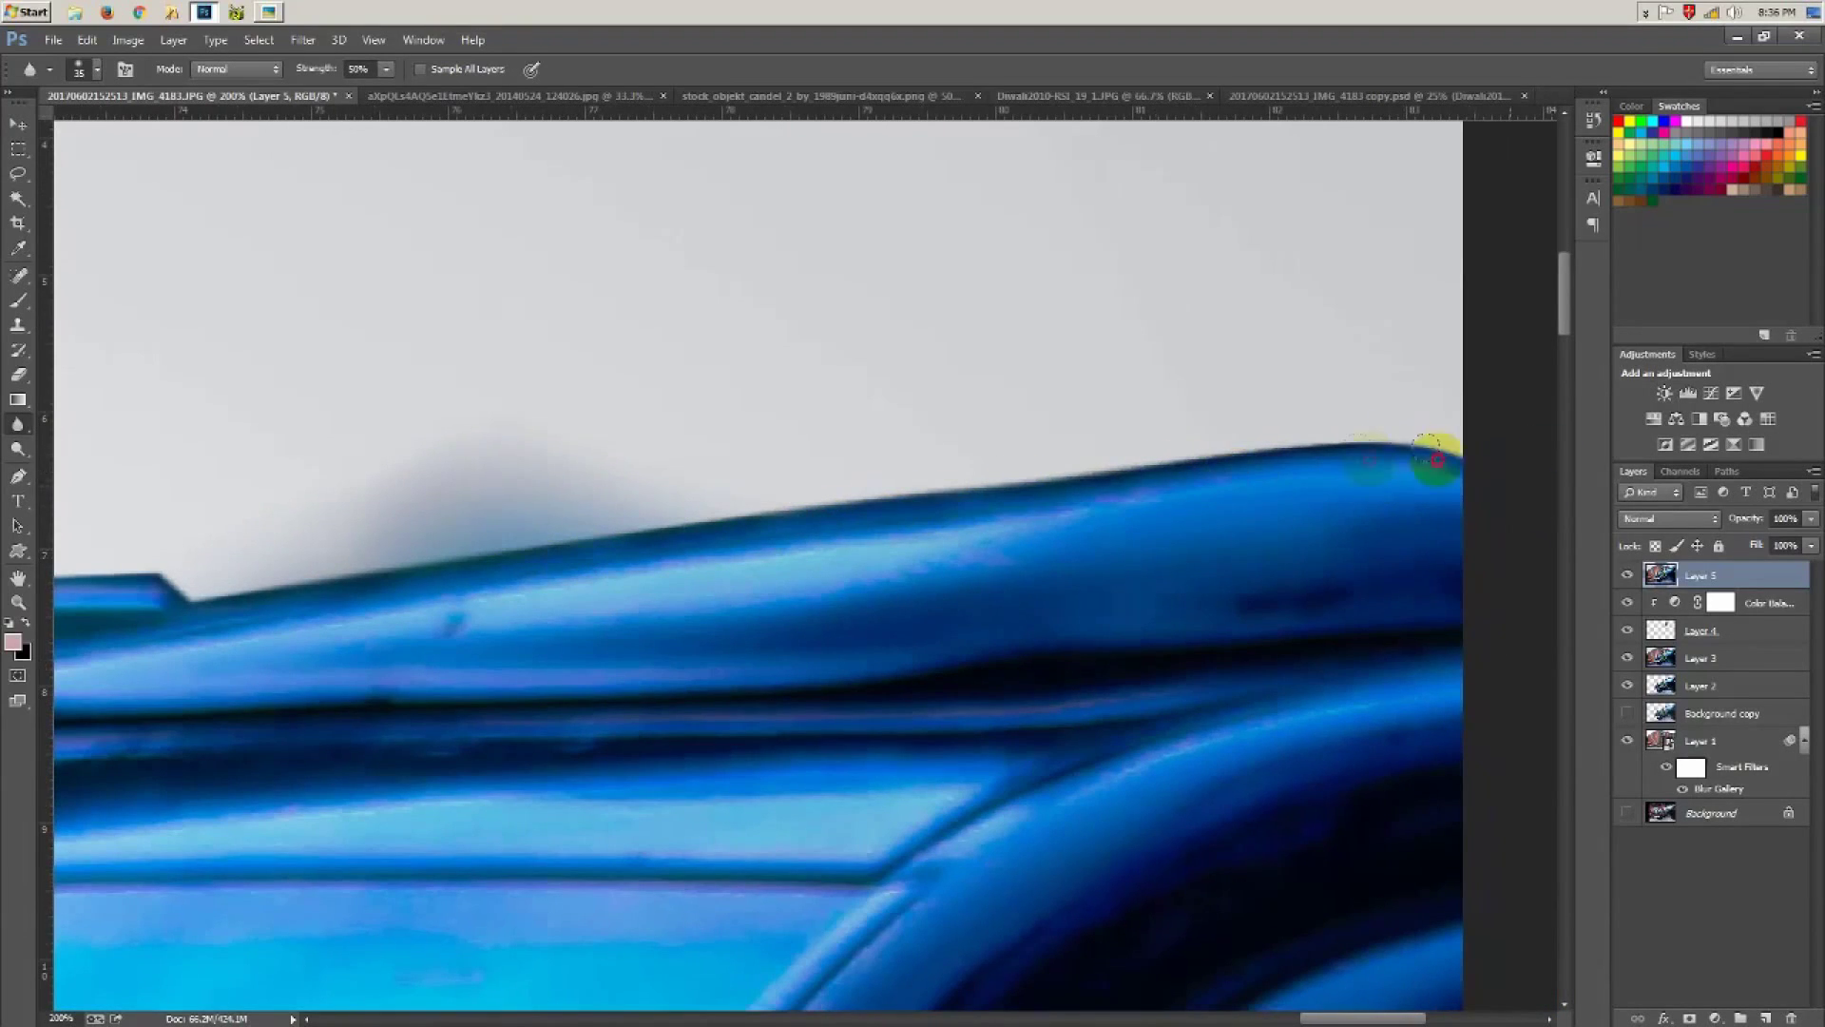
left_click_drag(304, 550, 1216, 451)
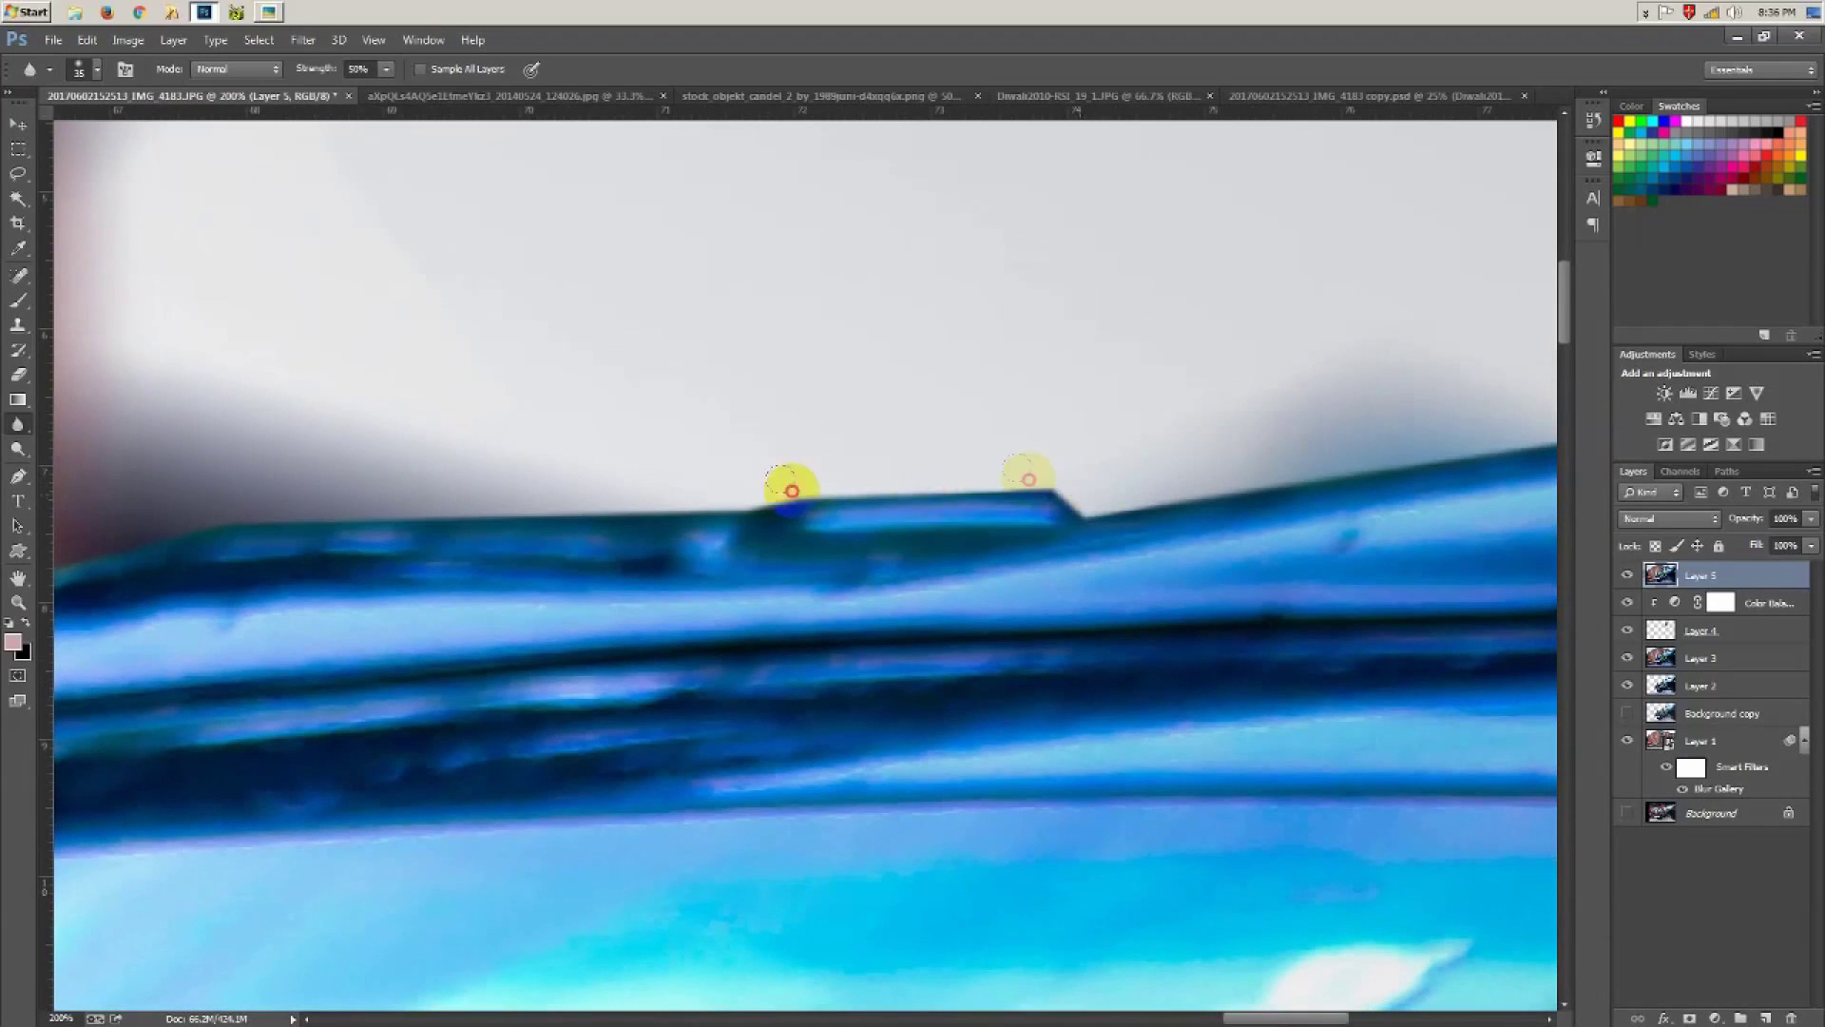
left_click_drag(851, 481, 1316, 386)
left_click(776, 362)
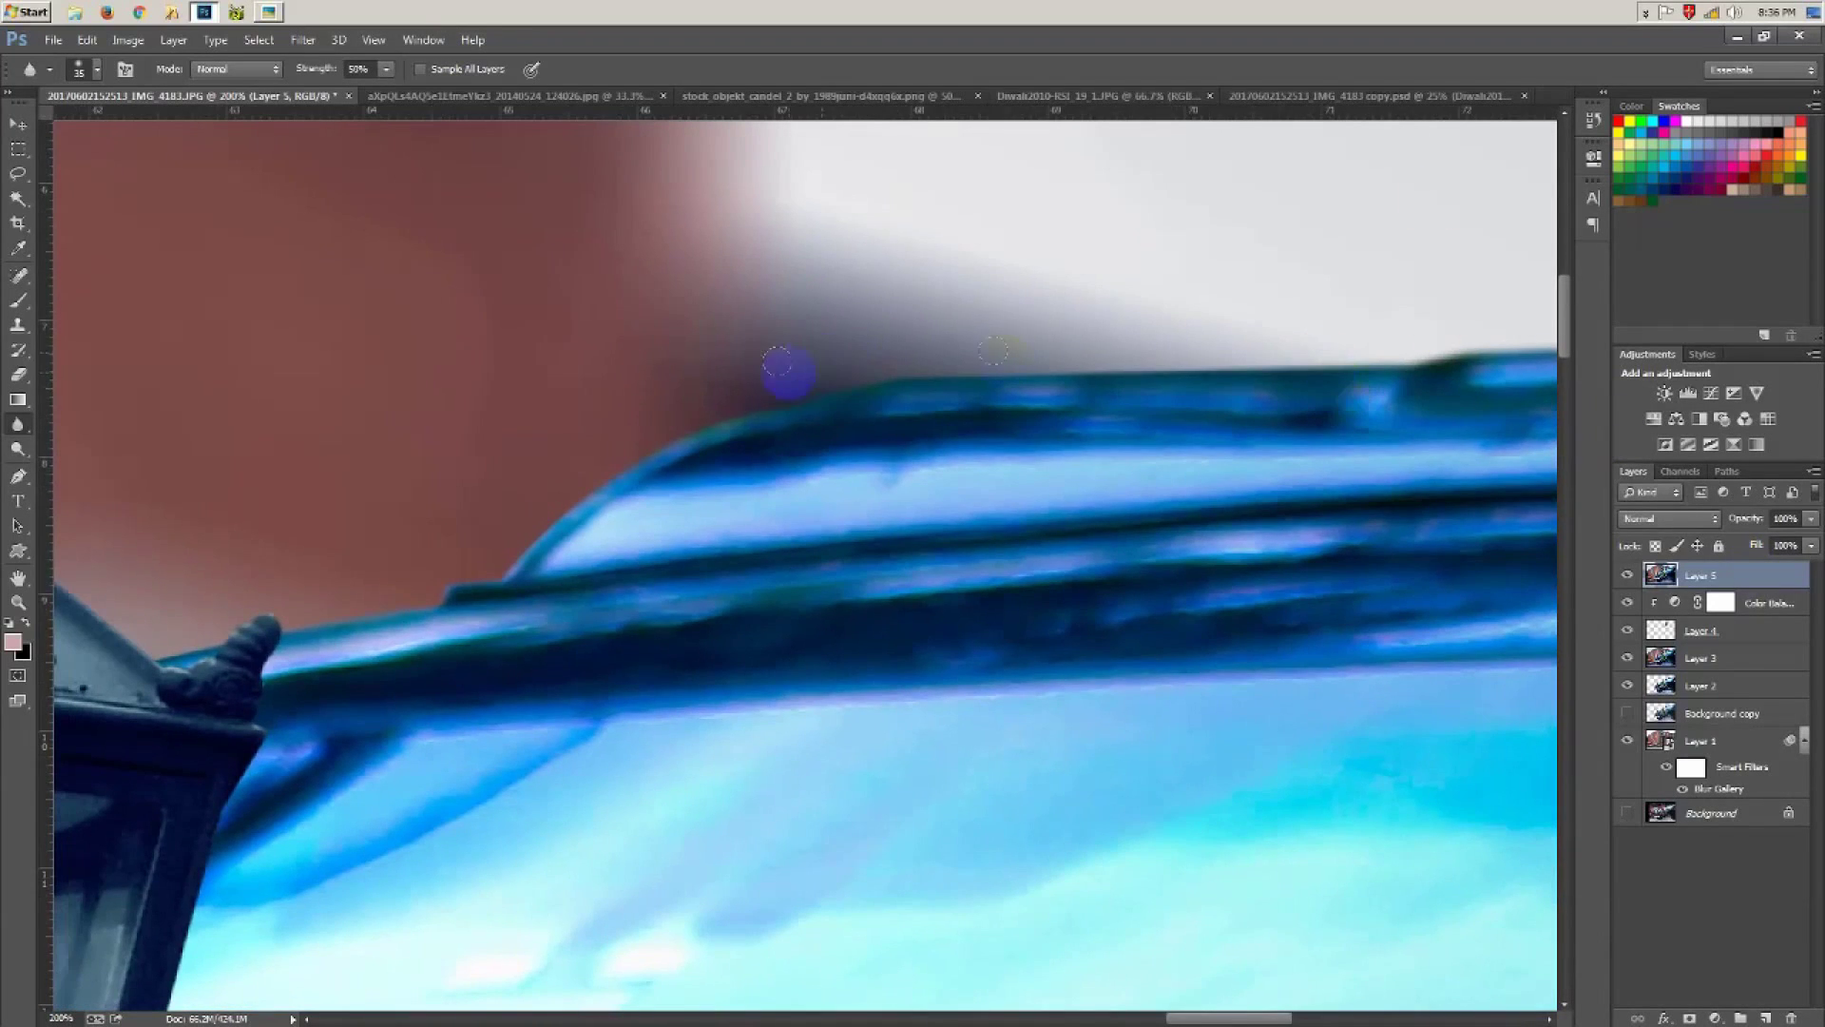
left_click_drag(447, 602, 1091, 419)
mouse_move(583, 297)
left_mouse_down()
mouse_move(888, 297)
mouse_move(1201, 575)
left_mouse_up()
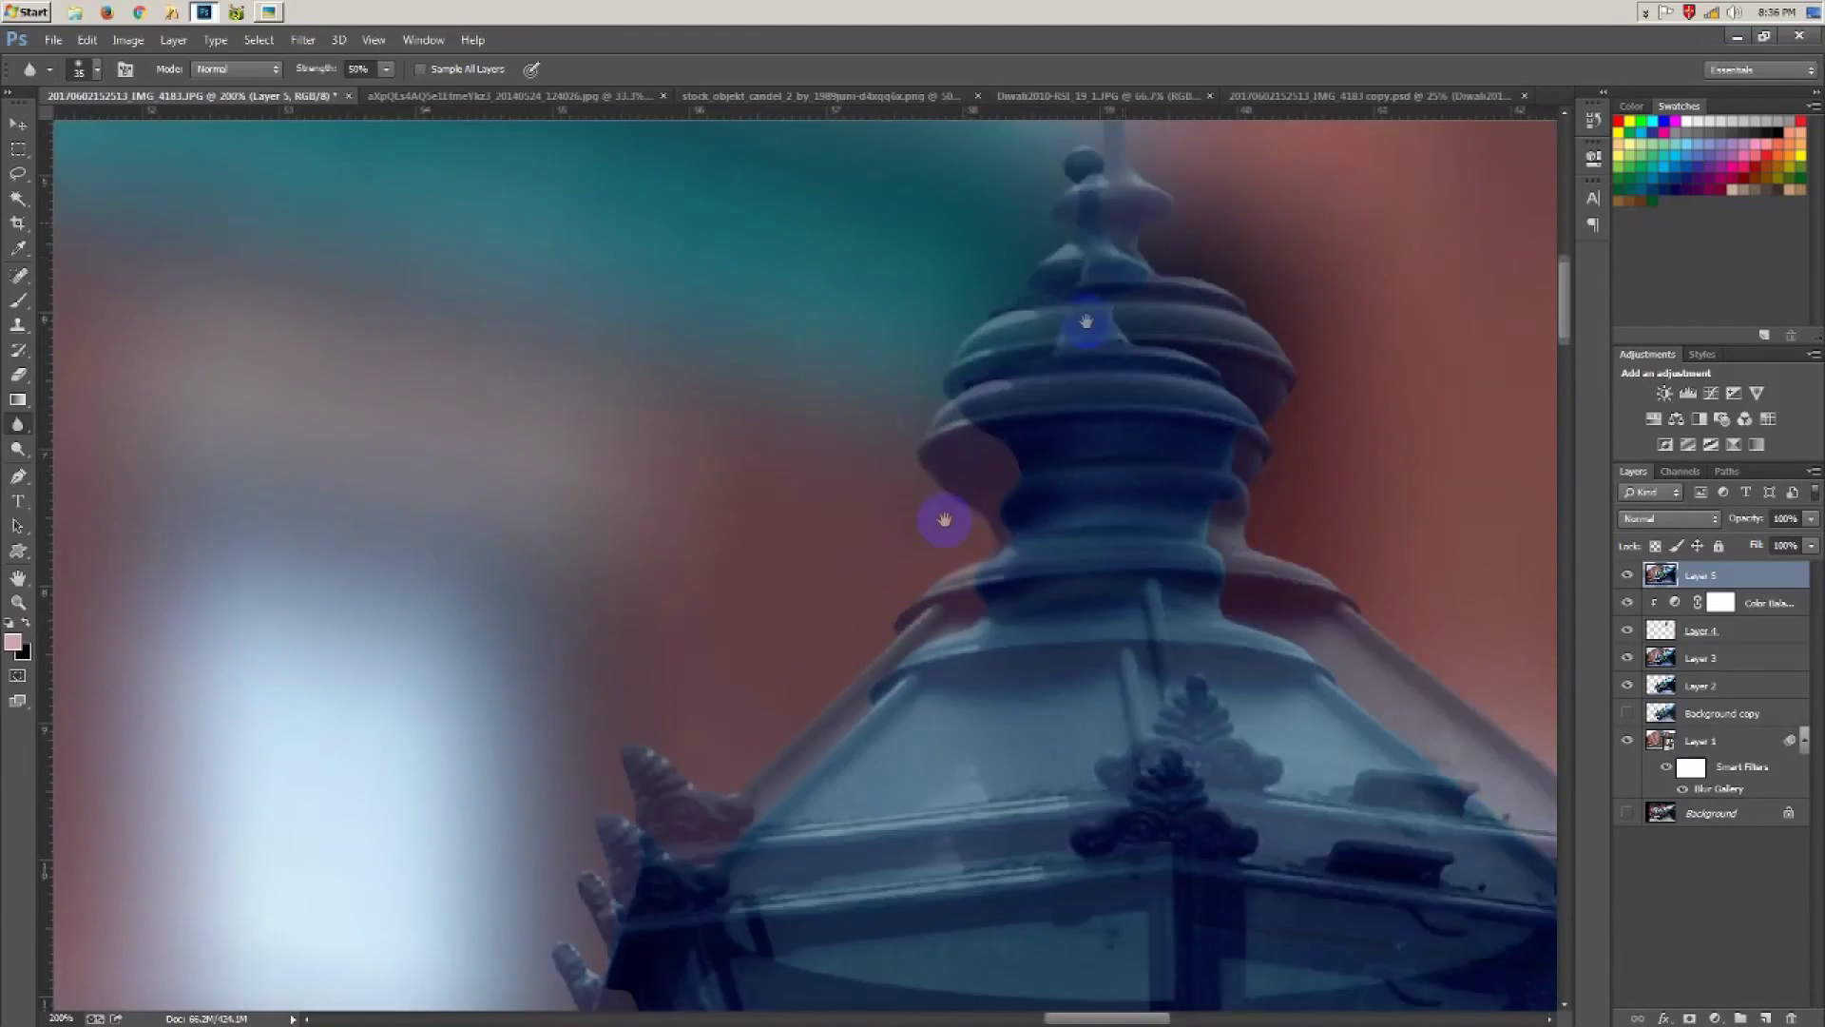
left_click_drag(1097, 207, 934, 360)
mouse_move(983, 551)
left_mouse_down()
mouse_move(1120, 684)
mouse_move(1182, 884)
mouse_move(781, 497)
left_mouse_up()
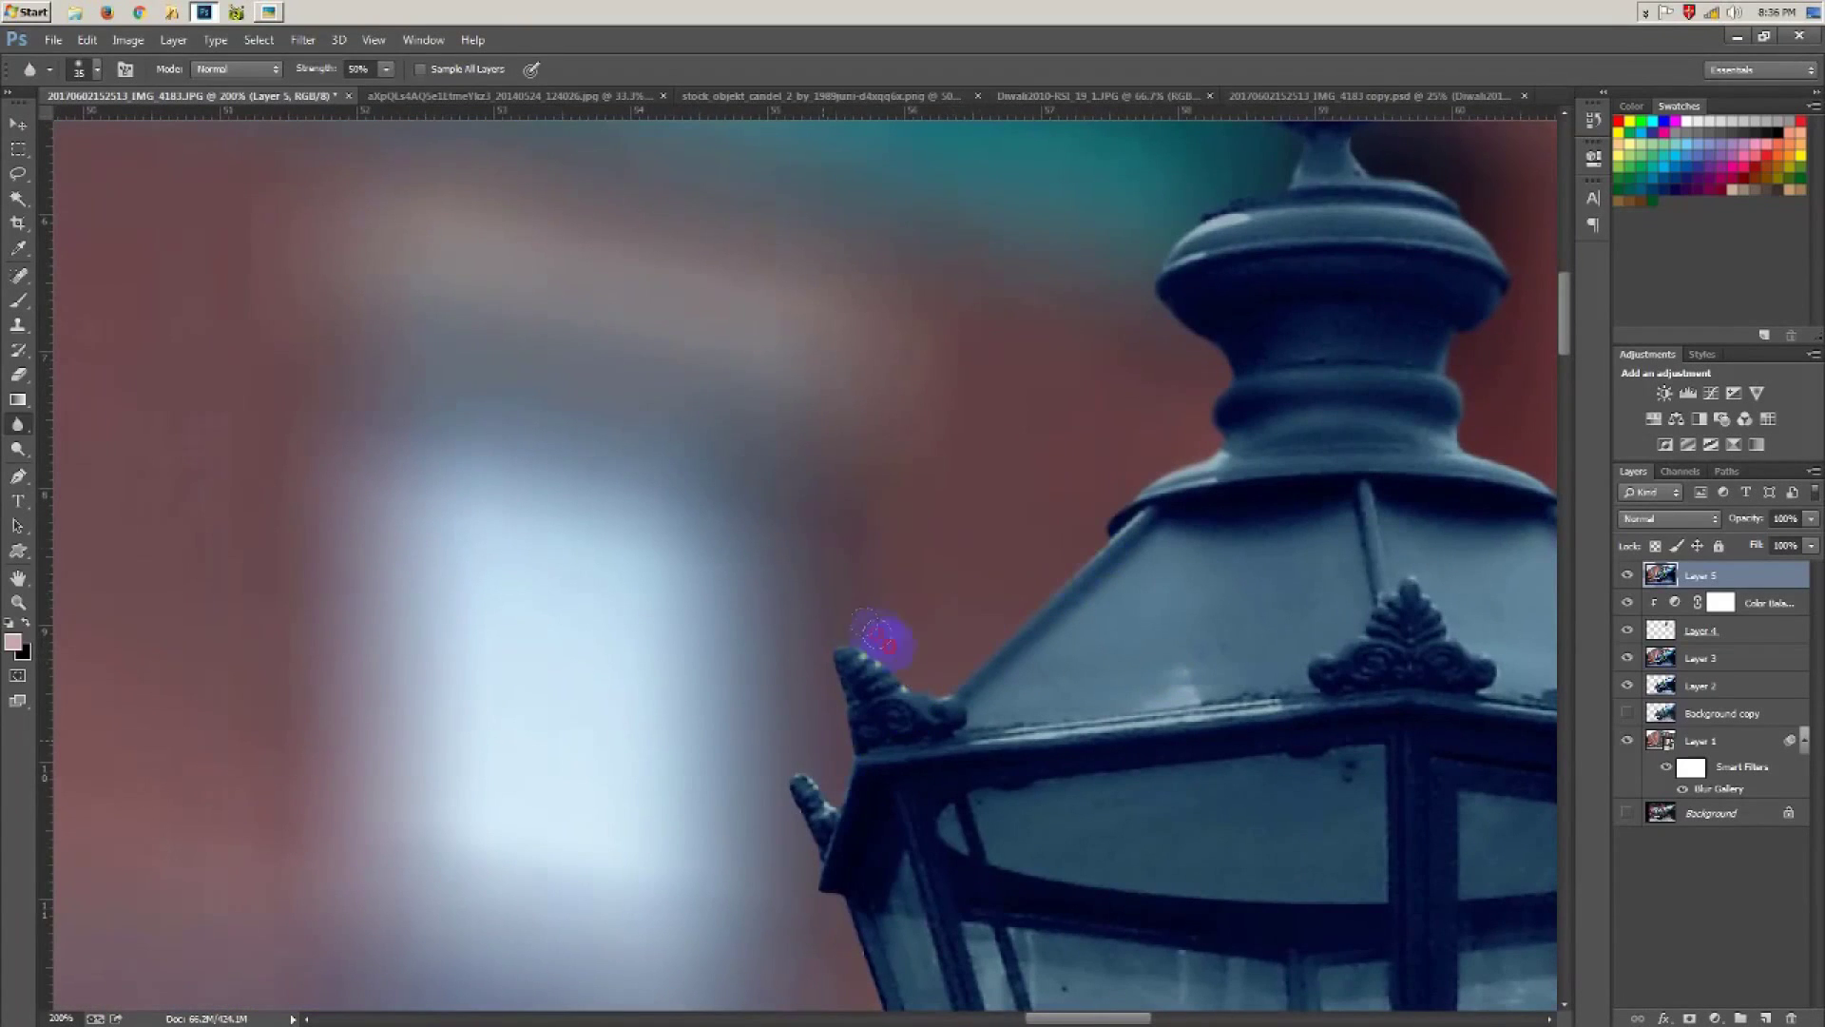
mouse_move(882, 639)
left_mouse_down()
mouse_move(832, 816)
mouse_move(772, 350)
left_mouse_up()
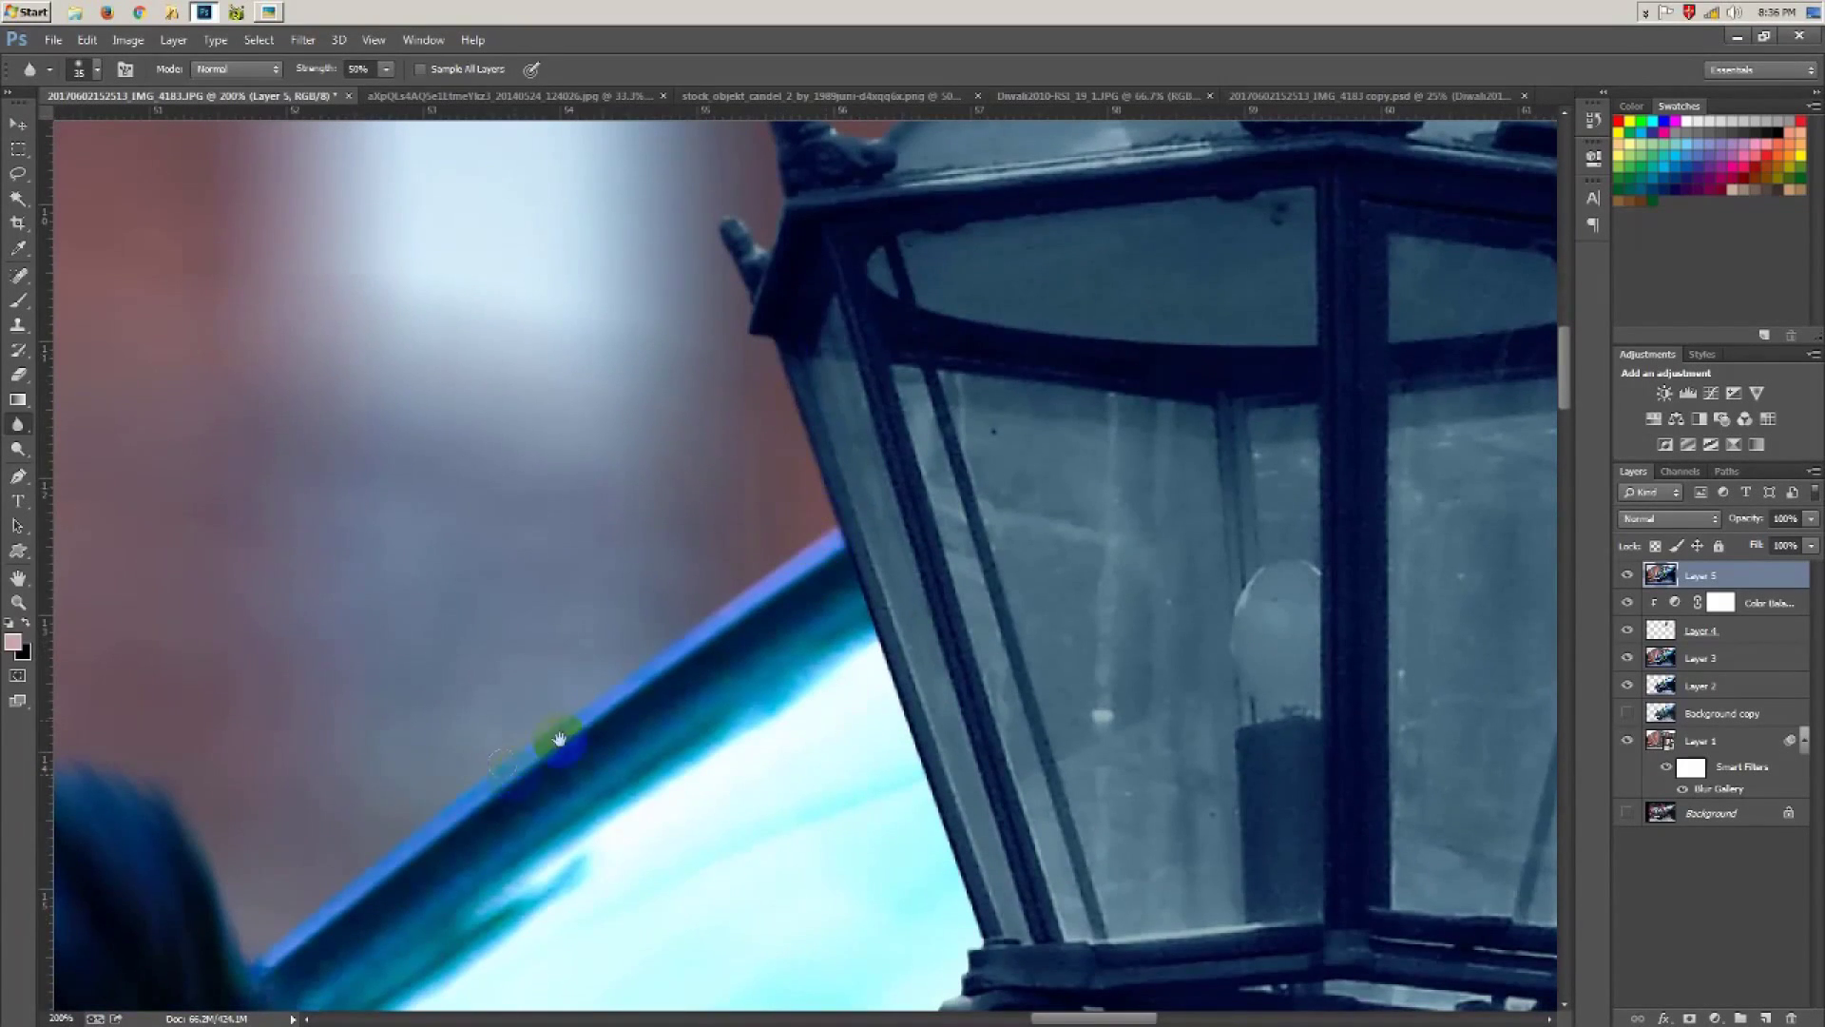
Step: Blur the SUV's cut-out edges along the roof, grille, front bumper and underside
left_click_drag(514, 765, 1055, 404)
left_click_drag(549, 720, 1122, 539)
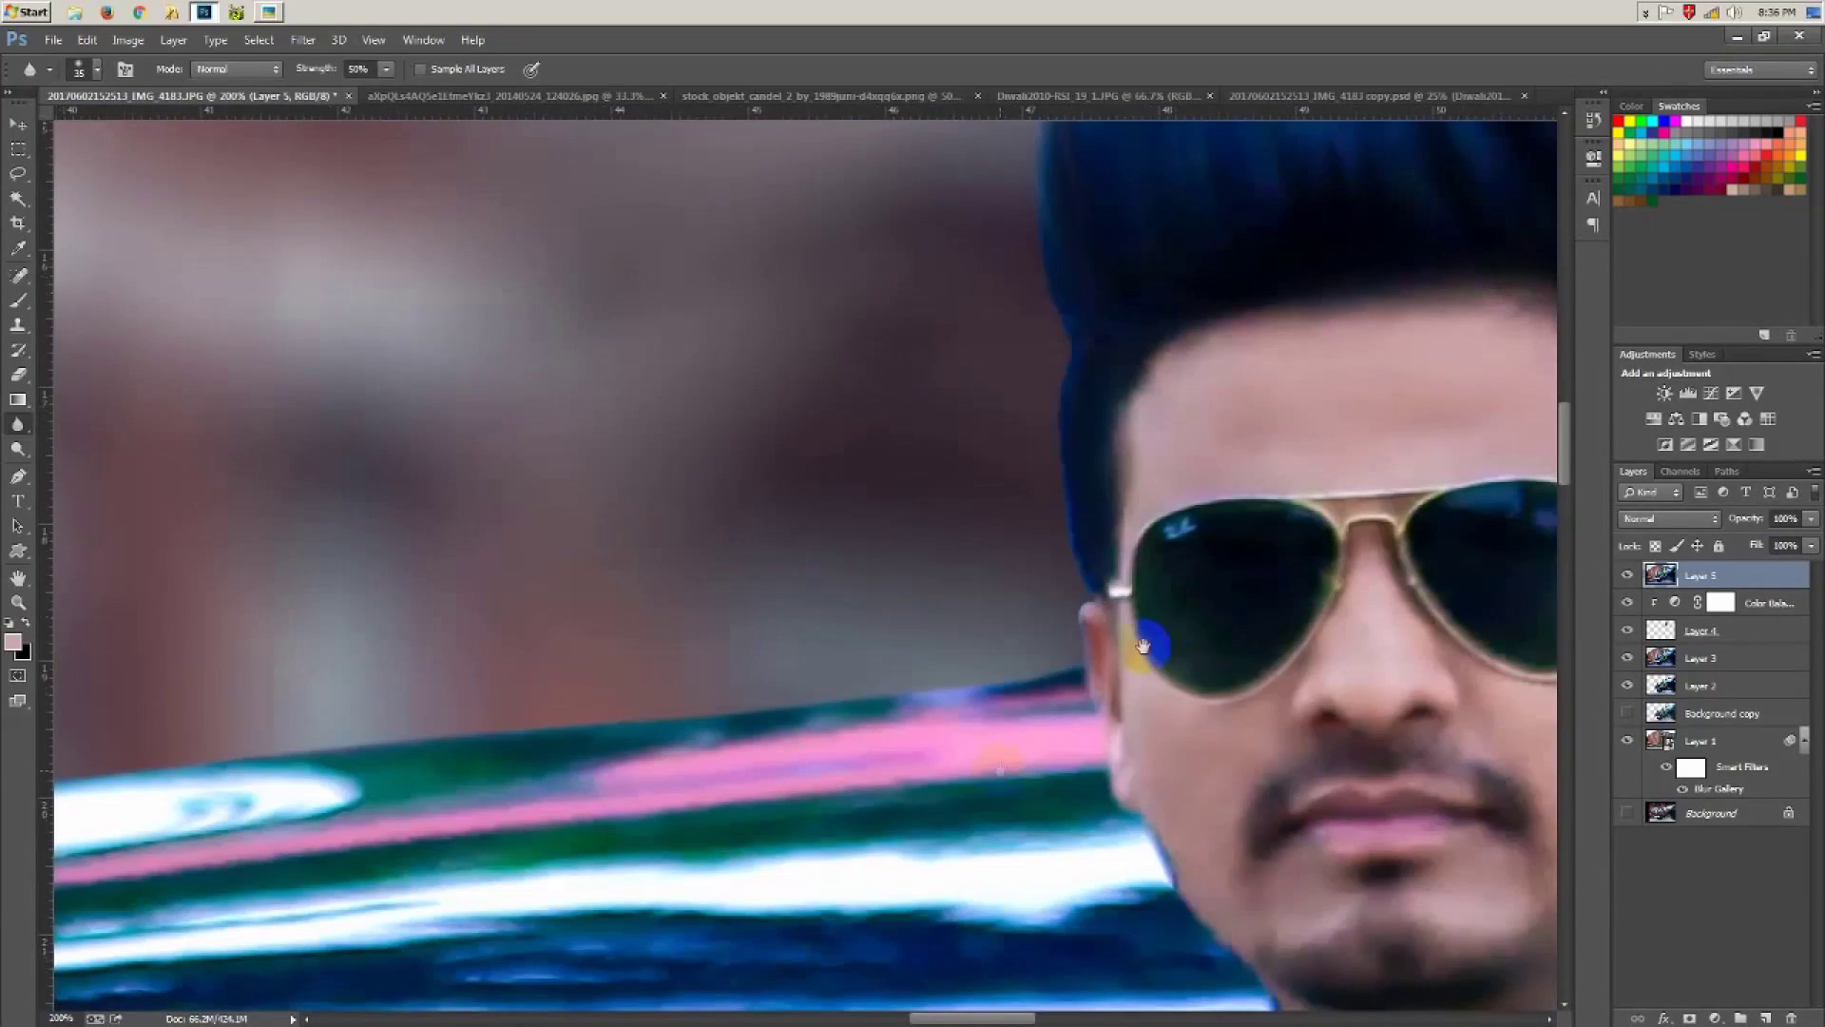
left_click_drag(760, 574, 1222, 481)
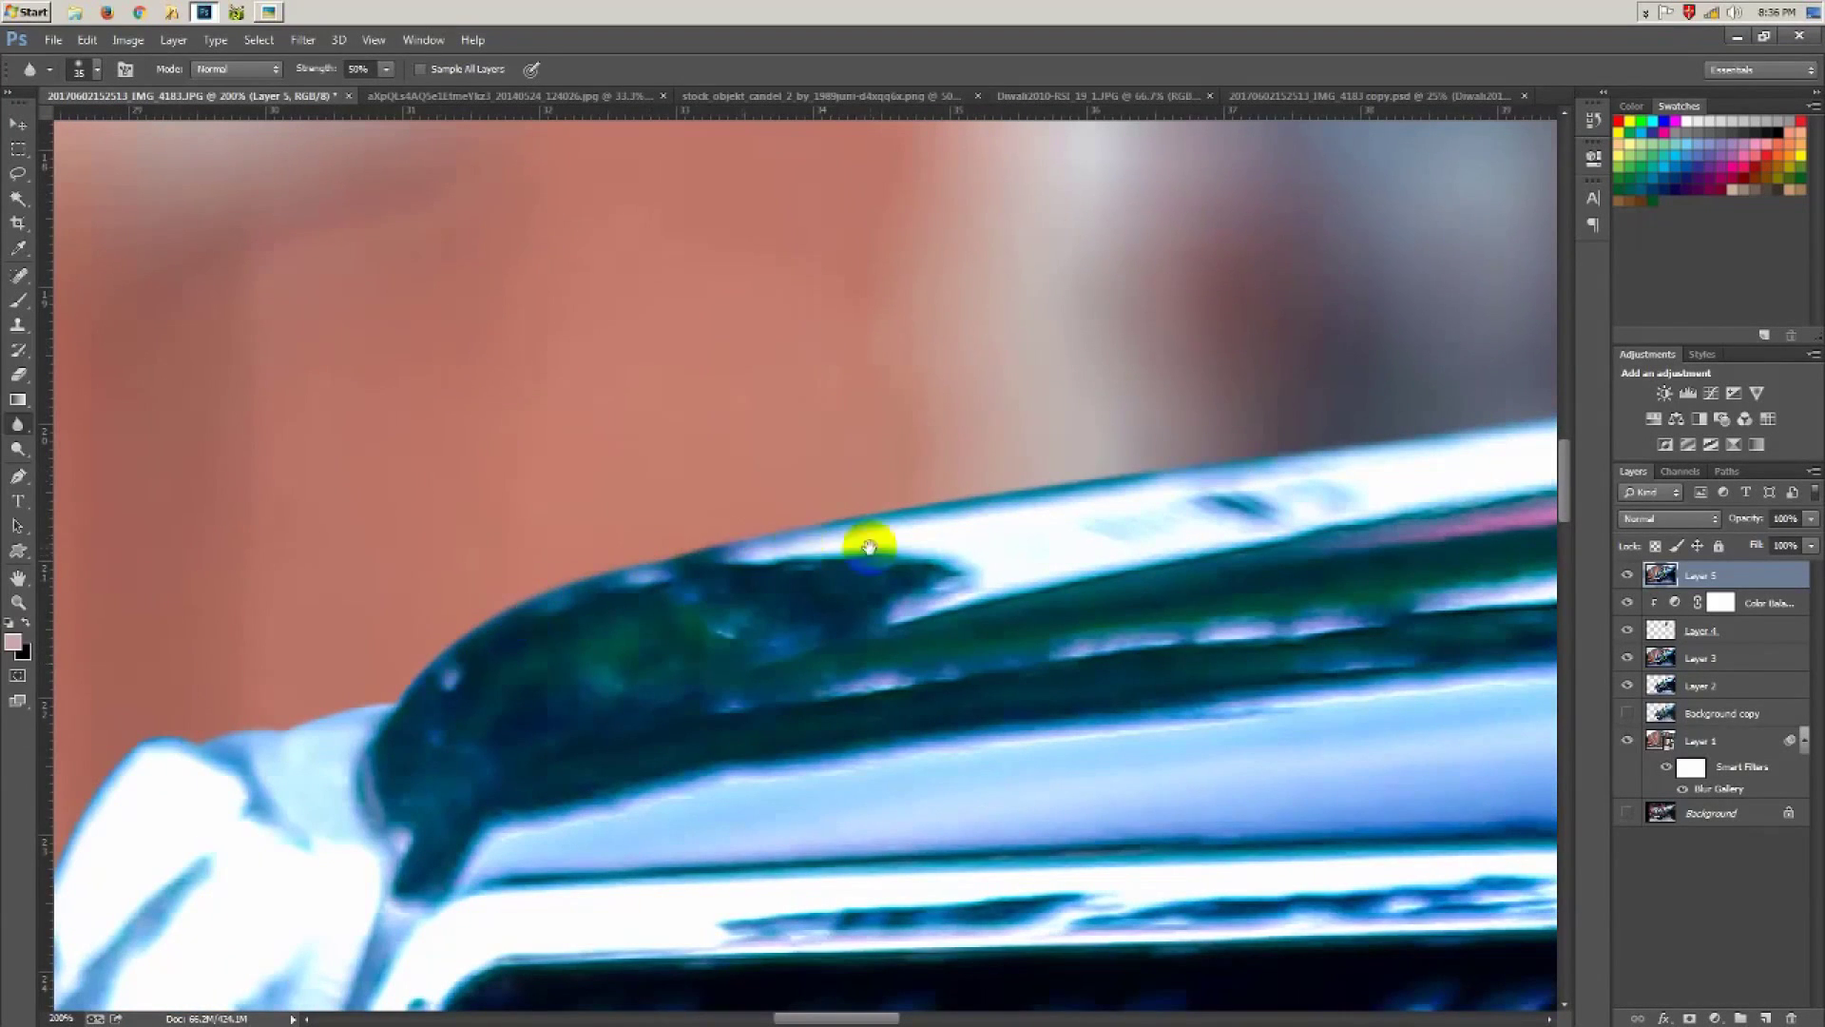
left_click_drag(673, 680, 1046, 428)
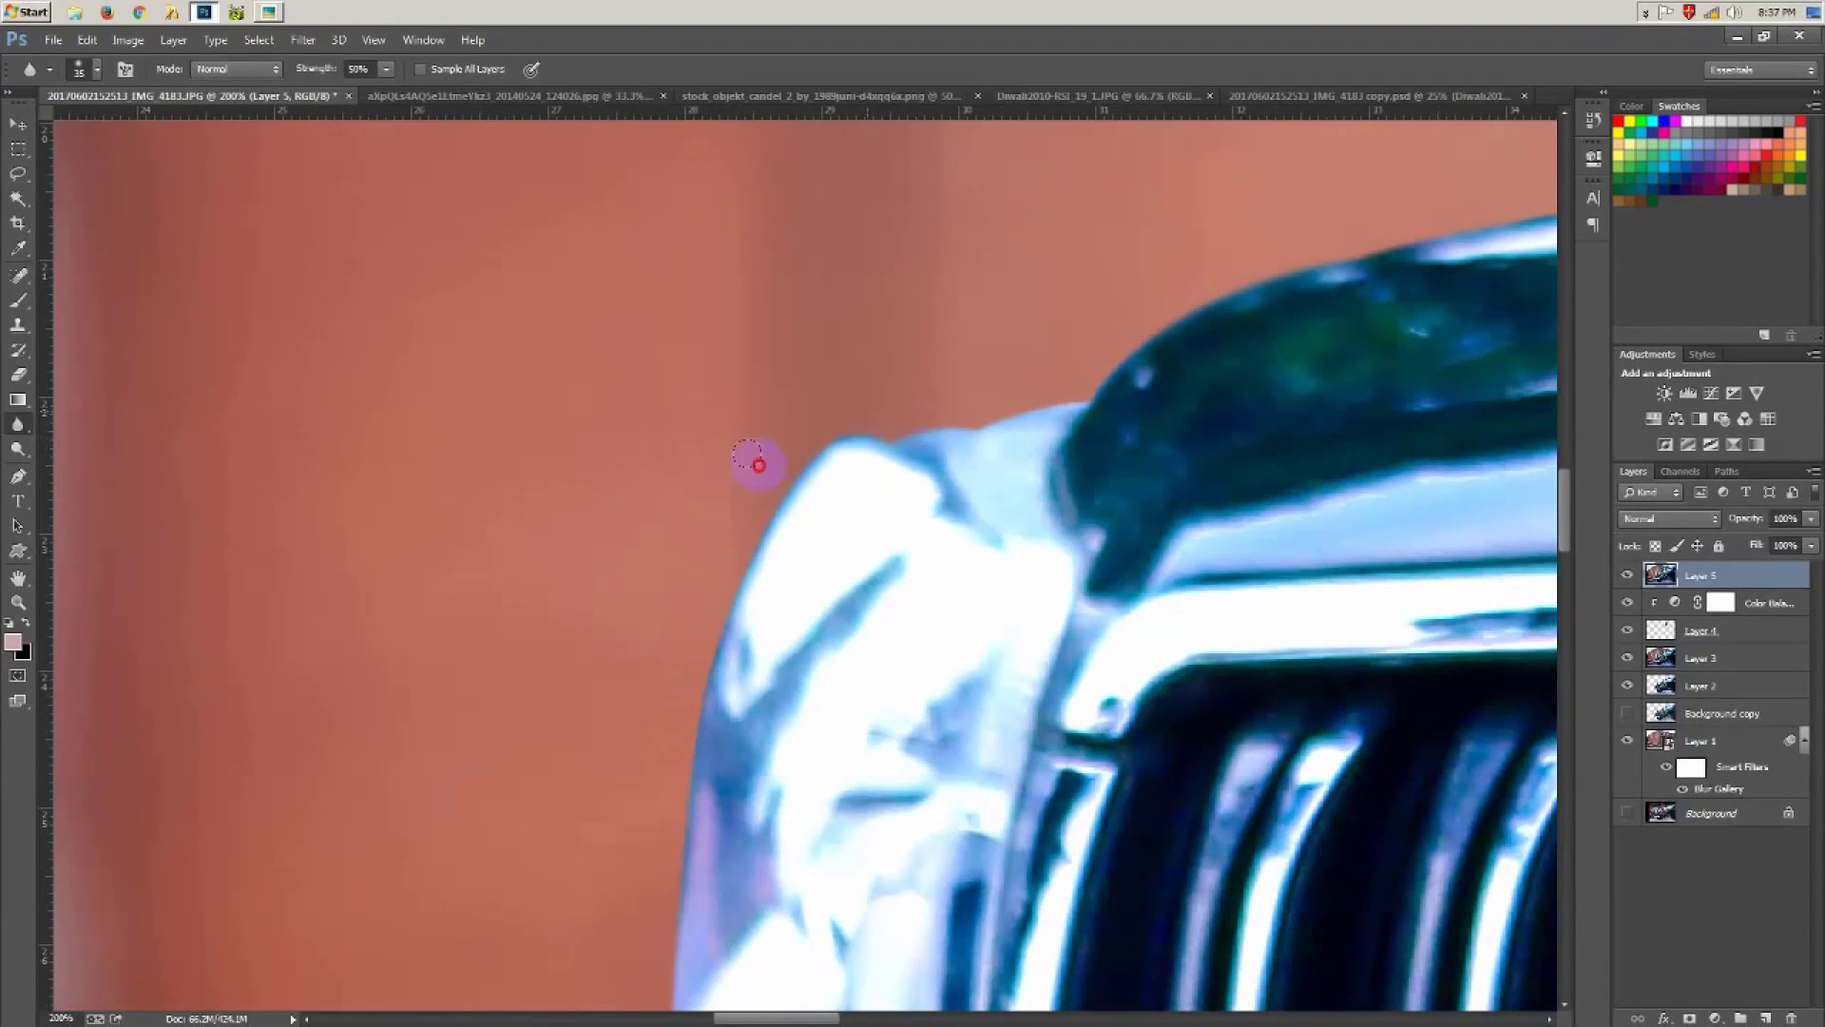
left_click_drag(665, 713, 713, 184)
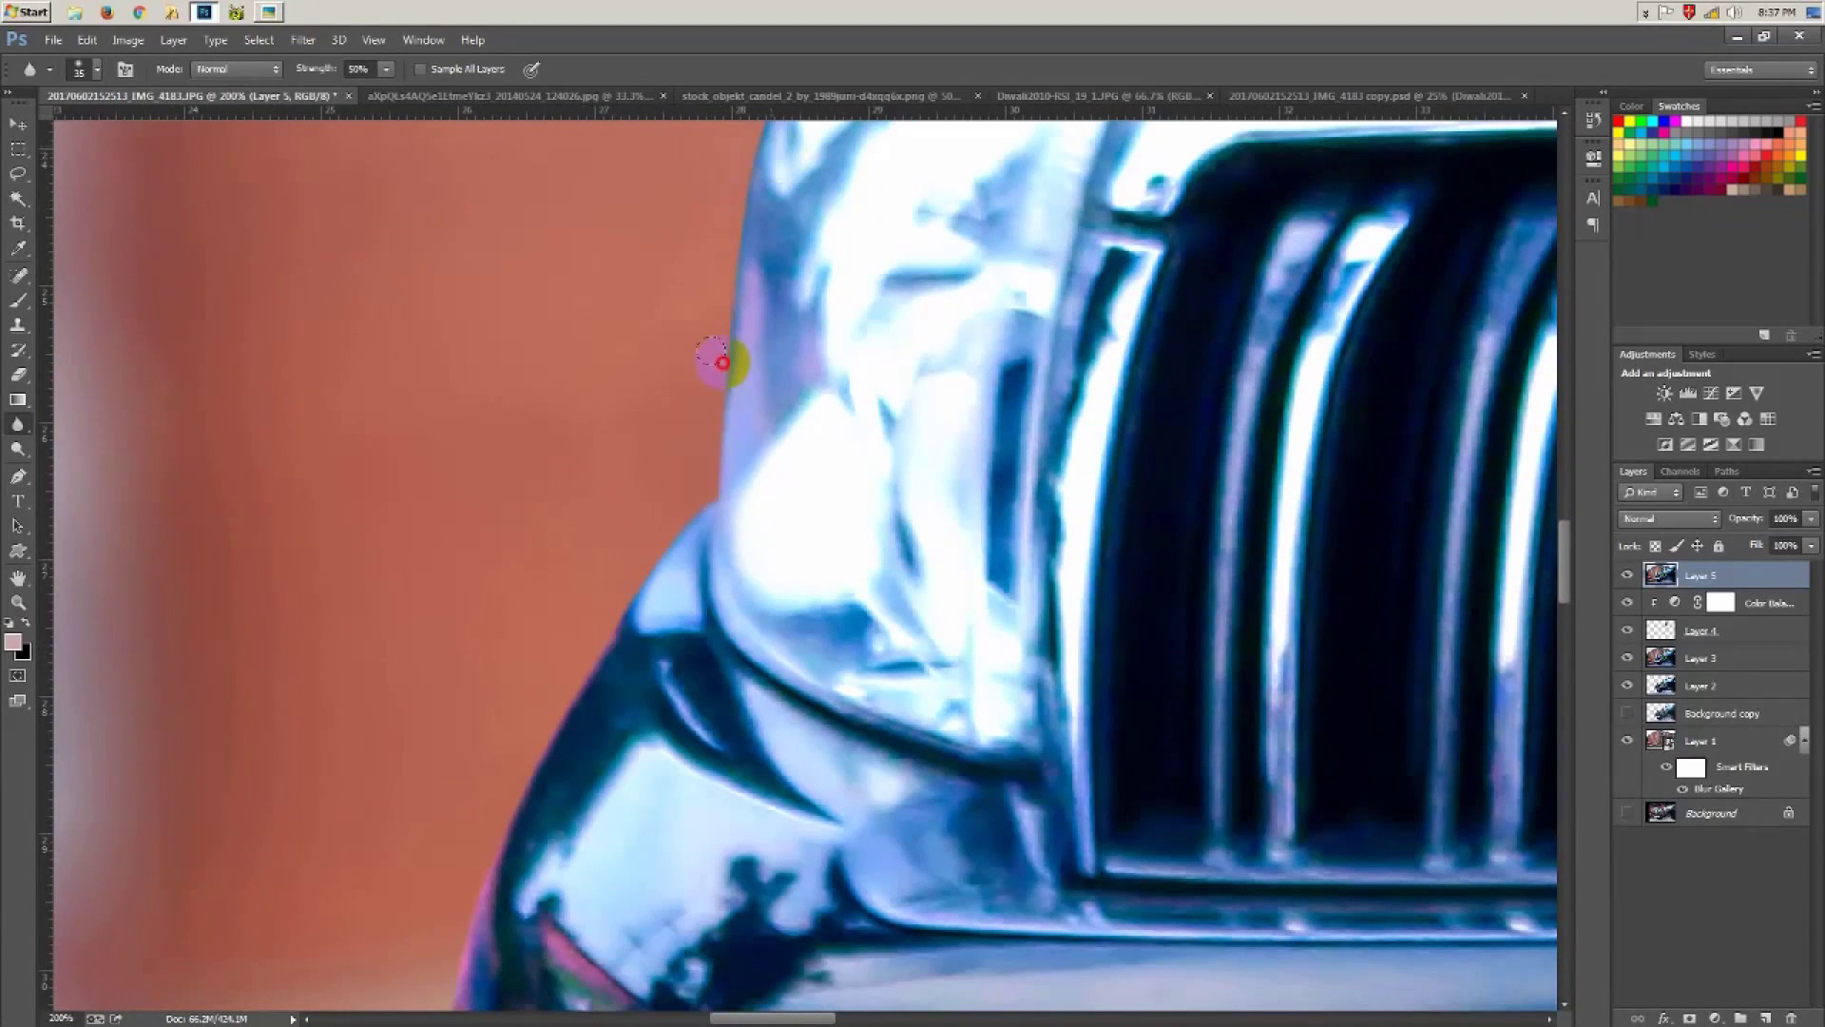
left_click_drag(484, 884, 681, 211)
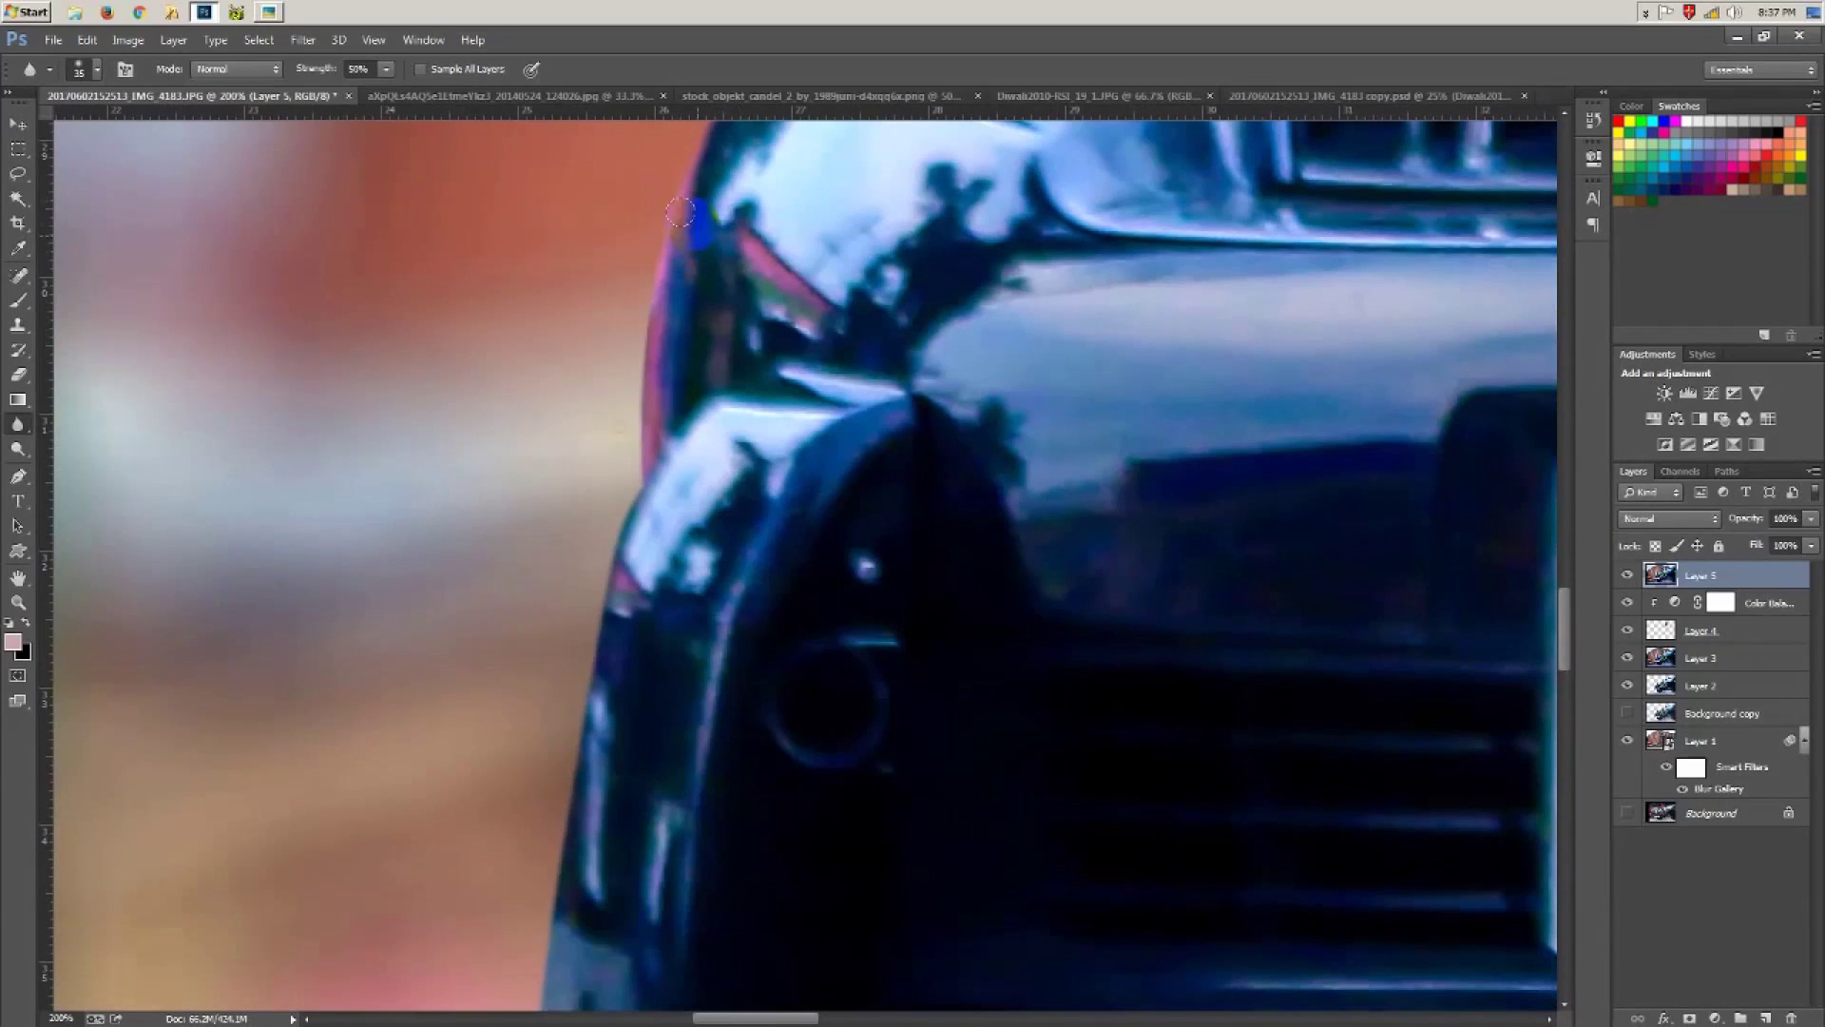
left_click_drag(534, 816, 599, 346)
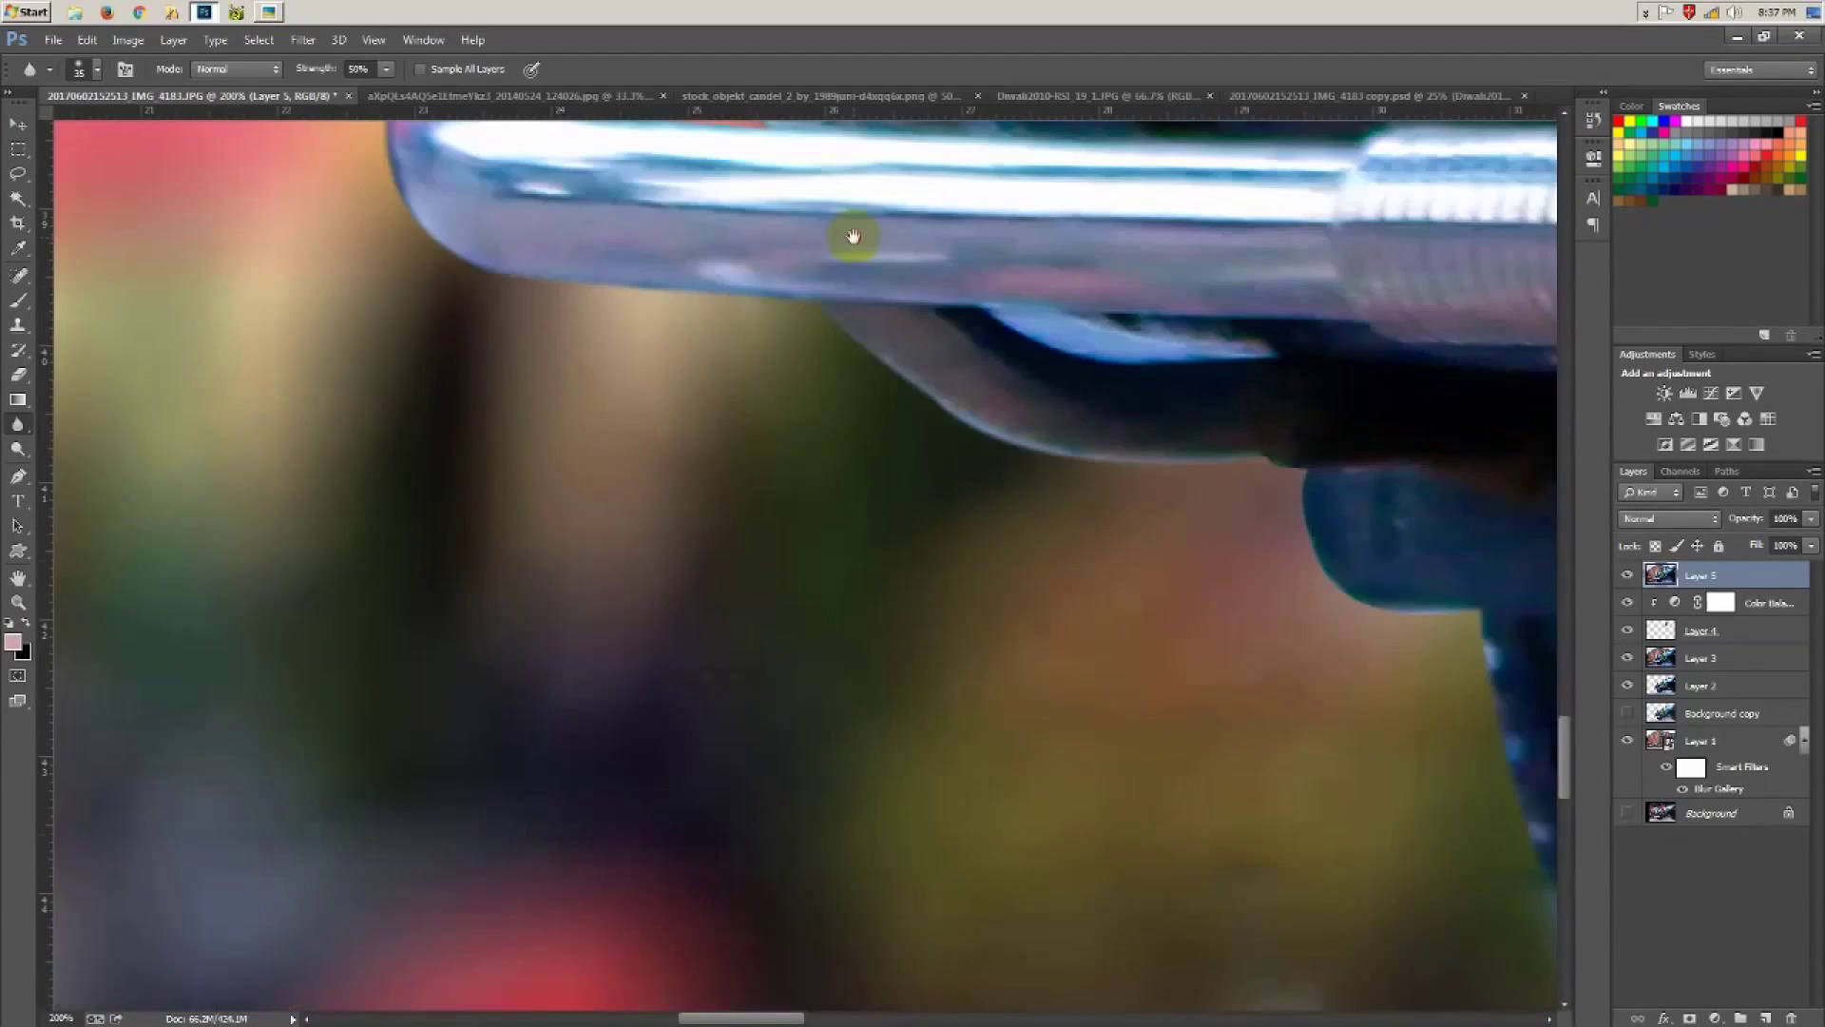
left_click_drag(784, 921, 853, 237)
mouse_move(941, 377)
left_mouse_down()
mouse_move(859, 408)
mouse_move(706, 219)
left_mouse_up()
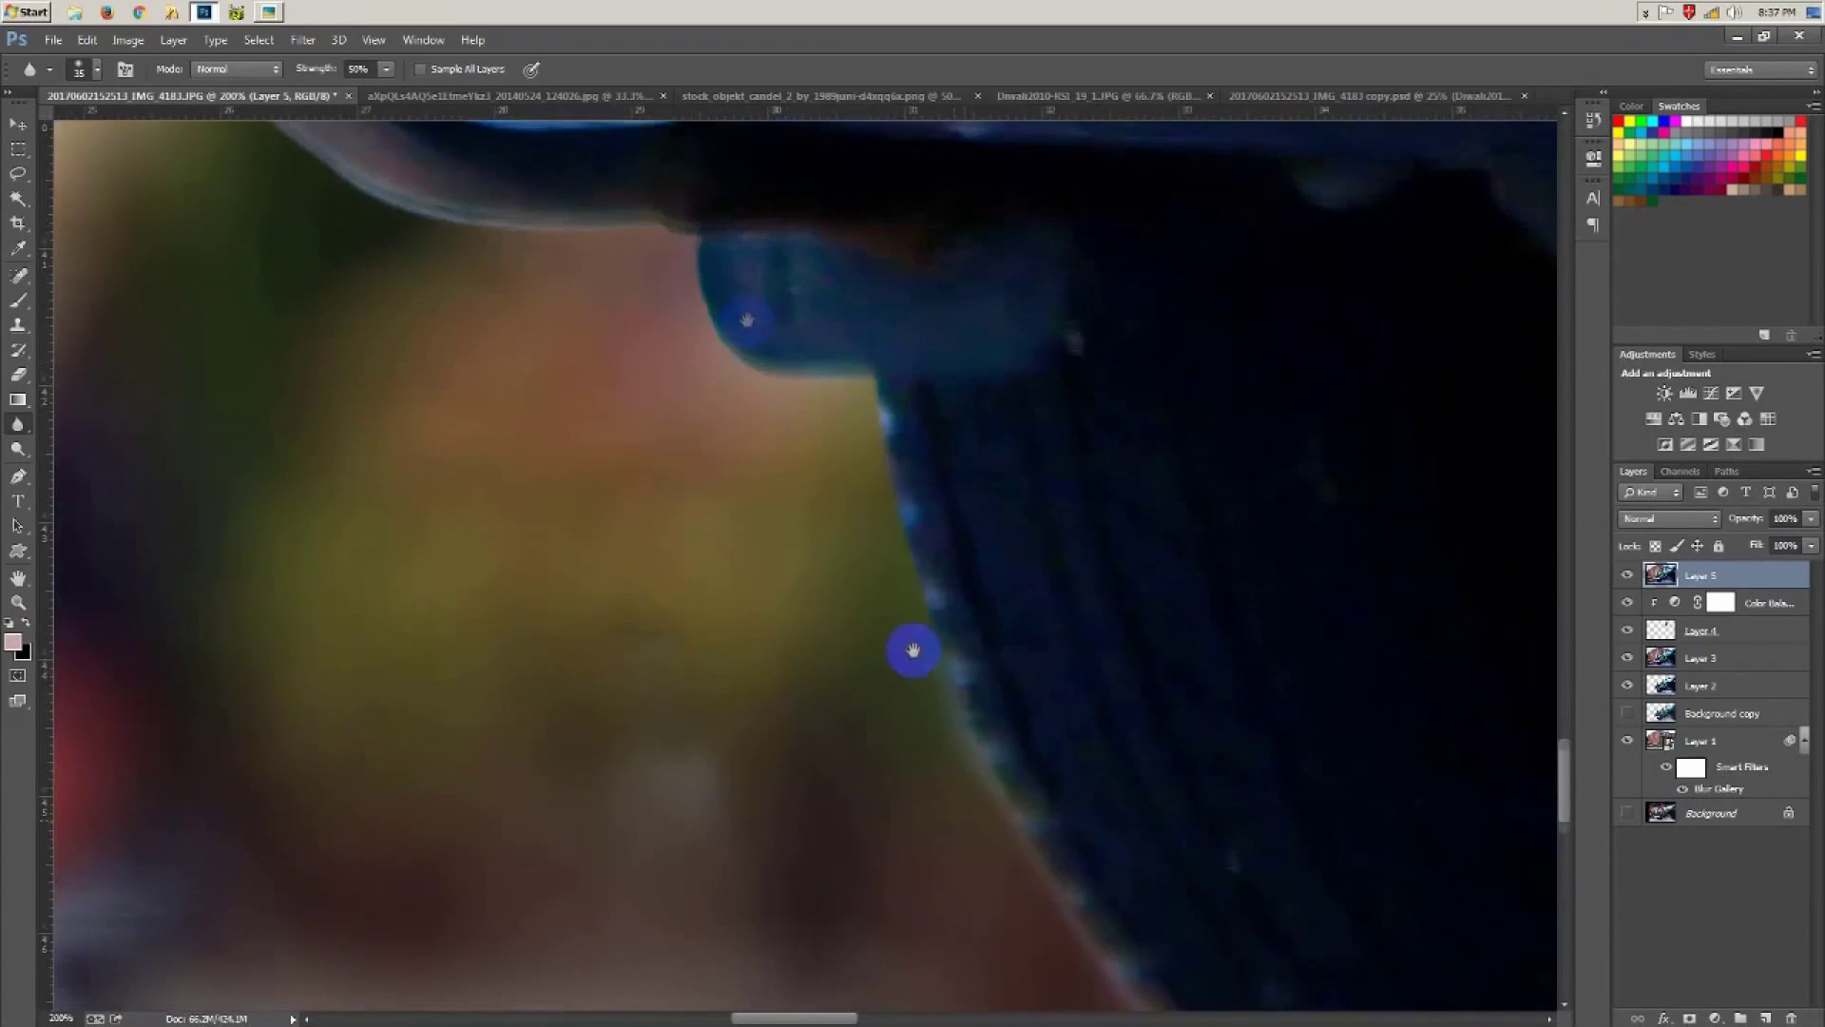
left_click_drag(912, 649, 761, 295)
Step: Add a Color Lookup adjustment layer using the FoggyNight.3DL 3D LUT
scroll(1058, 643, "down", 5)
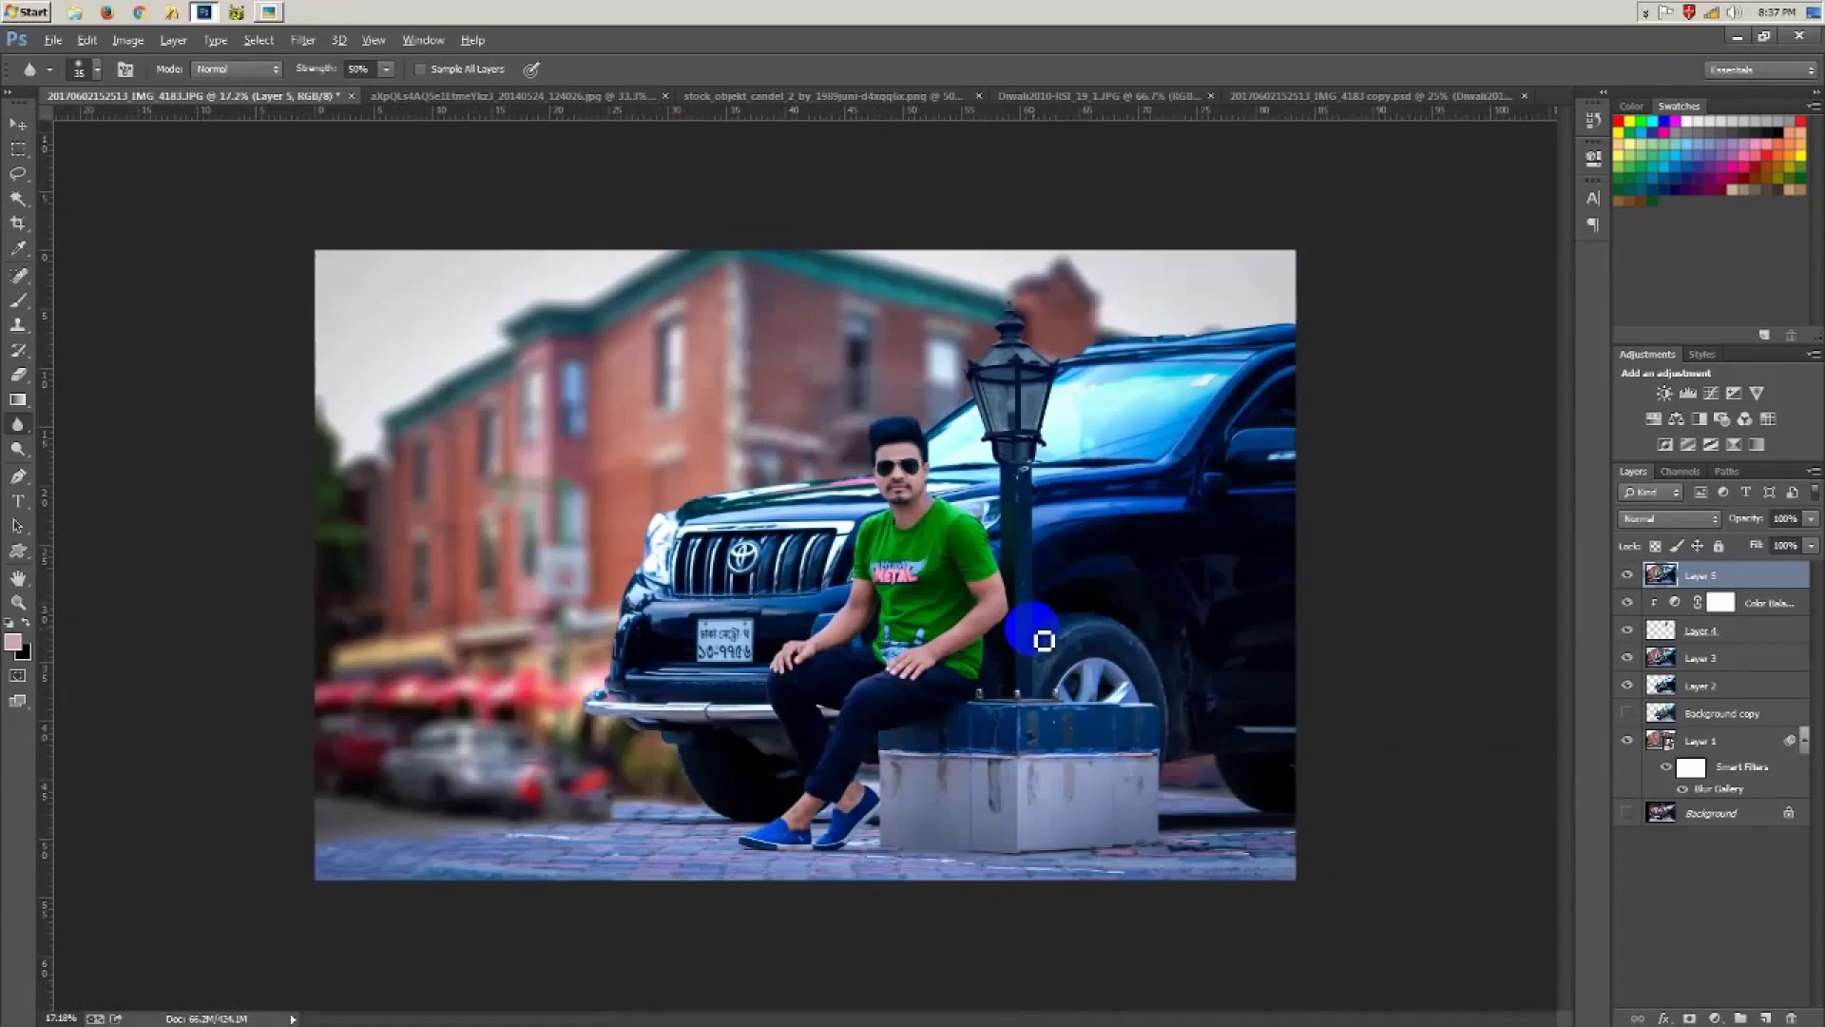
left_click(1717, 1017)
left_click(1739, 903)
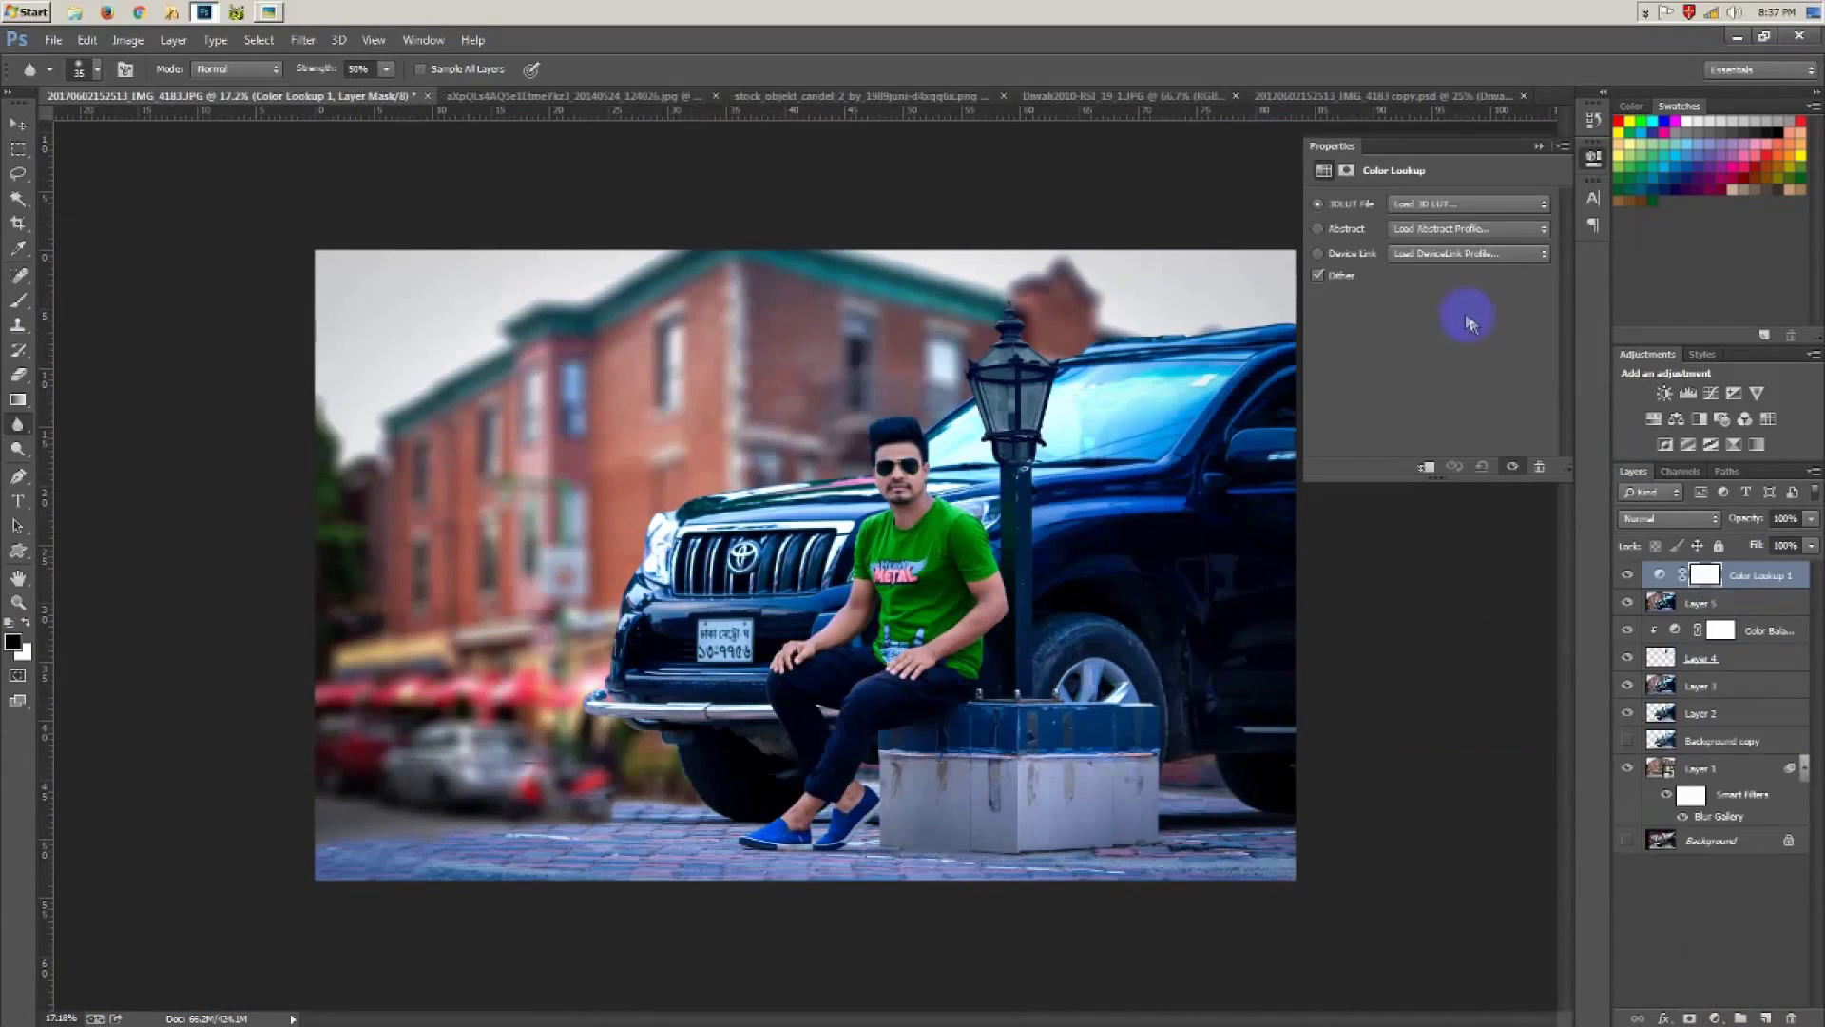
left_click(1444, 204)
left_click(1425, 433)
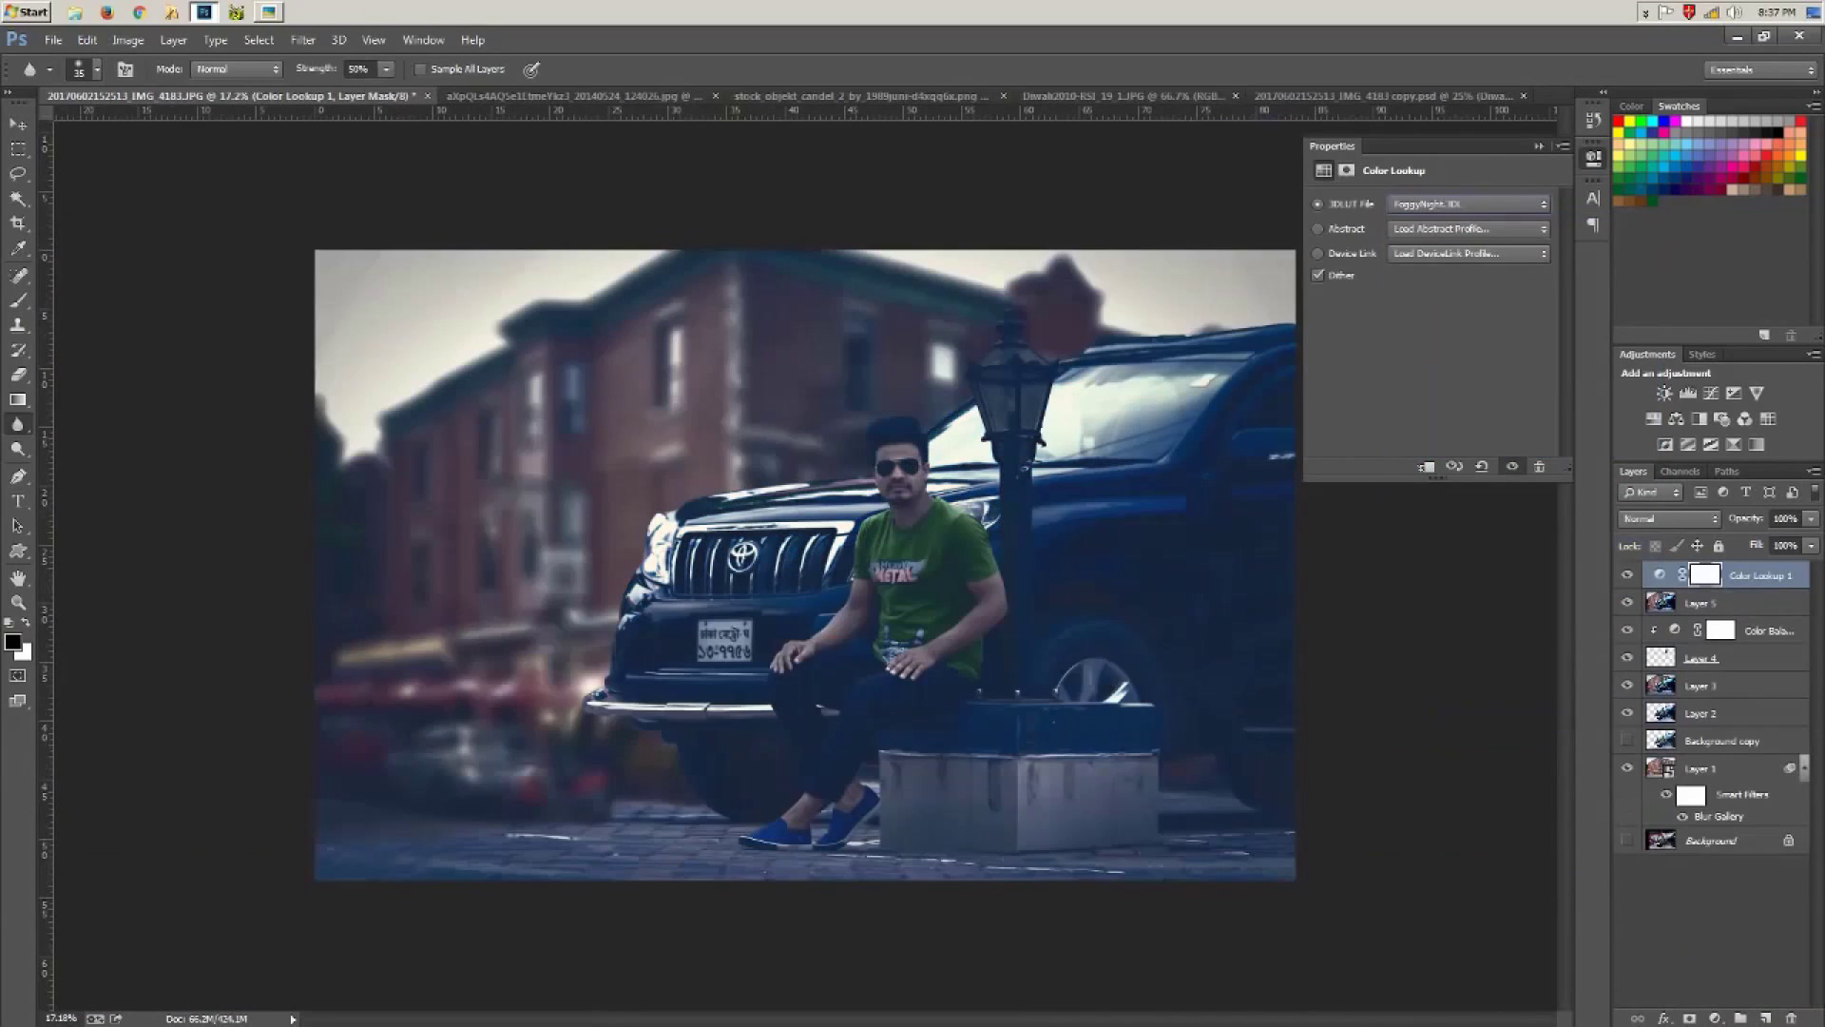
left_click(1540, 148)
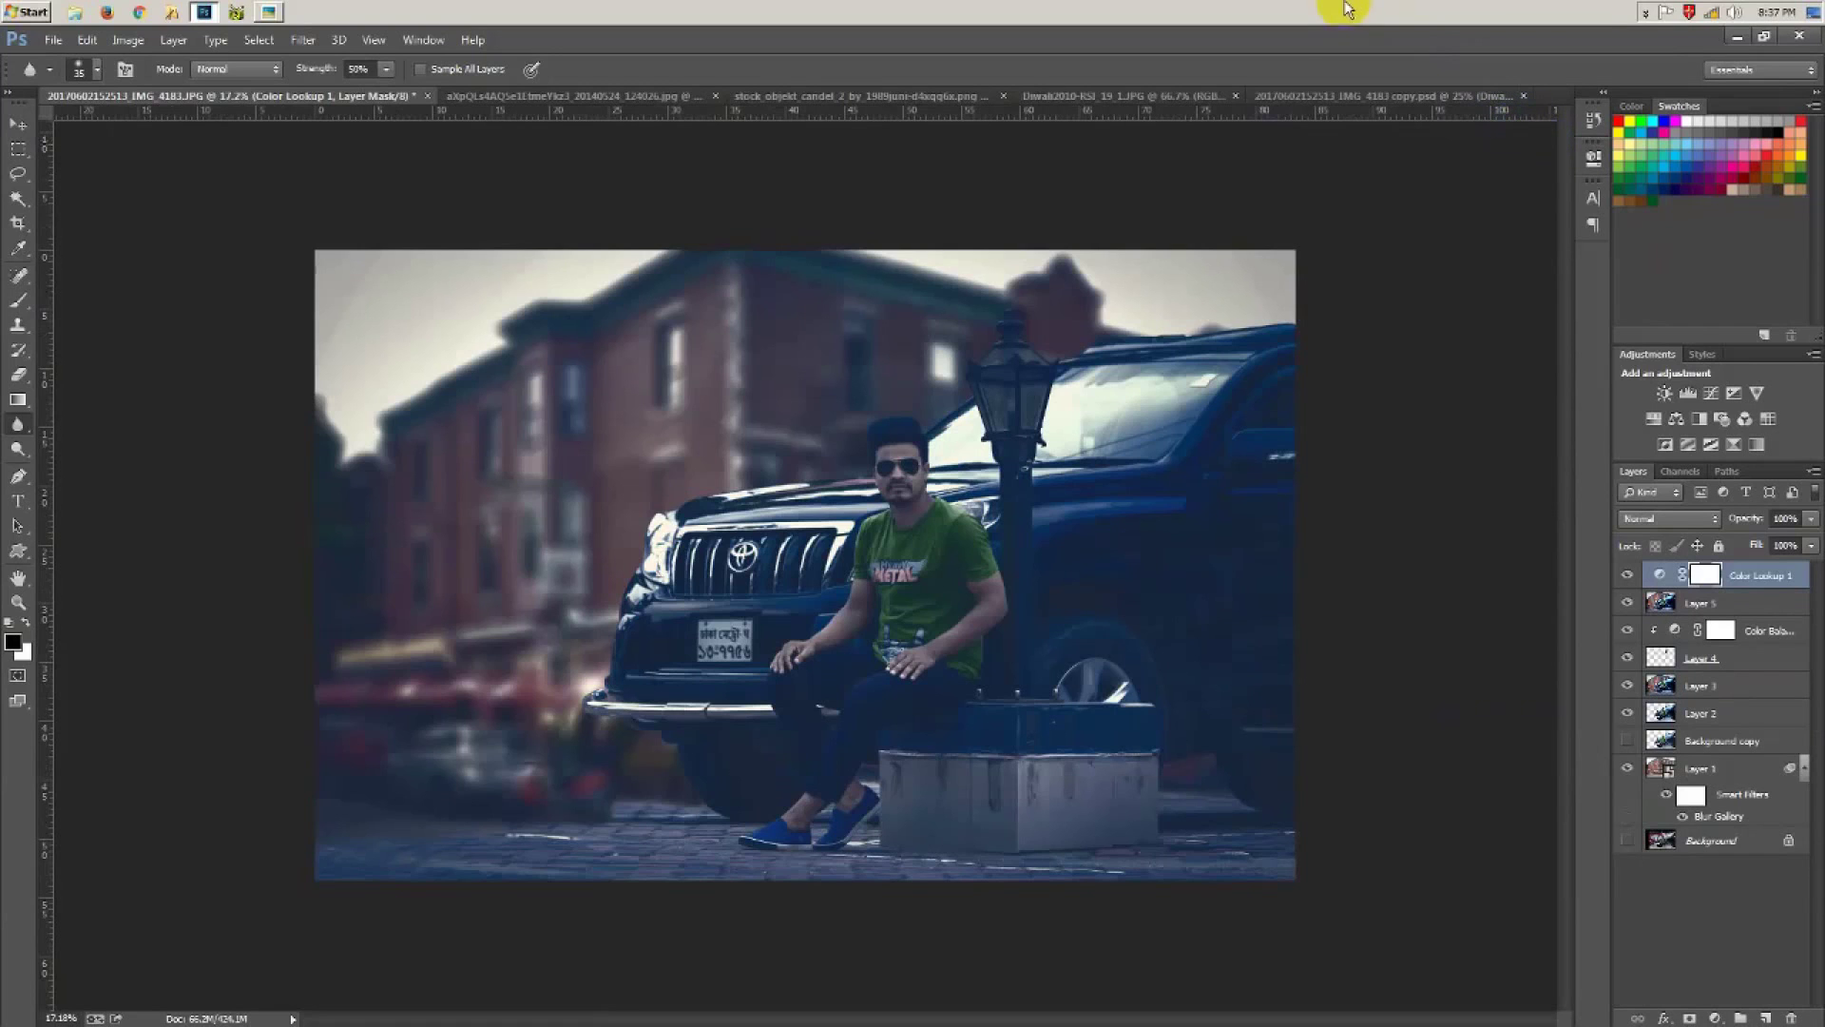
scroll(1235, 462, "up", 1)
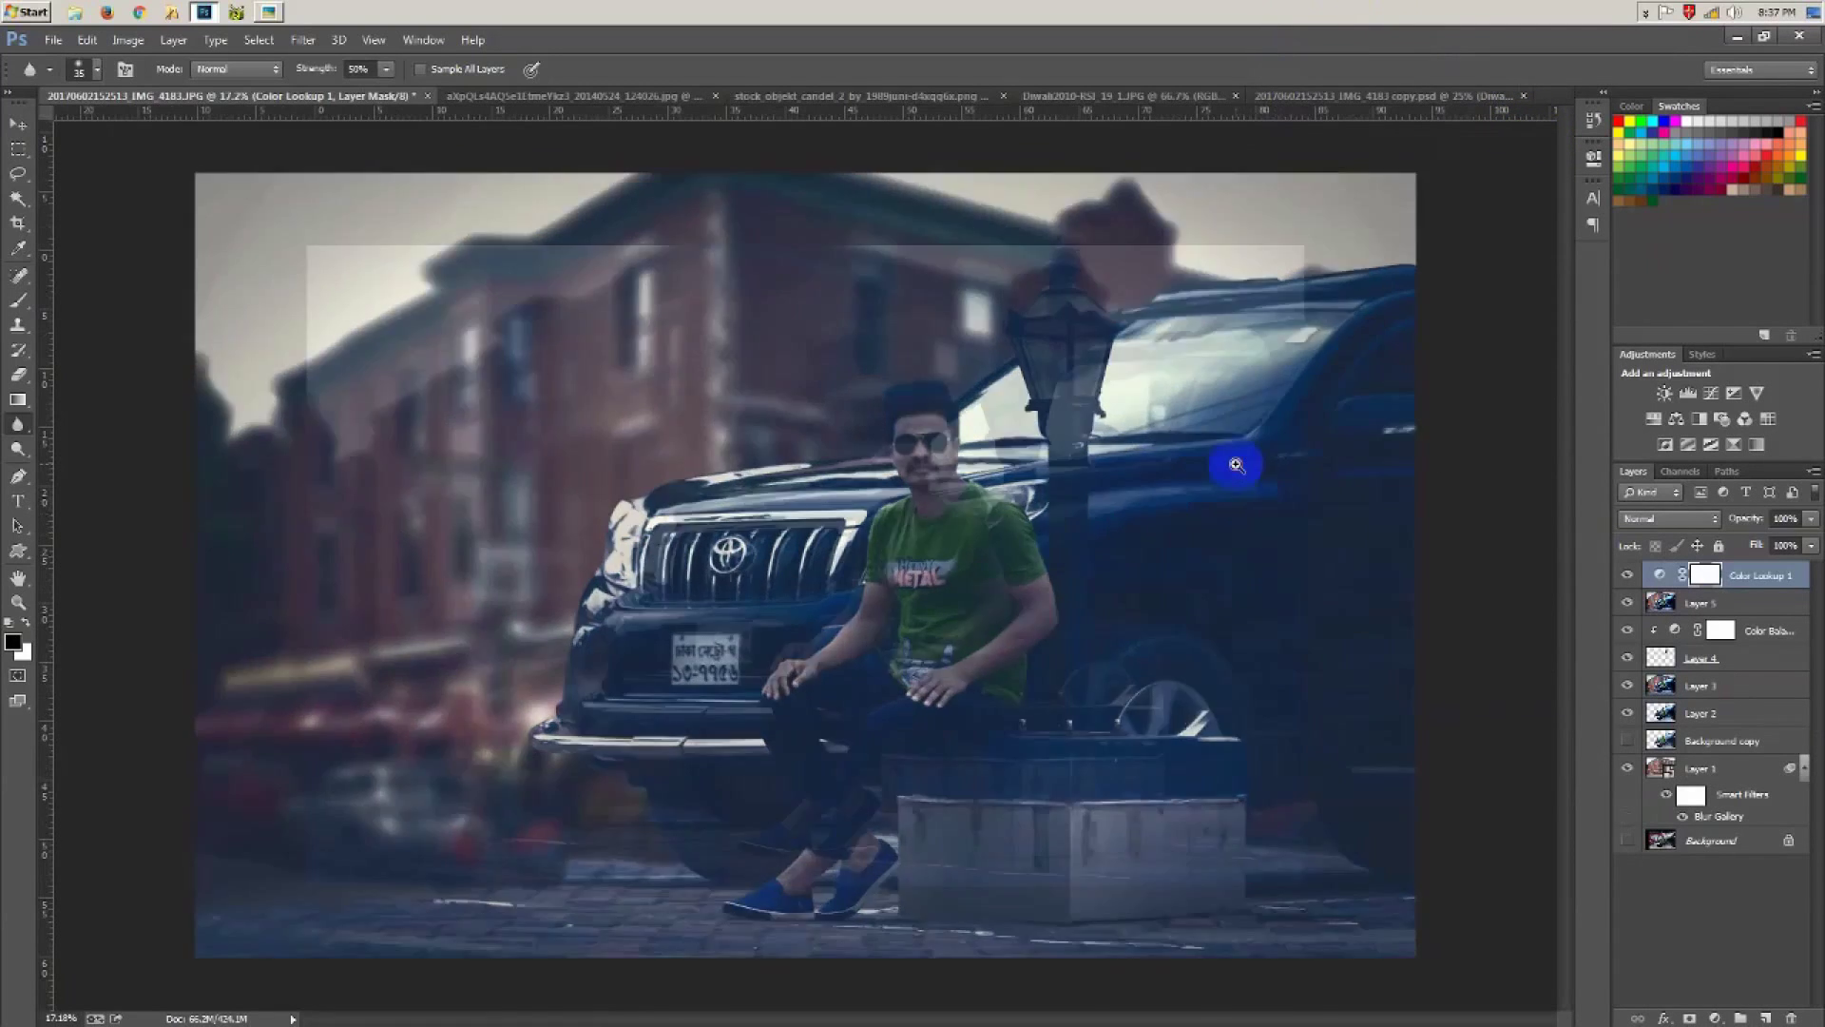
Step: Paint the Color Lookup mask with a brush to bring the face, neck and hair out of the grade
scroll(1216, 404, "down", 1)
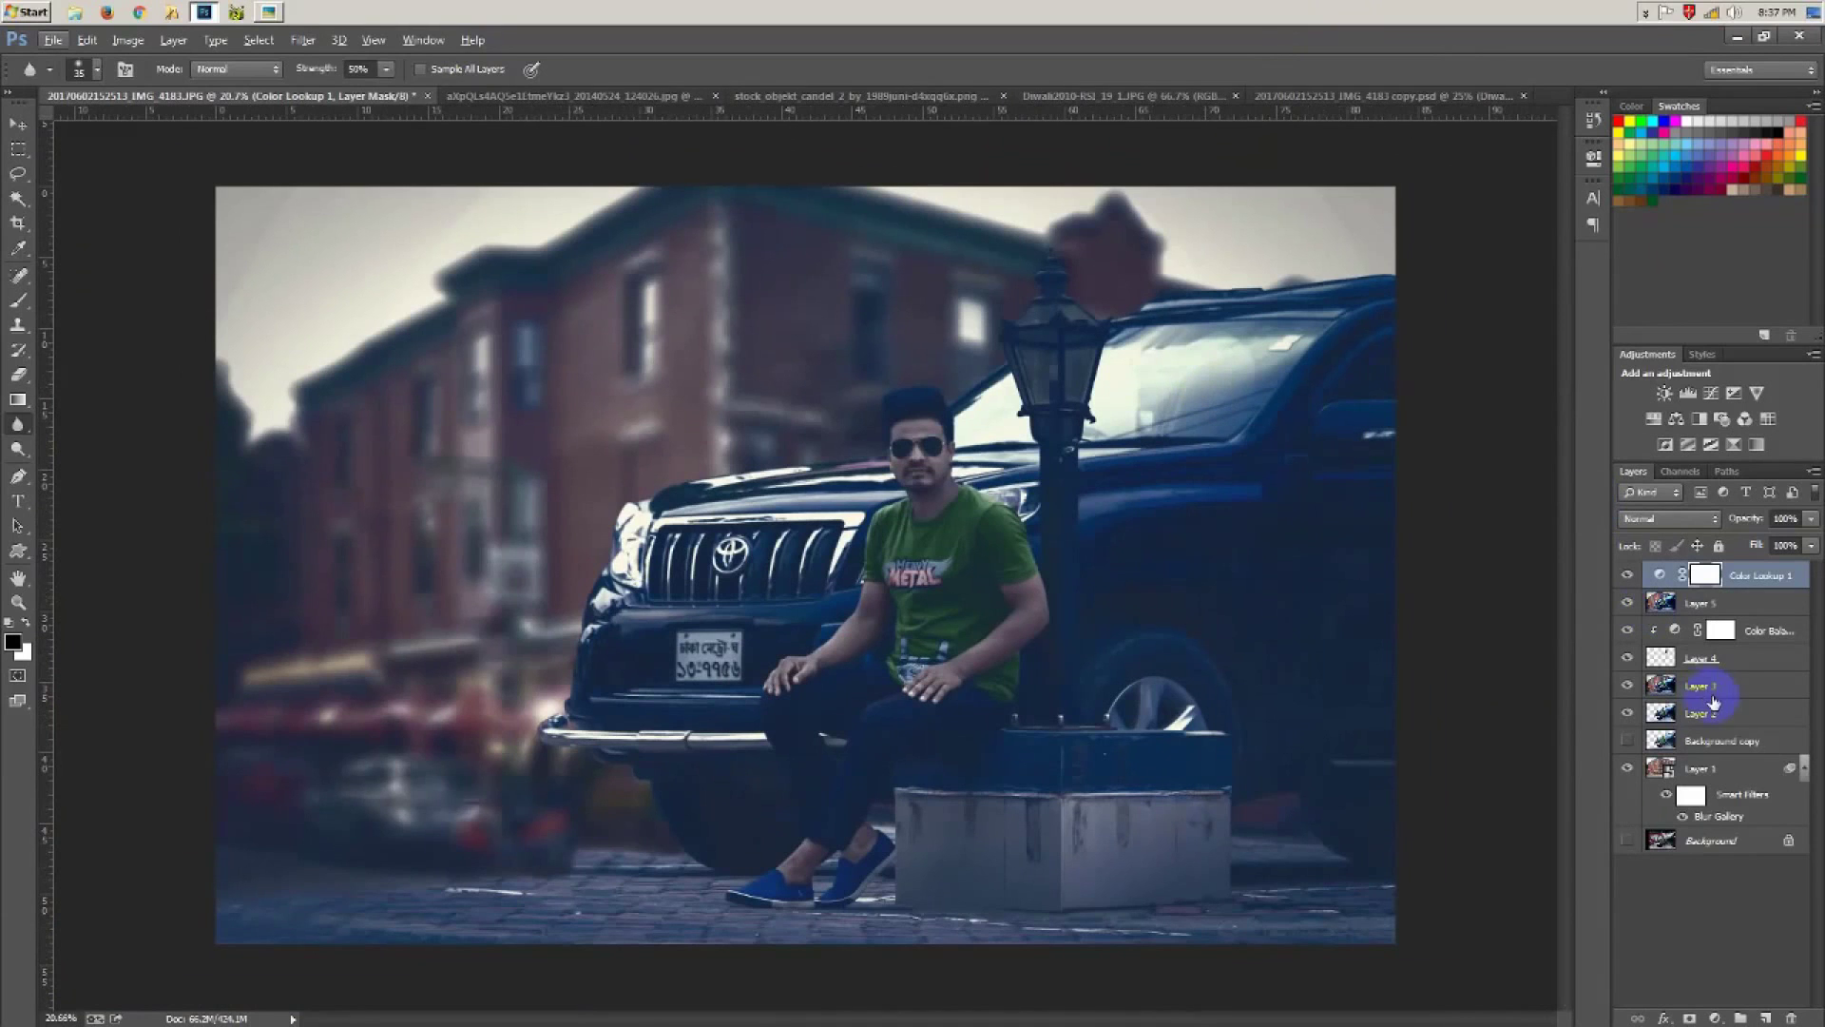
scroll(933, 509, "up", 1)
scroll(942, 515, "up", 1)
key("b")
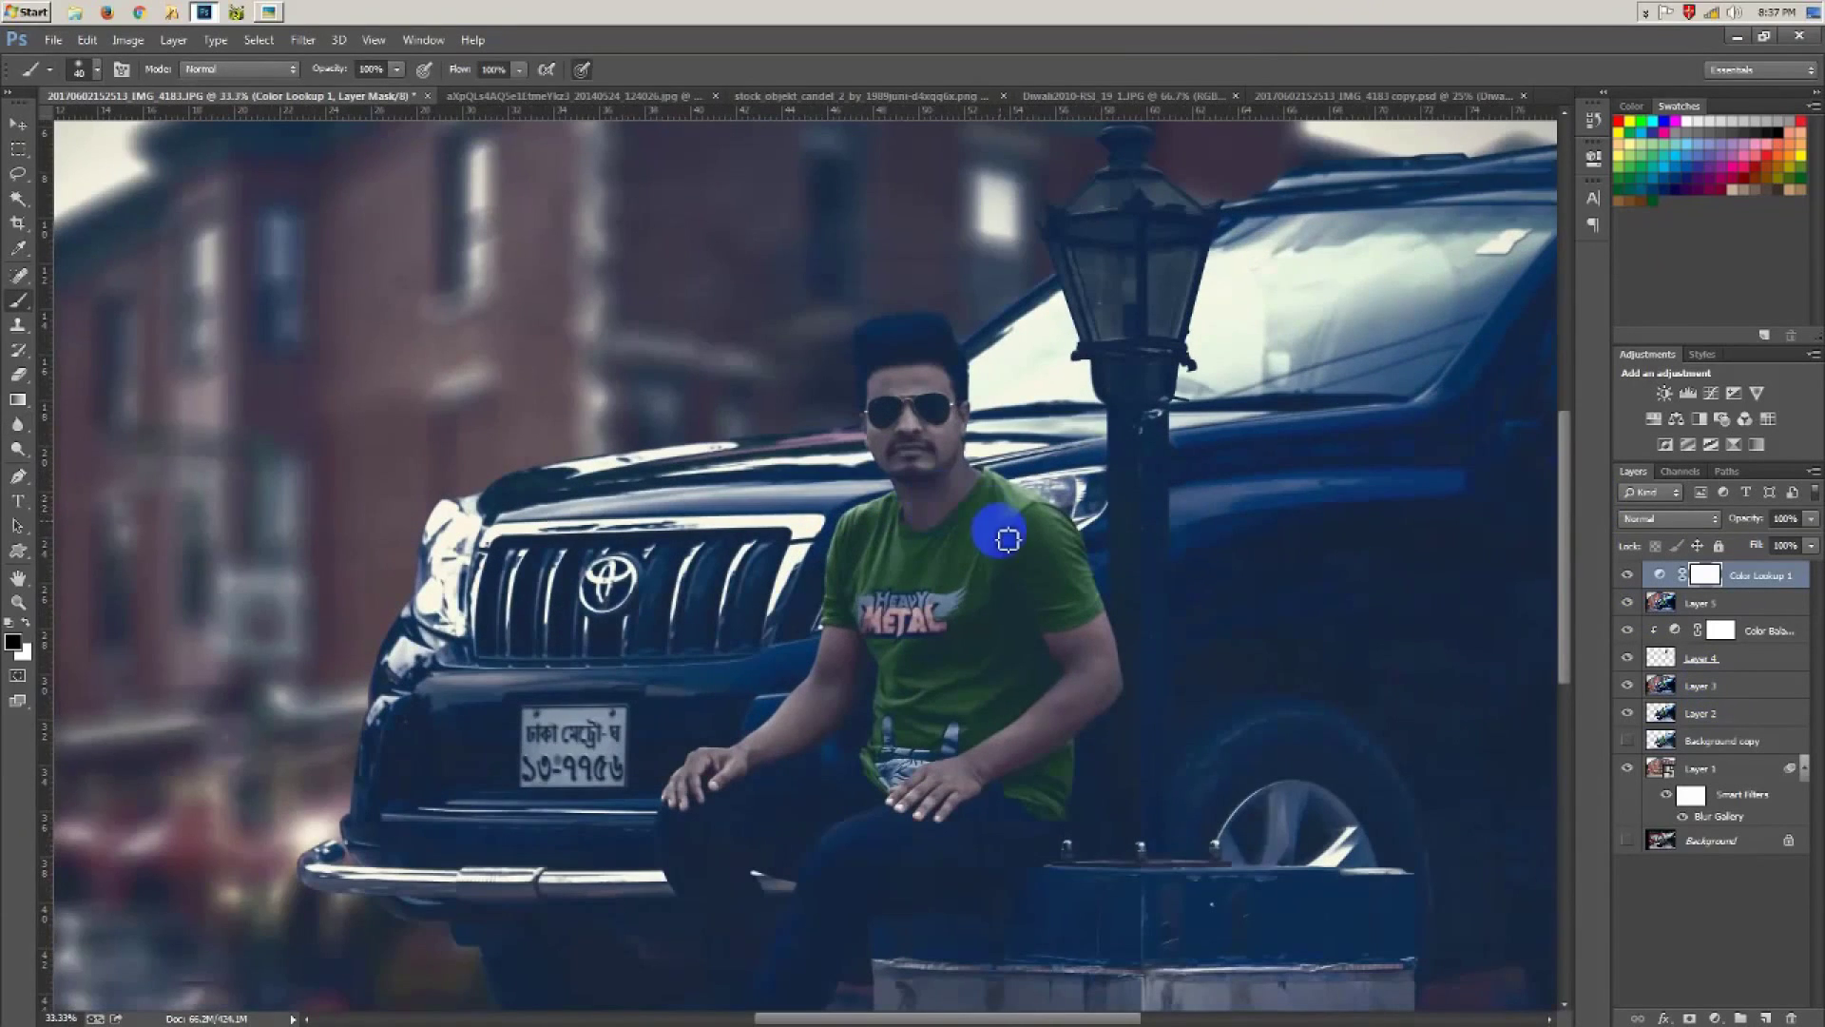
scroll(998, 528, "up", 1)
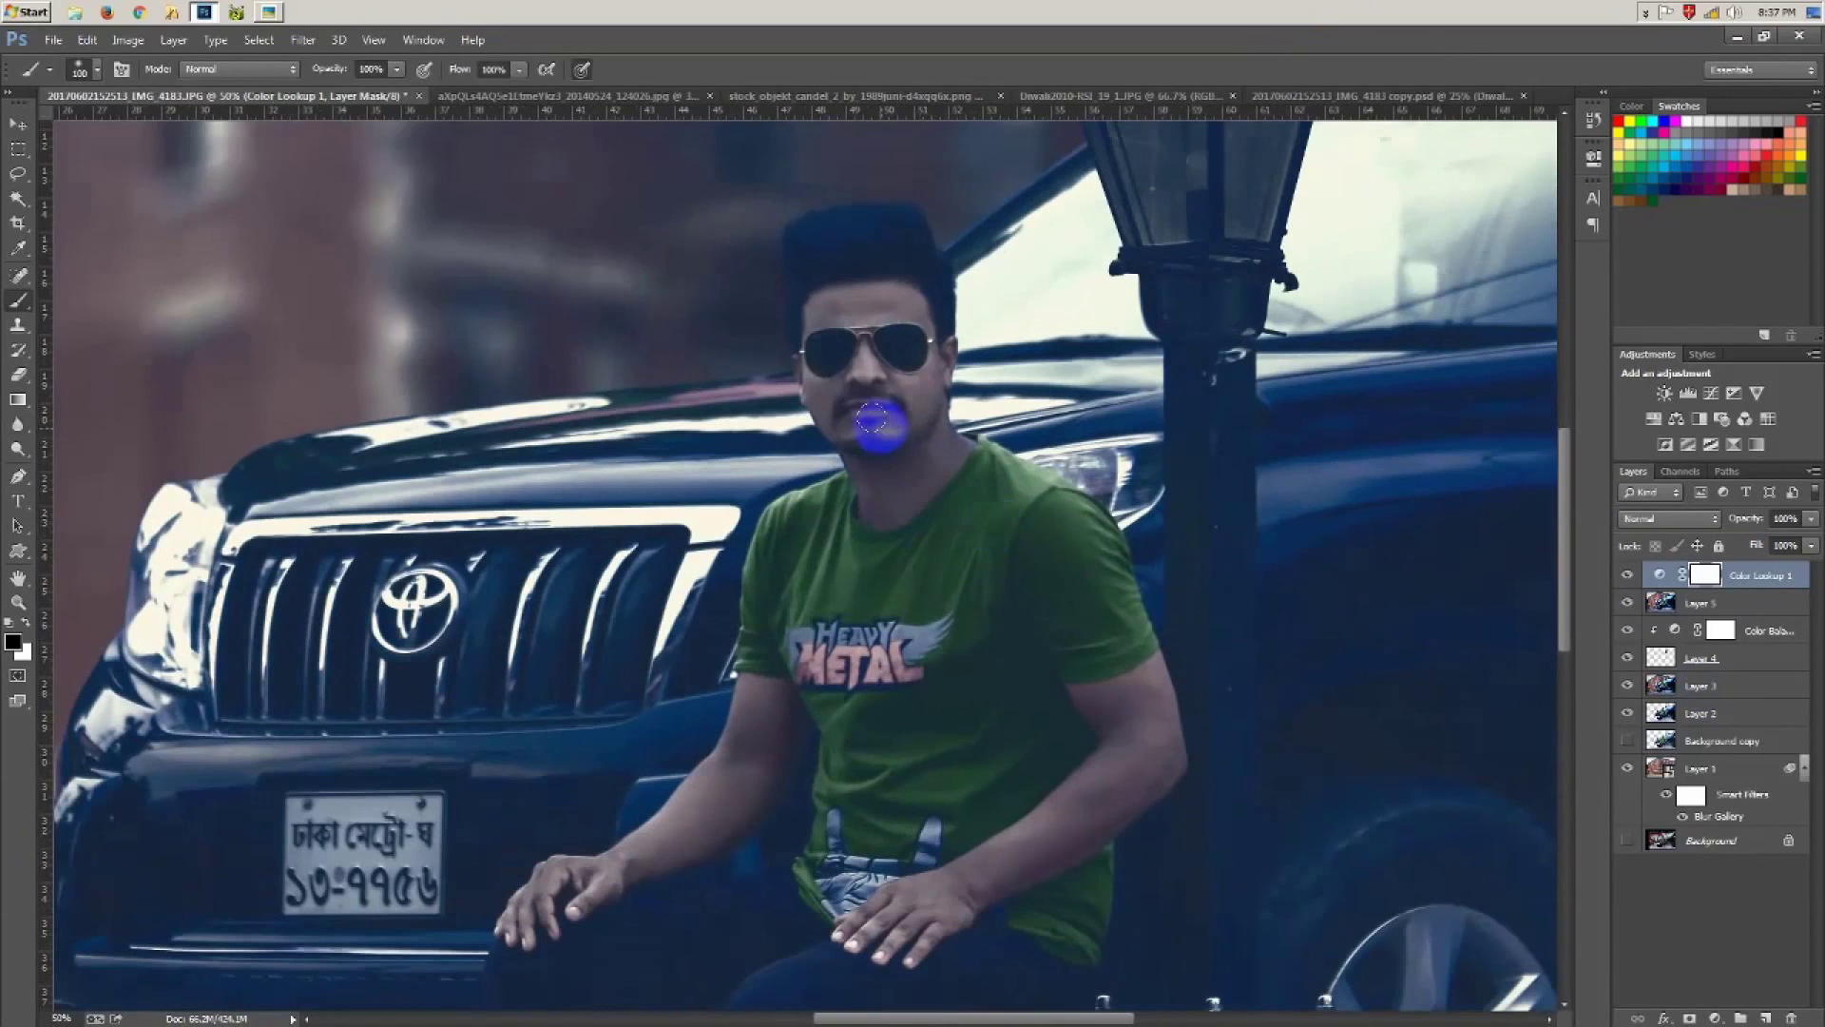
left_click_drag(884, 442, 856, 296)
scroll(897, 315, "up", 1)
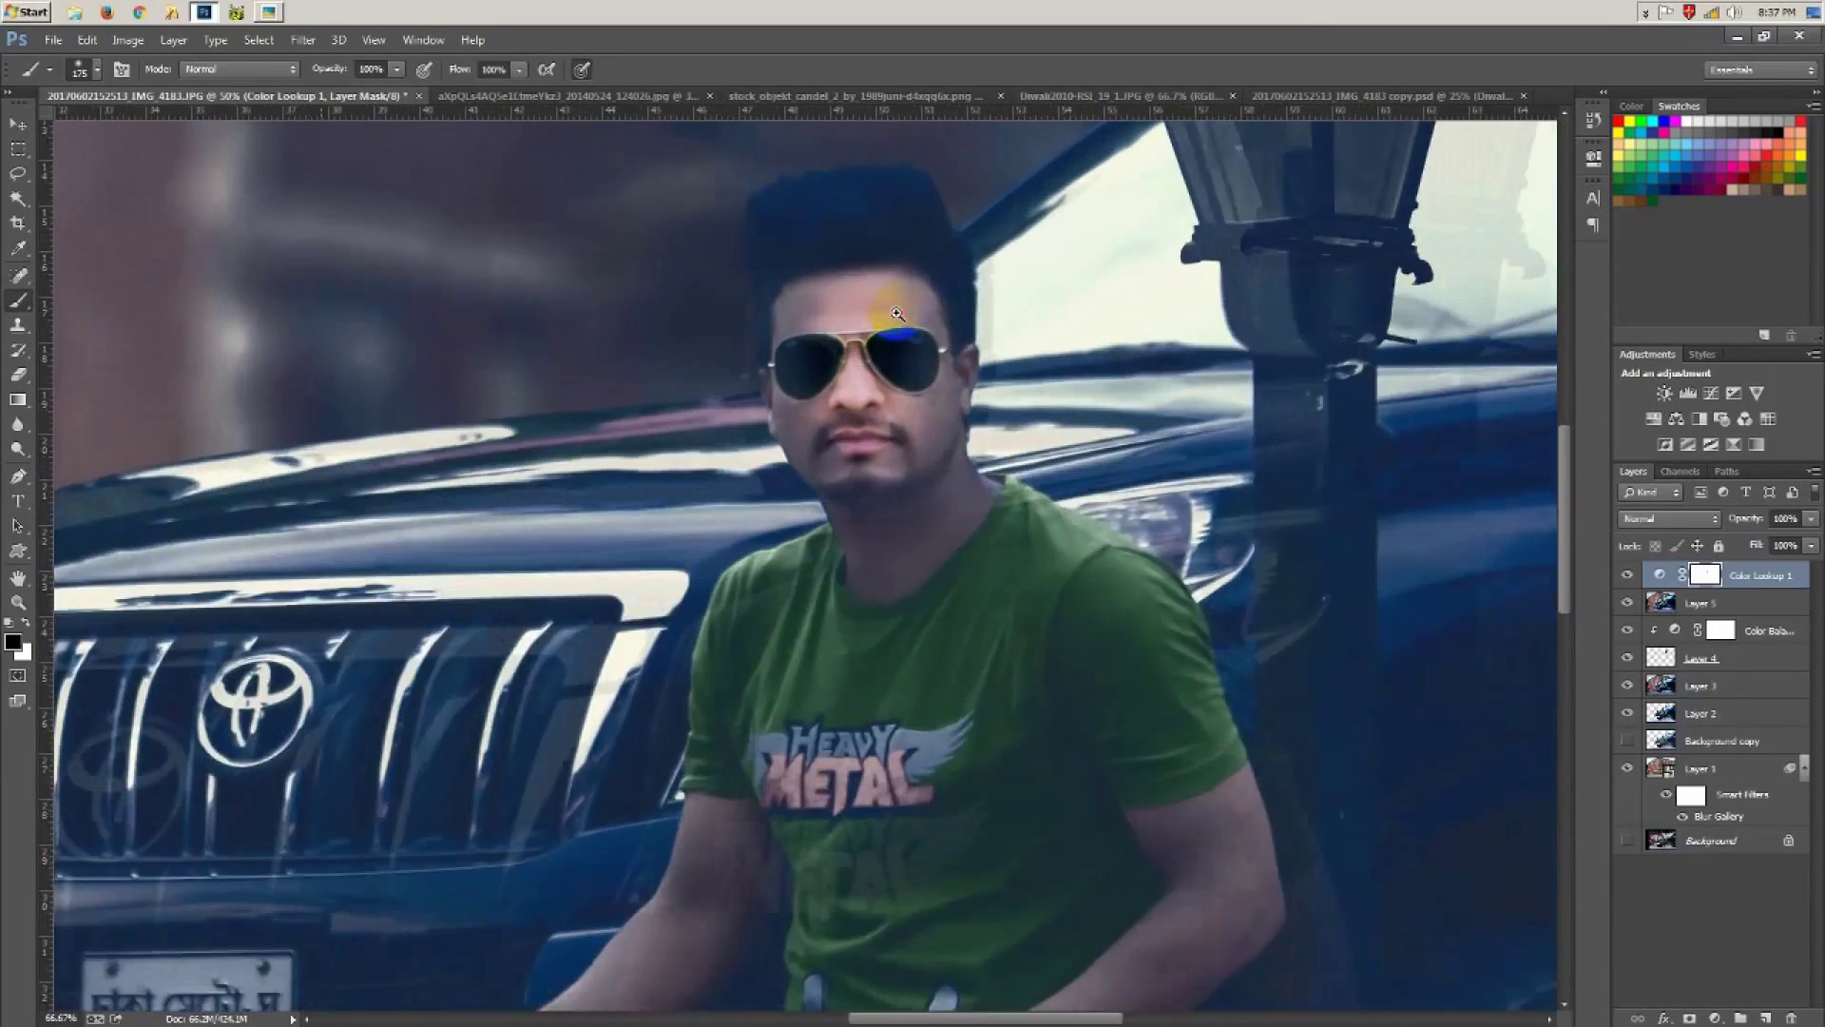
scroll(836, 521, "up", 1)
mouse_move(824, 450)
left_mouse_down()
mouse_move(893, 779)
mouse_move(745, 541)
mouse_move(751, 751)
mouse_move(920, 701)
mouse_move(923, 762)
left_mouse_up()
scroll(923, 761, "down", 5)
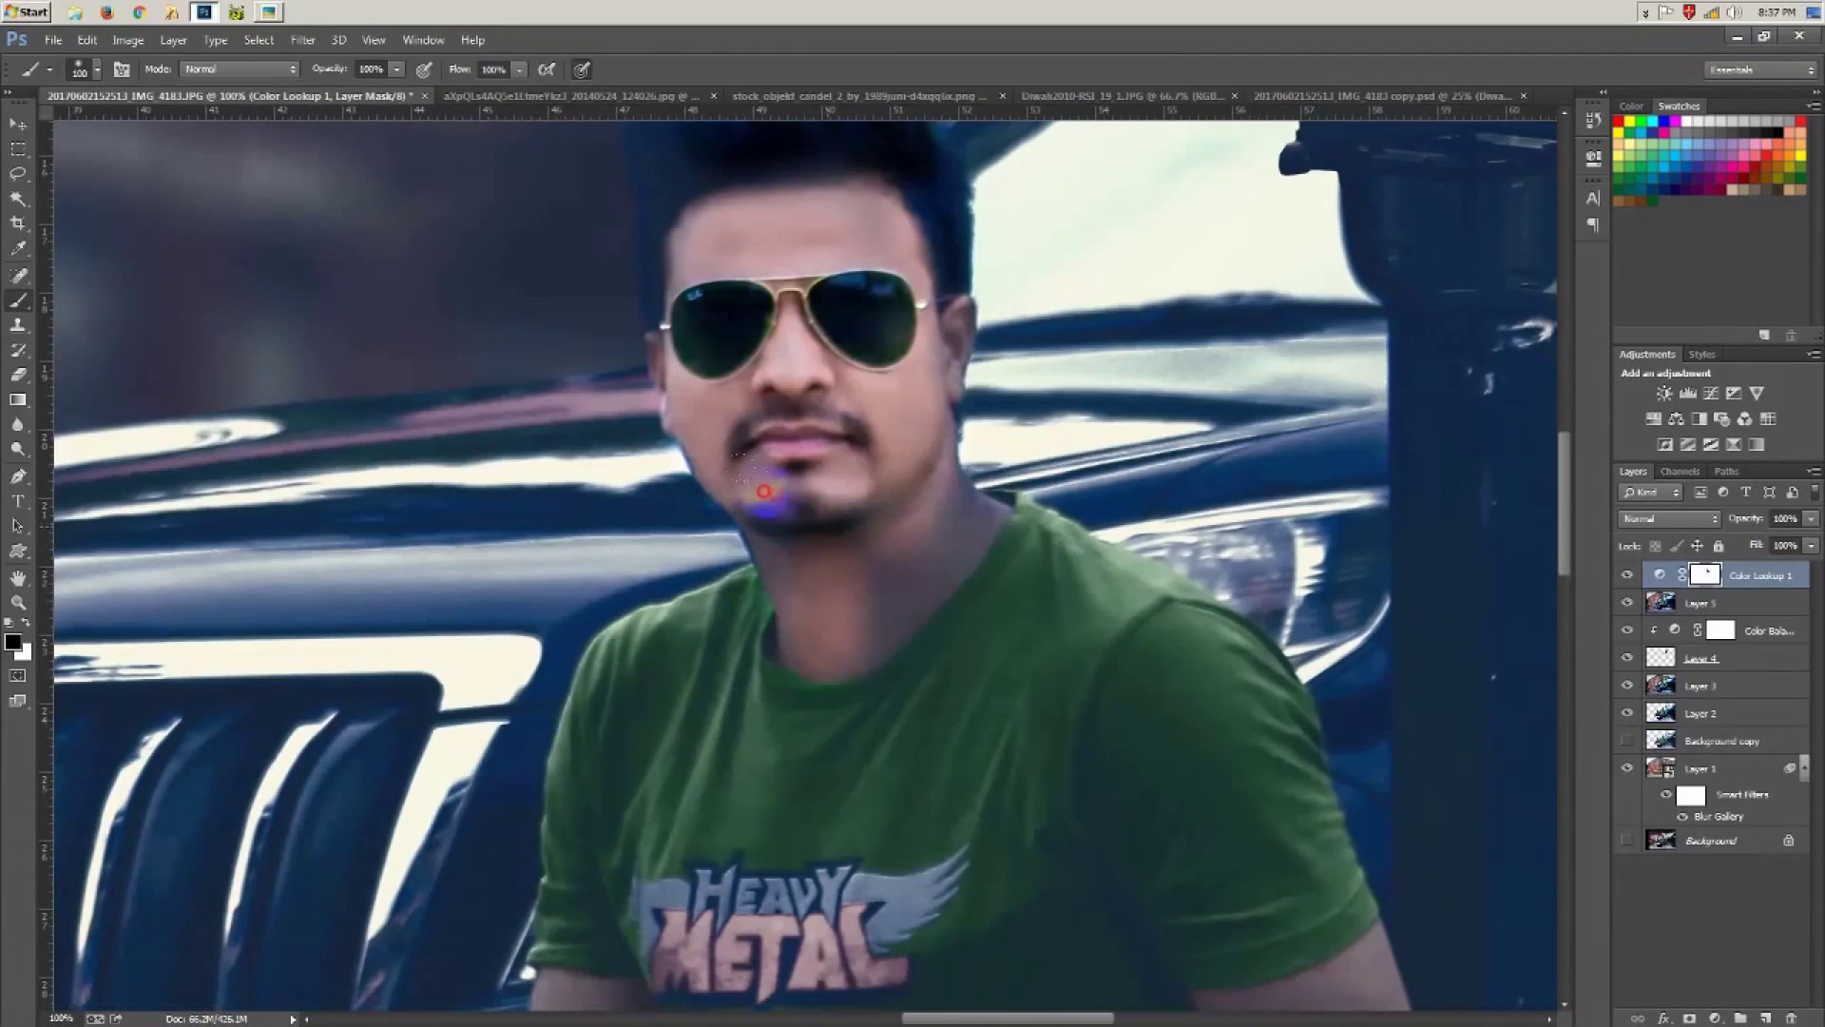
mouse_move(760, 571)
left_mouse_down()
mouse_move(884, 670)
mouse_move(956, 538)
mouse_move(888, 563)
left_mouse_up()
key("x")
left_click_drag(711, 551, 687, 523)
Step: Unmask the green shirt's chest, shoulders and left sleeve from the grade, resizing the brush as needed
mouse_move(760, 598)
left_mouse_down()
mouse_move(732, 656)
mouse_move(855, 754)
mouse_move(941, 741)
mouse_move(908, 713)
mouse_move(1067, 741)
mouse_move(1026, 611)
mouse_move(1141, 681)
left_mouse_up()
key("bracketright")
key("bracketright")
key("bracketright")
left_click_drag(943, 561, 810, 331)
key("bracketleft")
mouse_move(741, 517)
left_mouse_down()
mouse_move(880, 632)
mouse_move(950, 595)
mouse_move(946, 406)
mouse_move(993, 358)
mouse_move(1122, 533)
mouse_move(1033, 635)
left_mouse_up()
key("bracketleft")
key("bracketleft")
mouse_move(542, 665)
left_mouse_down()
mouse_move(429, 660)
mouse_move(444, 448)
mouse_move(518, 375)
mouse_move(546, 460)
left_mouse_up()
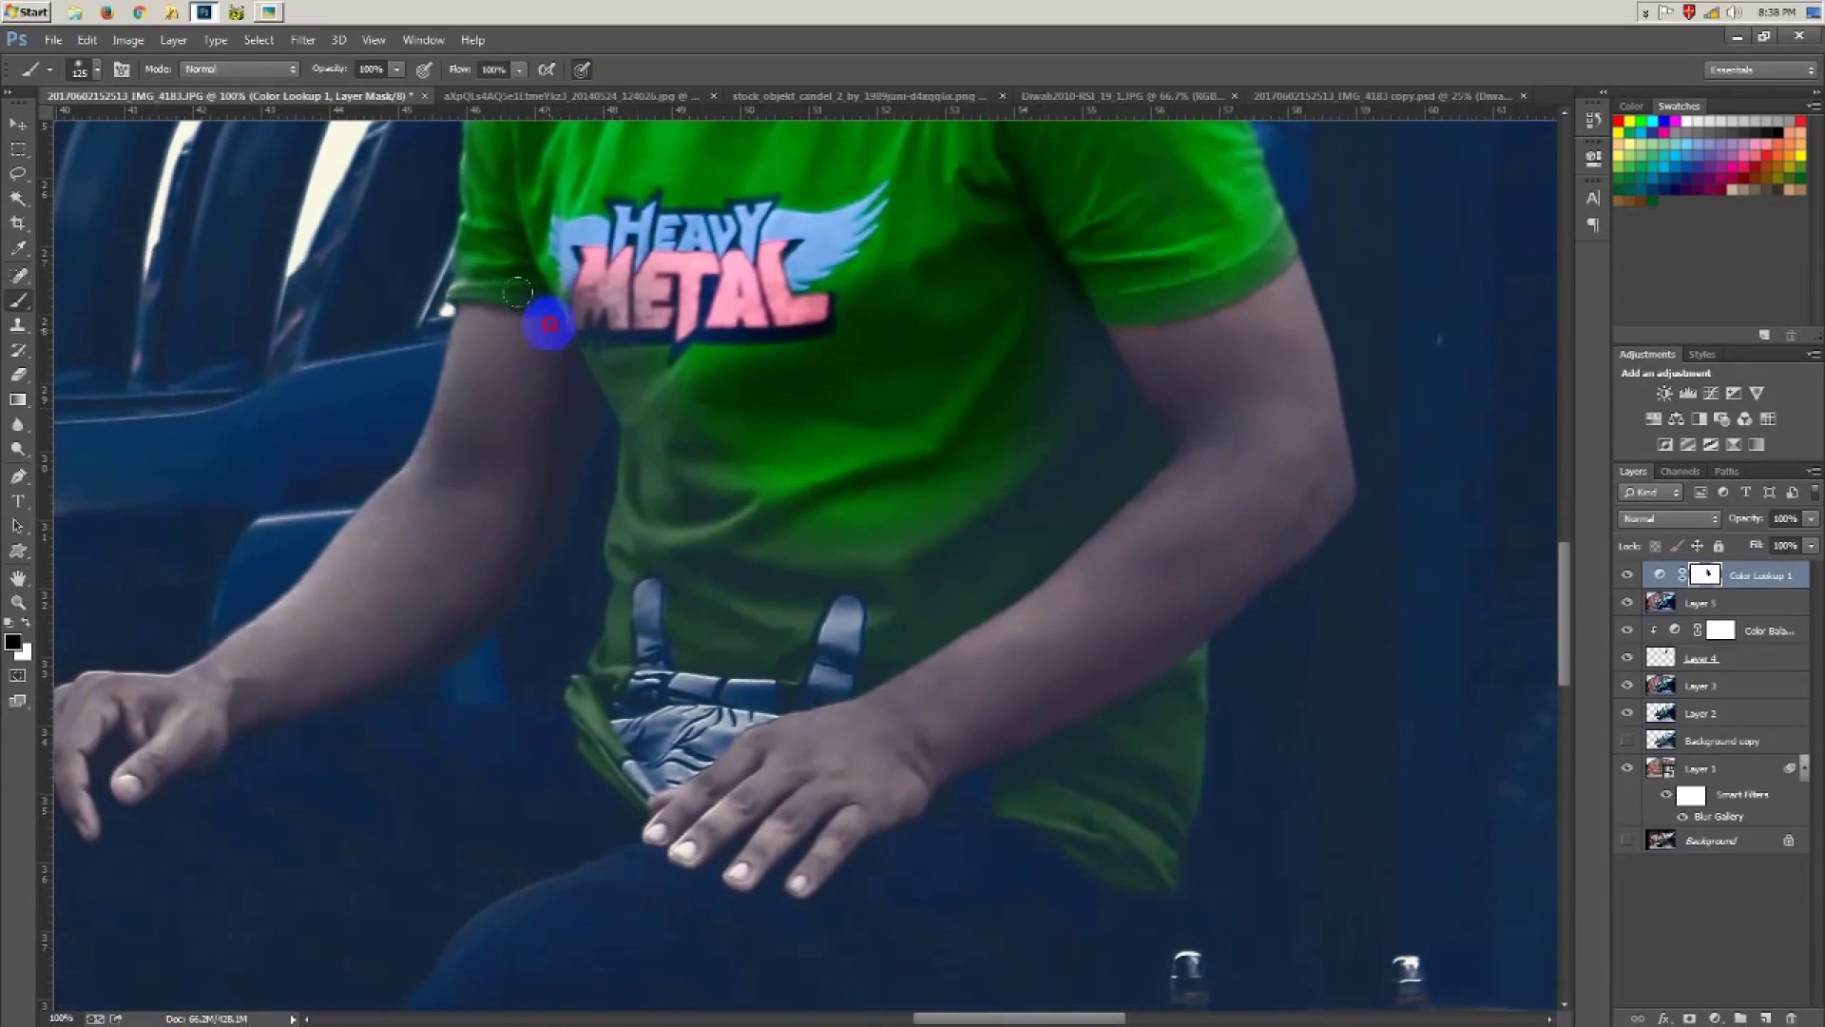
Step: Restore natural skin tone on both arms, forearms, hands and thumb via the mask
left_click_drag(518, 293, 362, 618)
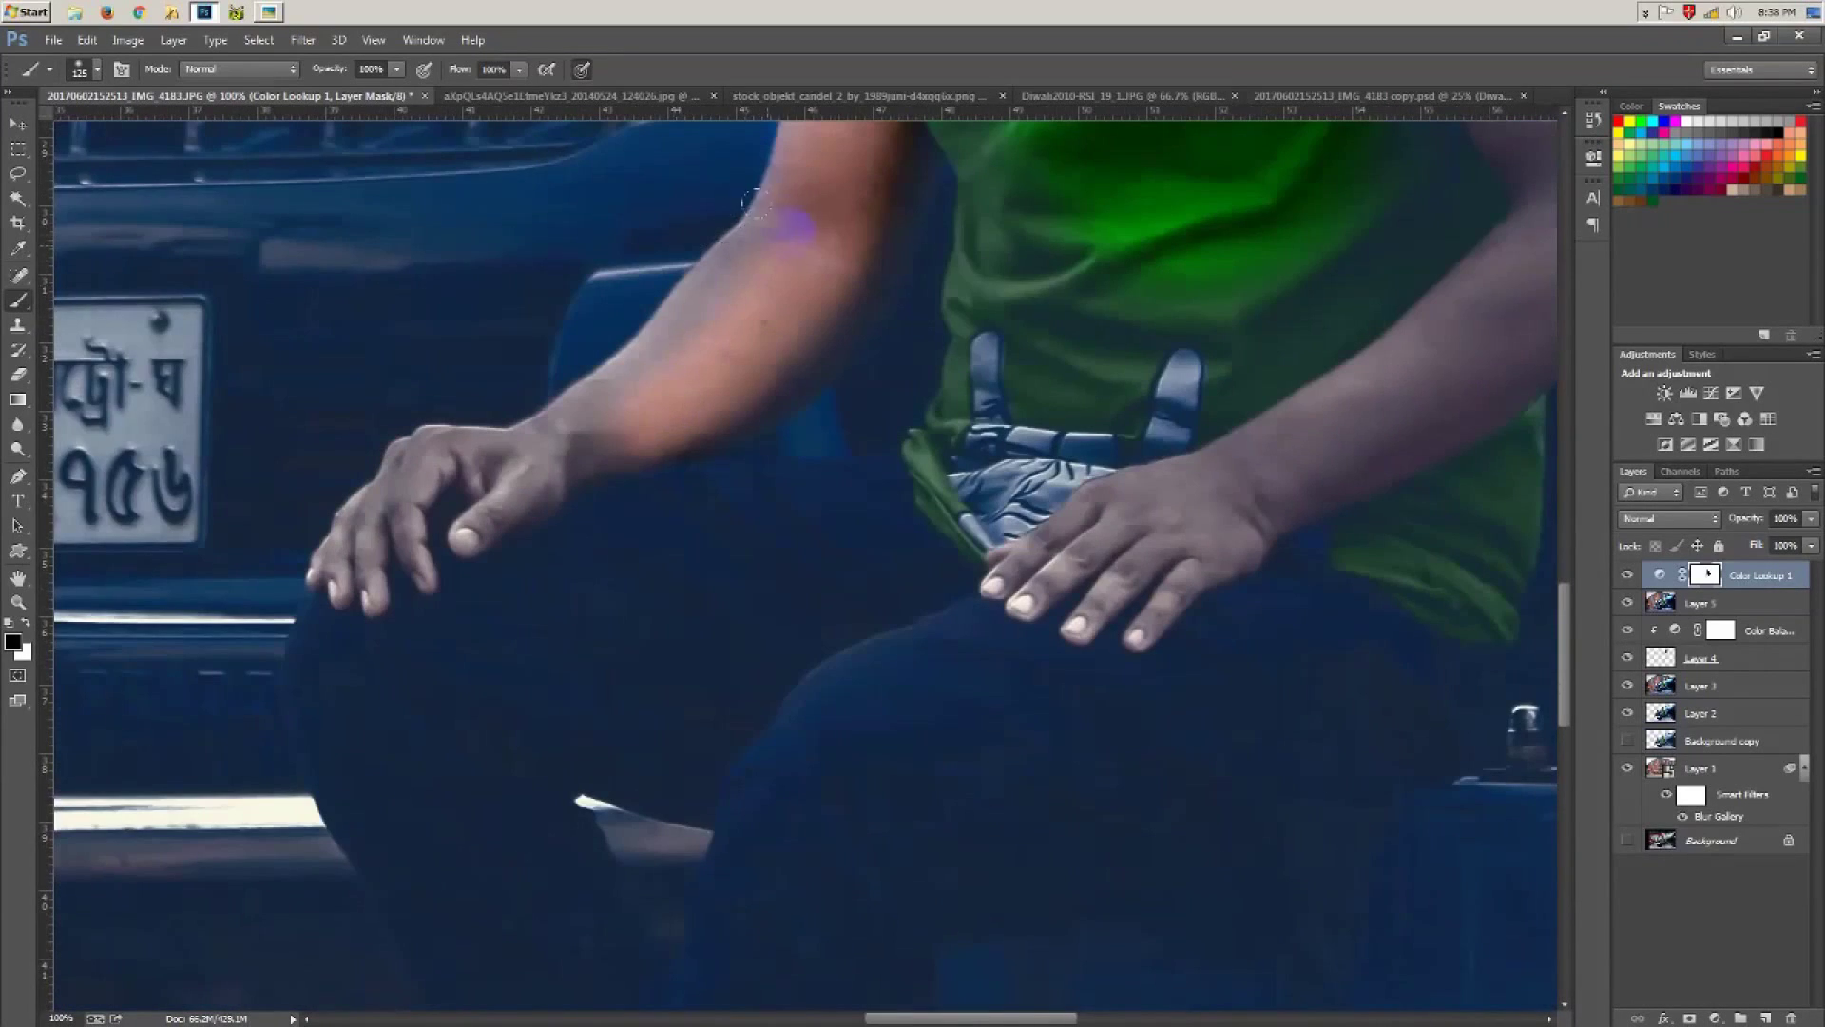
mouse_move(756, 203)
left_mouse_down()
mouse_move(691, 342)
mouse_move(586, 384)
left_mouse_up()
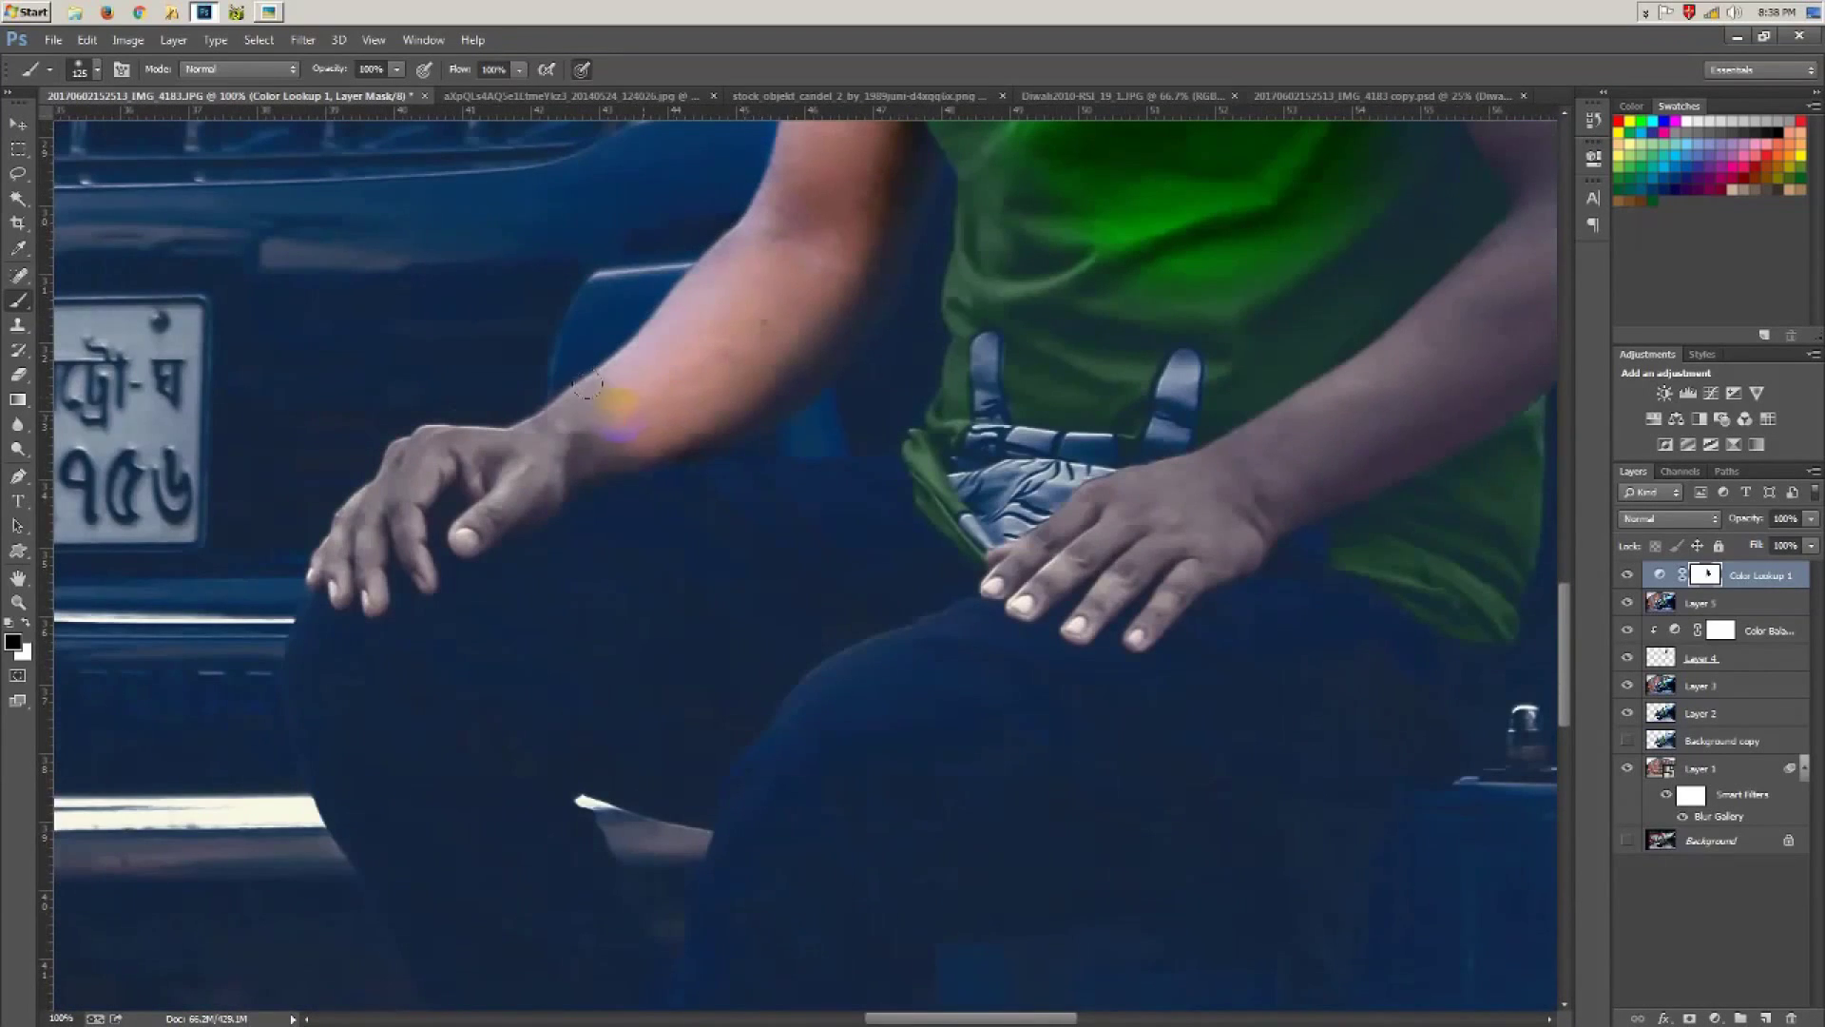
mouse_move(536, 478)
left_mouse_down()
mouse_move(359, 561)
mouse_move(521, 428)
mouse_move(611, 392)
left_mouse_up()
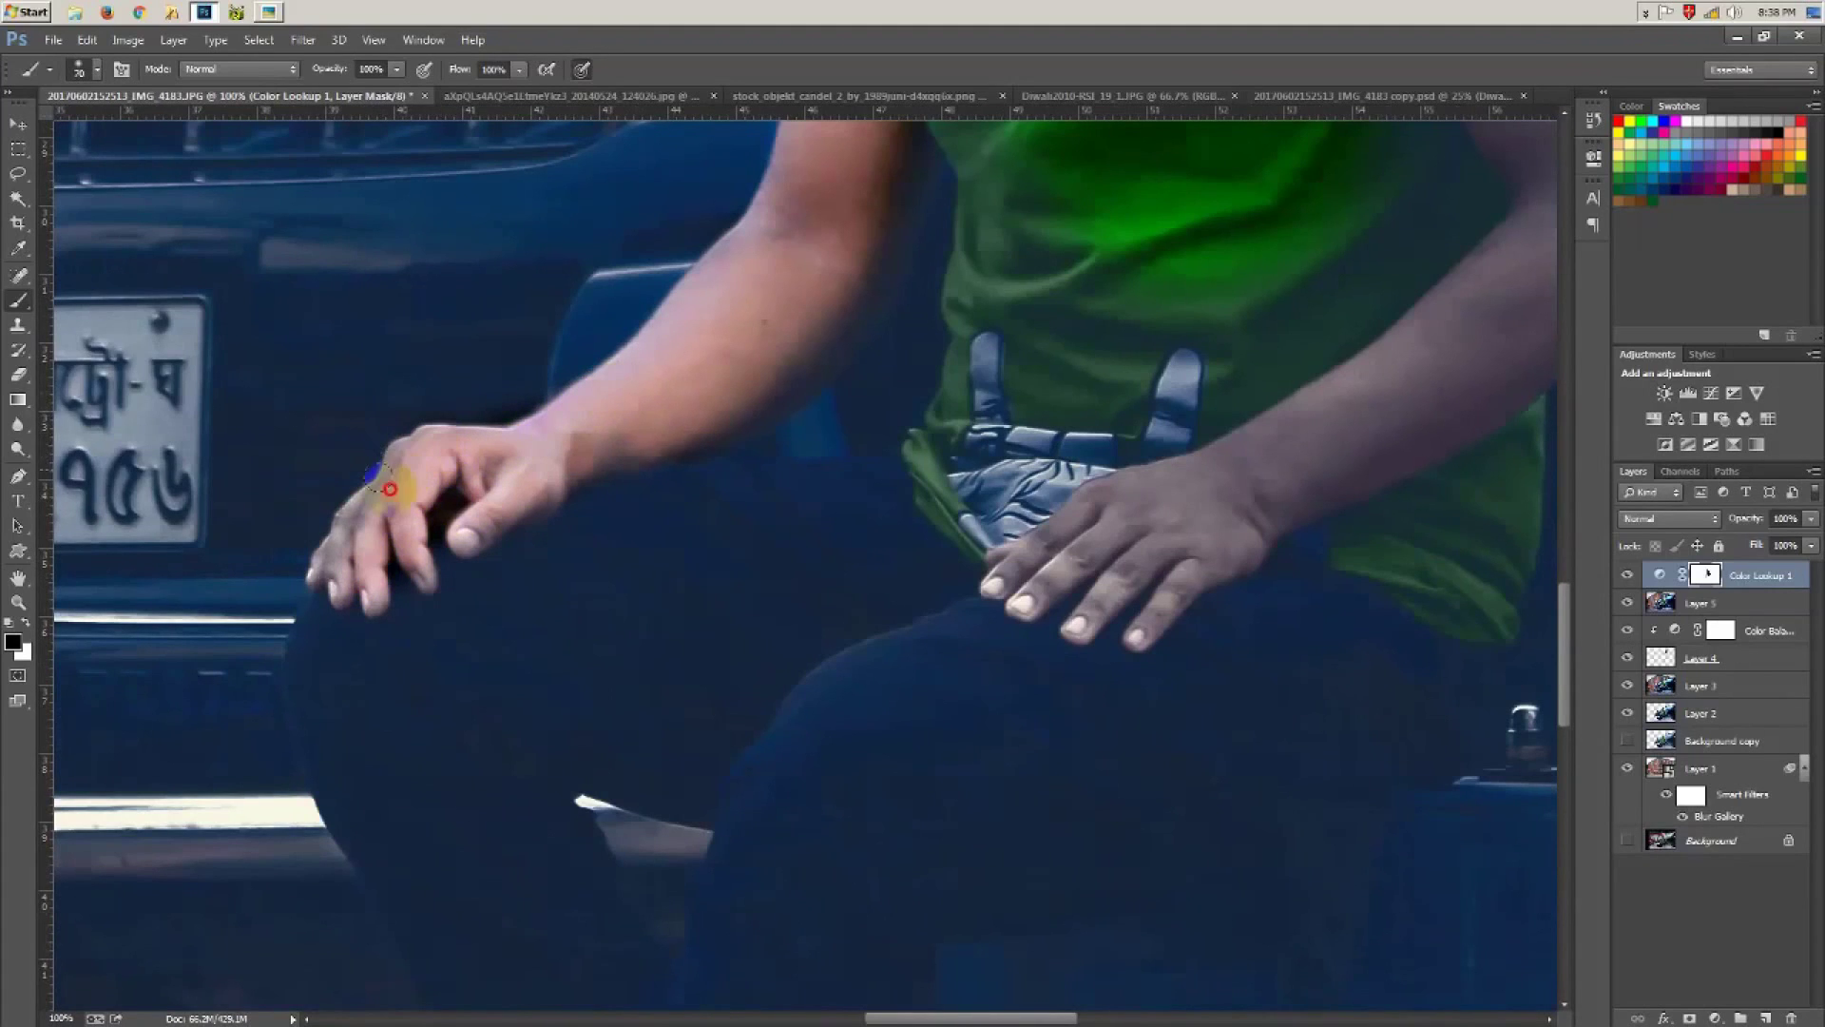
left_click_drag(389, 489, 336, 568)
left_click_drag(470, 532, 434, 551)
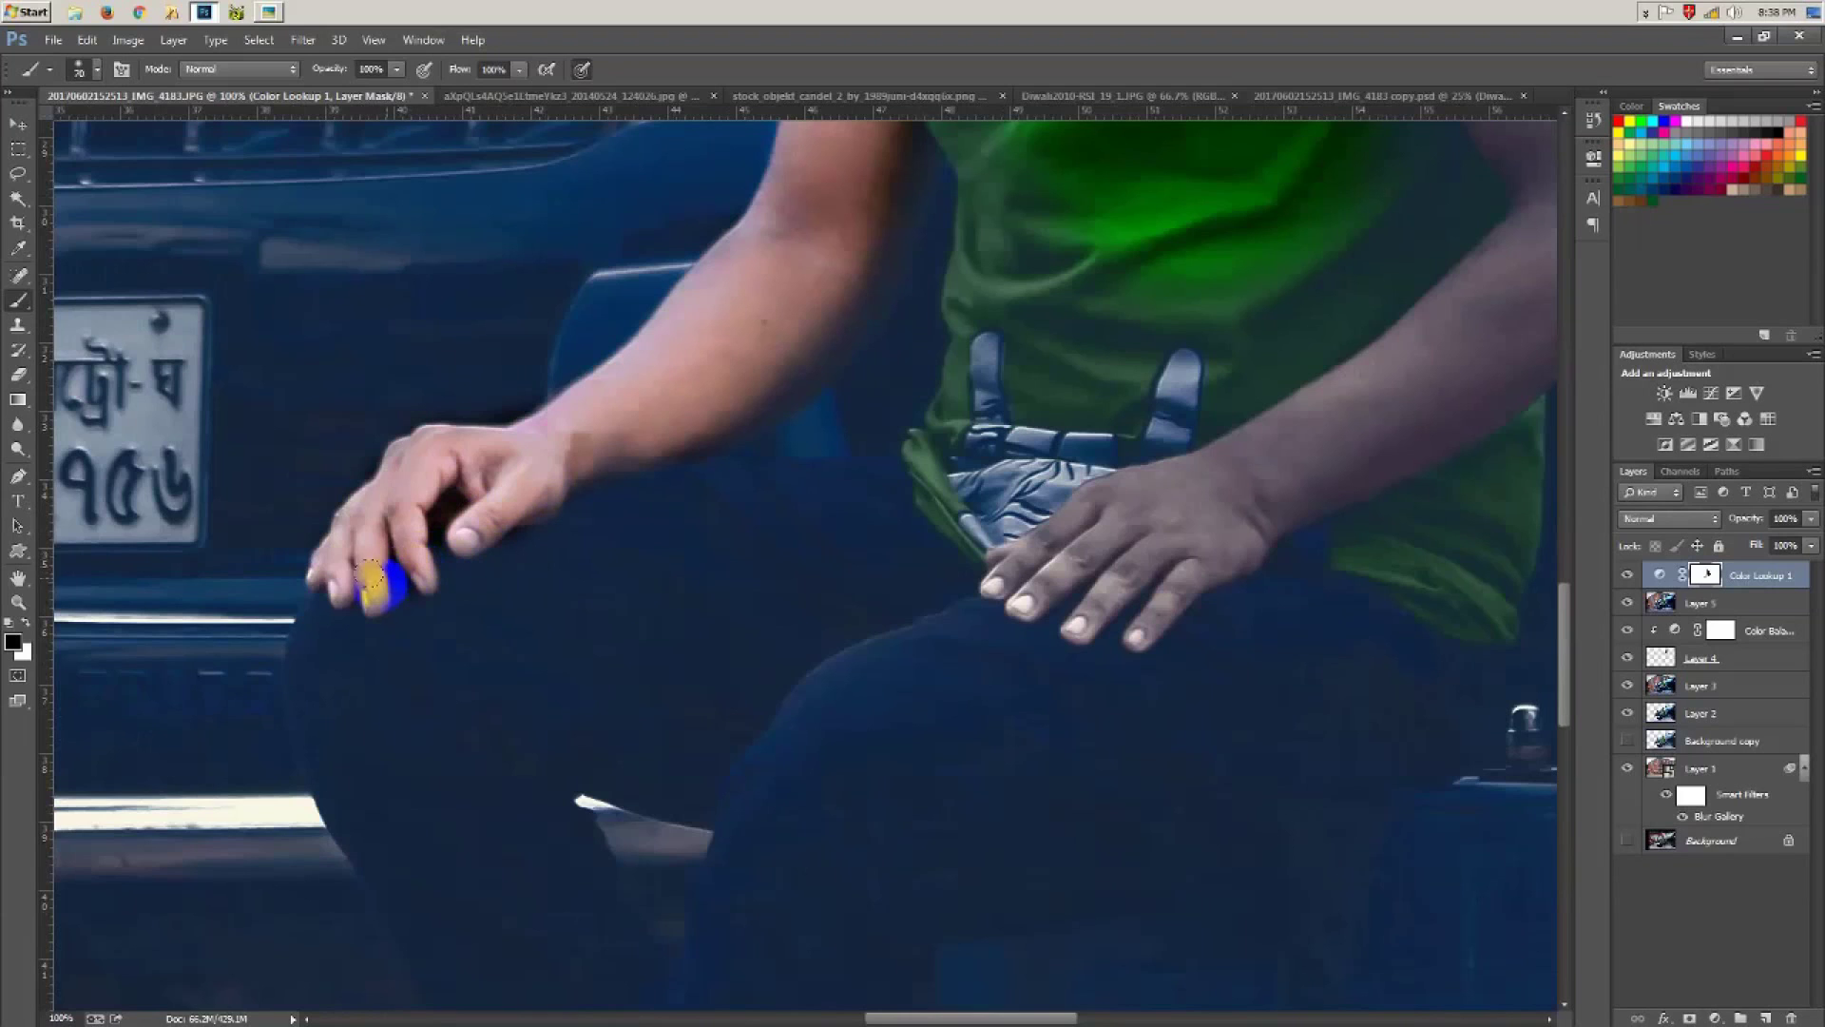
left_click_drag(1164, 561, 826, 738)
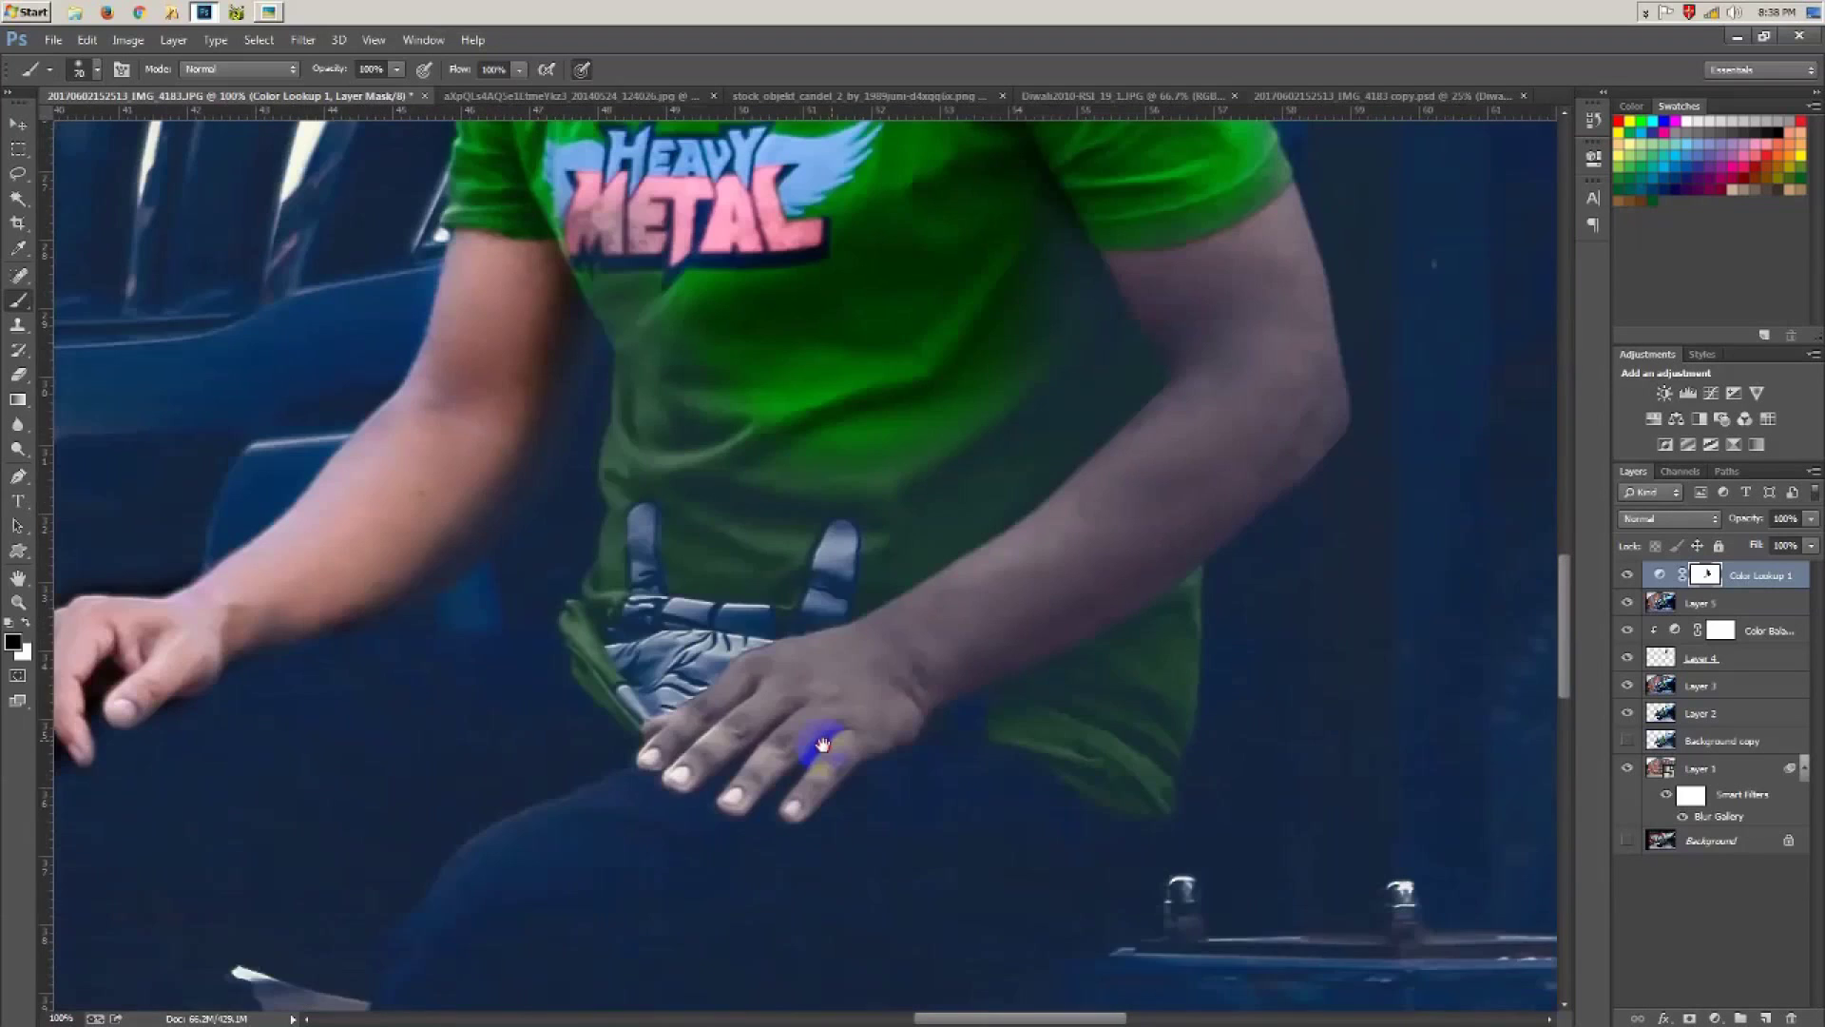
mouse_move(803, 673)
left_mouse_down()
mouse_move(1093, 505)
mouse_move(1228, 319)
mouse_move(1153, 497)
mouse_move(1125, 469)
mouse_move(835, 663)
mouse_move(825, 561)
left_mouse_up()
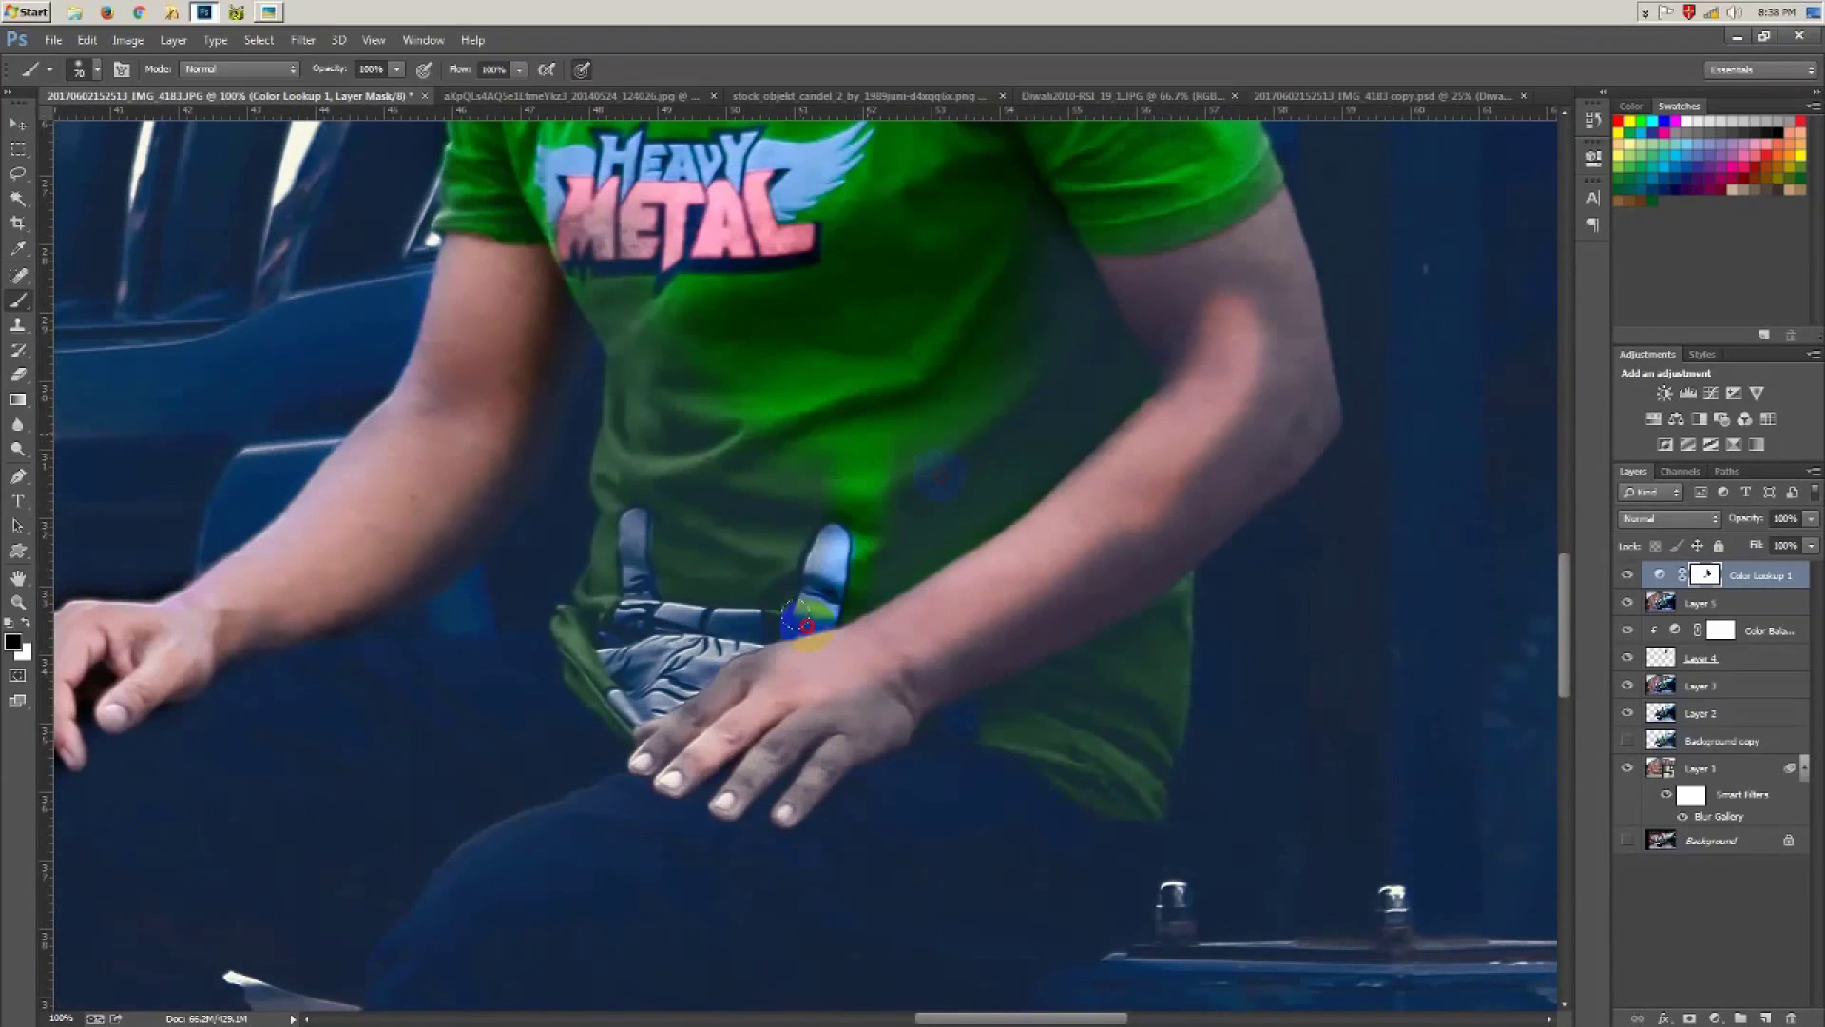
left_click_drag(996, 428, 717, 517)
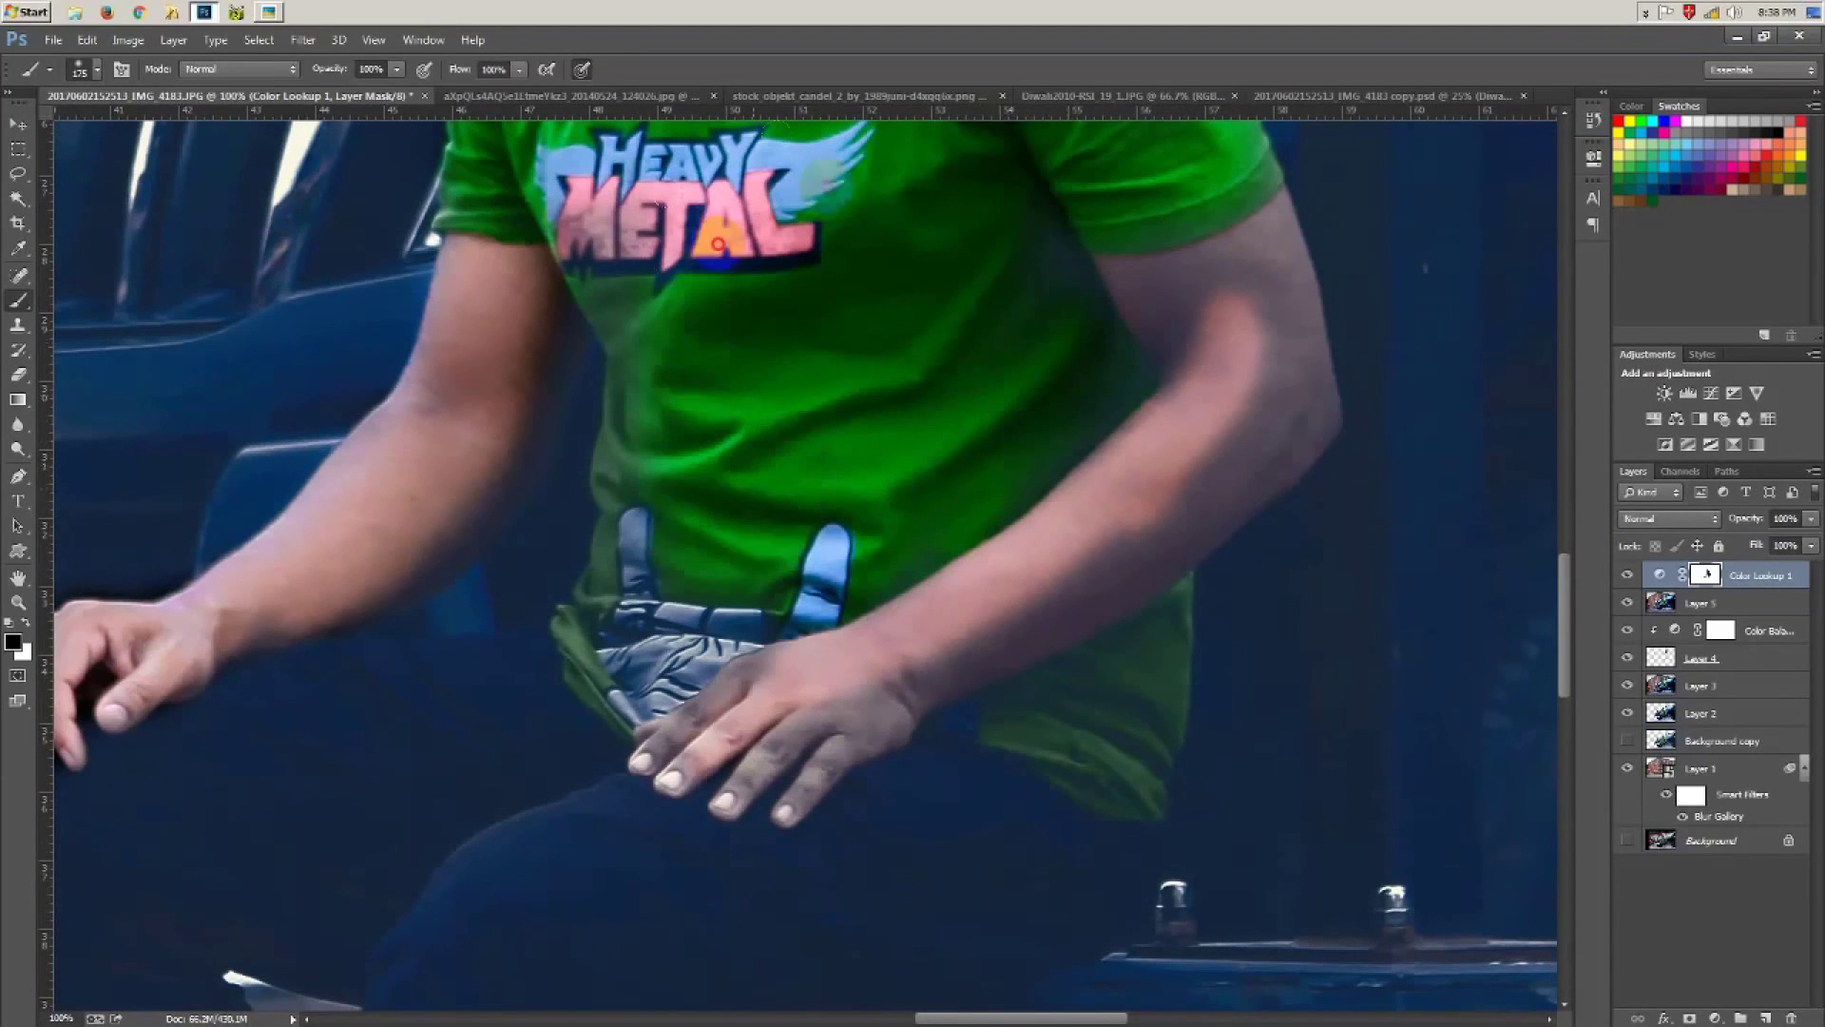
left_click_drag(1112, 313, 1203, 427)
left_click_drag(896, 551, 1169, 404)
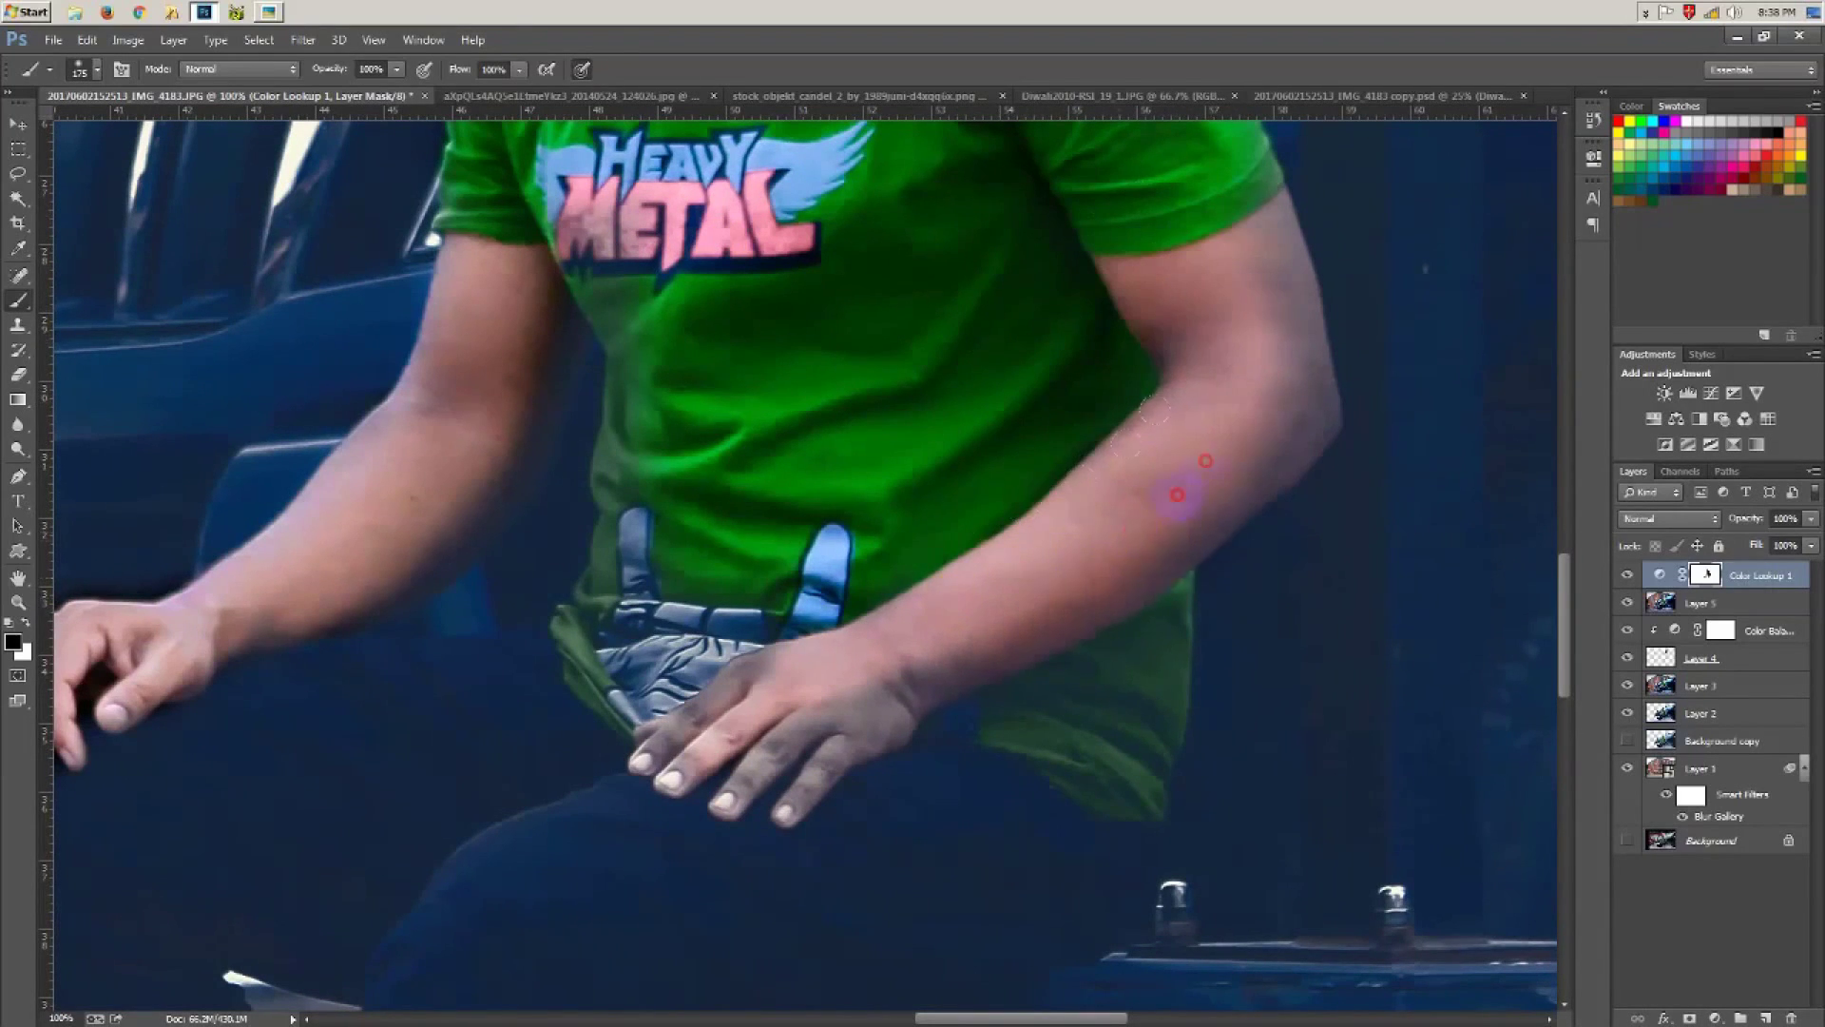
mouse_move(782, 694)
left_mouse_down()
mouse_move(807, 716)
mouse_move(1007, 572)
left_mouse_up()
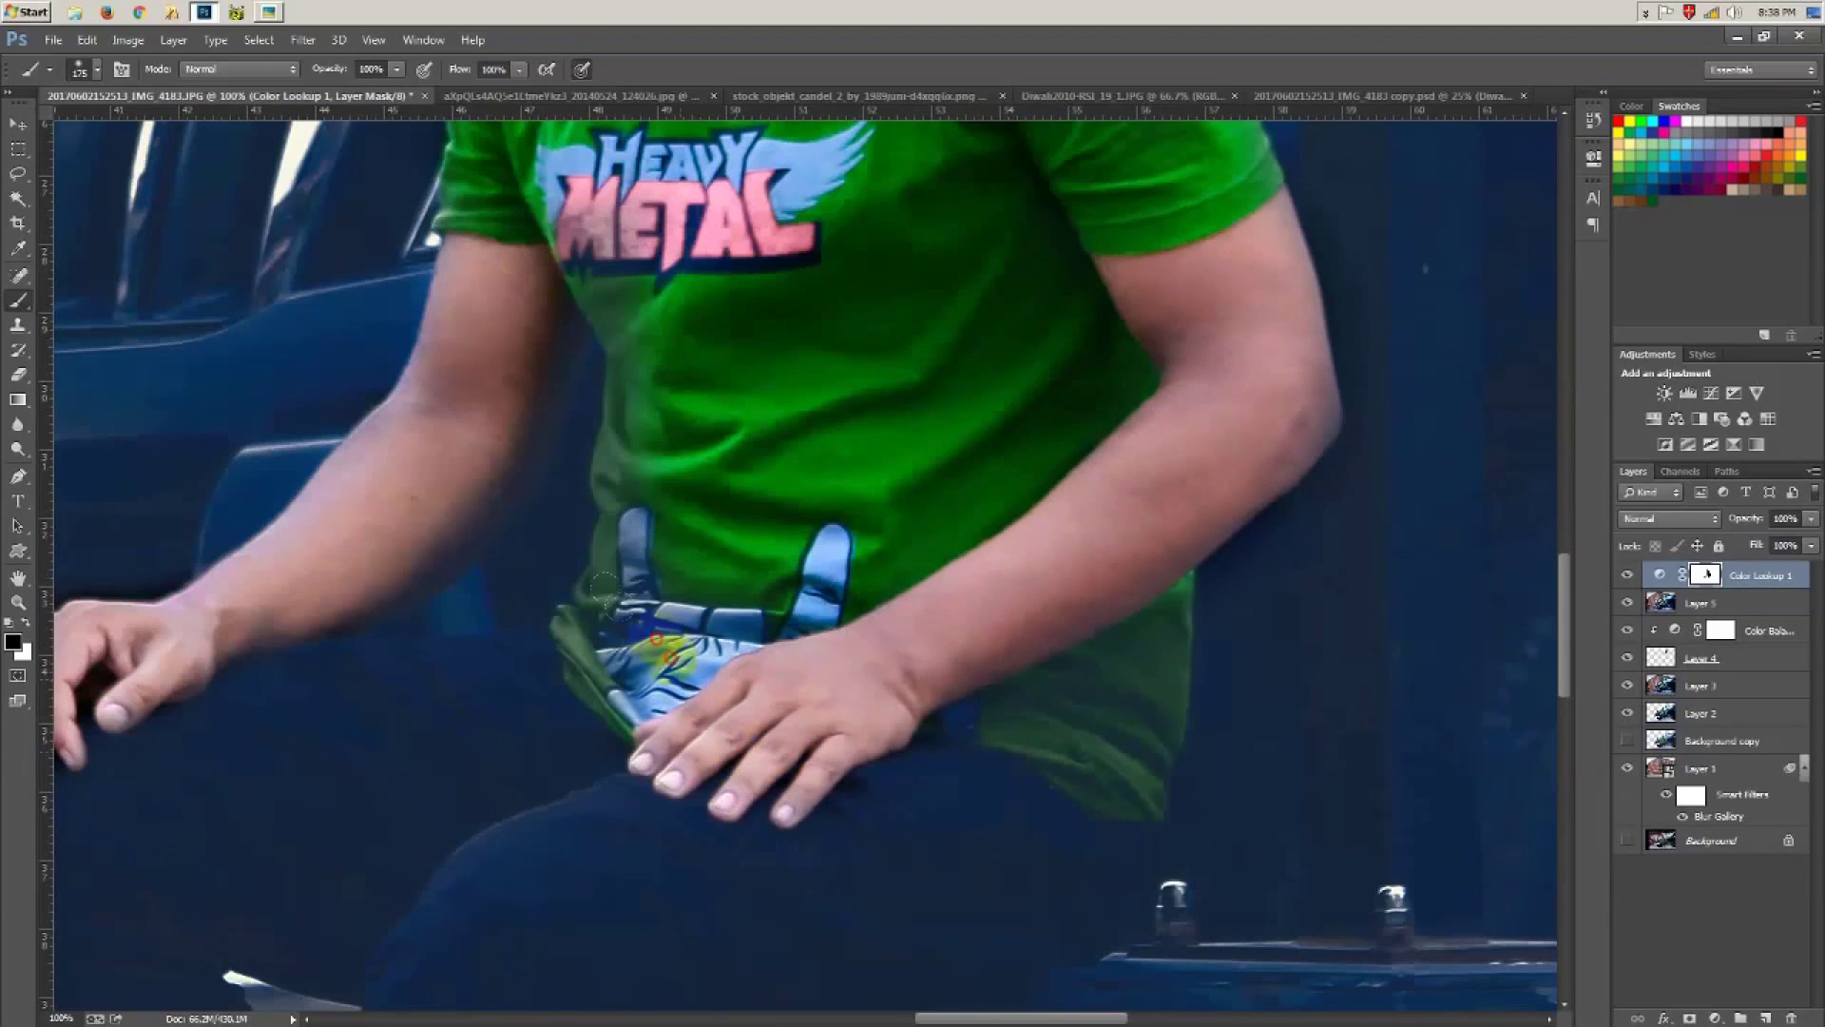
left_click_drag(763, 412, 750, 644)
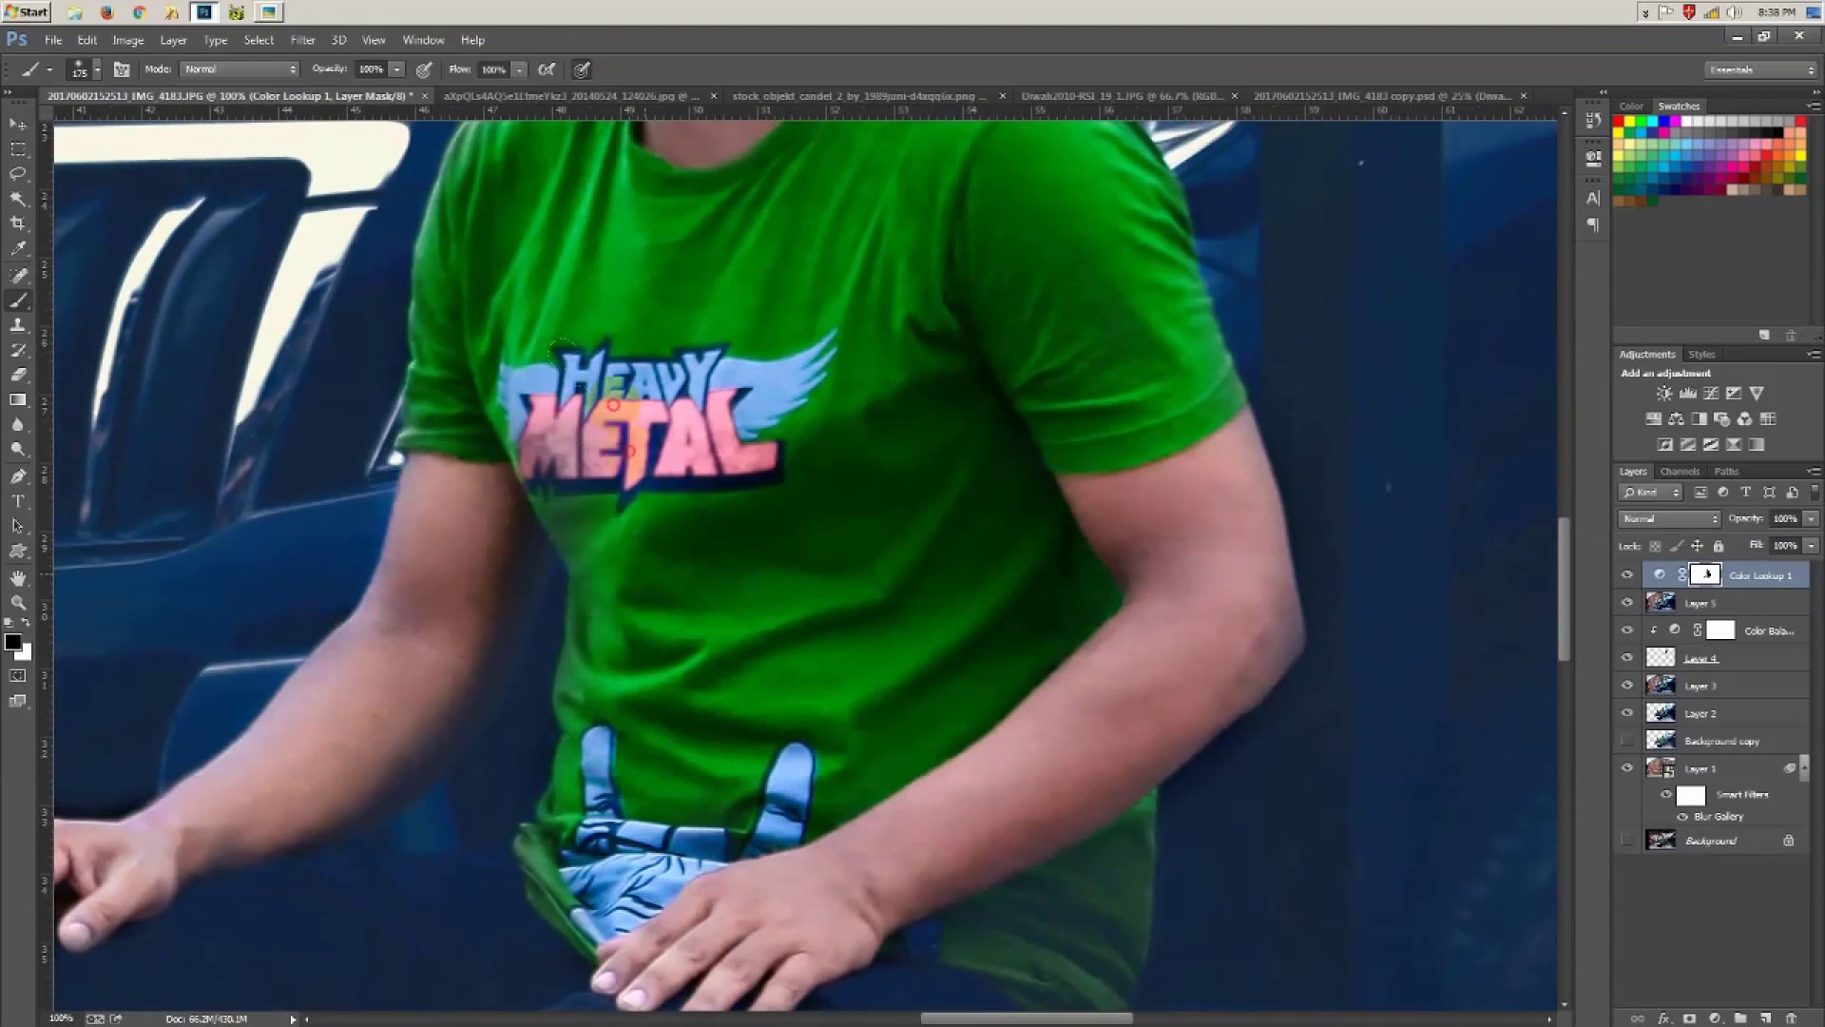
Step: Mask the temples and both hair edges with a smaller brush, then fit the whole photo in view
left_click_drag(643, 774, 788, 897)
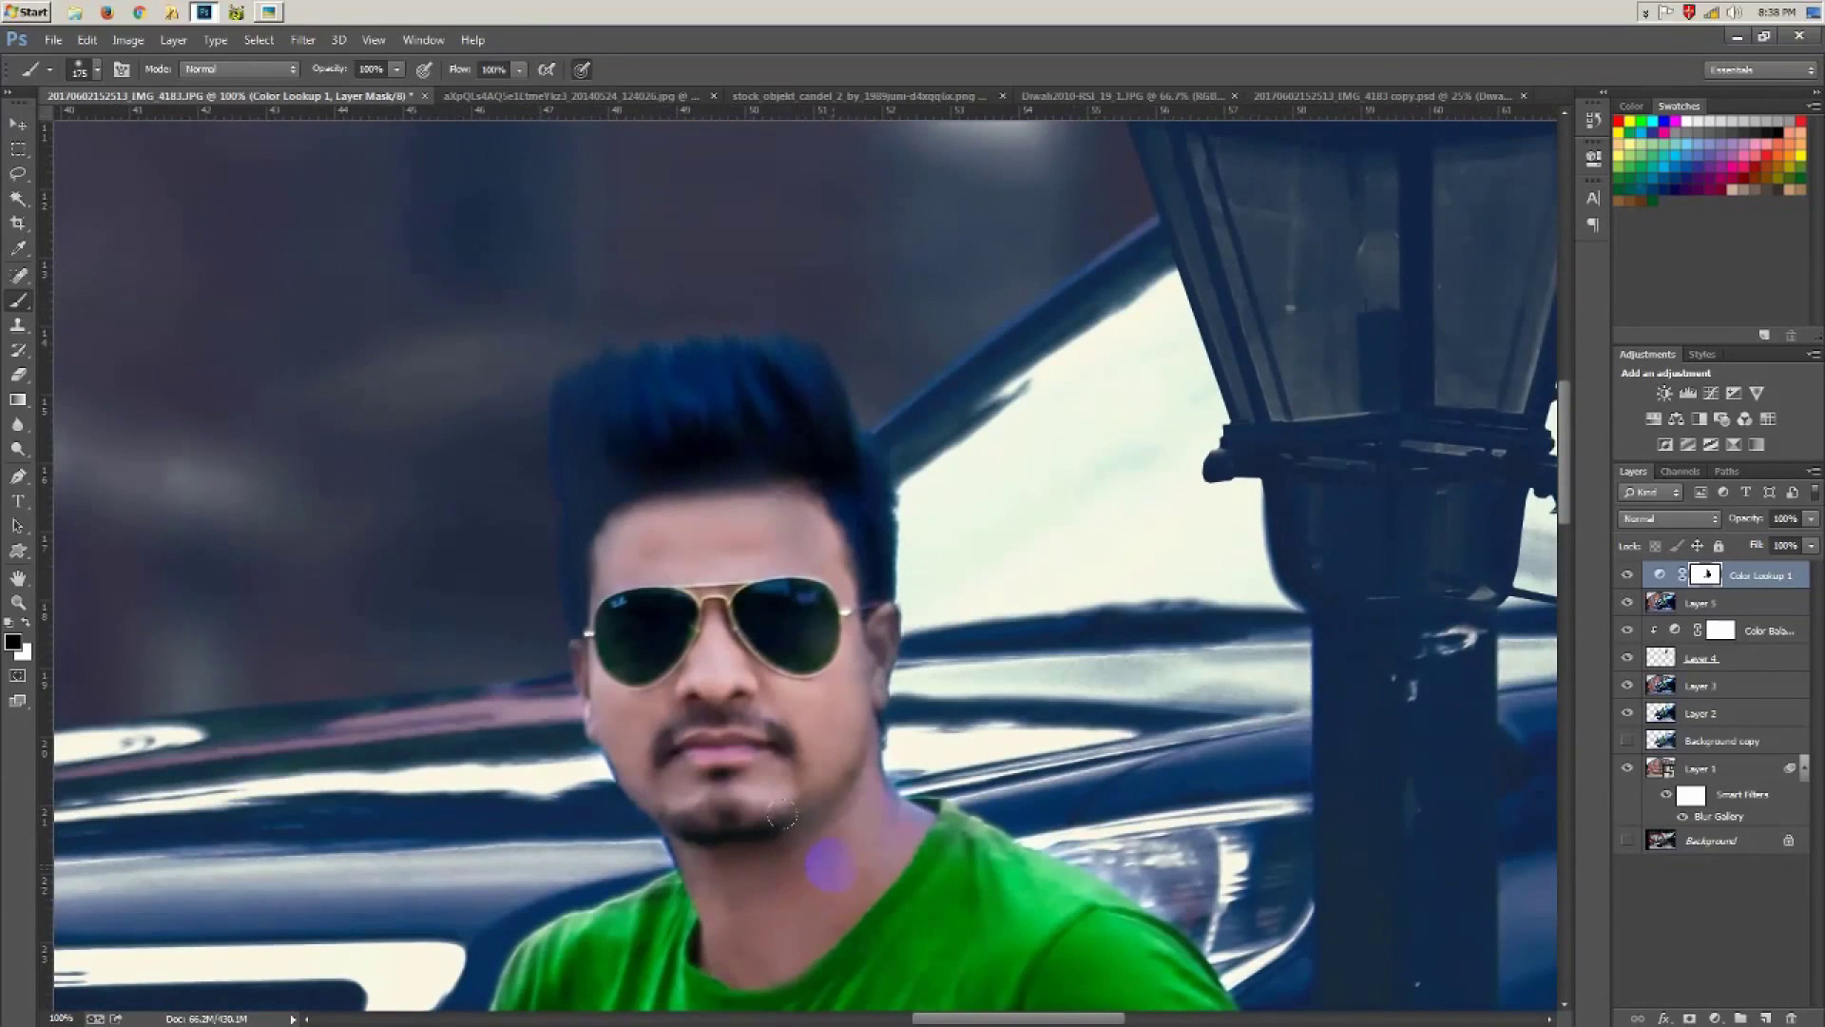
key("bracketleft")
key("bracketleft")
key("bracketleft")
left_click(606, 681)
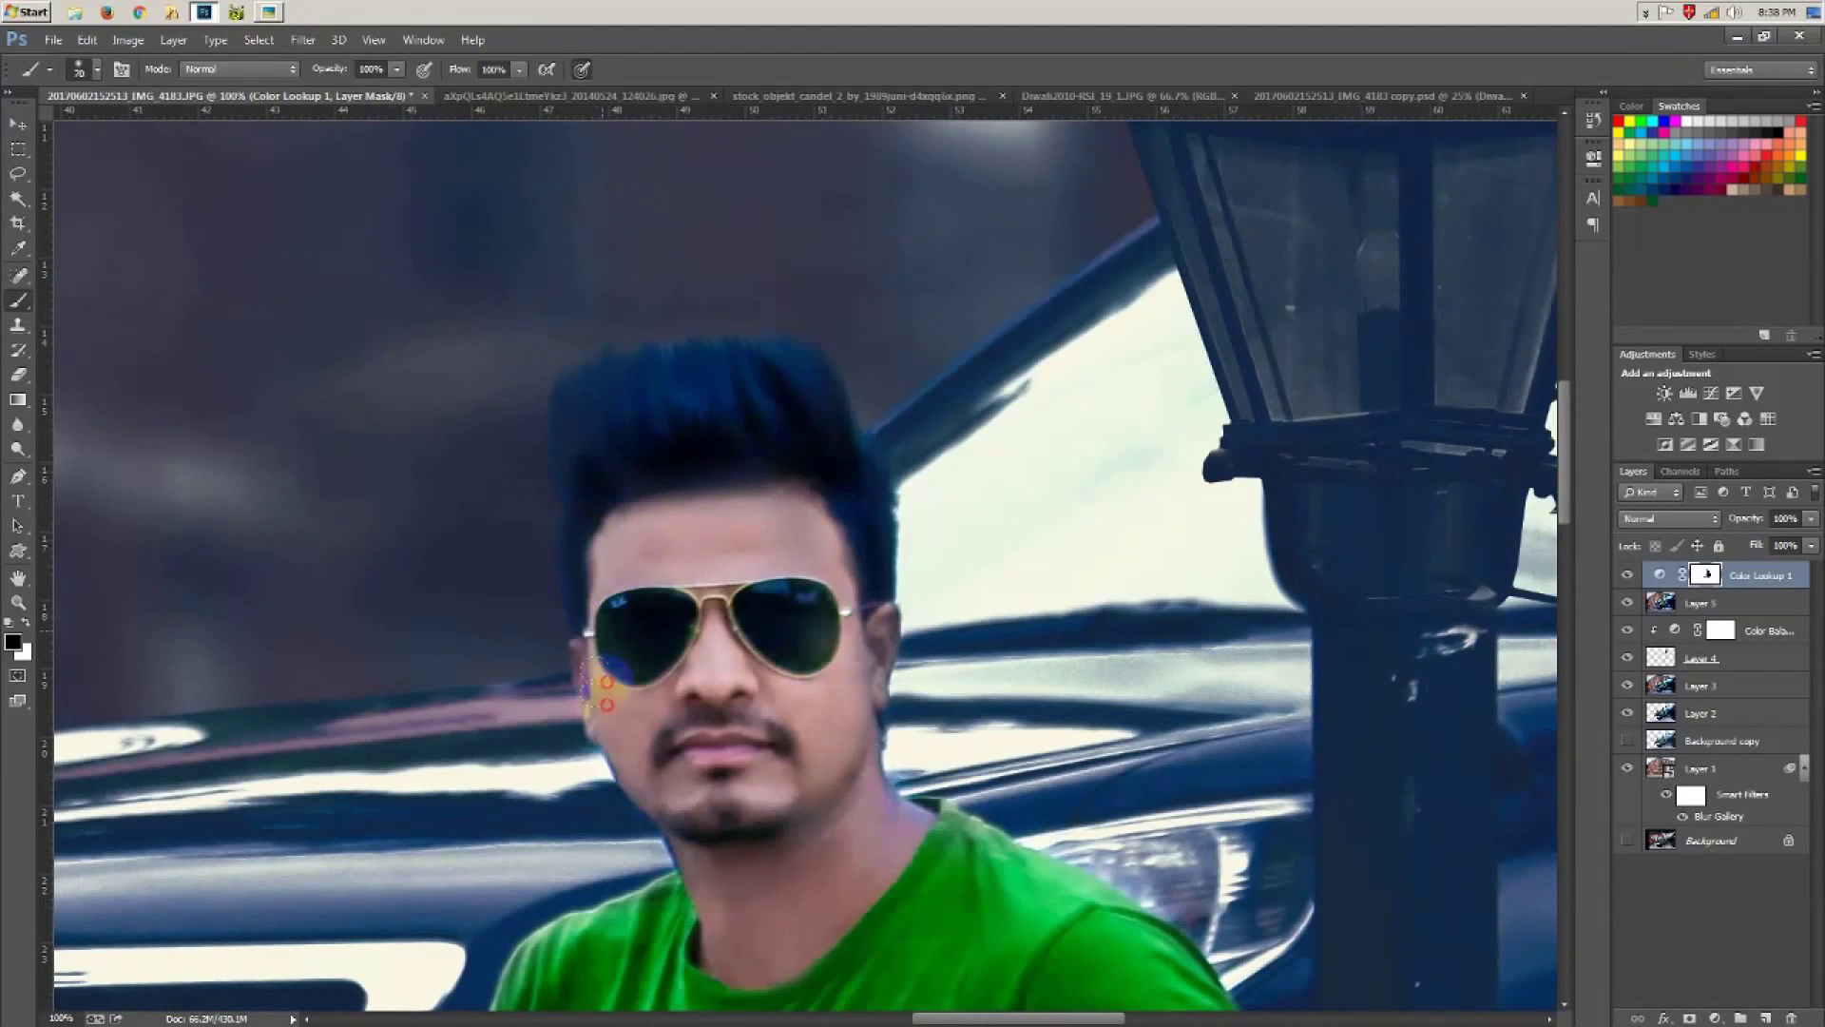
left_click_drag(871, 528, 861, 618)
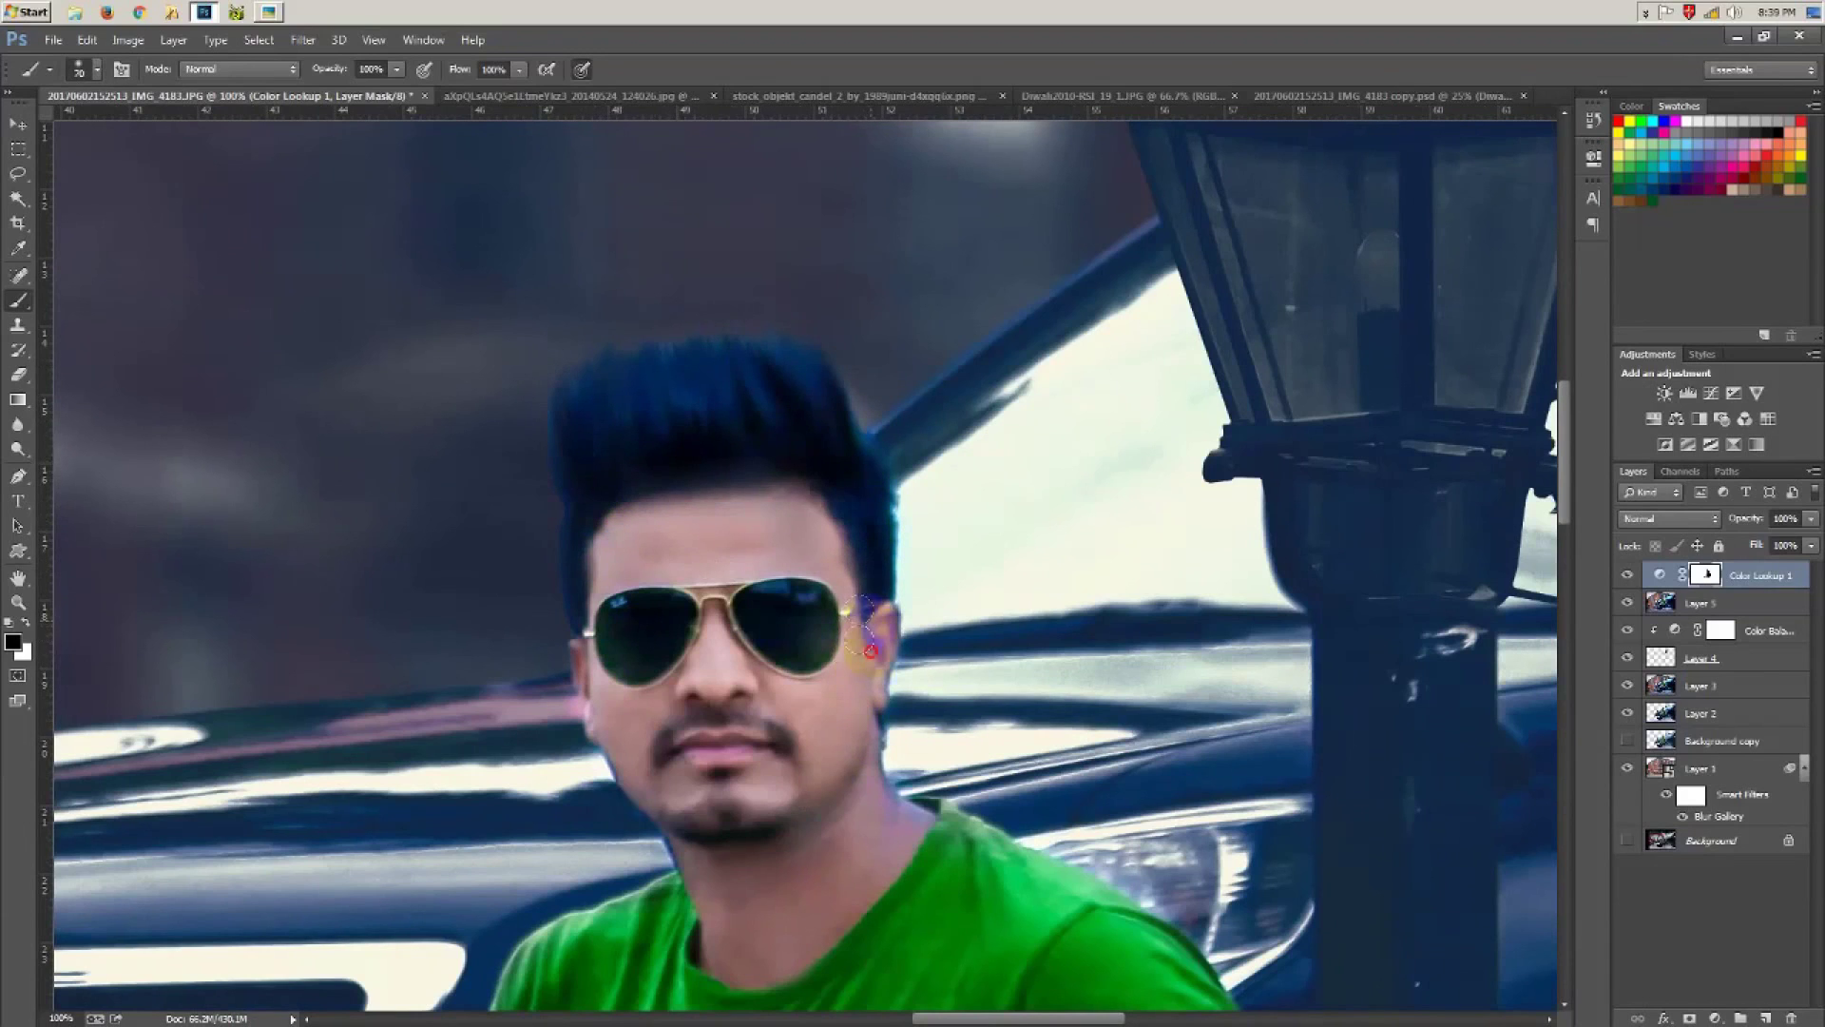
key("bracketleft")
left_click_drag(869, 375, 874, 408)
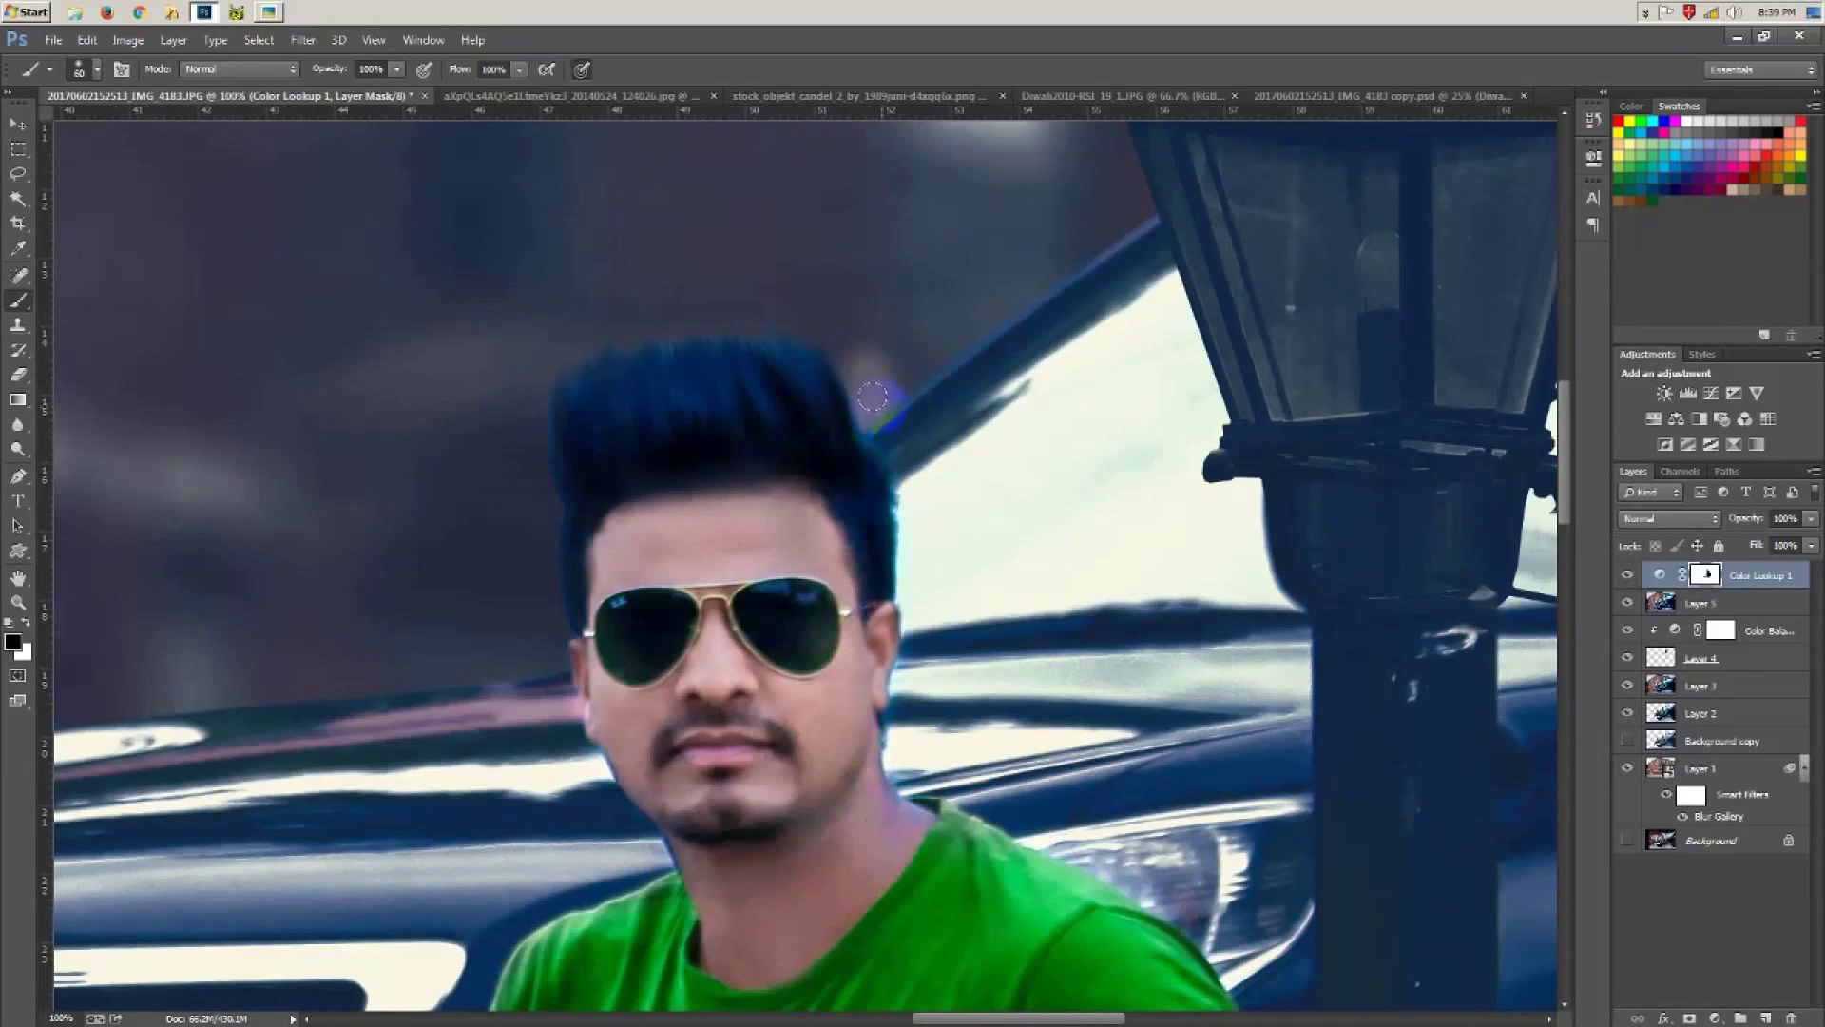
left_click_drag(865, 333, 867, 397)
mouse_move(570, 623)
left_mouse_down()
mouse_move(524, 469)
mouse_move(563, 647)
left_mouse_up()
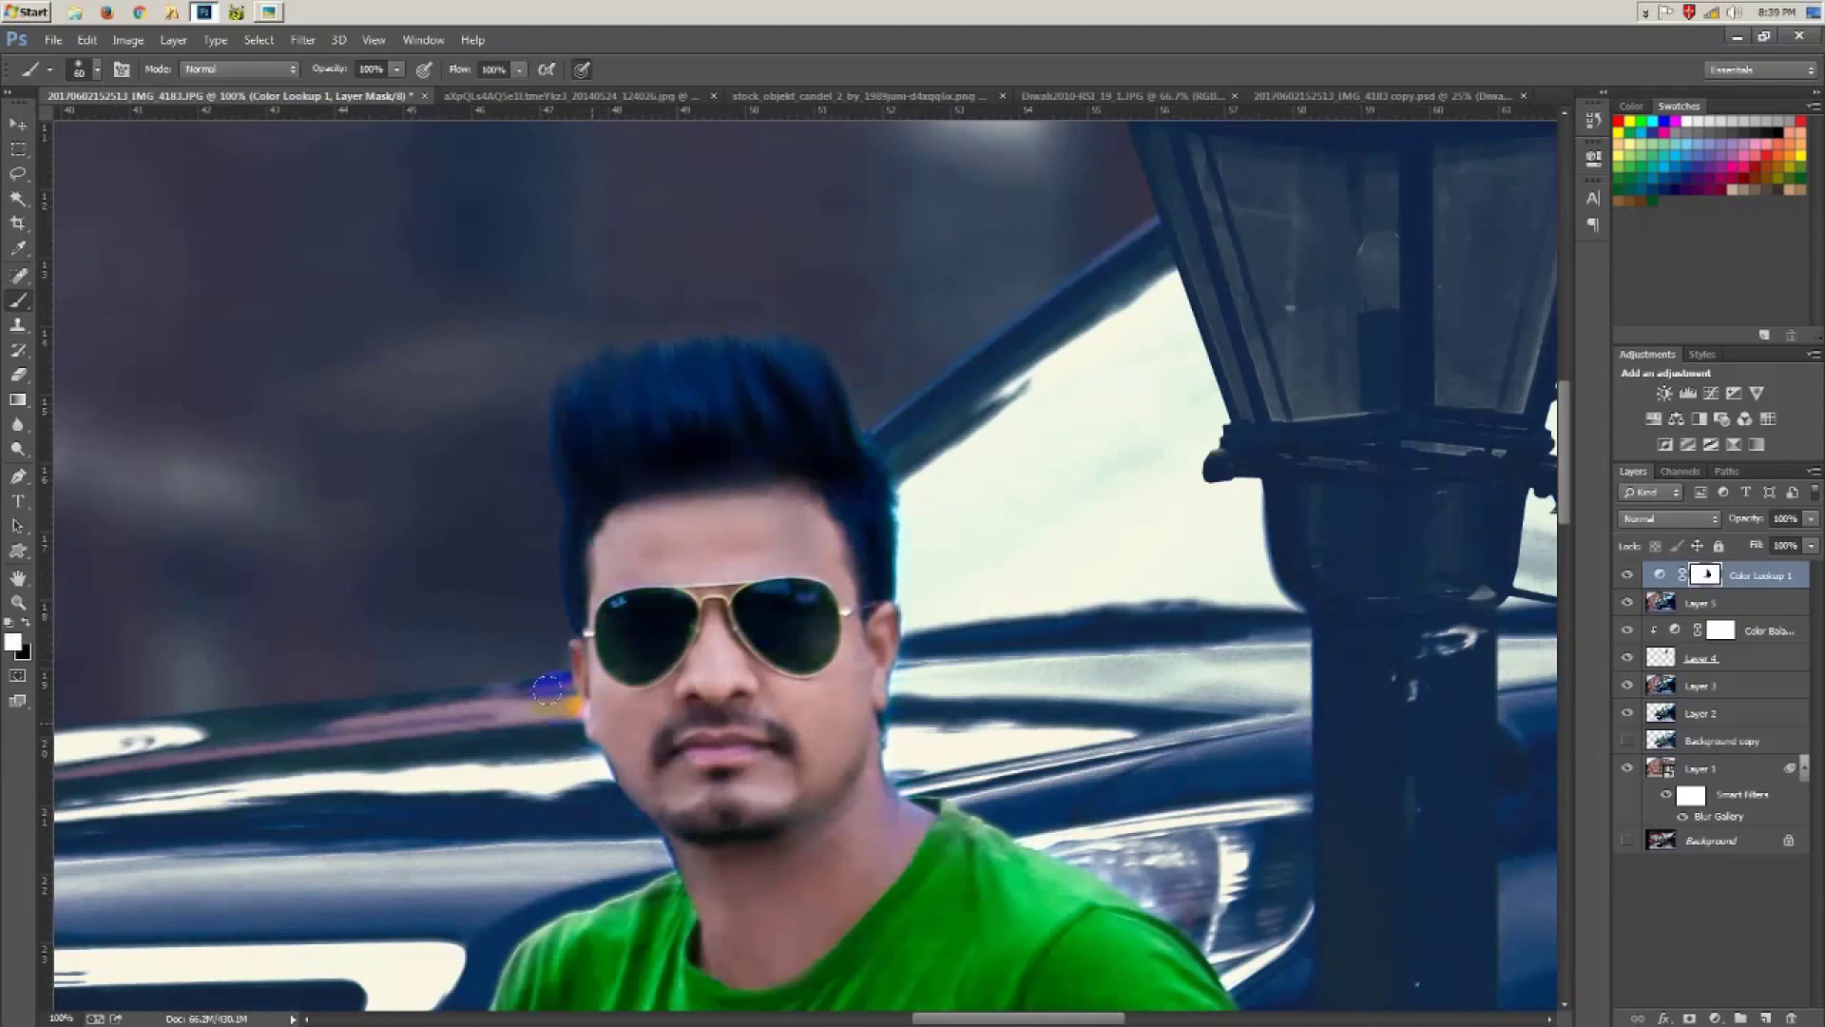
scroll(708, 713, "down", 3)
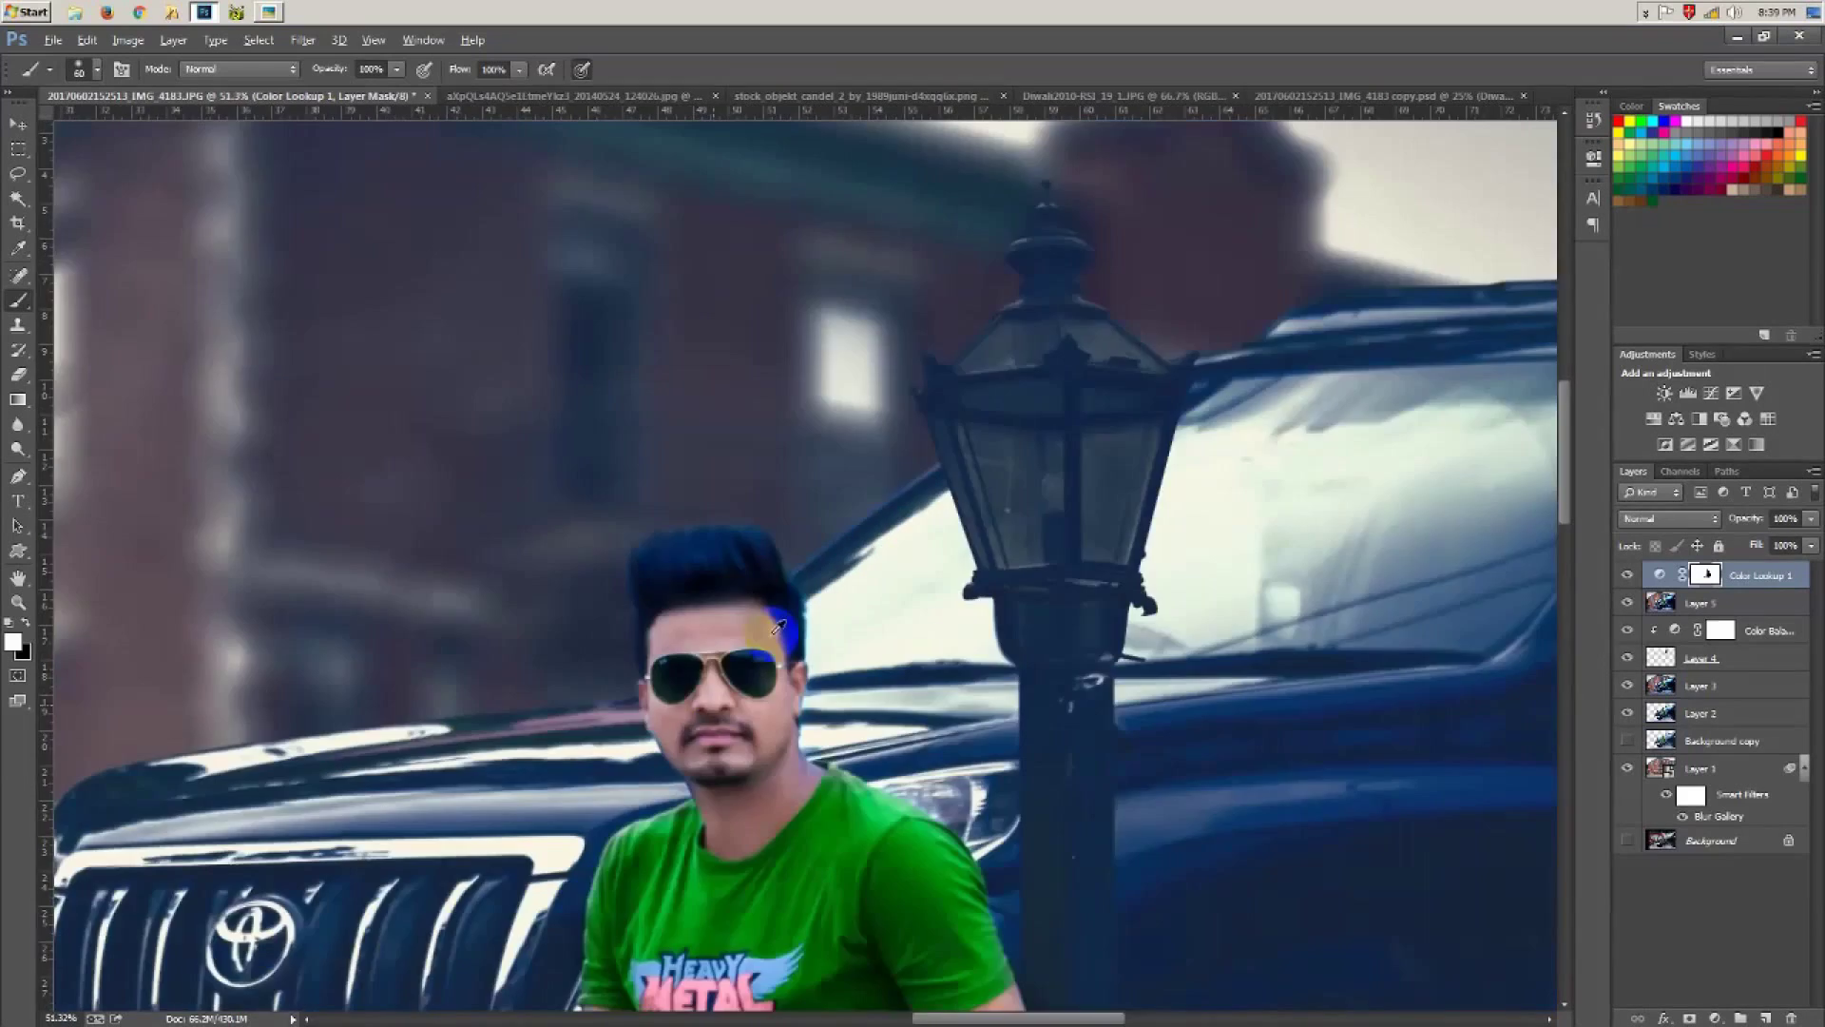
key("ctrl+0")
left_click(20, 125)
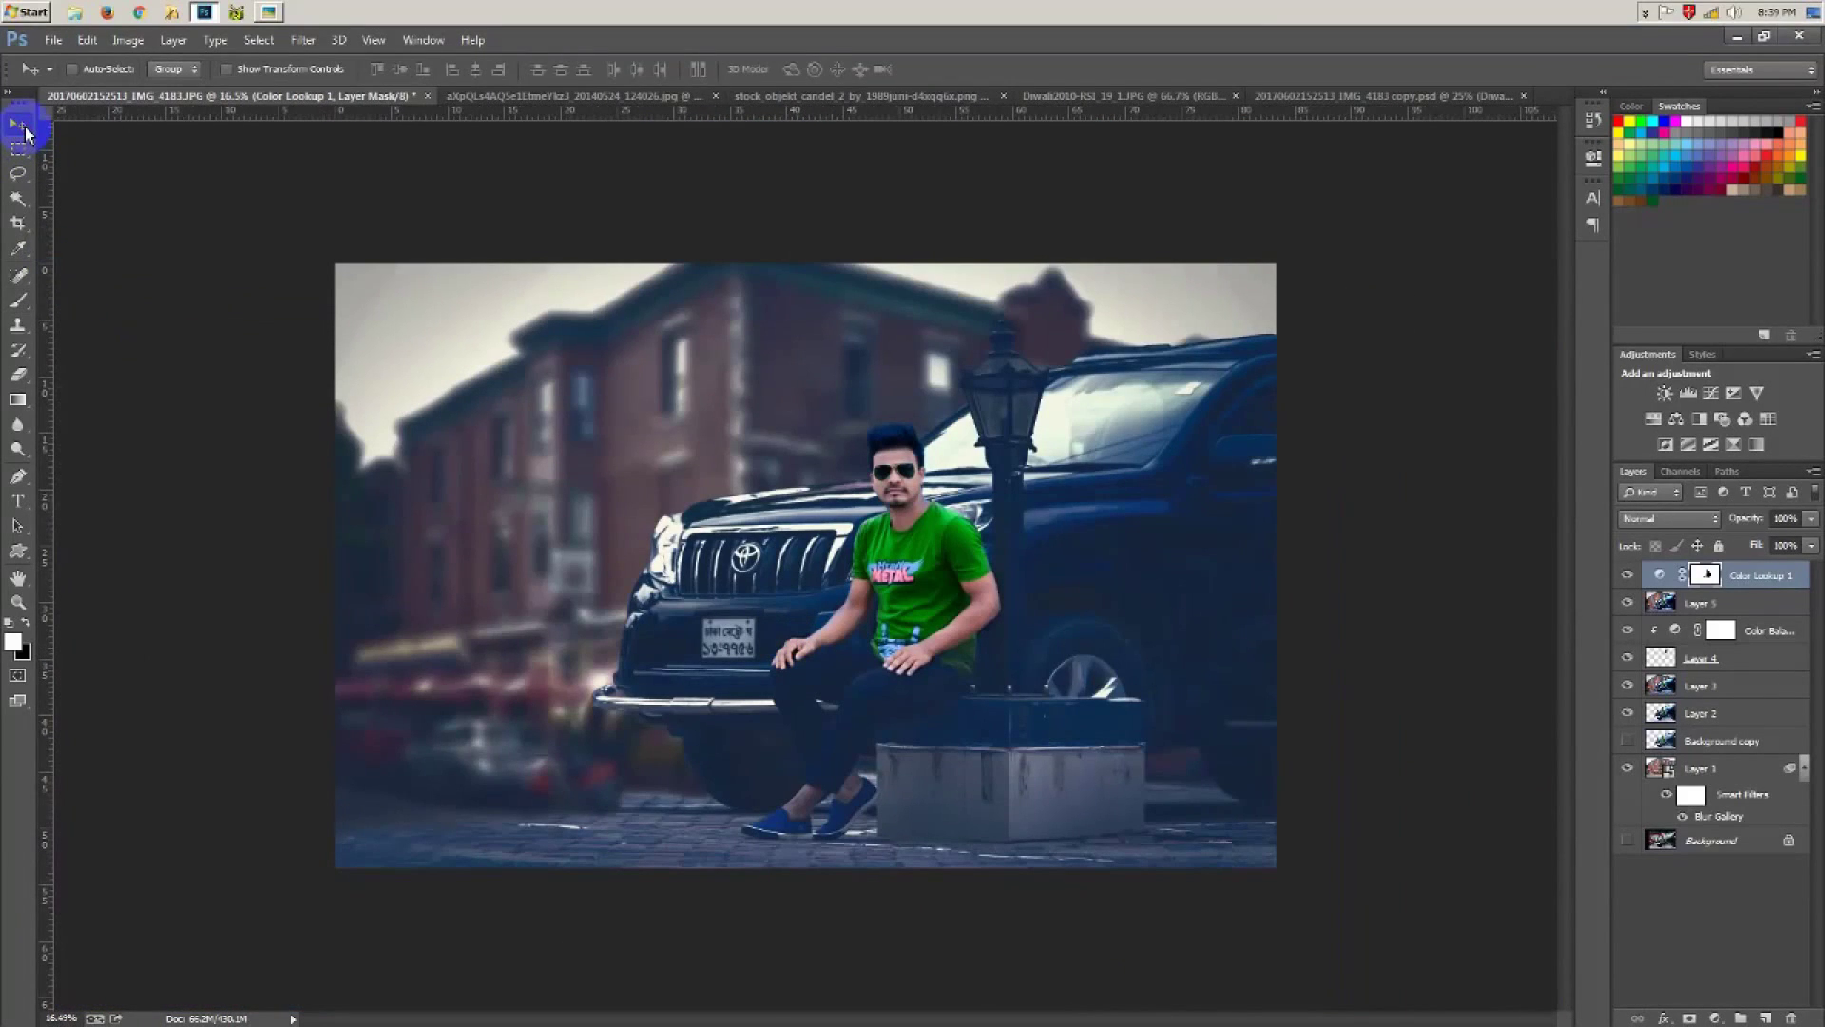
Step: Crop a thin strip off the top of the photo
left_click(19, 223)
left_click_drag(811, 264, 838, 269)
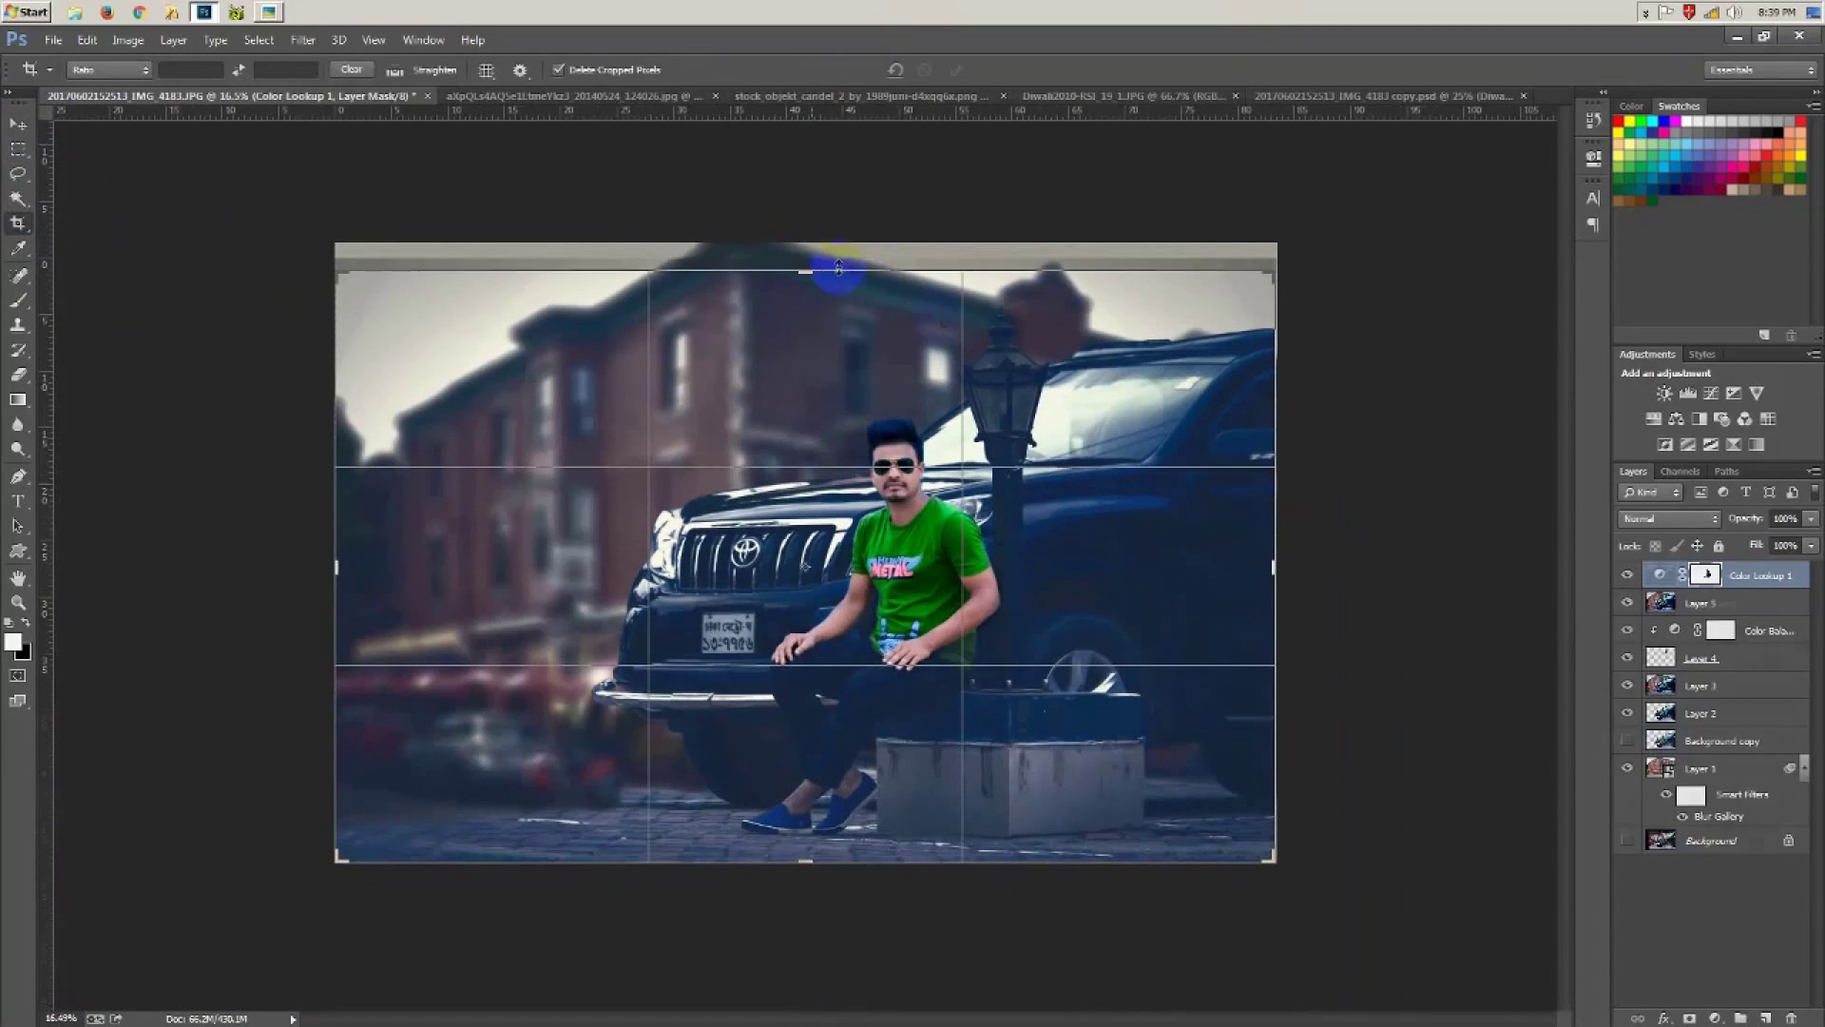
left_click(958, 70)
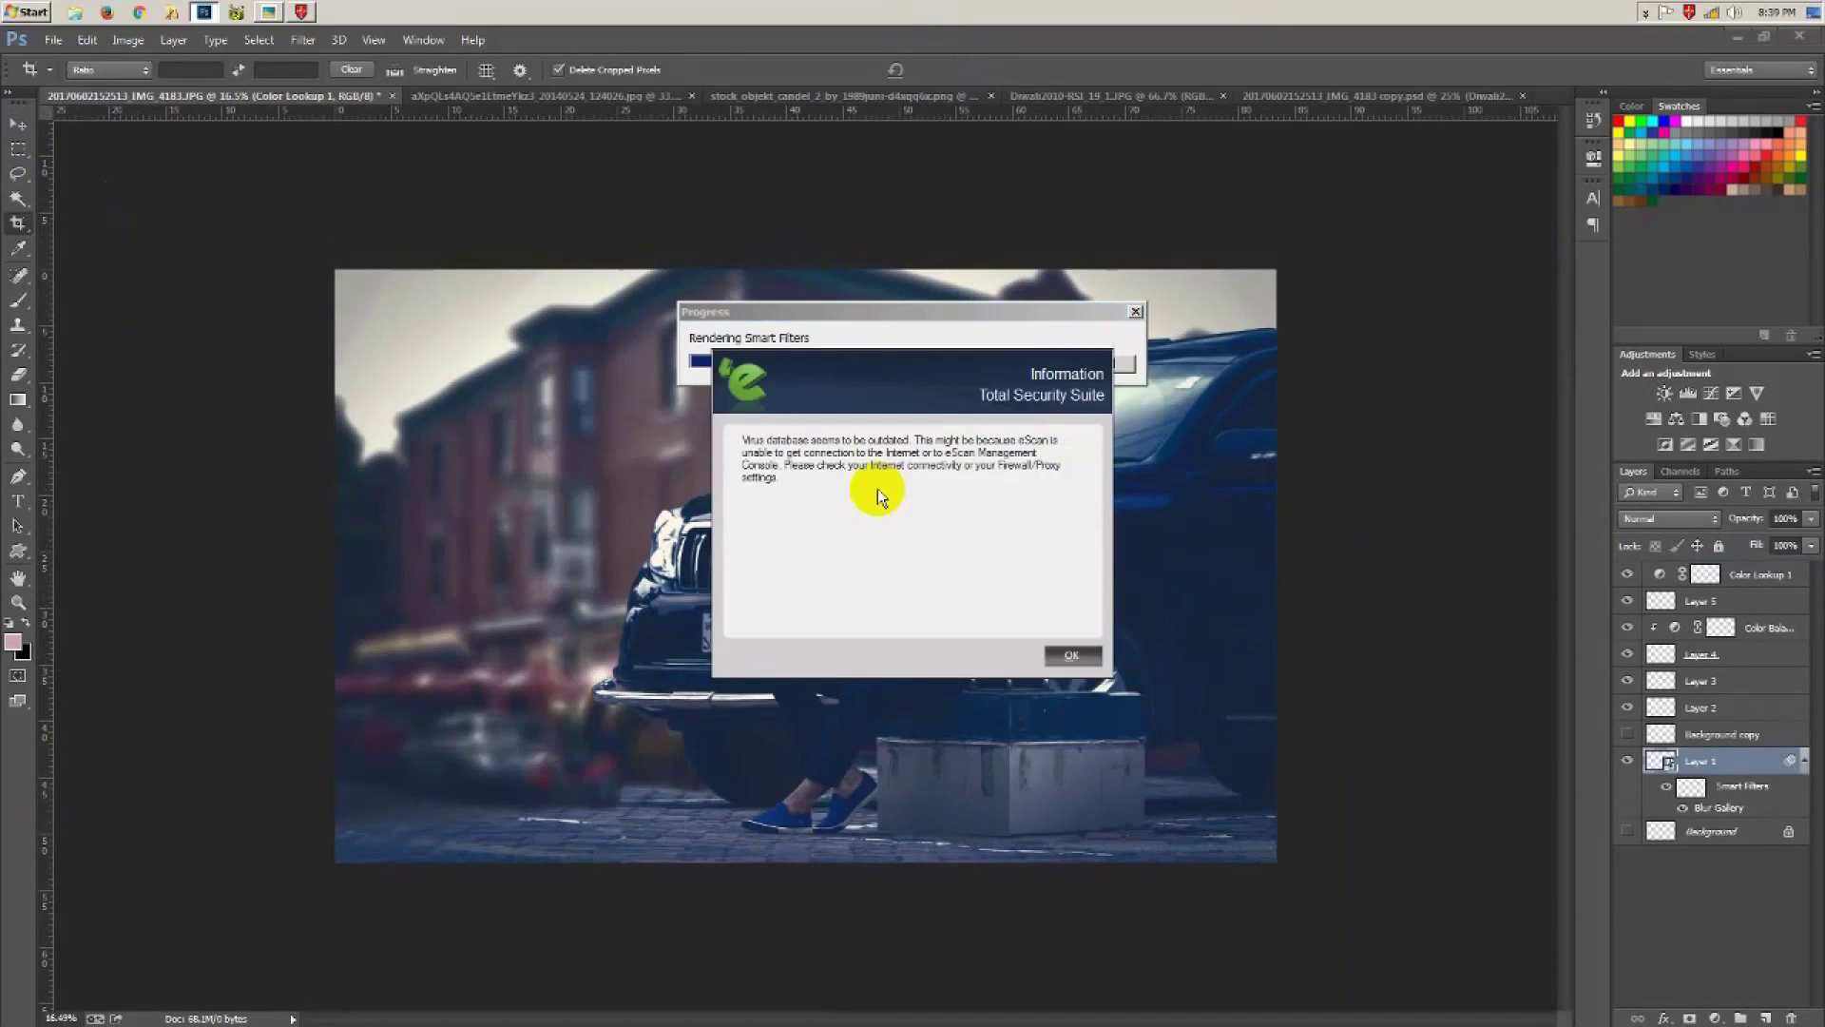
left_click(1067, 663)
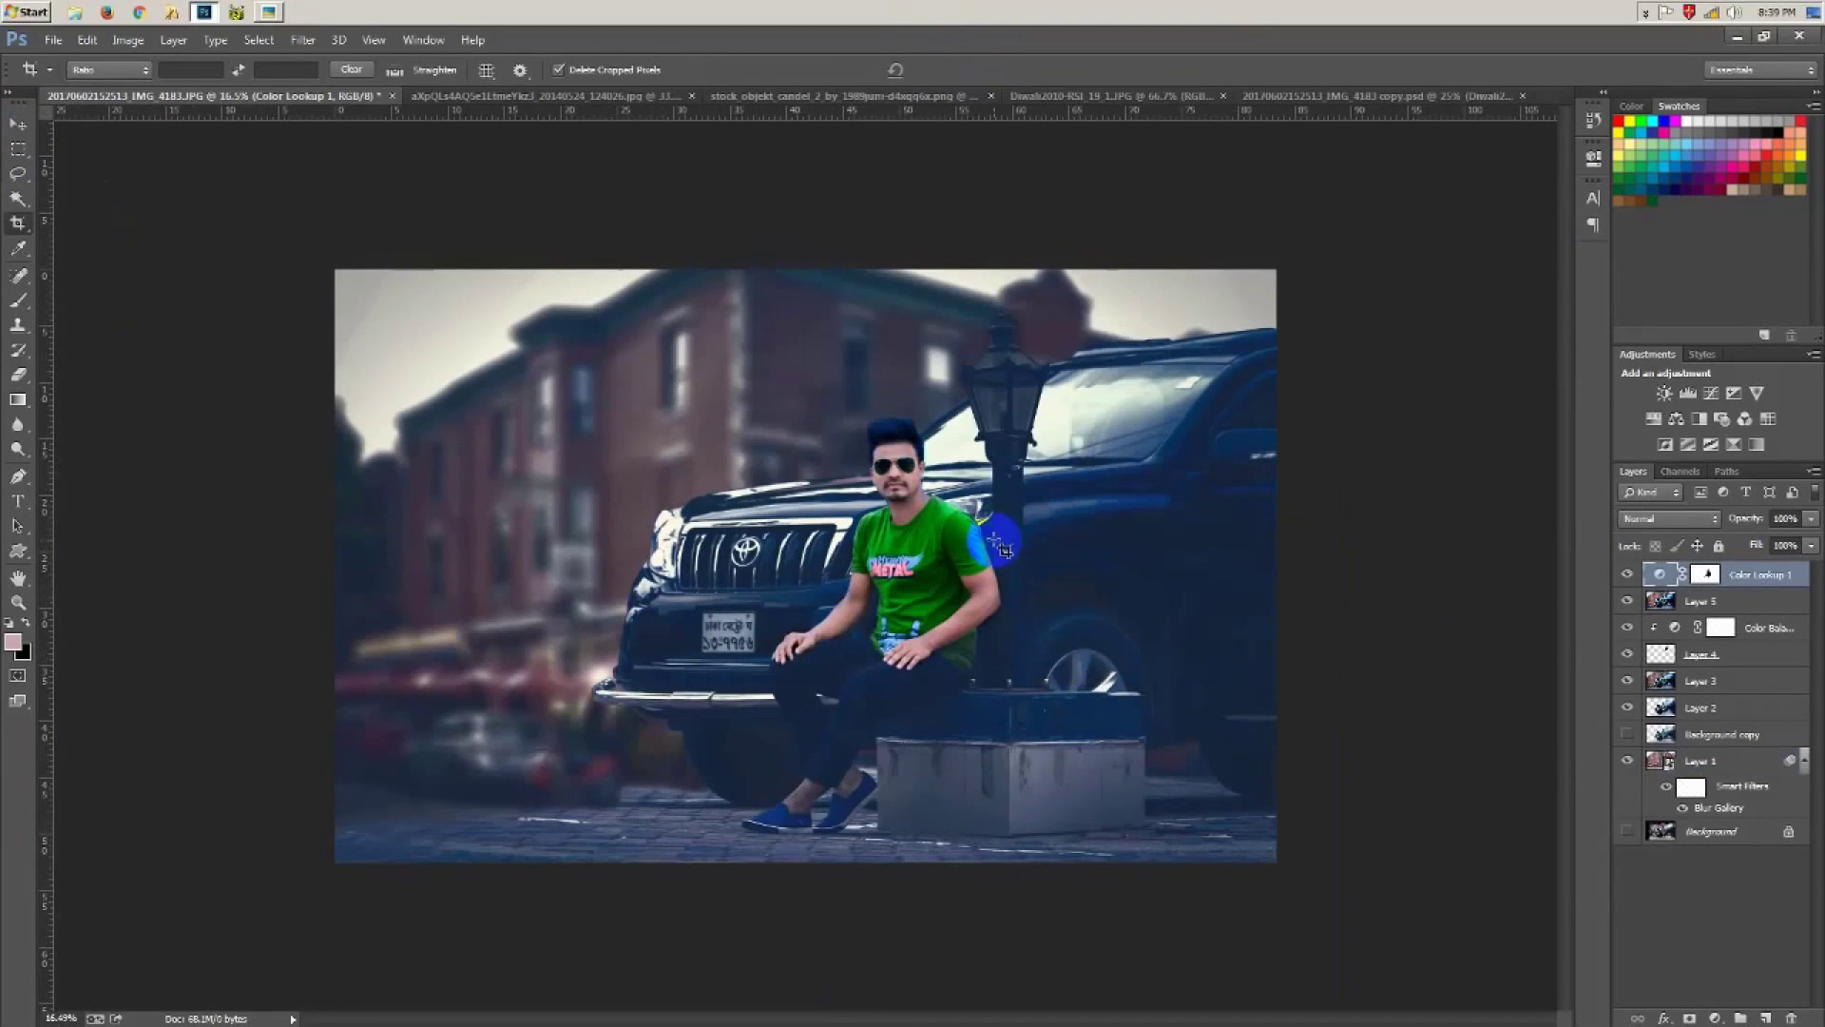
left_click(21, 124)
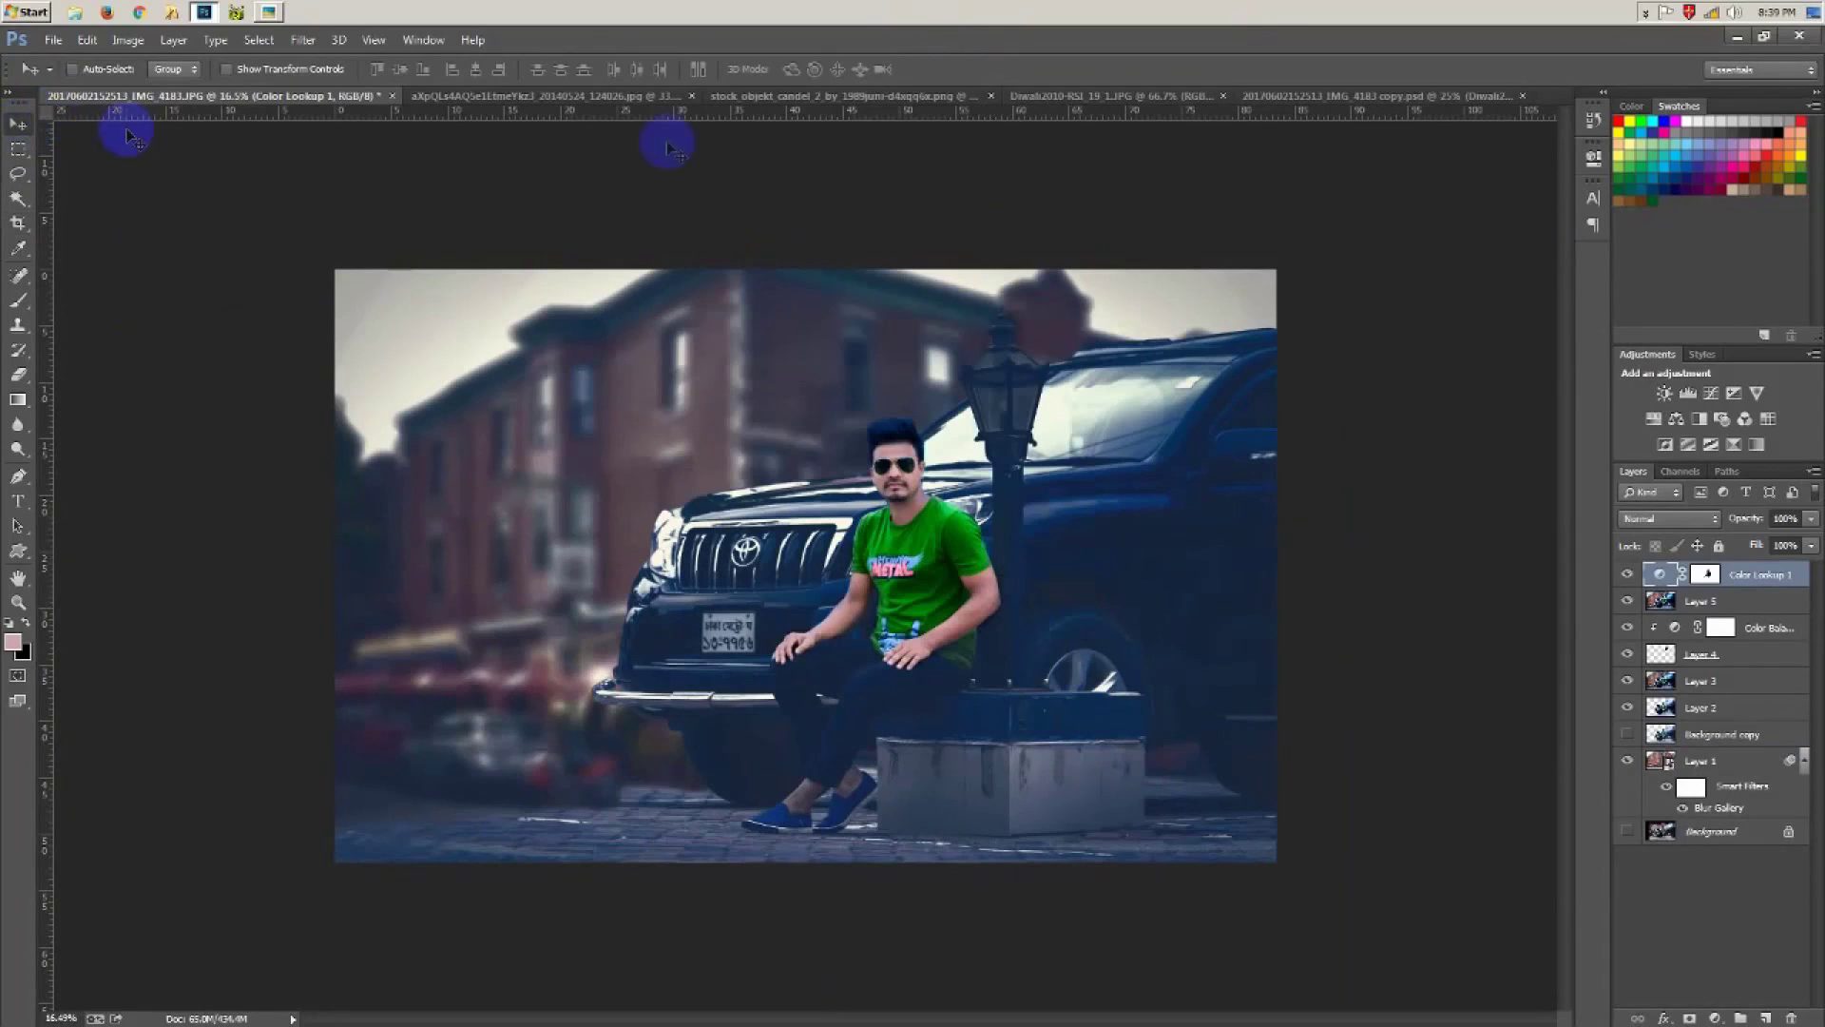
Step: Stamp all visible layers onto a new top layer and open the Camera Raw filter
left_click(1760, 1015)
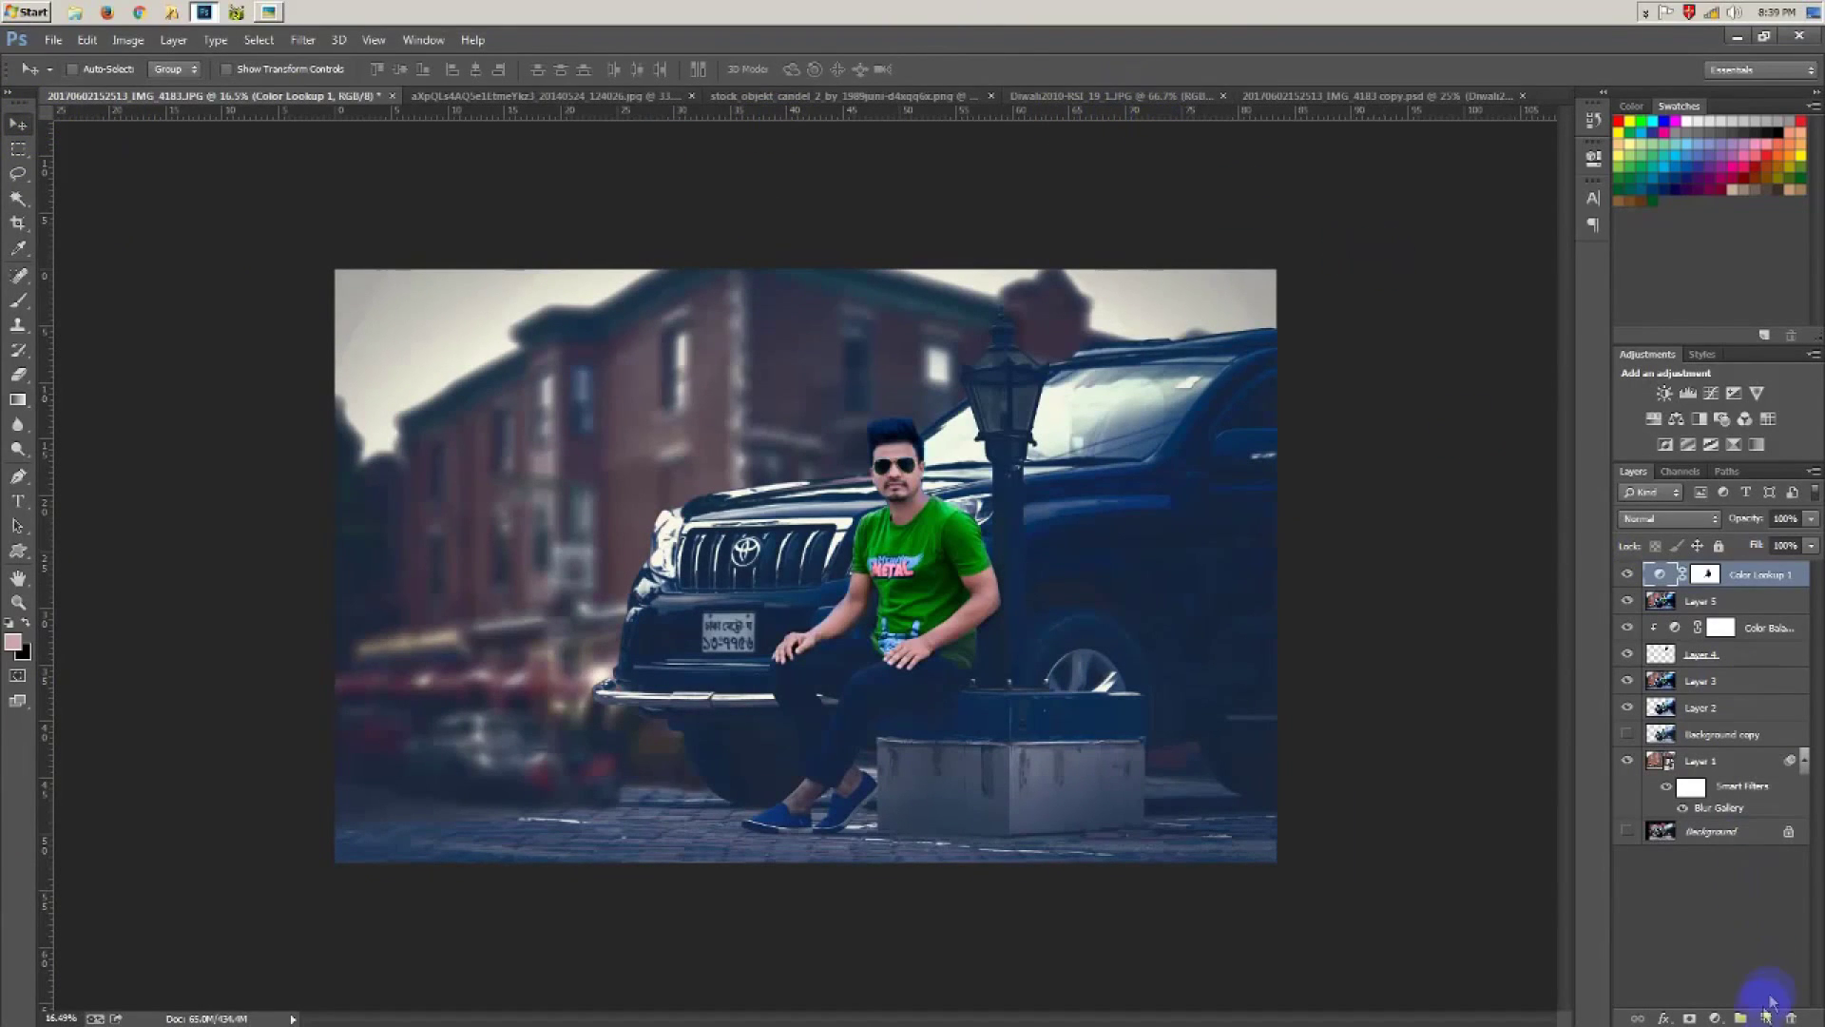
key("ctrl+shift+alt+e")
left_click(303, 40)
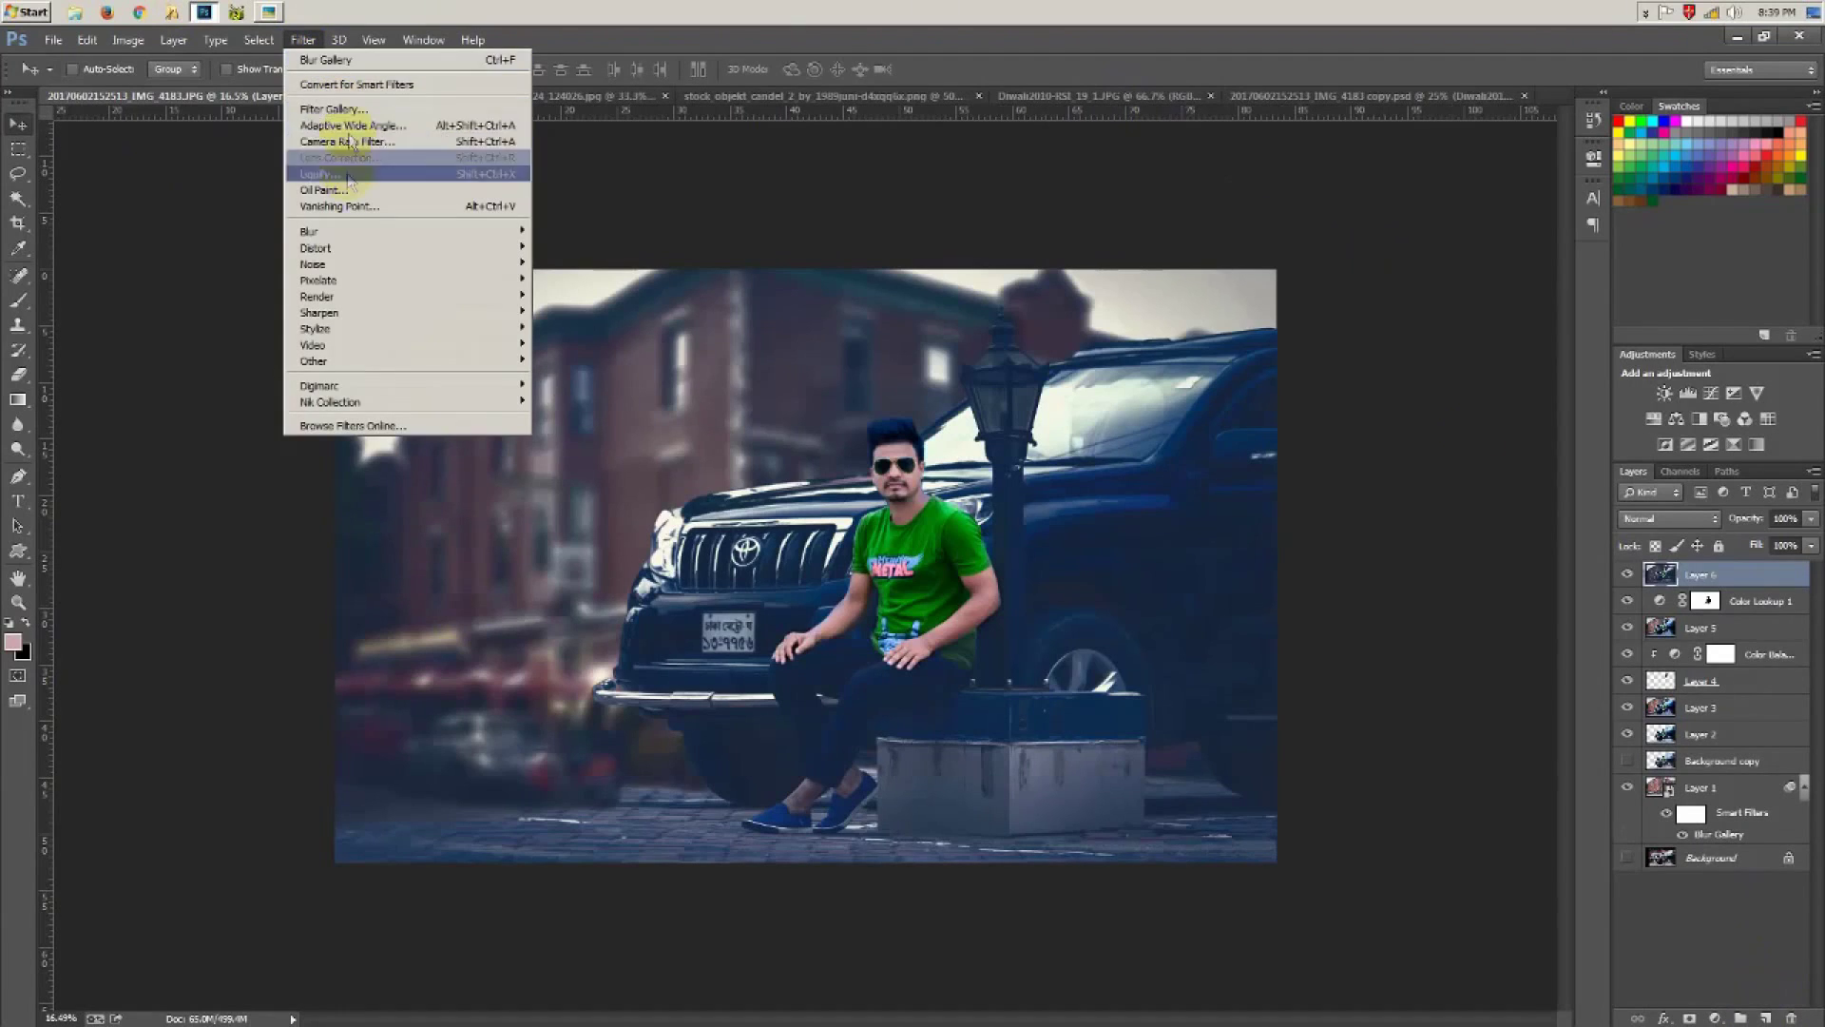
left_click(346, 140)
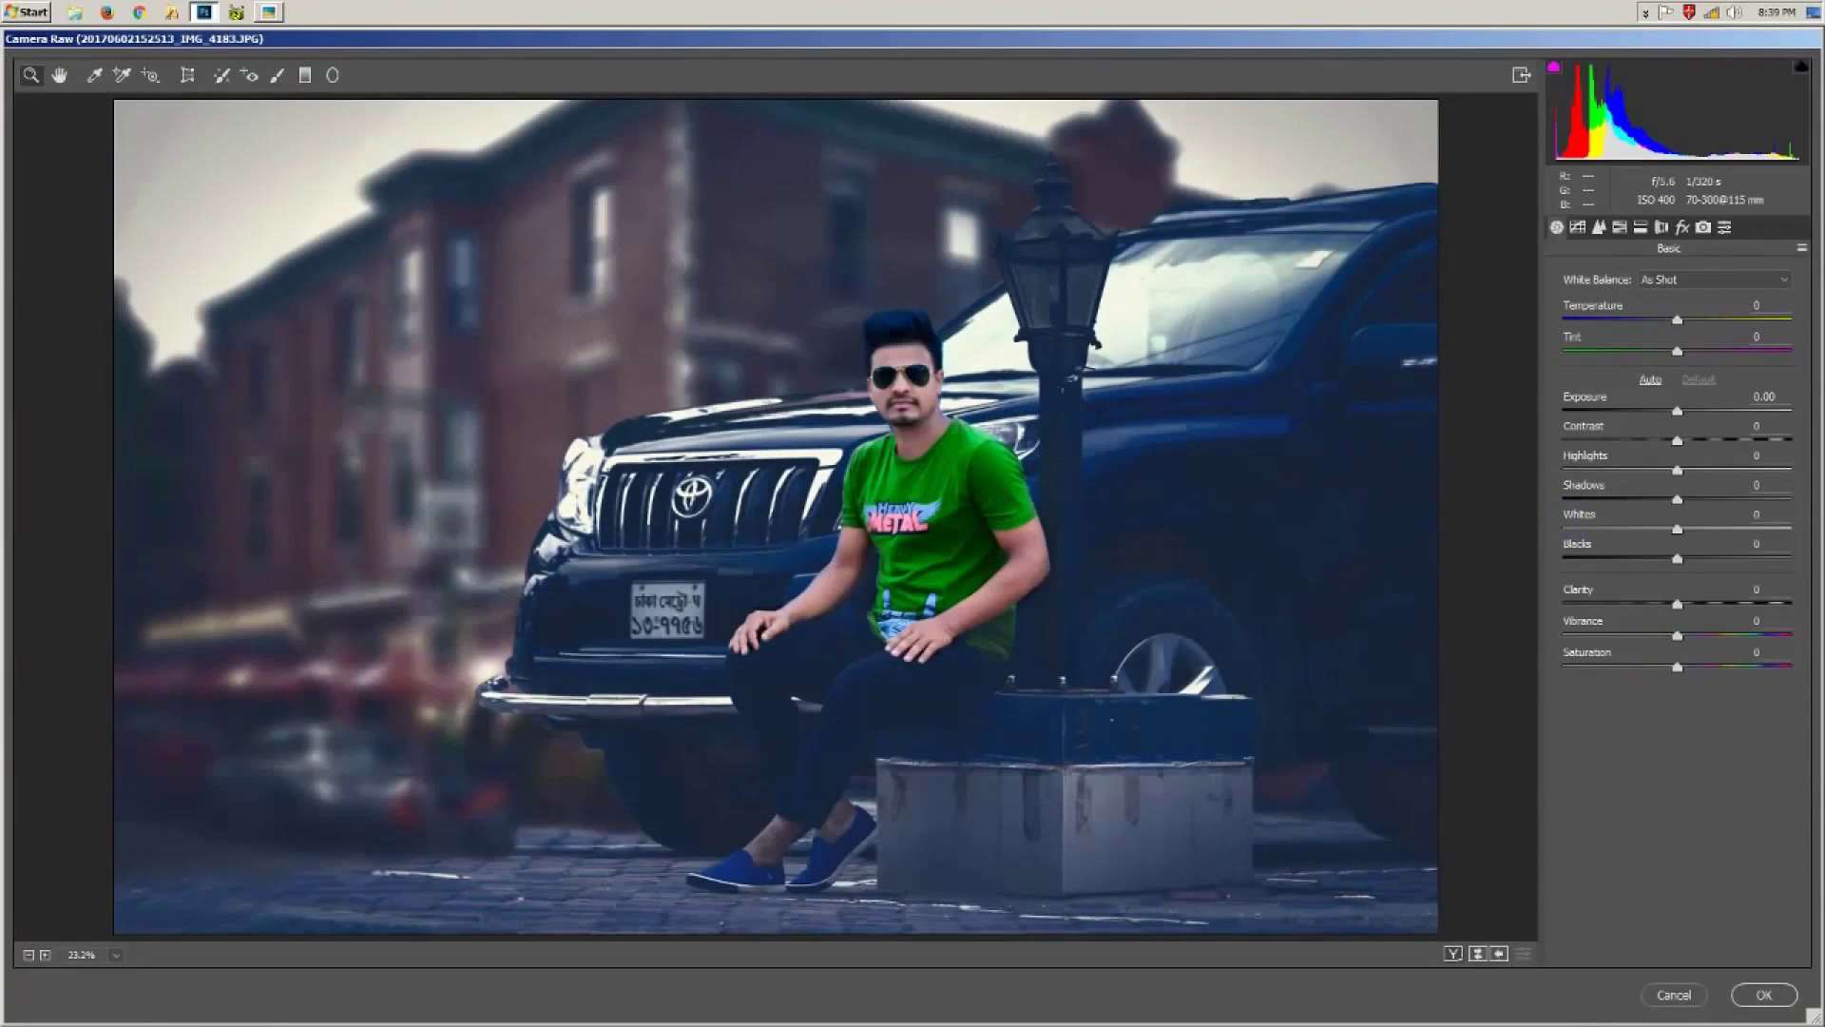
Step: Set Highlights +16, raise Vibrance, add a -12 post-crop vignette and Luminance noise reduction 18
left_click_drag(1703, 473, 1695, 471)
mouse_move(1677, 634)
left_mouse_down()
mouse_move(1728, 639)
mouse_move(1706, 646)
left_mouse_up()
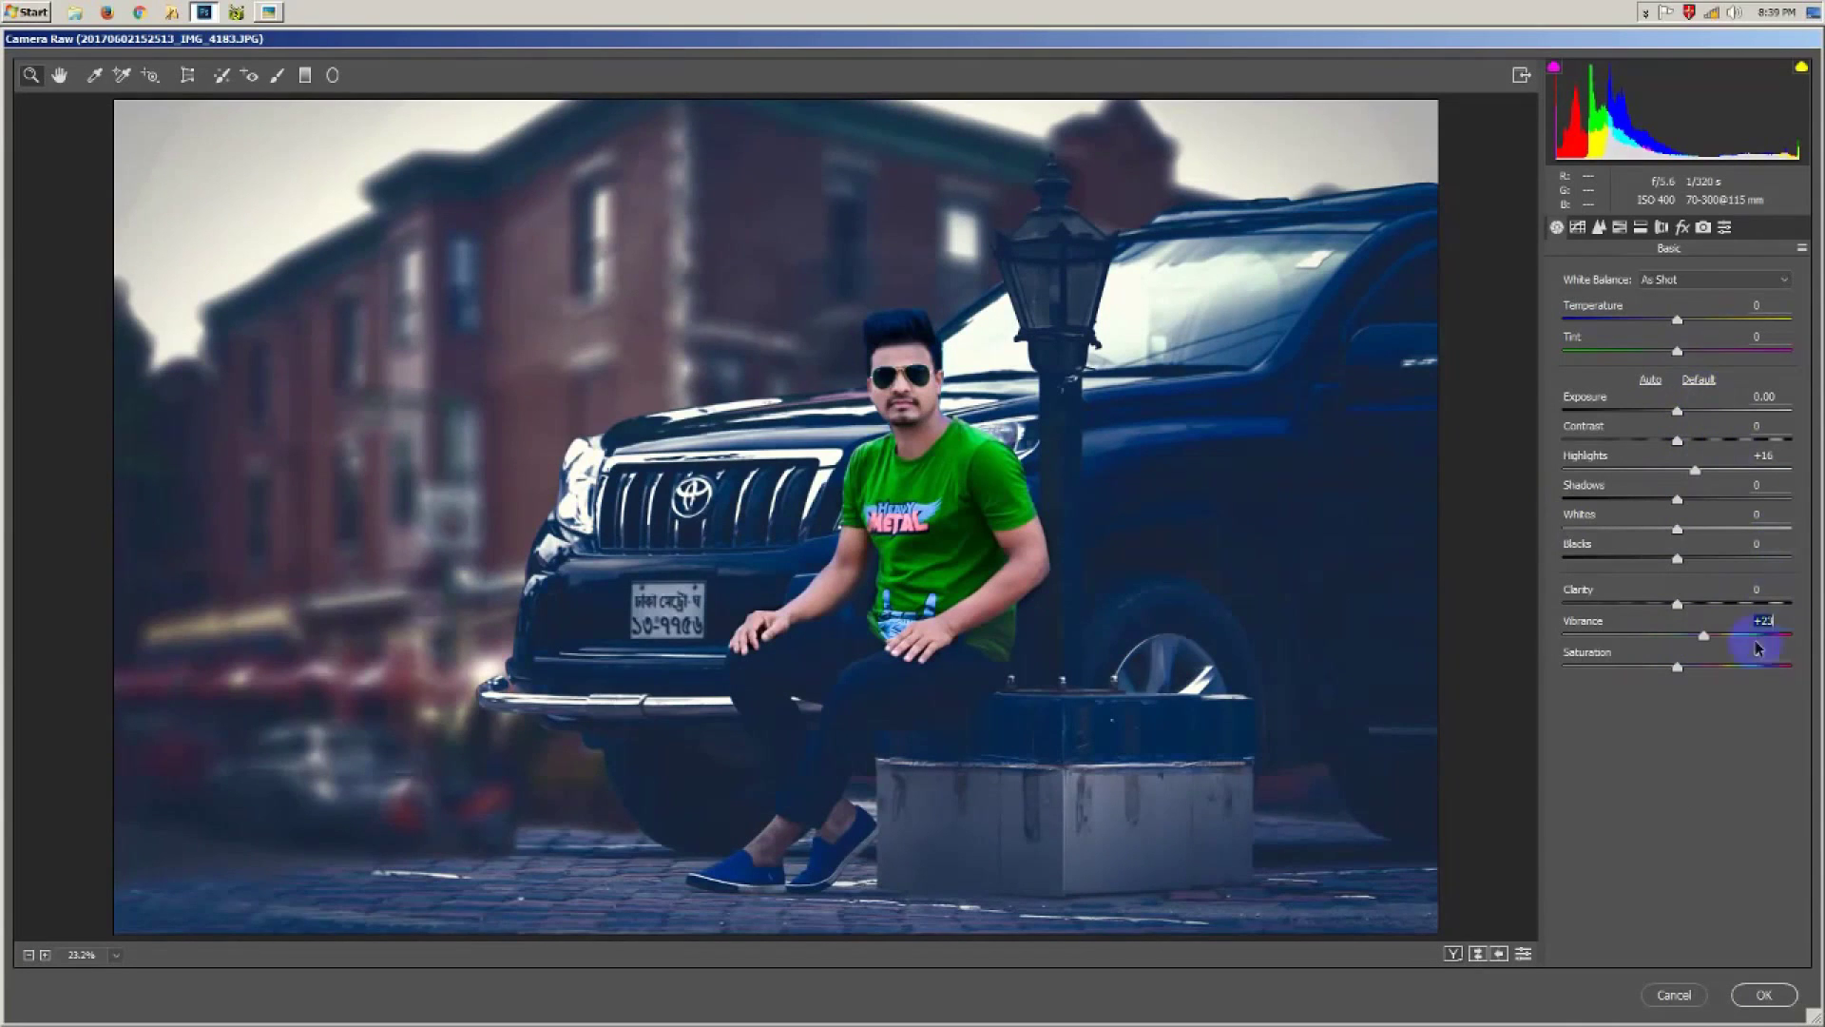
left_click(1682, 228)
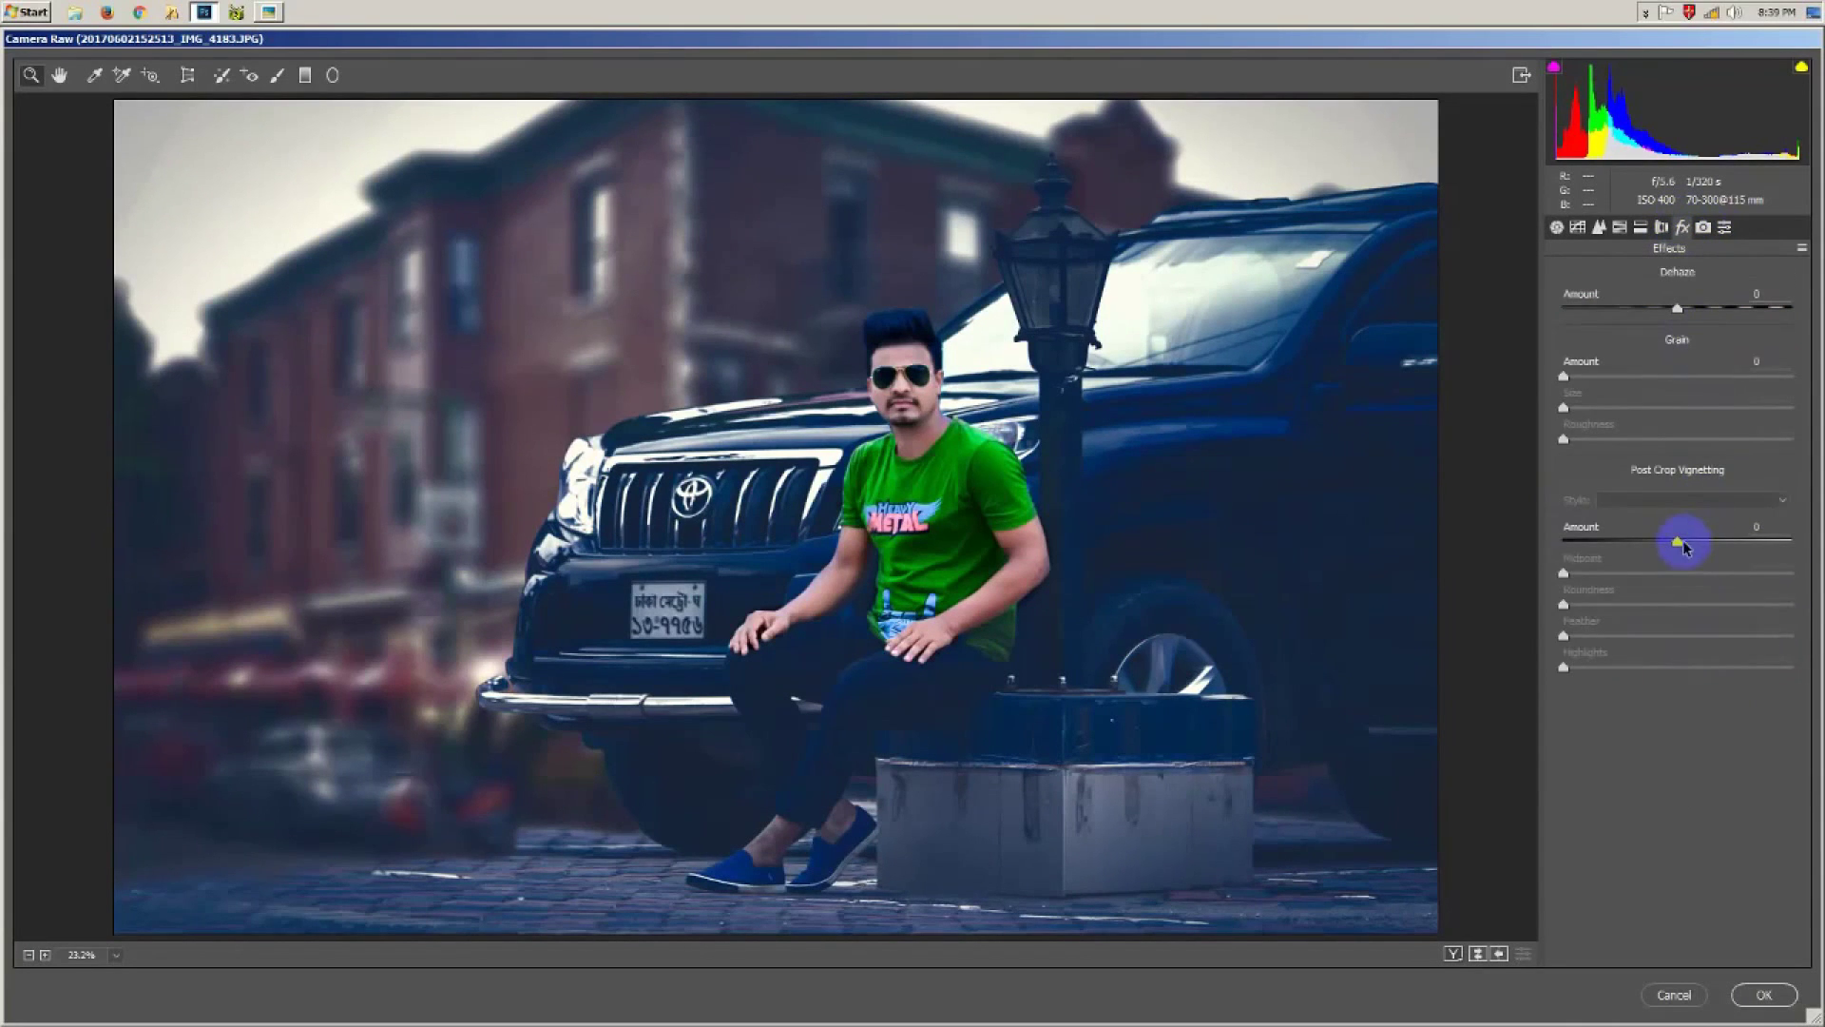
left_click_drag(1678, 541, 1669, 544)
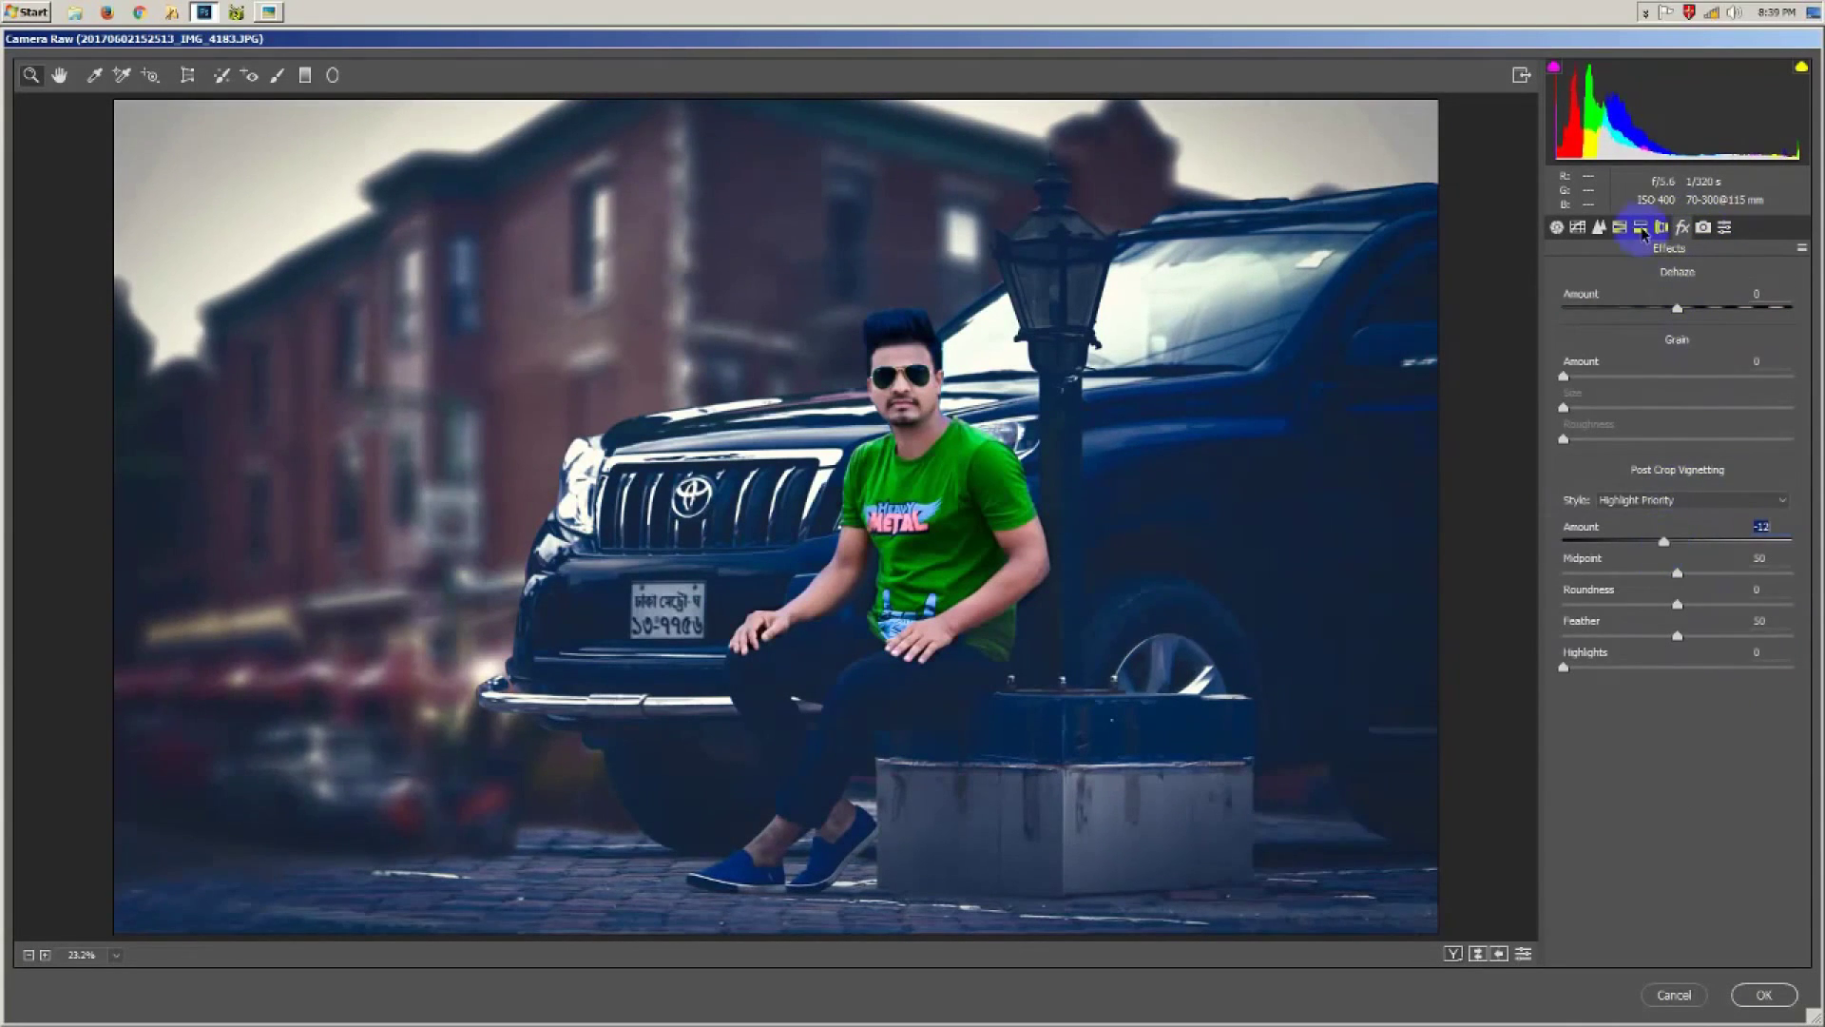
left_click(1599, 228)
left_click_drag(1569, 467, 1604, 468)
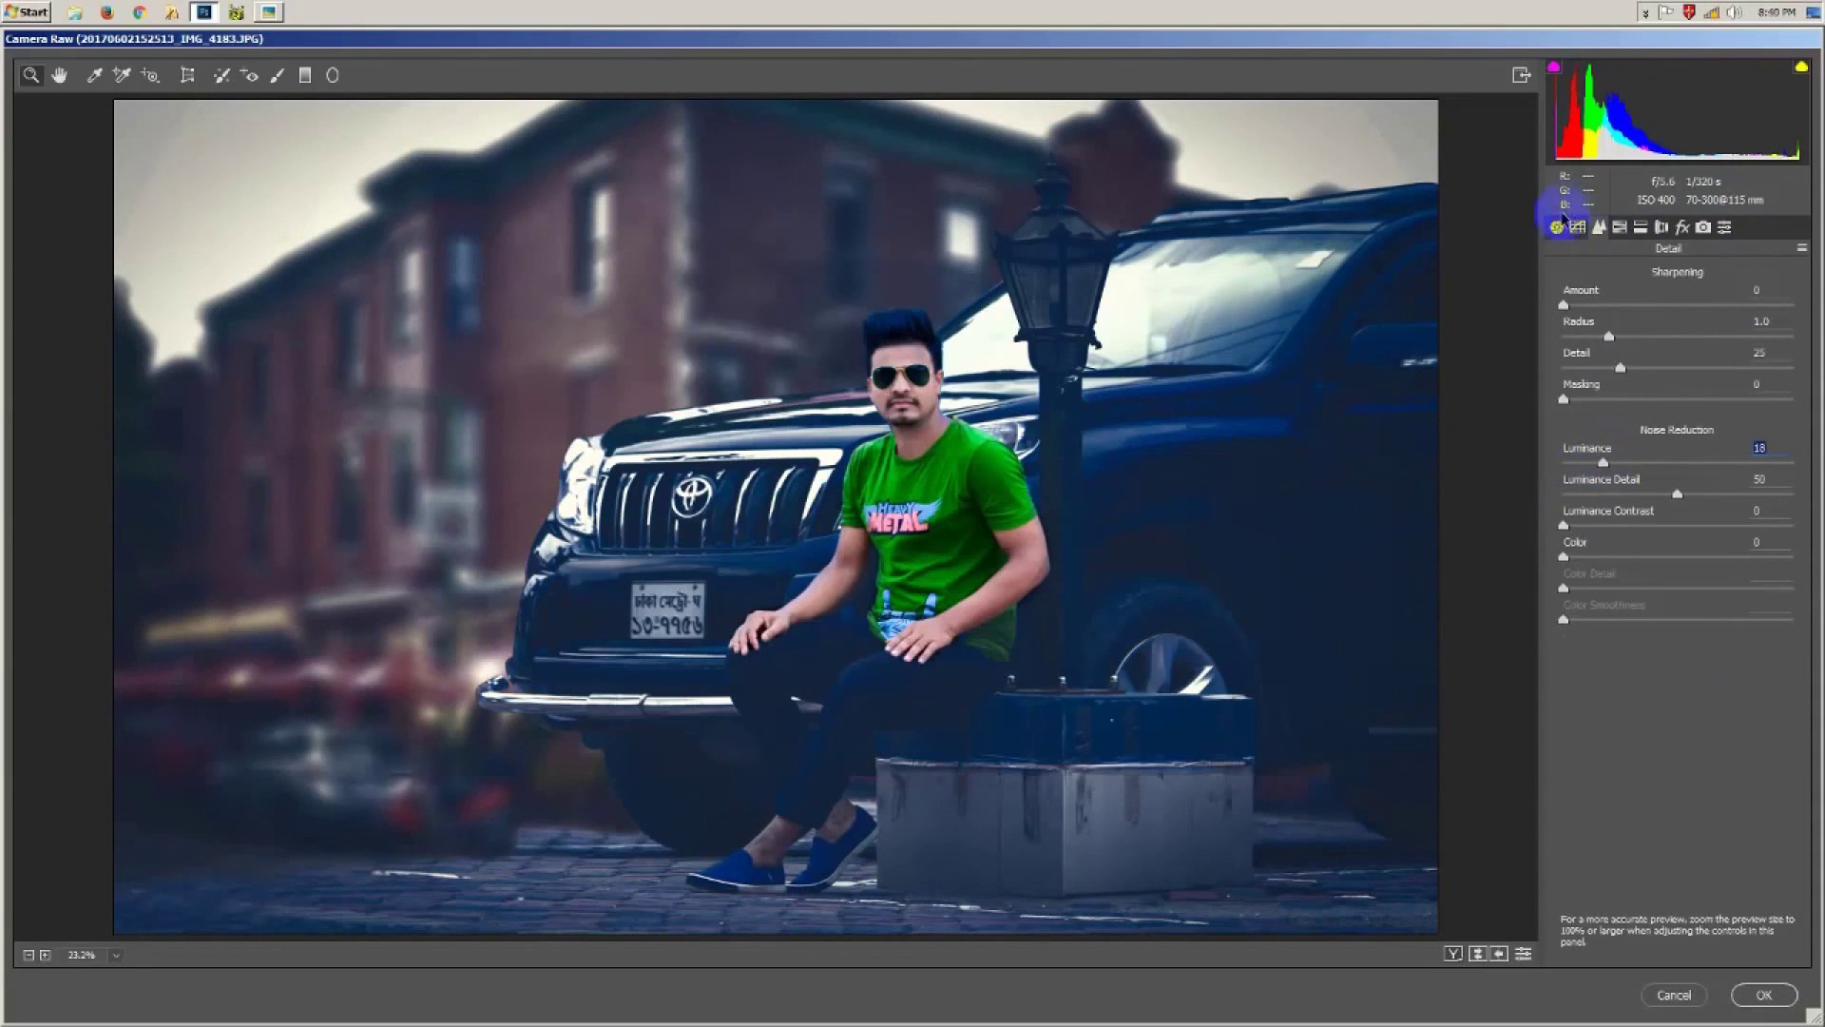
left_click(1557, 228)
Step: Add two -1.35 exposure graduated filters darkening the right side and the bottom
left_click(304, 75)
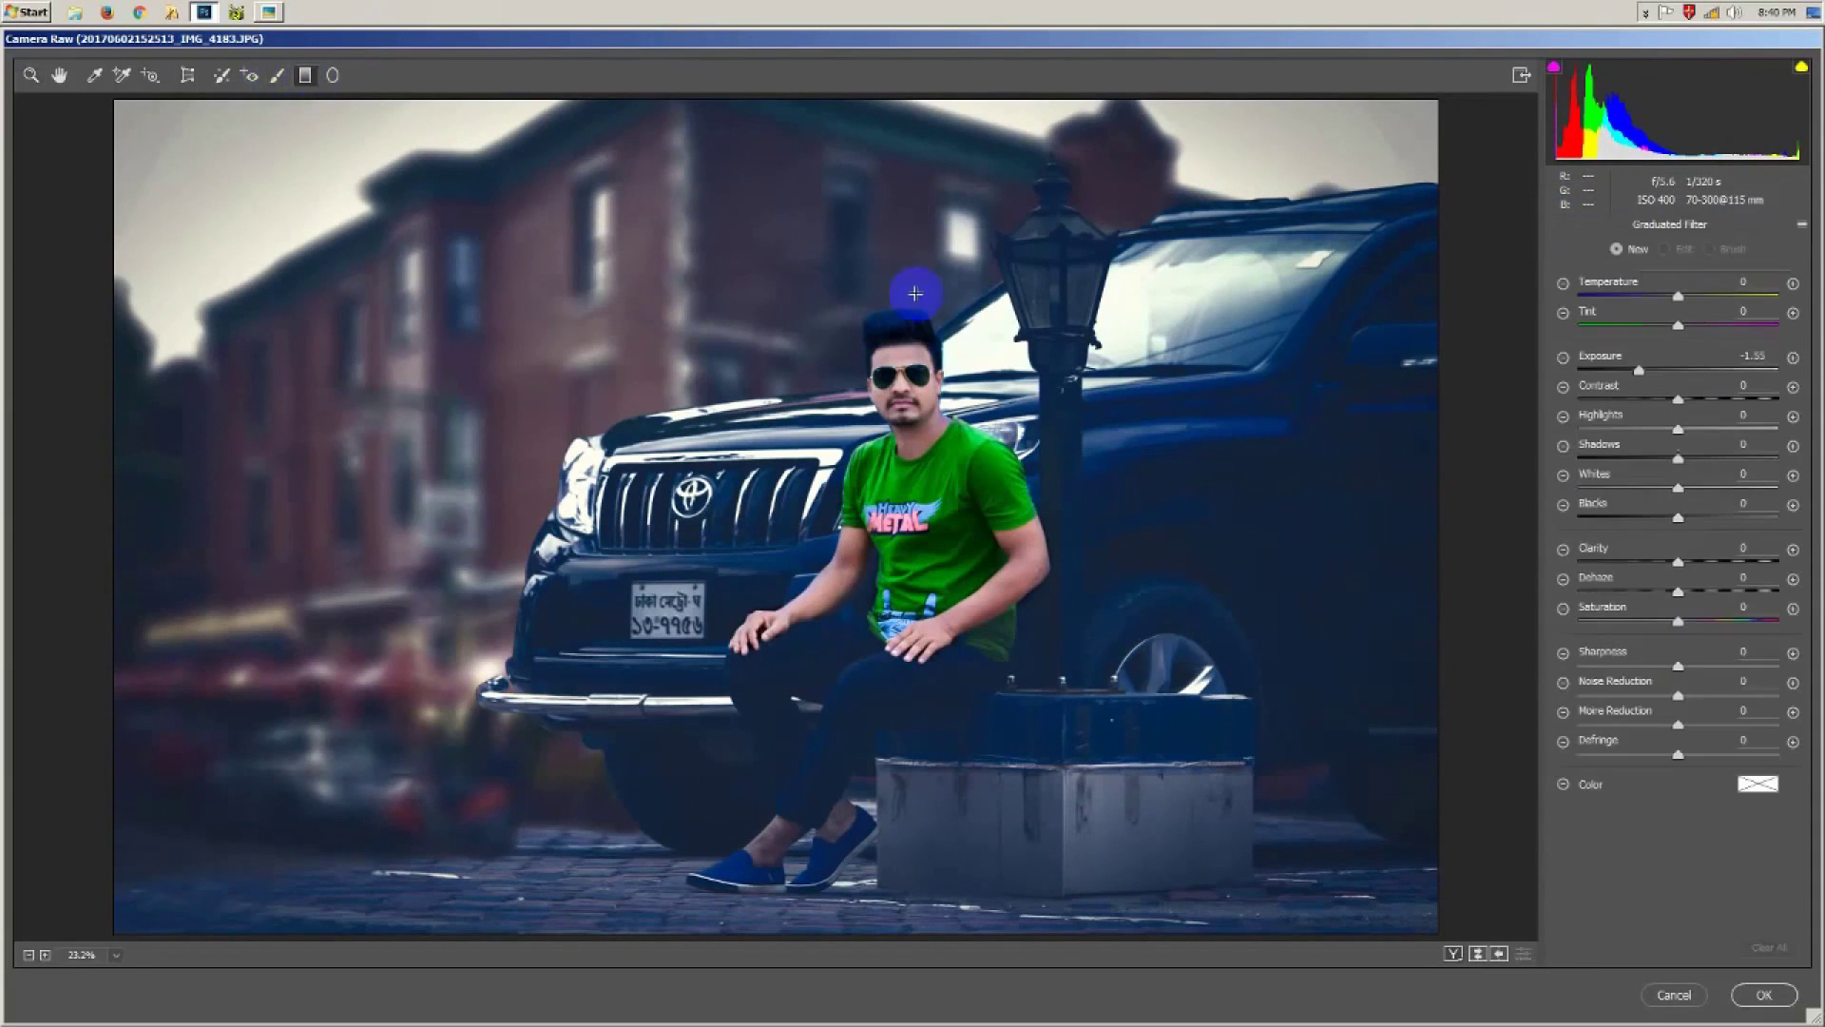
left_click_drag(1481, 508, 965, 512)
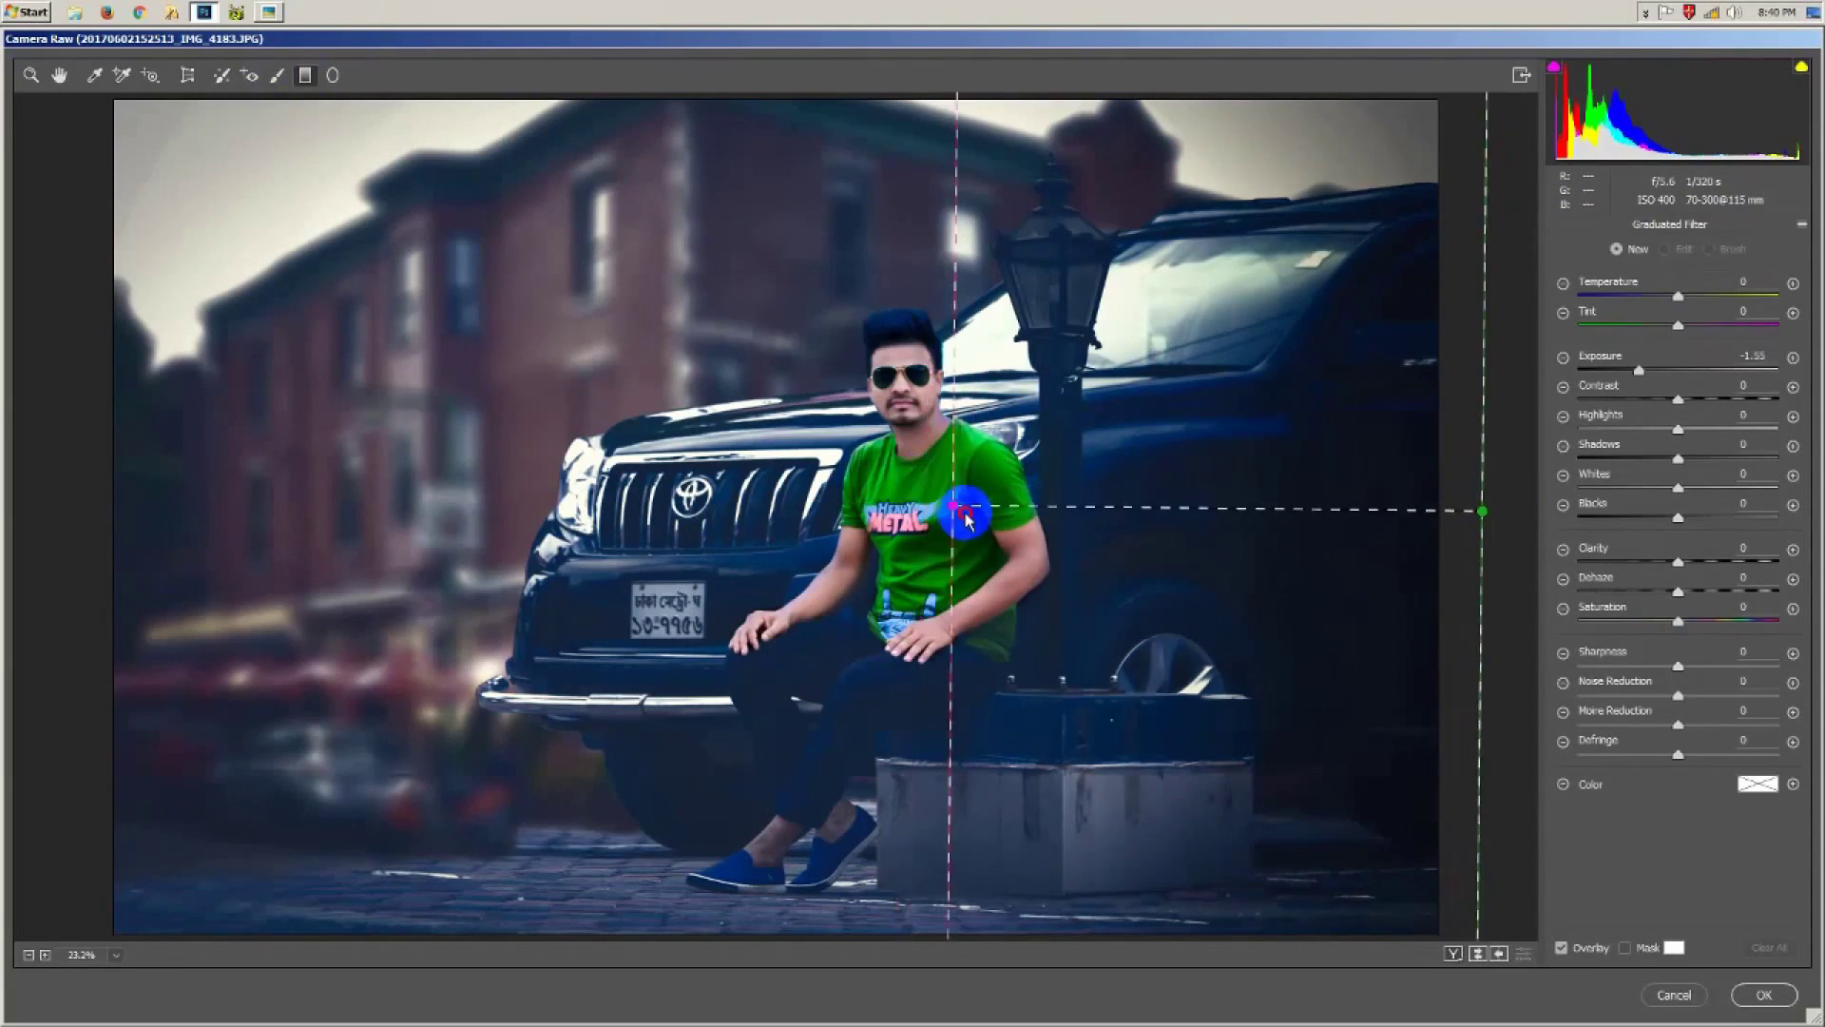
key("ctrl+minus")
mouse_move(746, 921)
left_mouse_down()
mouse_move(725, 603)
mouse_move(734, 638)
left_mouse_up()
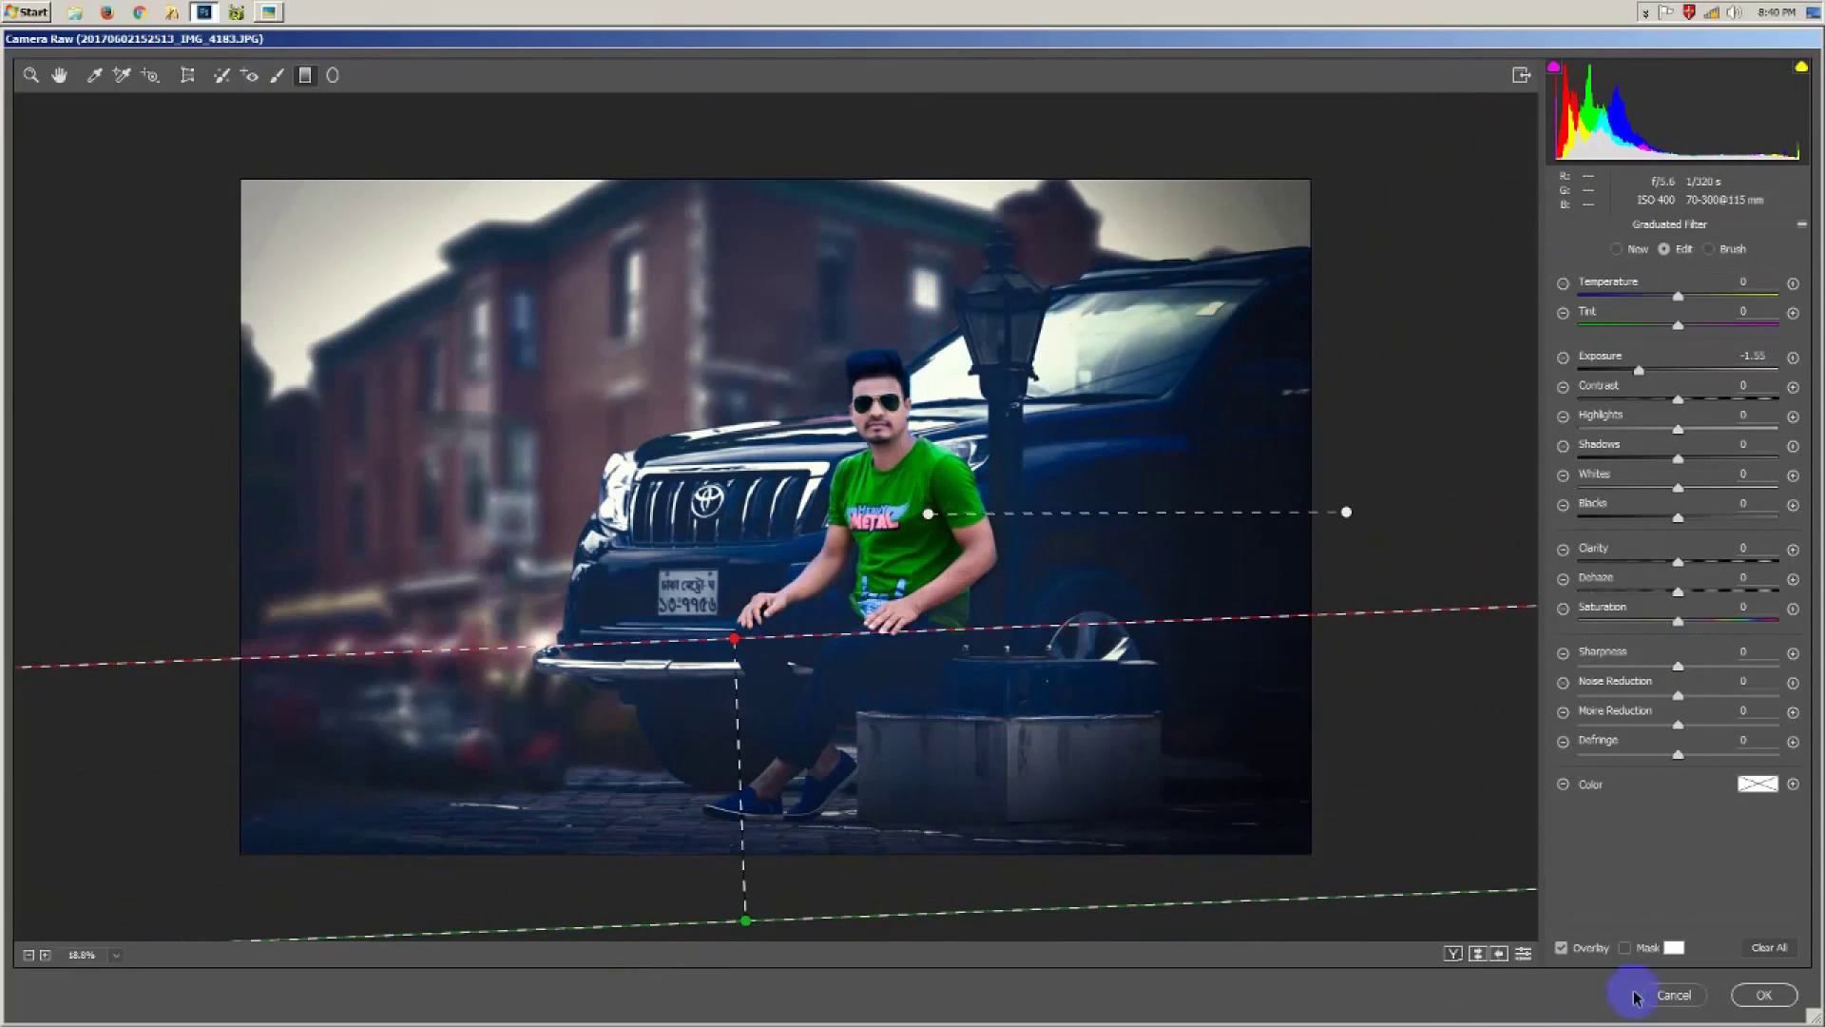
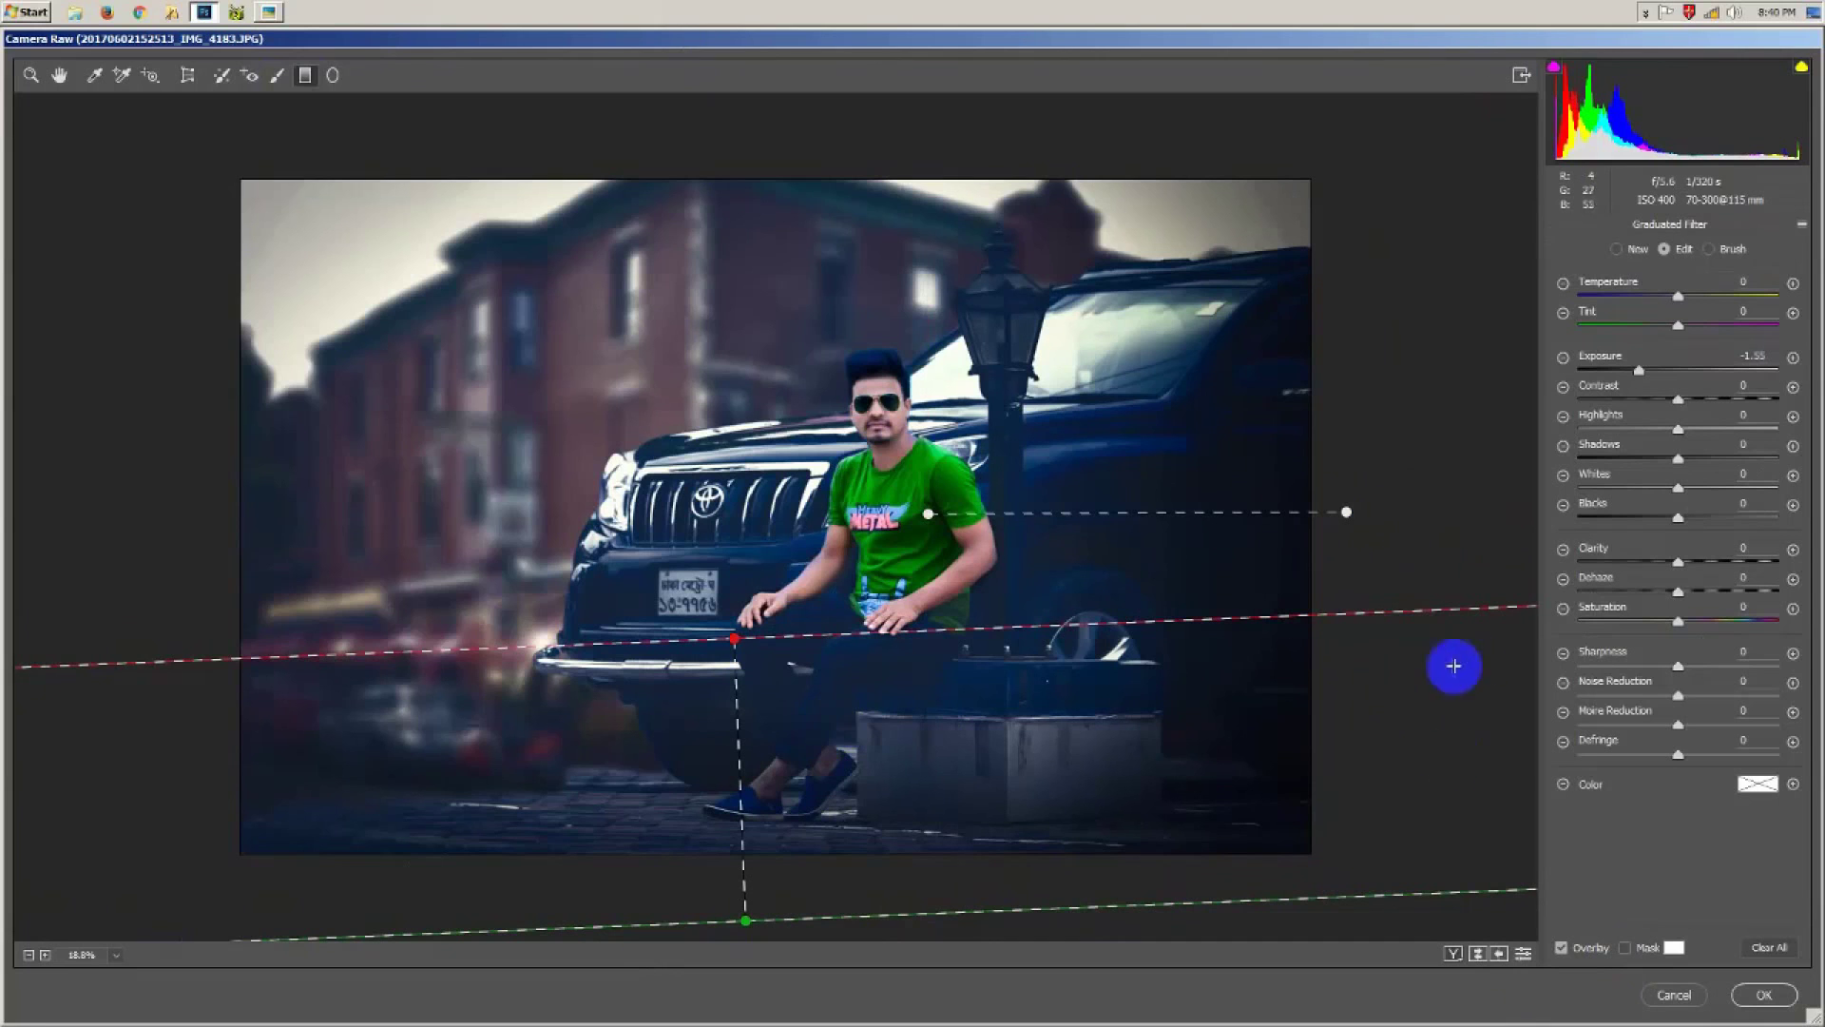
Step: Apply the Camera Raw edits and paint black on the Color Lookup 1 mask over both ankles
left_click(1673, 995)
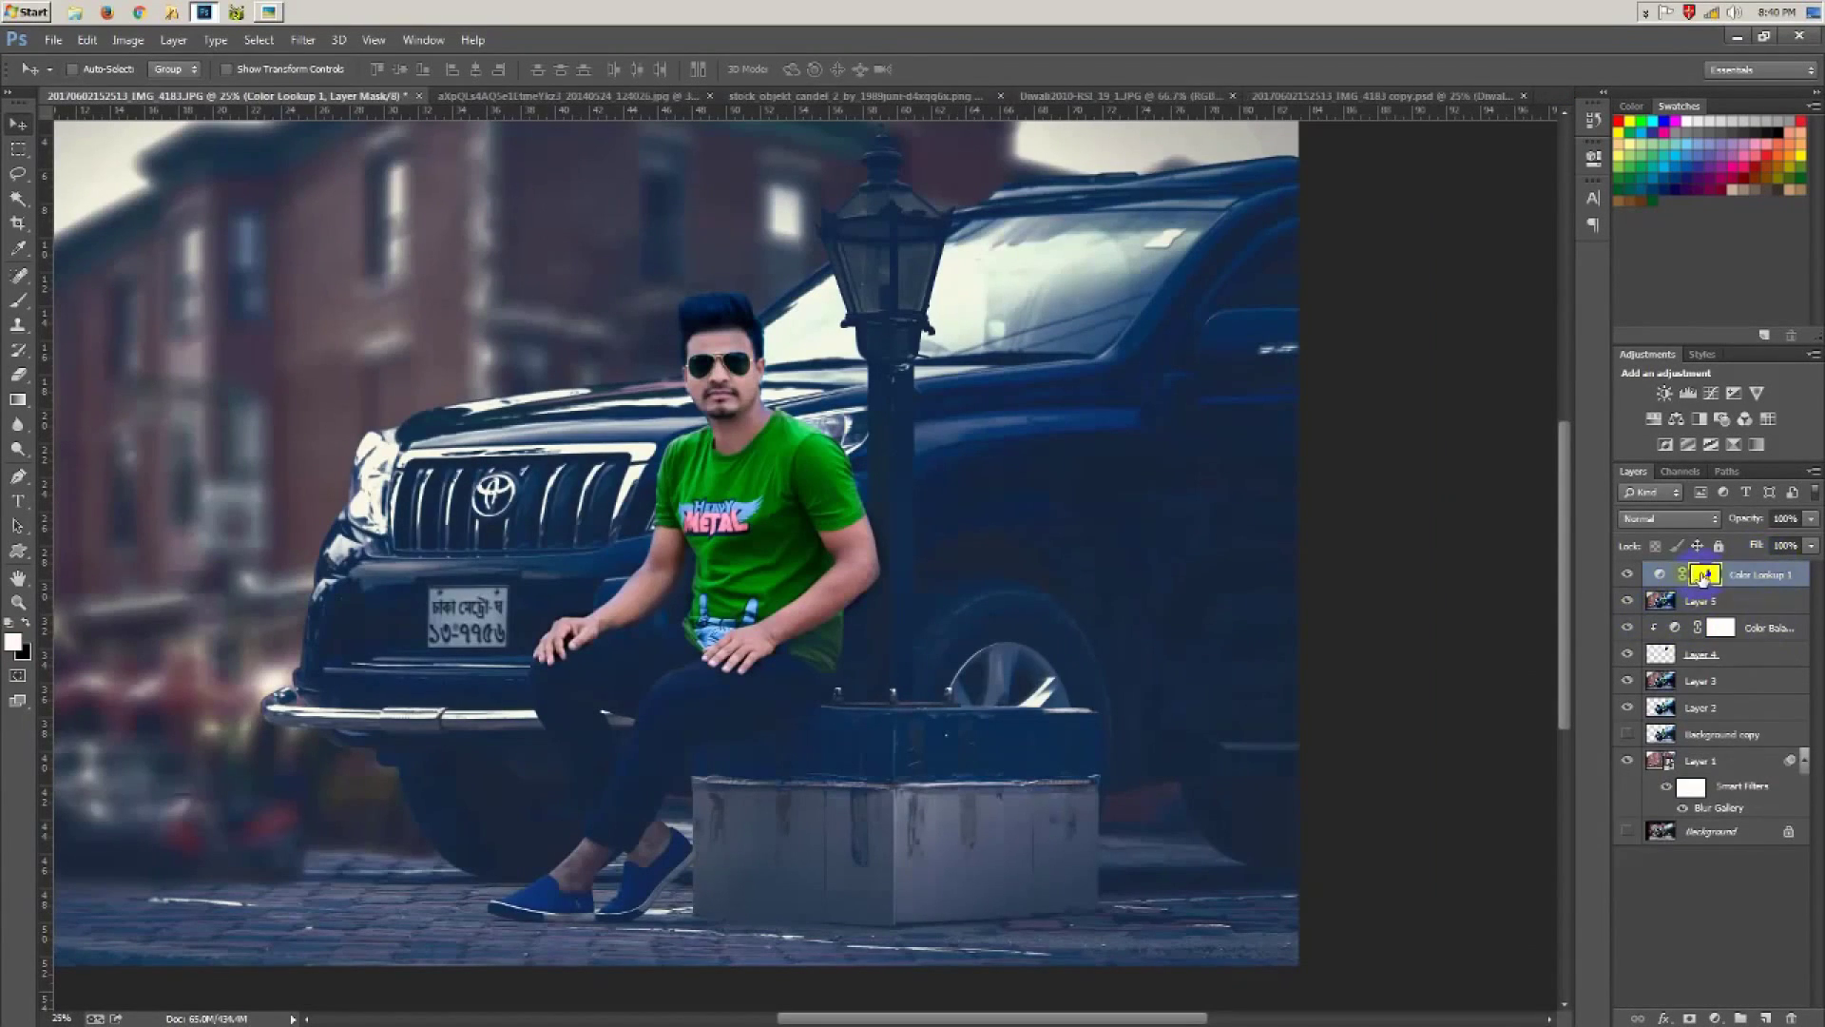
key("b")
scroll(554, 877, "up", 2)
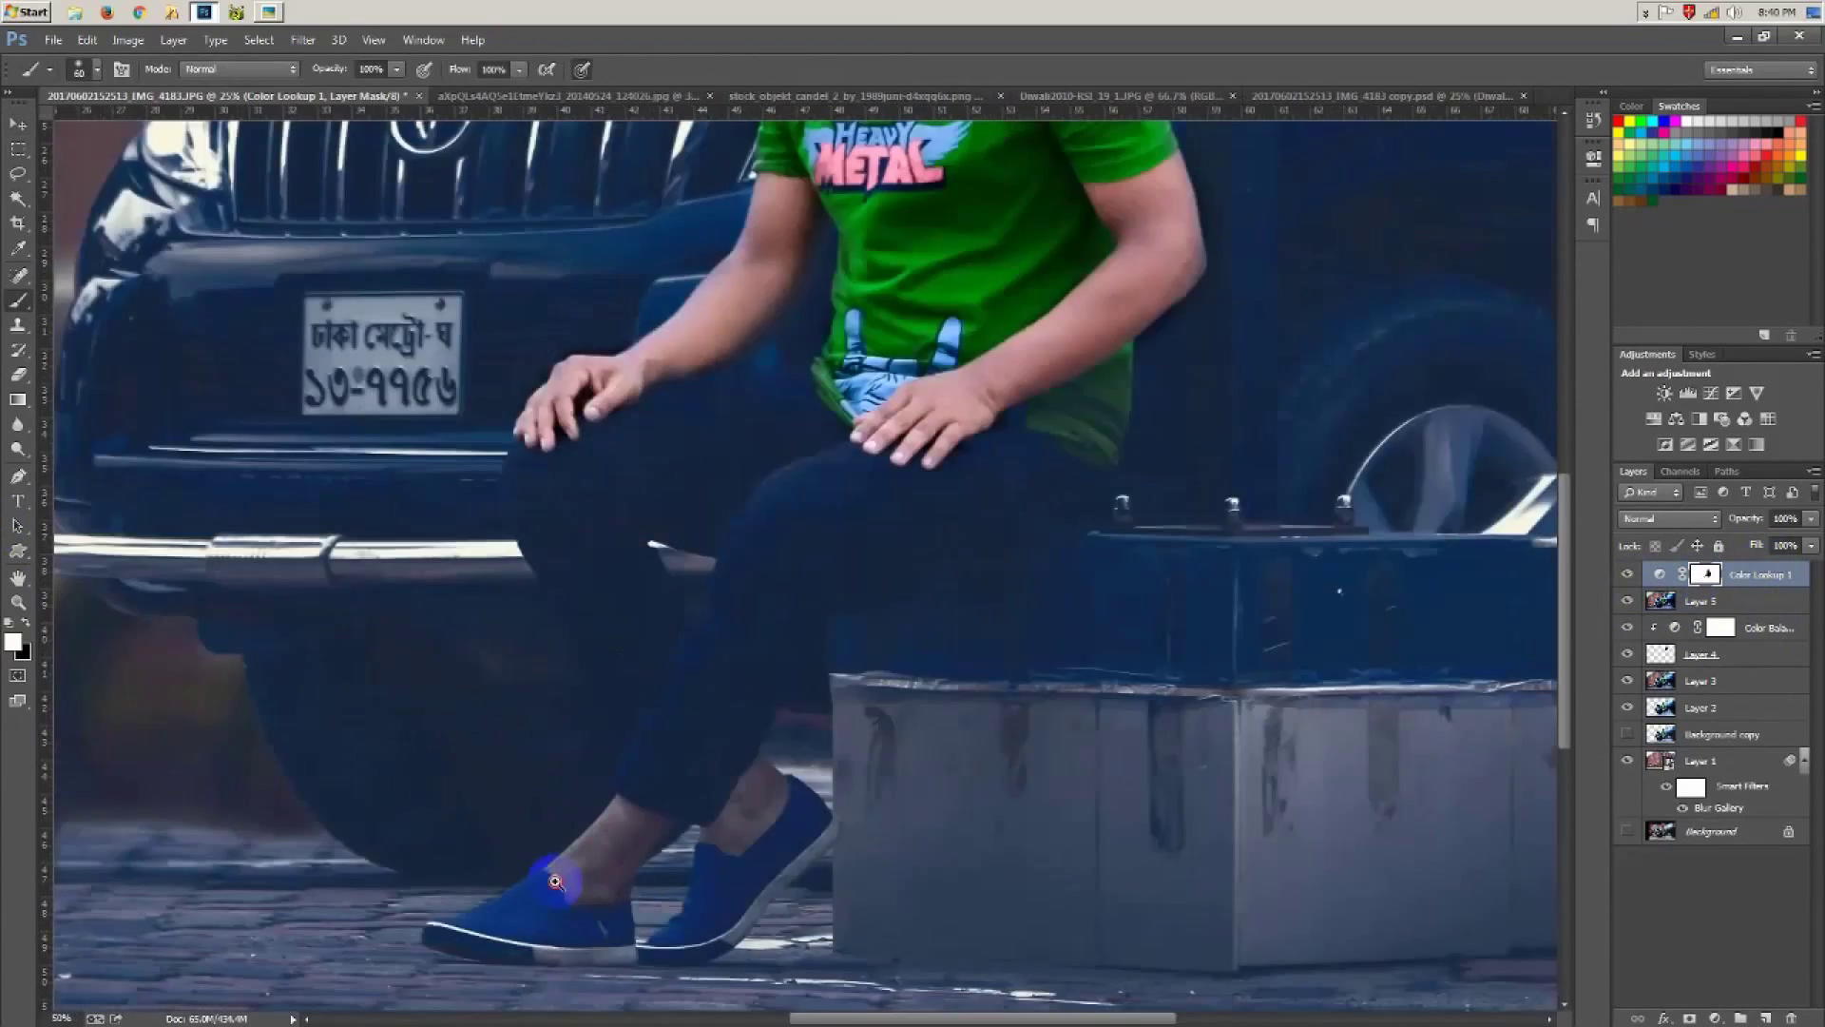
scroll(618, 865, "up", 1)
scroll(637, 858, "up", 1)
key("x")
mouse_move(677, 799)
left_mouse_down()
mouse_move(660, 772)
mouse_move(672, 836)
mouse_move(590, 862)
left_mouse_up()
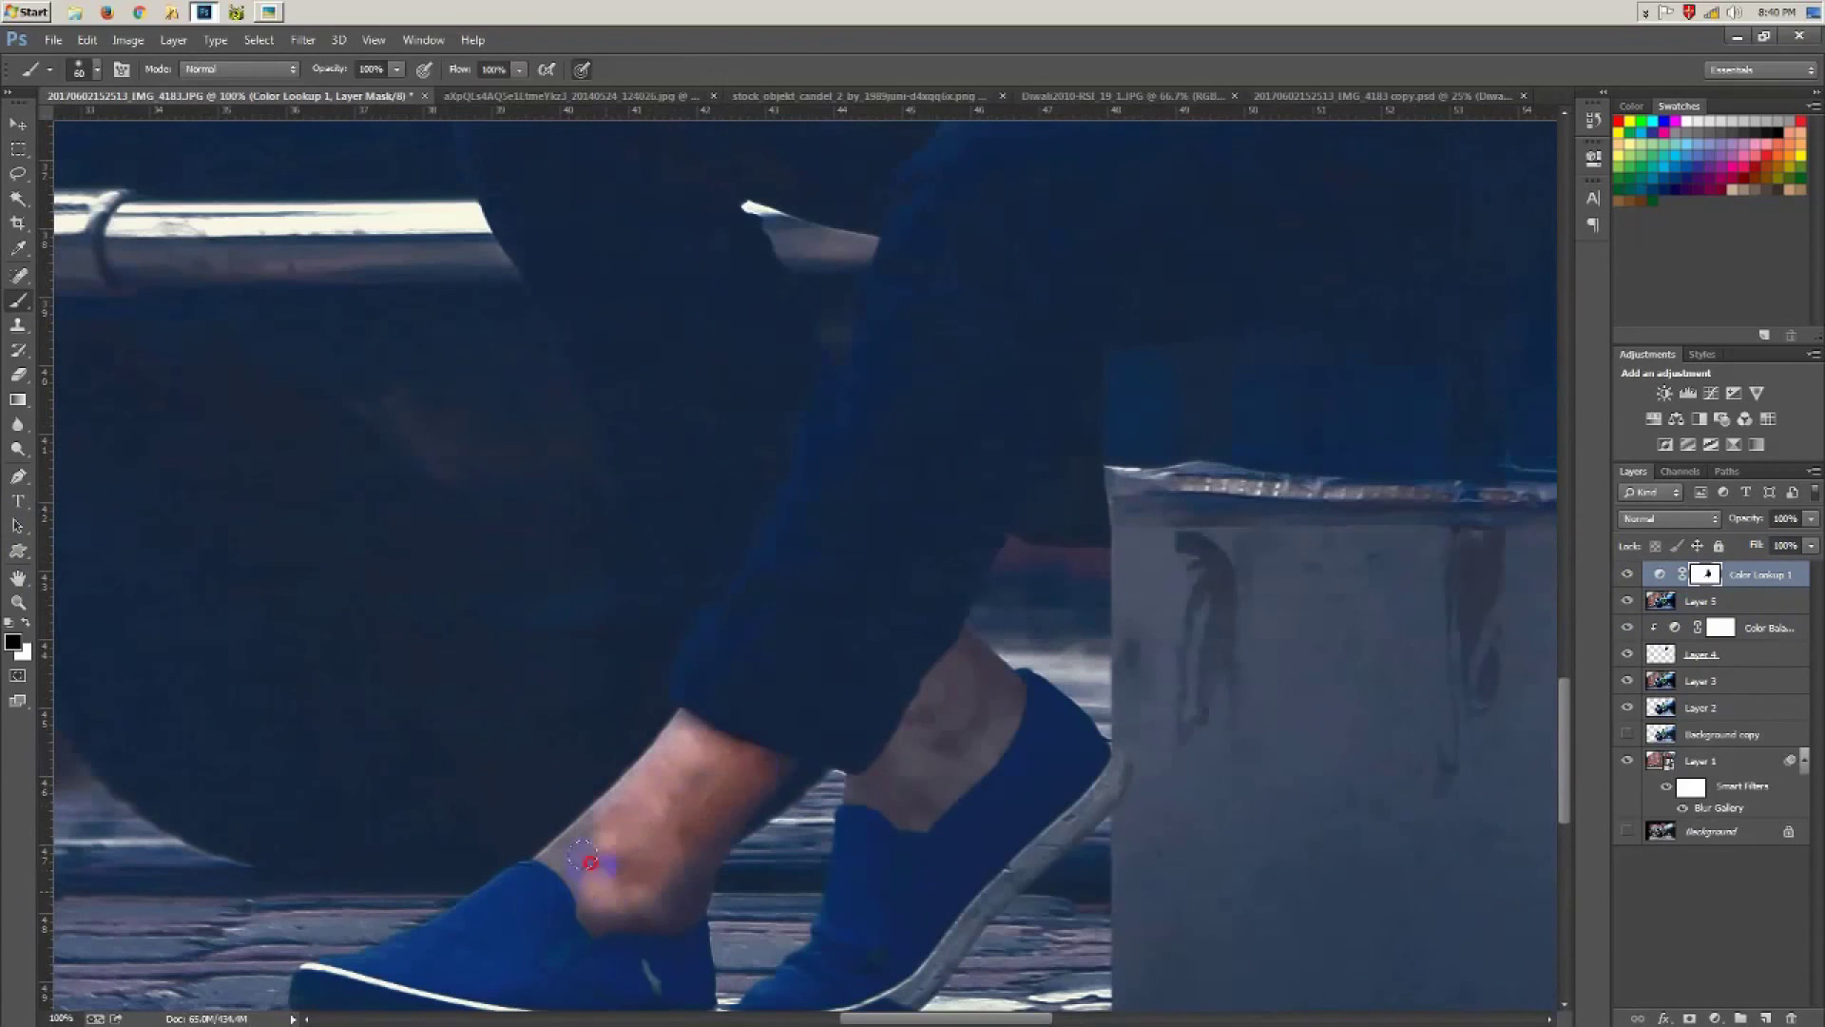
mouse_move(655, 770)
left_mouse_down()
mouse_move(754, 745)
mouse_move(684, 847)
mouse_move(596, 906)
left_mouse_up()
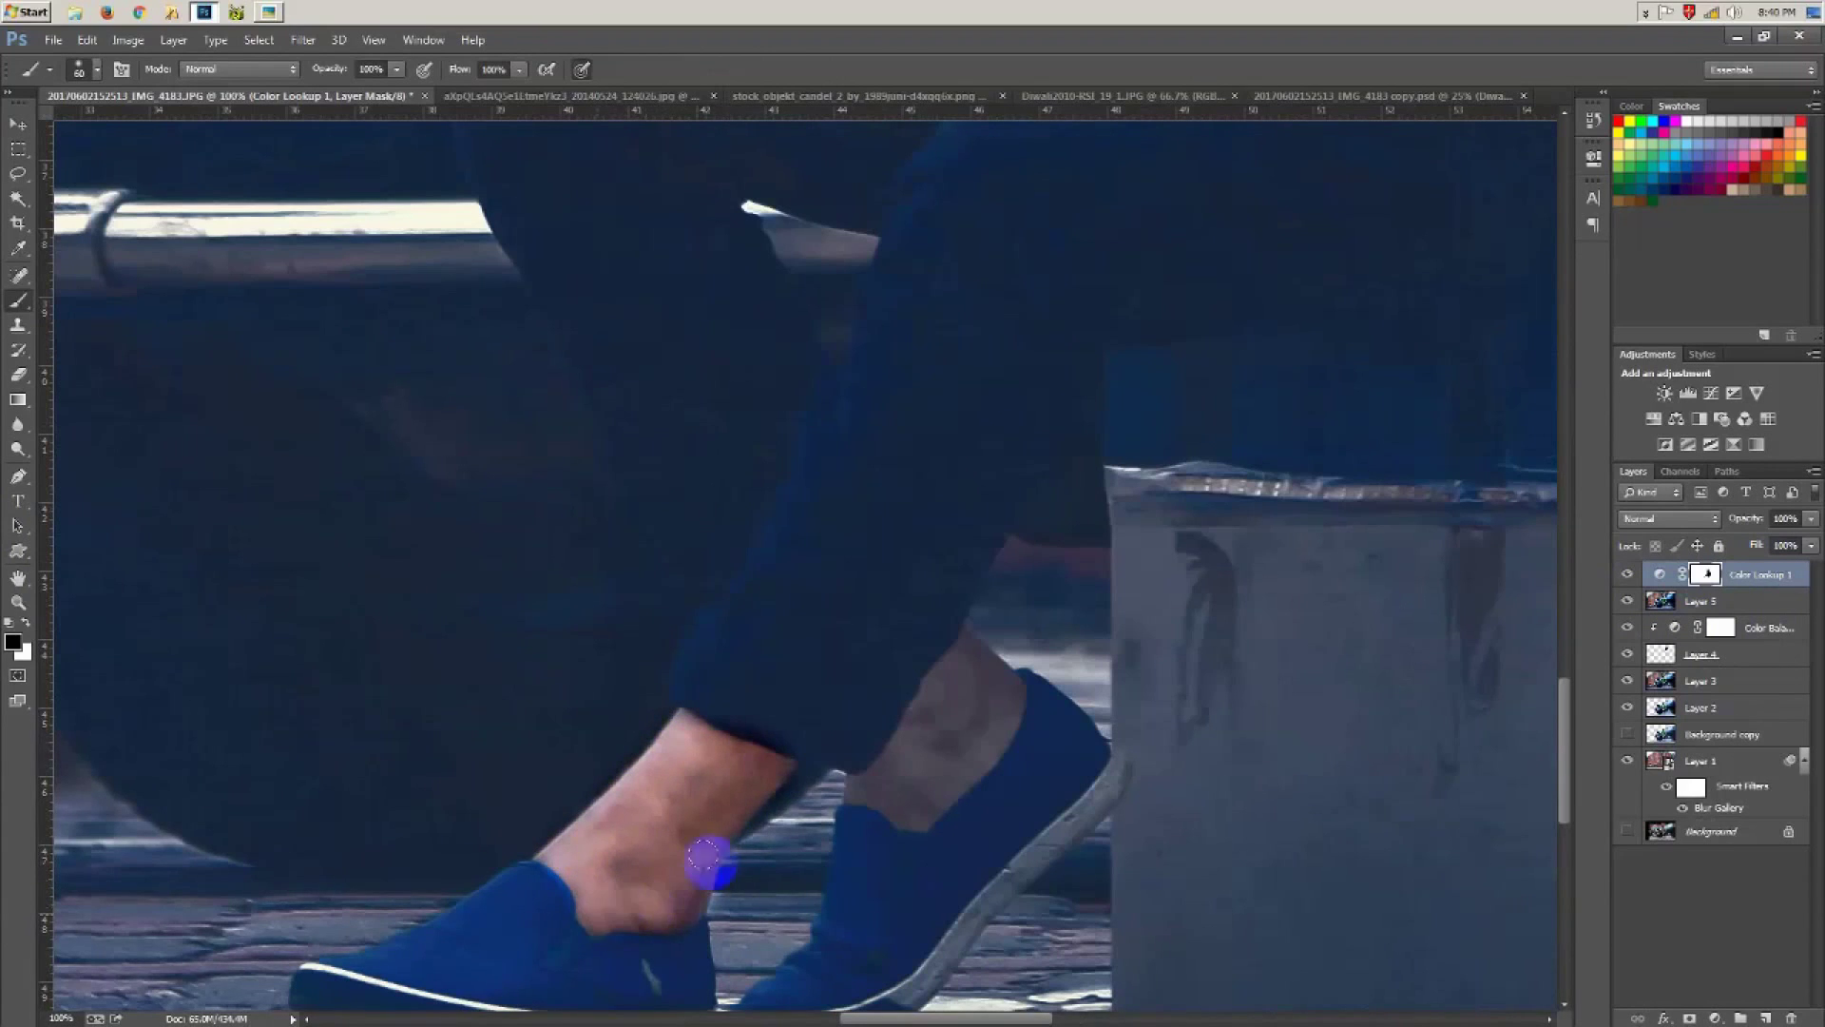
mouse_move(869, 726)
left_mouse_down()
mouse_move(934, 714)
mouse_move(962, 673)
mouse_move(922, 774)
mouse_move(873, 777)
left_mouse_up()
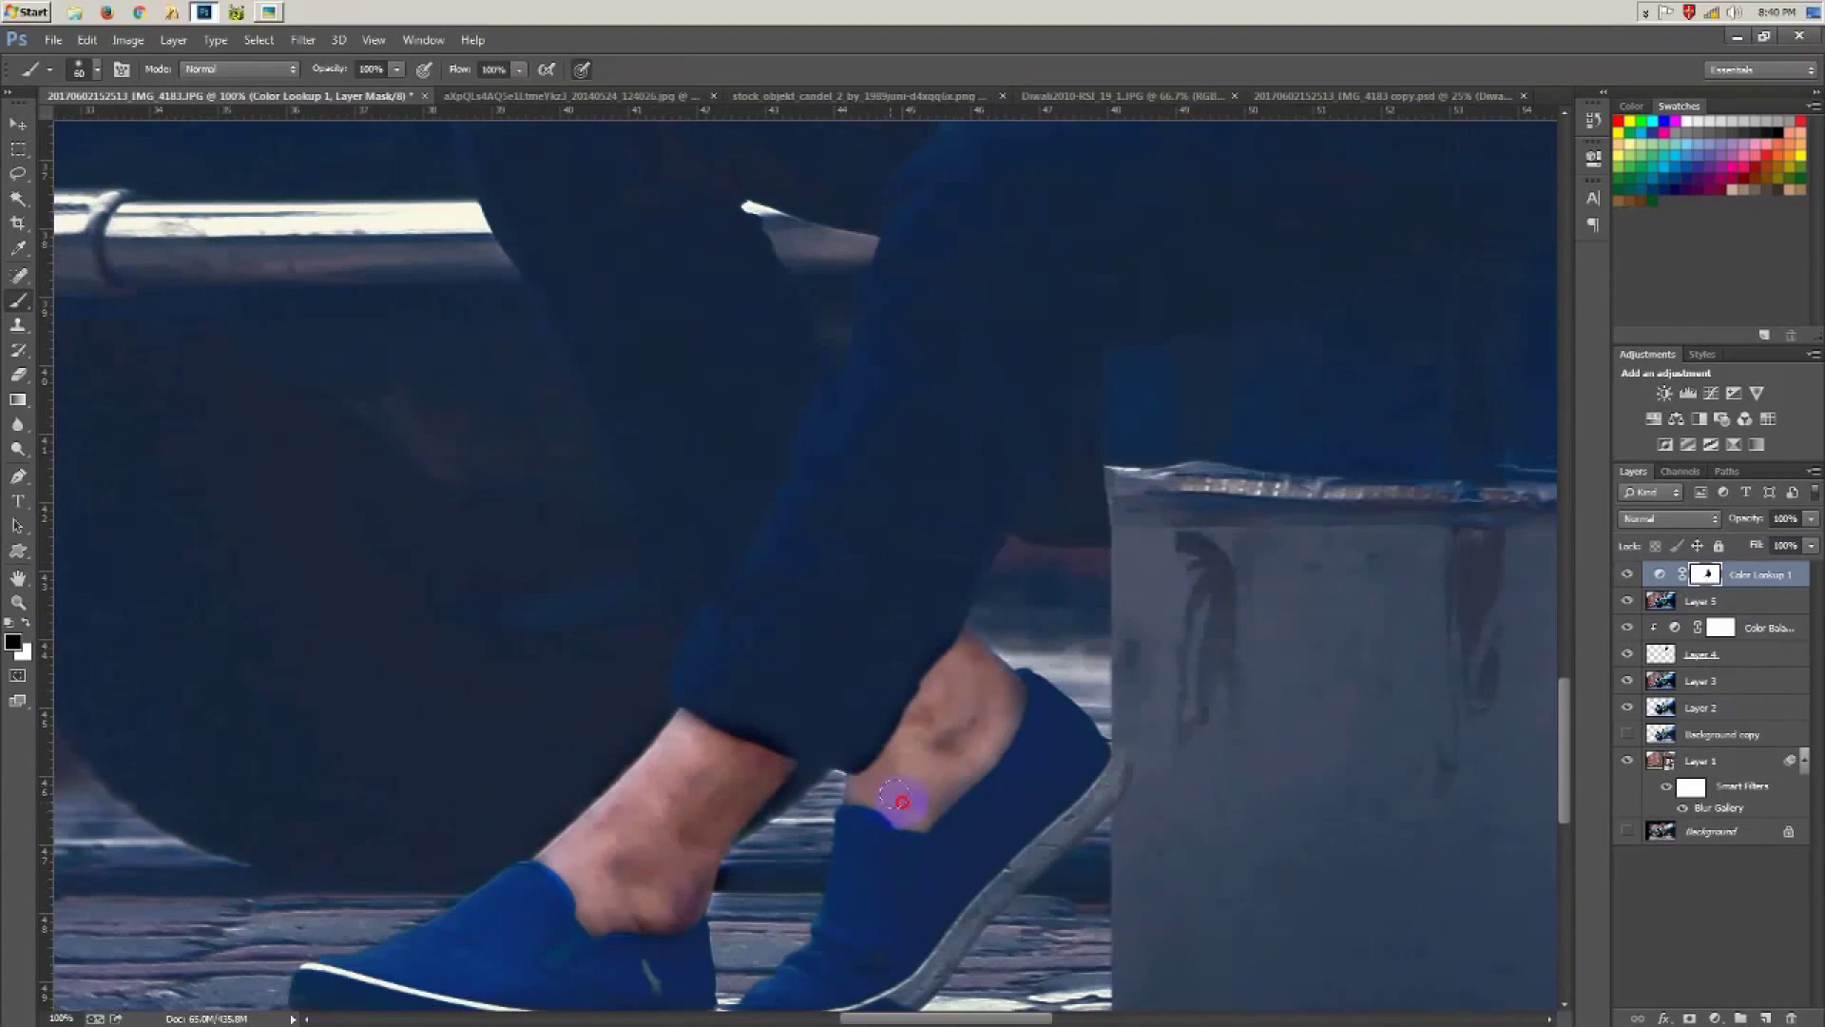
key("x")
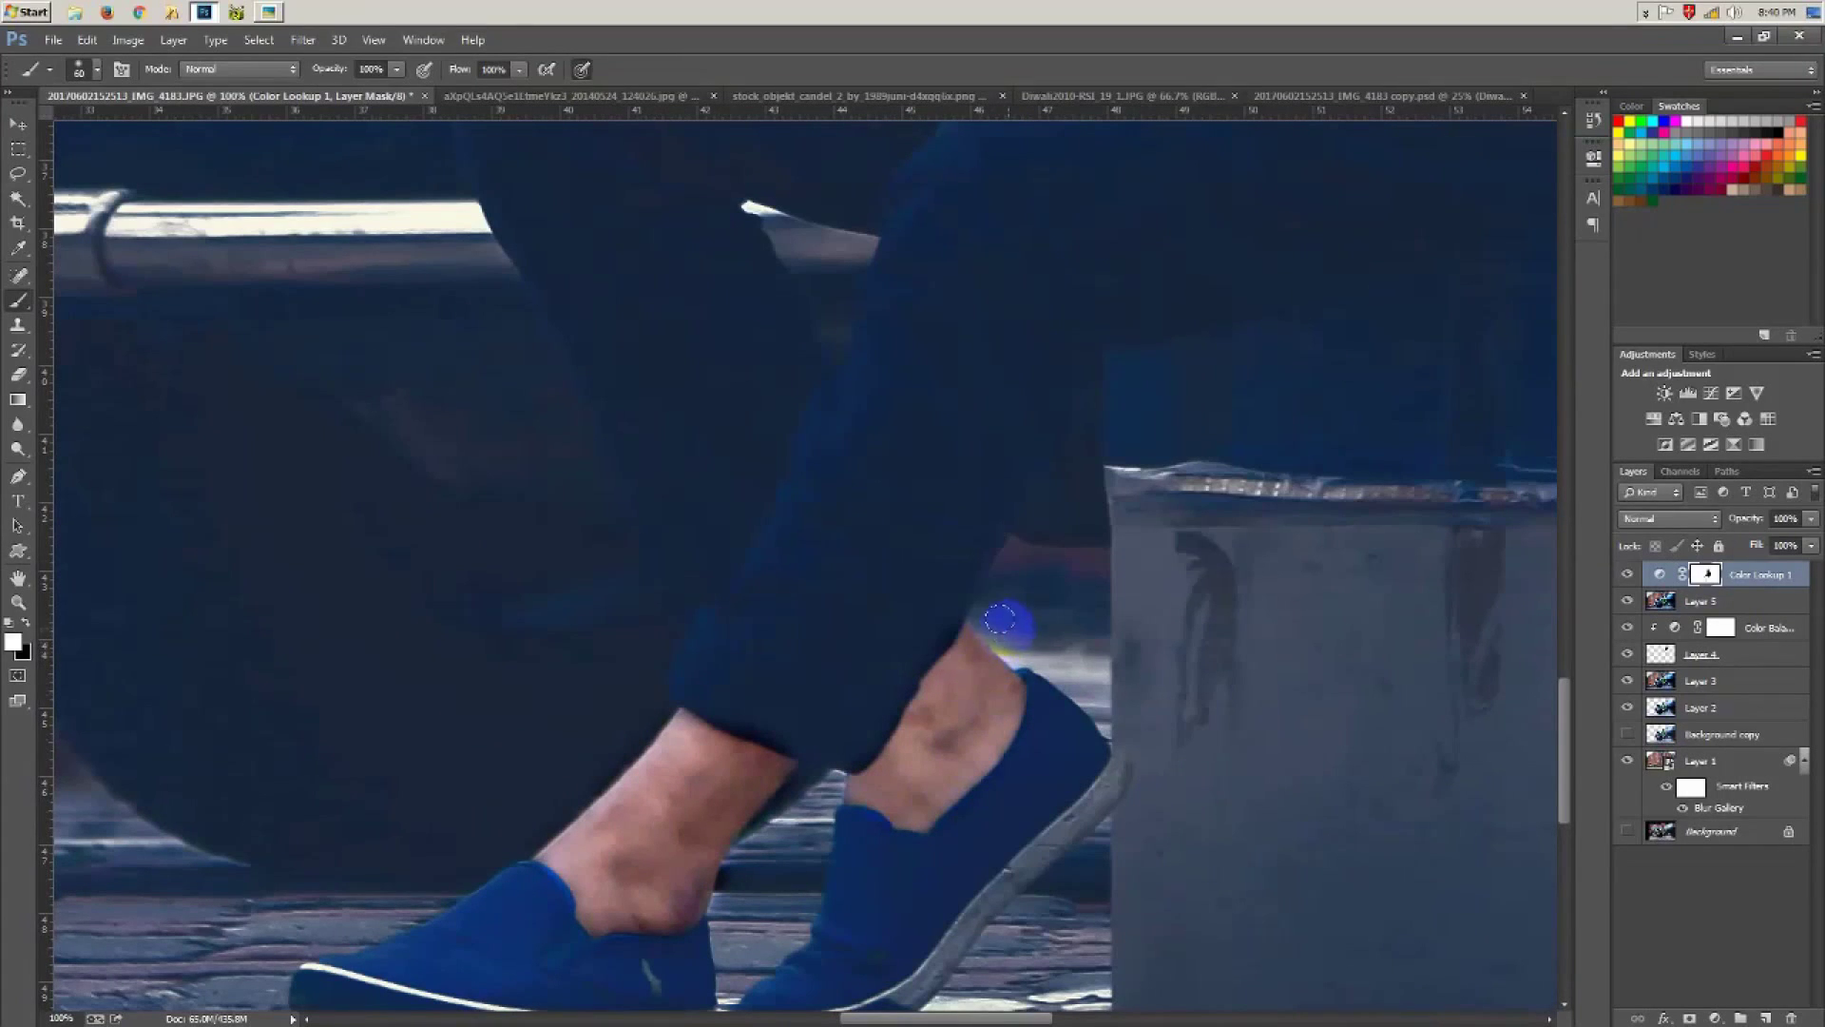
Step: Add an empty Layer 6 at the top of the layer stack
scroll(904, 672, "down", 2)
scroll(904, 672, "down", 3)
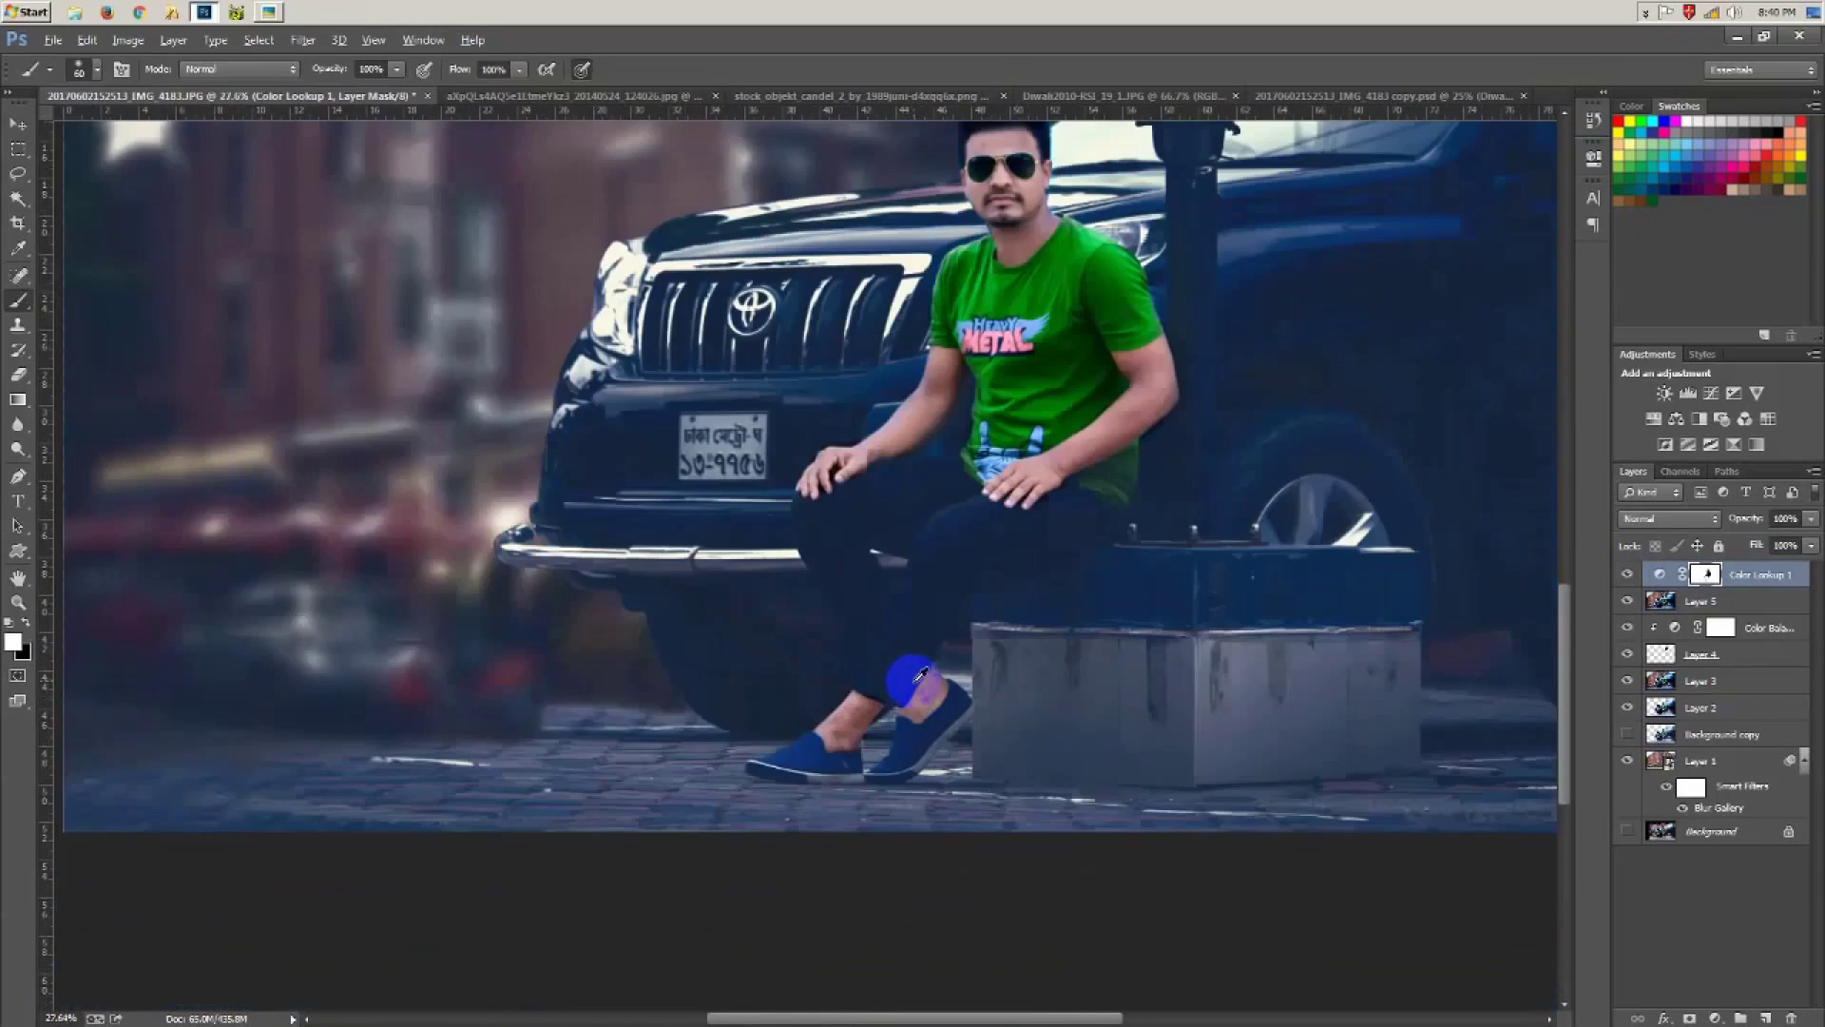
scroll(1161, 725, "down", 2)
left_click(1764, 1016)
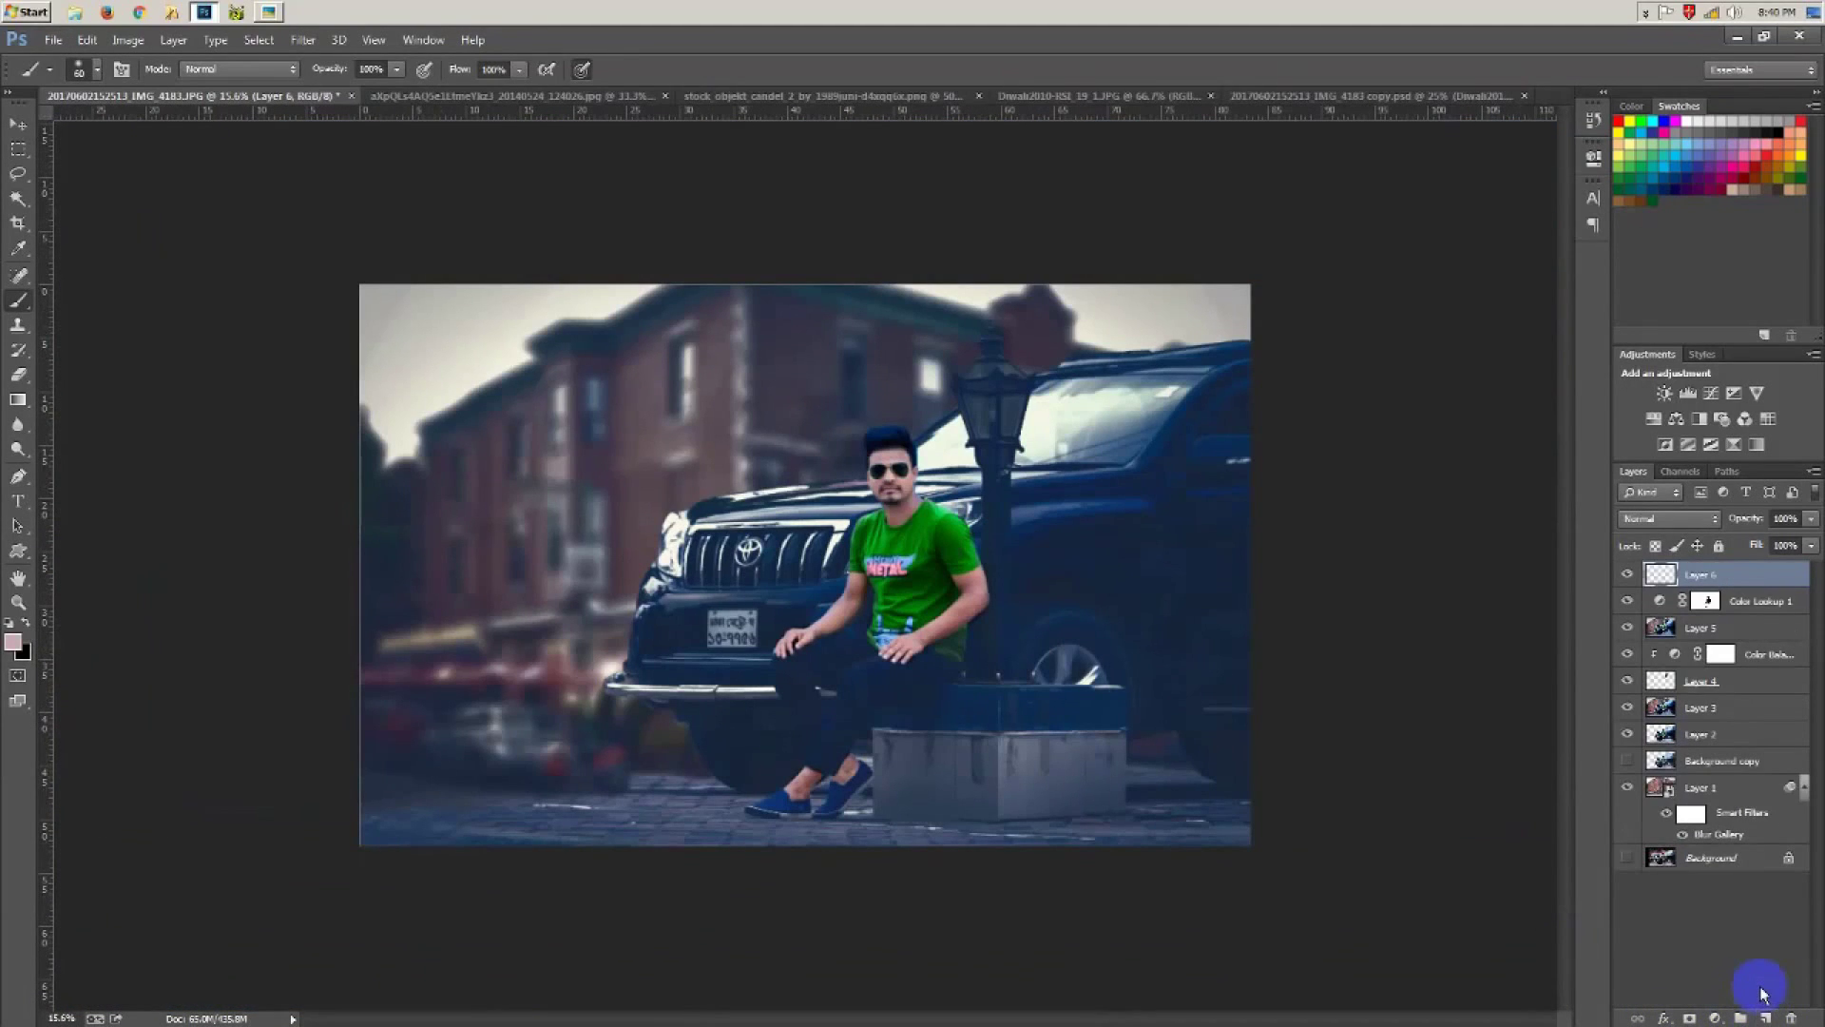
Step: Run the Camera Raw Filter on Layer 6 with Vibrance +37 and Post Crop Vignetting -24
left_click(304, 40)
left_click(323, 141)
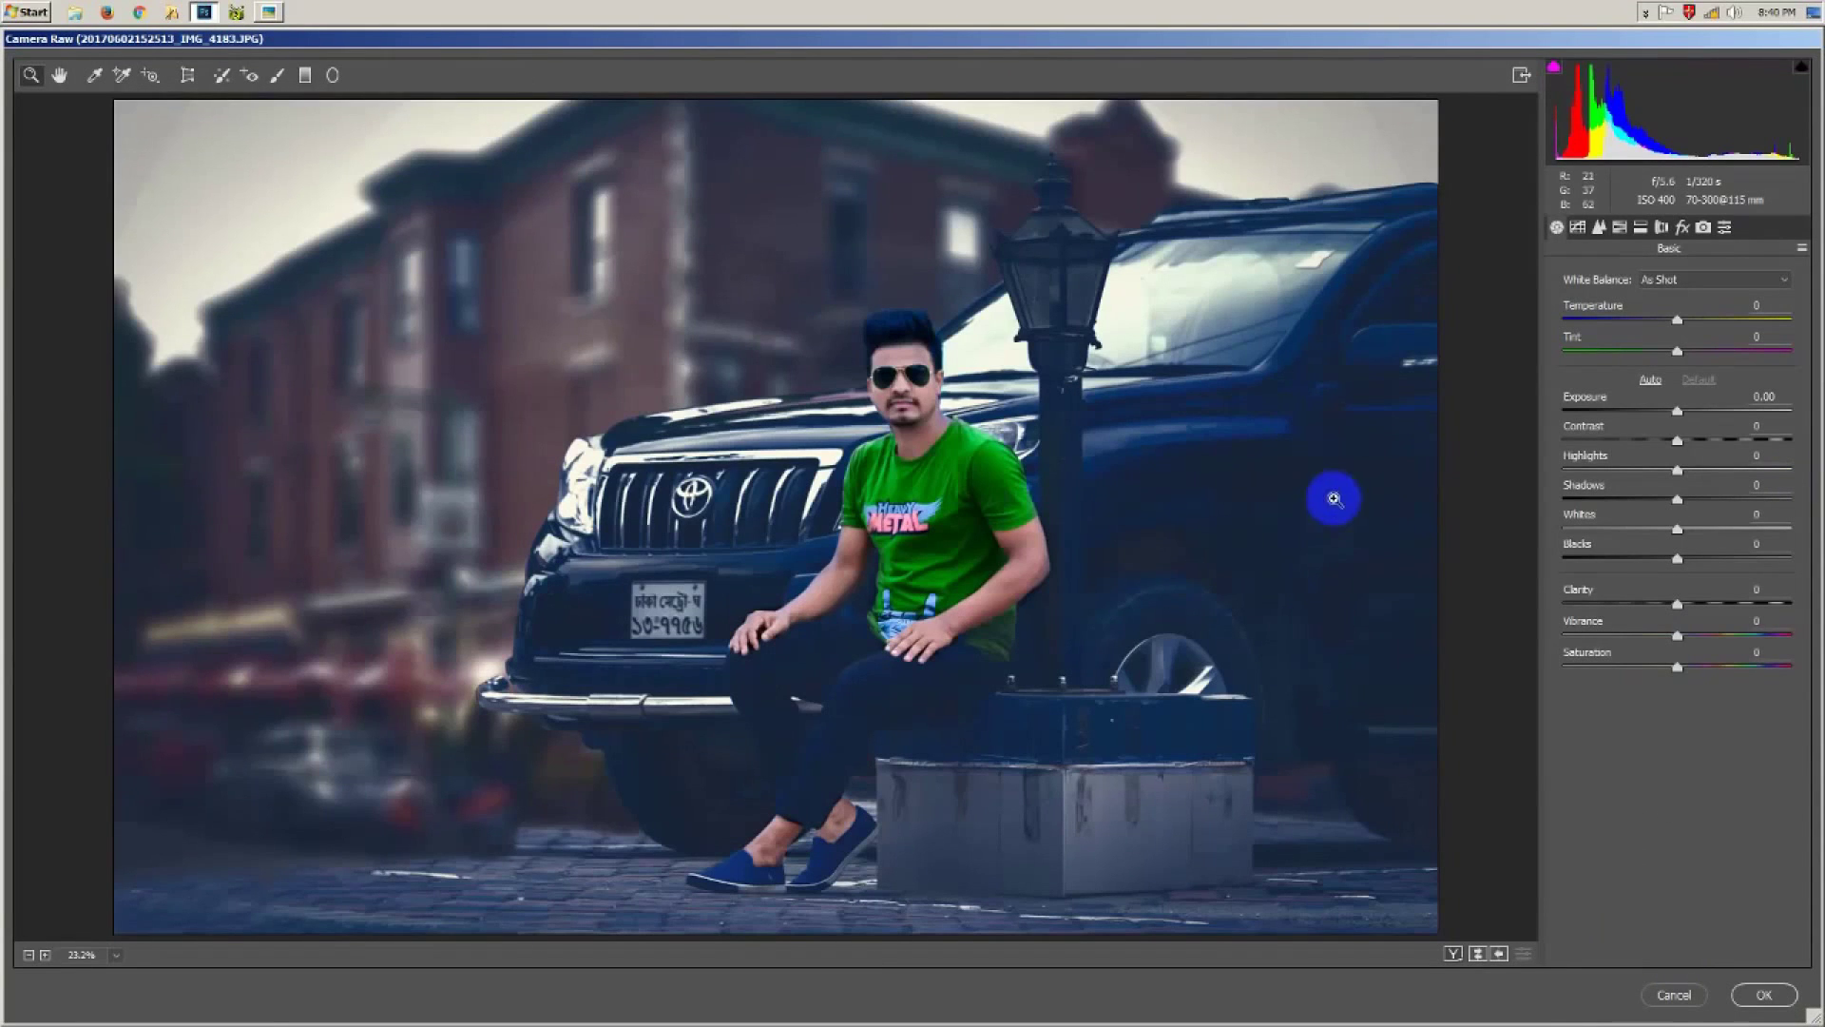
left_click_drag(1711, 638, 1718, 635)
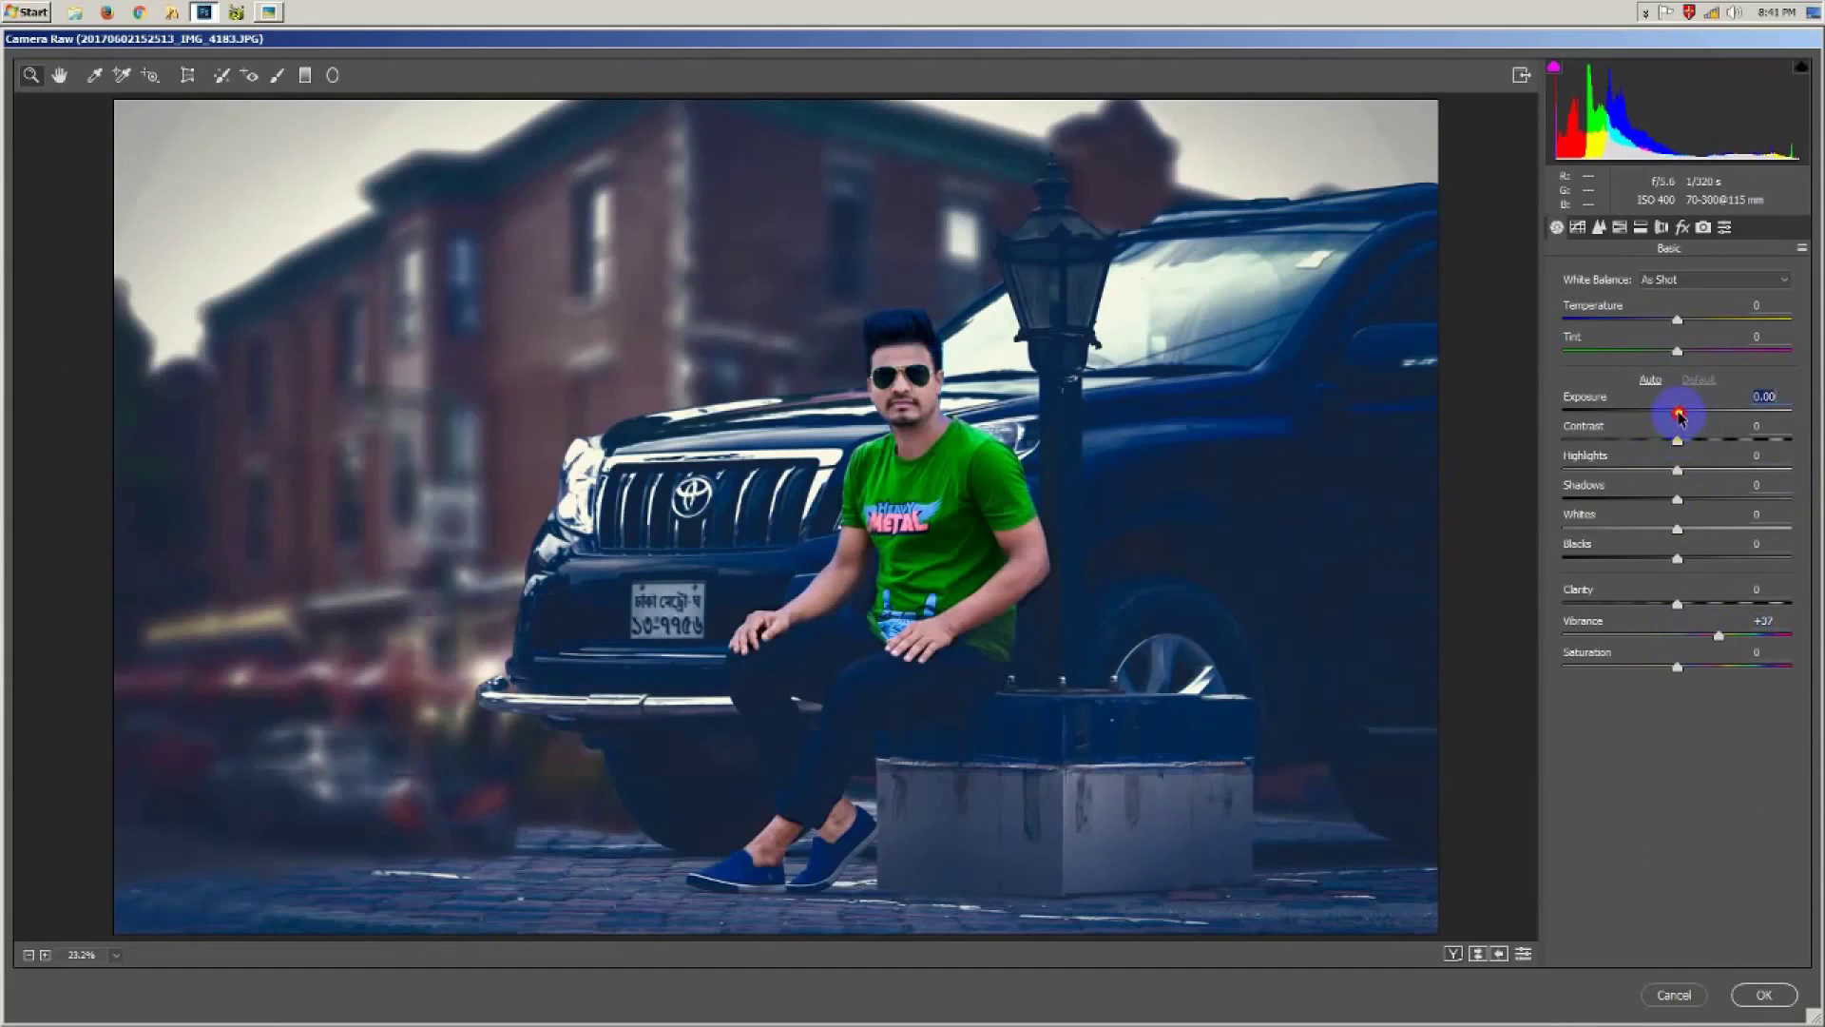
left_click(1682, 227)
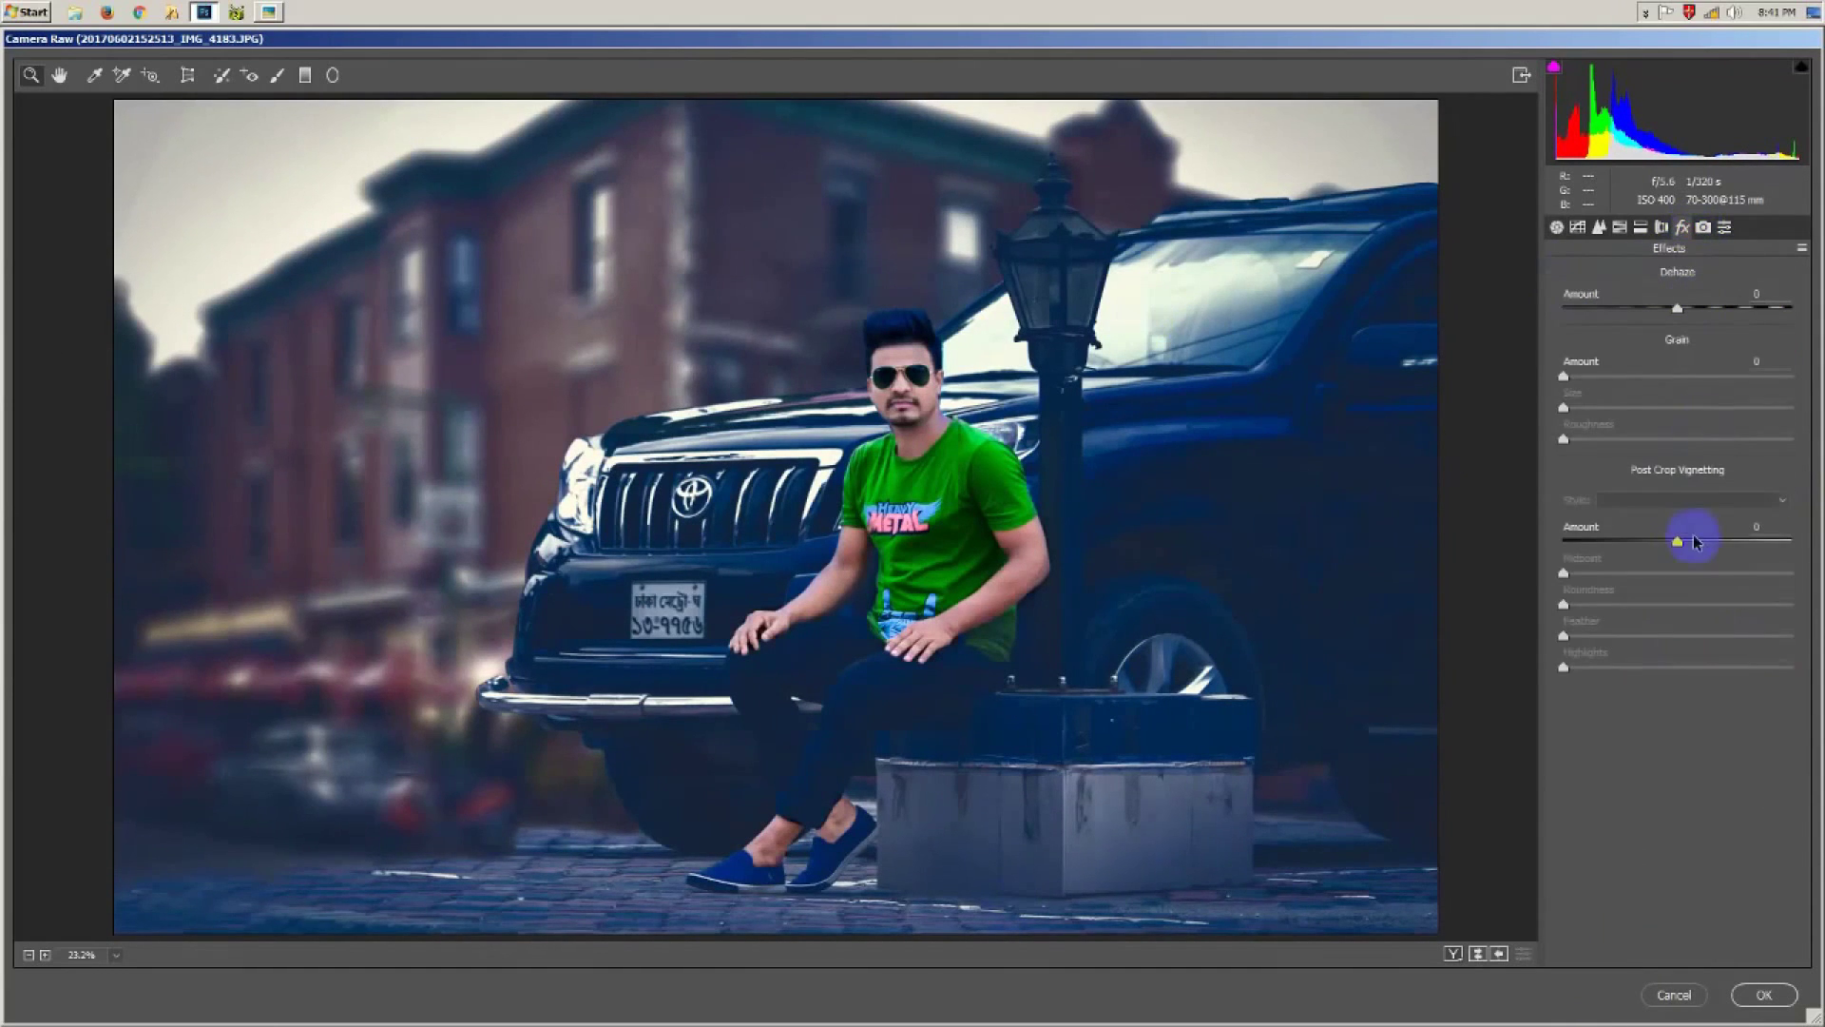
left_click_drag(1677, 541, 1648, 549)
left_click(1597, 227)
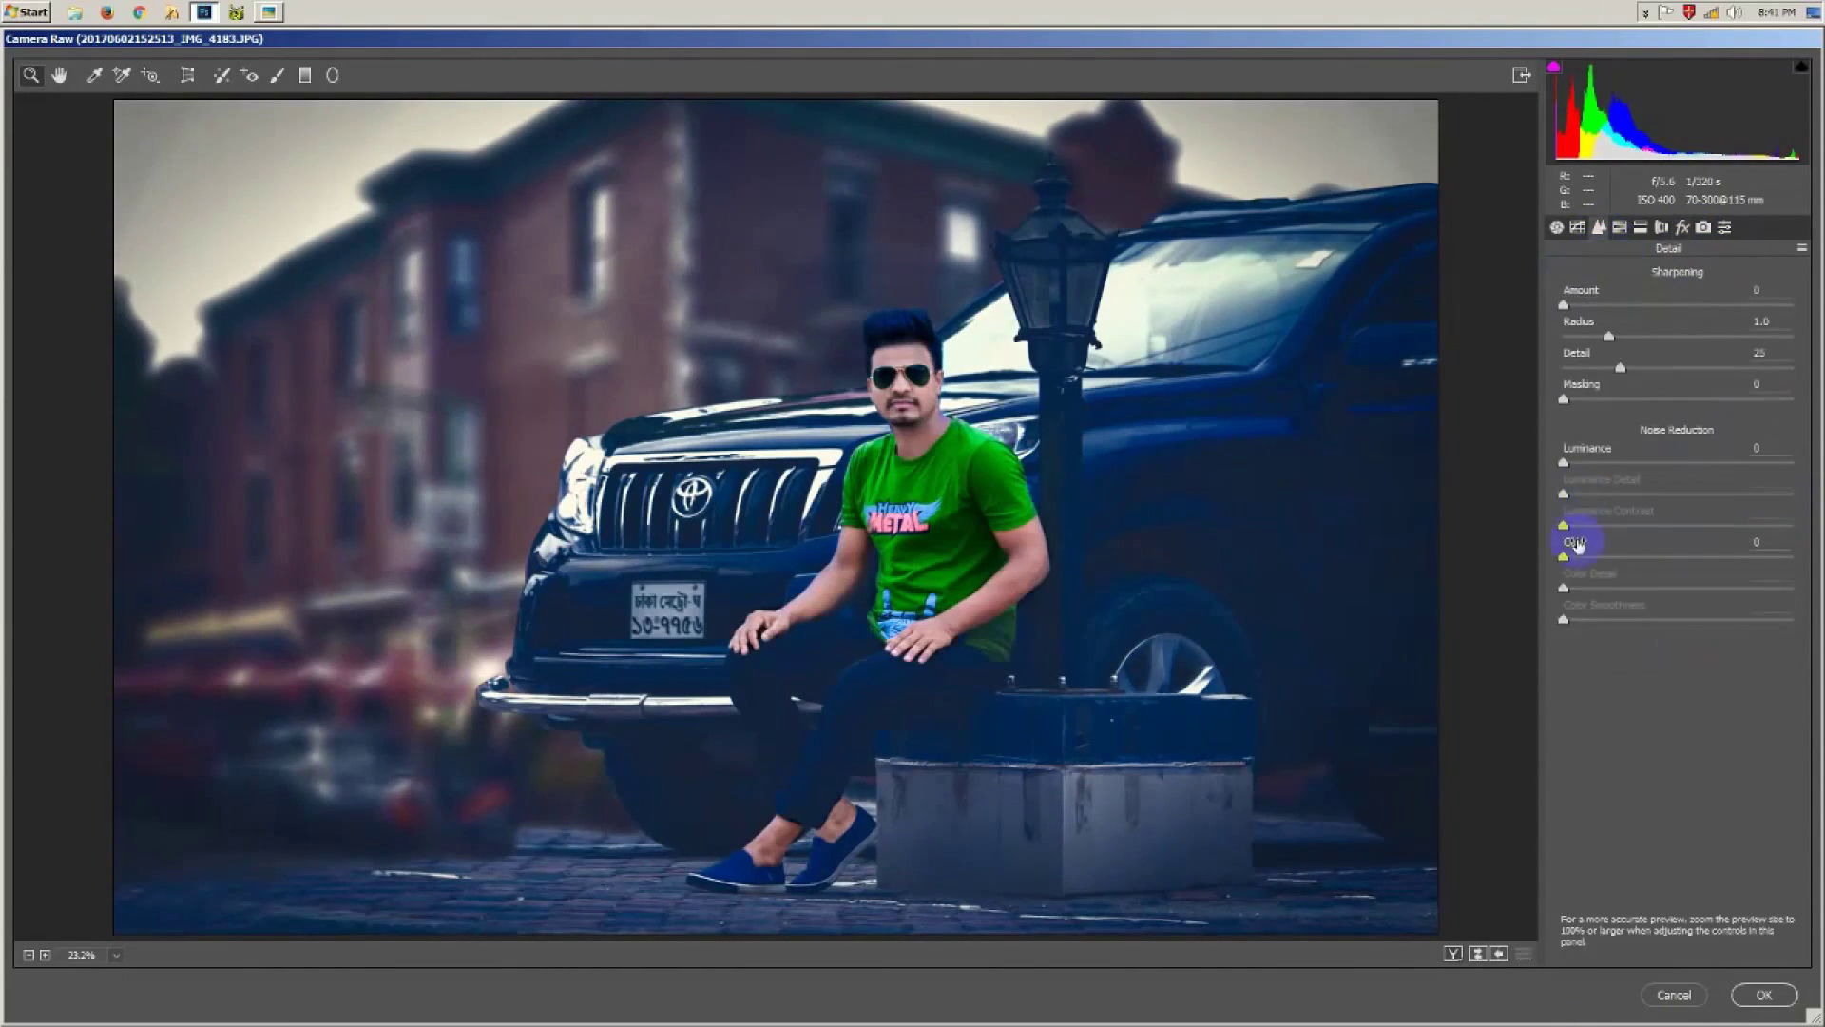
Step: Add graduated filters darkening the right side (temperature -2, exposure -1.25) and the foreground, then apply
key("g")
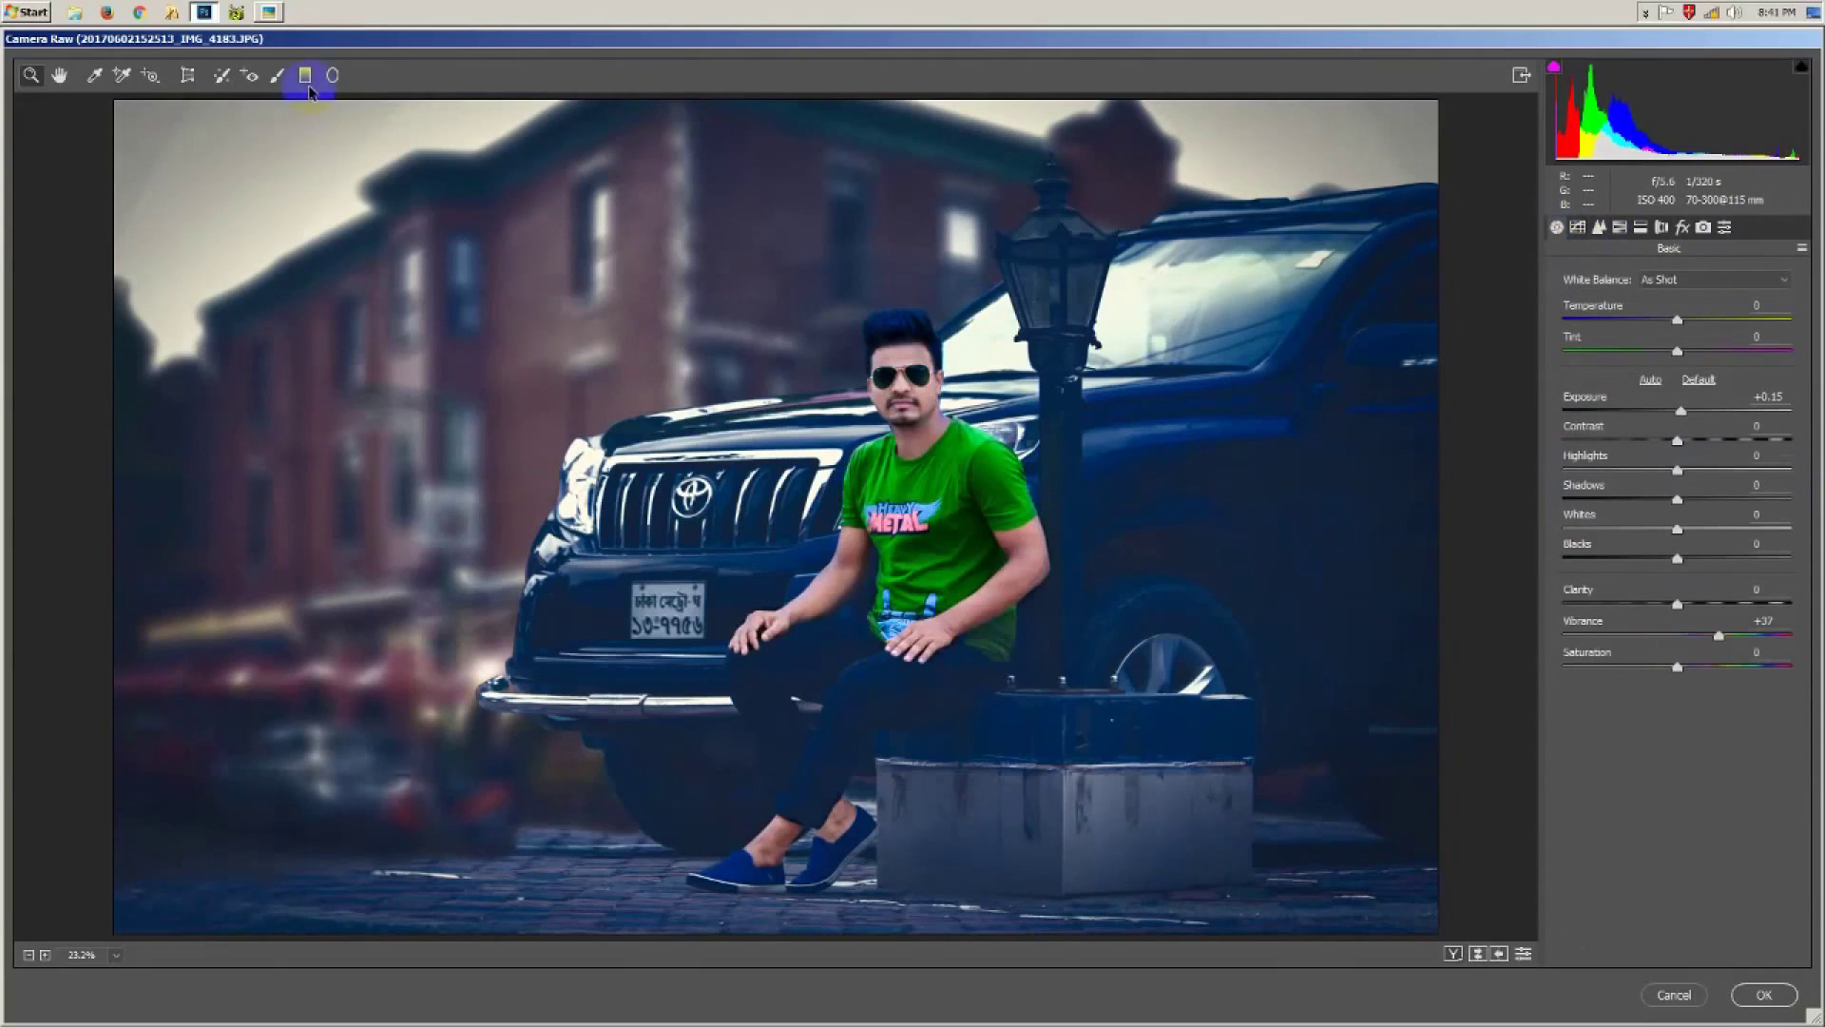
left_click_drag(1511, 638, 883, 628)
left_click(1678, 364)
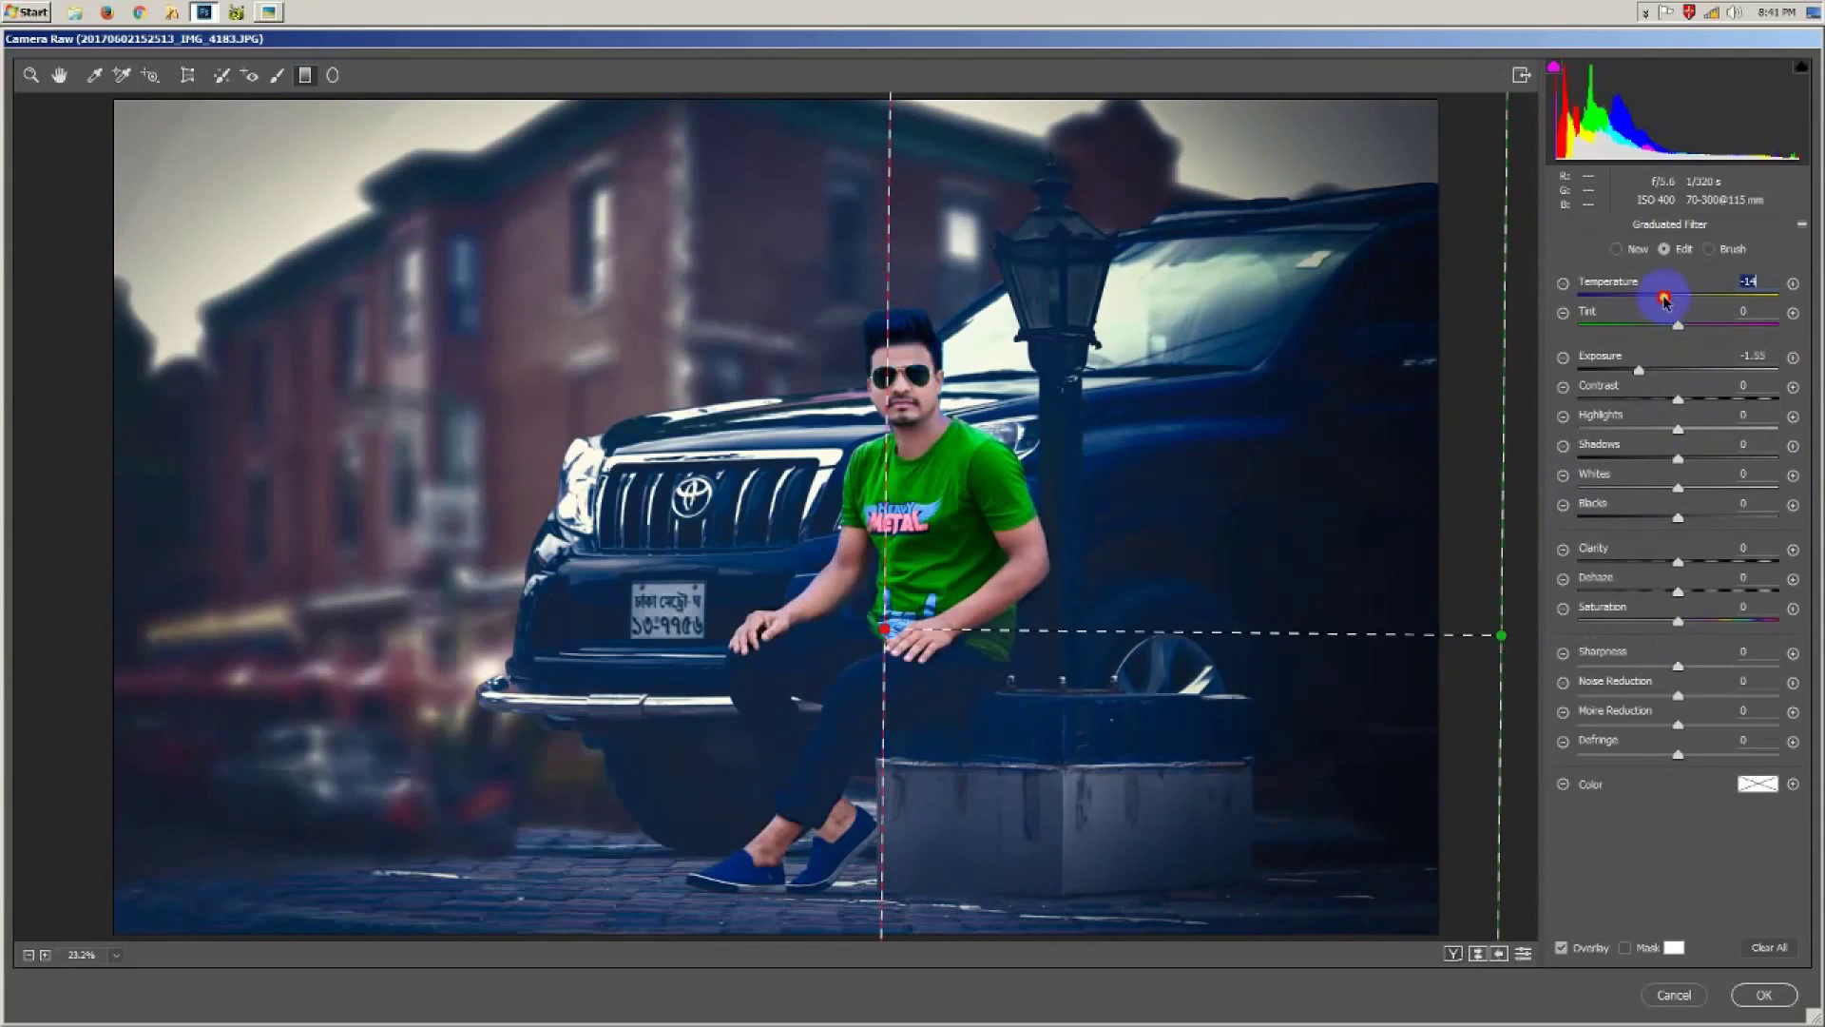
left_click_drag(1689, 302, 1675, 298)
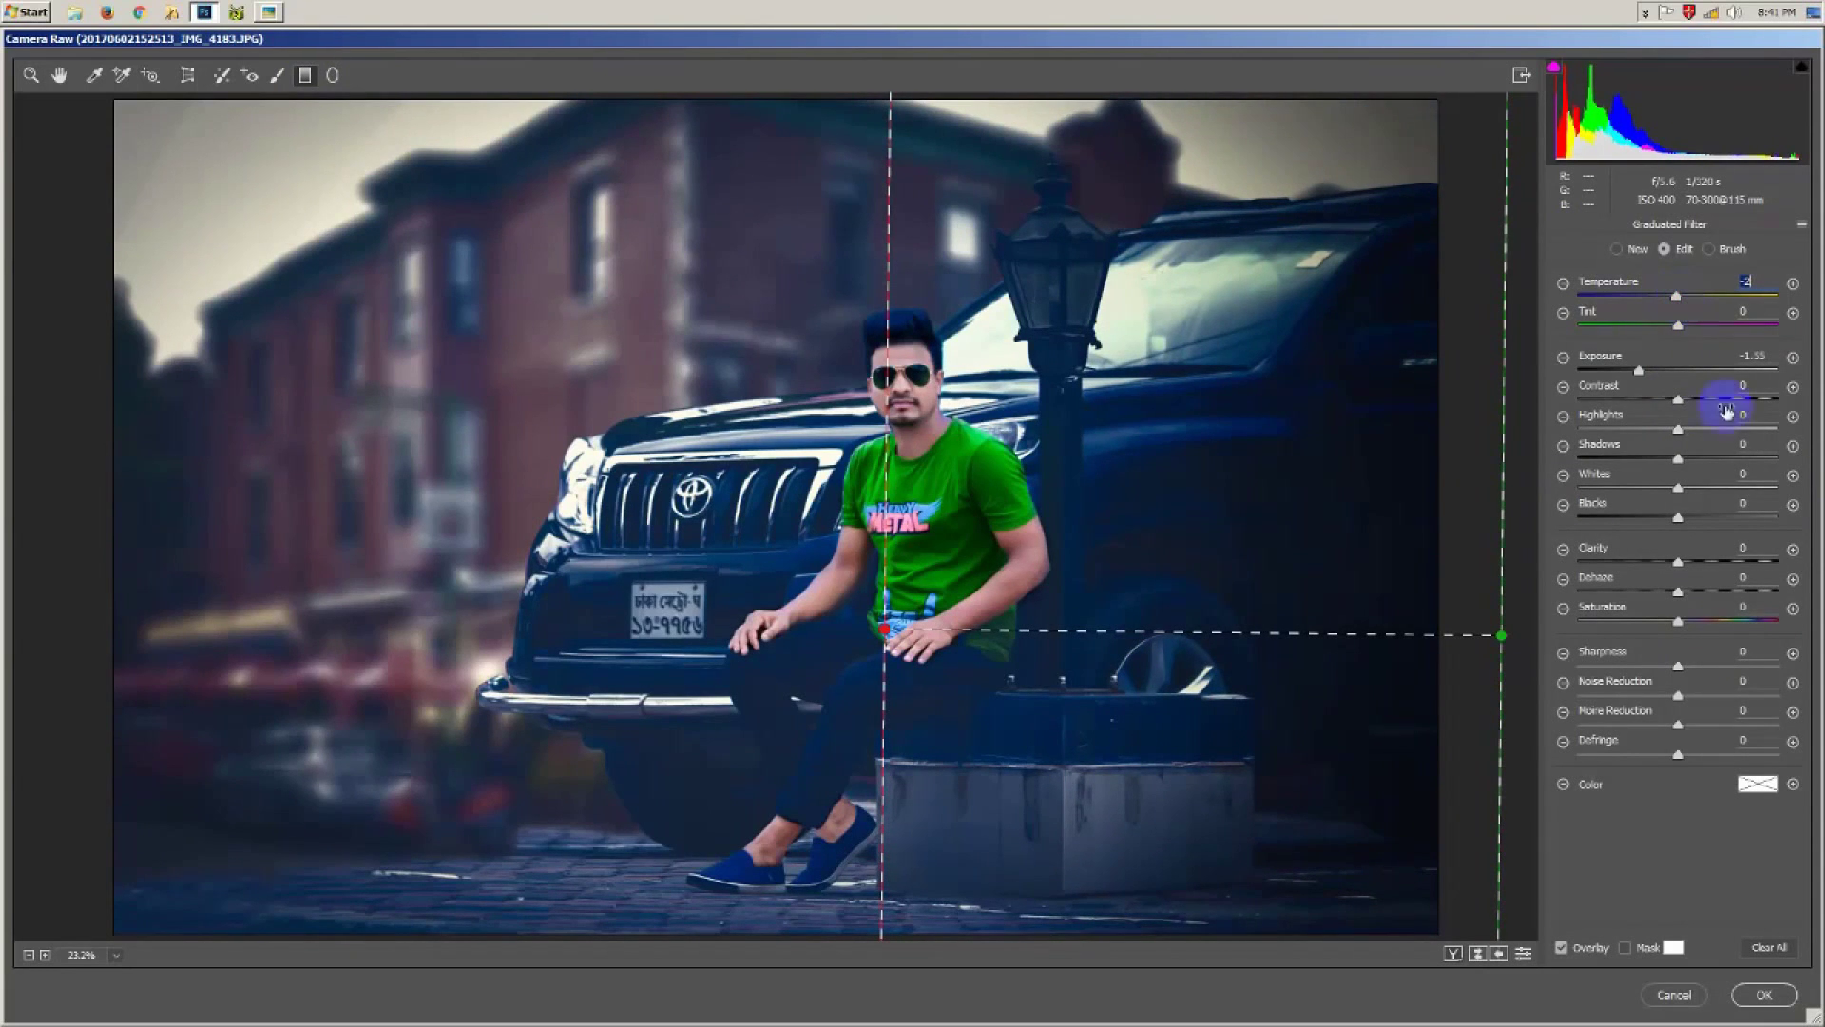
left_click_drag(1649, 378, 1652, 378)
key("ctrl+minus")
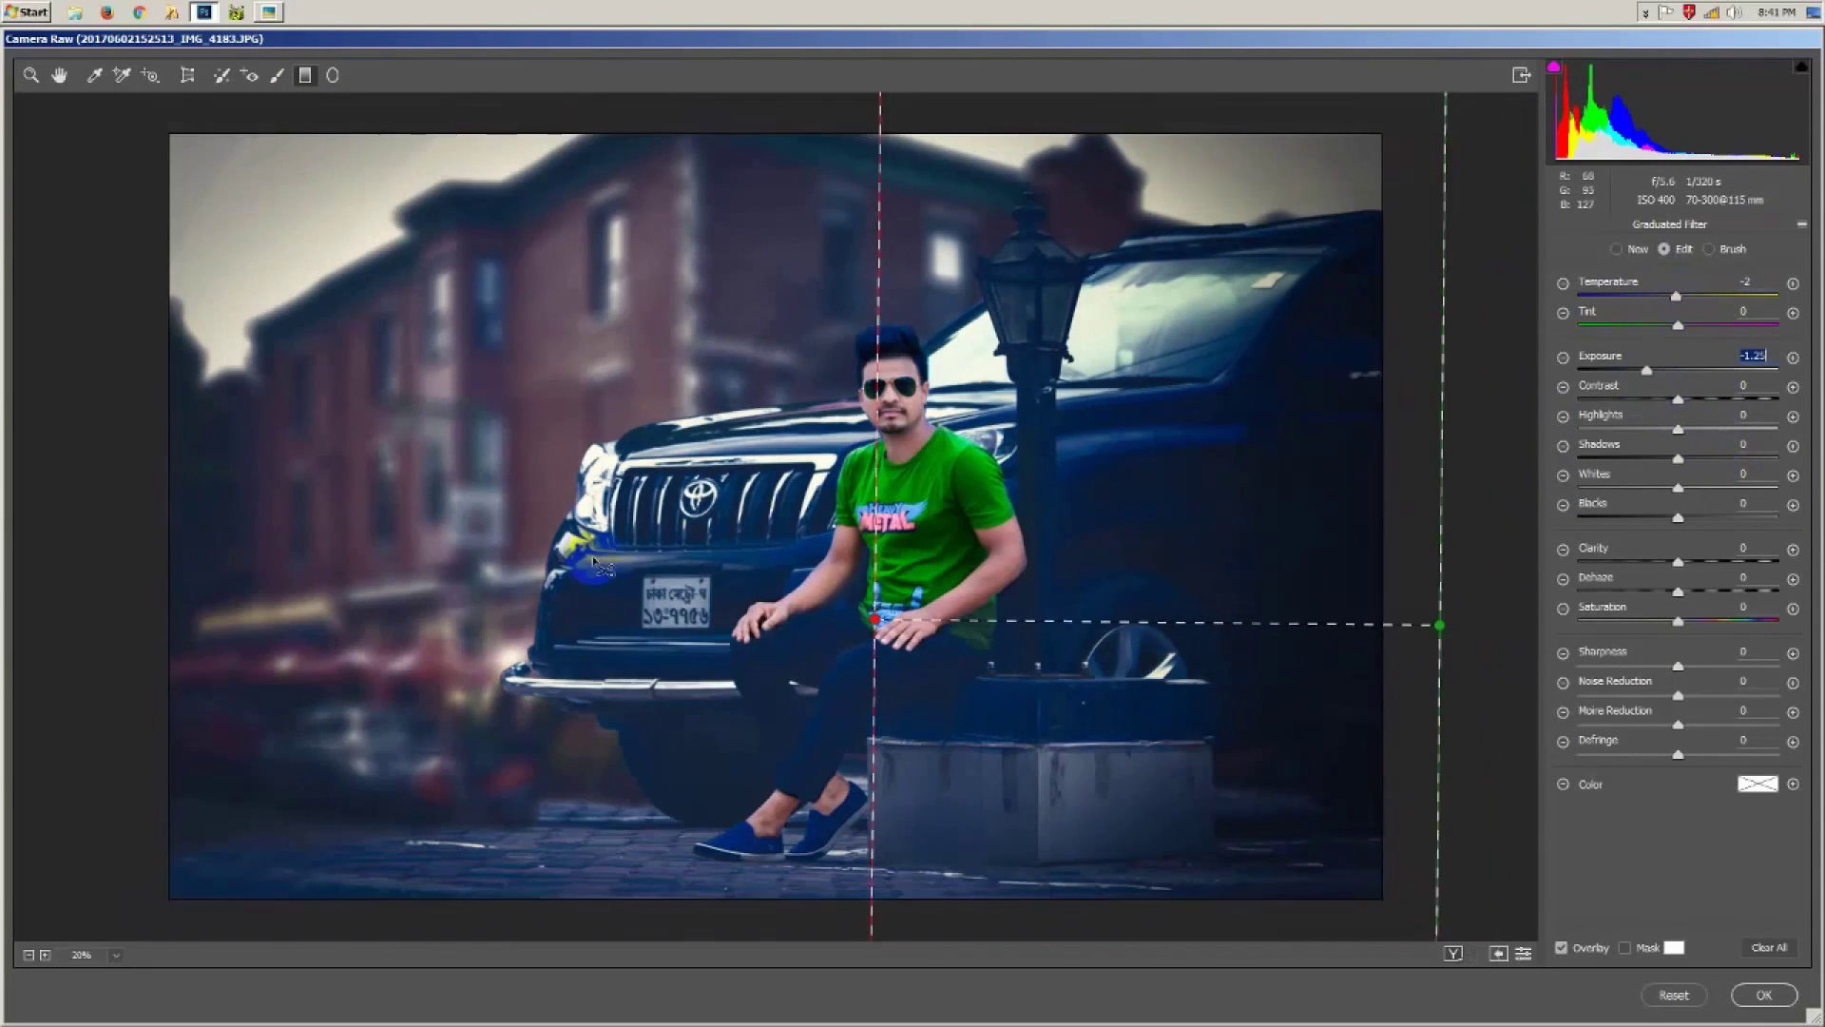
mouse_move(699, 927)
left_mouse_down()
mouse_move(662, 678)
mouse_move(682, 628)
left_mouse_up()
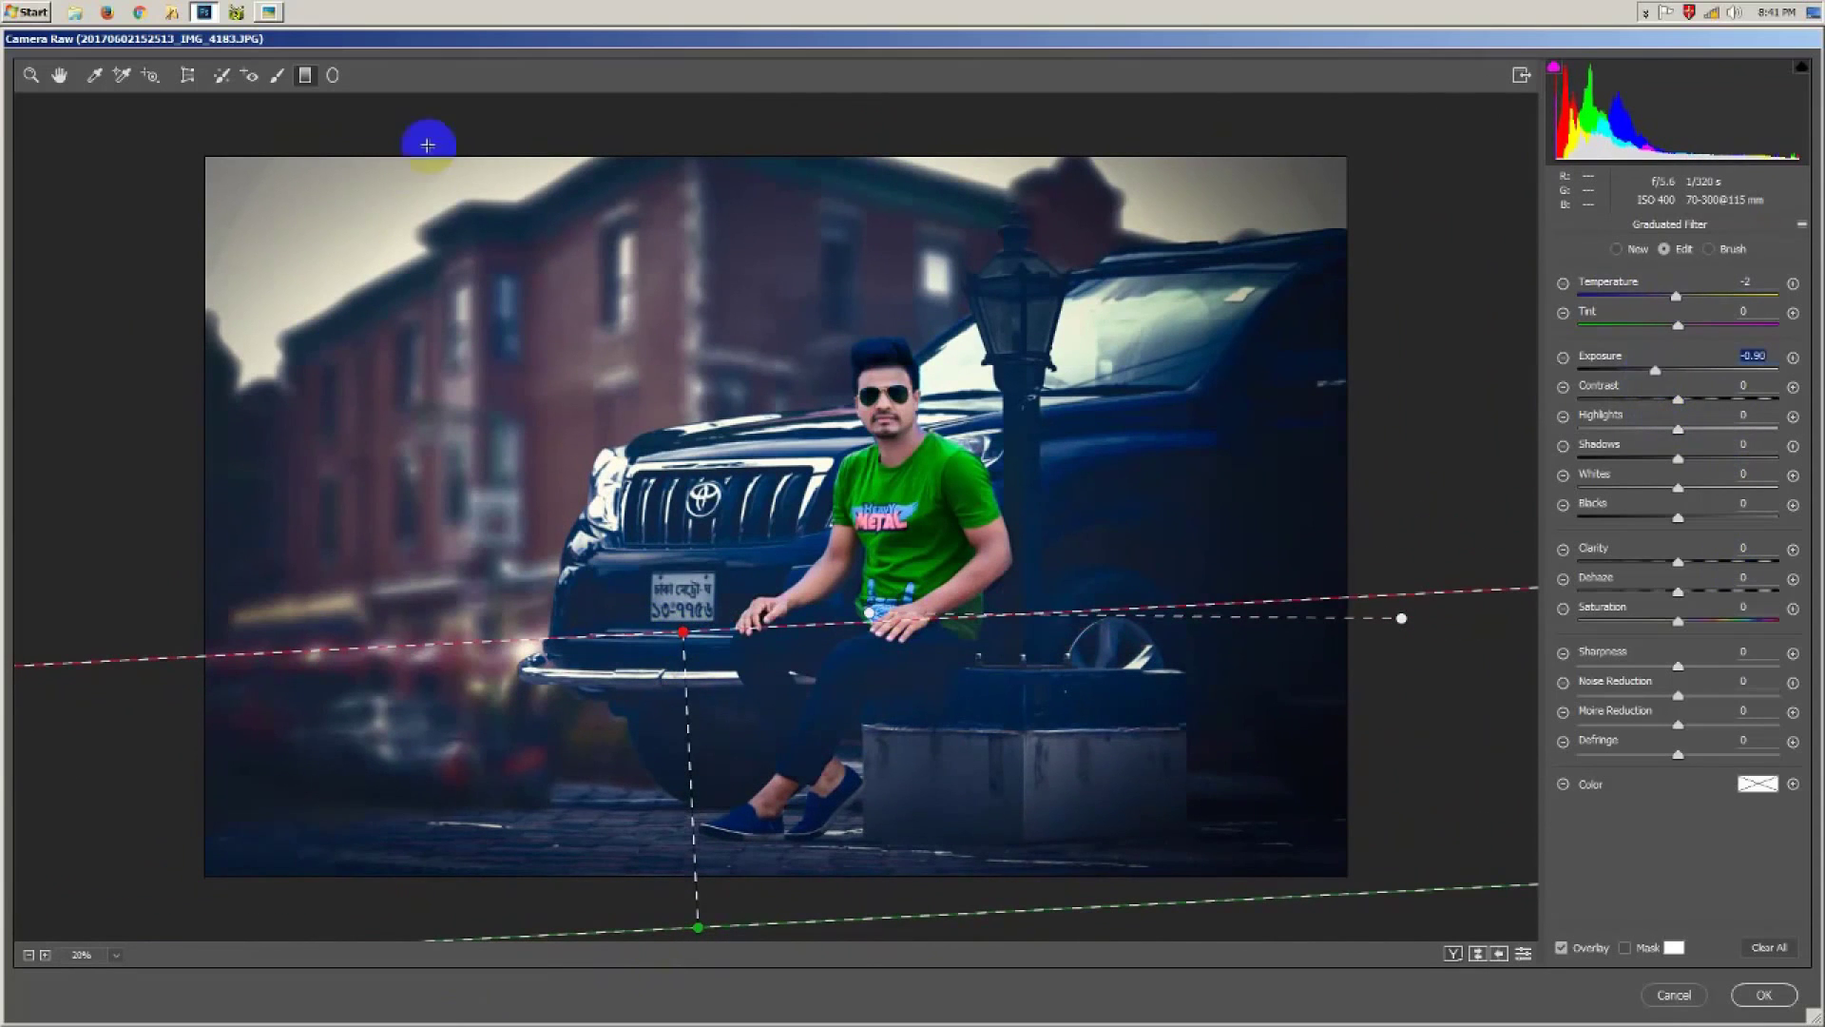
left_click(1756, 1004)
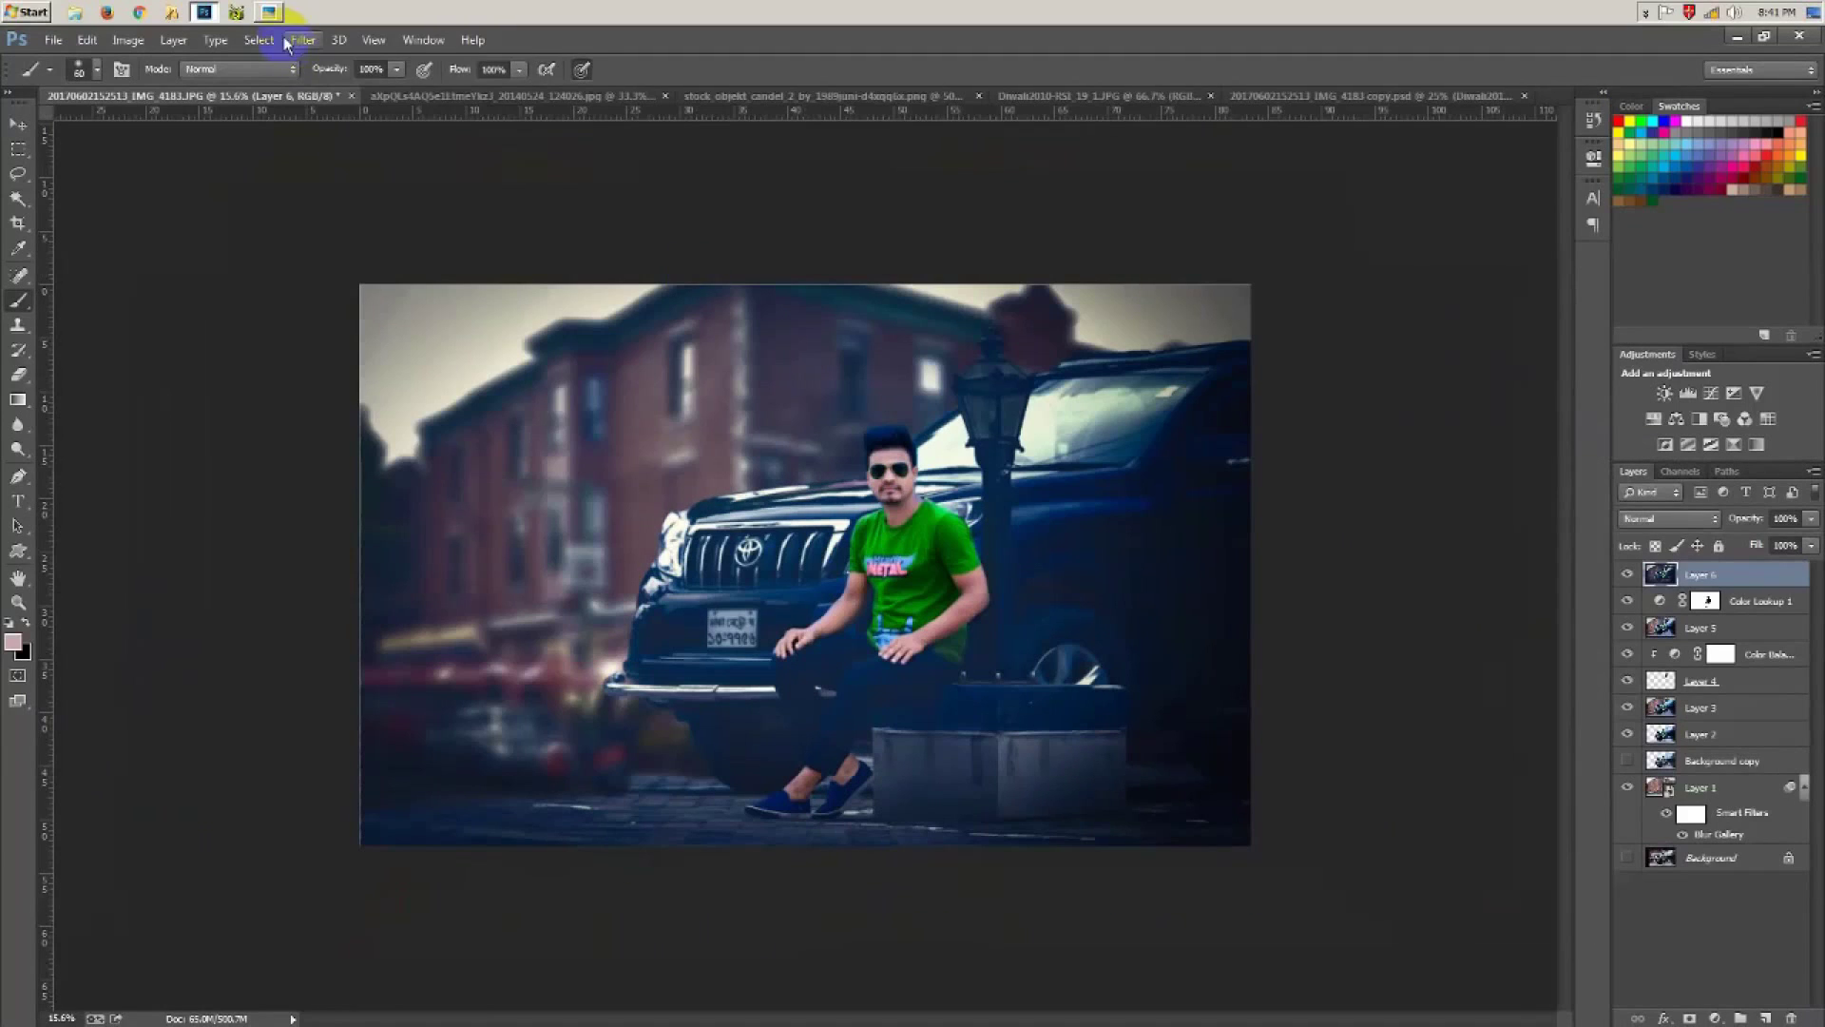
Step: Apply Nik Viveza 2 with contrast 5%, saturation 21% and structure -21%
left_click(304, 40)
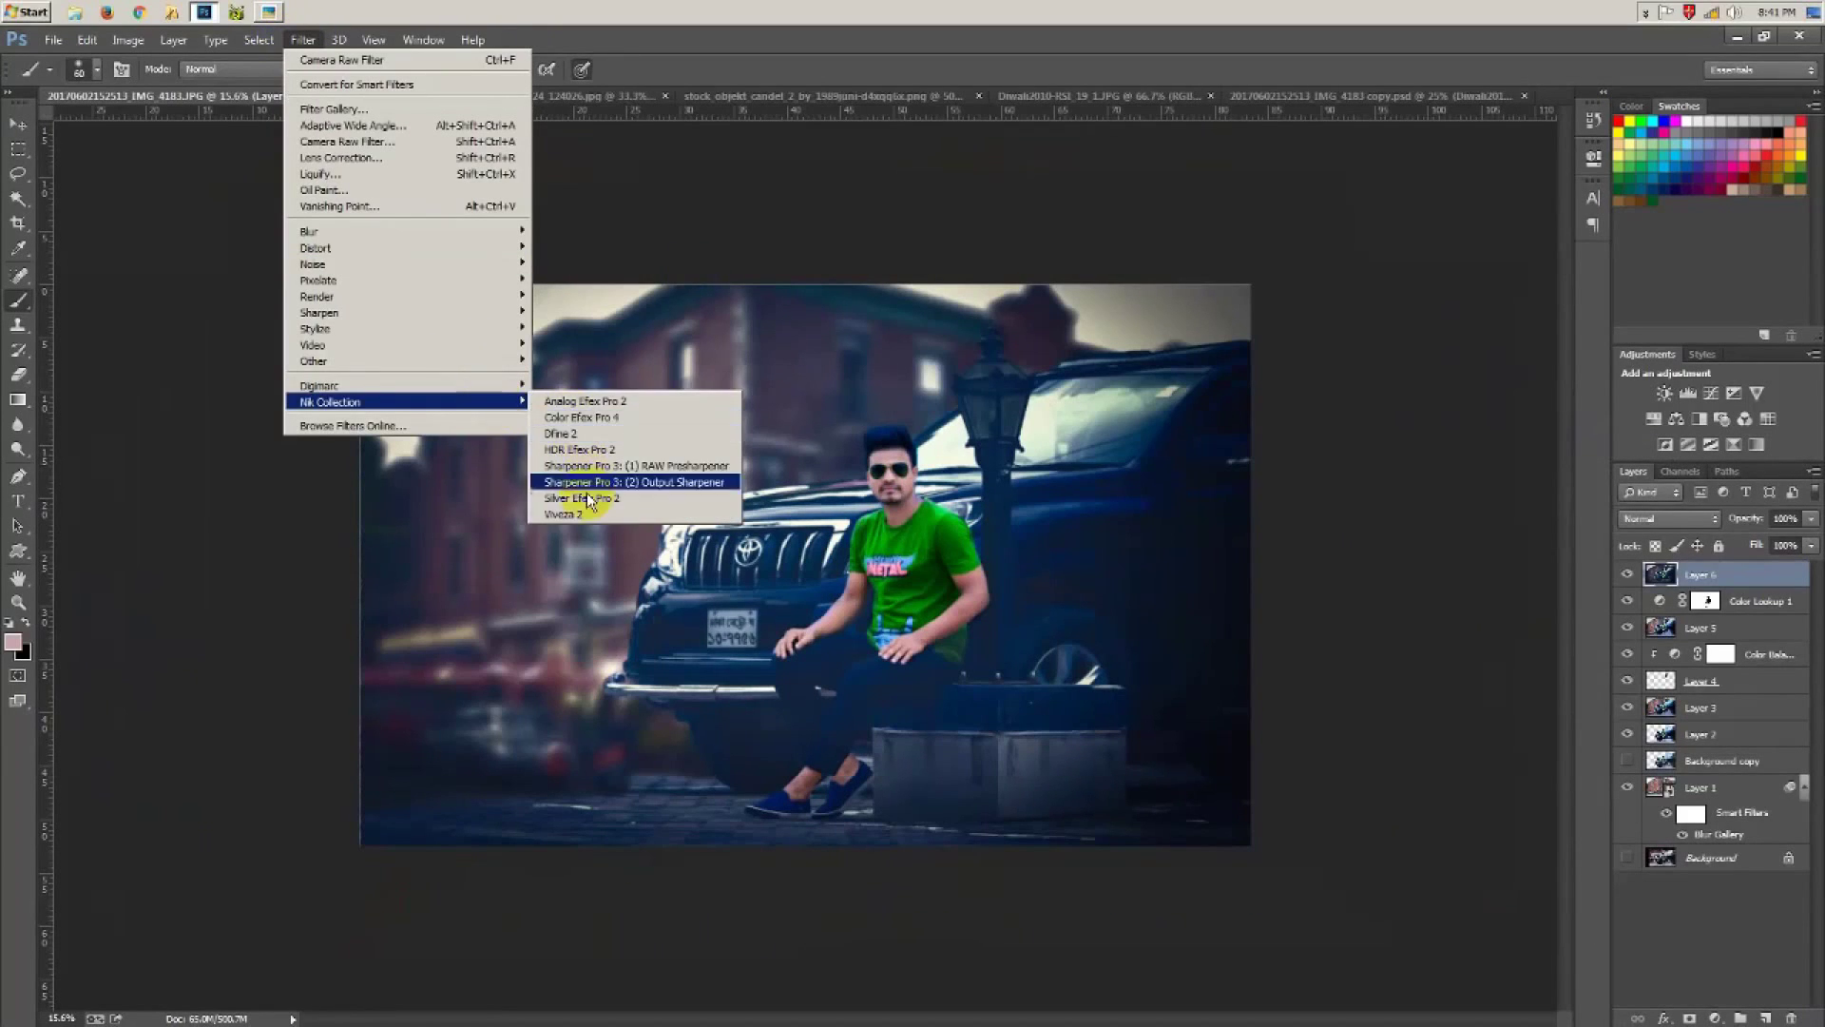
left_click(1176, 489)
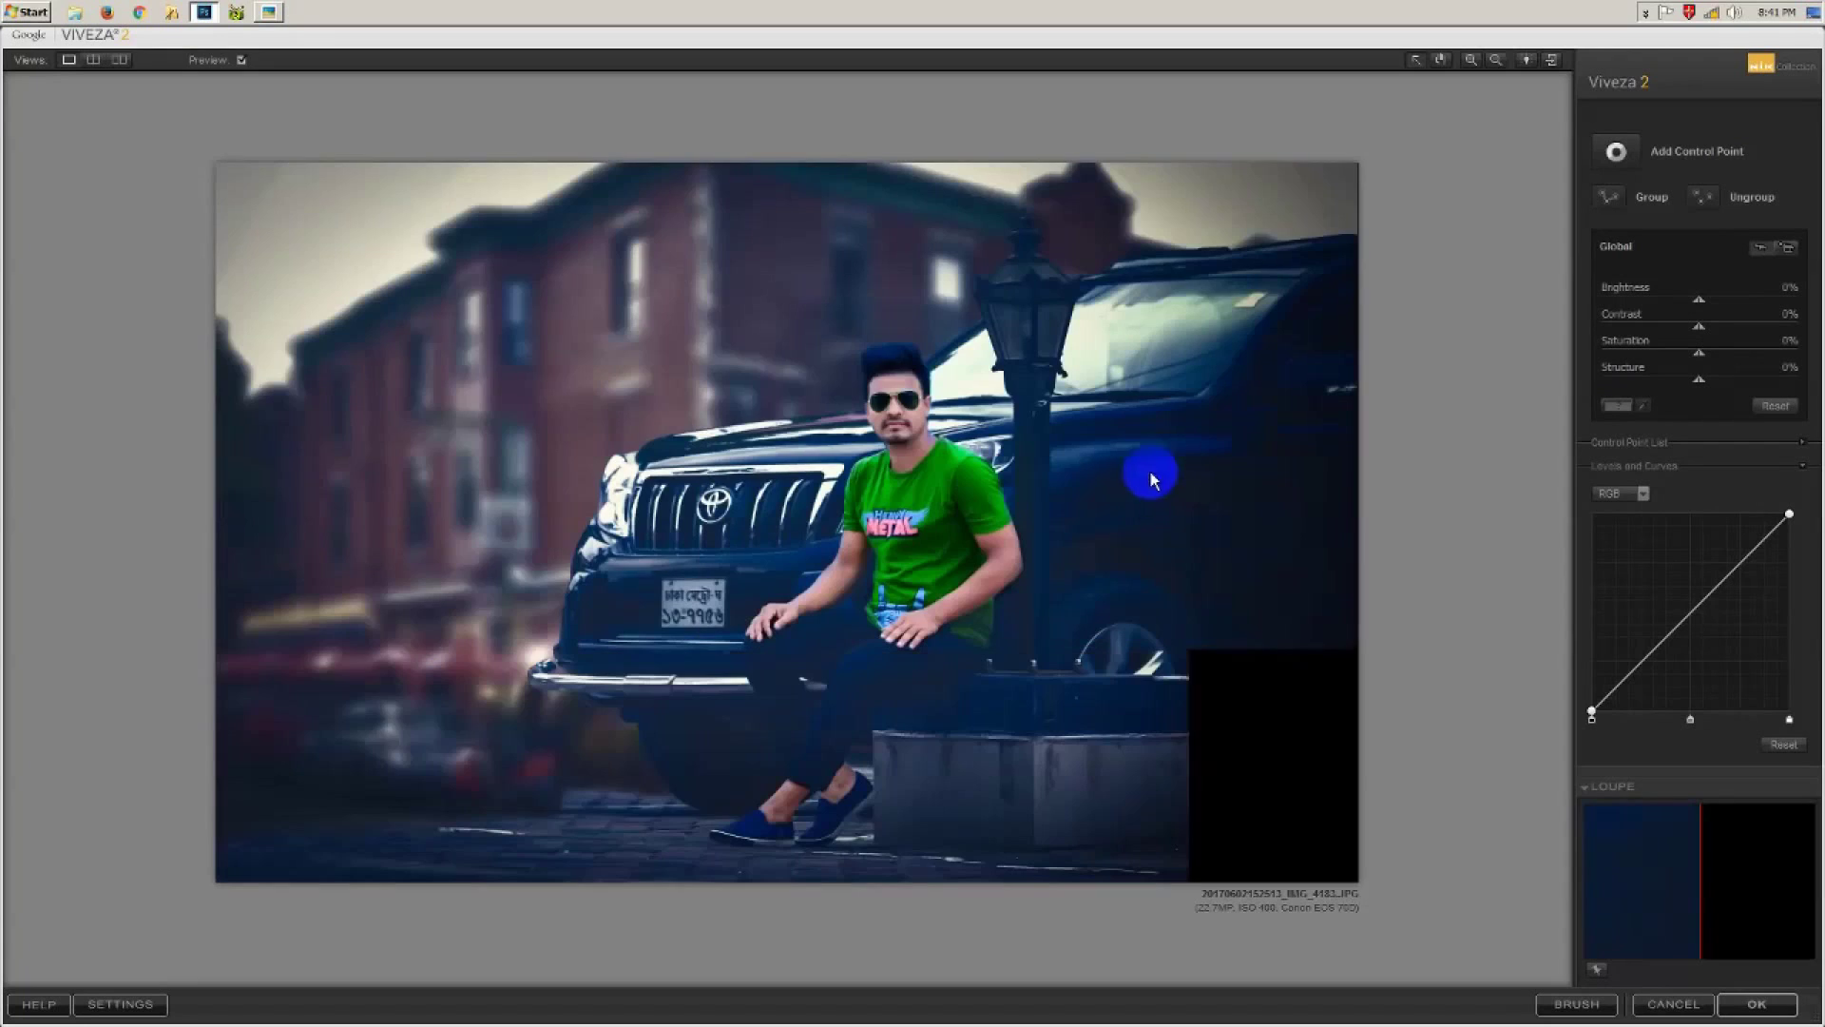
mouse_move(1699, 379)
left_mouse_down()
mouse_move(1679, 379)
mouse_move(1727, 353)
left_mouse_up()
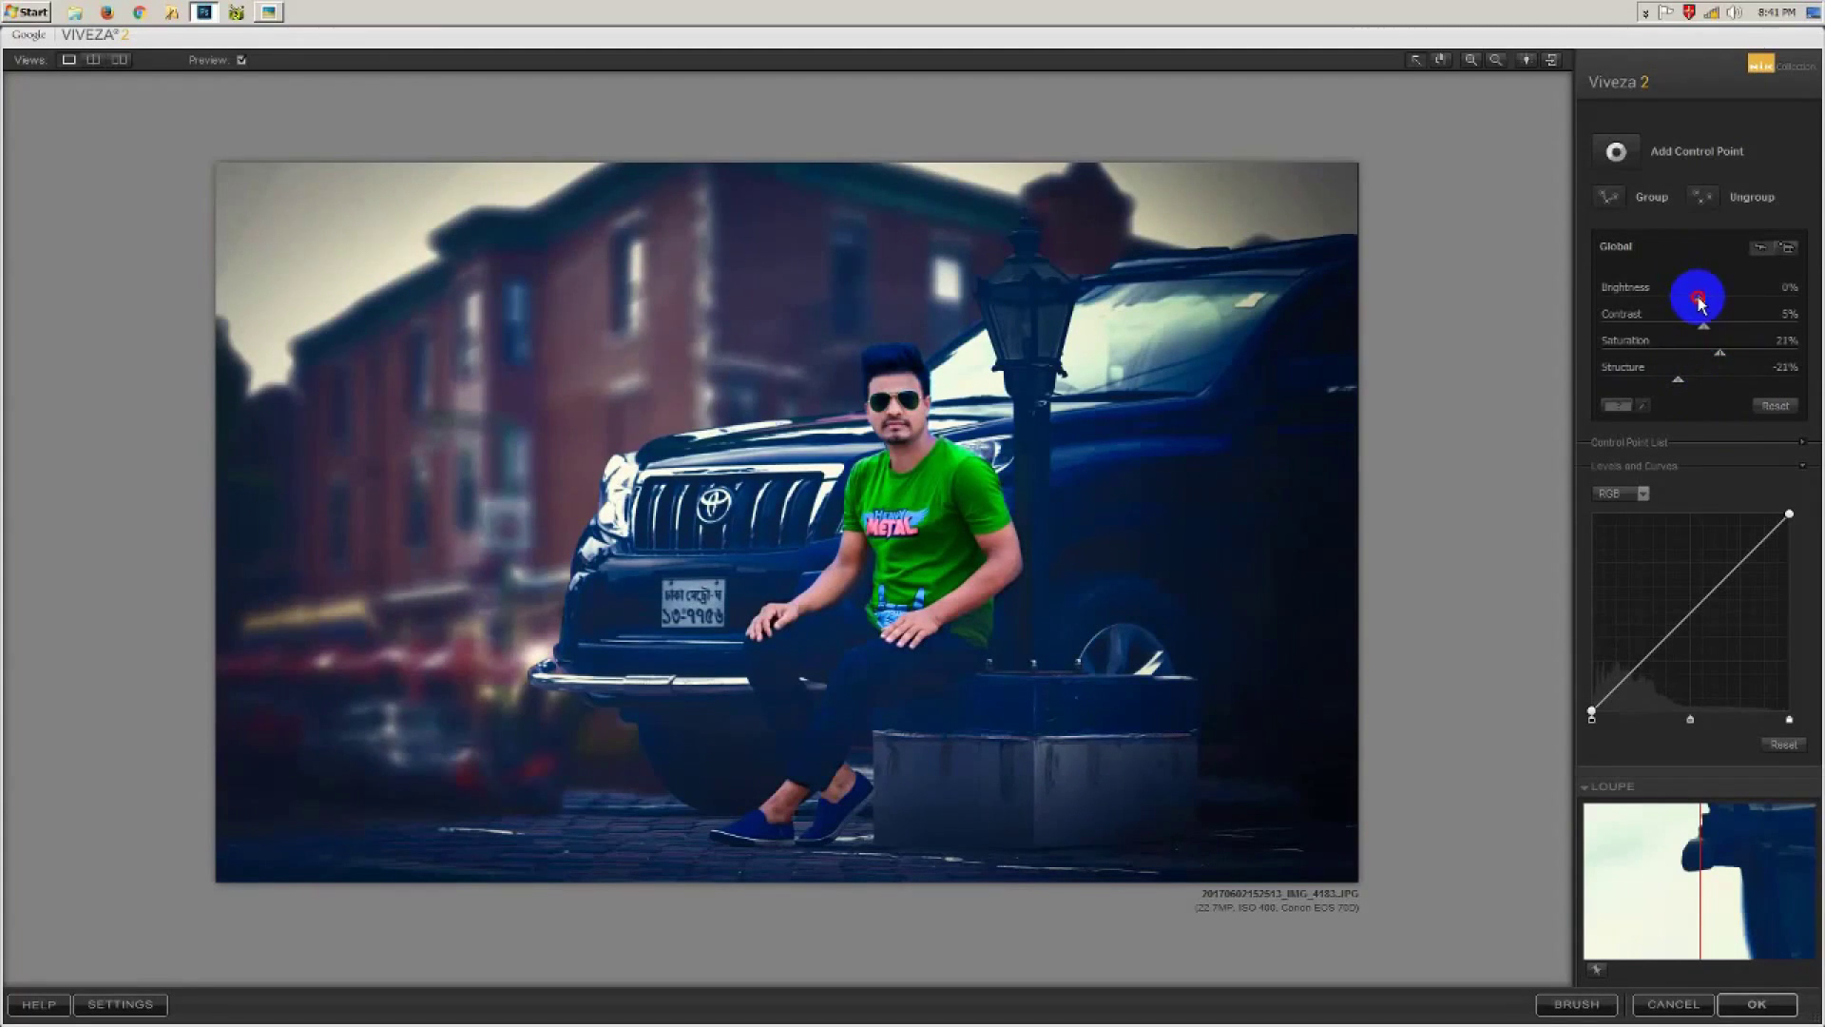
left_click(1756, 1004)
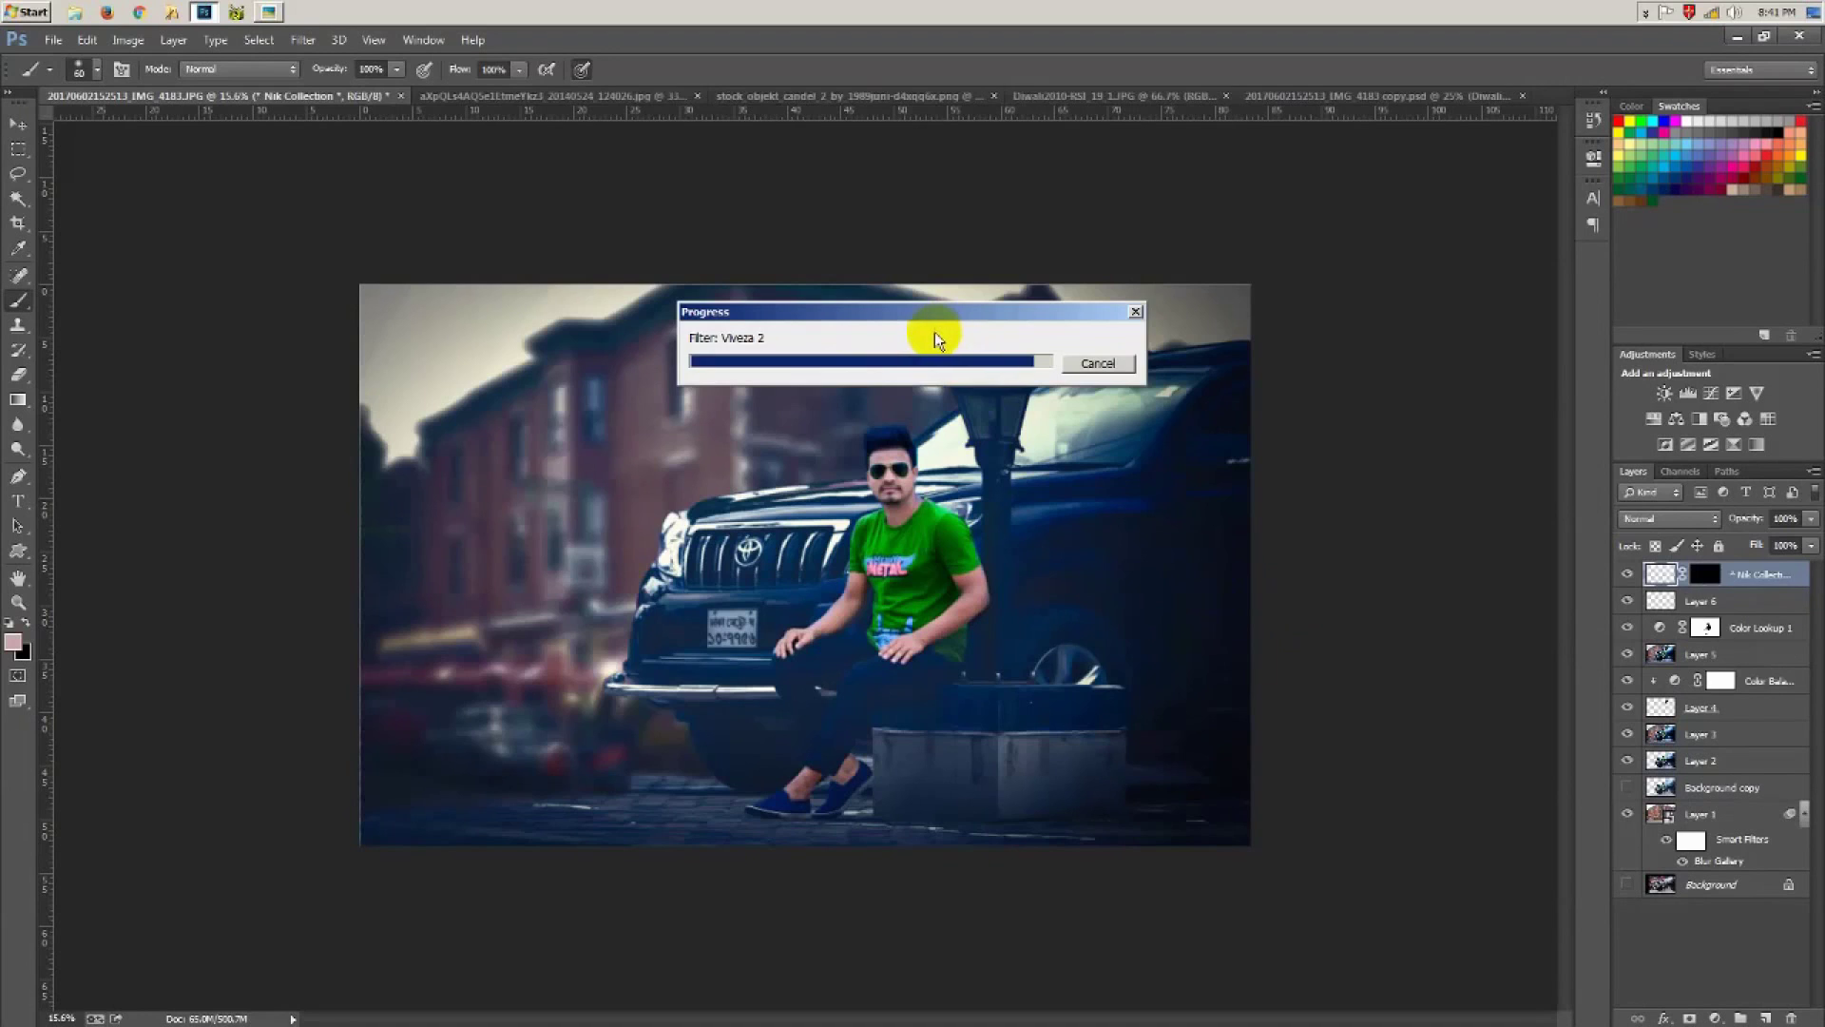
left_click(1122, 96)
Step: Paste the fireworks image into the street photo and commit its placement
left_click(18, 123)
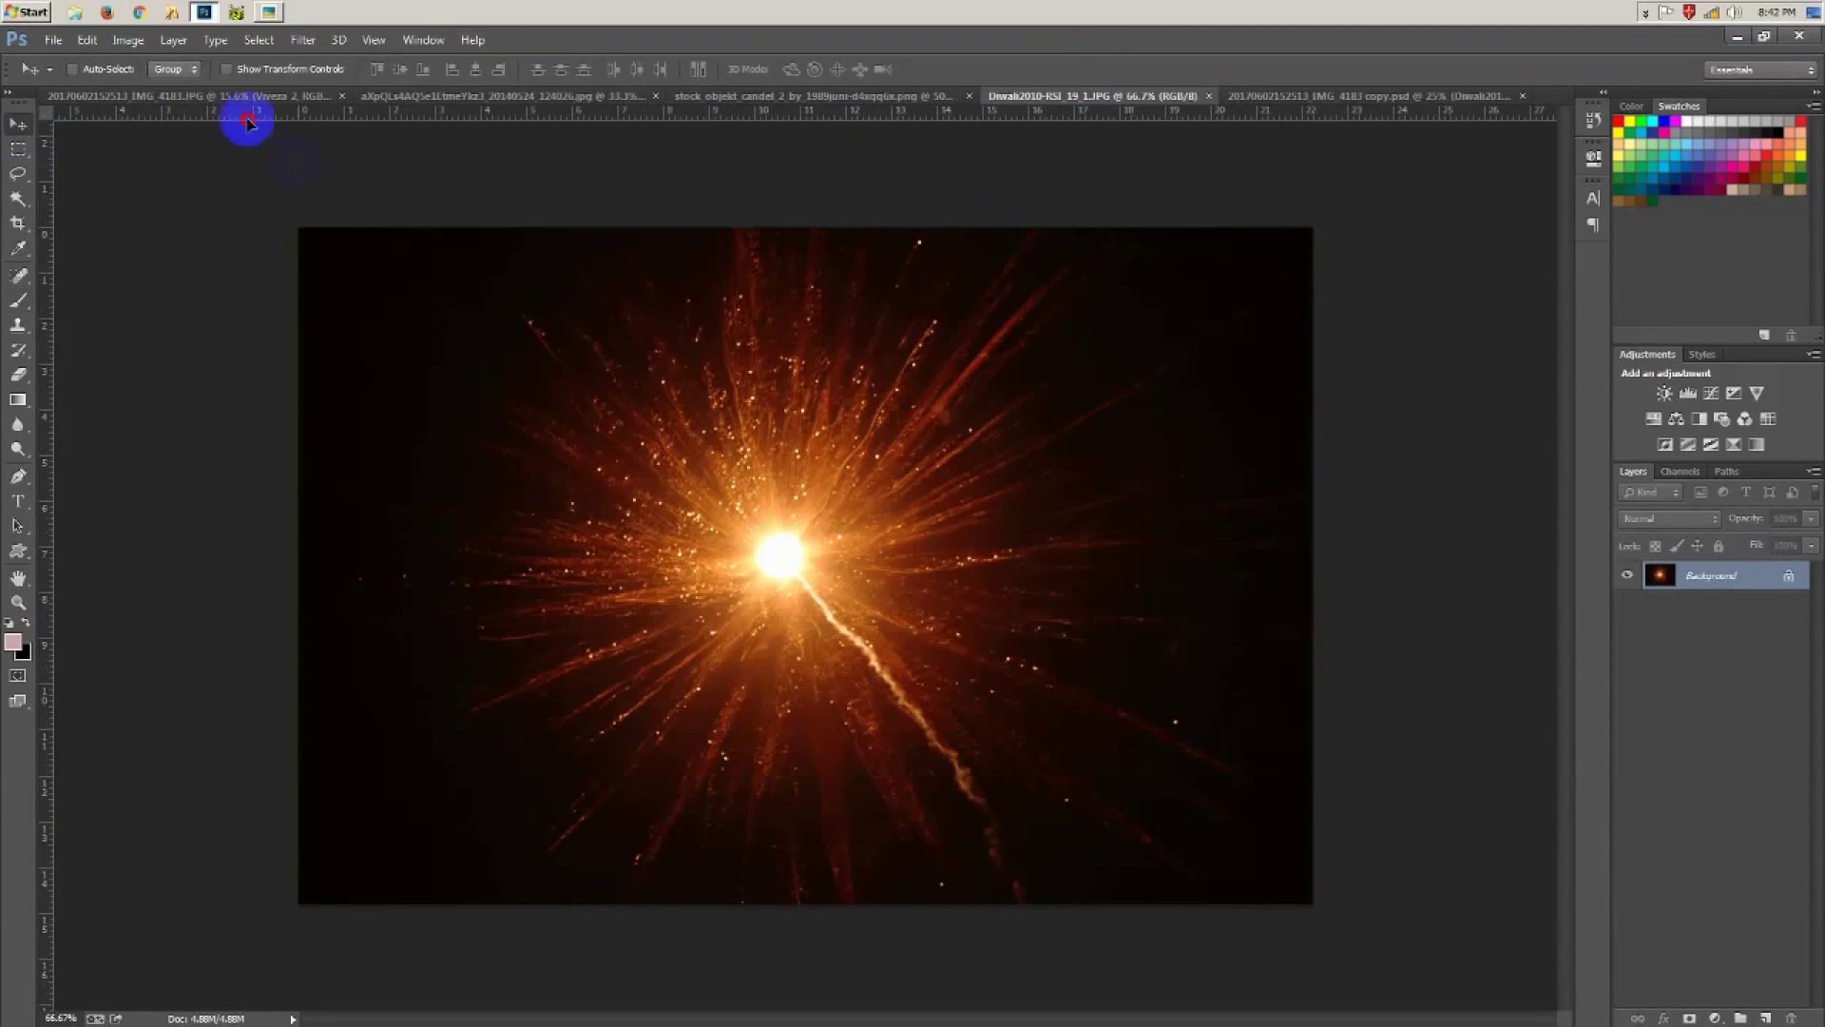
left_click(212, 96)
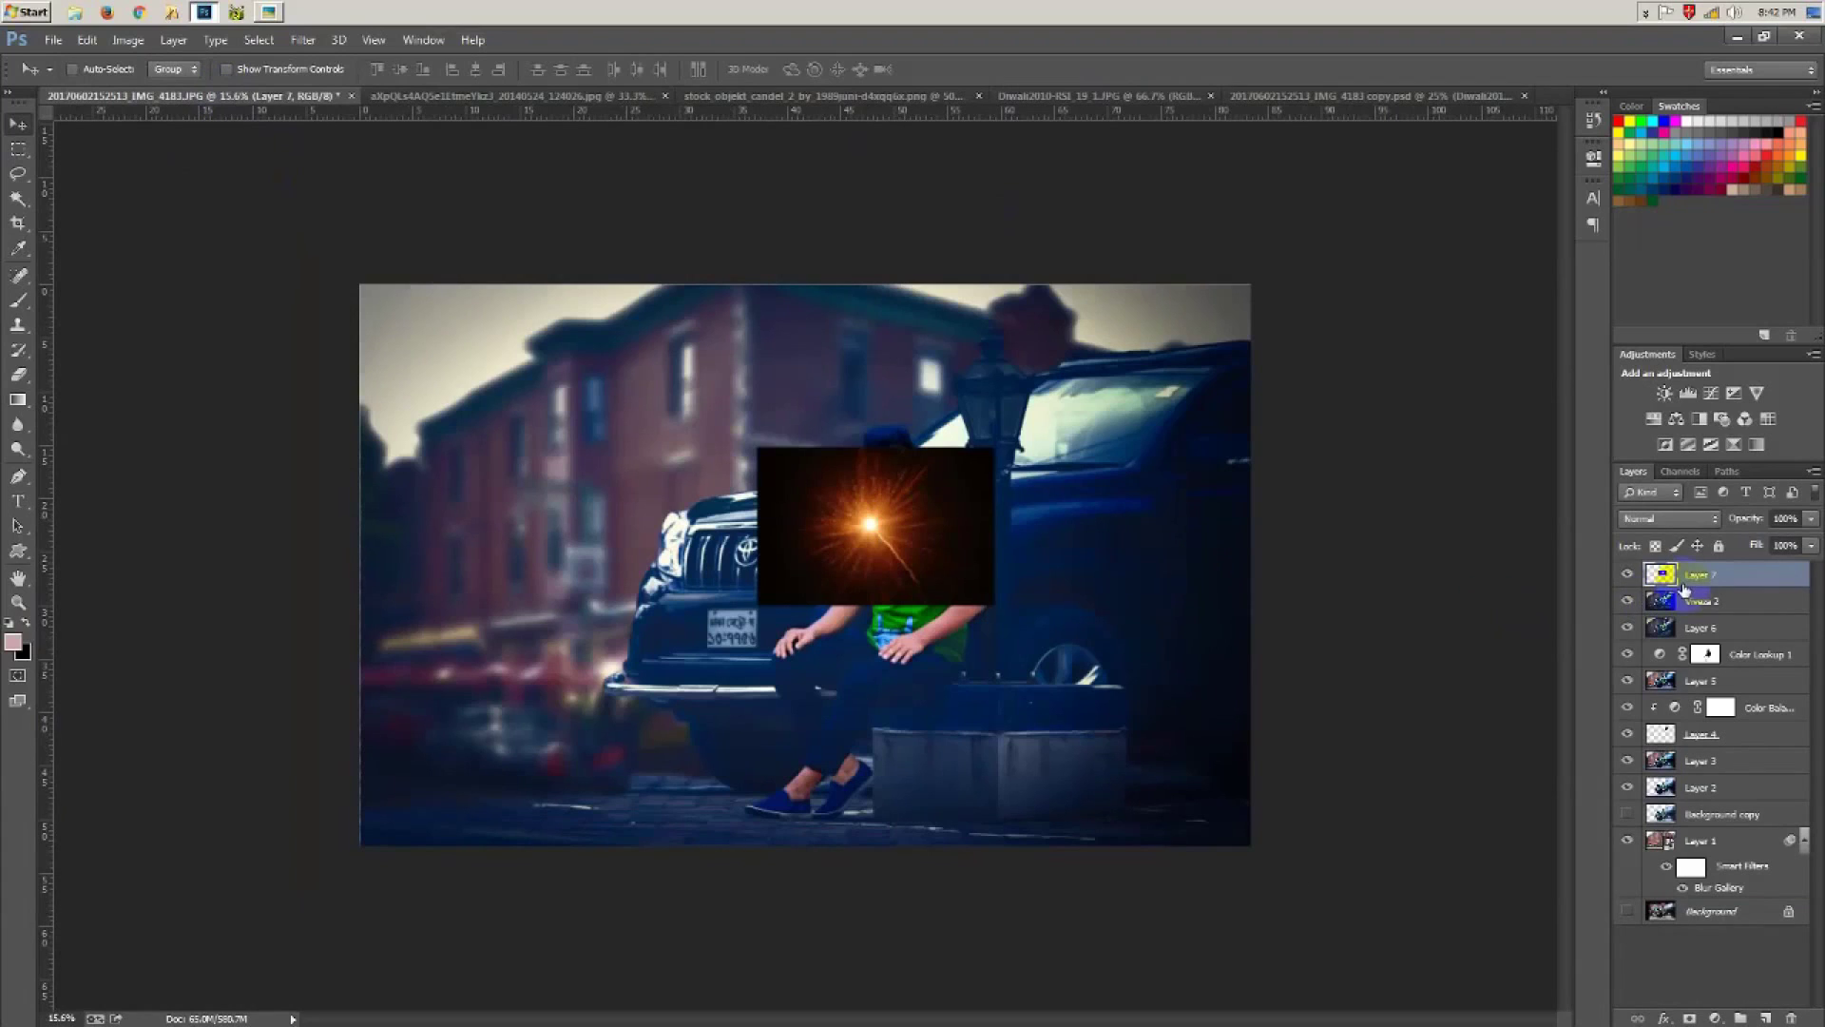
key("ctrl+t")
left_click(955, 69)
right_click(1781, 582)
left_click(1366, 542)
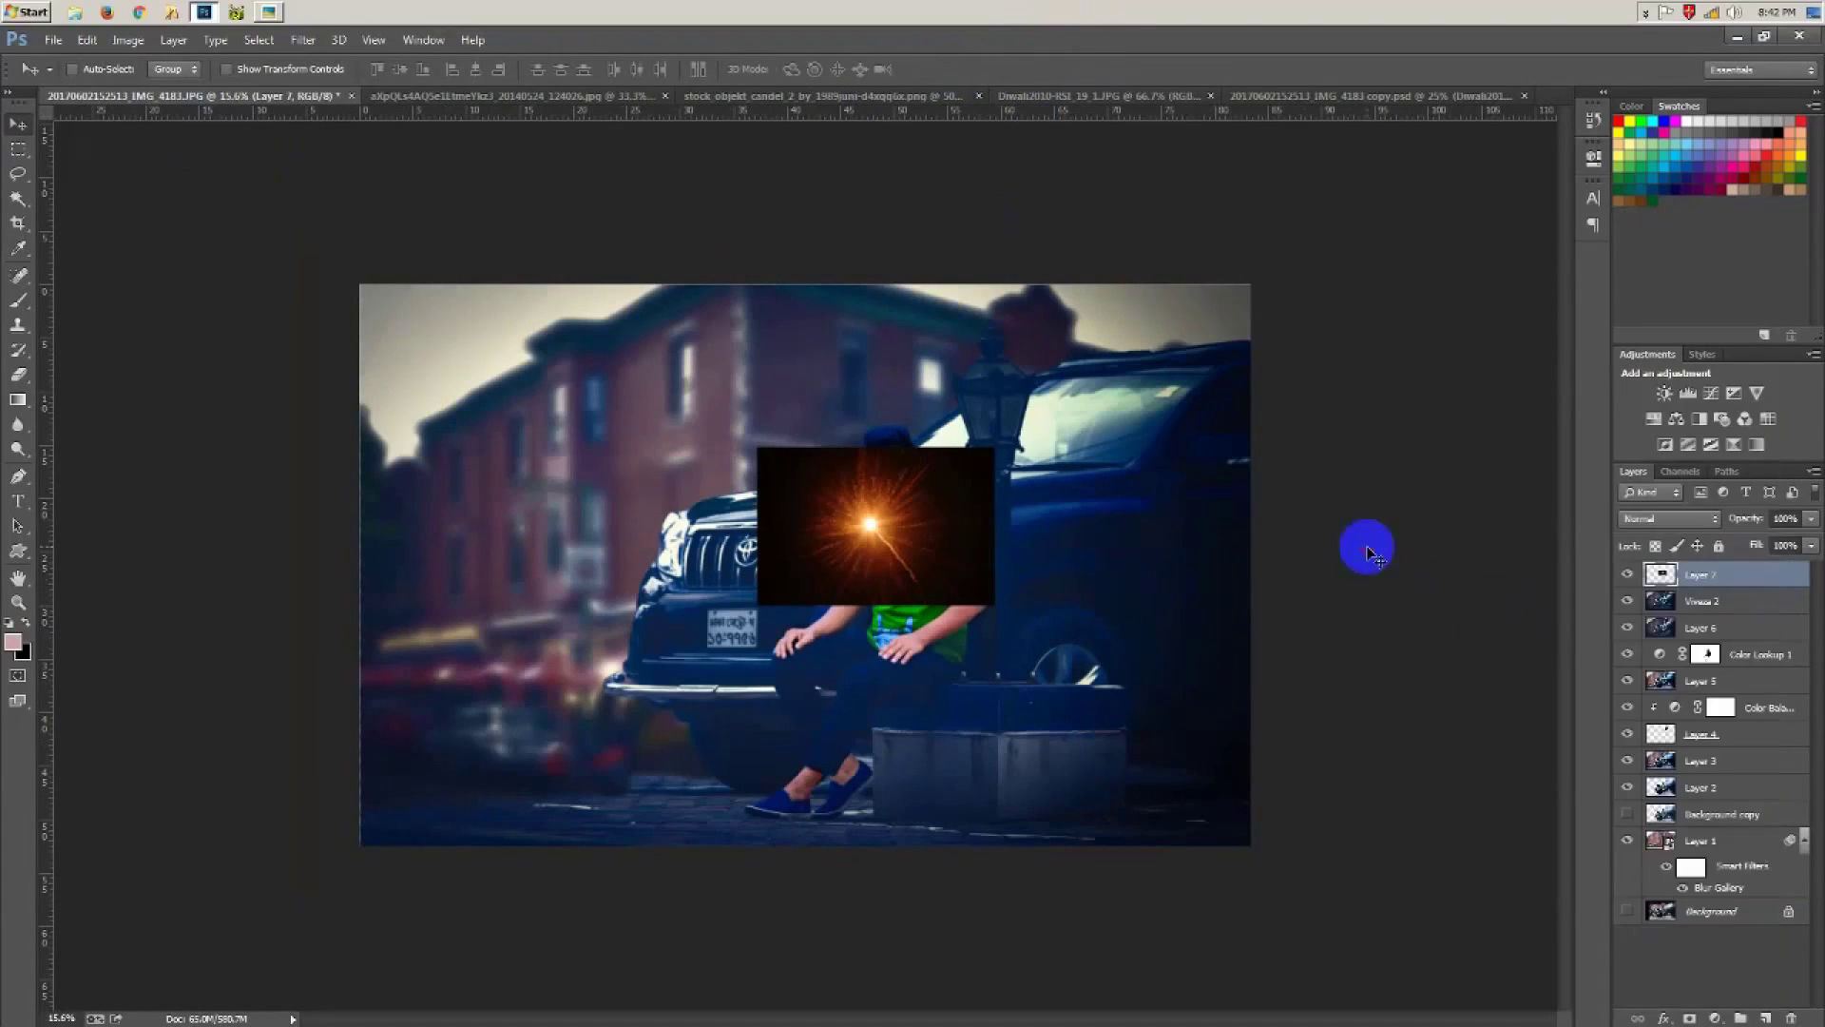
Step: Gaussian-blur the fireworks layer, set it to Screen blend mode, and move it onto the street lamp
left_click(303, 39)
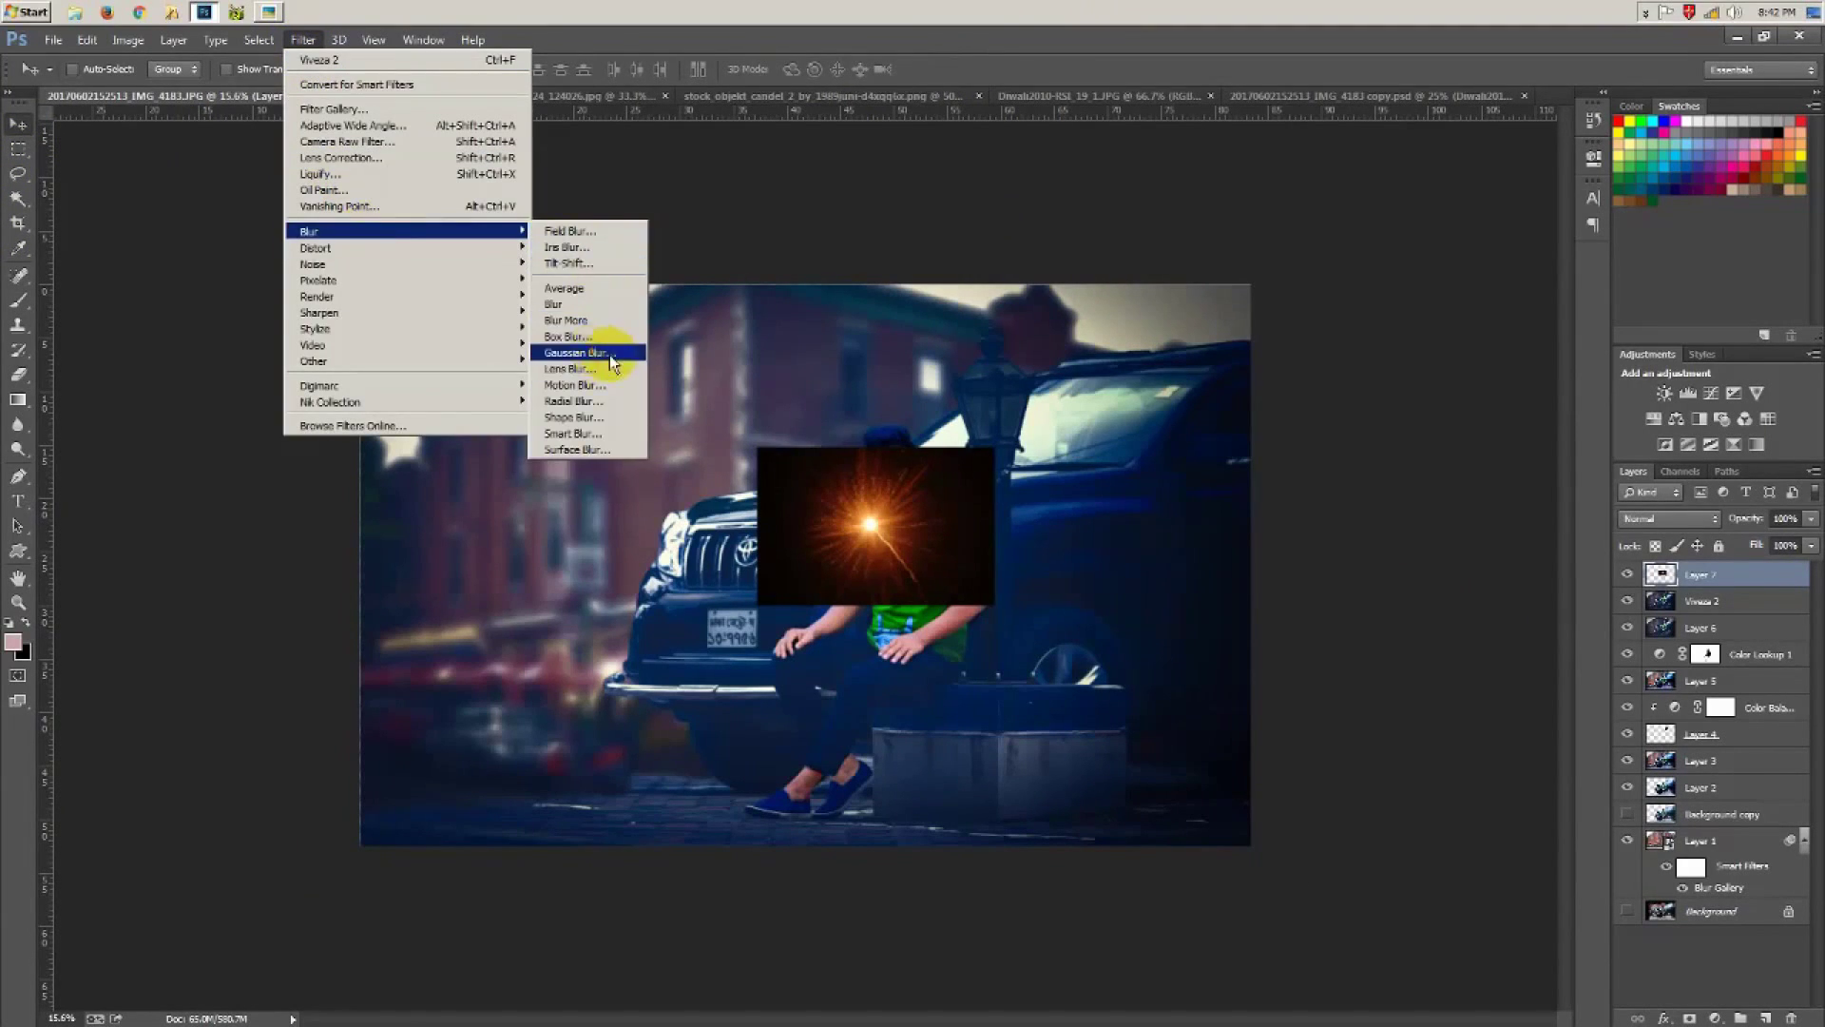
mouse_move(308, 231)
left_click(602, 358)
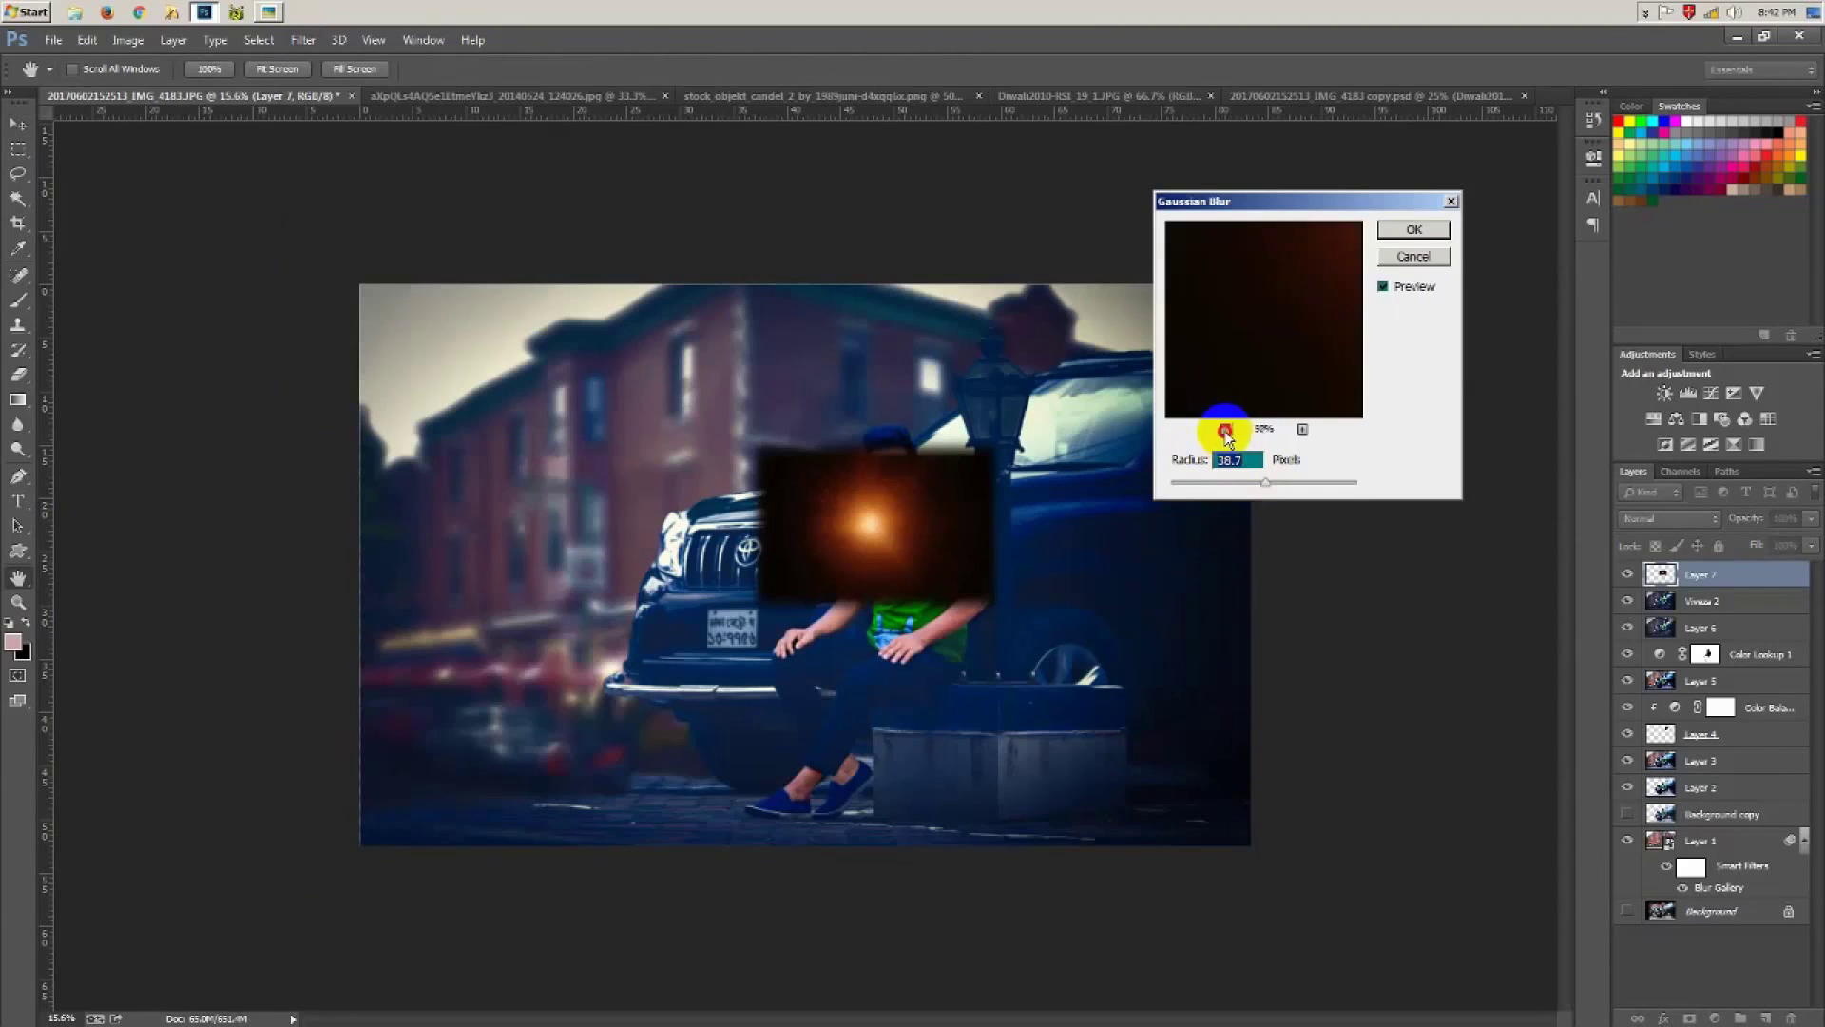
left_click(1414, 229)
key("v")
left_click(1668, 518)
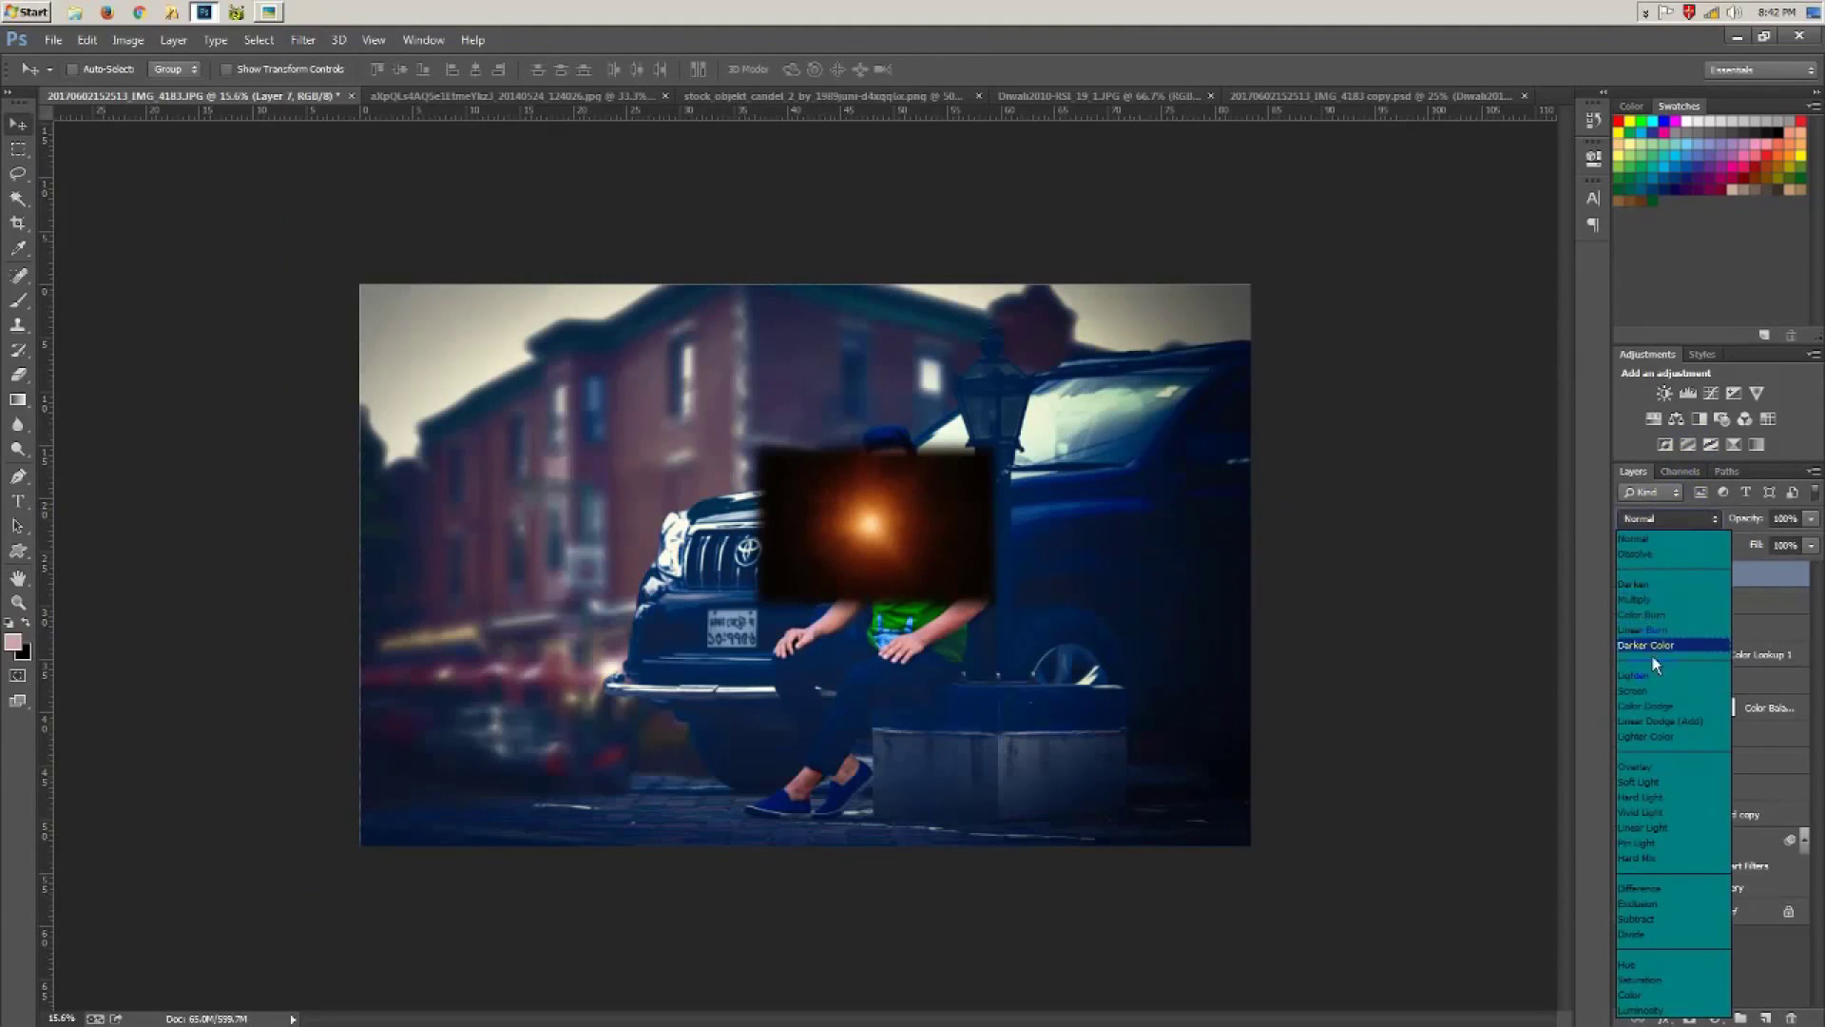
left_click(1649, 691)
key("ctrl+plus")
key("ctrl+plus")
left_click_drag(846, 437, 1007, 356)
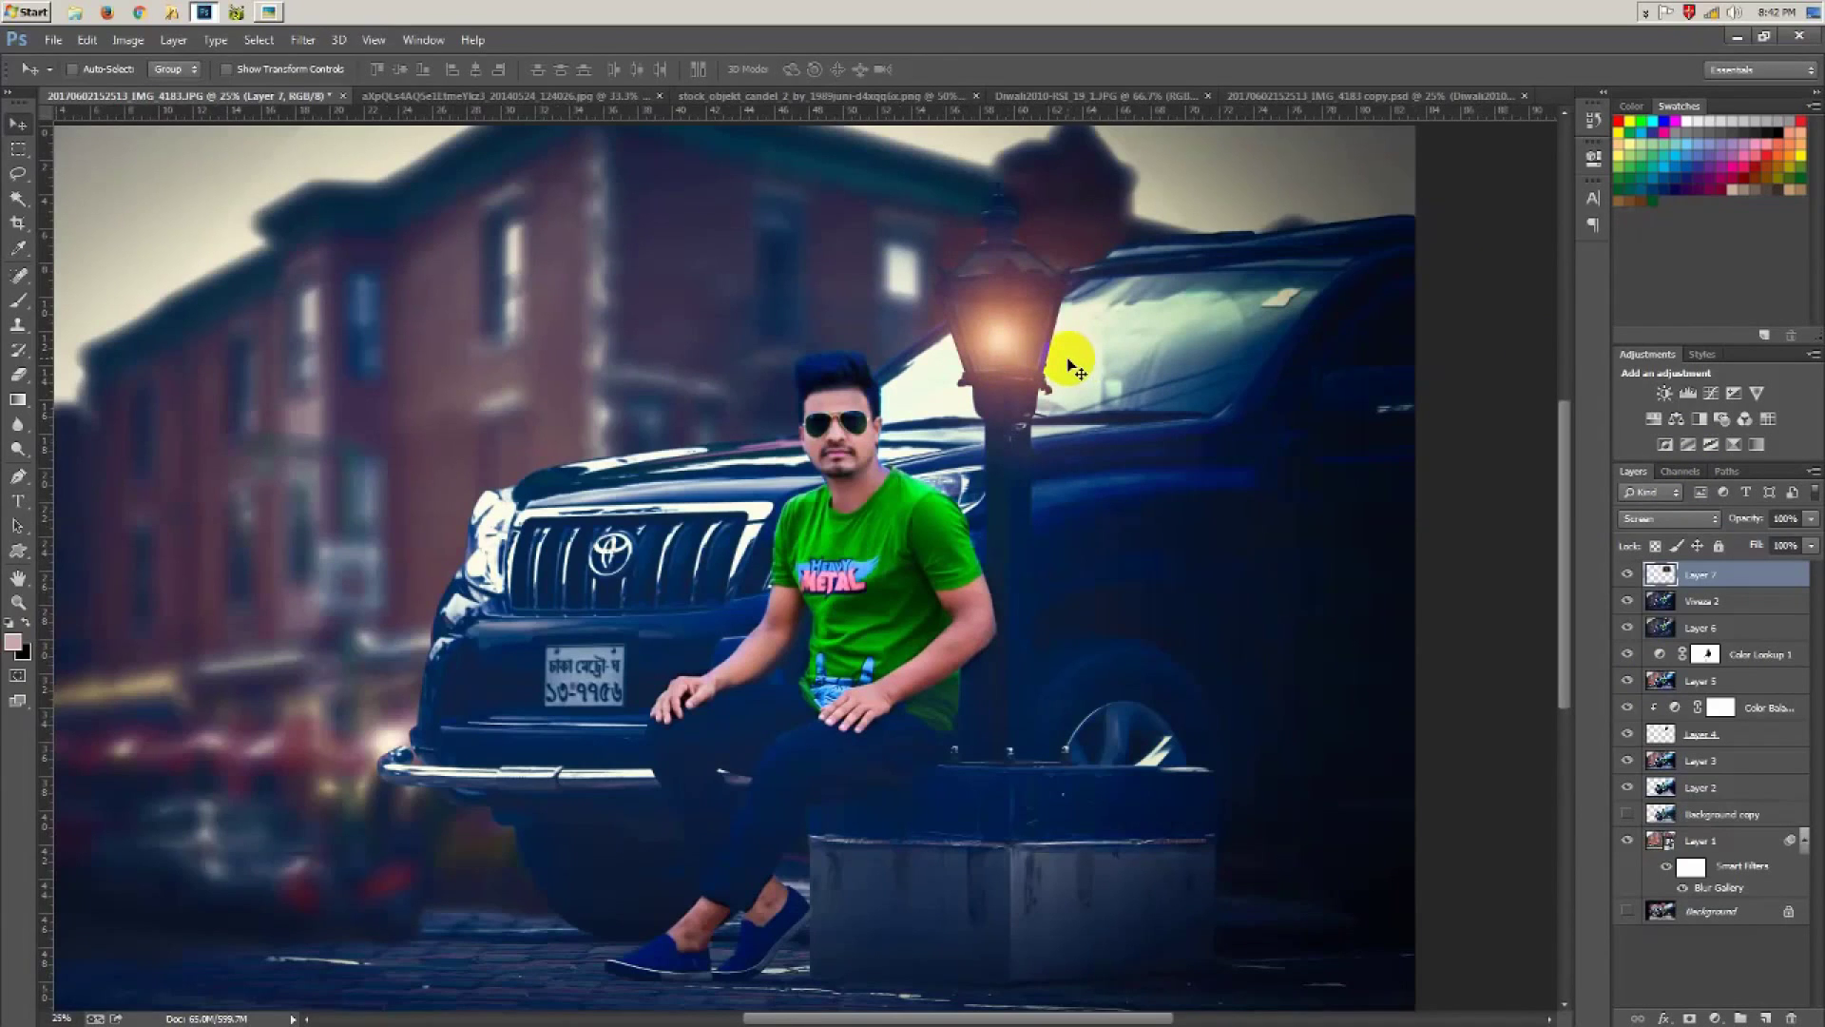
Step: Brighten the lamp glow with Levels input 37–216 and scale it to about 94.5%
key("ctrl+l")
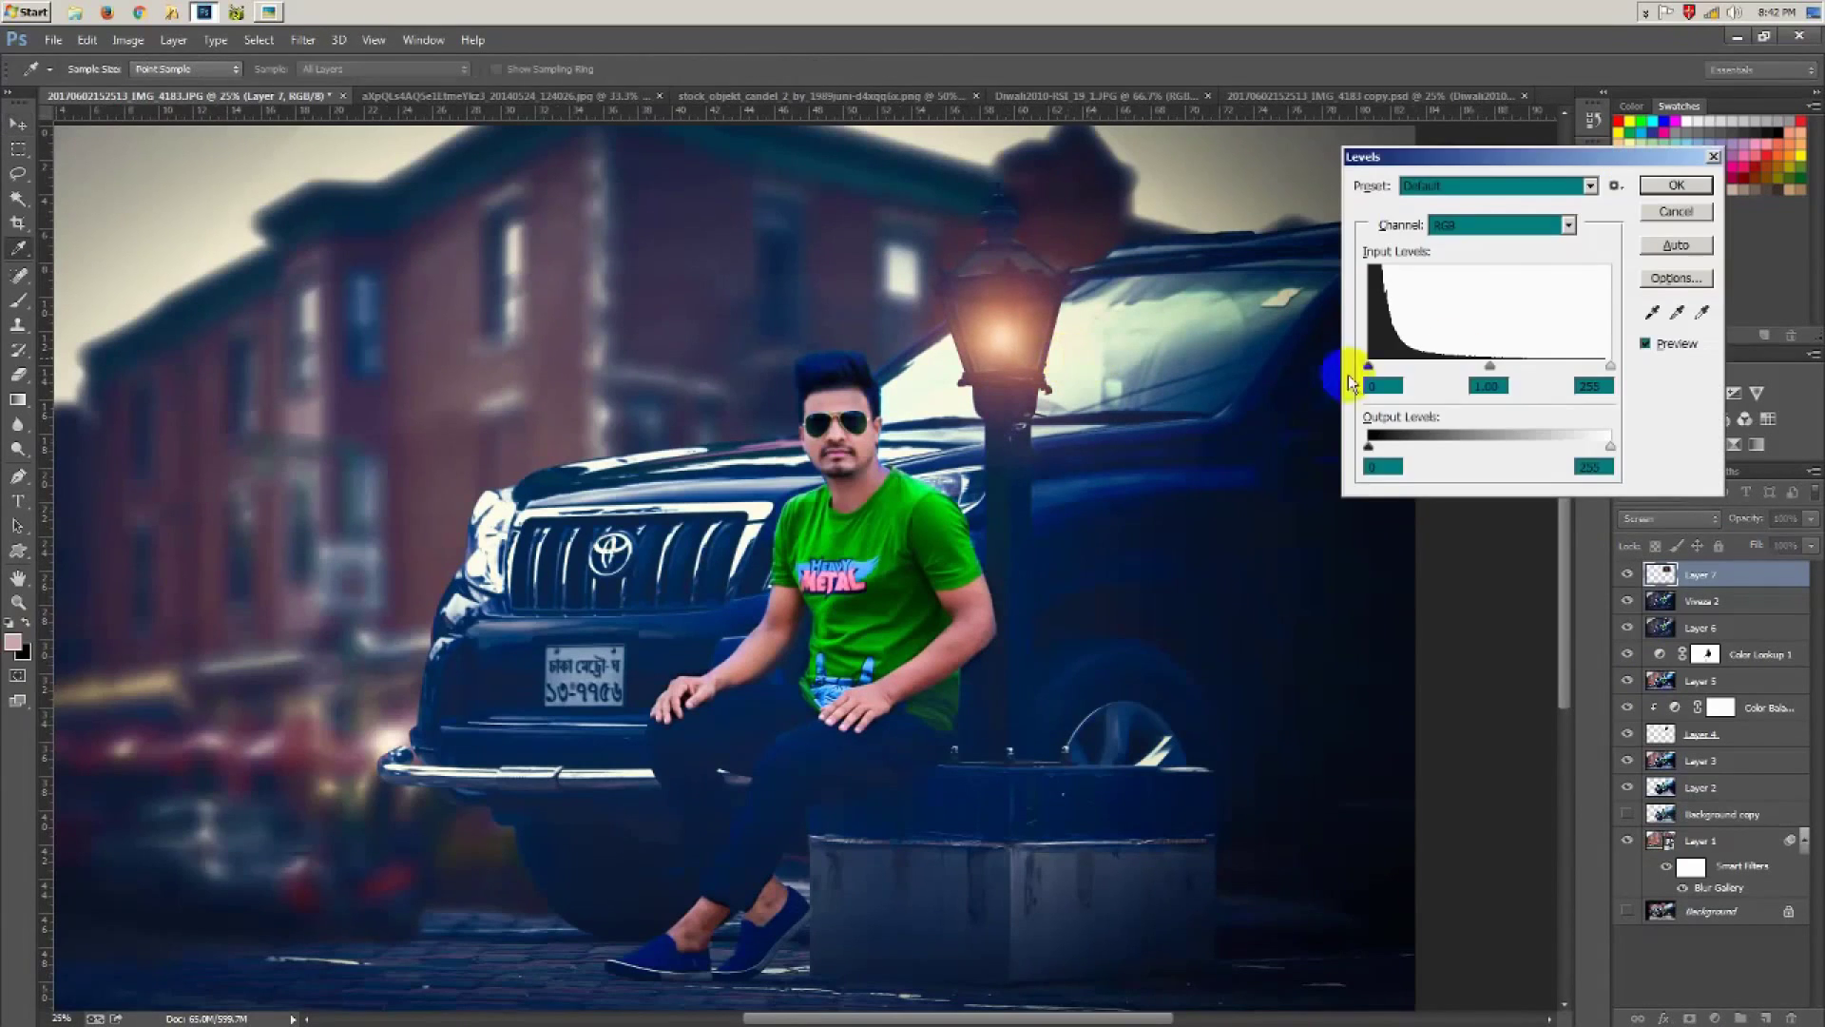
left_click_drag(1369, 367, 1403, 369)
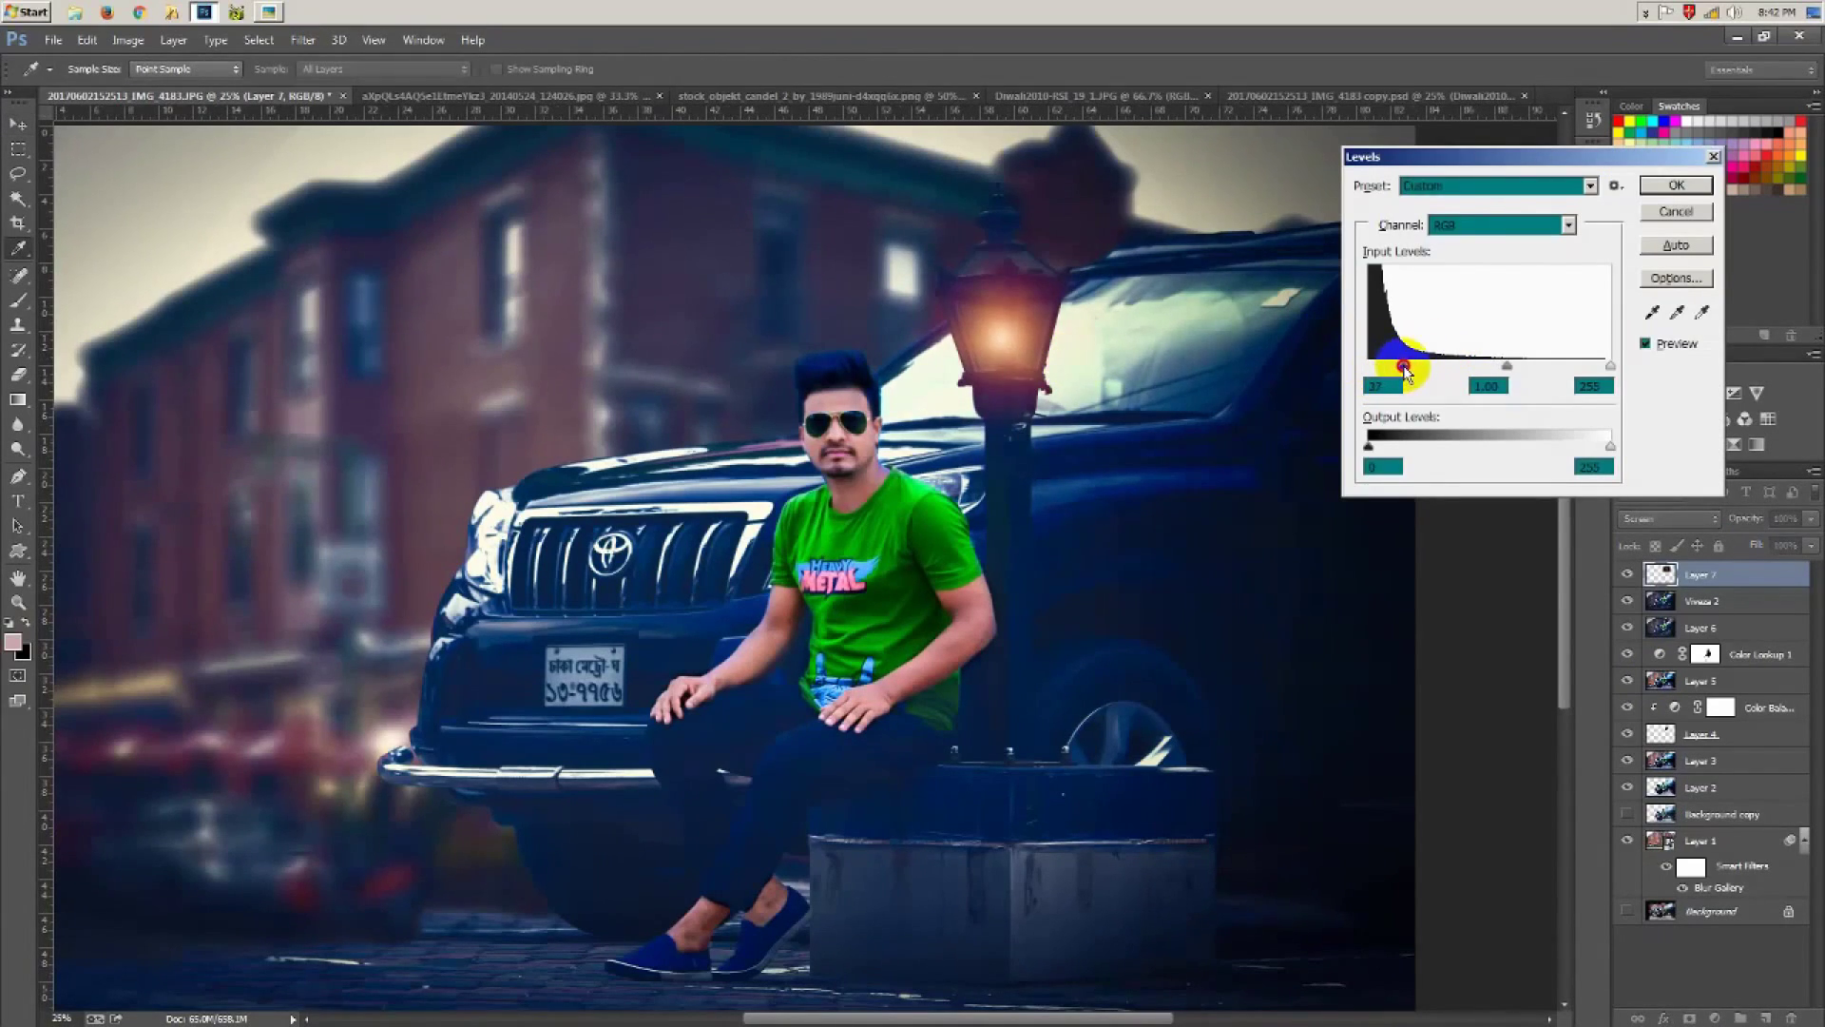
left_click_drag(1611, 366, 1462, 368)
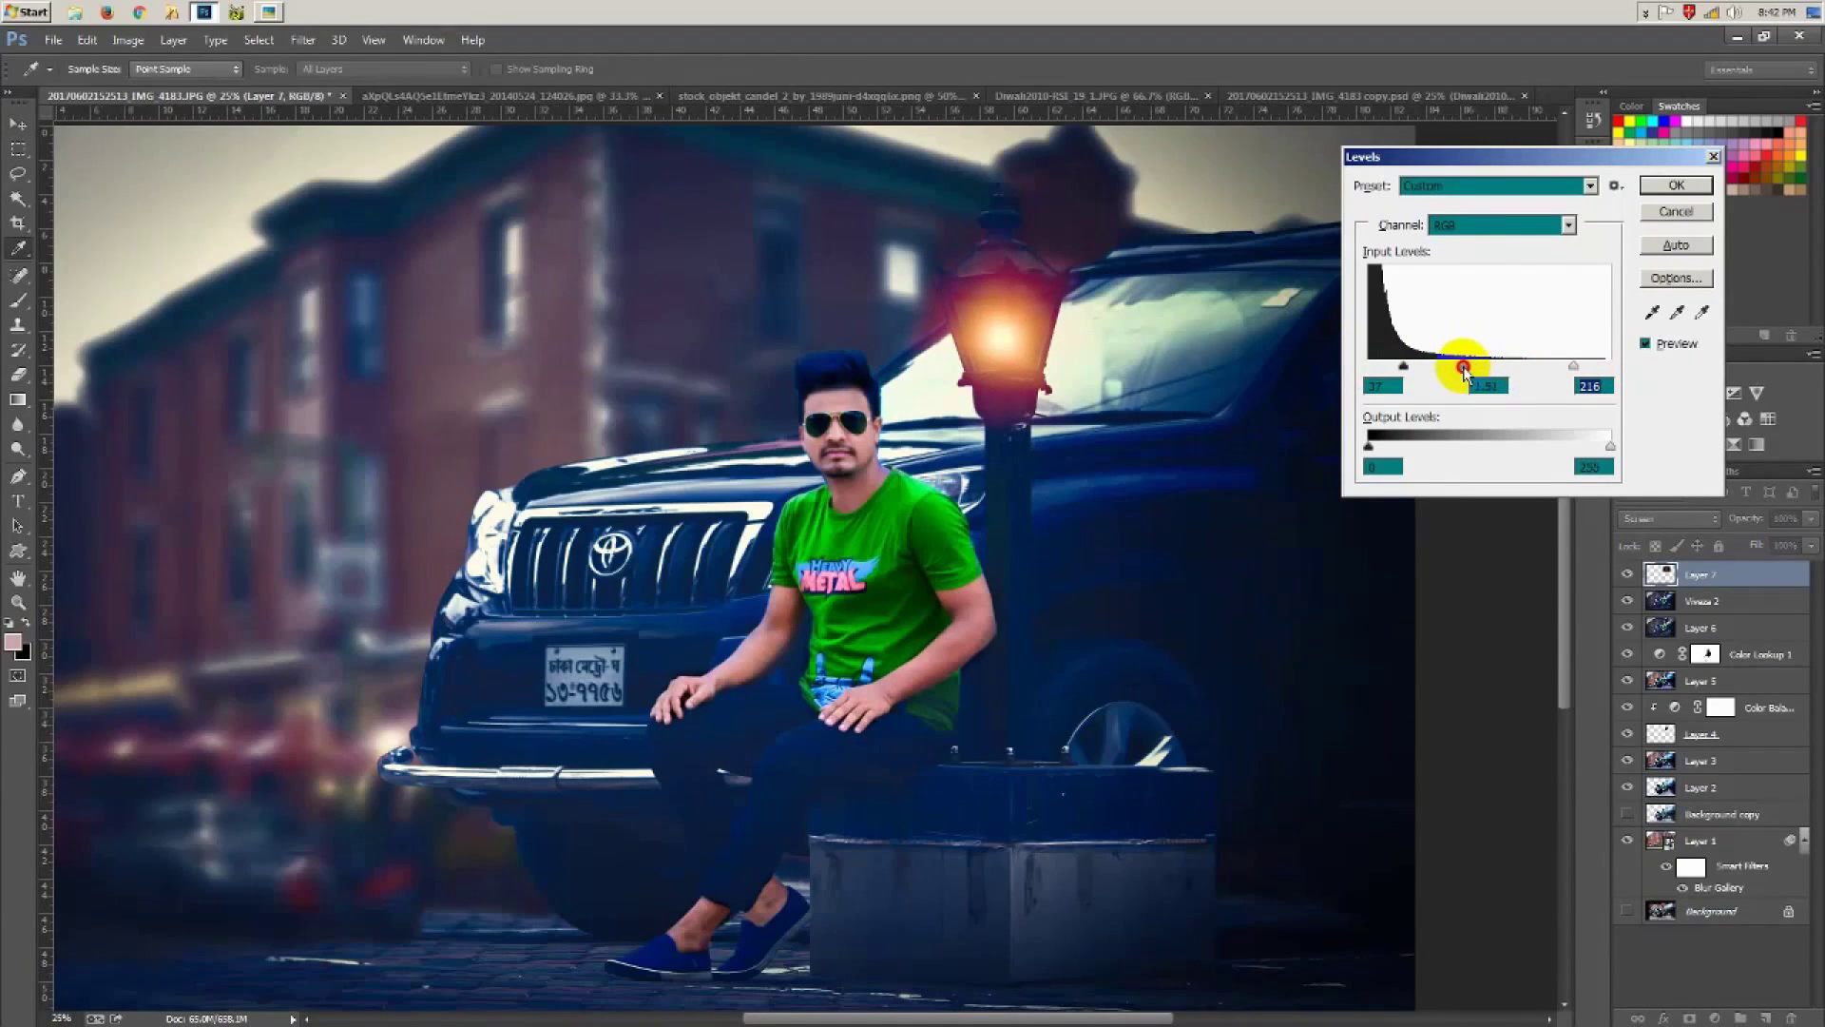
left_click(1649, 215)
key("v")
left_click_drag(1045, 322, 1039, 330)
key("ctrl+t")
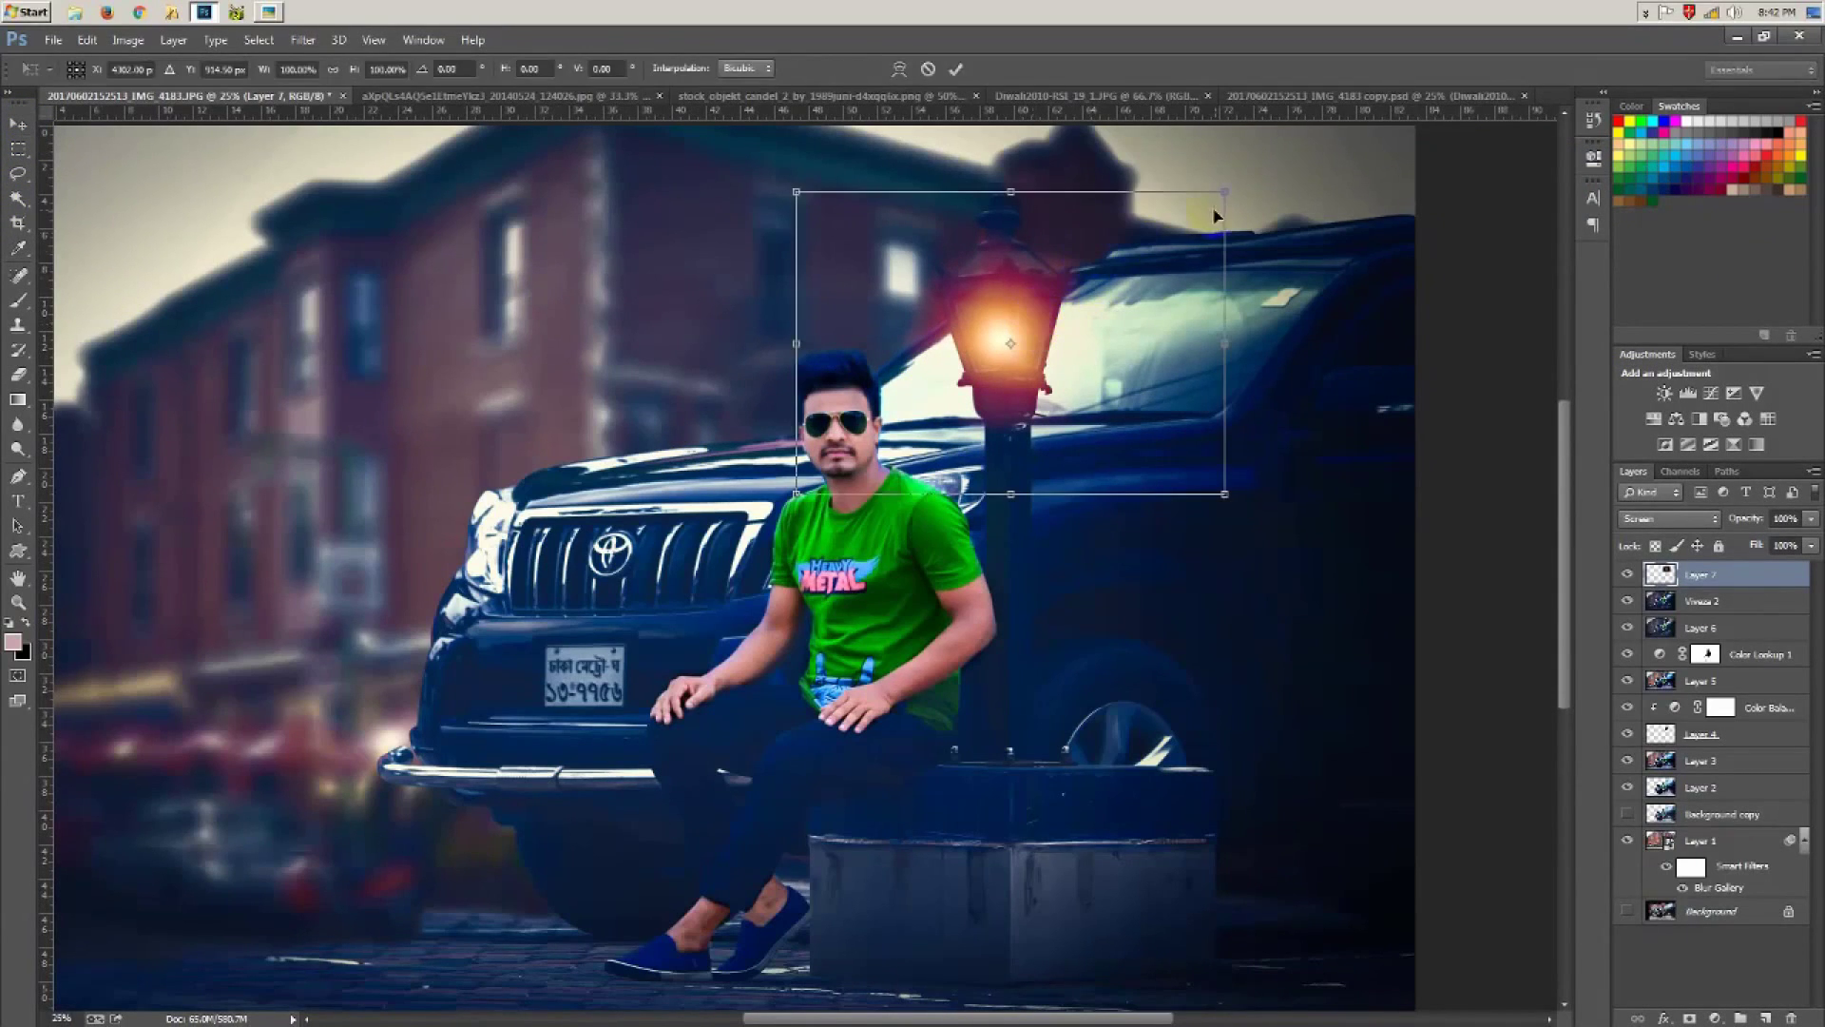
left_click(955, 68)
scroll(1055, 268, "down", 3)
scroll(1074, 268, "up", 2)
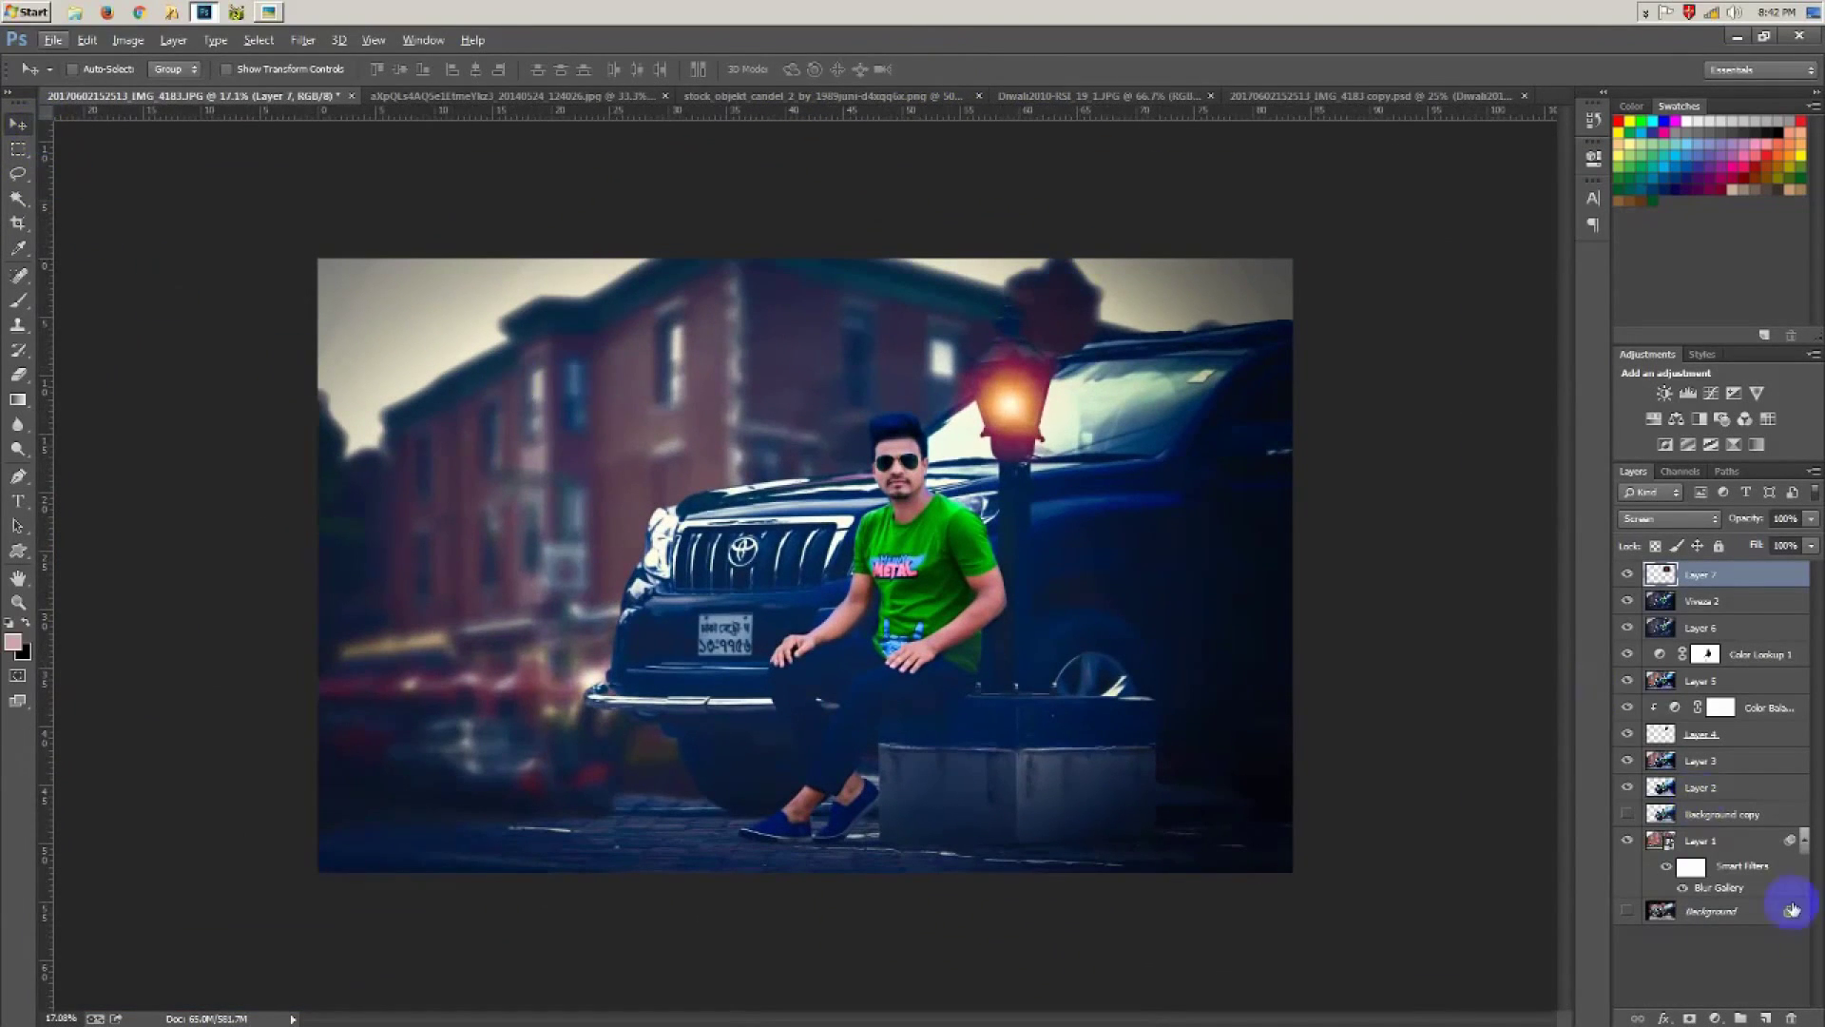
Step: Add a new layer and open a.r. creation copy.png from the PHOTOSHOP (L:) drive
left_click(1763, 1017)
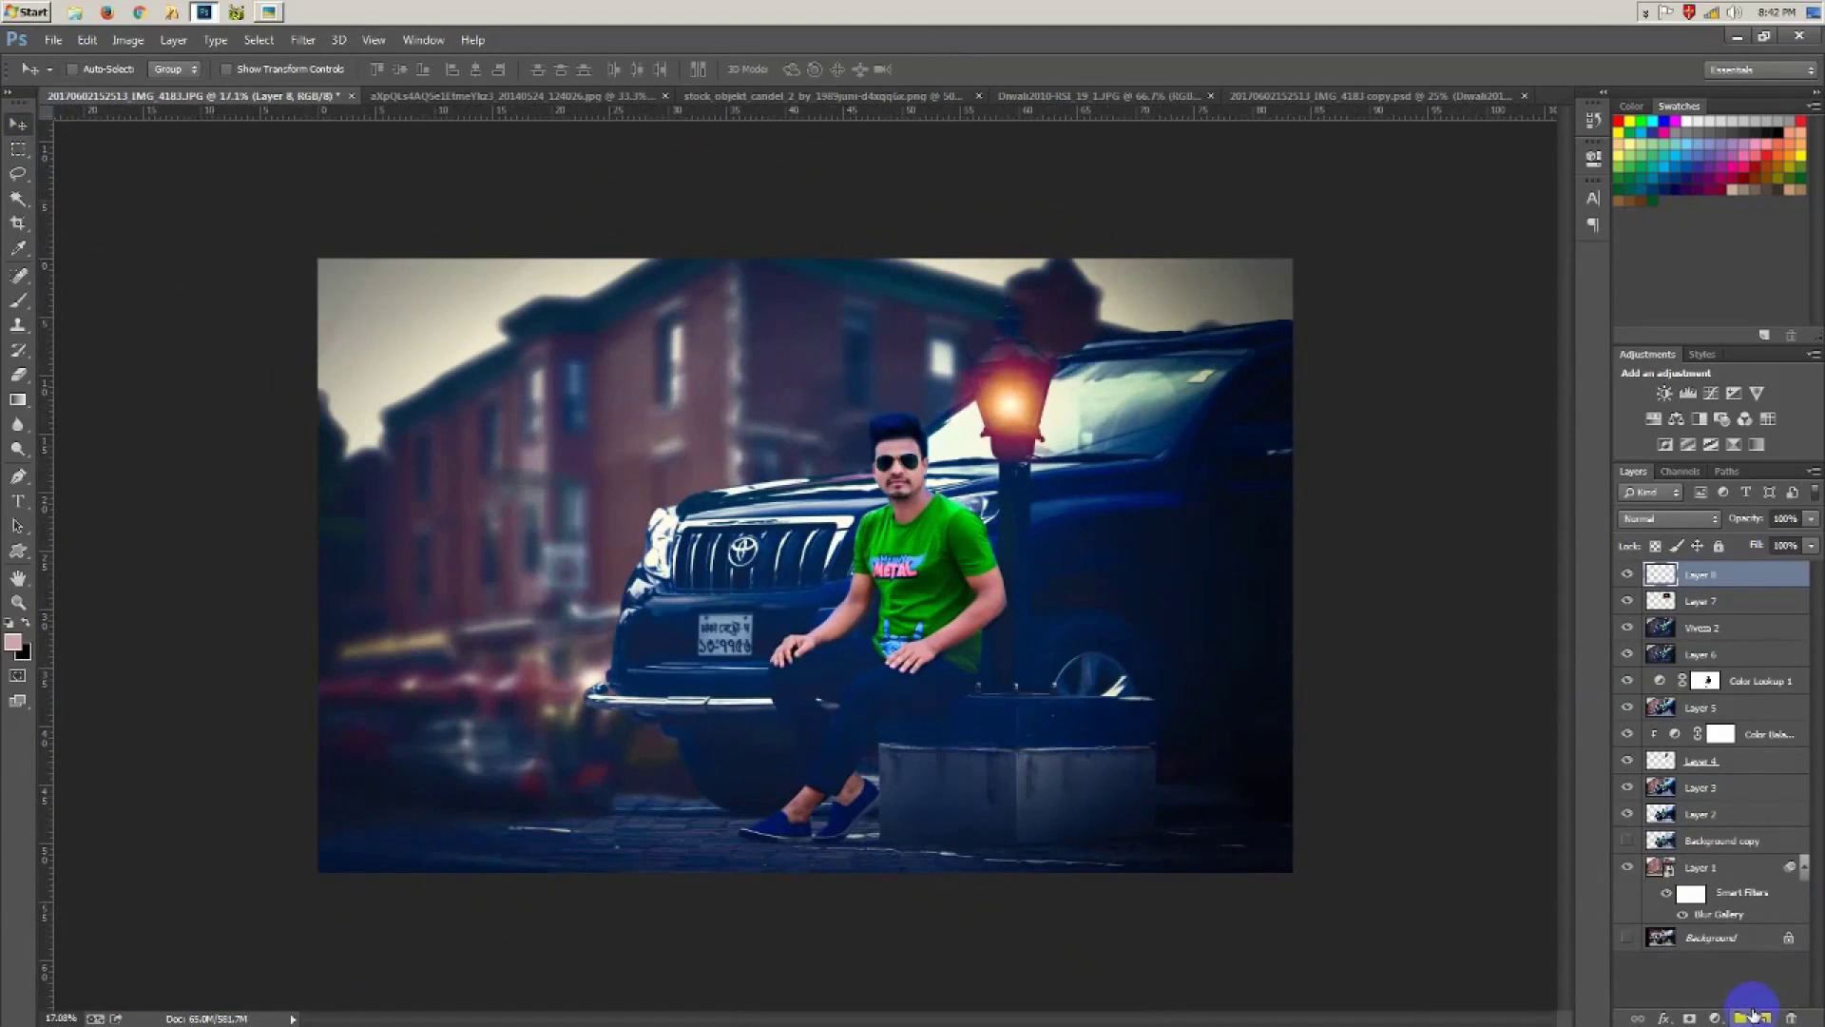
left_click(54, 43)
left_click(59, 75)
left_click(82, 494)
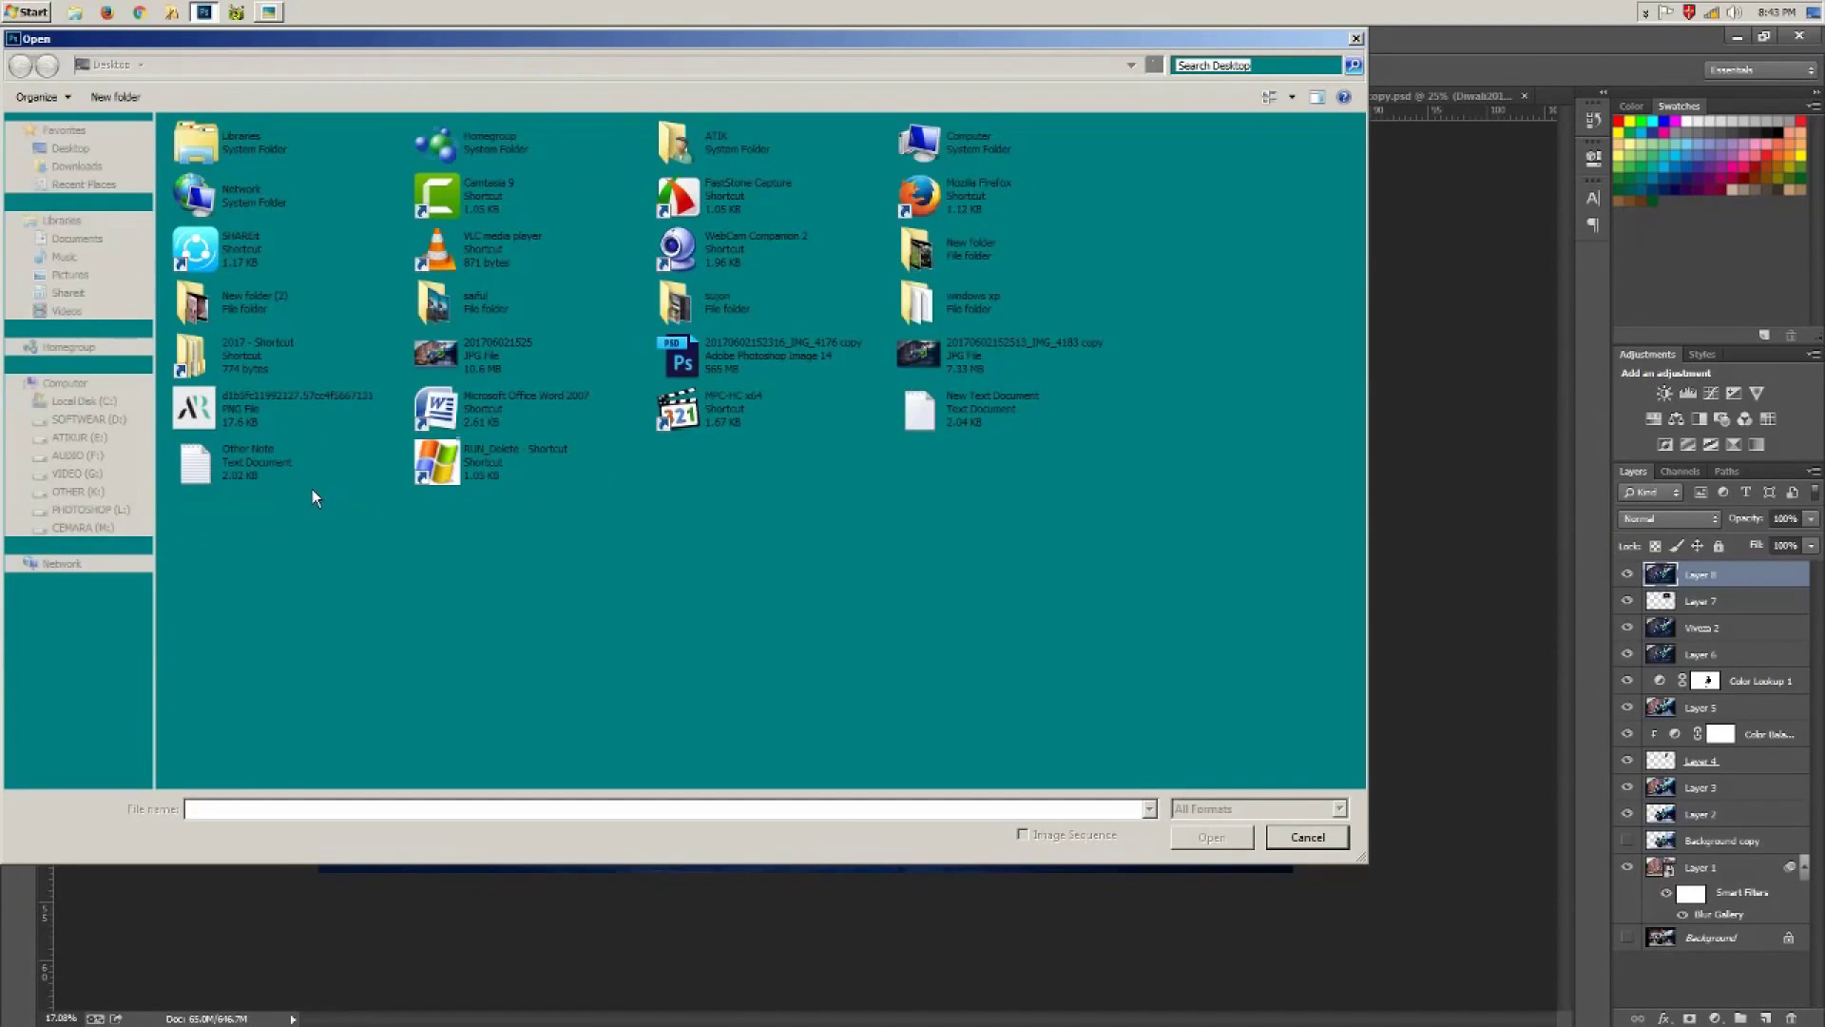
left_click(100, 510)
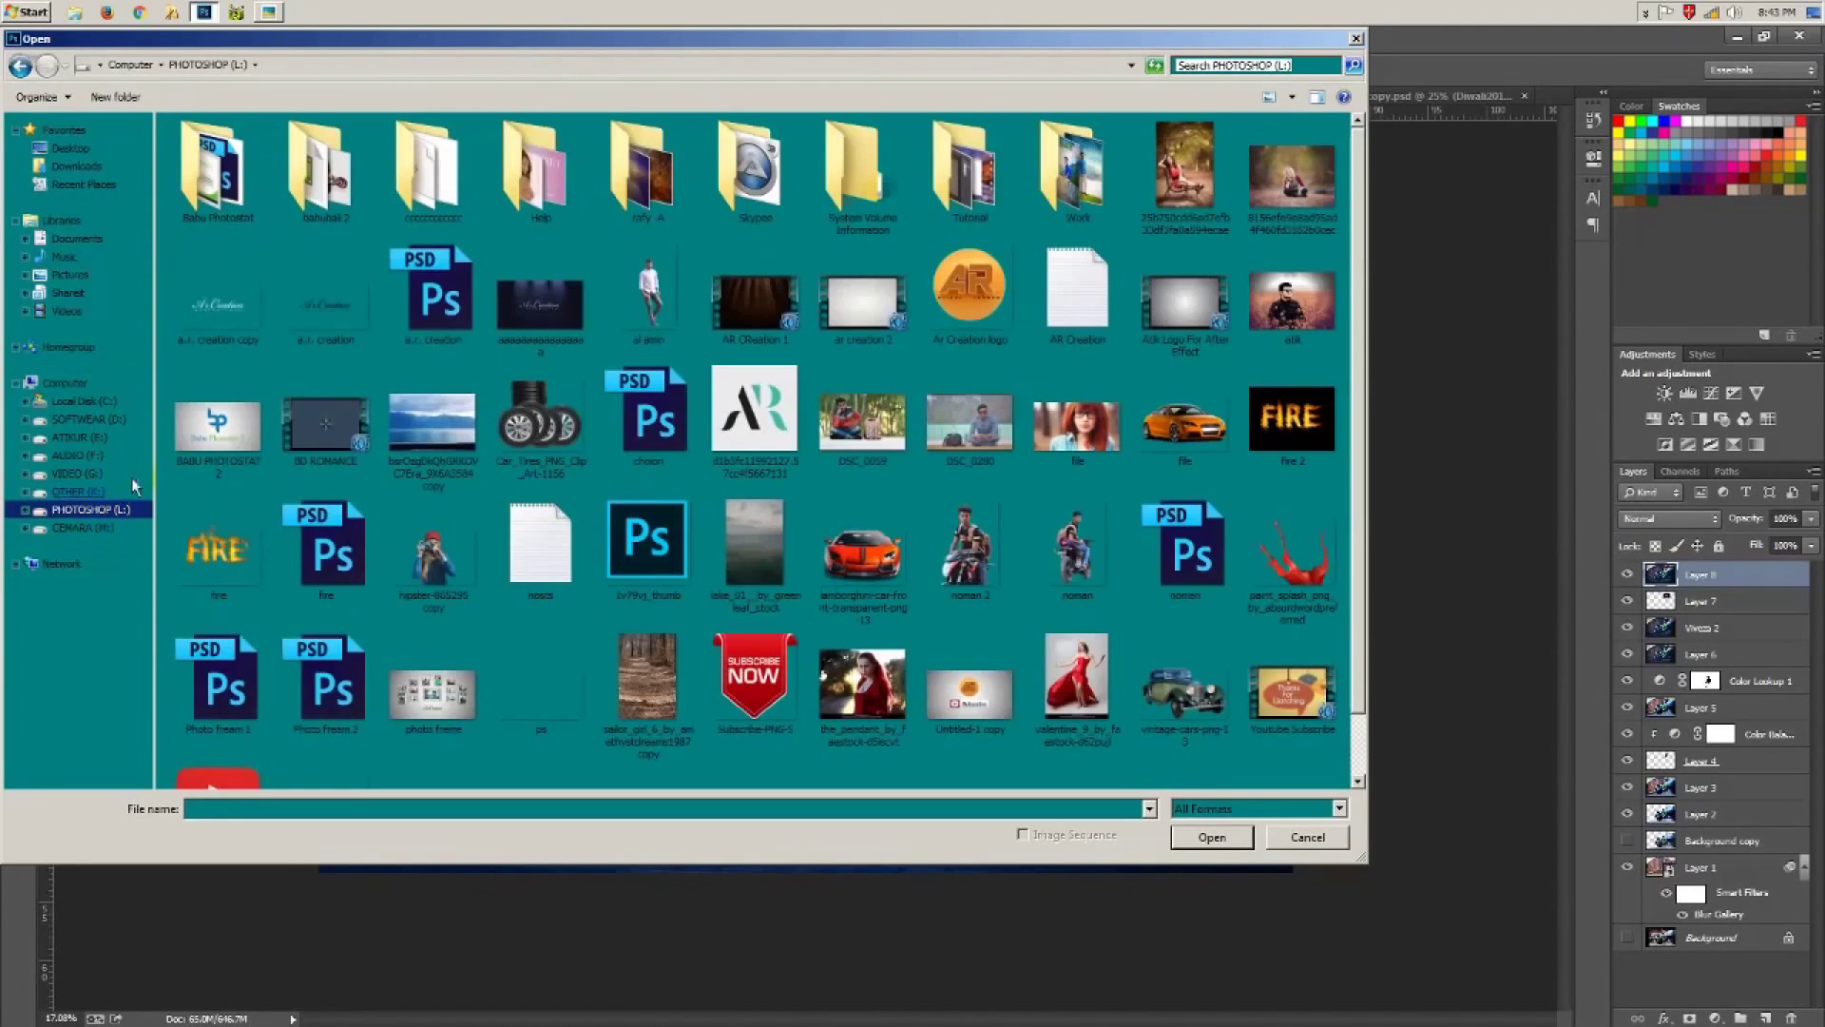
double_click(238, 309)
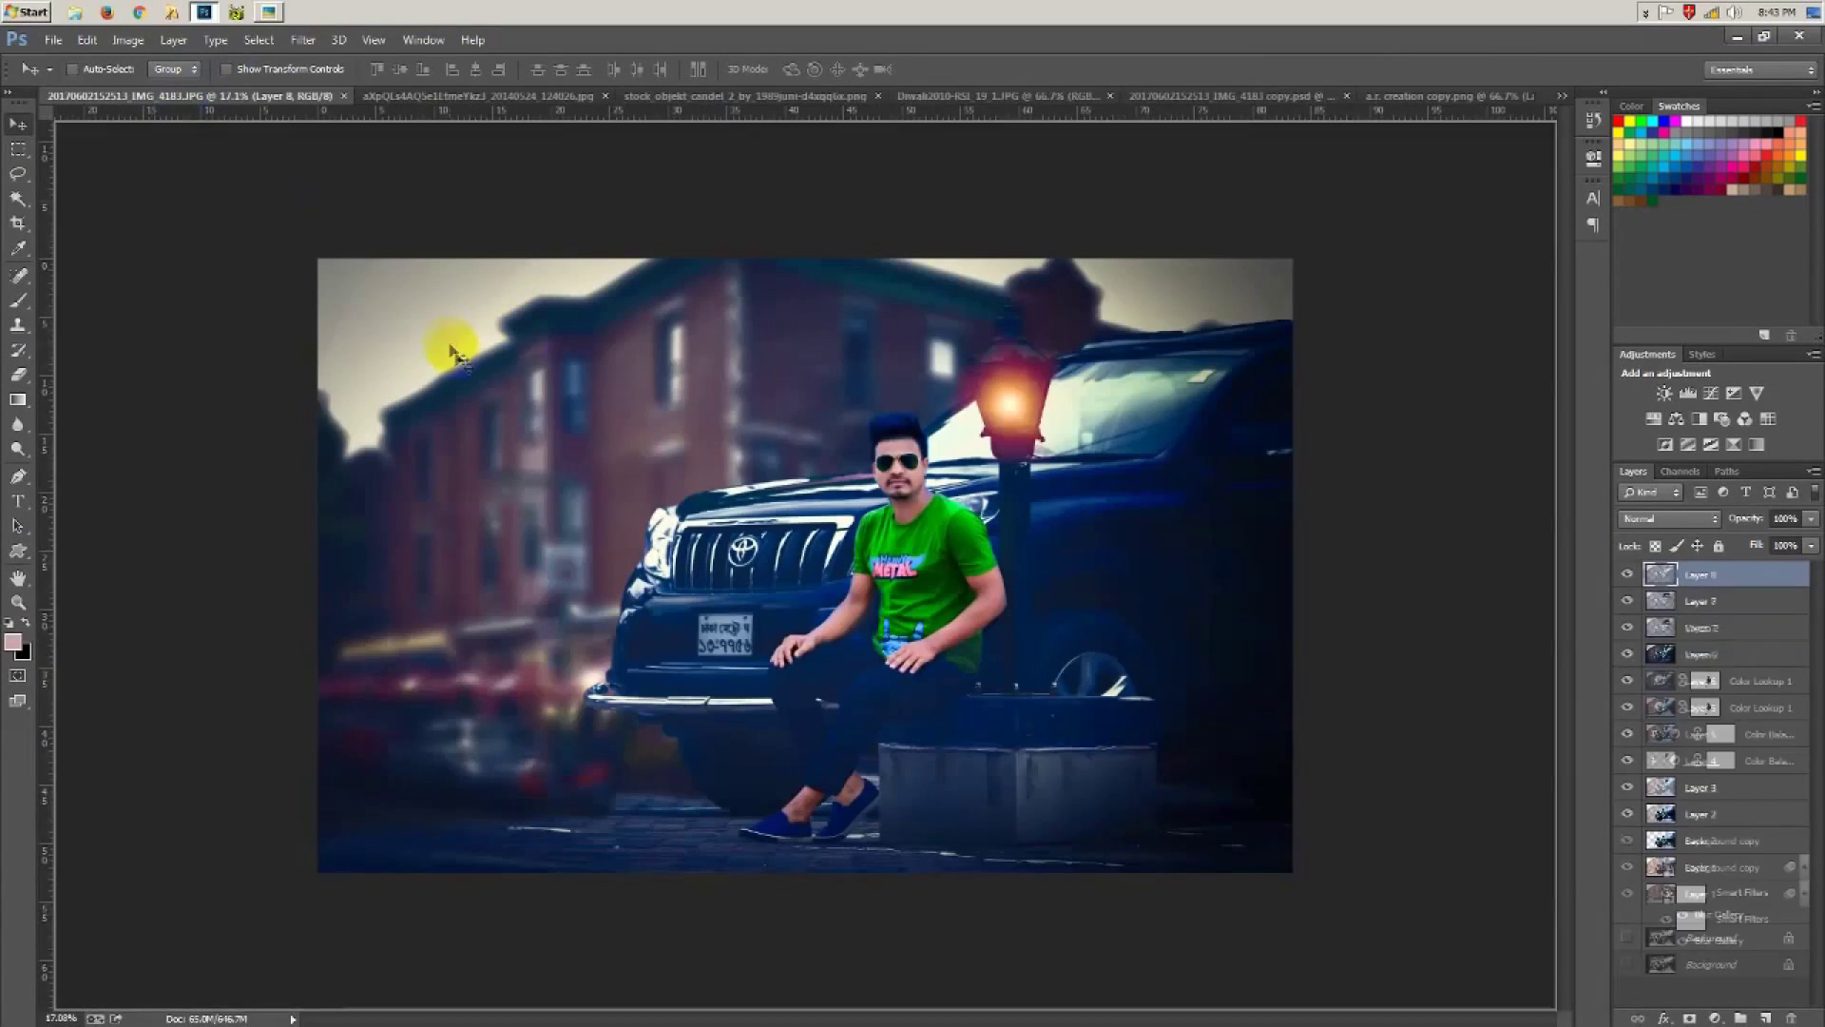
Step: Place the ArCreation logo in the photo's top-left corner as a watermark
left_click_drag(180, 97, 463, 318)
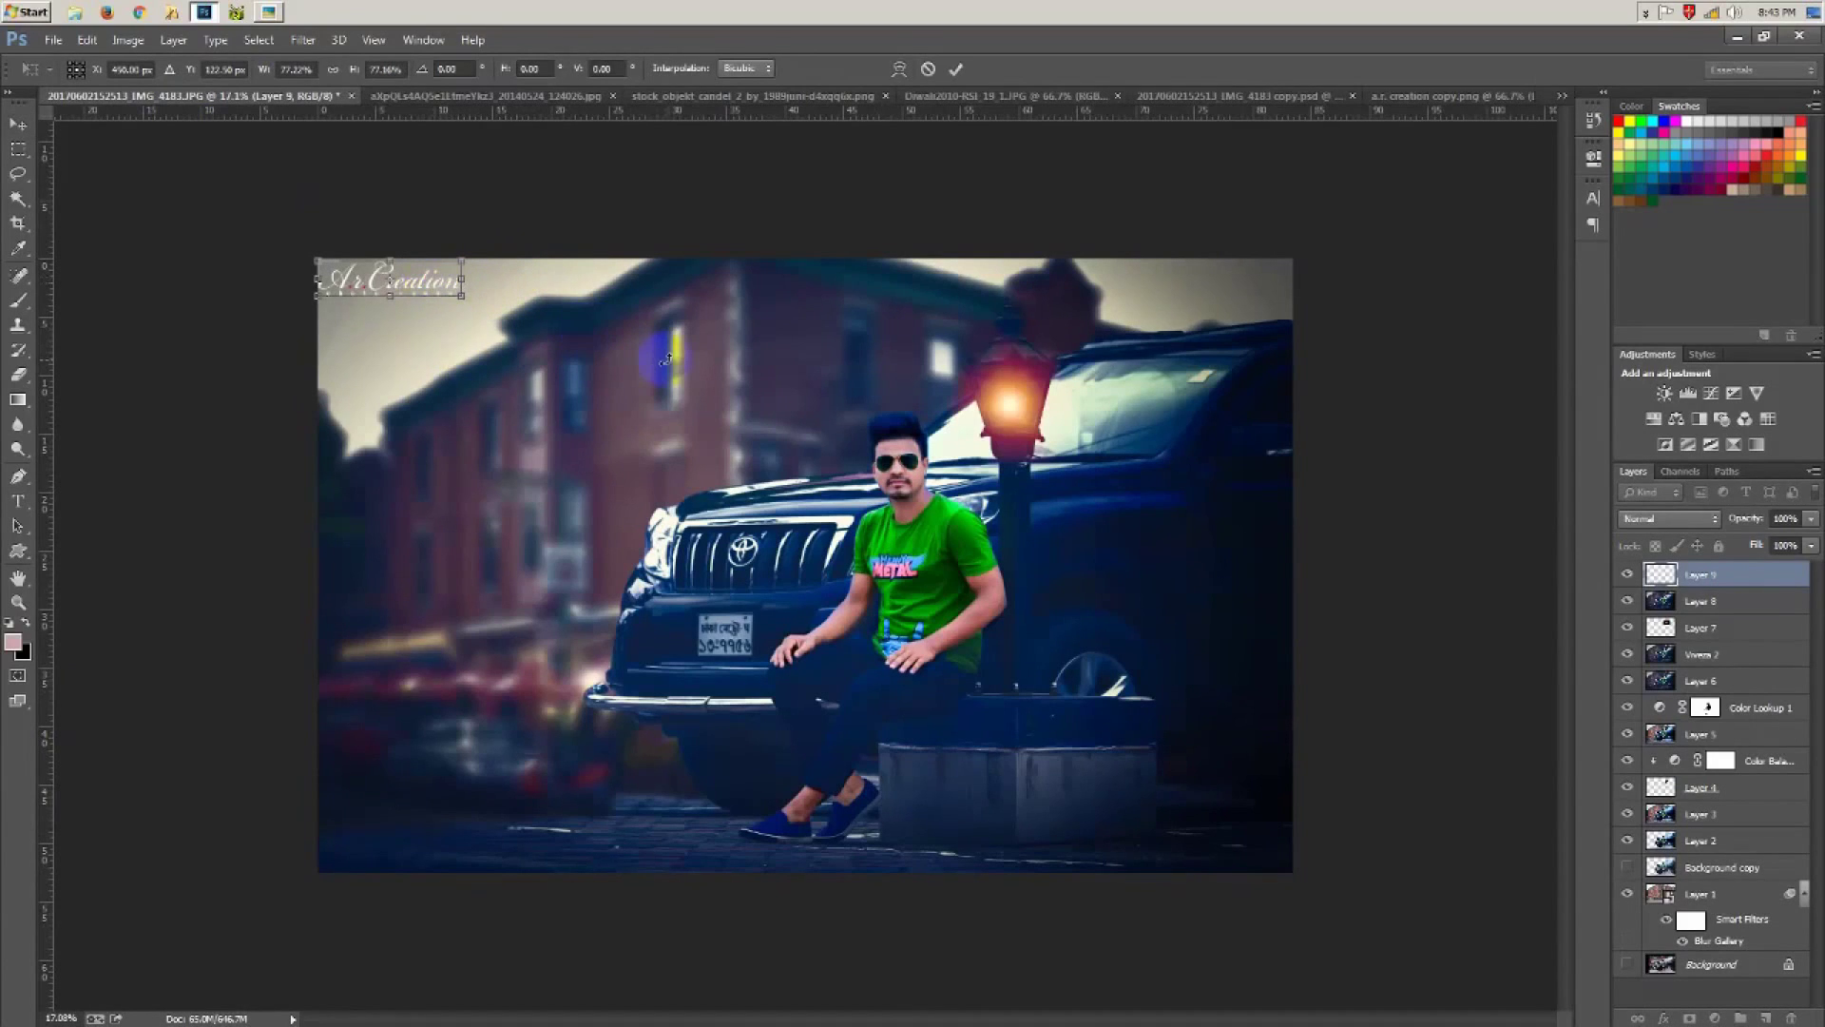
left_click(957, 71)
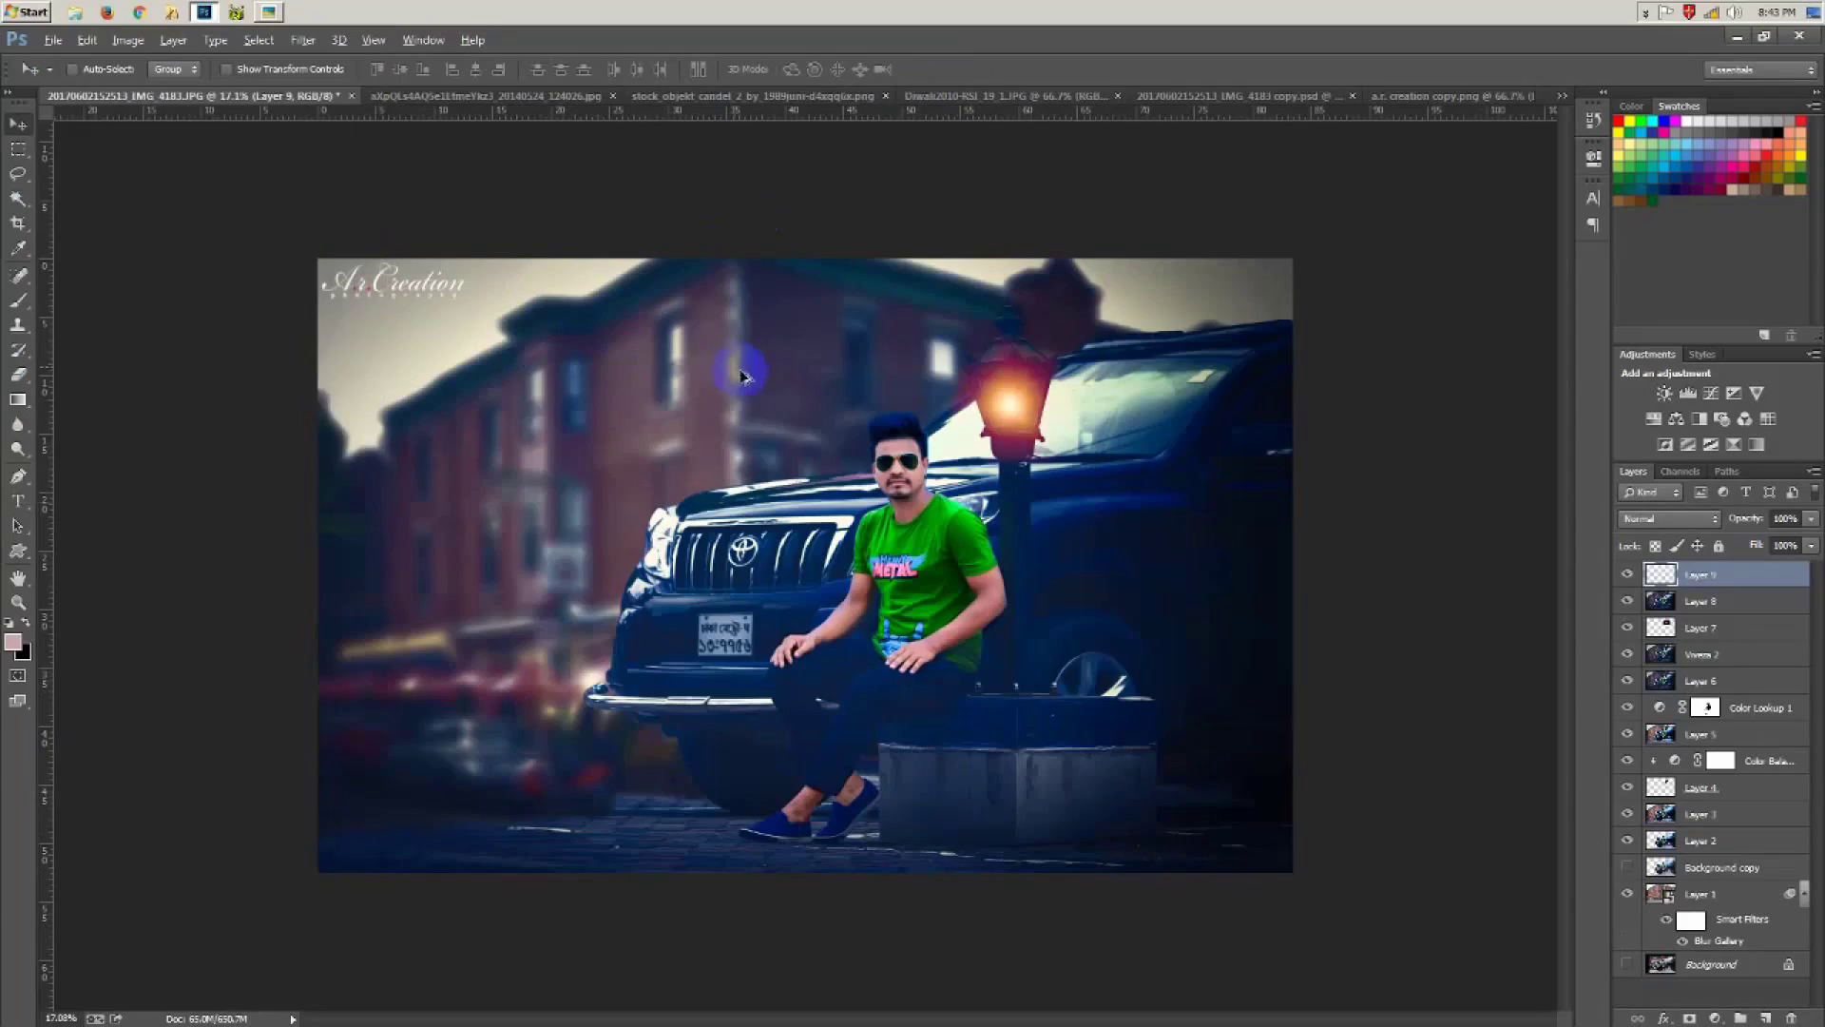
scroll(811, 429, "down", 4)
scroll(988, 409, "up", 2)
scroll(988, 409, "up", 2)
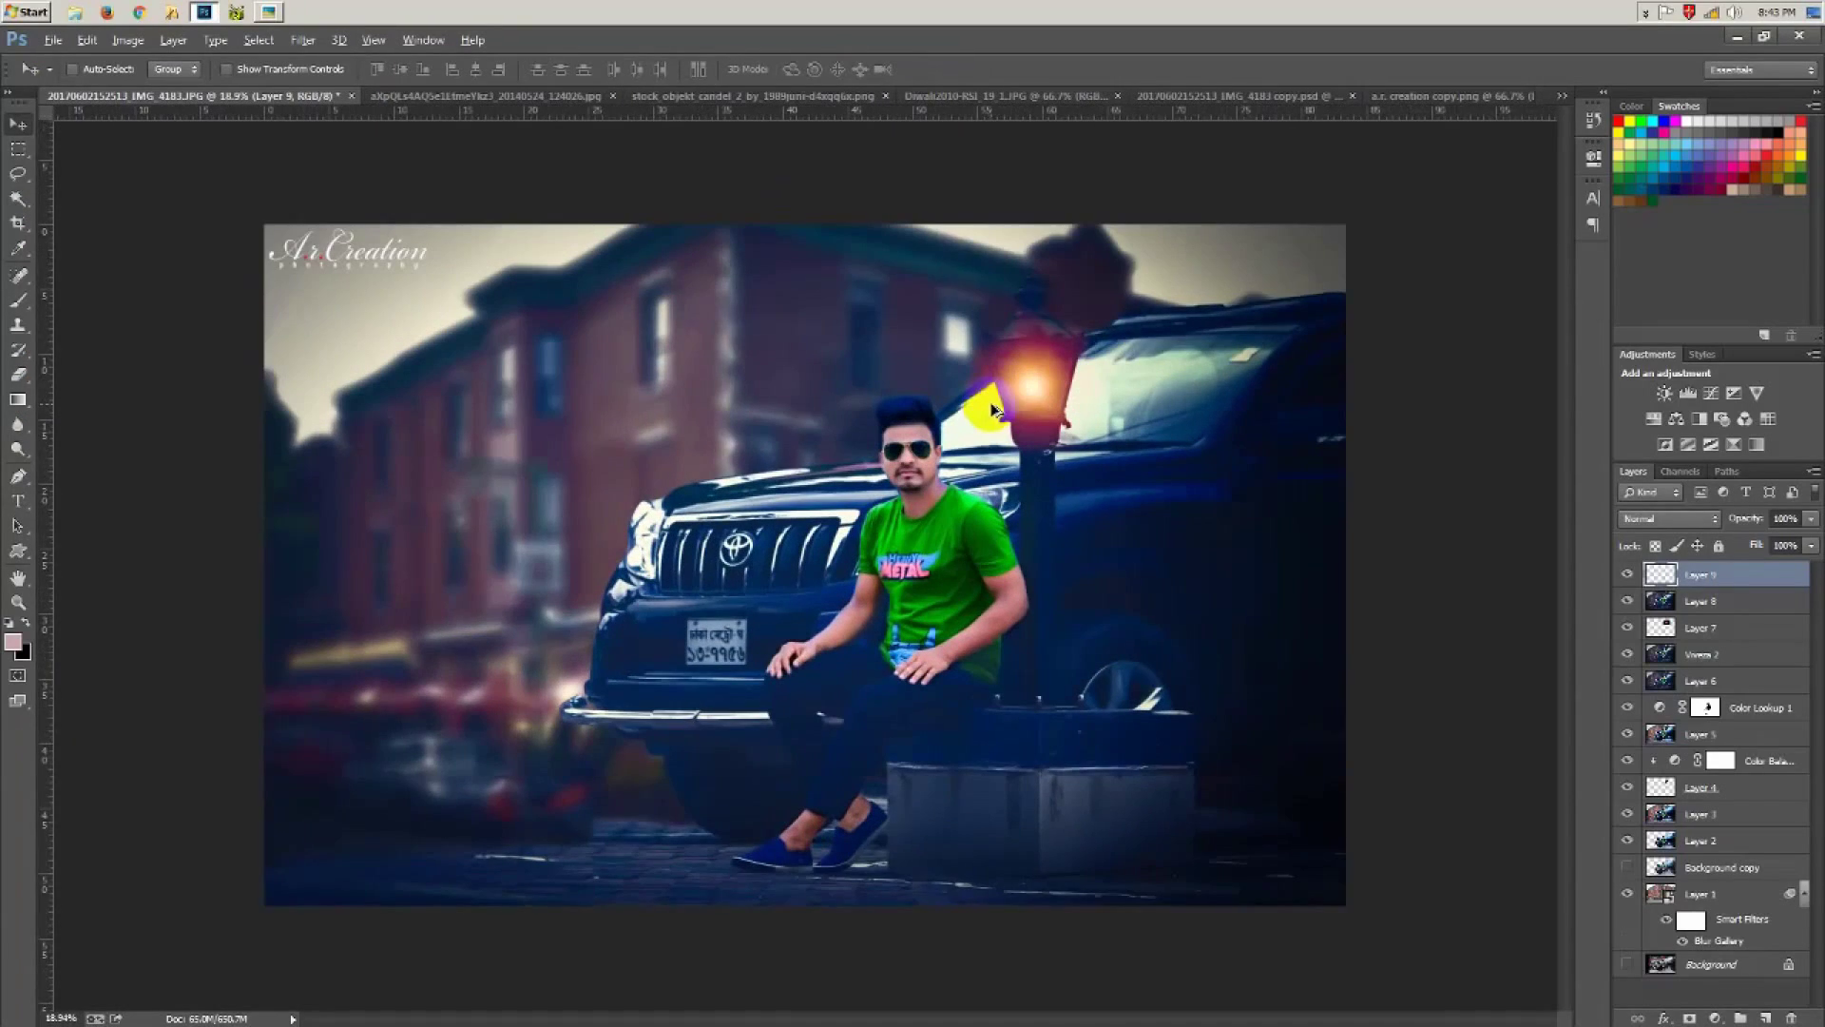
scroll(994, 410, "up", 1)
scroll(1000, 410, "up", 1)
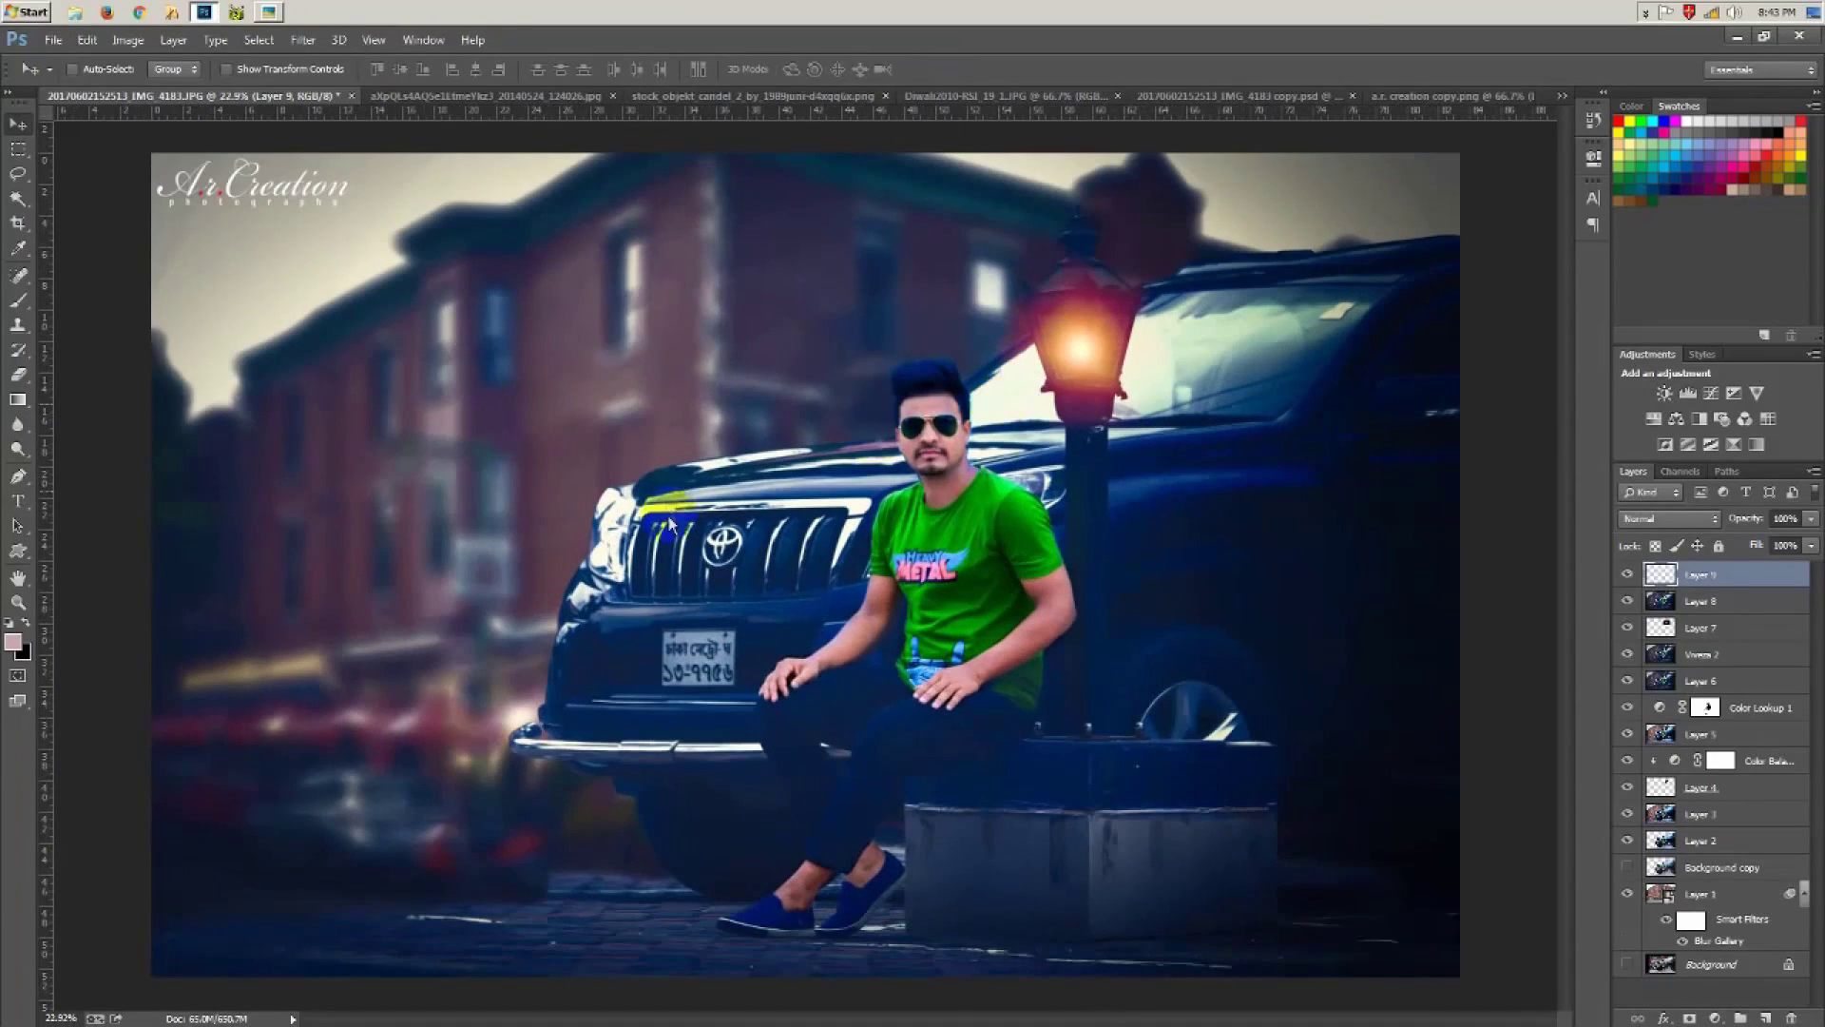
Step: Save the finished photo as a TIFF to the Desktop
key("ctrl+shift+s")
left_click(582, 793)
left_click(283, 626)
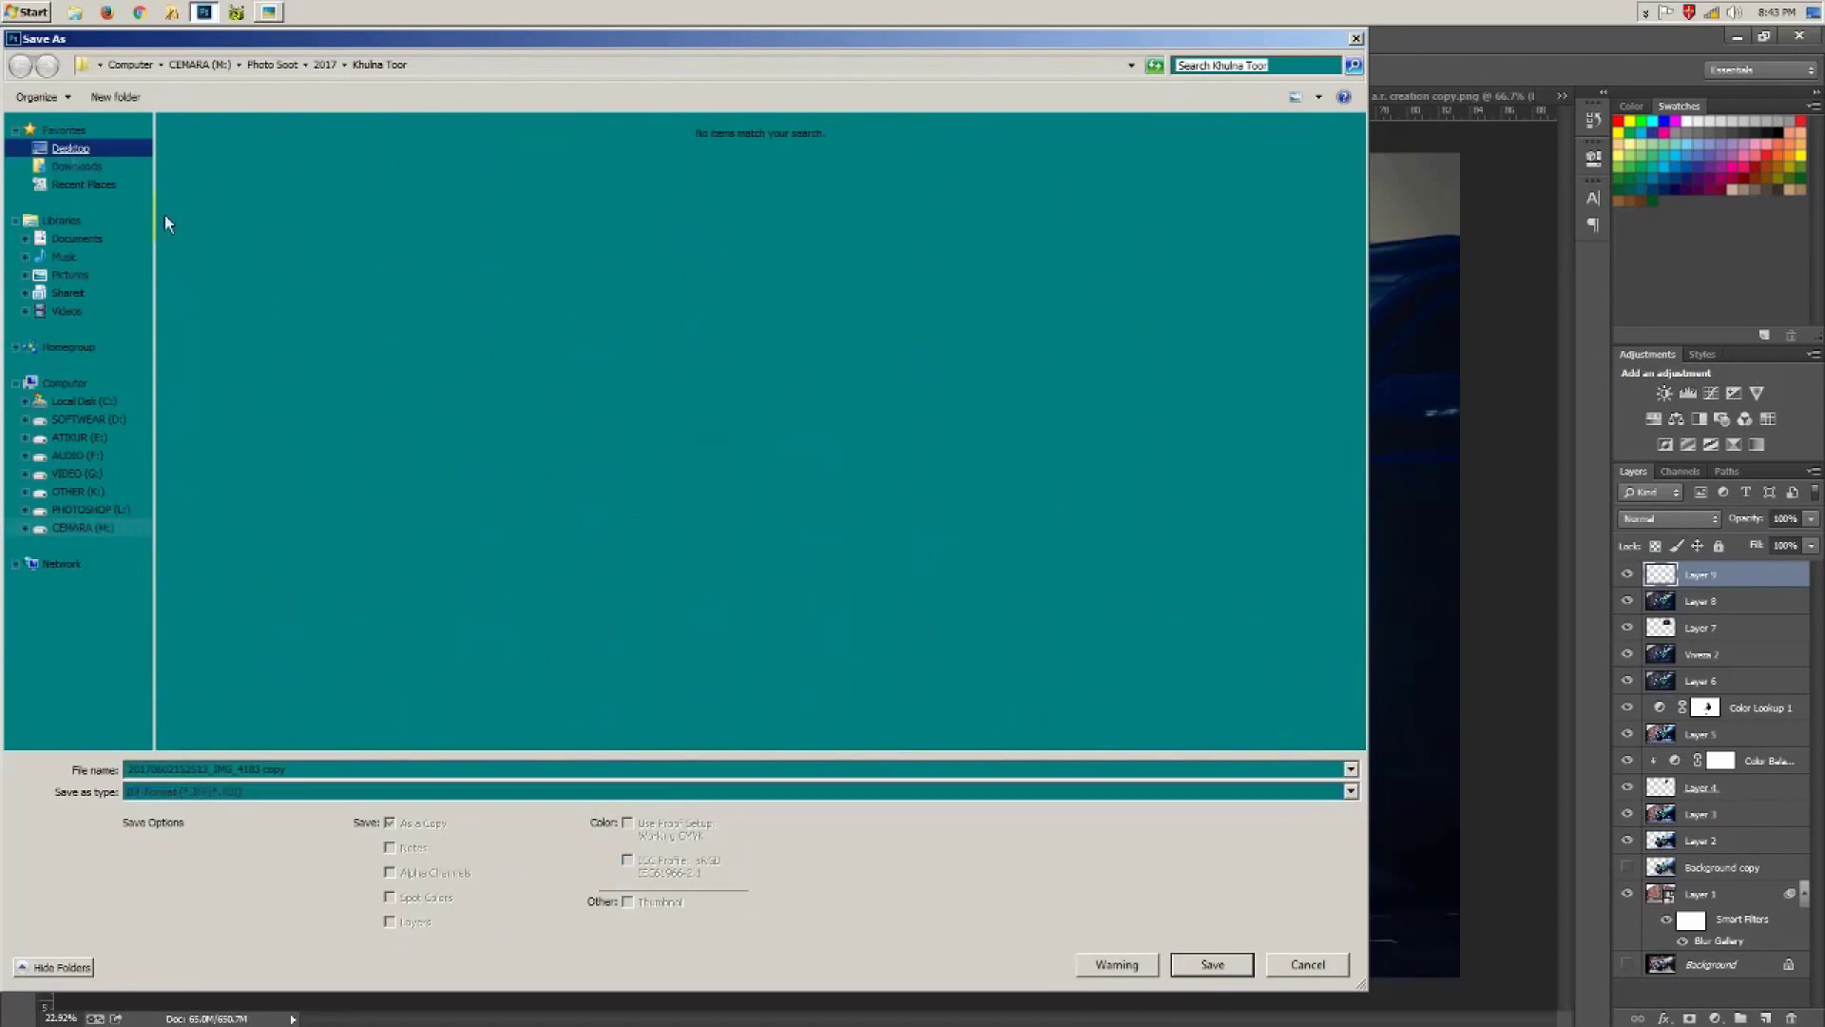
left_click(343, 766)
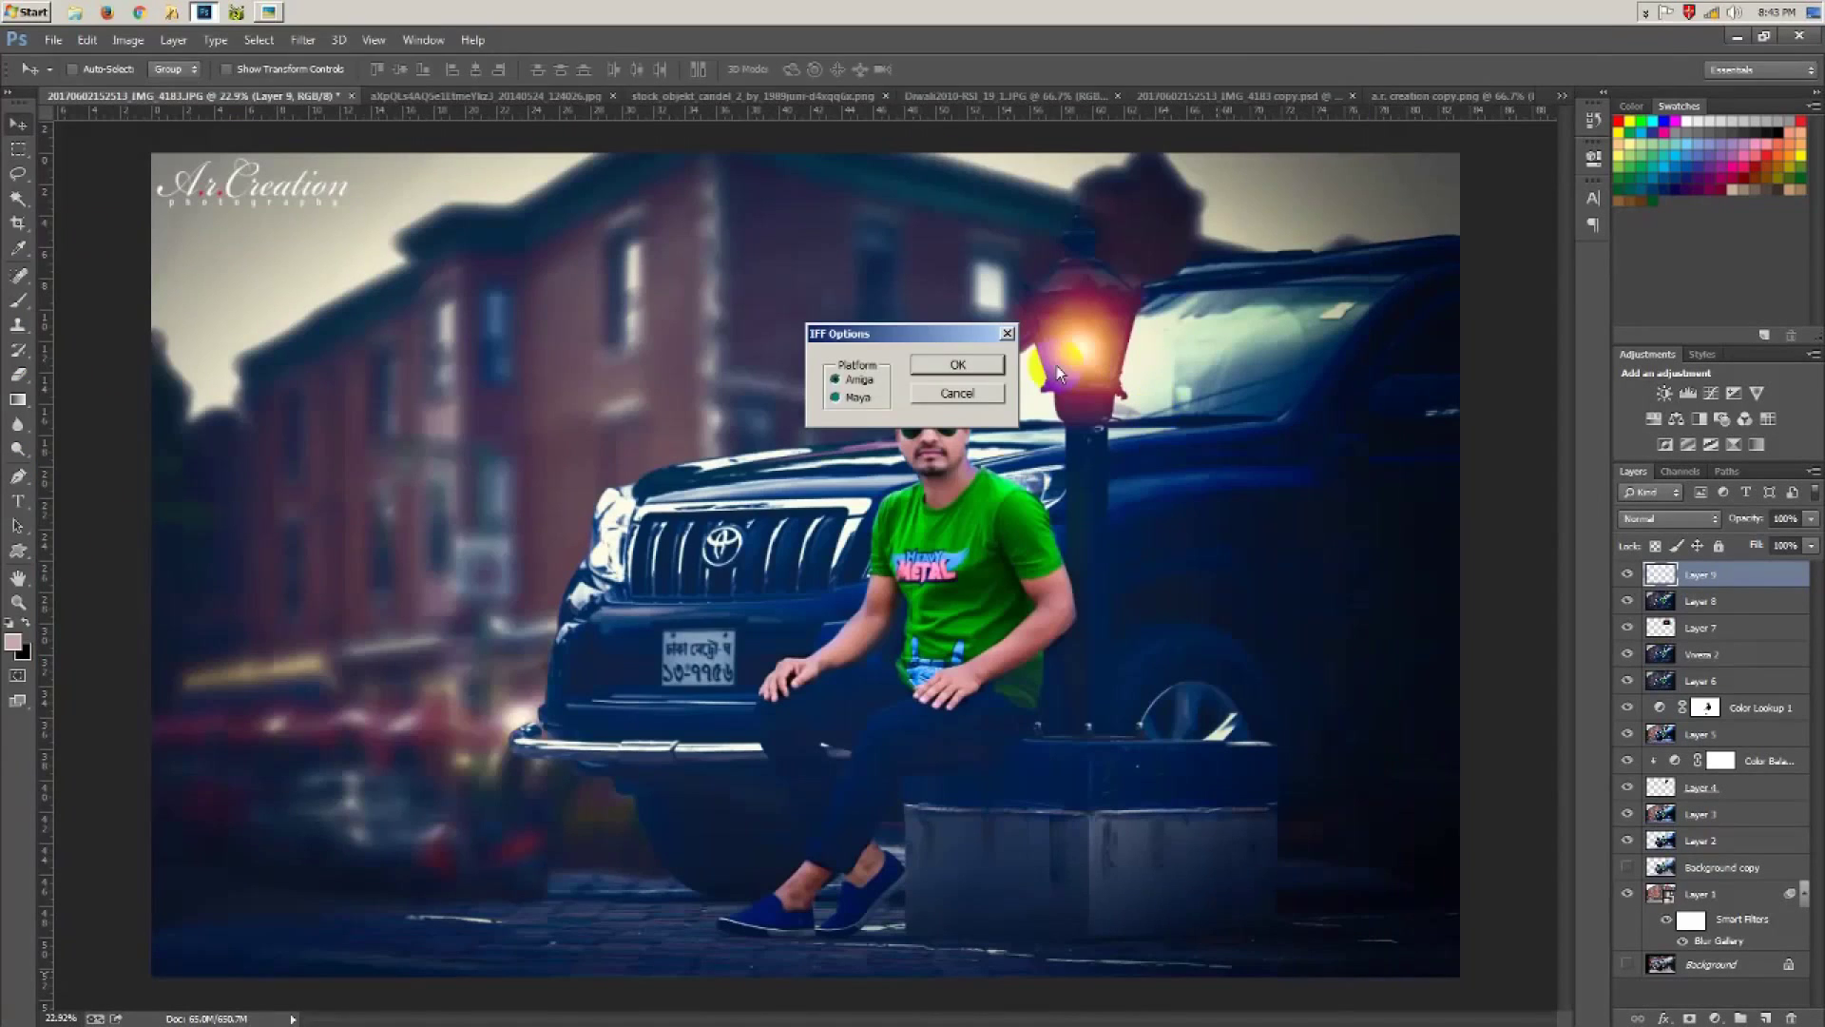
left_click(996, 371)
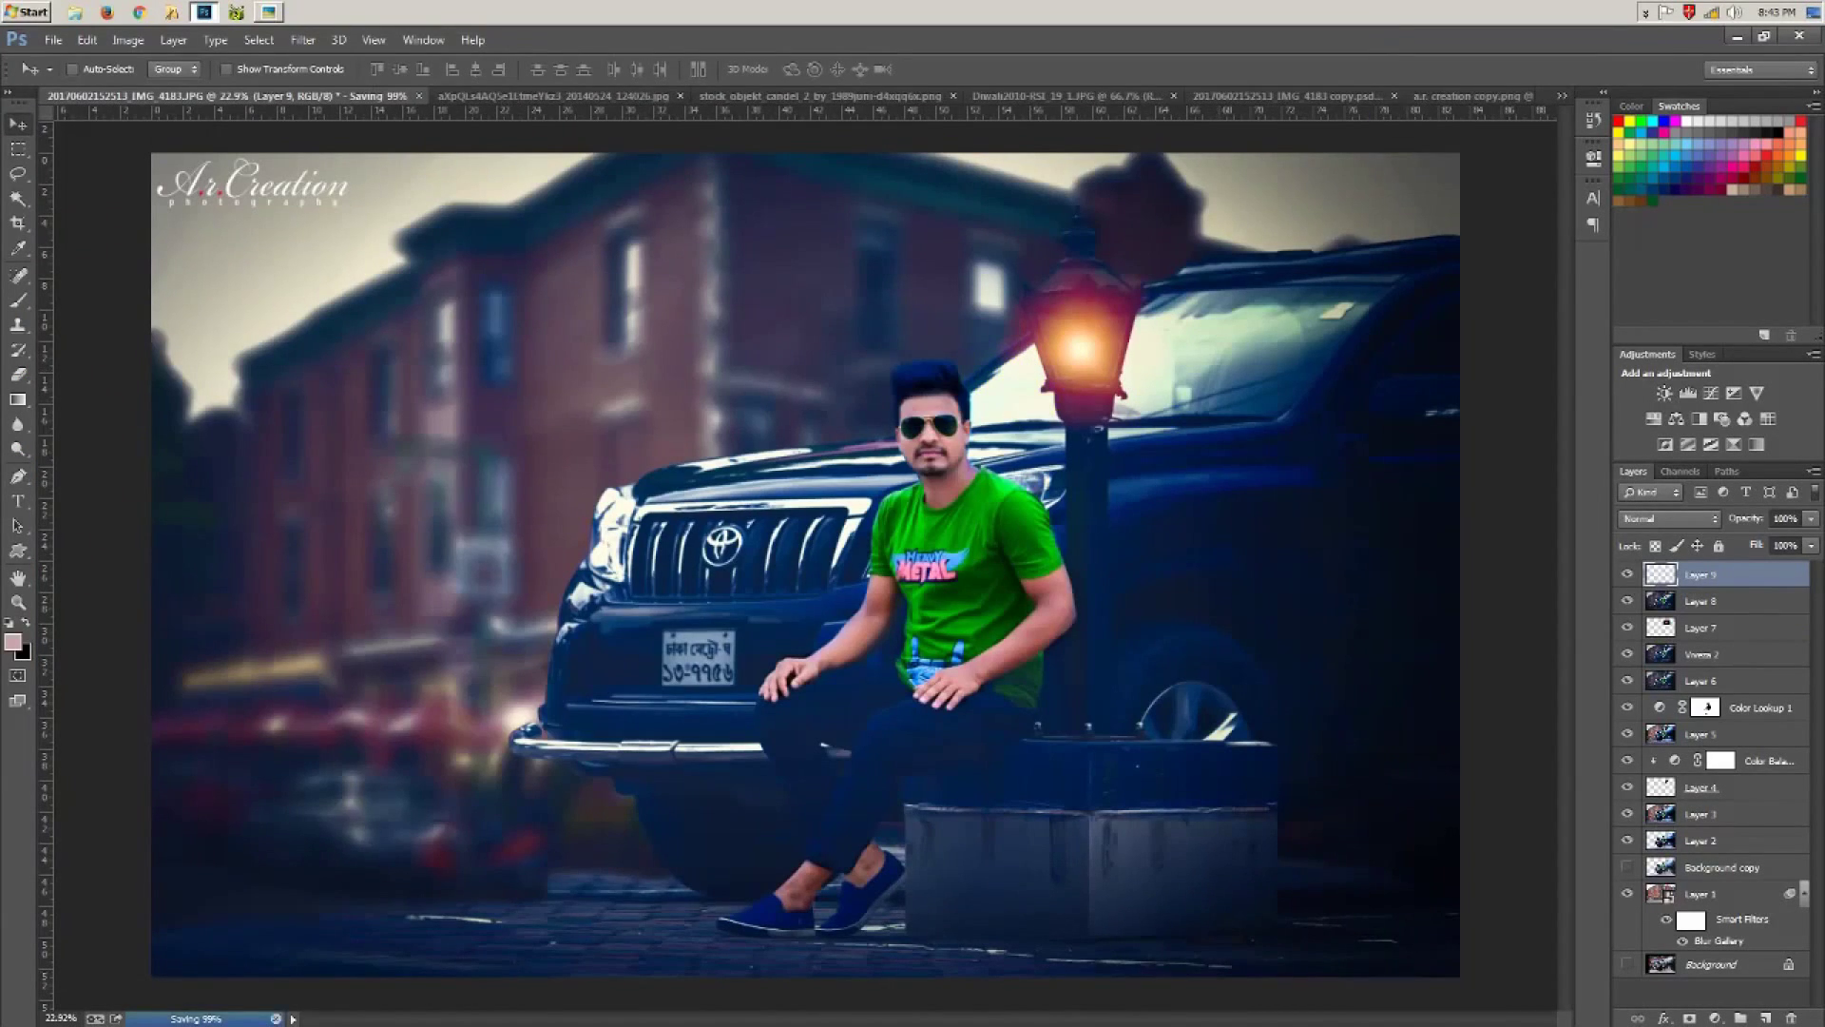